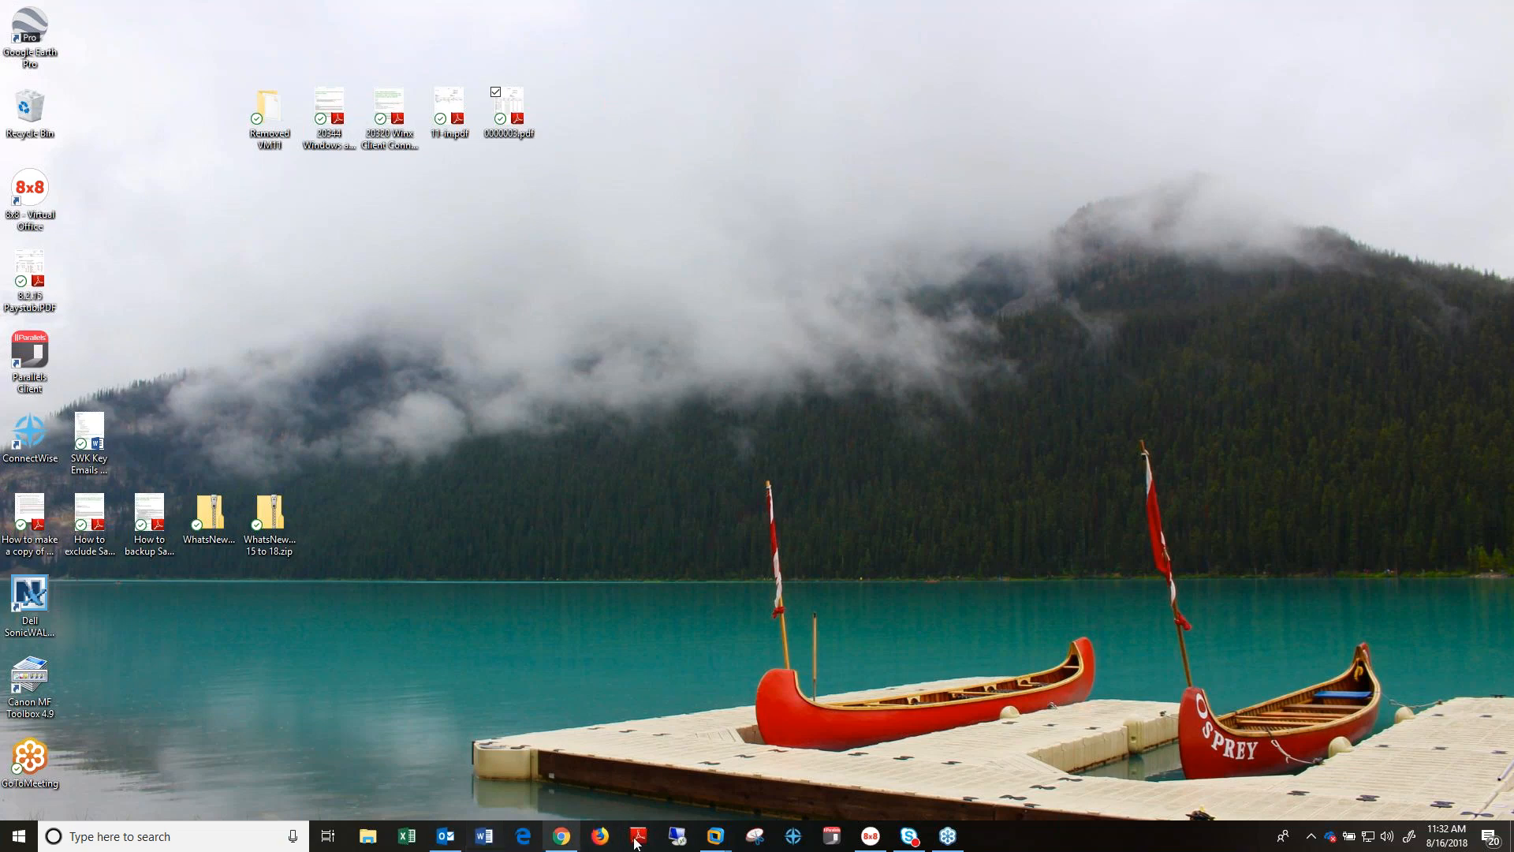
- Switch to the remote desktop running Sage 100 and open the Business Insights module's task list
{"action": "mouse_move", "coordinate": [715, 836]}
{"action": "left_click", "coordinate": [793, 733]}
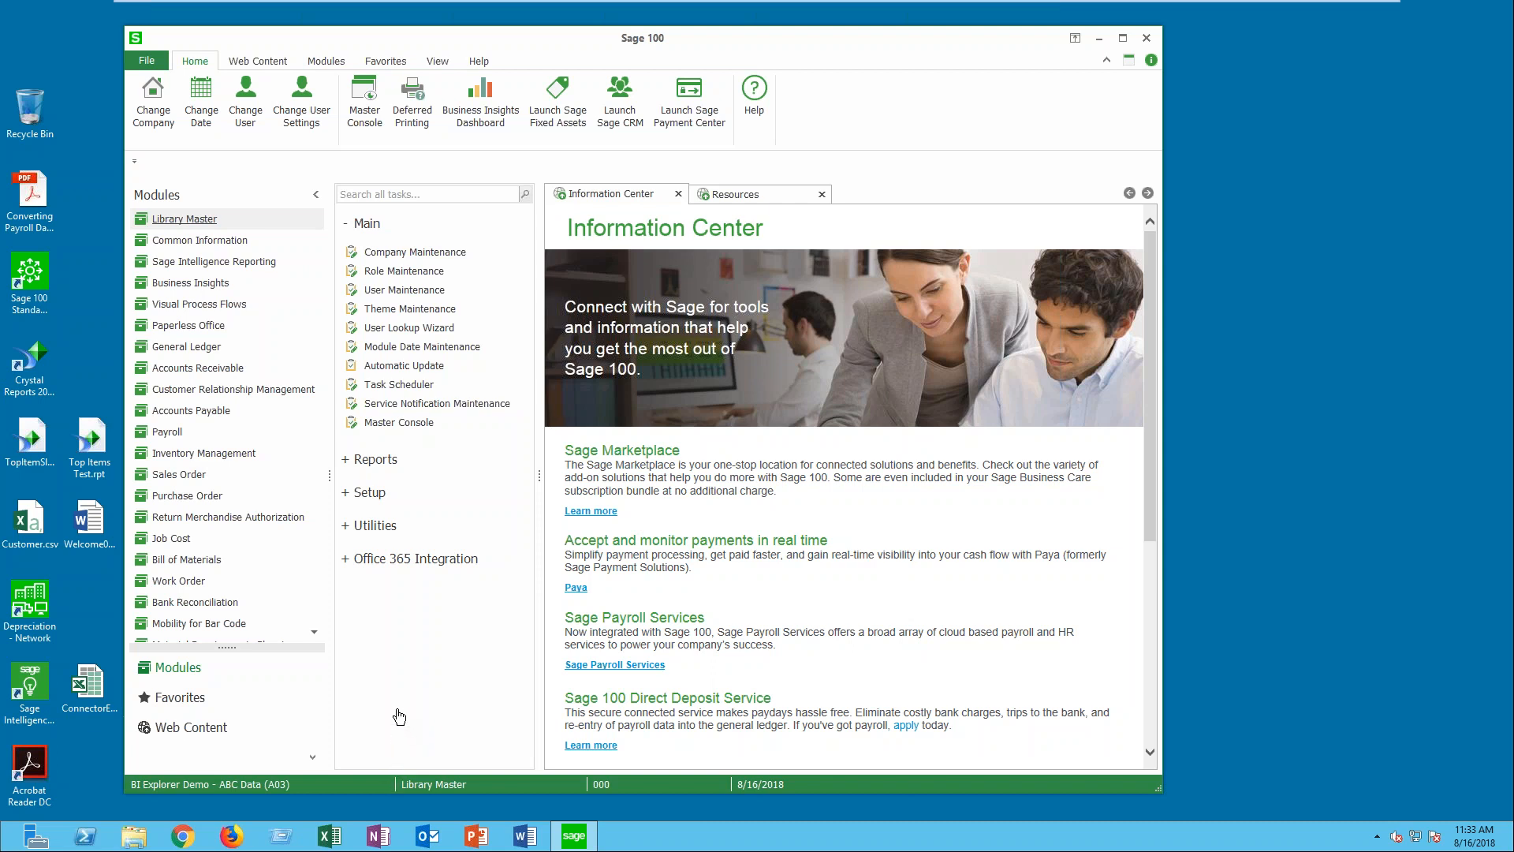
{"action": "left_click", "coordinate": [348, 228]}
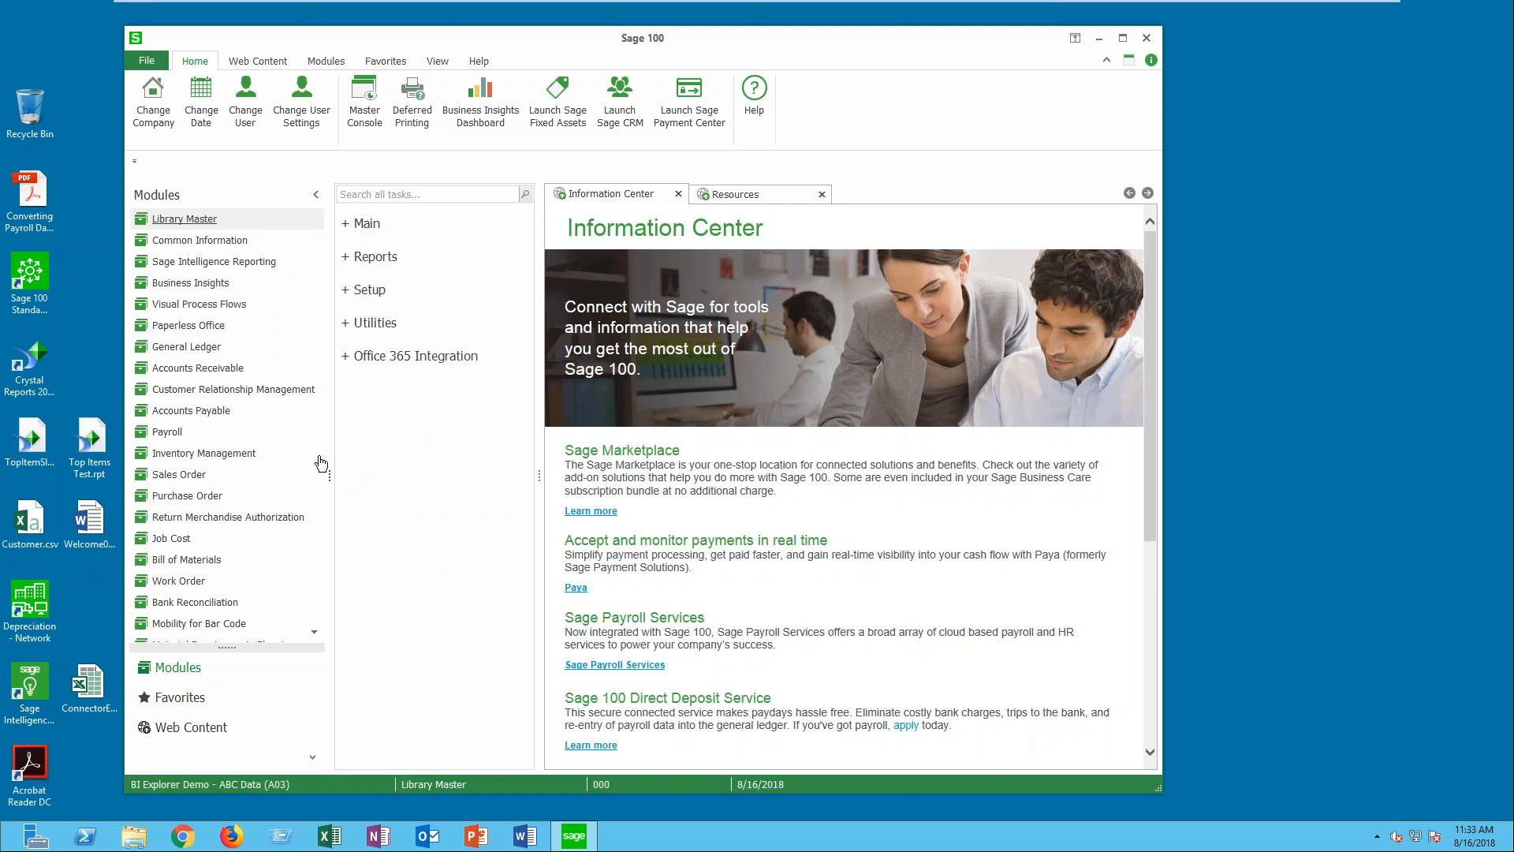
{"action": "left_click", "coordinate": [227, 285]}
{"action": "left_click", "coordinate": [370, 297]}
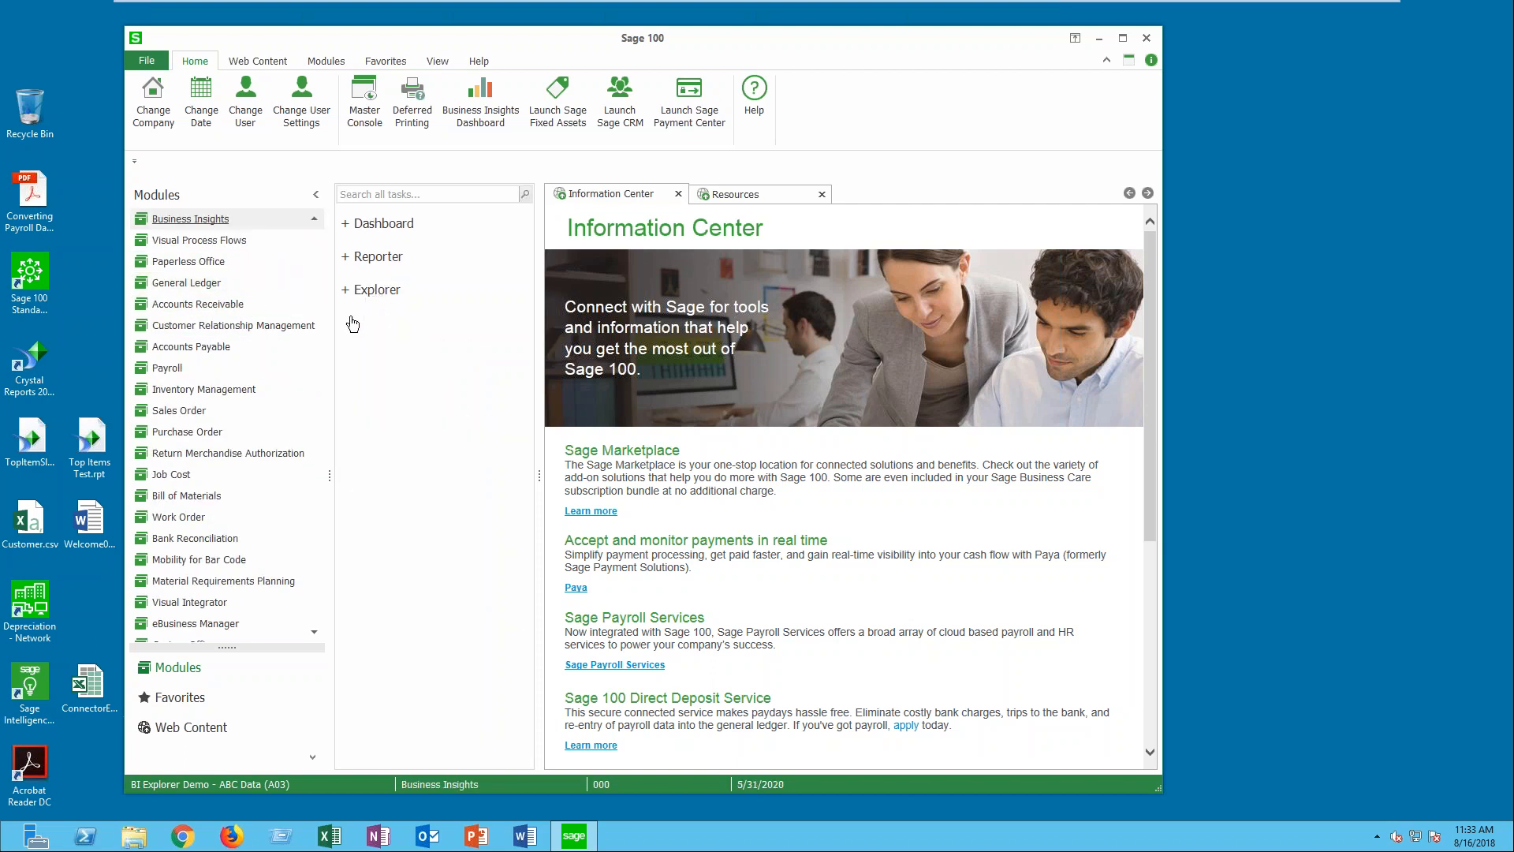
{"action": "left_click", "coordinate": [314, 220]}
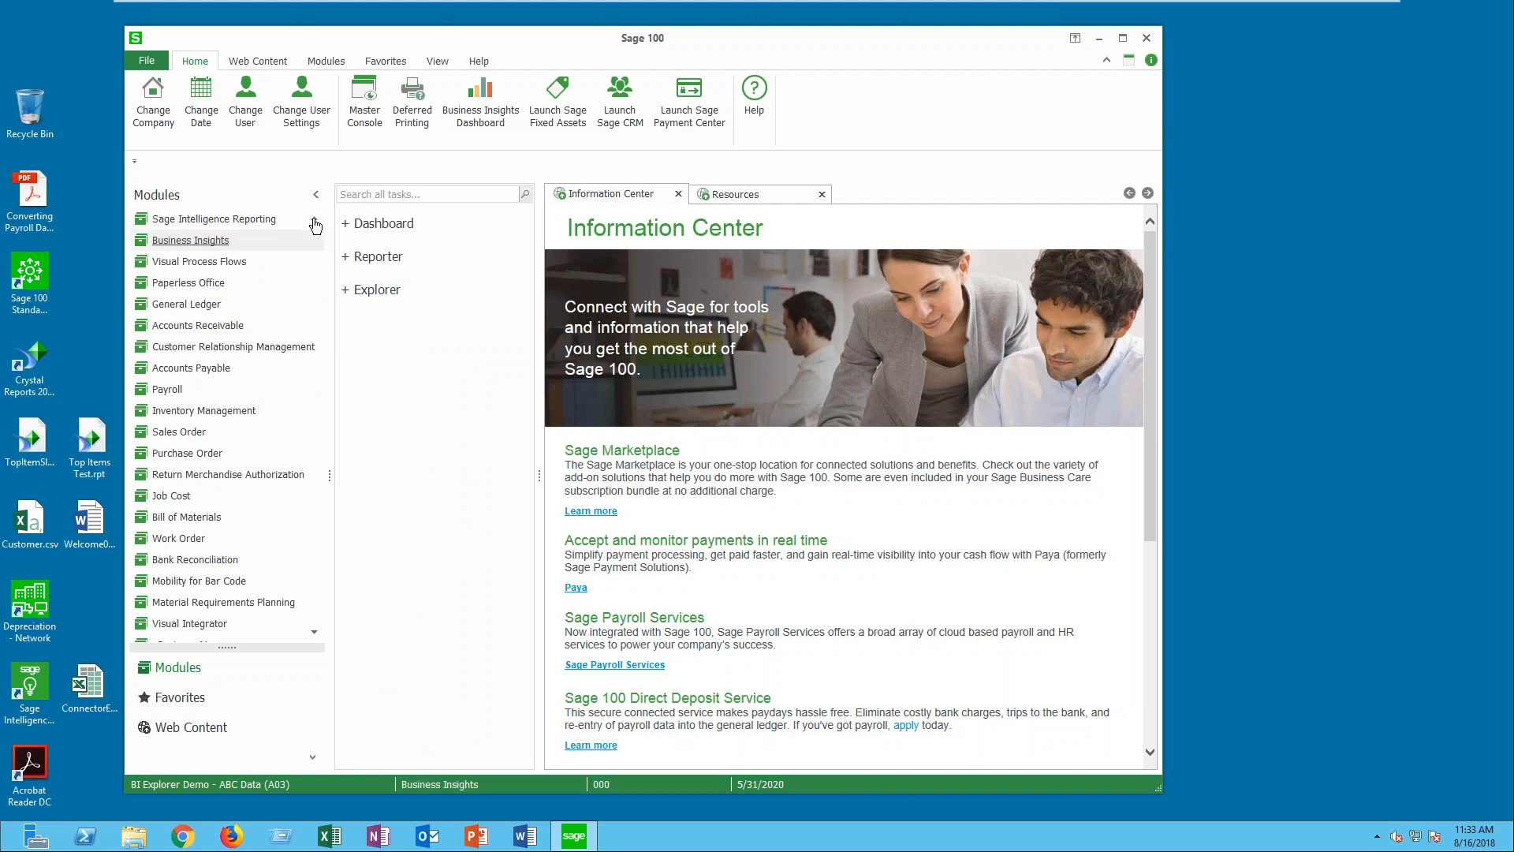
{"action": "left_click", "coordinate": [314, 222]}
{"action": "left_click", "coordinate": [315, 222]}
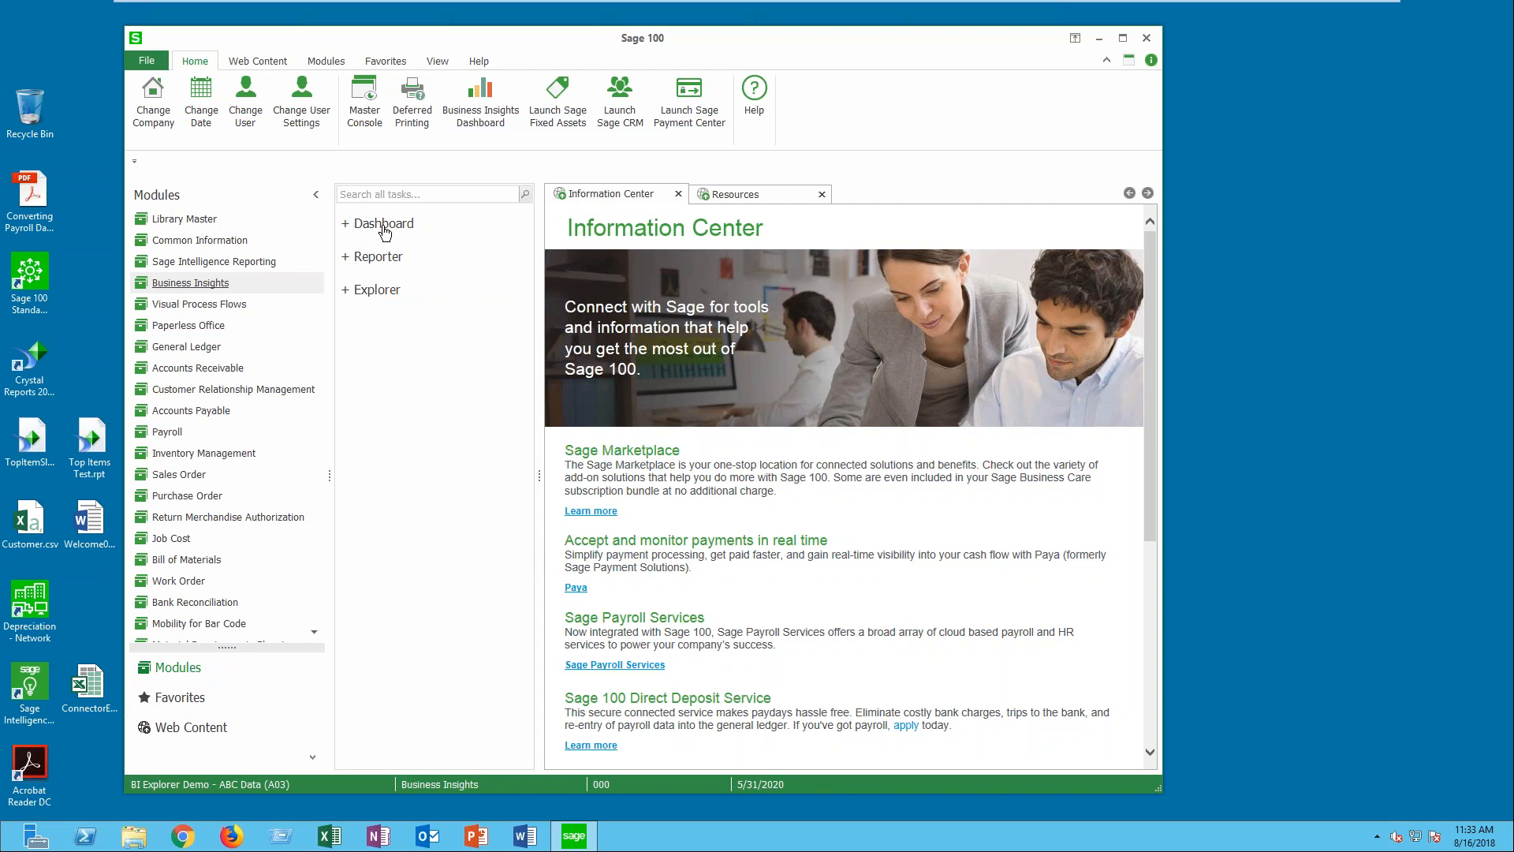
- Display the Business Insights dashboard with its data updated as of 5/31/2020, and maximize the Sage 100 window
{"action": "left_click", "coordinate": [349, 227]}
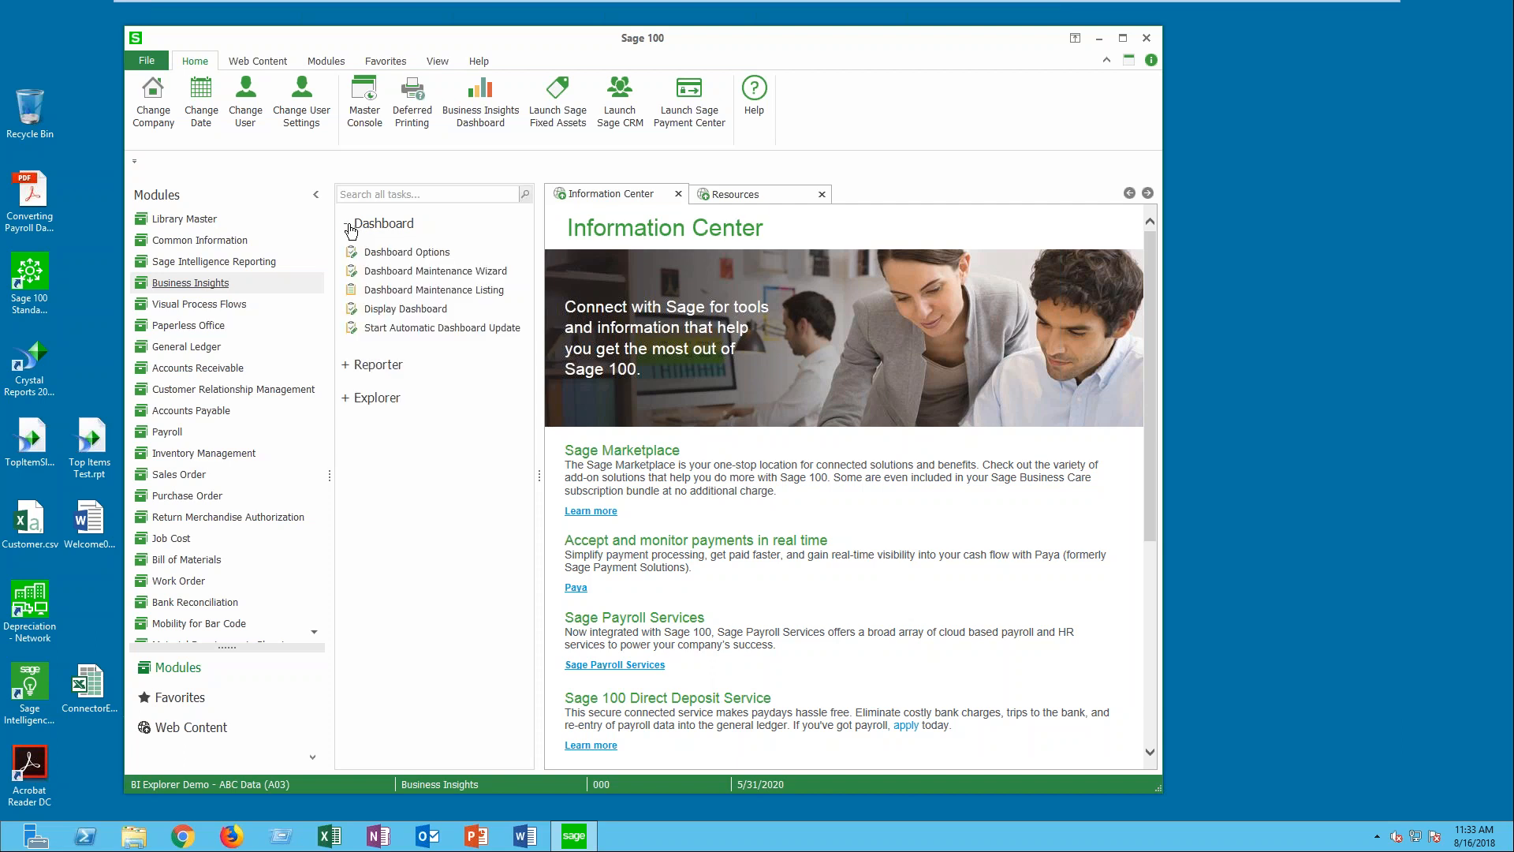
{"action": "left_click", "coordinate": [400, 309]}
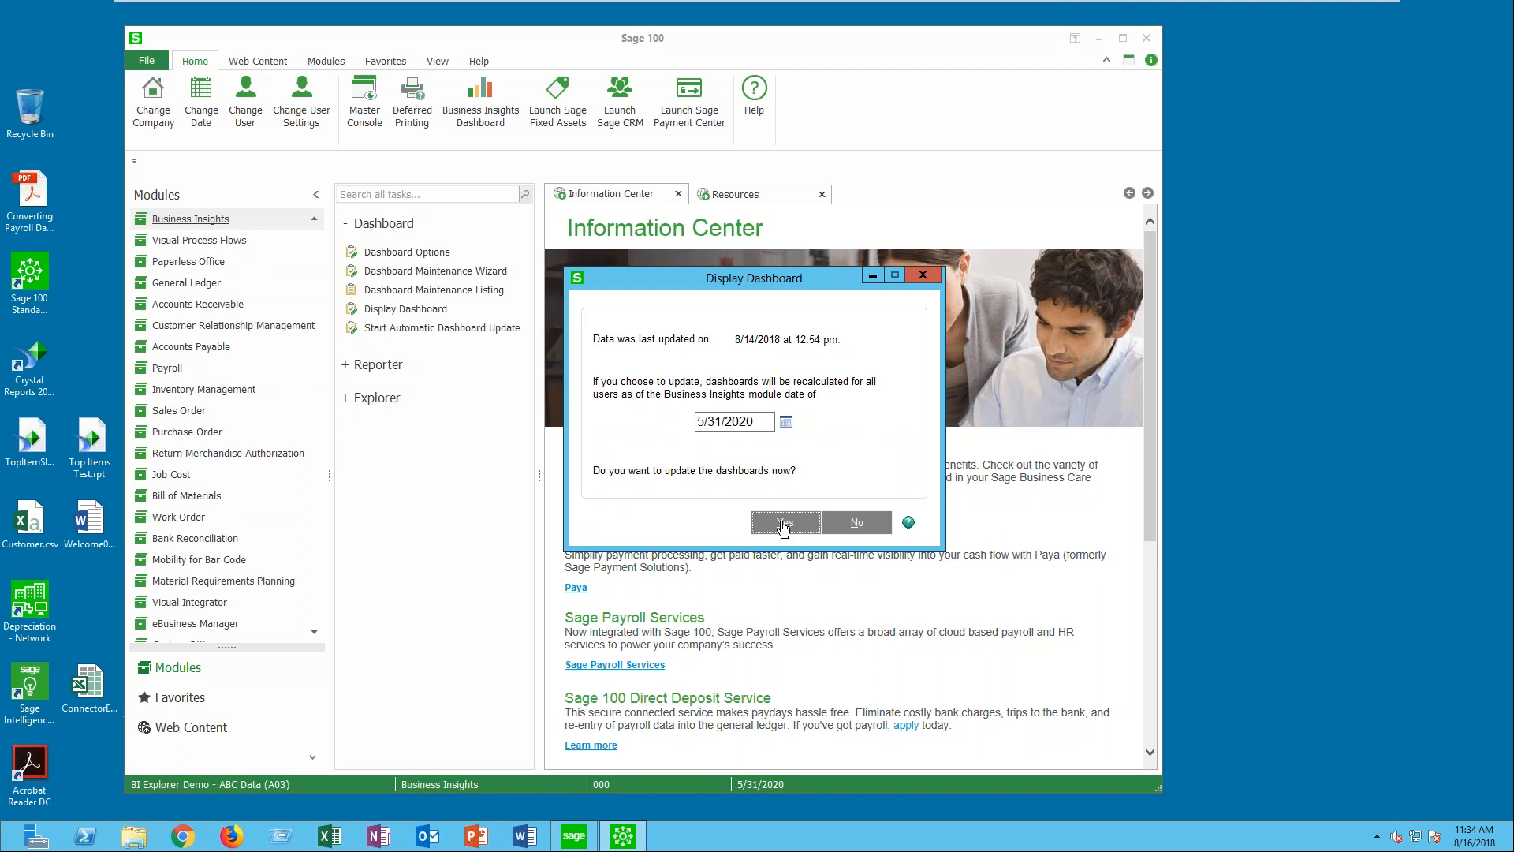
{"action": "left_click", "coordinate": [783, 526]}
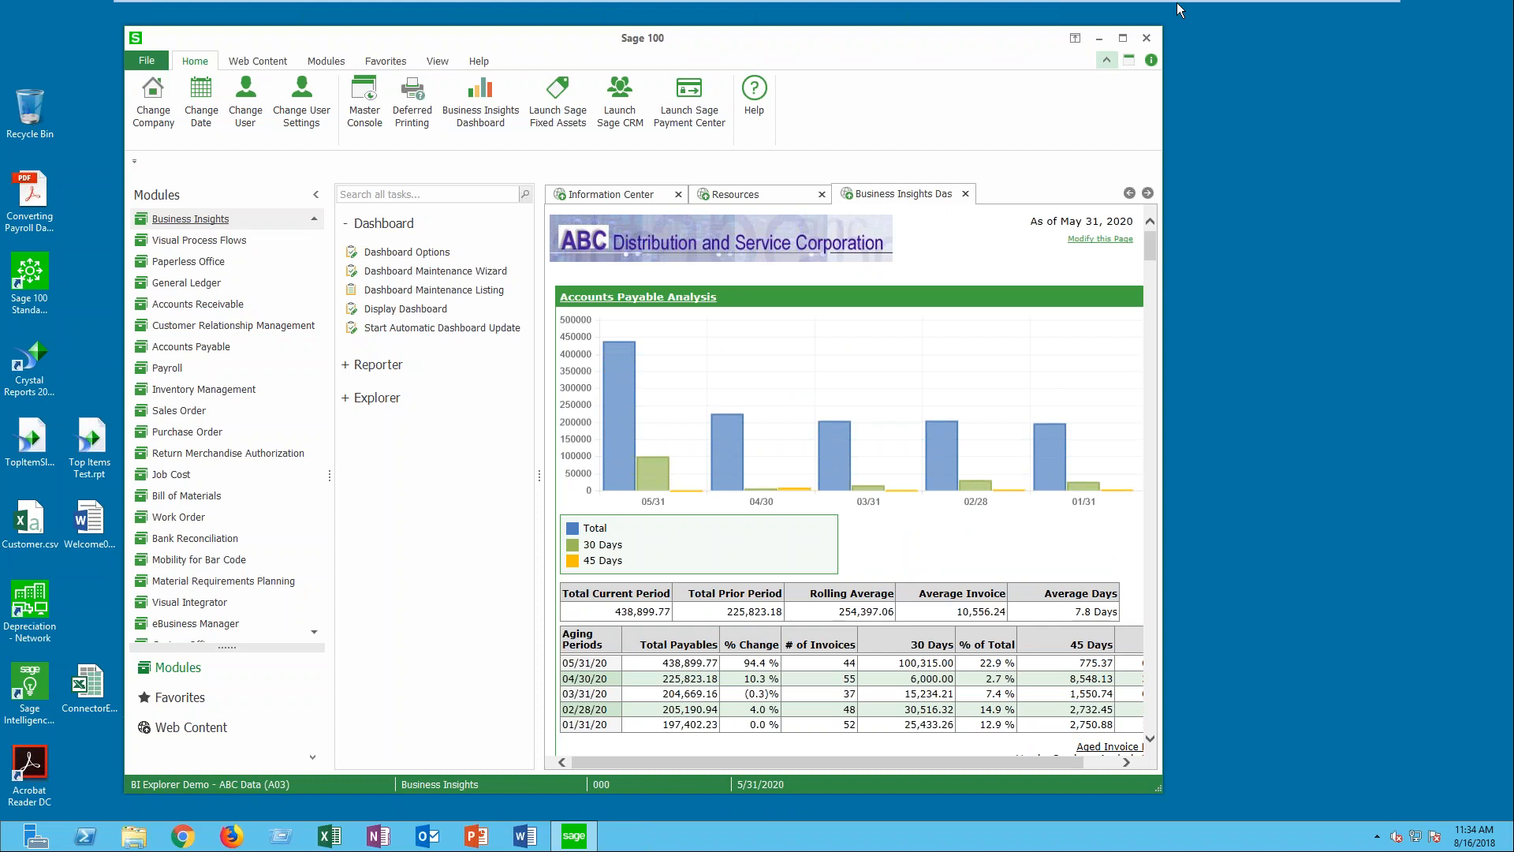
{"action": "left_click", "coordinate": [1123, 38]}
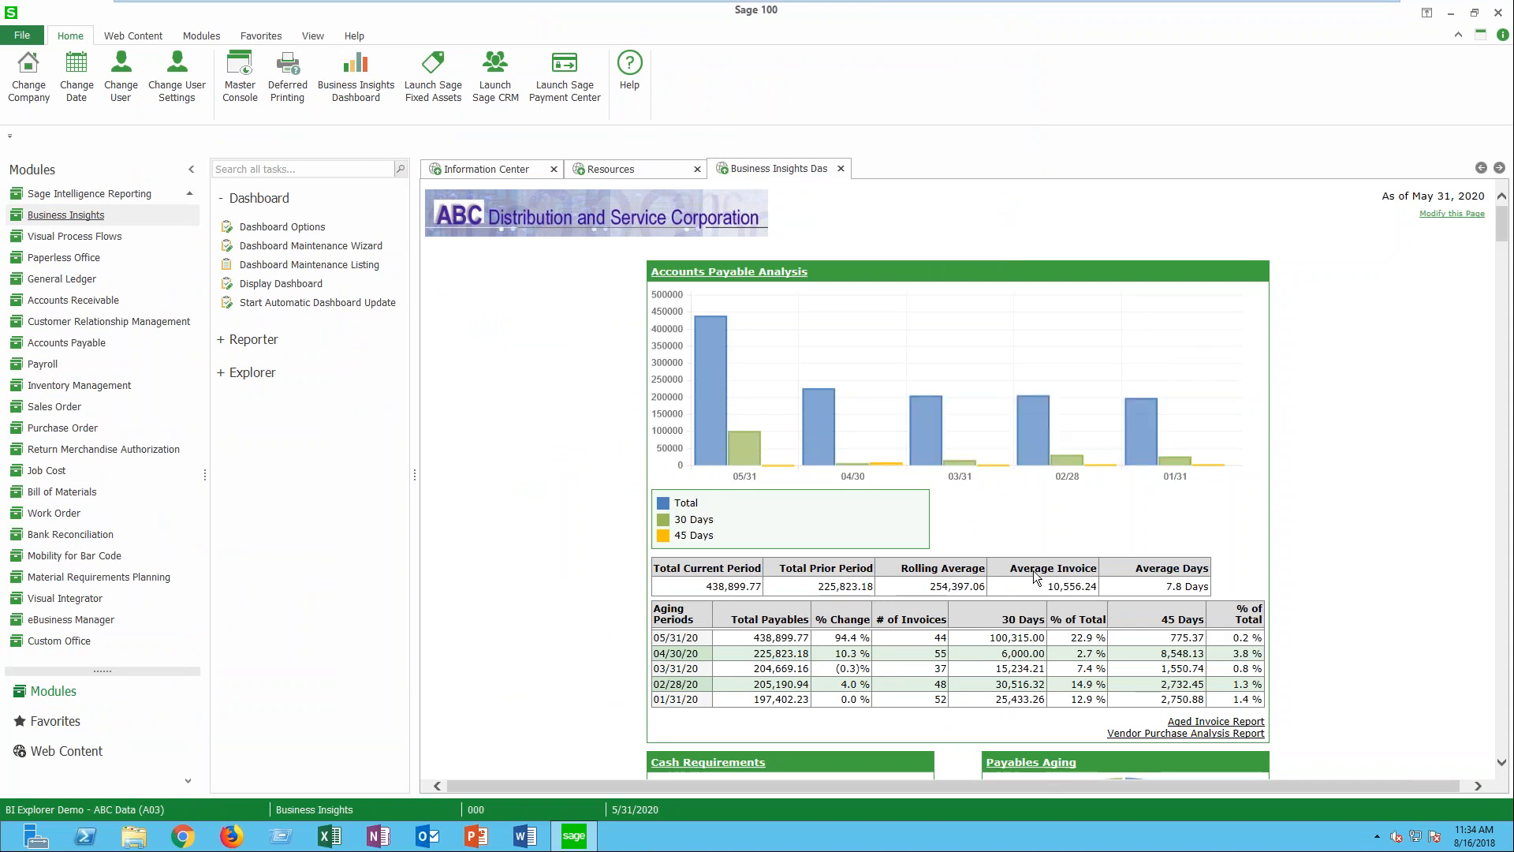
- Examine the dashboard's panels from Accounts Payable Analysis through receivables, sales, balance sheet and income statement to the financial ratios
{"action": "mouse_move", "coordinate": [1037, 407]}
{"action": "scroll", "coordinate": [1411, 309], "scroll_direction": "down", "scroll_amount": 4}
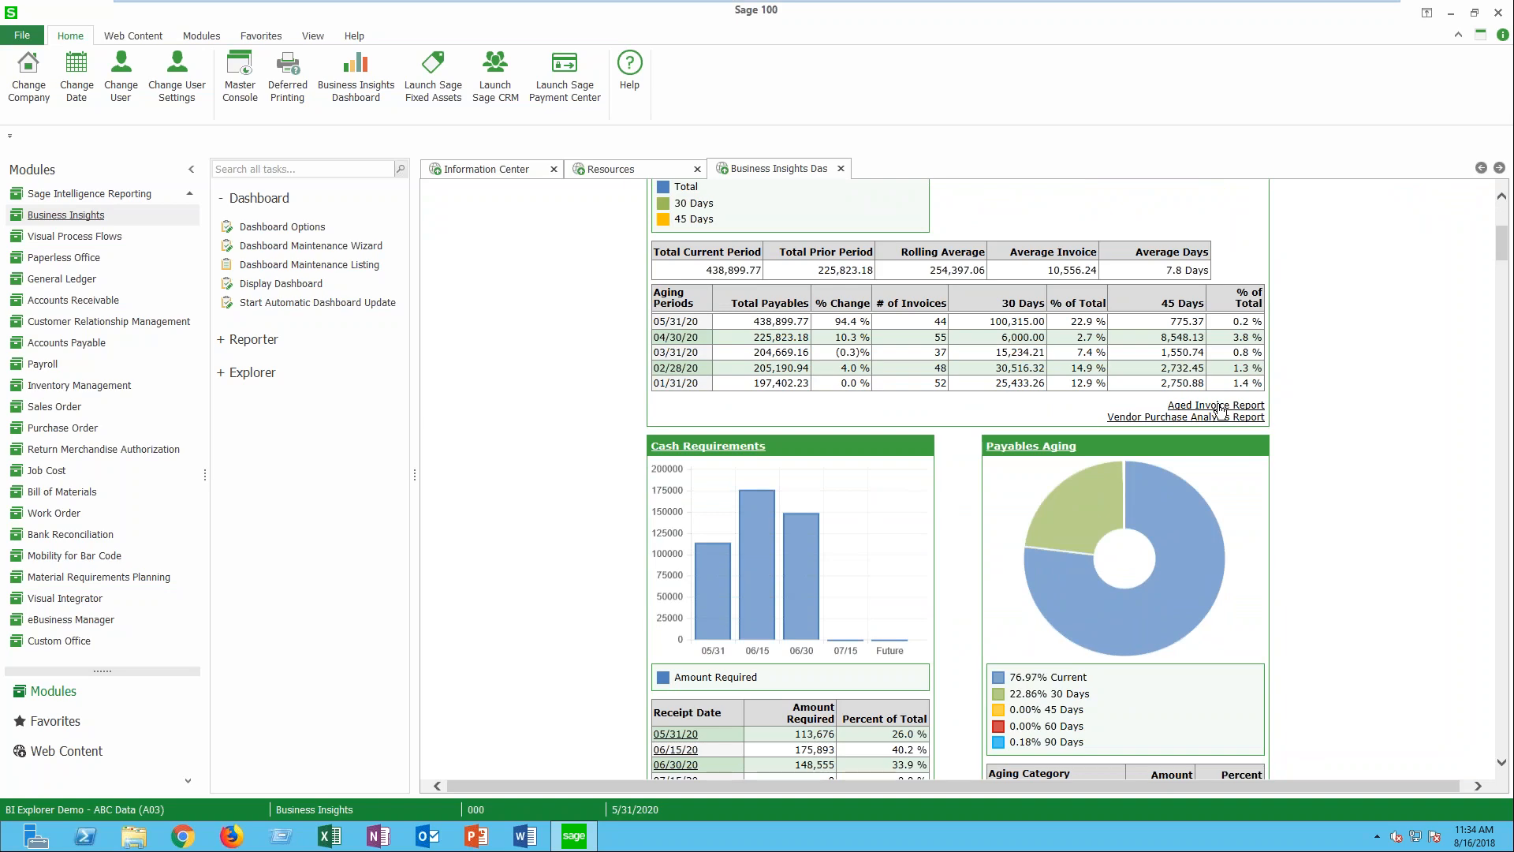
{"action": "scroll", "coordinate": [1317, 462], "scroll_direction": "down", "scroll_amount": 2}
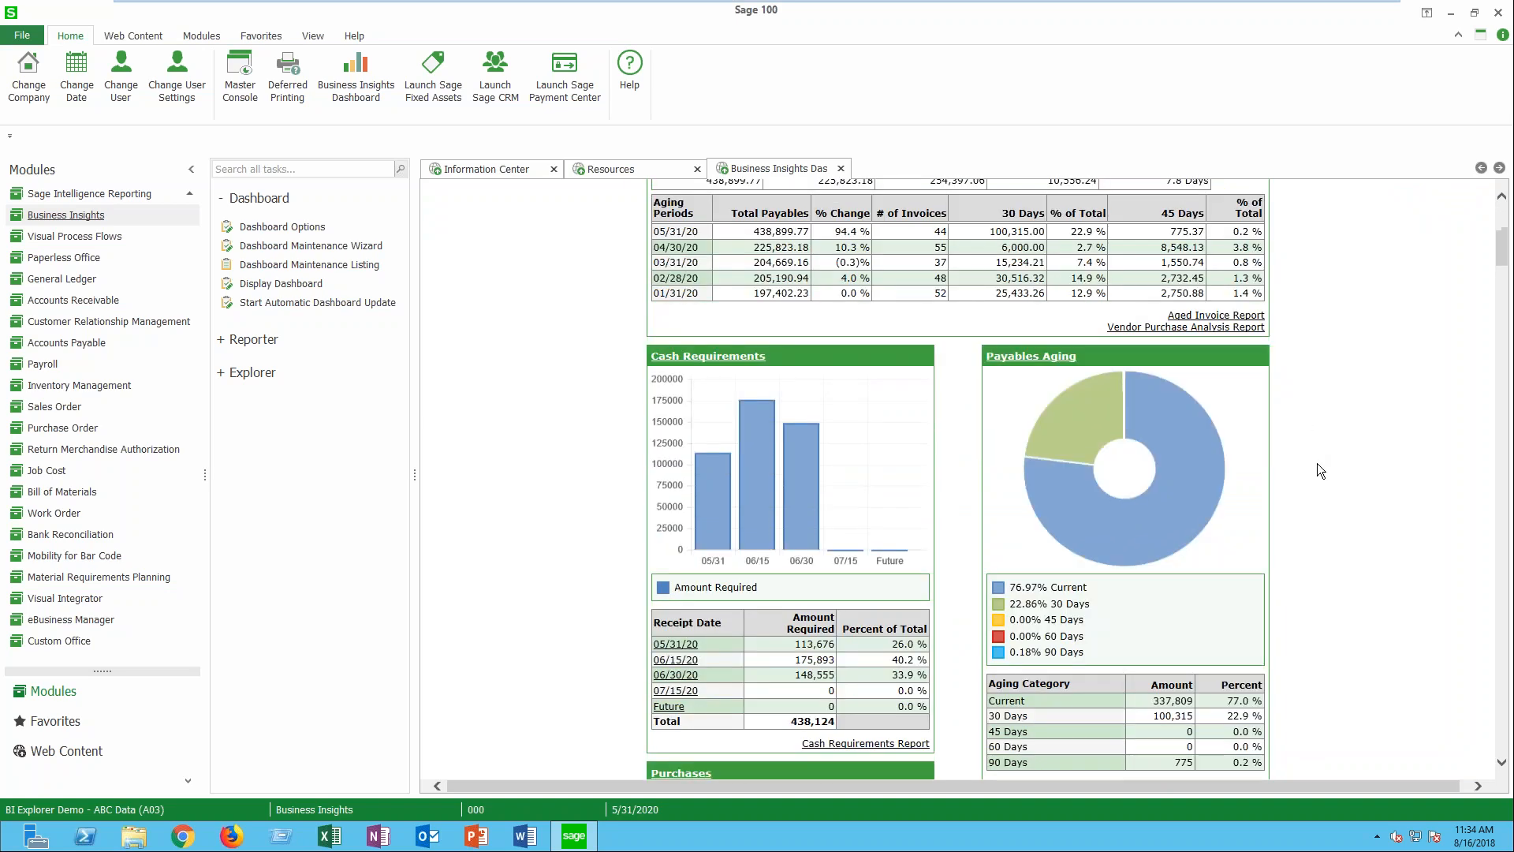
{"action": "scroll", "coordinate": [1317, 464], "scroll_direction": "down", "scroll_amount": 9}
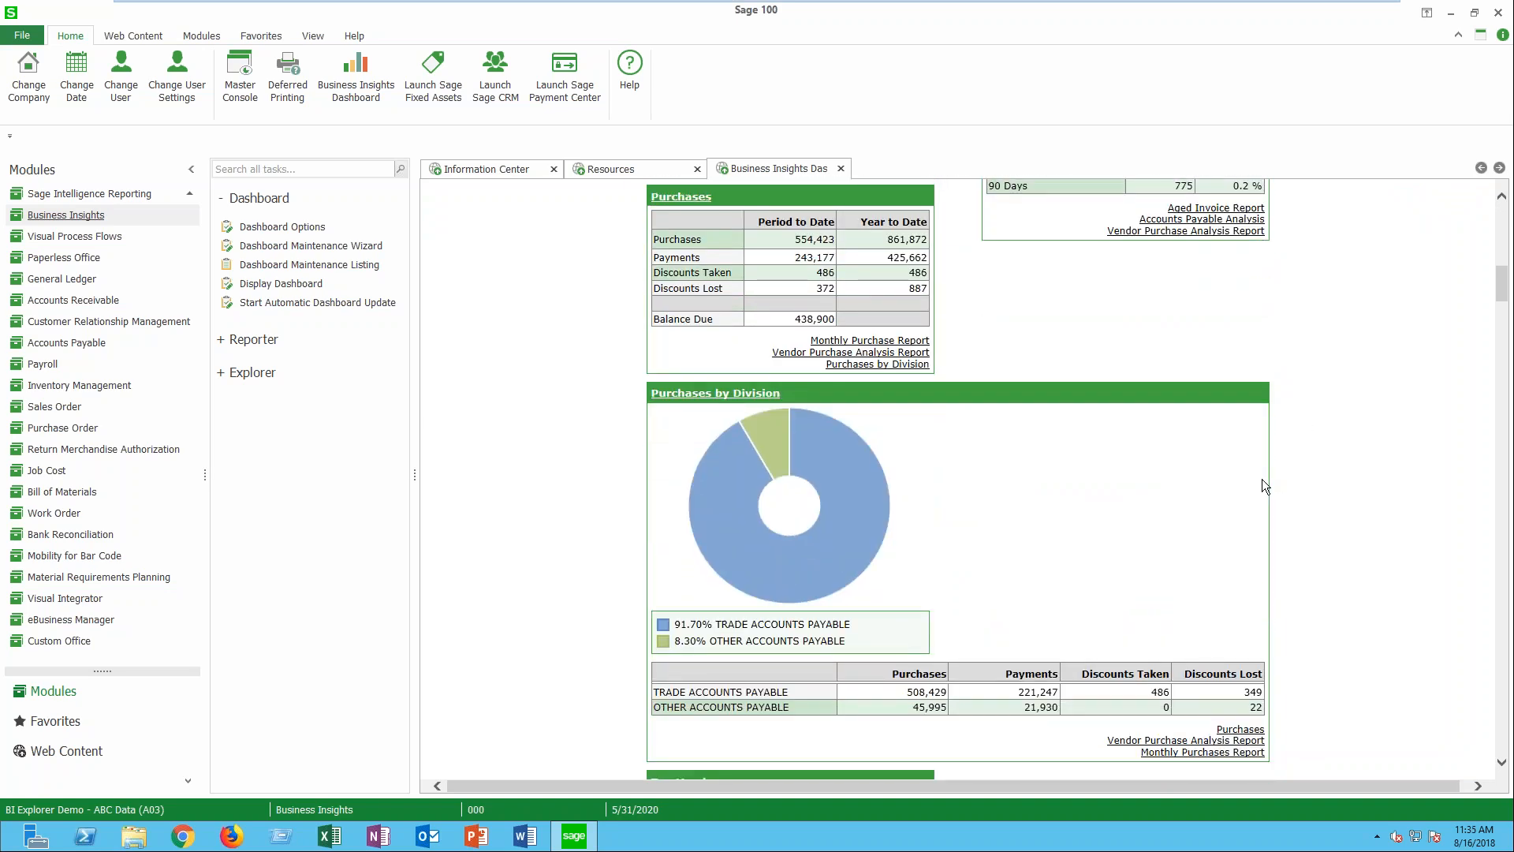
{"action": "scroll", "coordinate": [1262, 479], "scroll_direction": "down", "scroll_amount": 1}
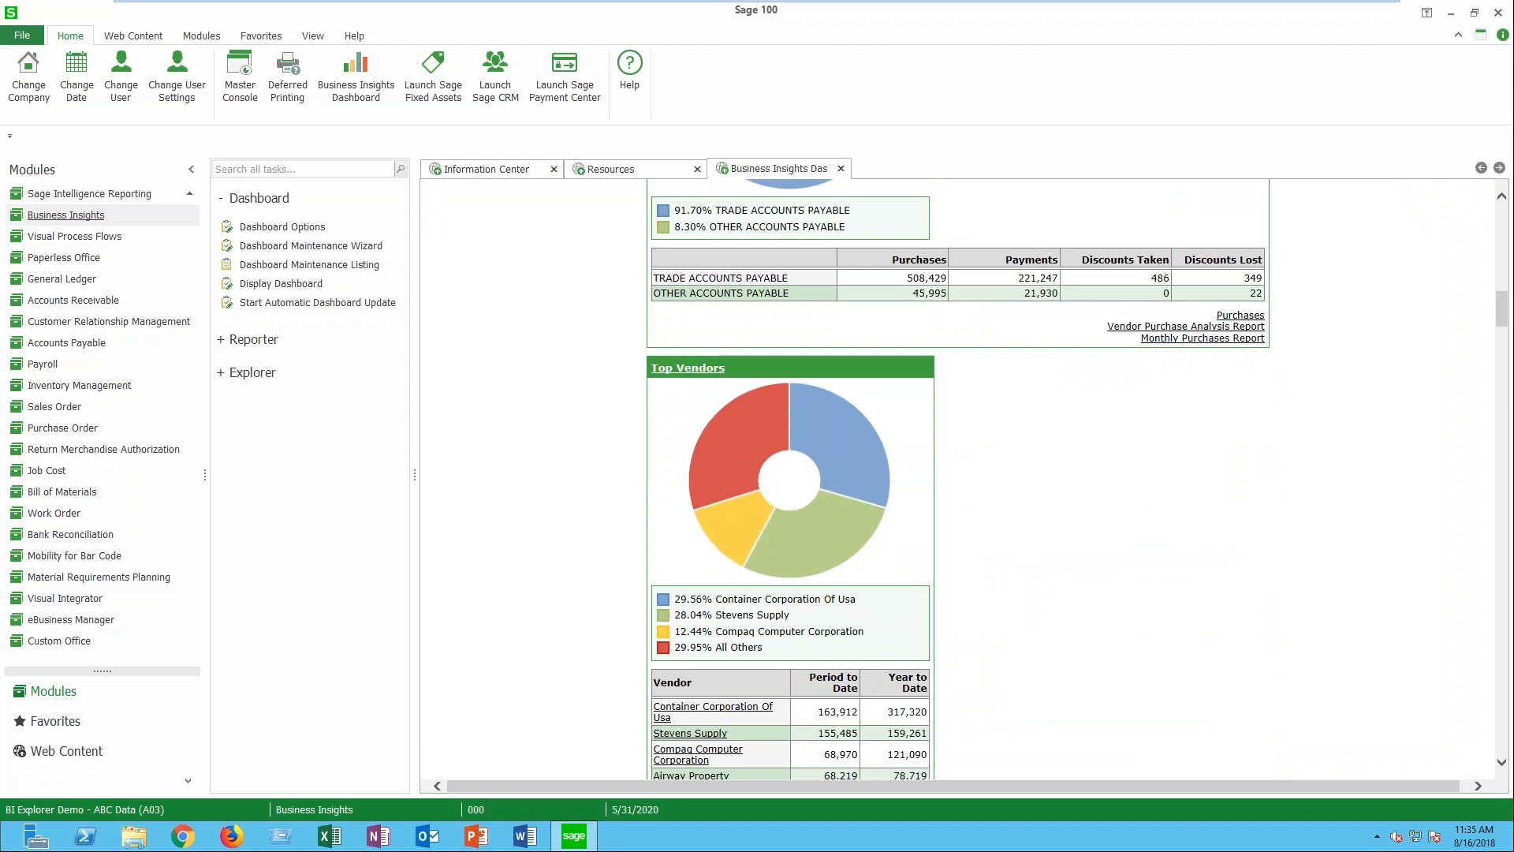
{"action": "scroll", "coordinate": [956, 479], "scroll_direction": "down", "scroll_amount": 2}
{"action": "scroll", "coordinate": [1207, 498], "scroll_direction": "down", "scroll_amount": 2}
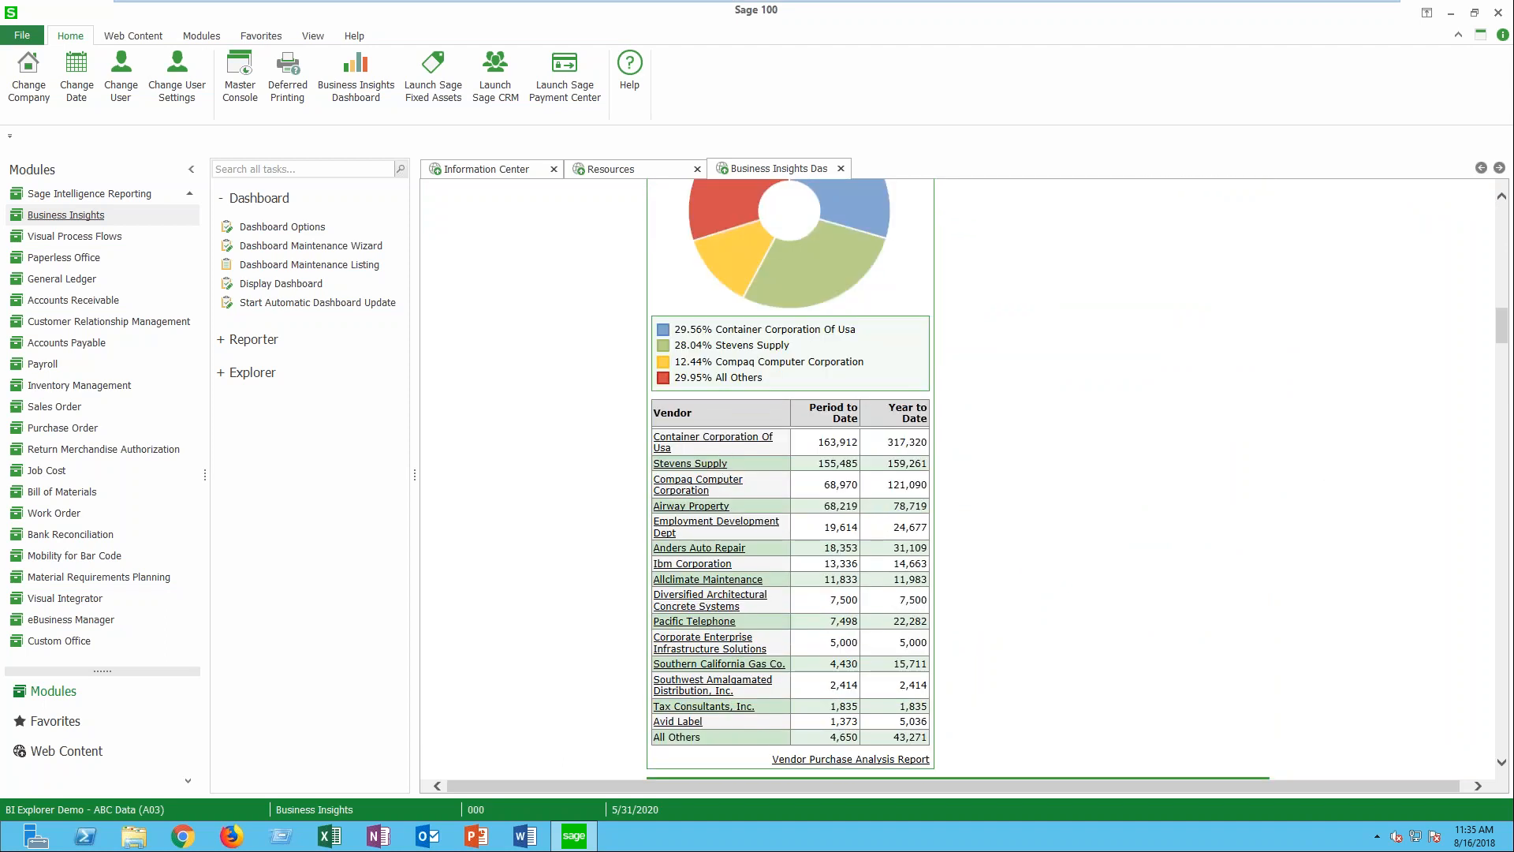
{"action": "scroll", "coordinate": [958, 479], "scroll_direction": "down", "scroll_amount": 1}
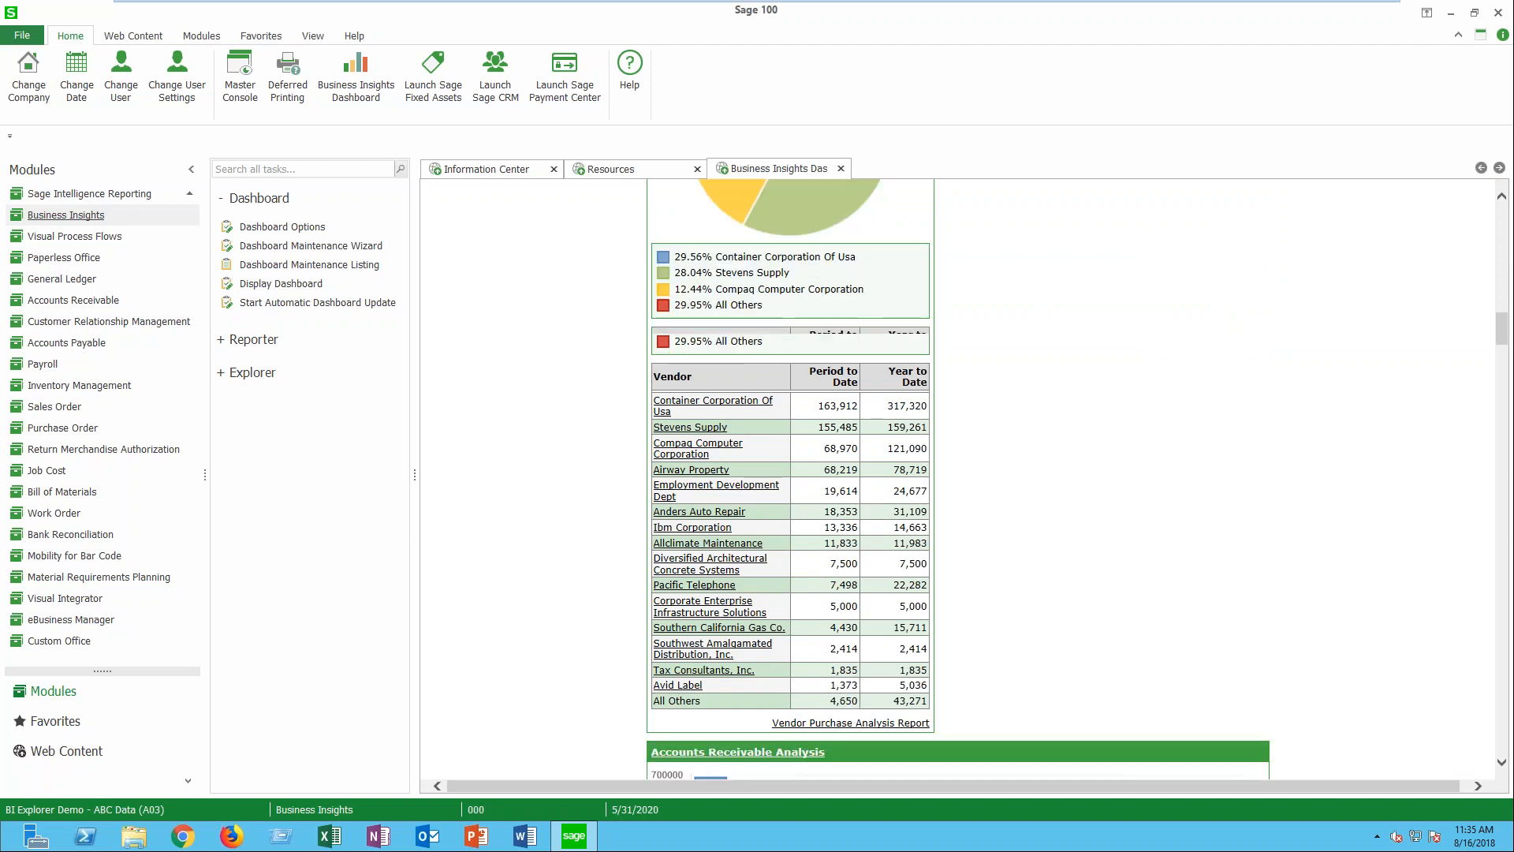
{"action": "scroll", "coordinate": [958, 479], "scroll_direction": "down", "scroll_amount": 8}
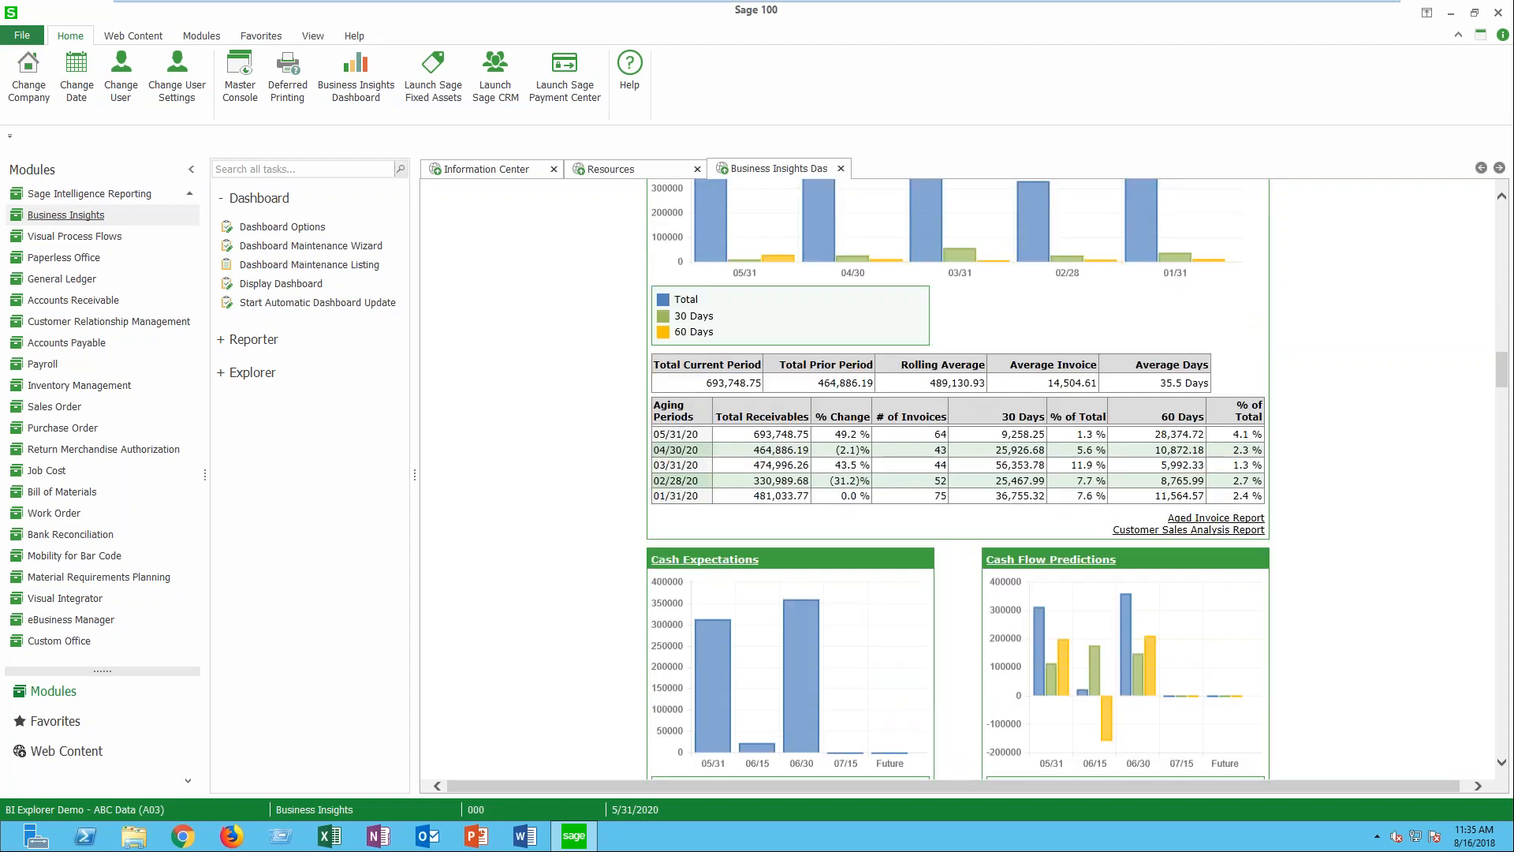
{"action": "scroll", "coordinate": [732, 442], "scroll_direction": "down", "scroll_amount": 3}
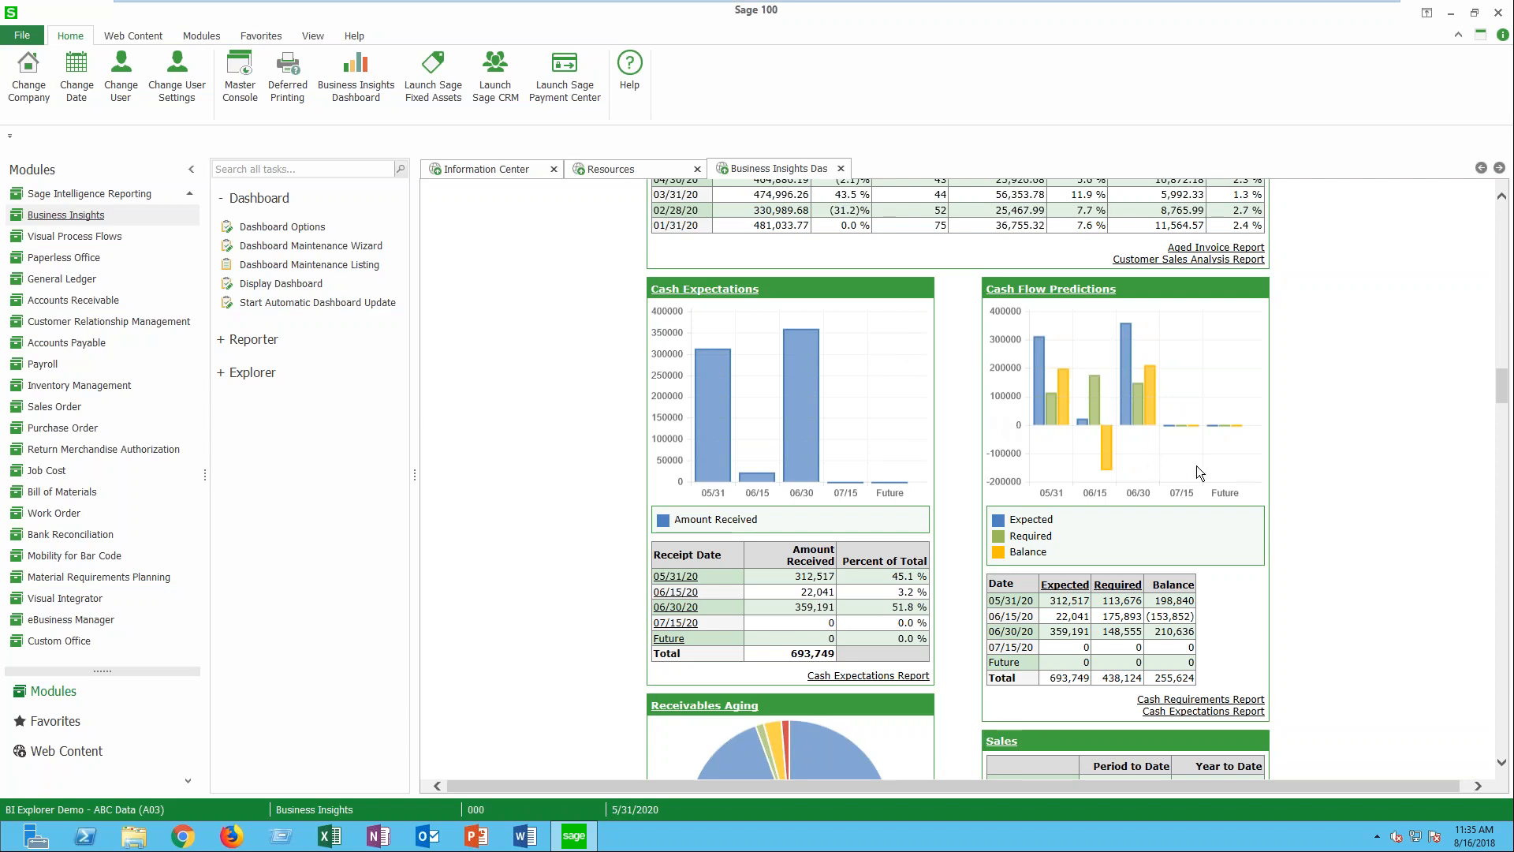
{"action": "scroll", "coordinate": [1203, 651], "scroll_direction": "down", "scroll_amount": 4}
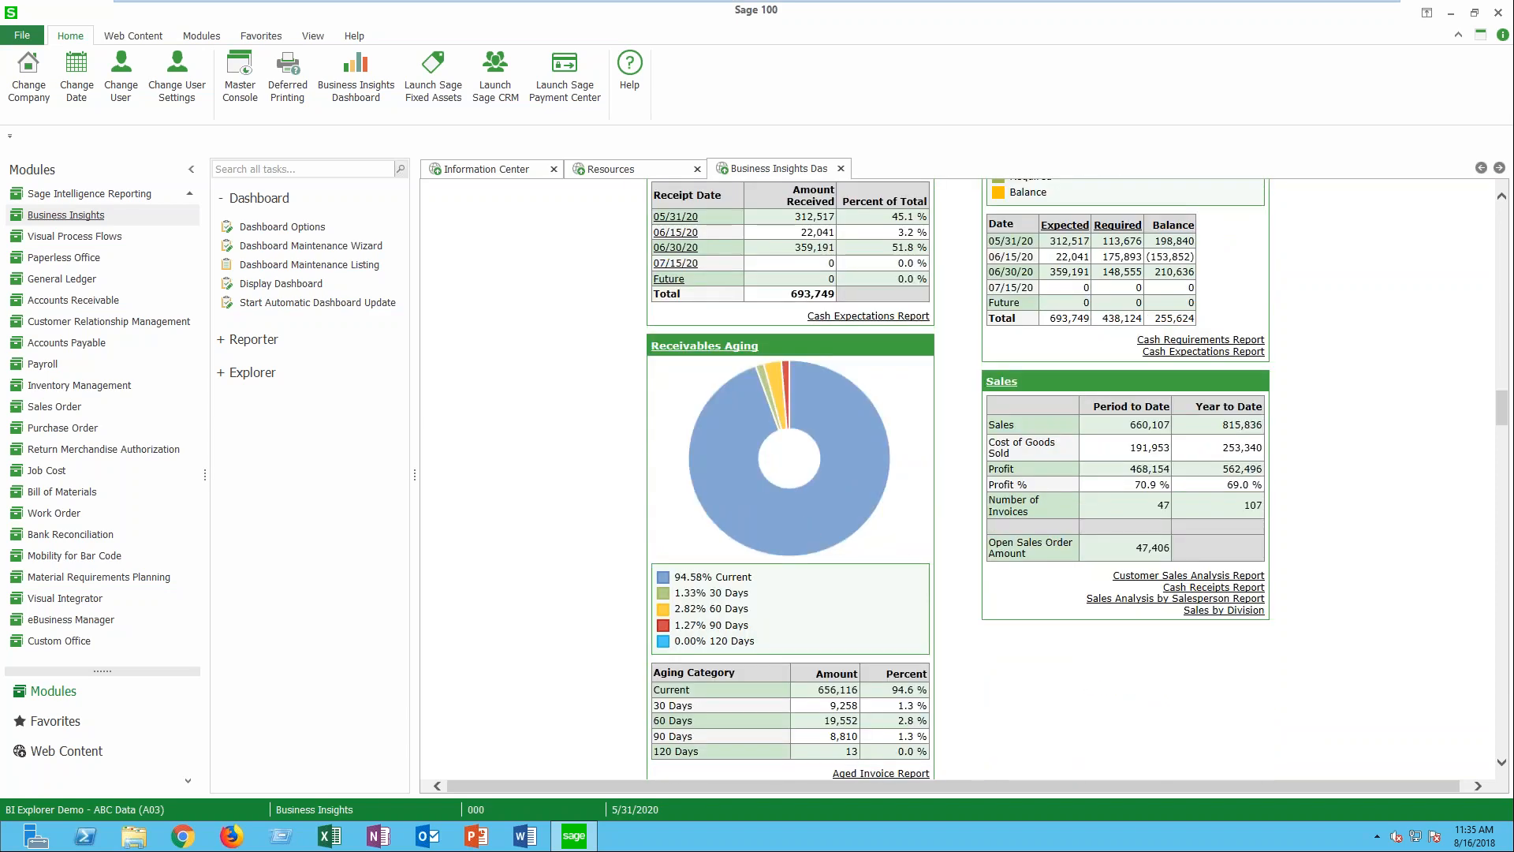
{"action": "scroll", "coordinate": [958, 479], "scroll_direction": "down", "scroll_amount": 4}
{"action": "scroll", "coordinate": [1129, 541], "scroll_direction": "down", "scroll_amount": 5}
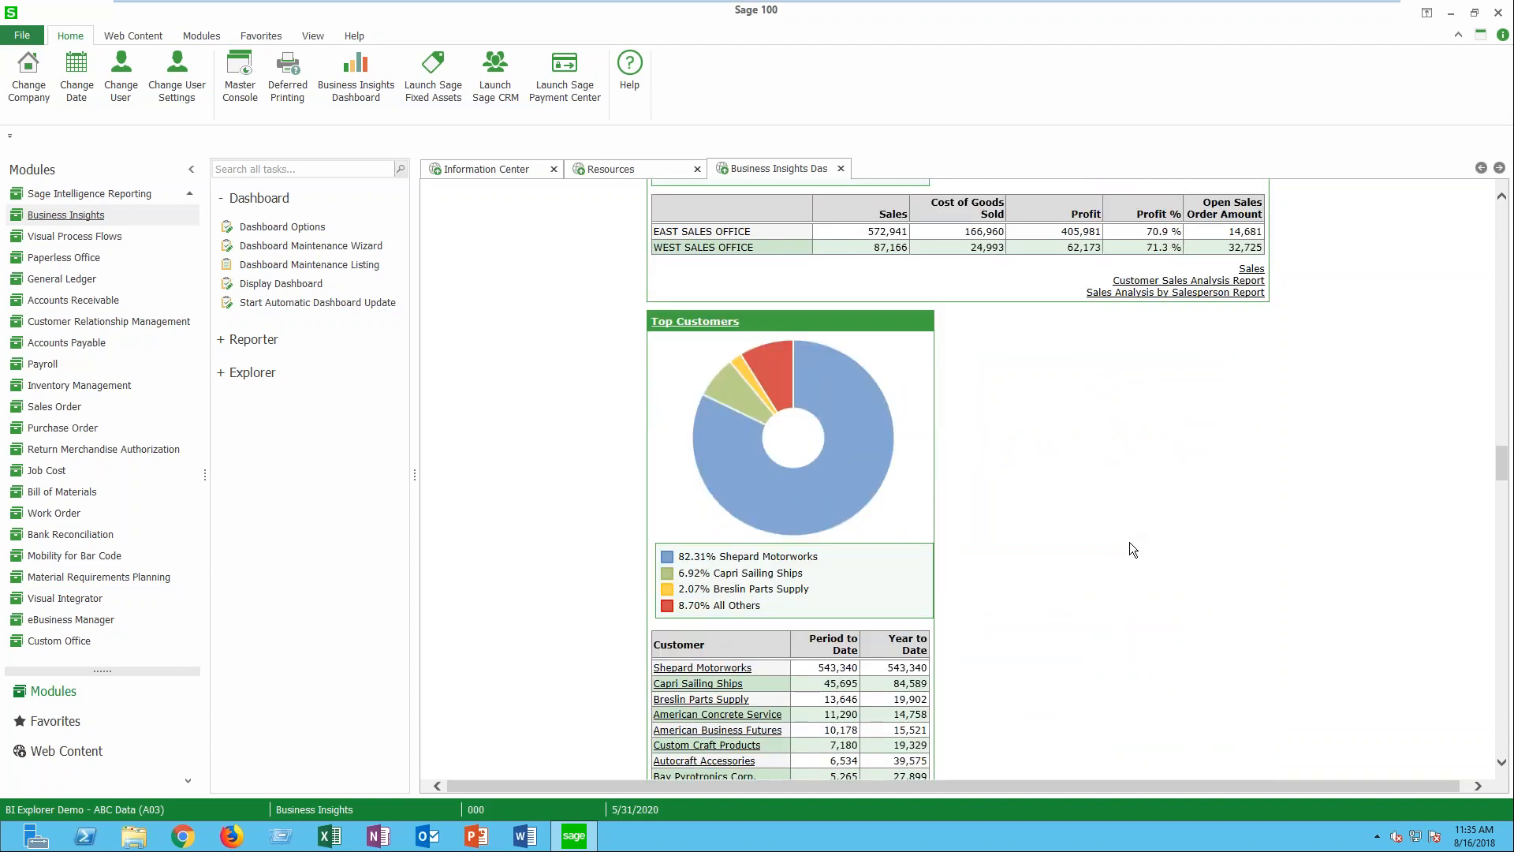
{"action": "scroll", "coordinate": [1129, 542], "scroll_direction": "down", "scroll_amount": 4}
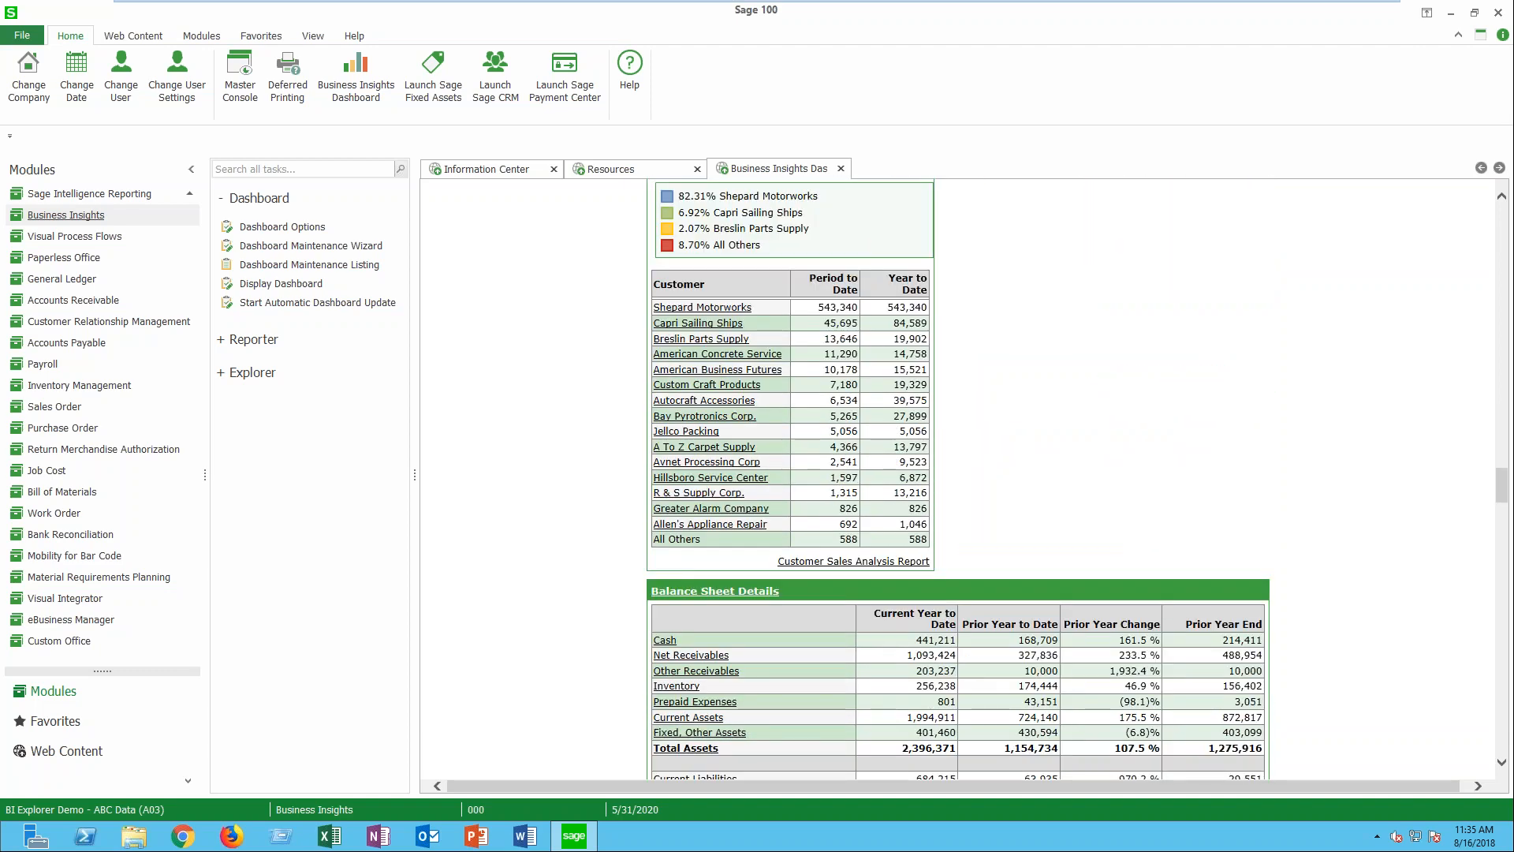
{"action": "scroll", "coordinate": [958, 478], "scroll_direction": "down", "scroll_amount": 4}
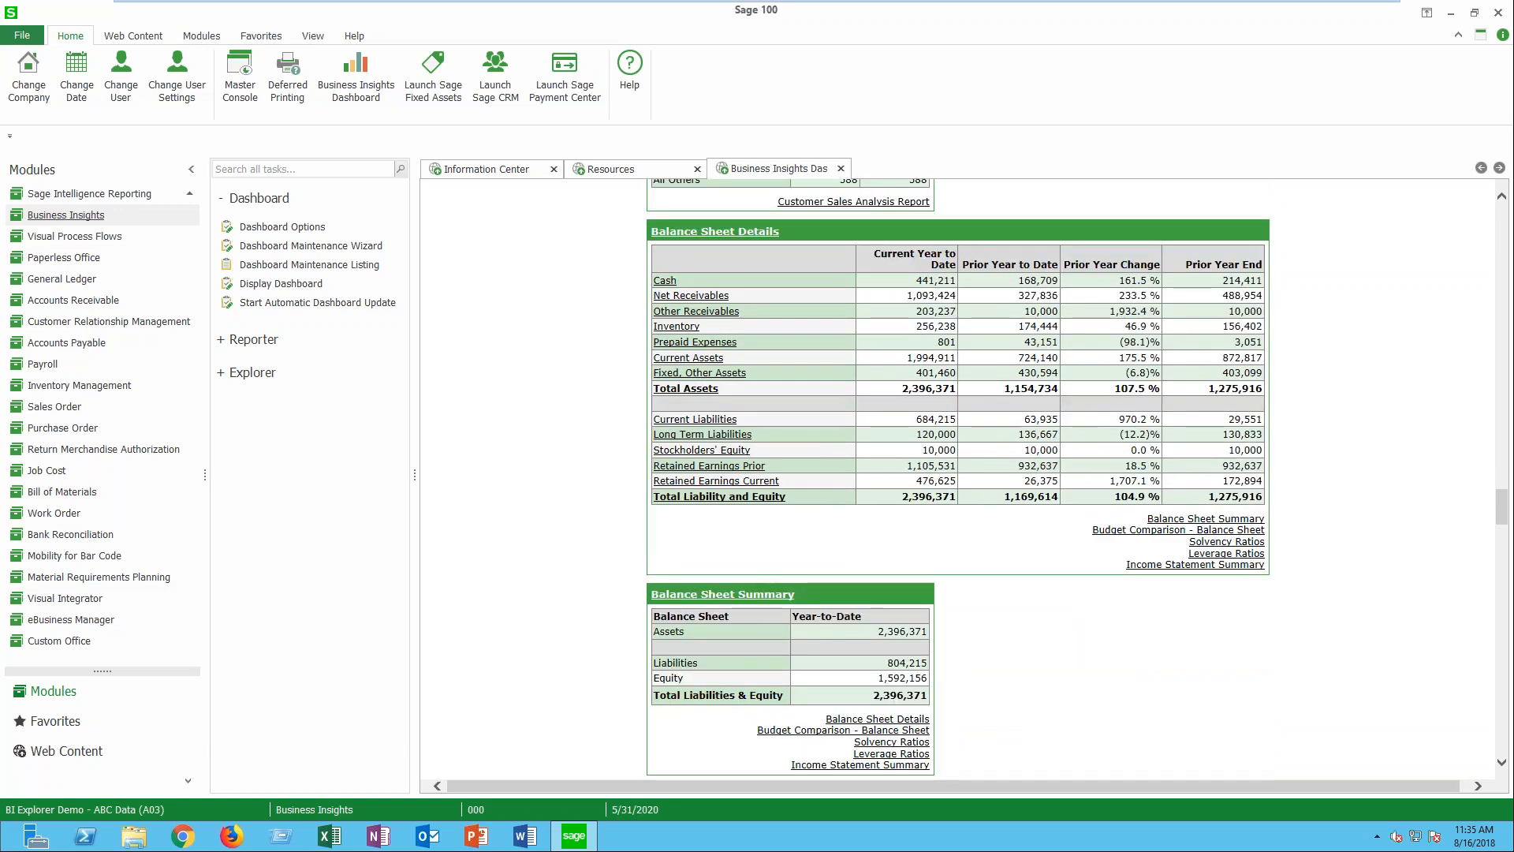
{"action": "scroll", "coordinate": [958, 479], "scroll_direction": "down", "scroll_amount": 1}
{"action": "scroll", "coordinate": [958, 478], "scroll_direction": "down", "scroll_amount": 6}
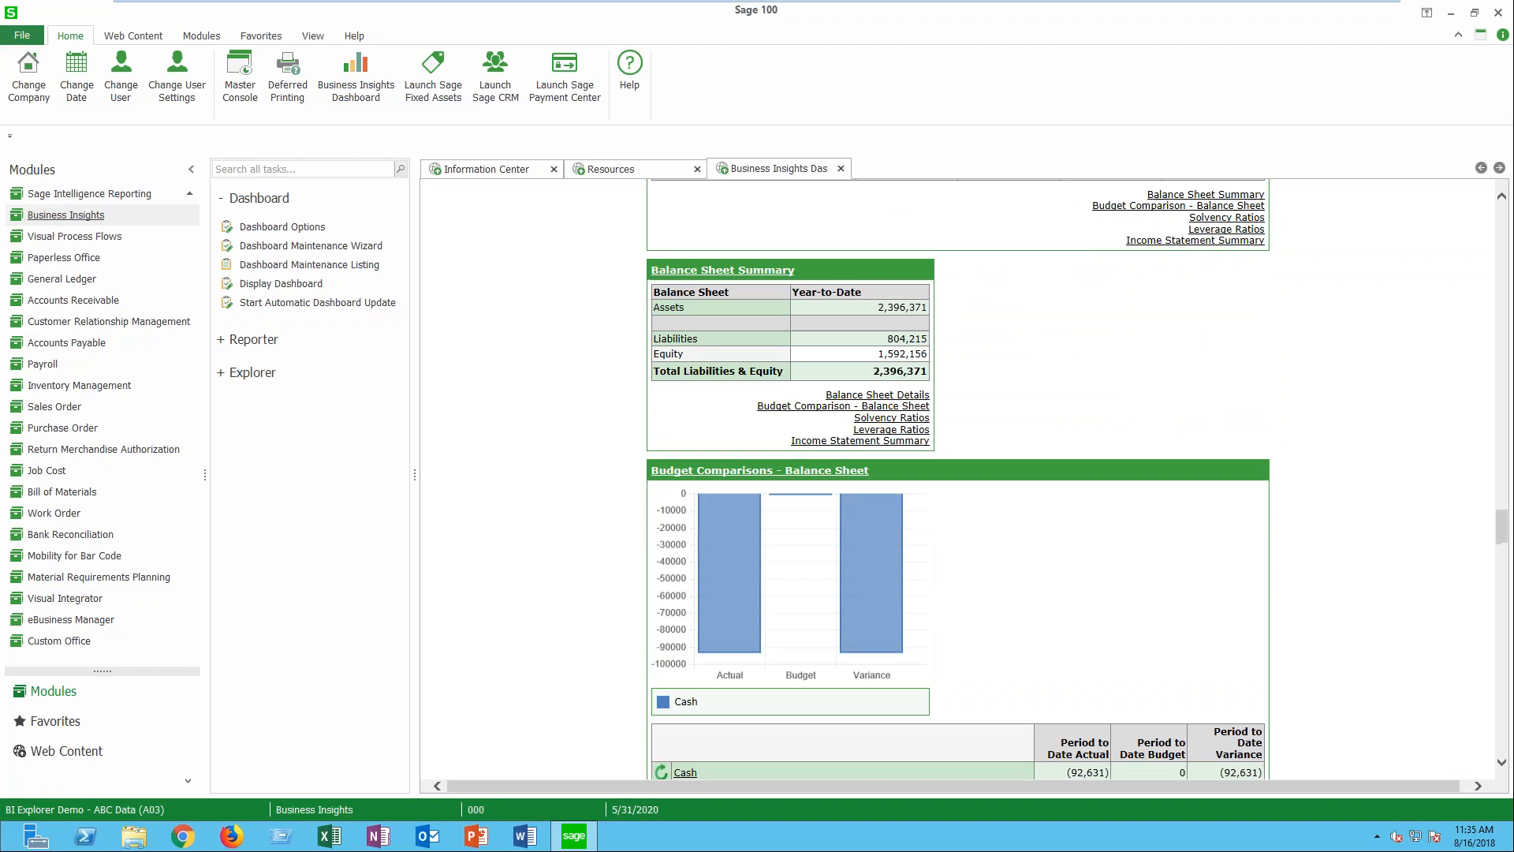
{"action": "scroll", "coordinate": [958, 479], "scroll_direction": "down", "scroll_amount": 8}
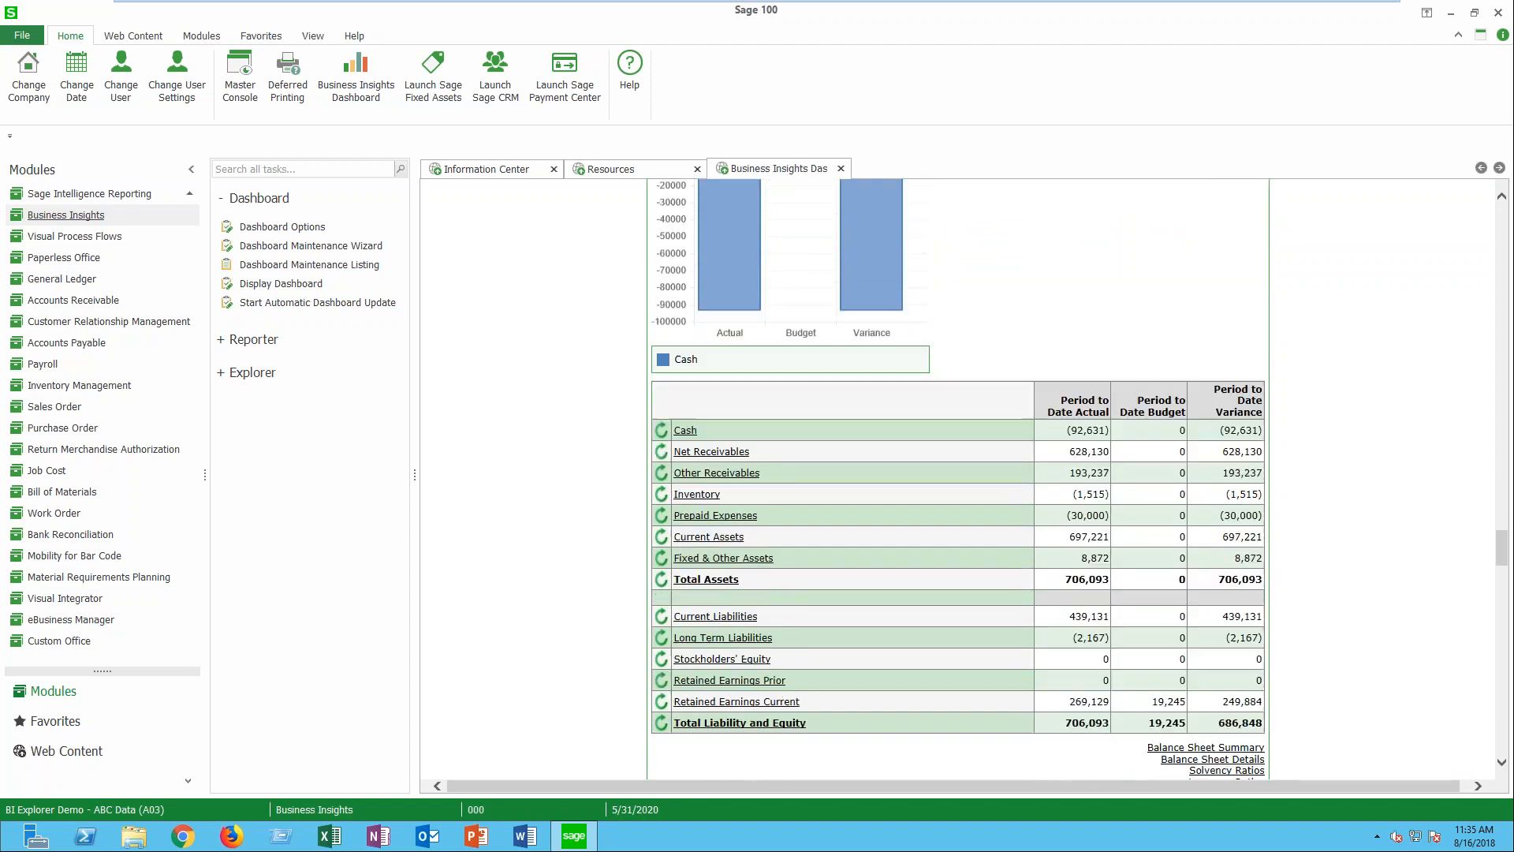
{"action": "scroll", "coordinate": [958, 478], "scroll_direction": "down", "scroll_amount": 7}
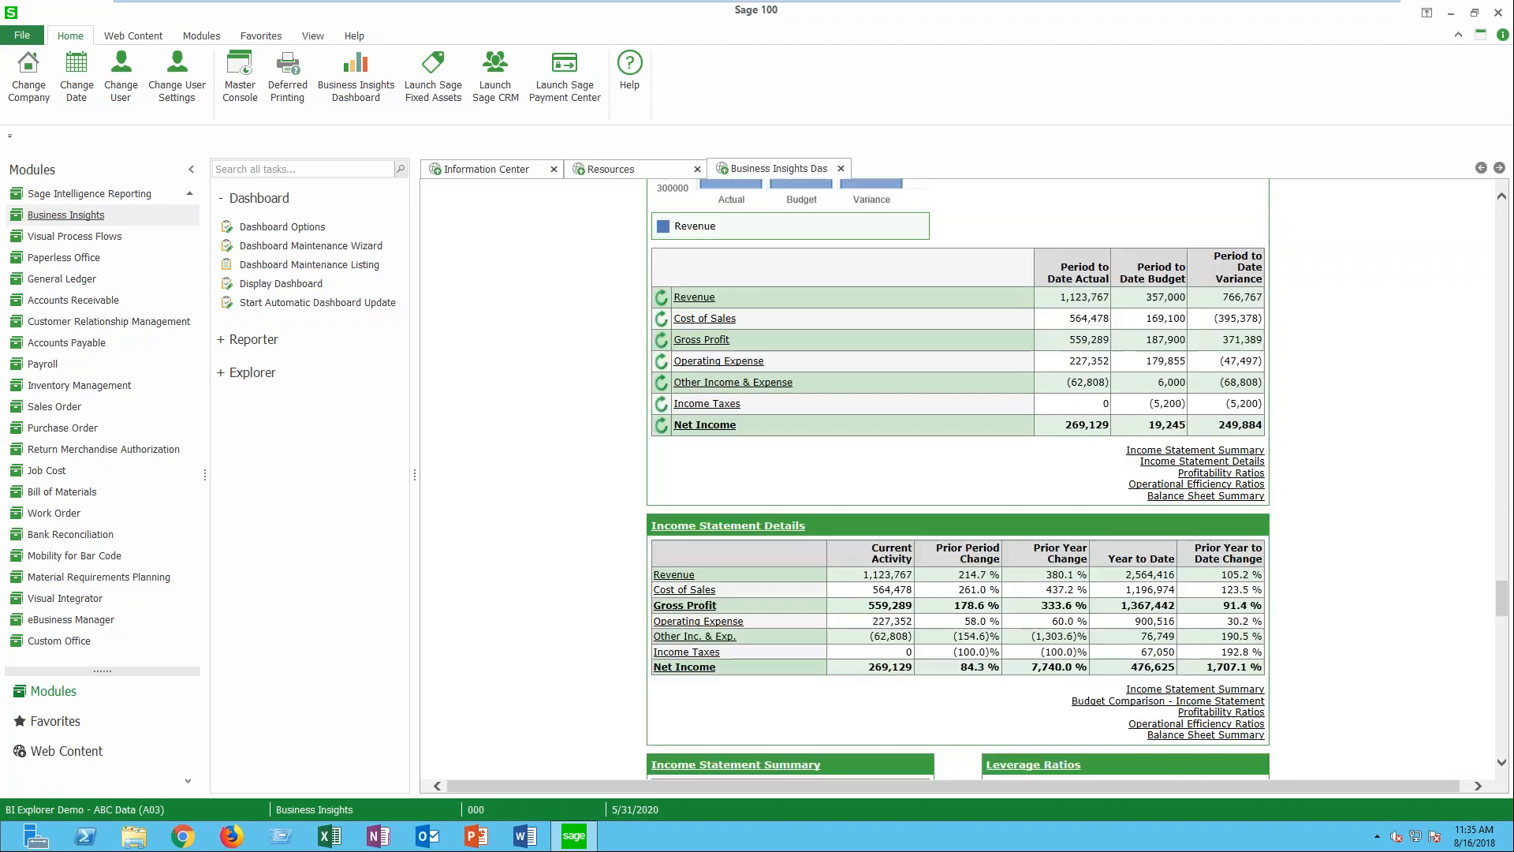
{"action": "scroll", "coordinate": [1128, 548], "scroll_direction": "down", "scroll_amount": 5}
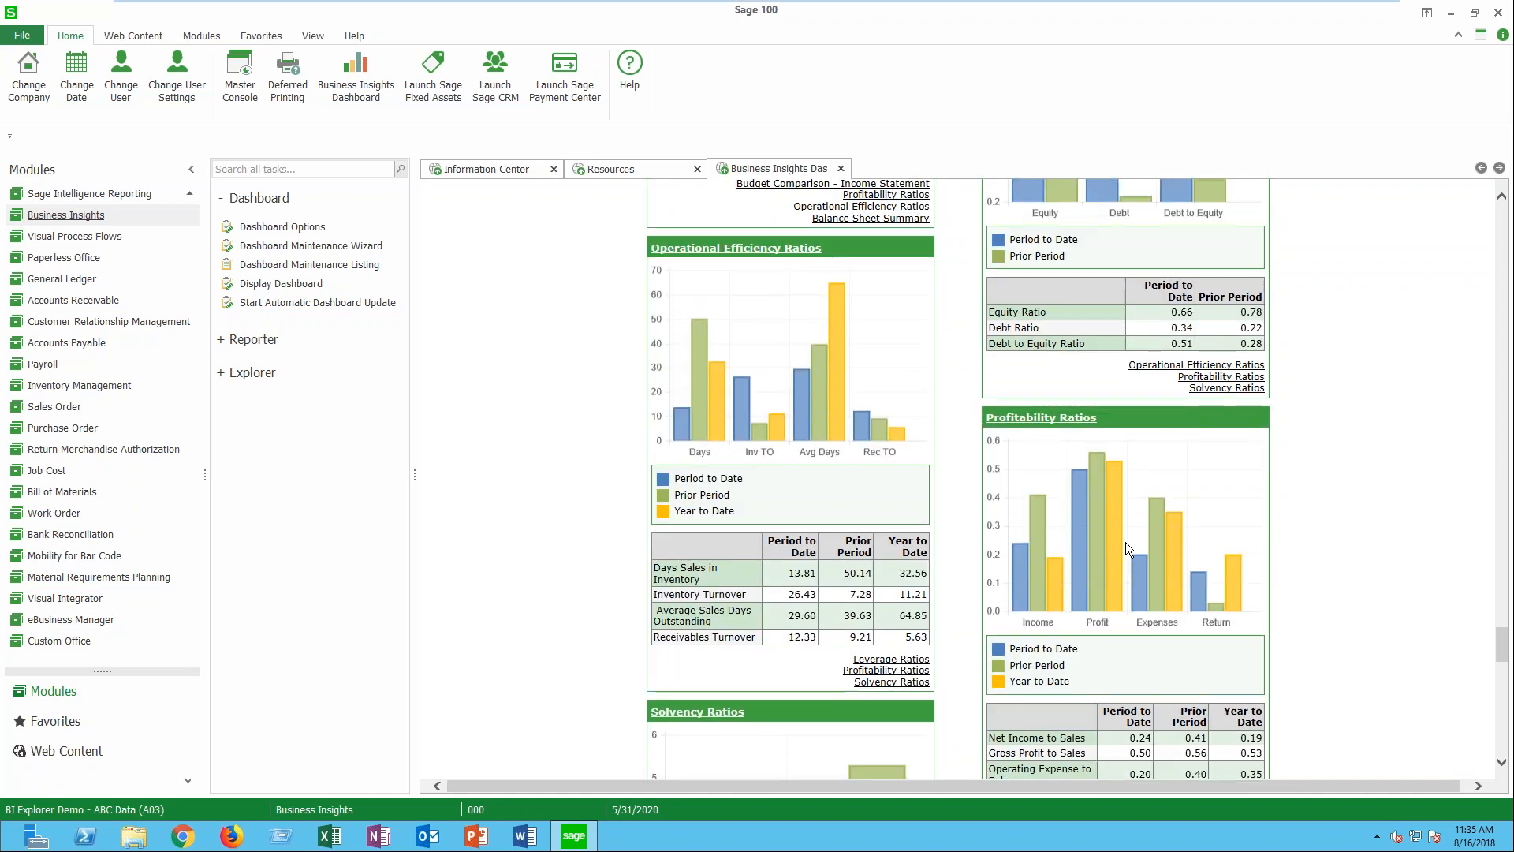
- Look at the CustomerDropOff report in the Business Insights Reporter, and close the Reporter
{"action": "left_click", "coordinate": [251, 204]}
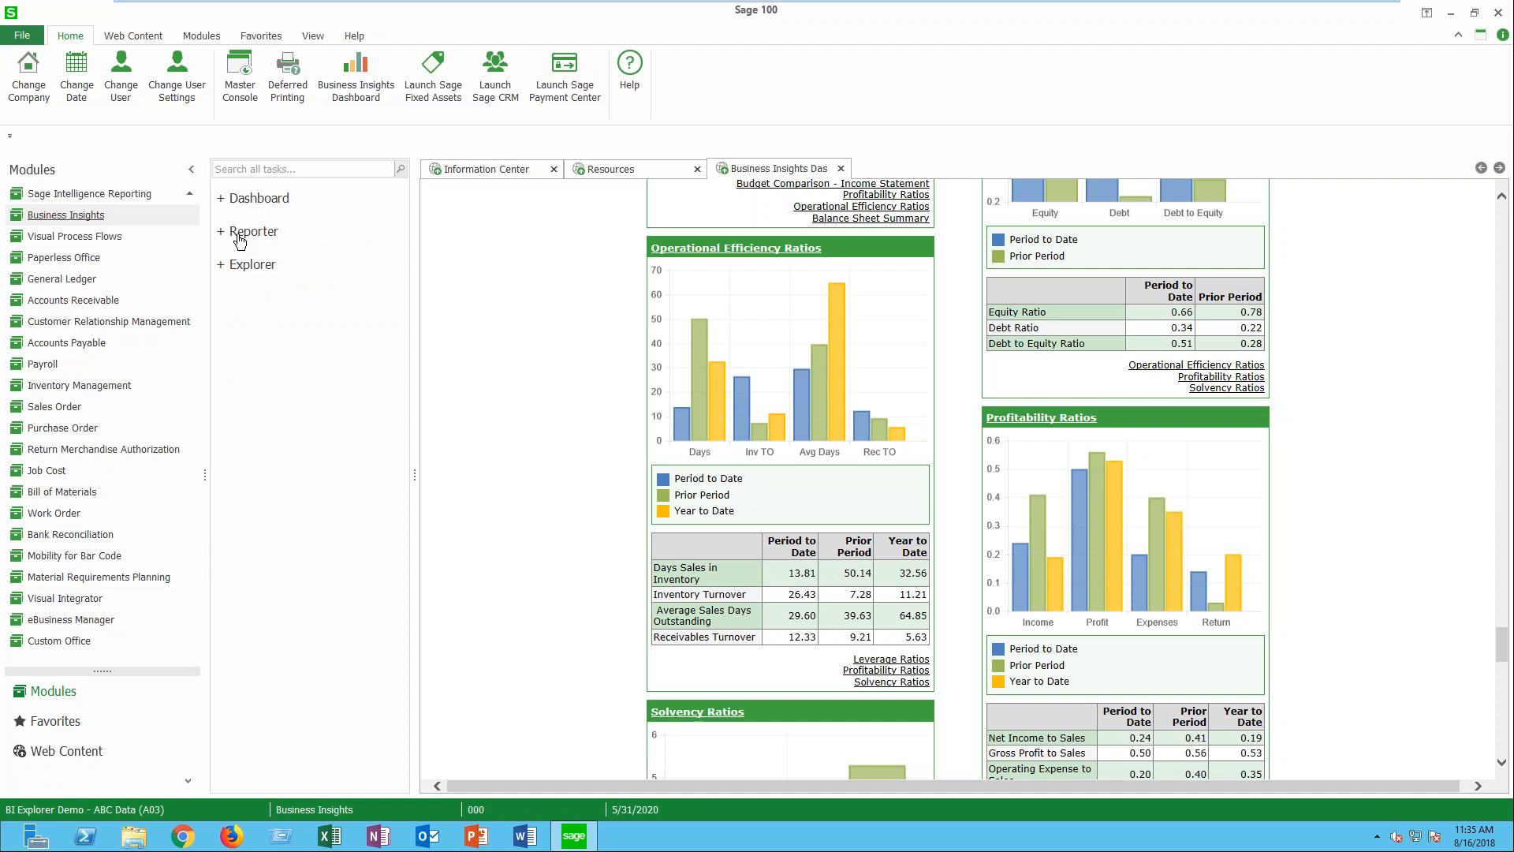
{"action": "left_click", "coordinate": [240, 238]}
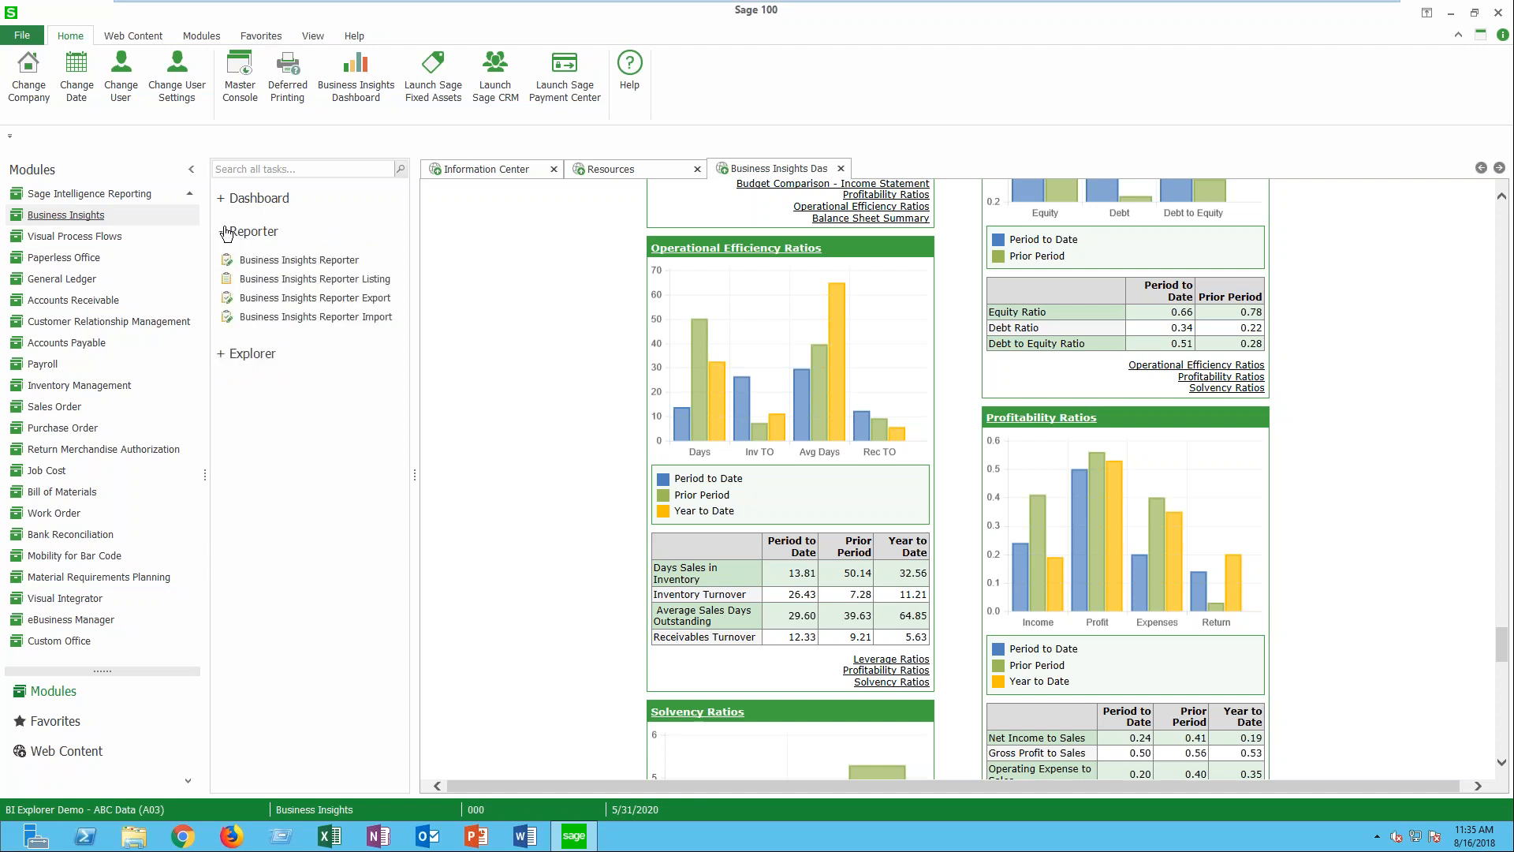
{"action": "left_click", "coordinate": [286, 261]}
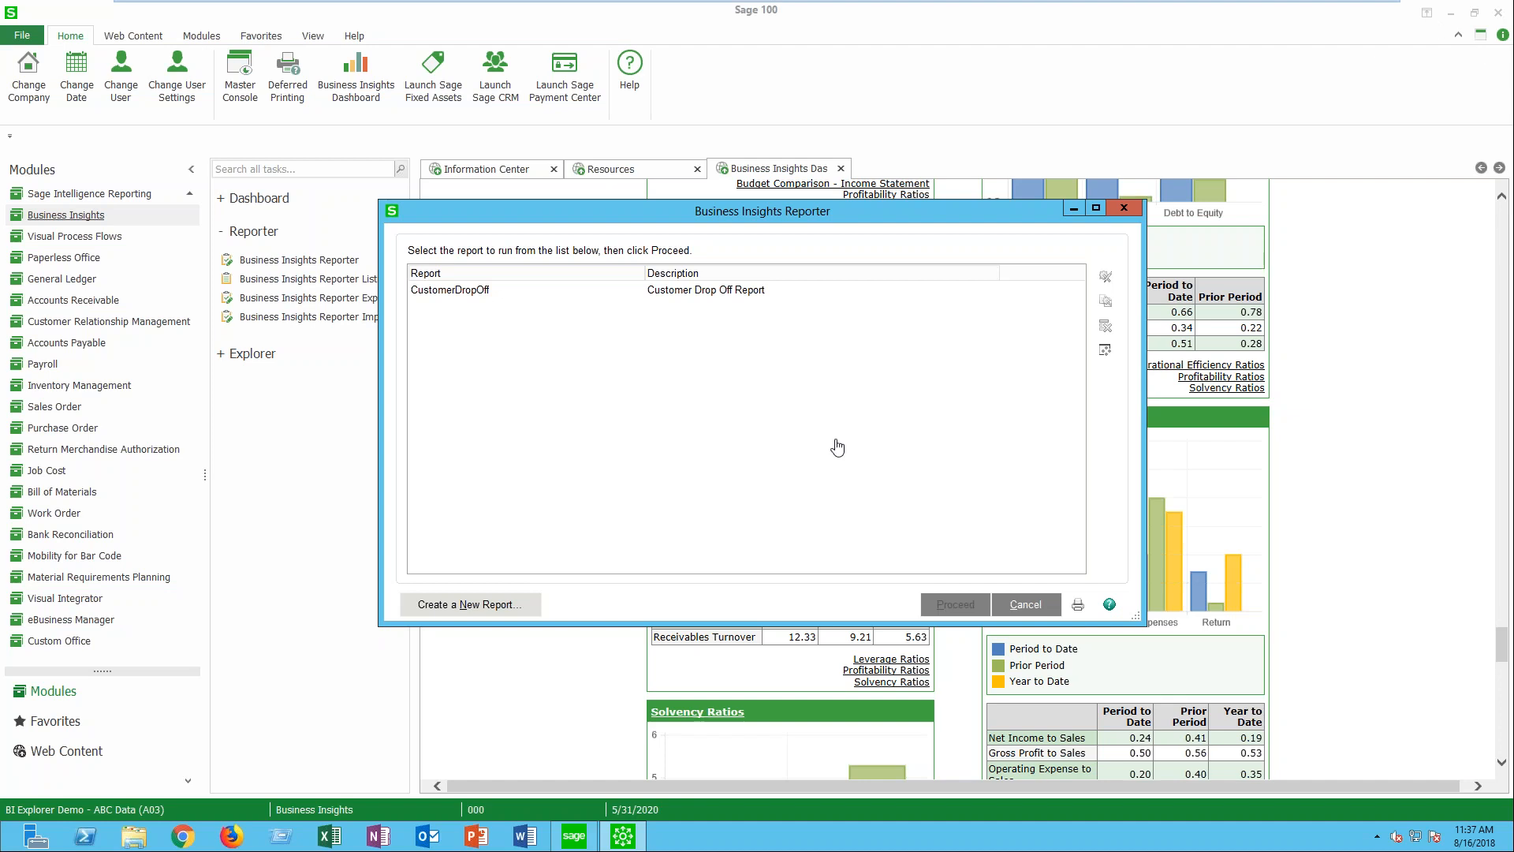
{"action": "left_click", "coordinate": [454, 293]}
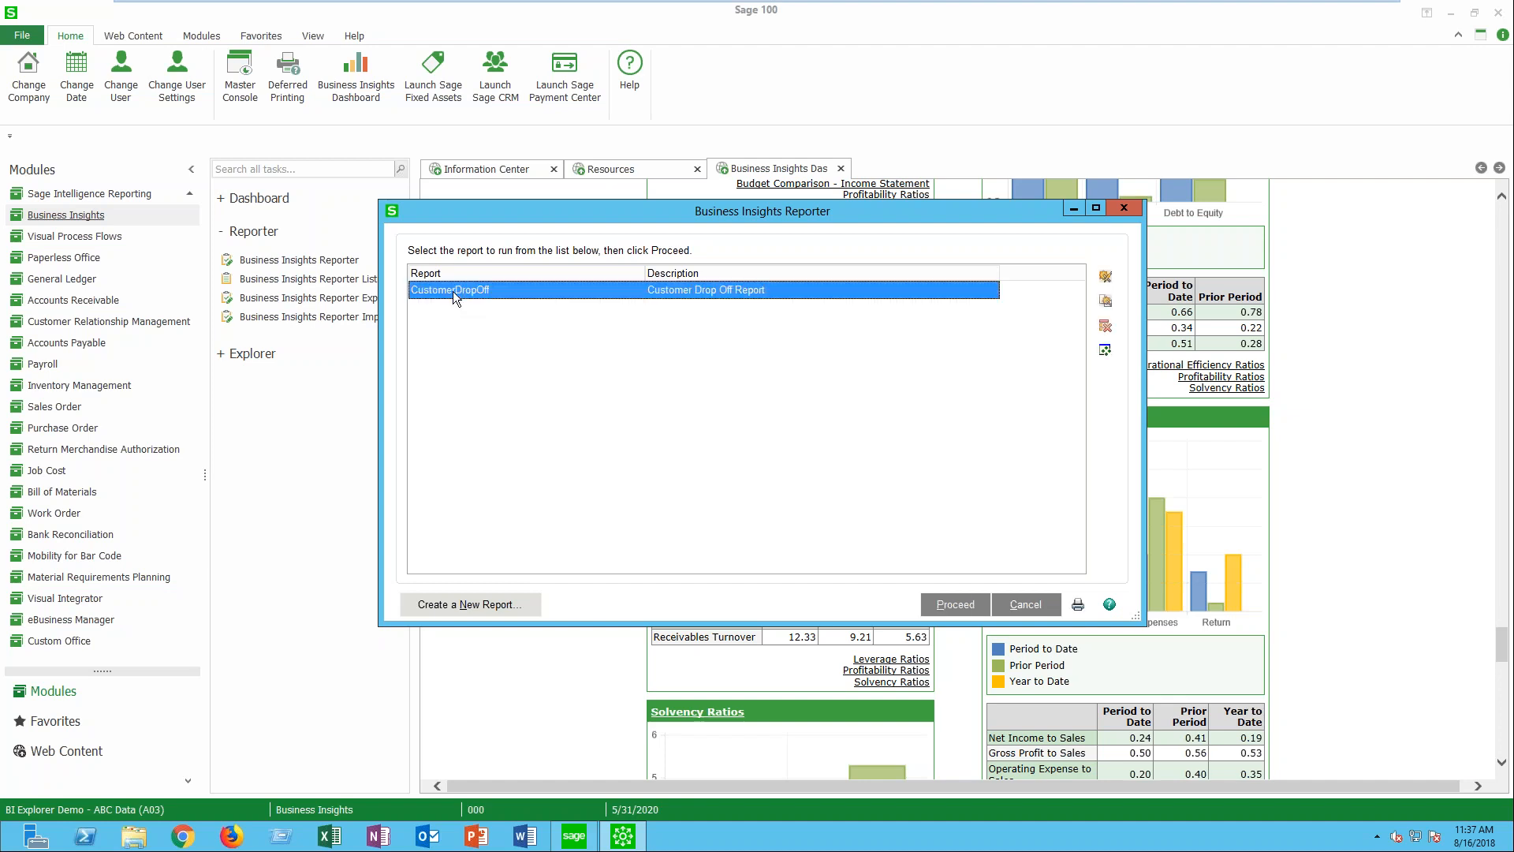
{"action": "left_click", "coordinate": [1109, 279]}
{"action": "left_click", "coordinate": [1124, 209]}
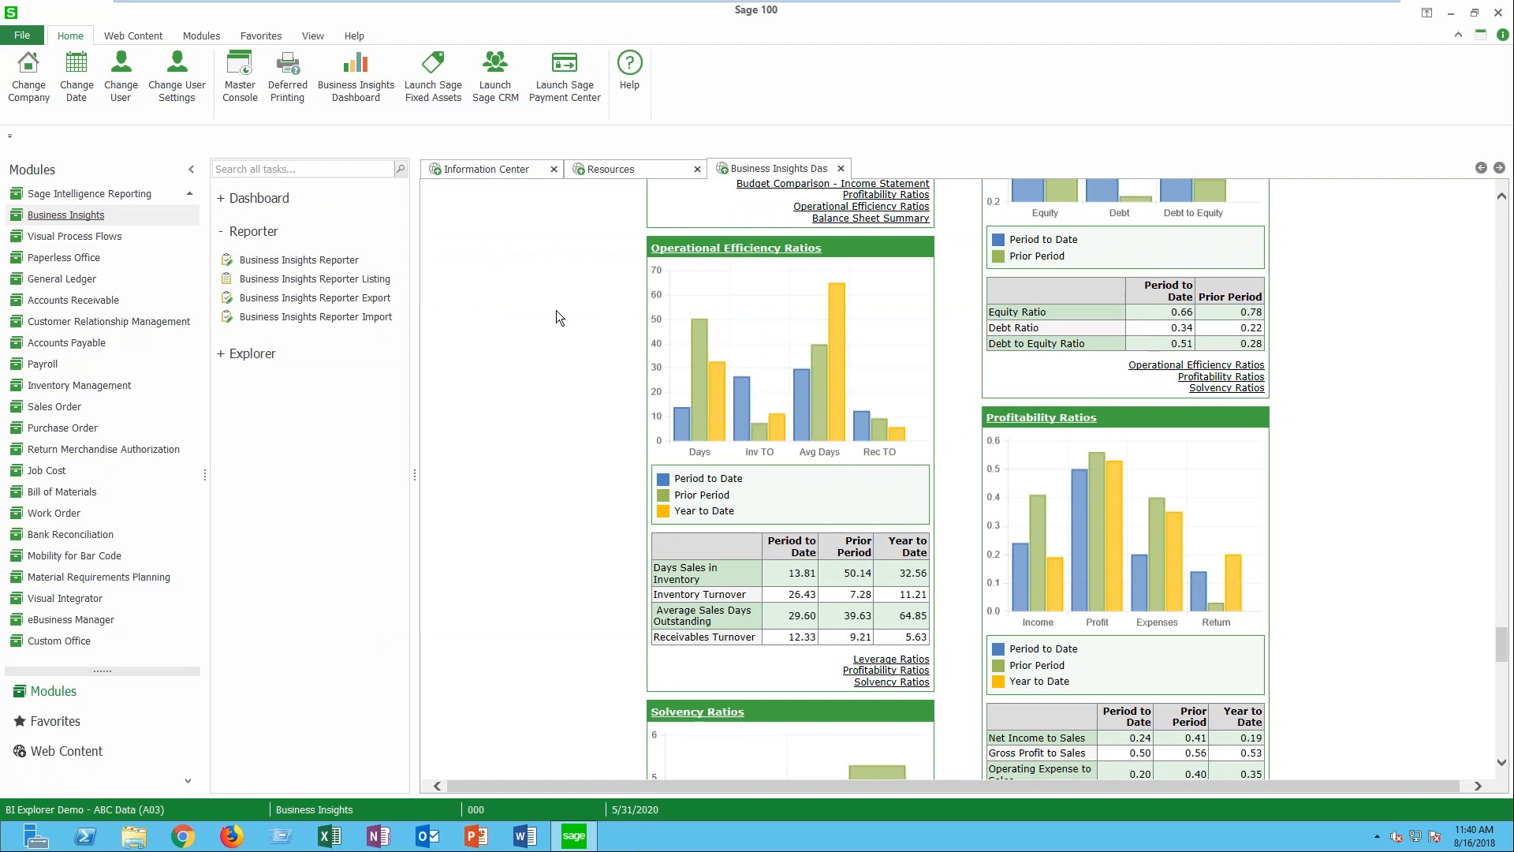
- Collapse the Reporter tasks, expand the Dashboard tasks, and close the Resources and Information Center pages to leave only the dashboard open
{"action": "left_click", "coordinate": [227, 234]}
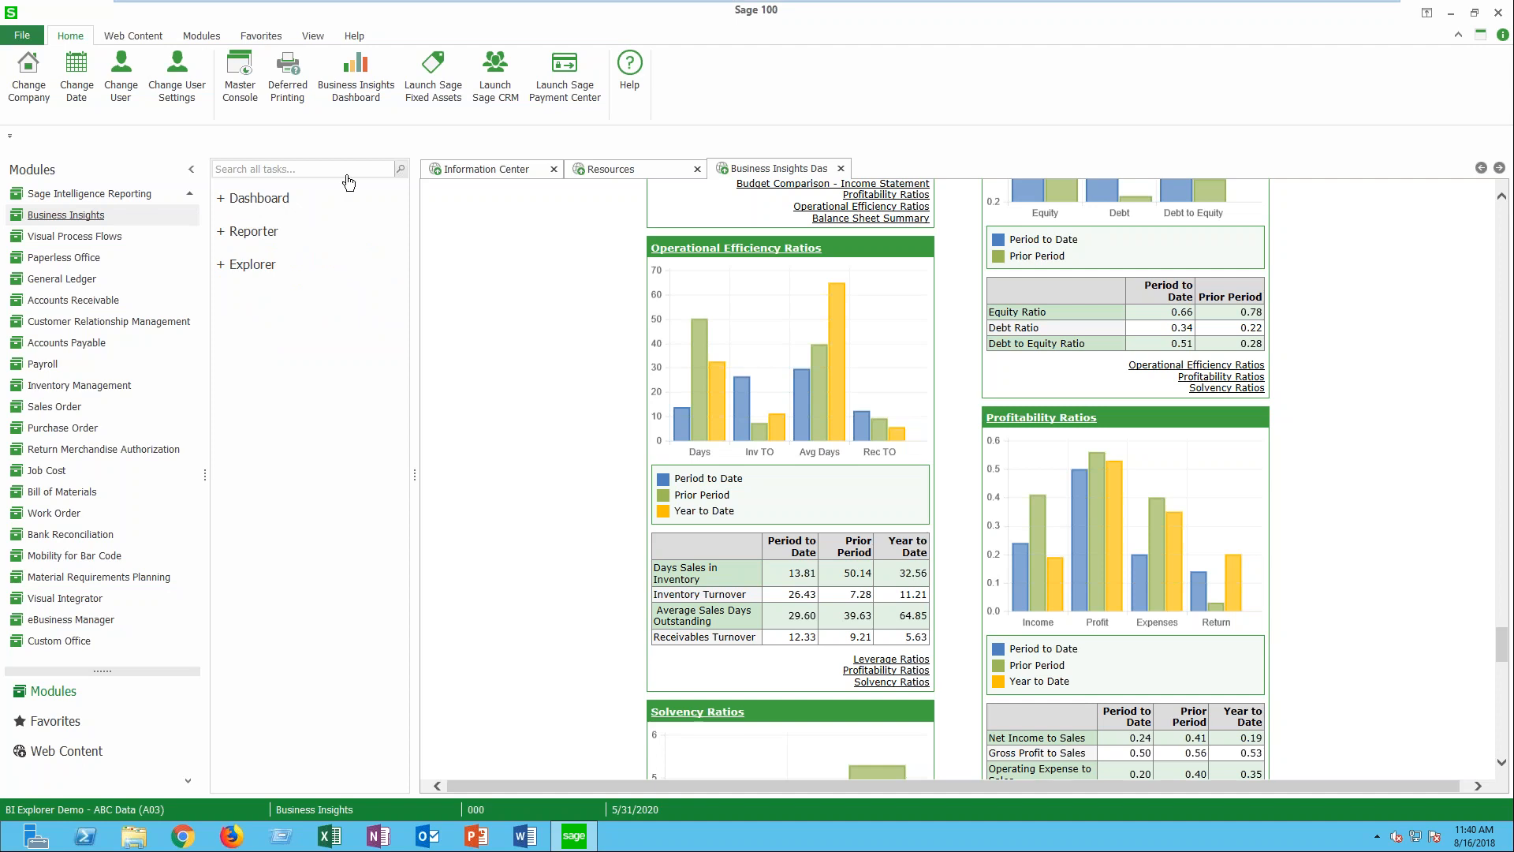
{"action": "left_click", "coordinate": [222, 198]}
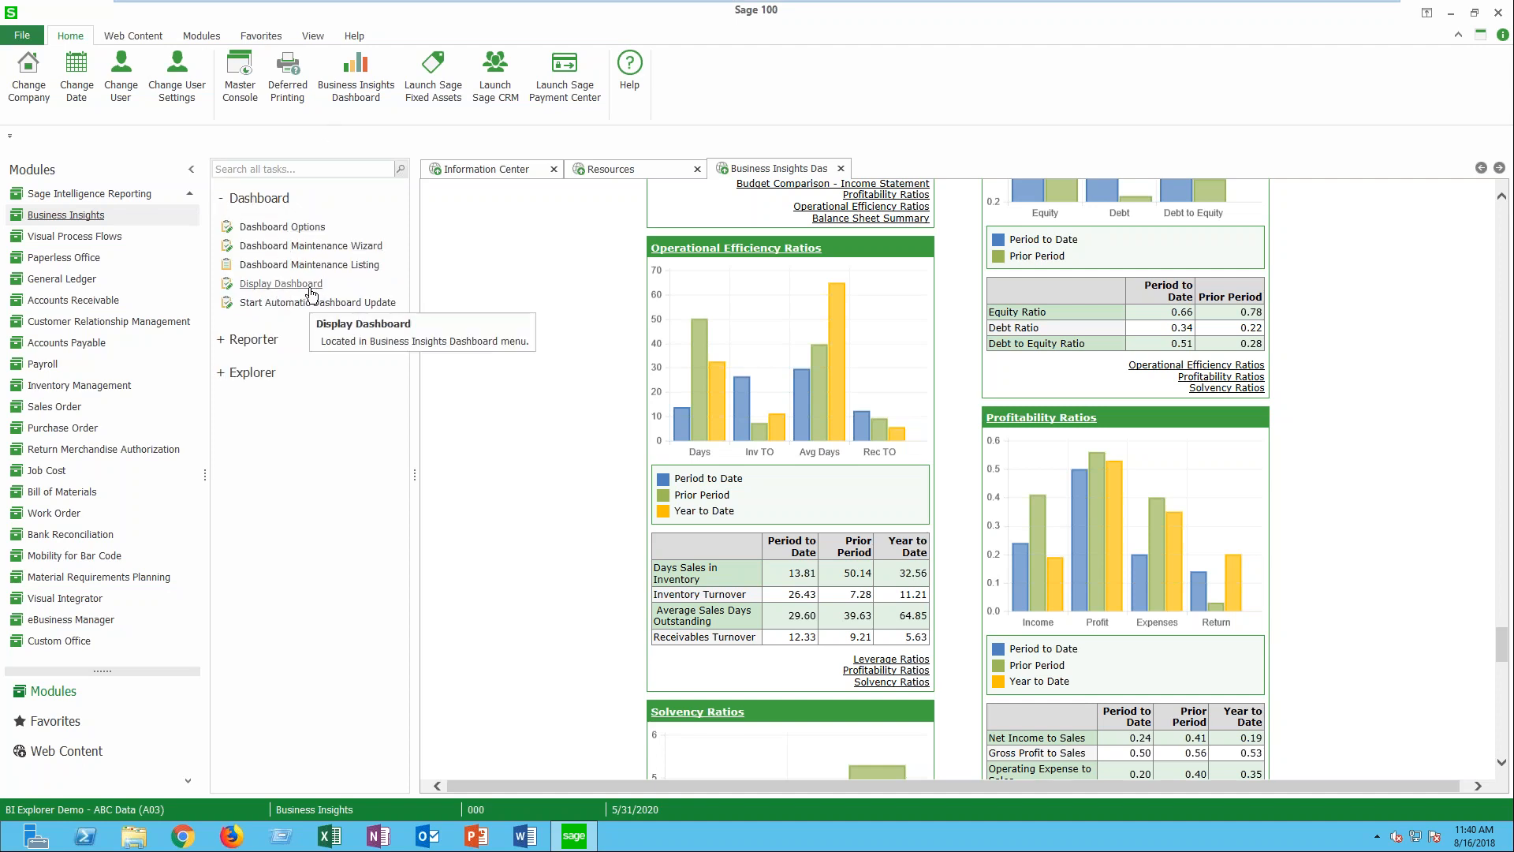
{"action": "left_click", "coordinate": [697, 170]}
{"action": "left_click", "coordinate": [553, 169]}
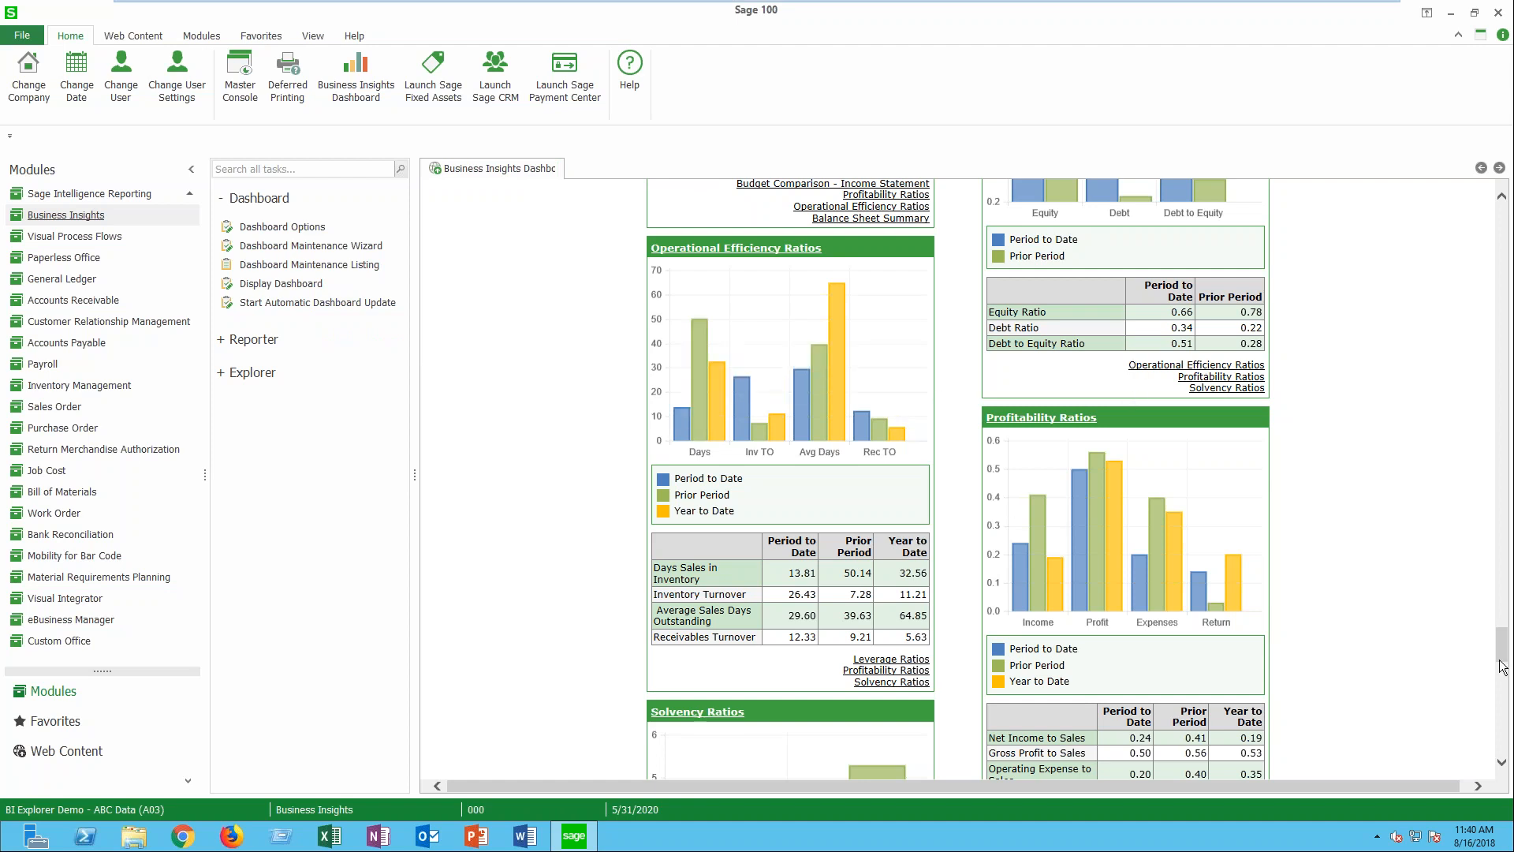
{"action": "left_click_drag", "start_coordinate": [1503, 661], "coordinate": [1506, 625]}
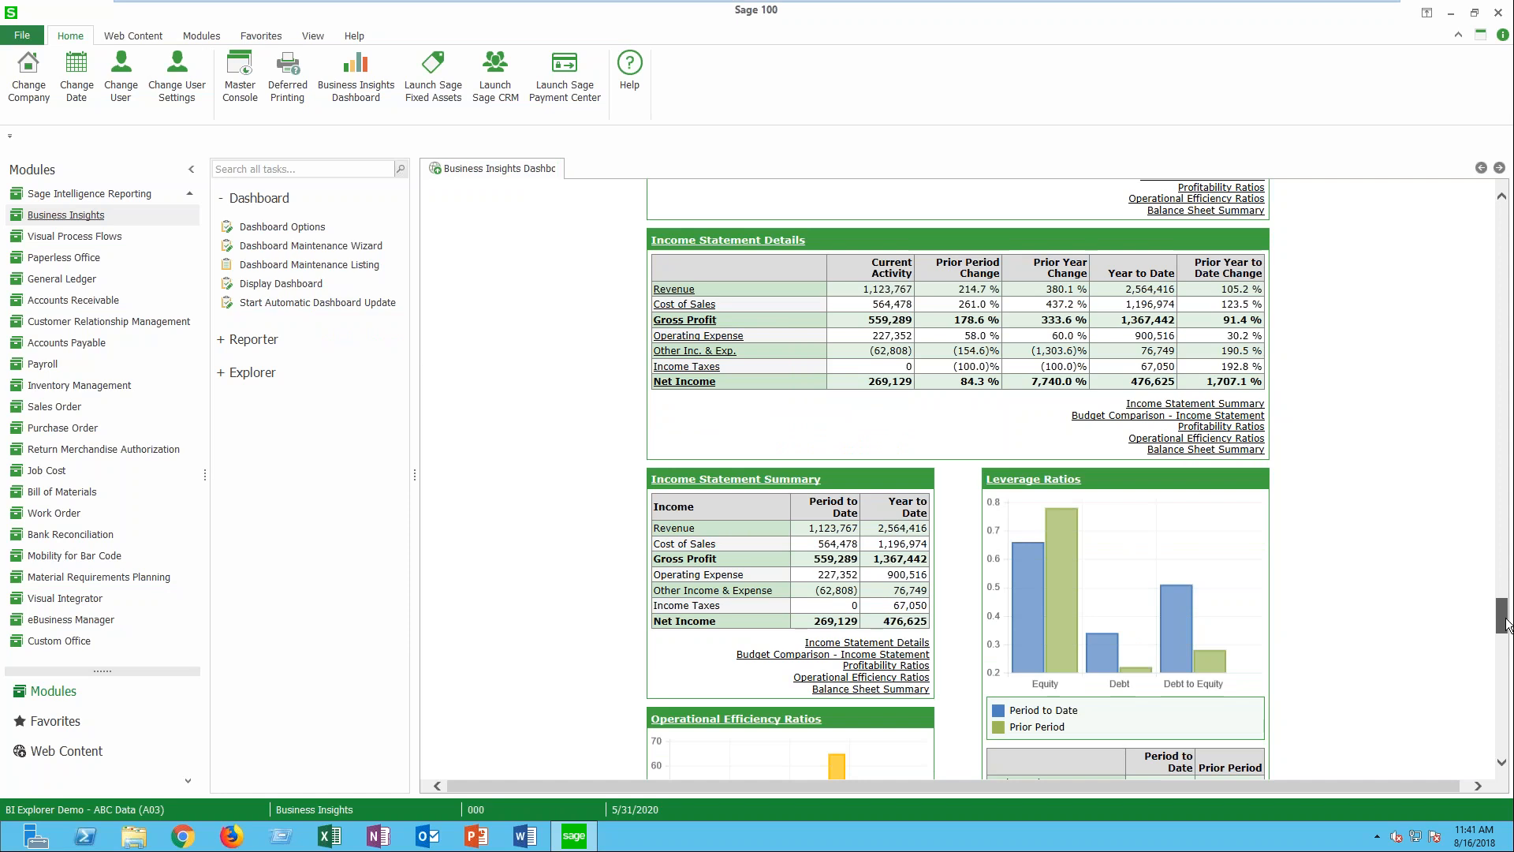
{"action": "left_click_drag", "start_coordinate": [1506, 625], "coordinate": [1501, 221]}
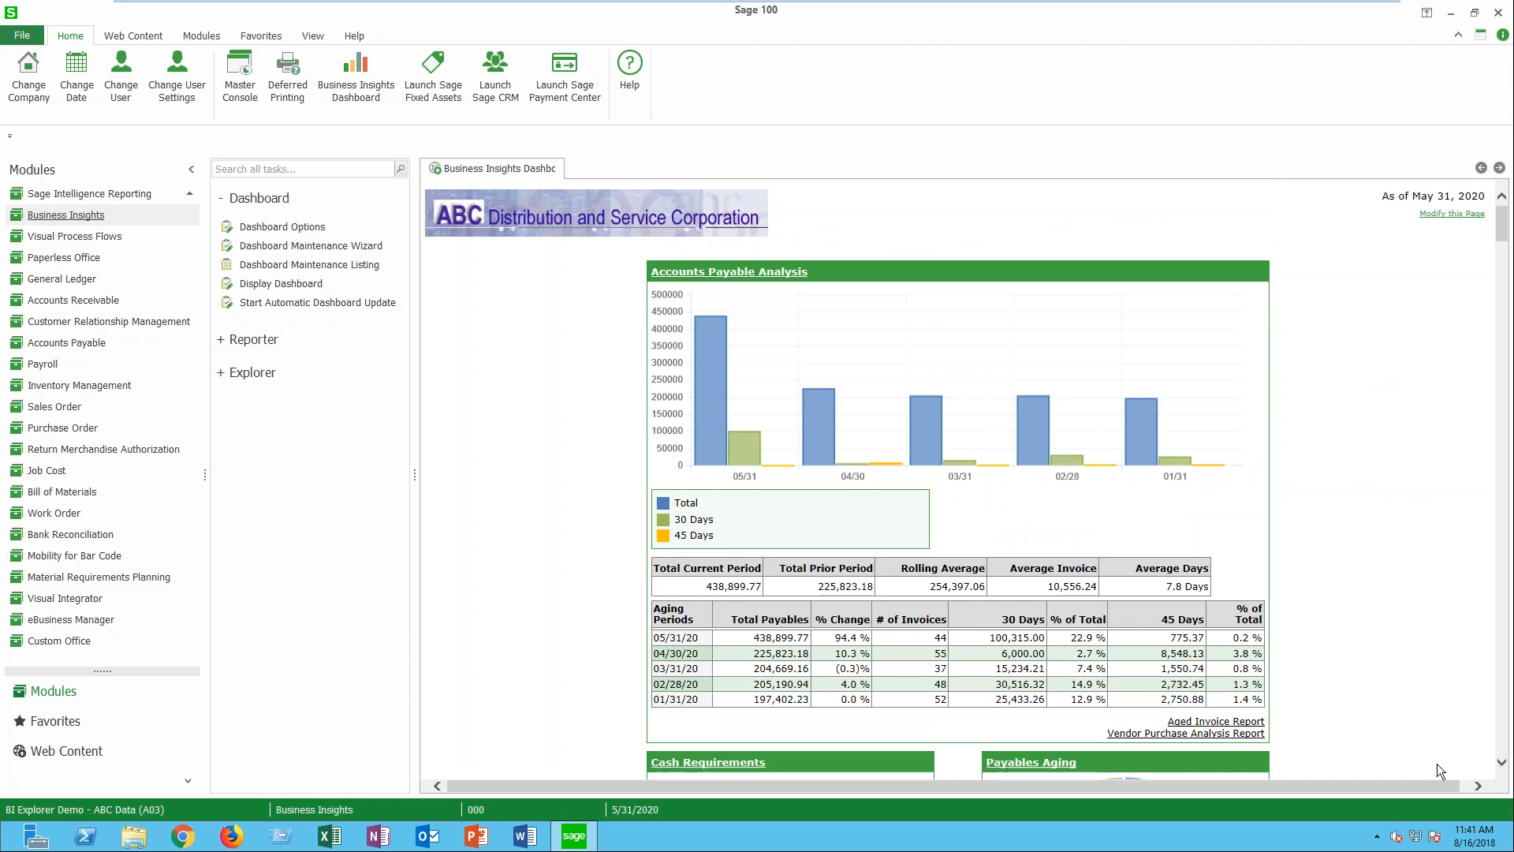
- Review the dashboard from Accounts Payable Analysis and Cash Requirements through Top Vendors and Income Statement Summary to the efficiency, profitability and solvency ratios
{"action": "left_click", "coordinate": [1501, 765]}
{"action": "left_click", "coordinate": [1501, 765]}
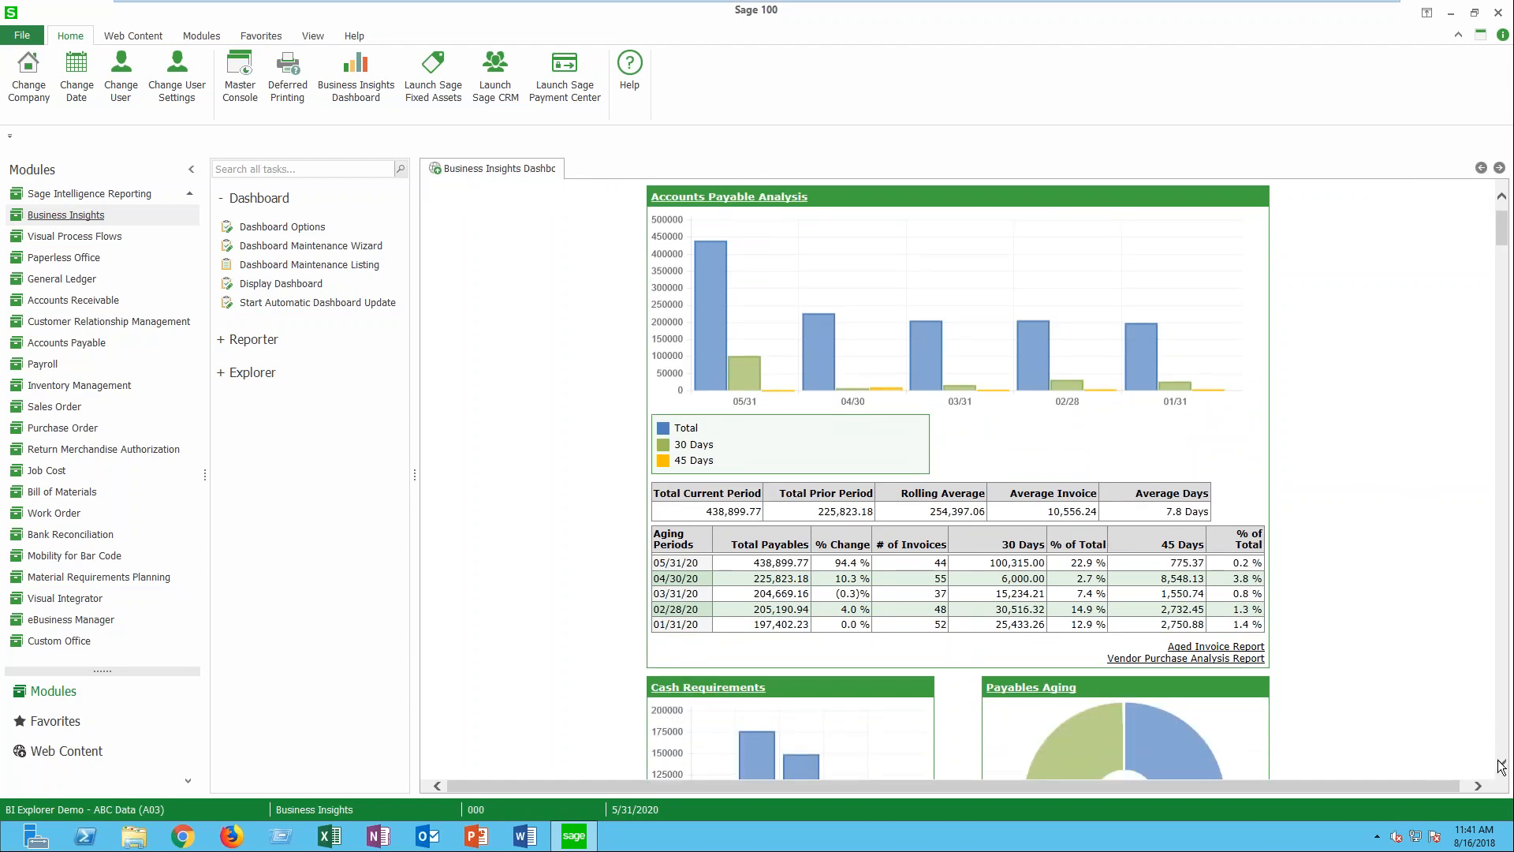
{"action": "left_click", "coordinate": [1501, 765]}
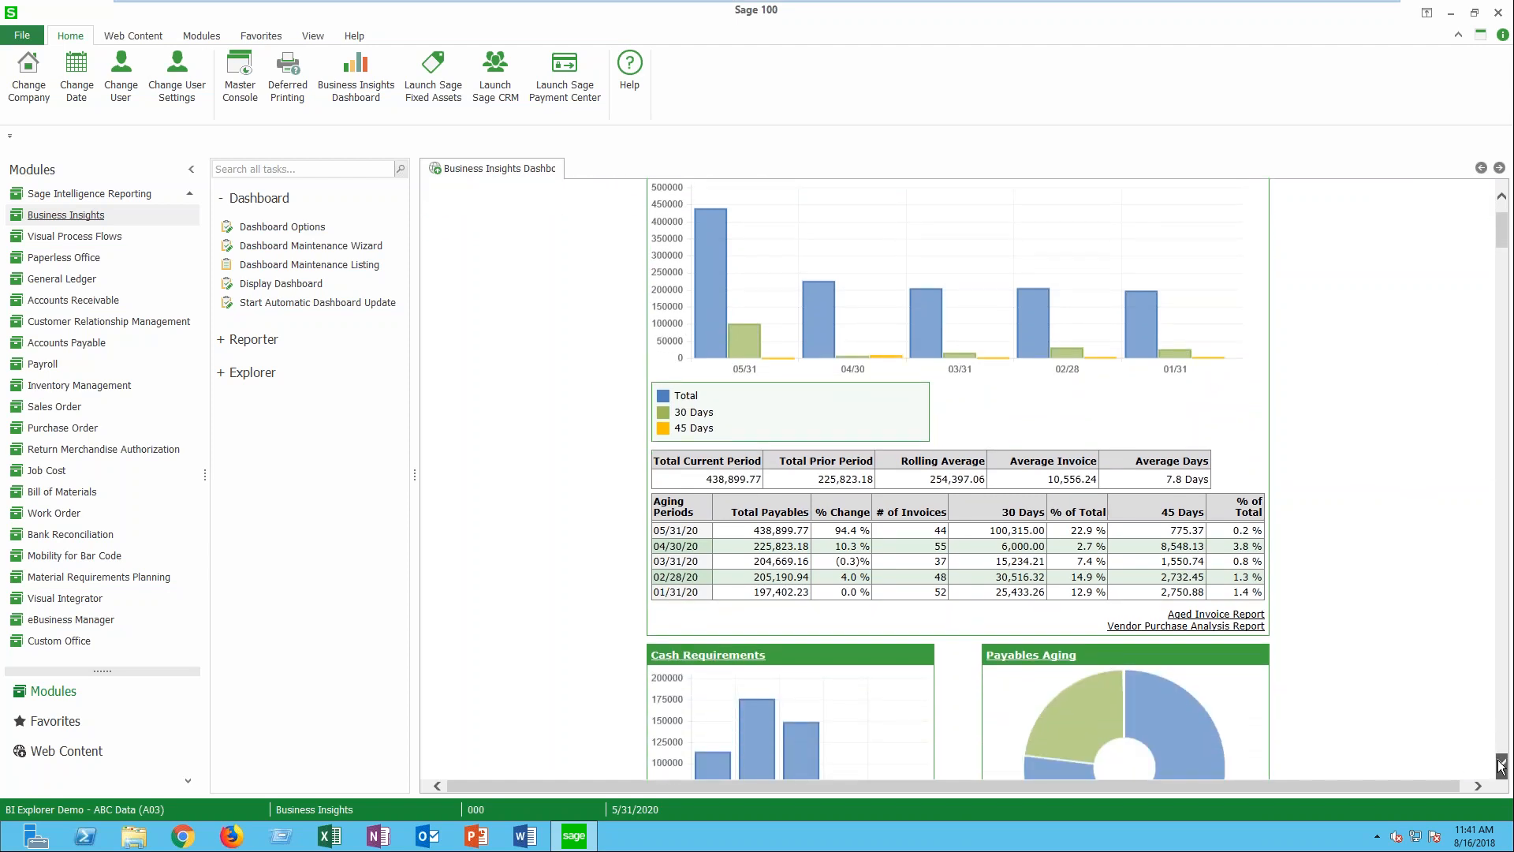
{"action": "scroll", "coordinate": [1308, 603], "scroll_direction": "down", "scroll_amount": 5}
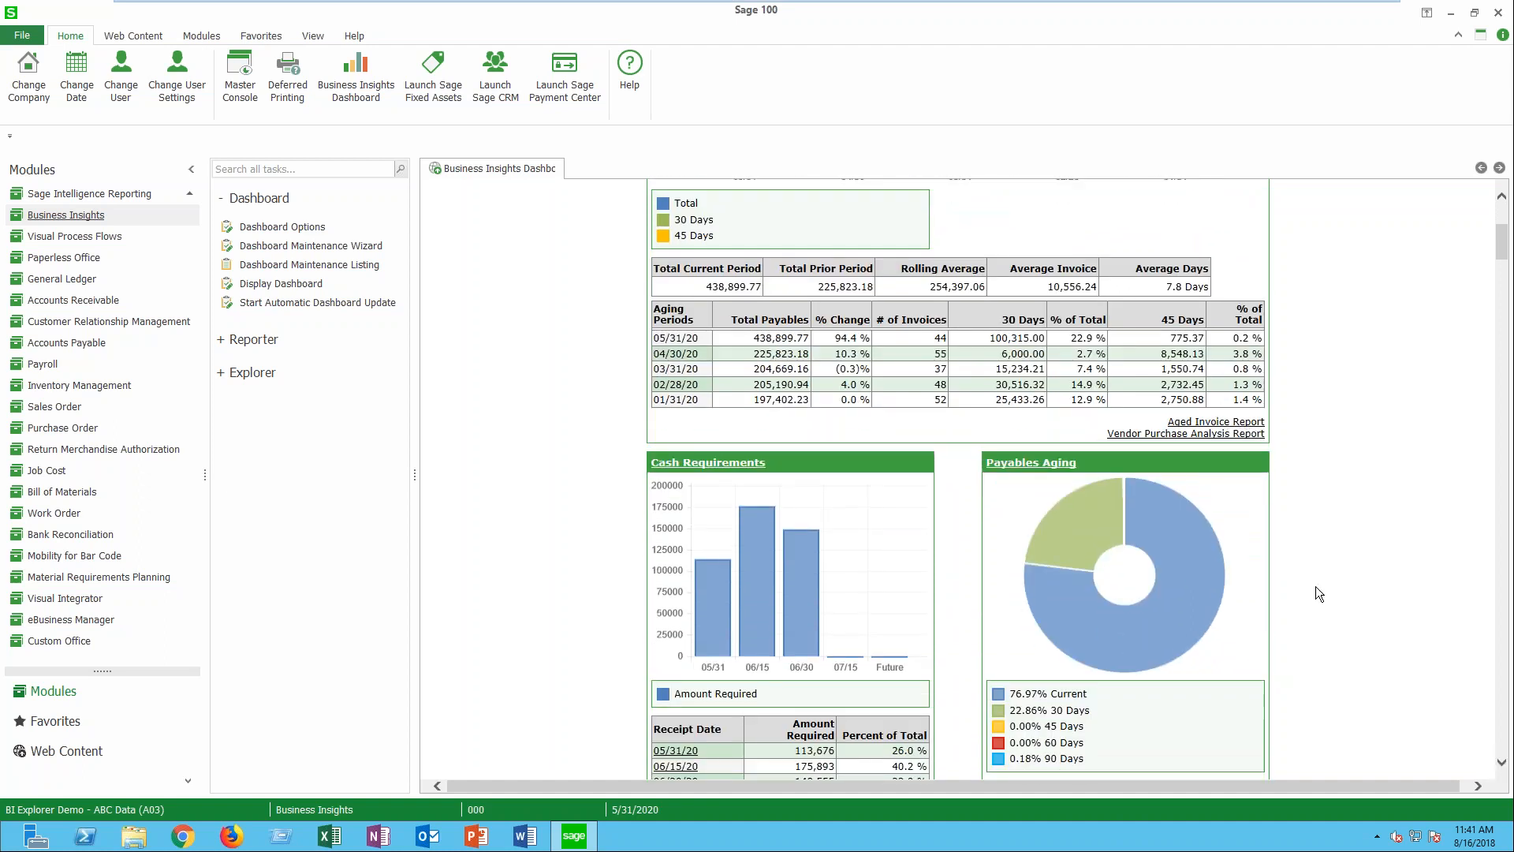
{"action": "left_click", "coordinate": [1502, 763]}
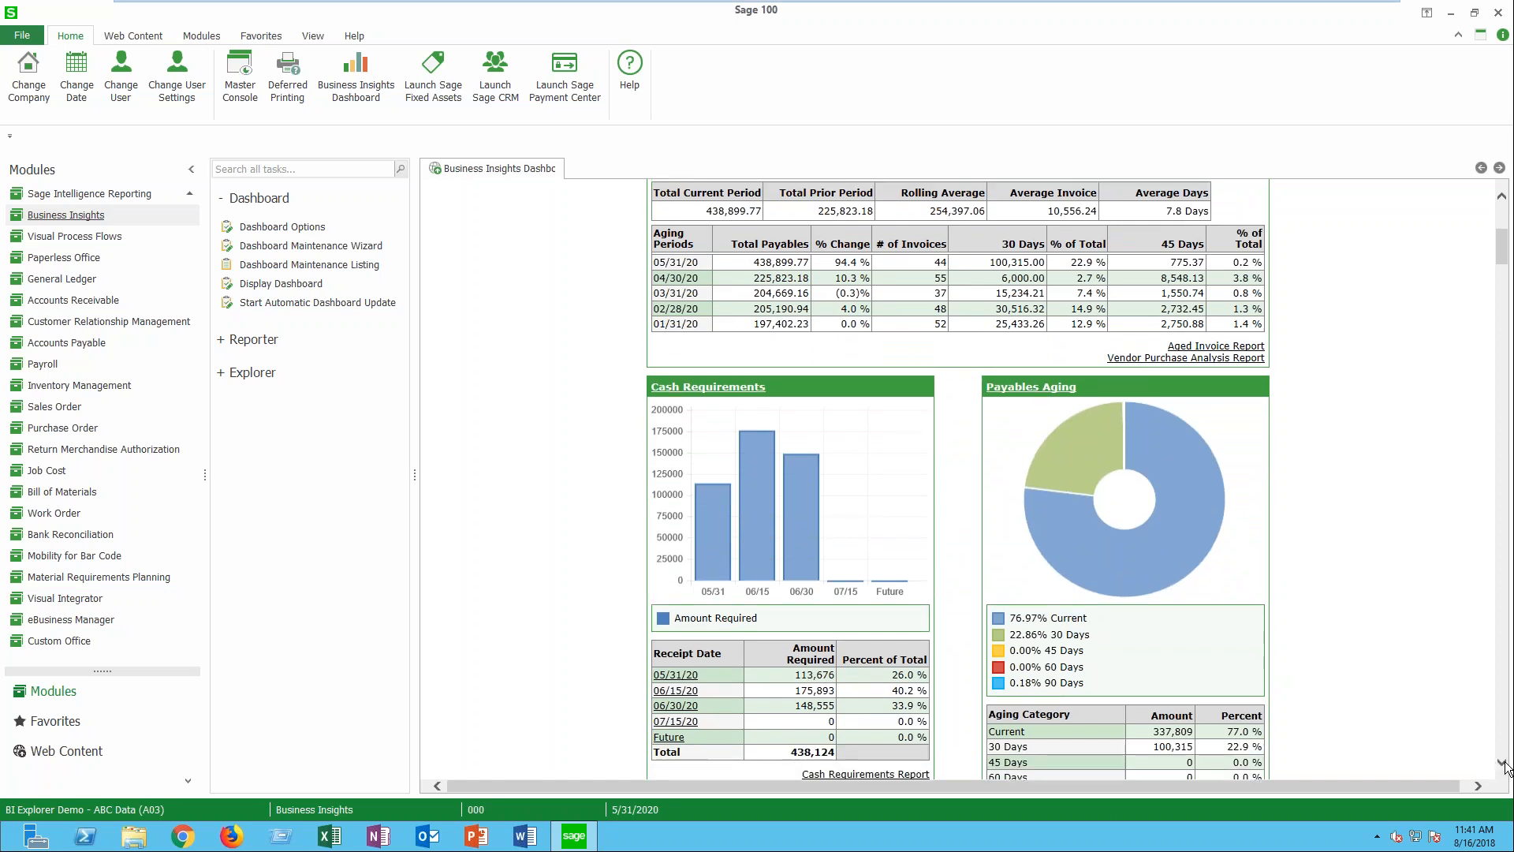
{"action": "left_click_drag", "start_coordinate": [1503, 763], "coordinate": [1503, 763]}
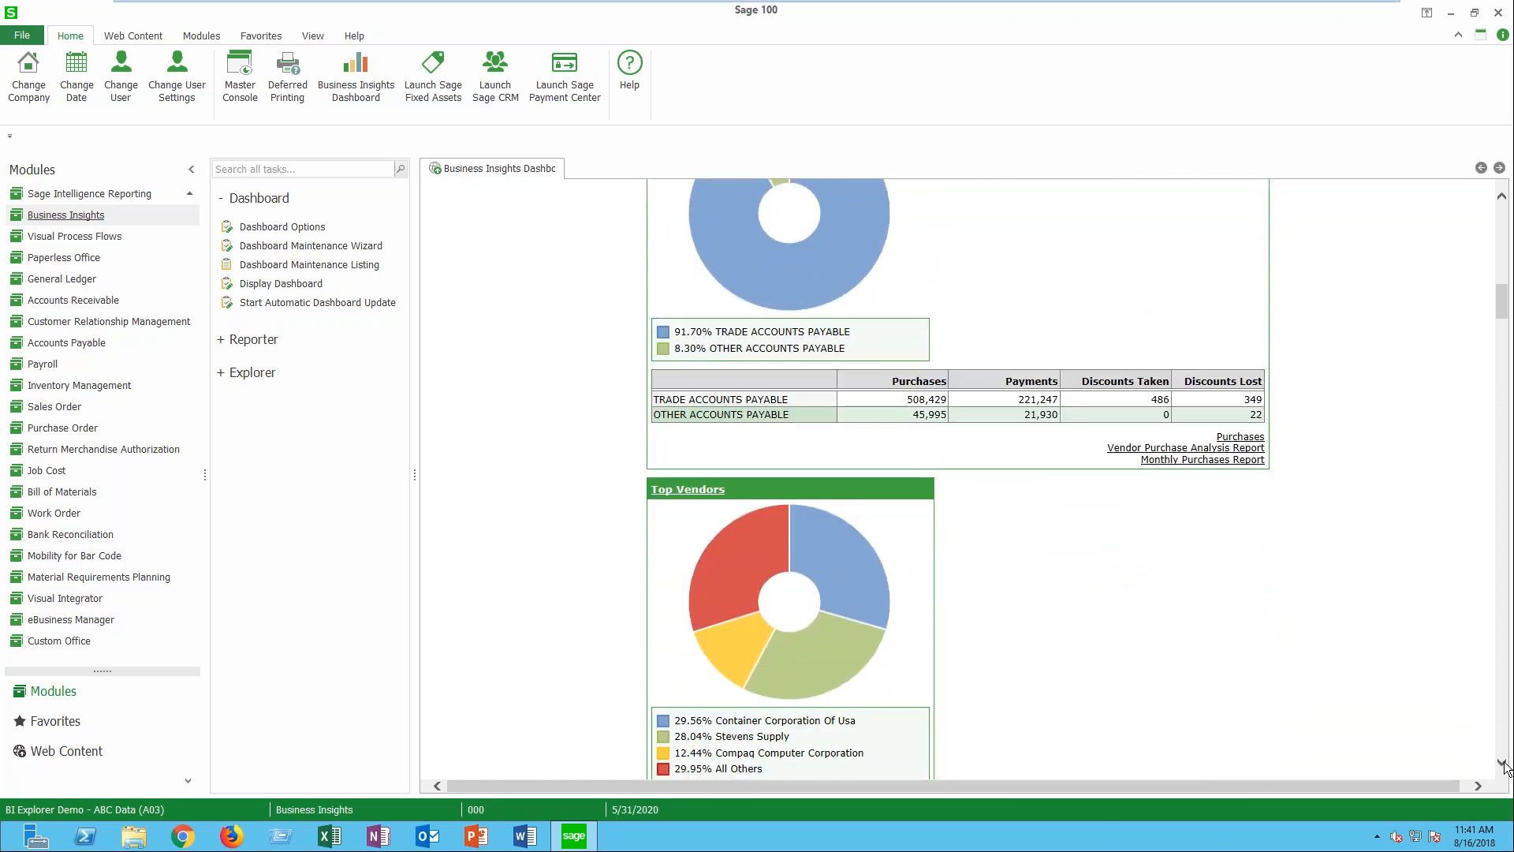
{"action": "left_click_drag", "start_coordinate": [1503, 309], "coordinate": [1503, 640]}
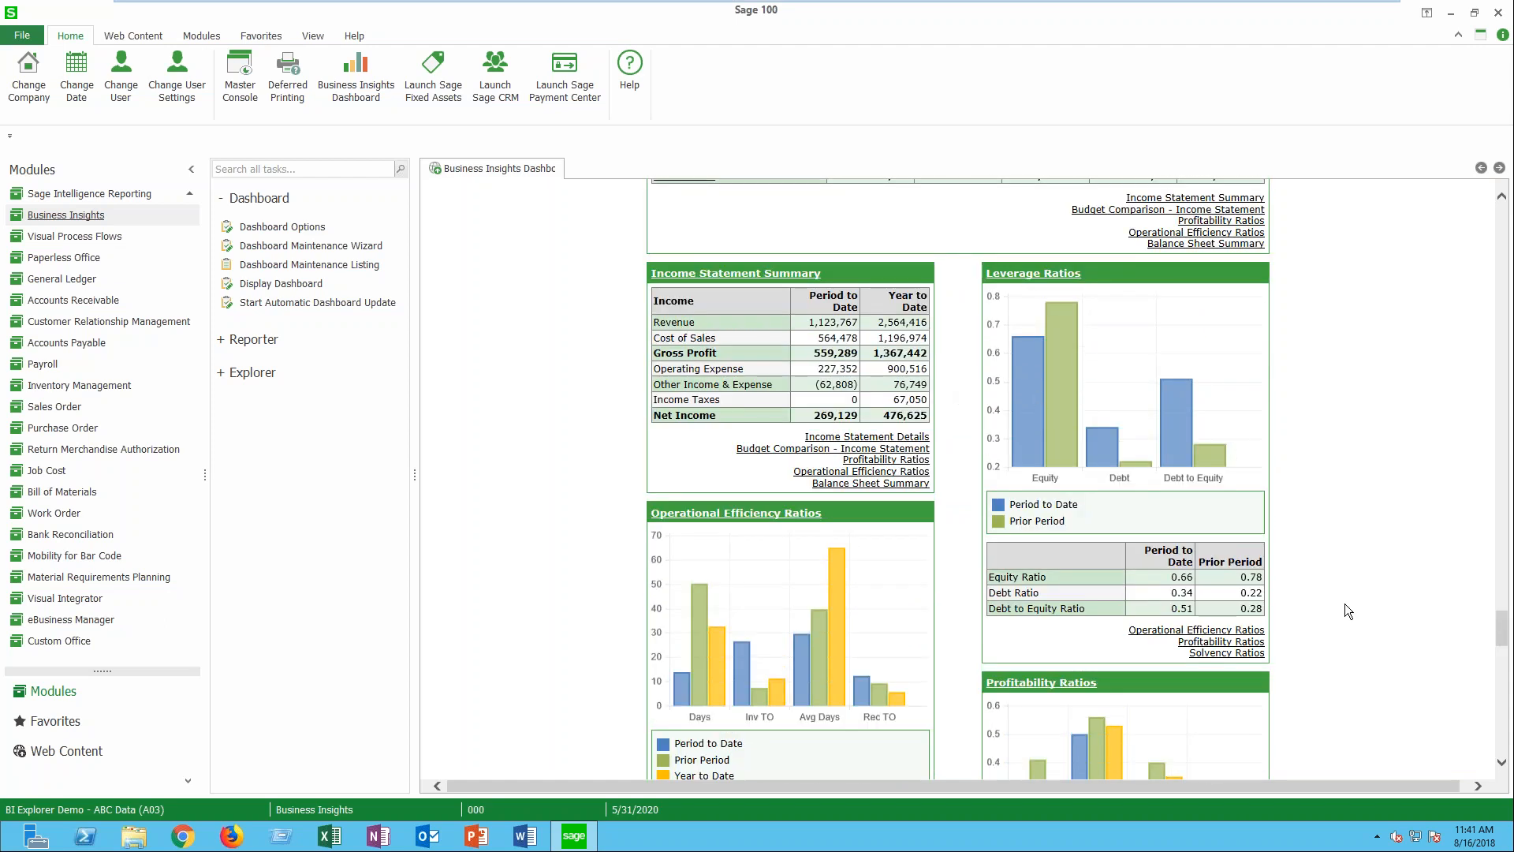
{"action": "left_click", "coordinate": [1501, 762]}
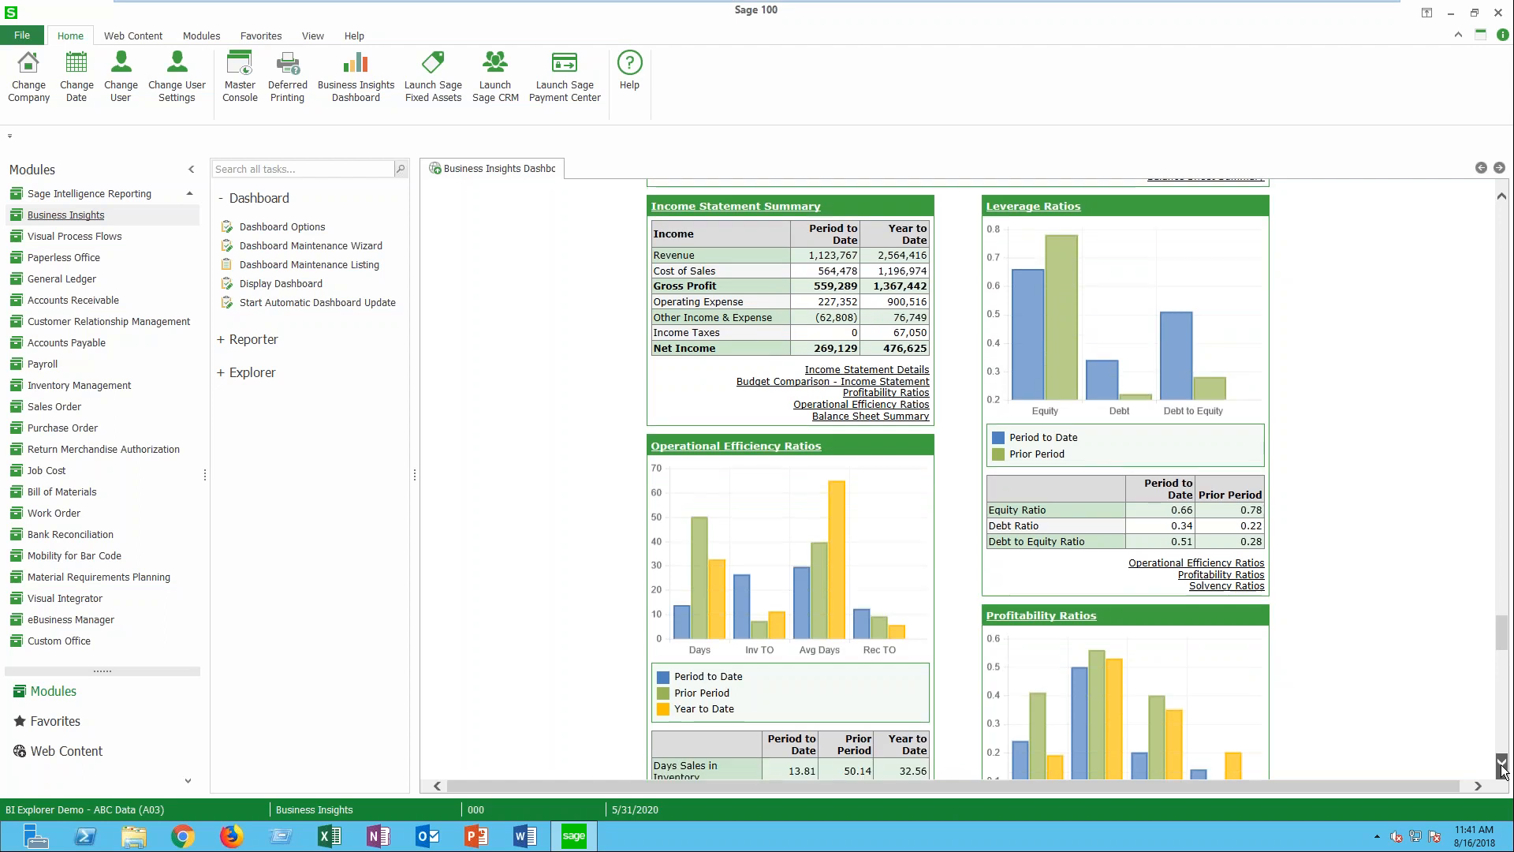
{"action": "scroll", "coordinate": [1501, 762], "scroll_direction": "down", "scroll_amount": 4}
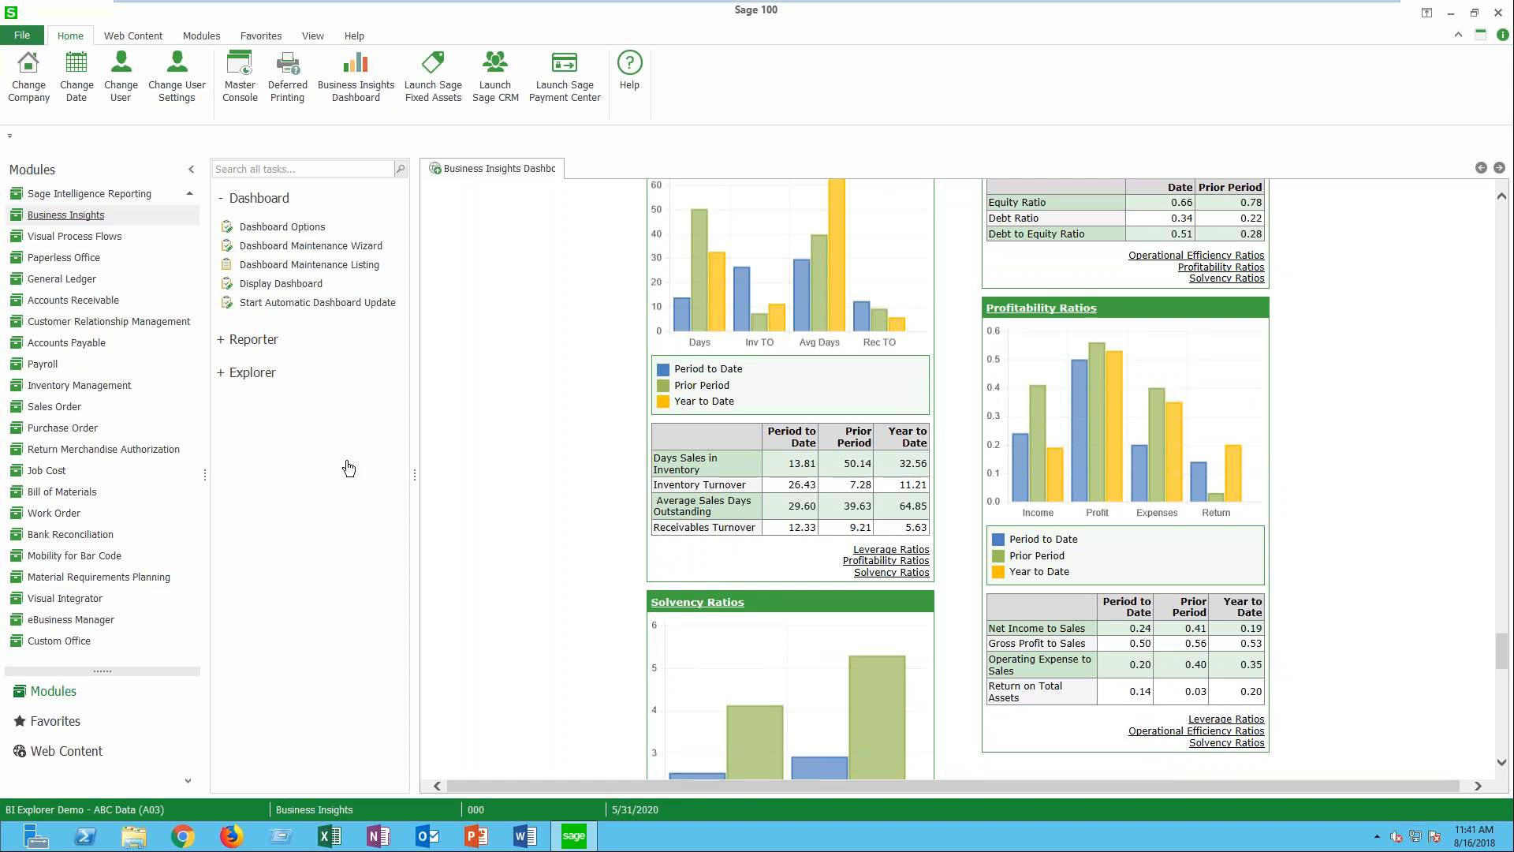
- Collapse the Dashboard tasks and open the CustomerDropOff report's print options from the Business Insights Reporter
{"action": "left_click", "coordinate": [223, 201]}
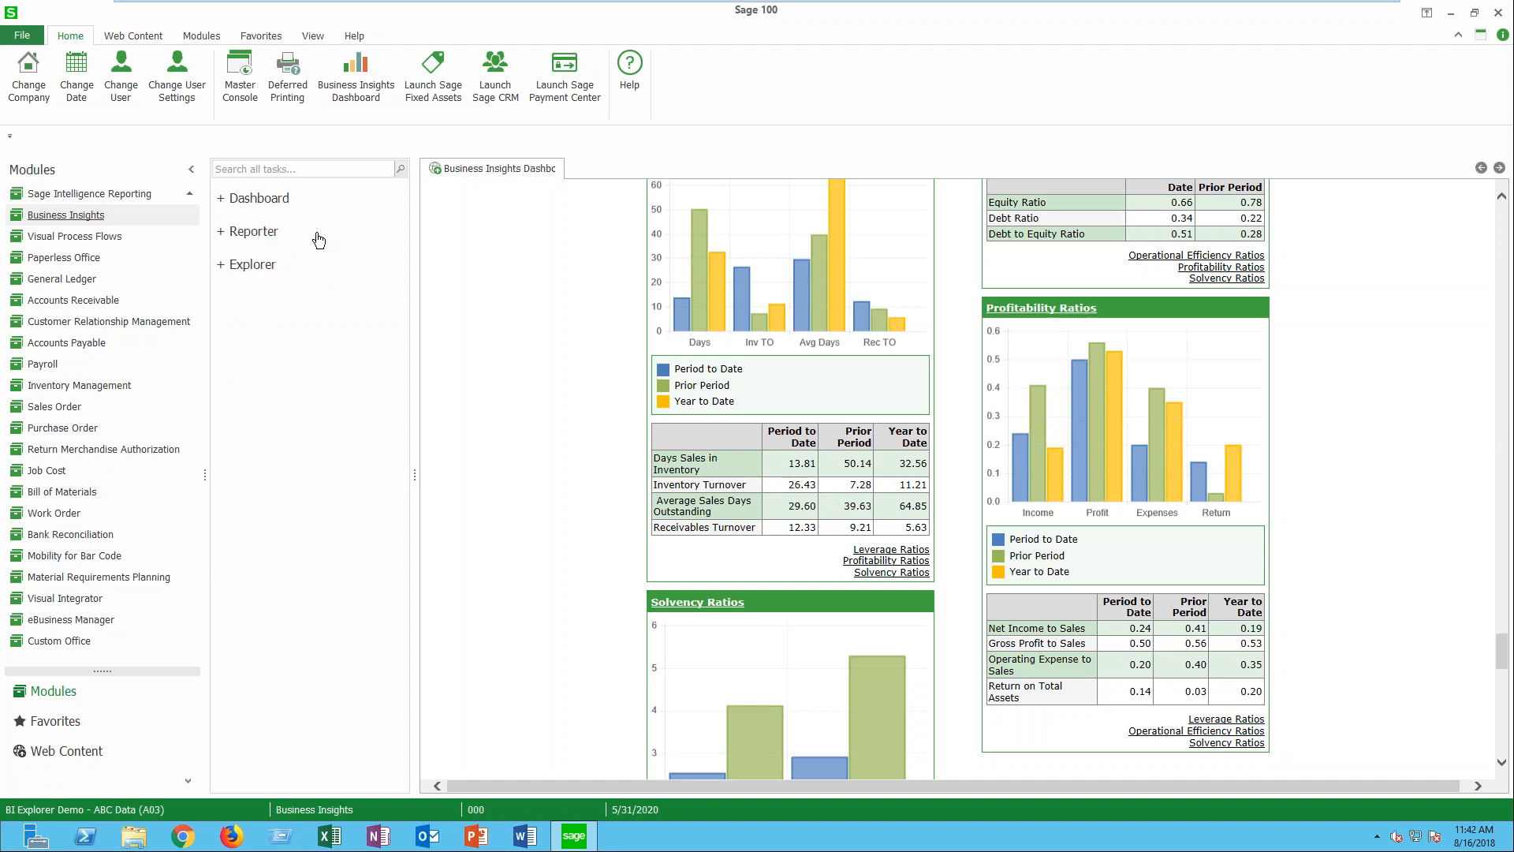
{"action": "left_click", "coordinate": [253, 237]}
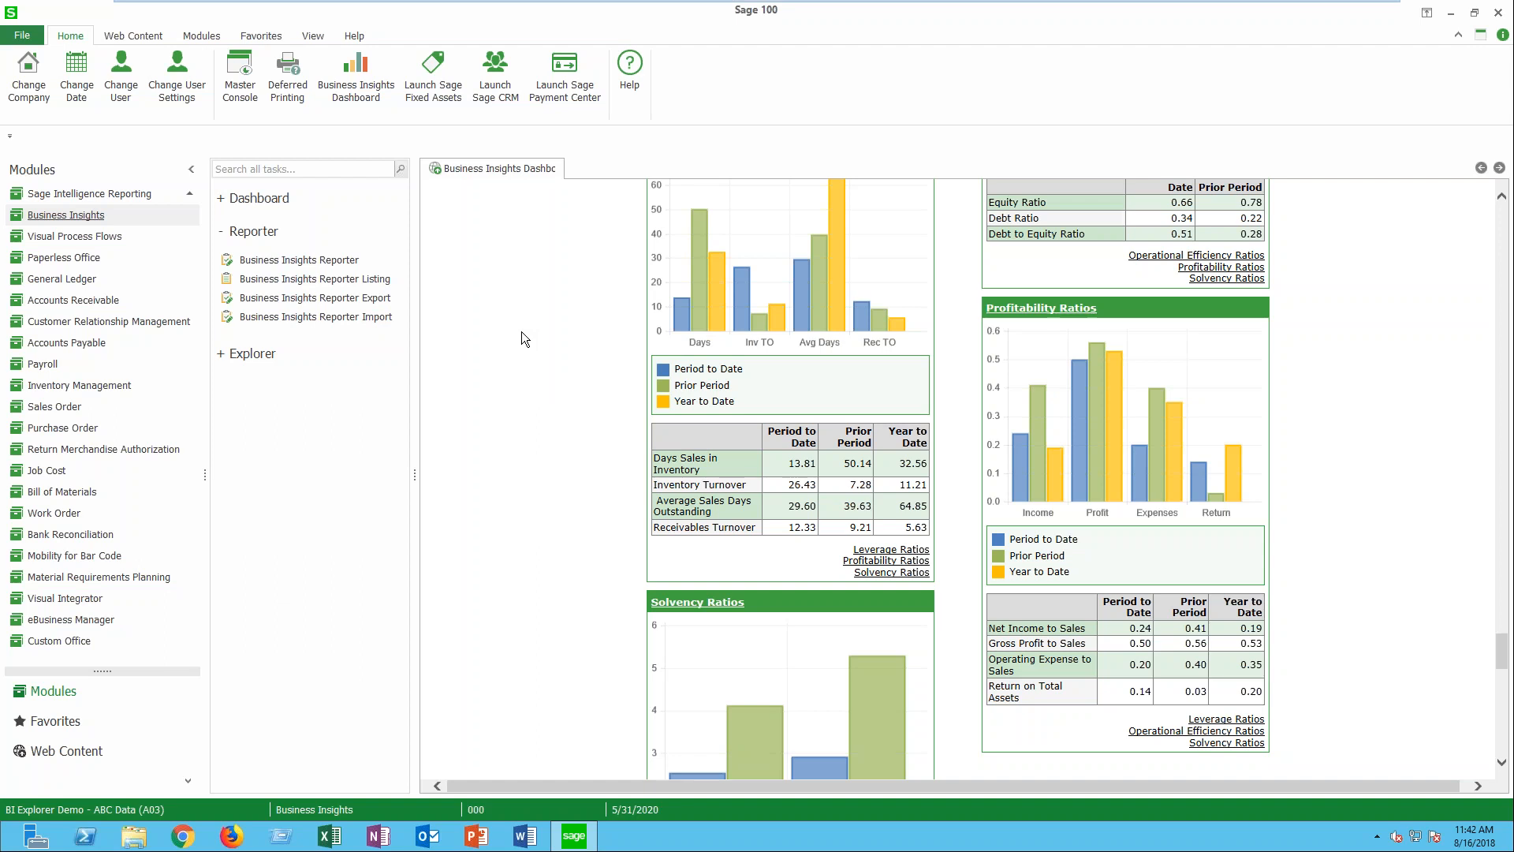
{"action": "left_click", "coordinate": [338, 261]}
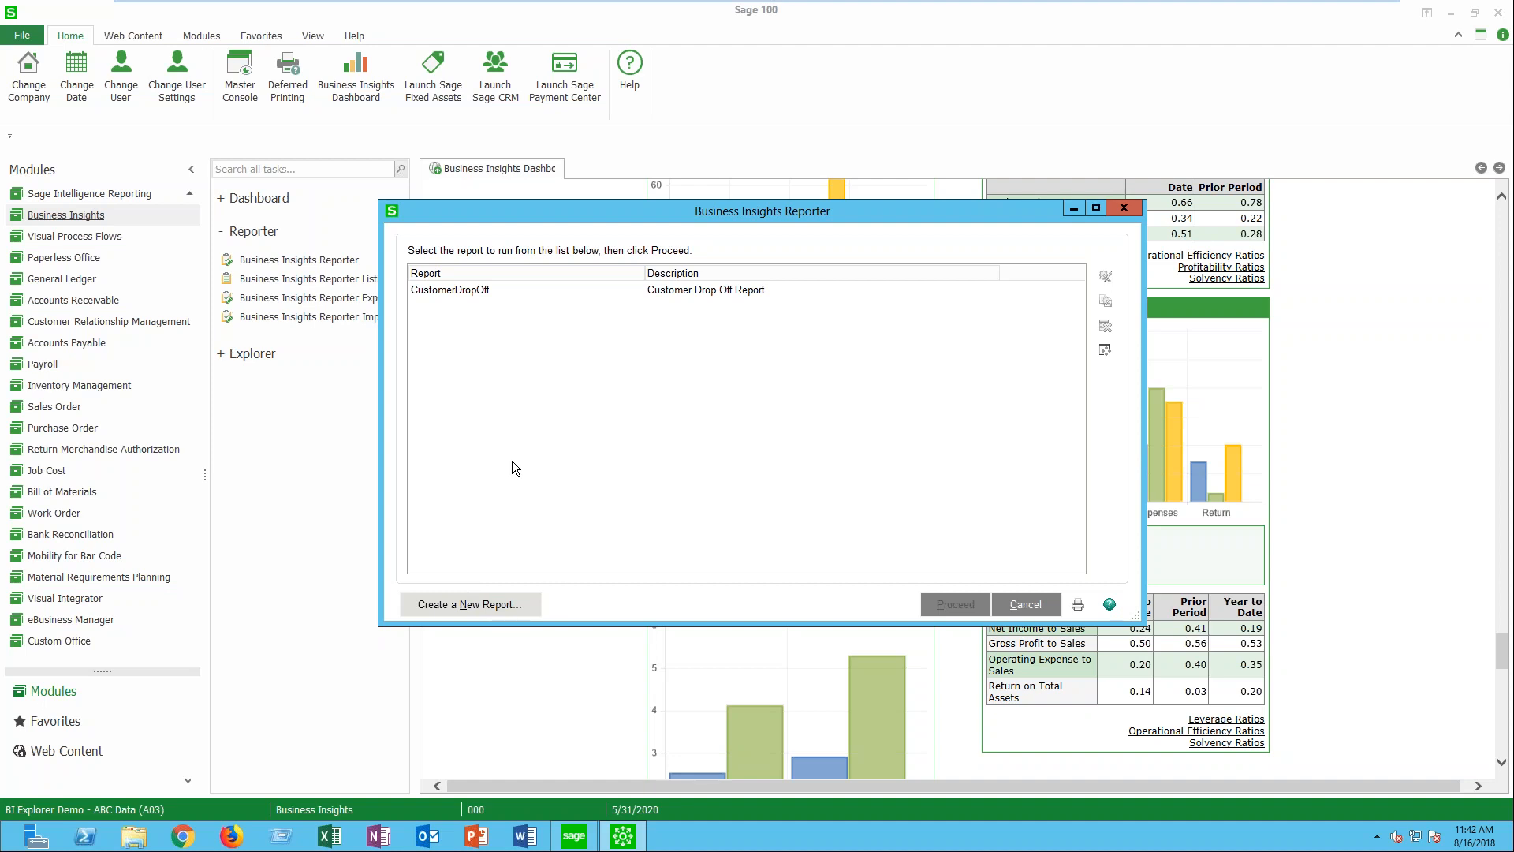
{"action": "left_click", "coordinate": [475, 292]}
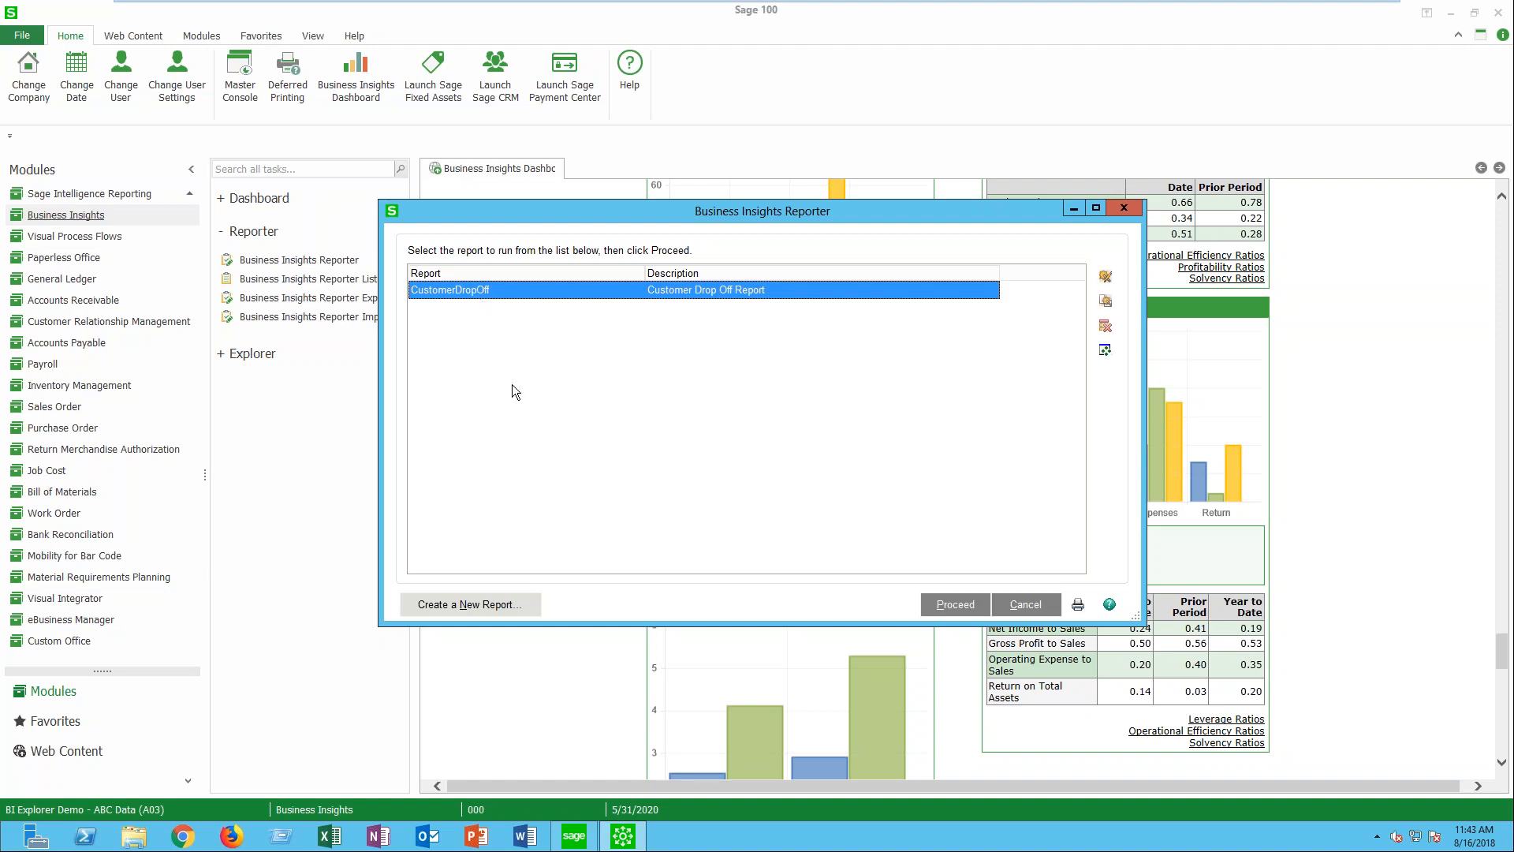
{"action": "left_click", "coordinate": [950, 606]}
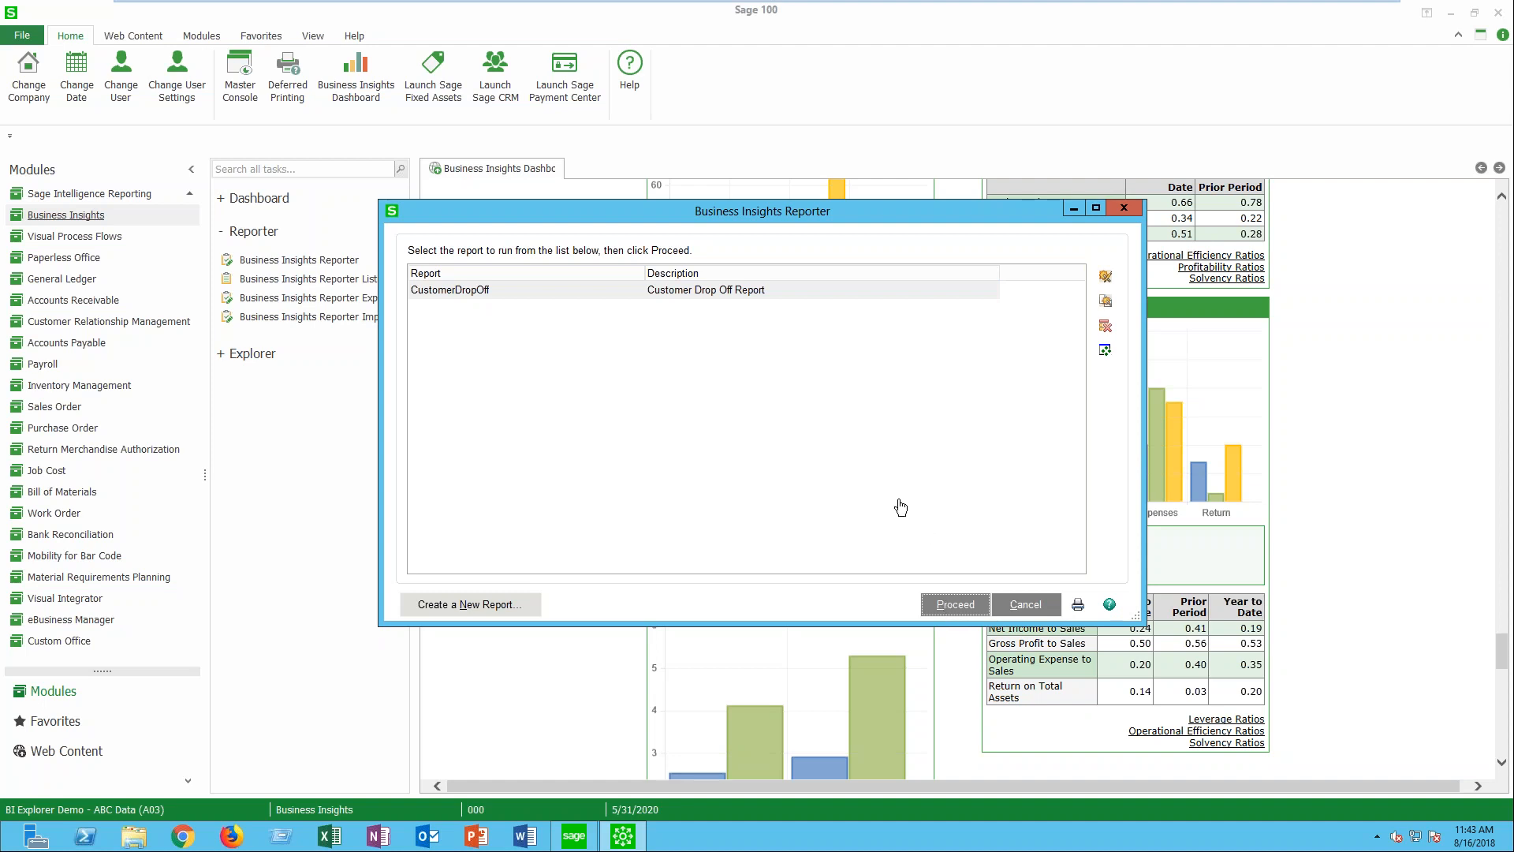
{"action": "left_click", "coordinate": [955, 602]}
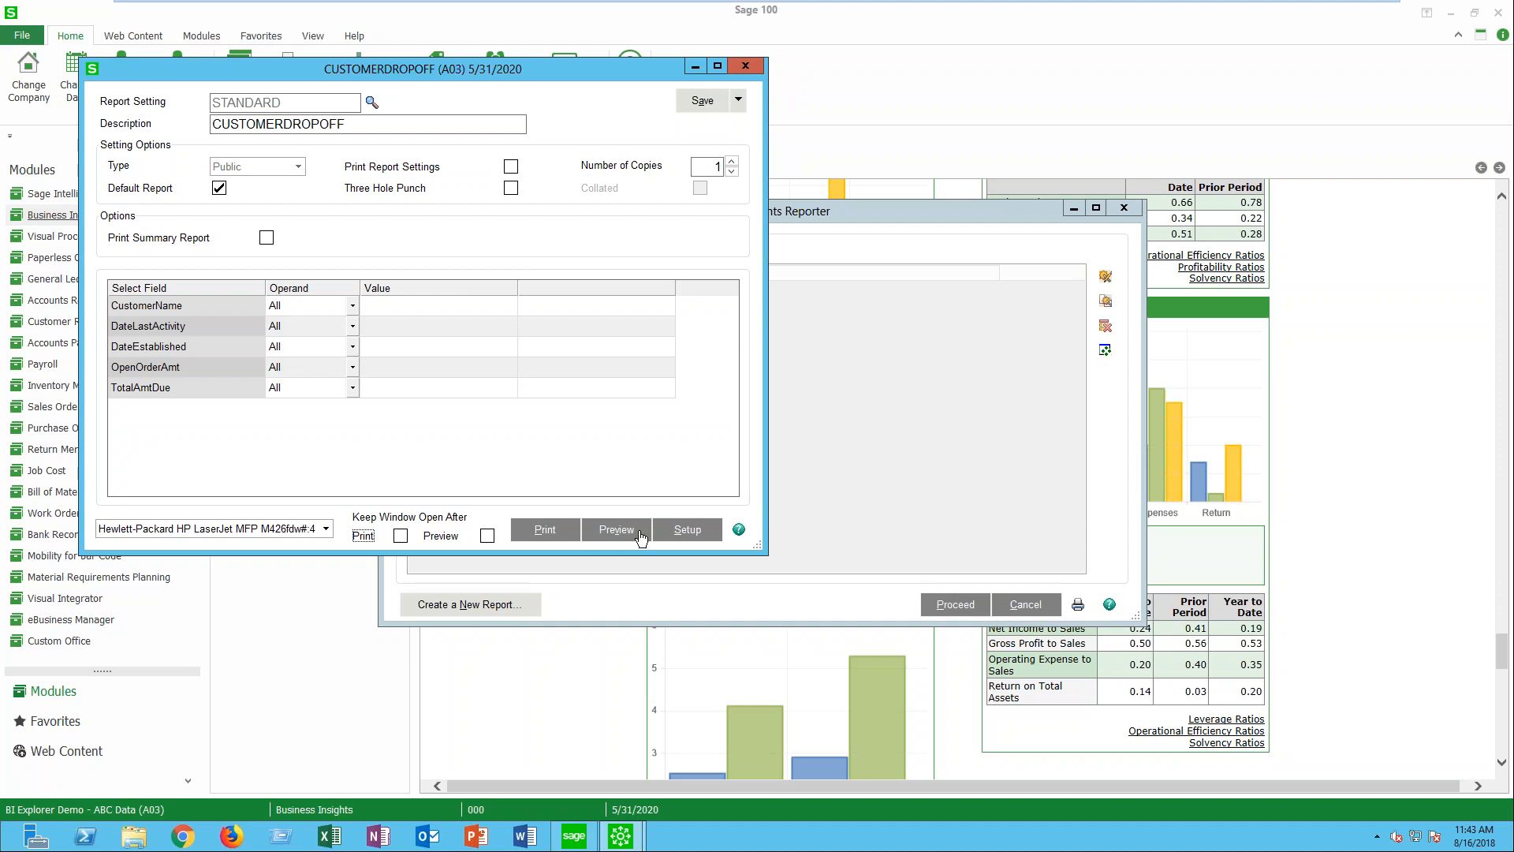
- Preview the Customer Drop Off Report in a maximized window, and close the preview and the Business Insights Reporter
{"action": "left_click", "coordinate": [623, 534]}
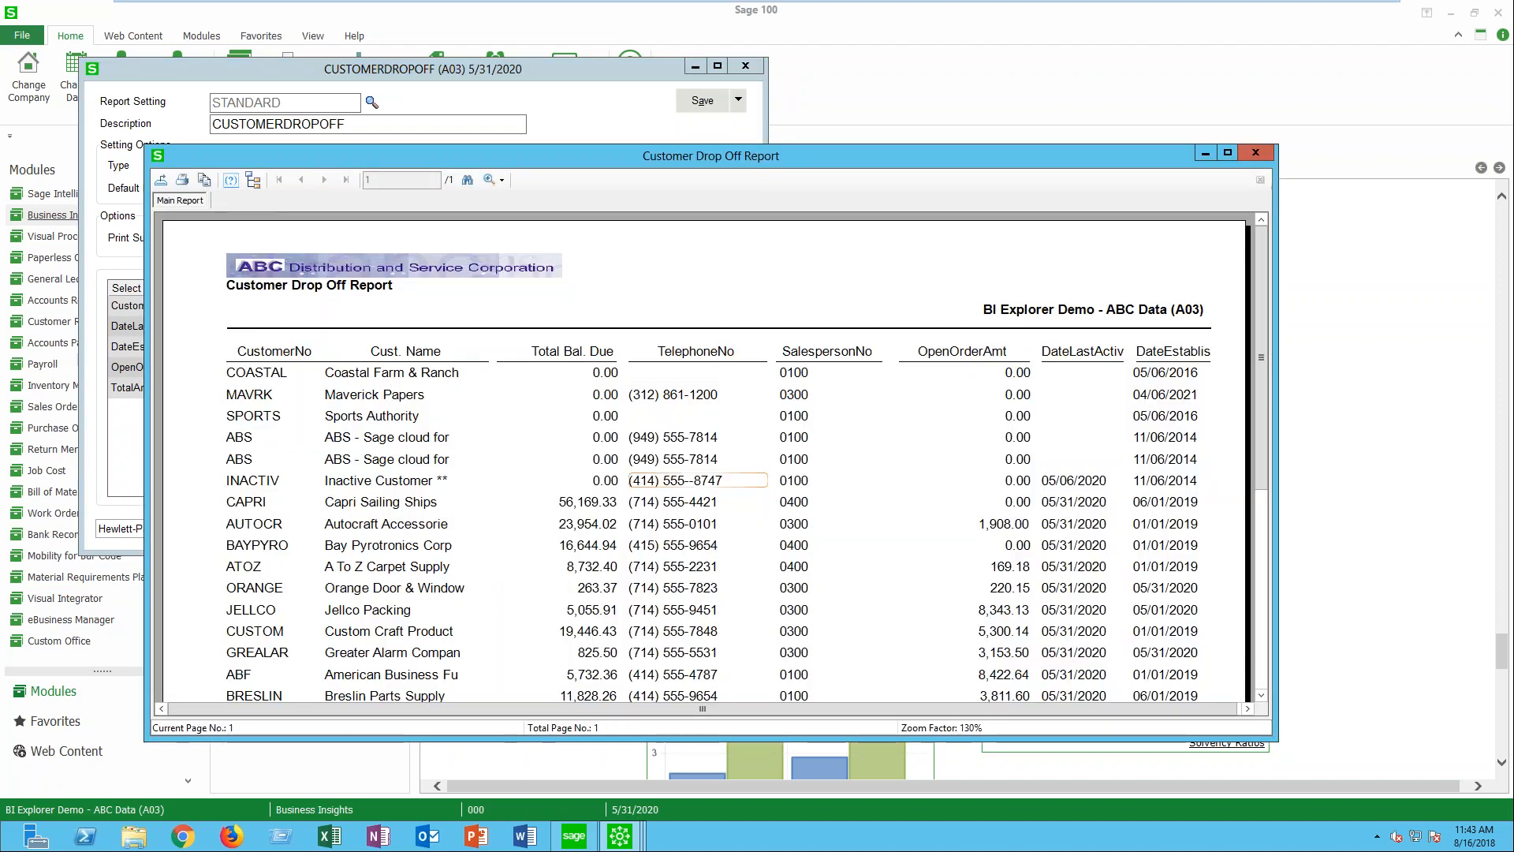
{"action": "left_click", "coordinate": [1227, 153]}
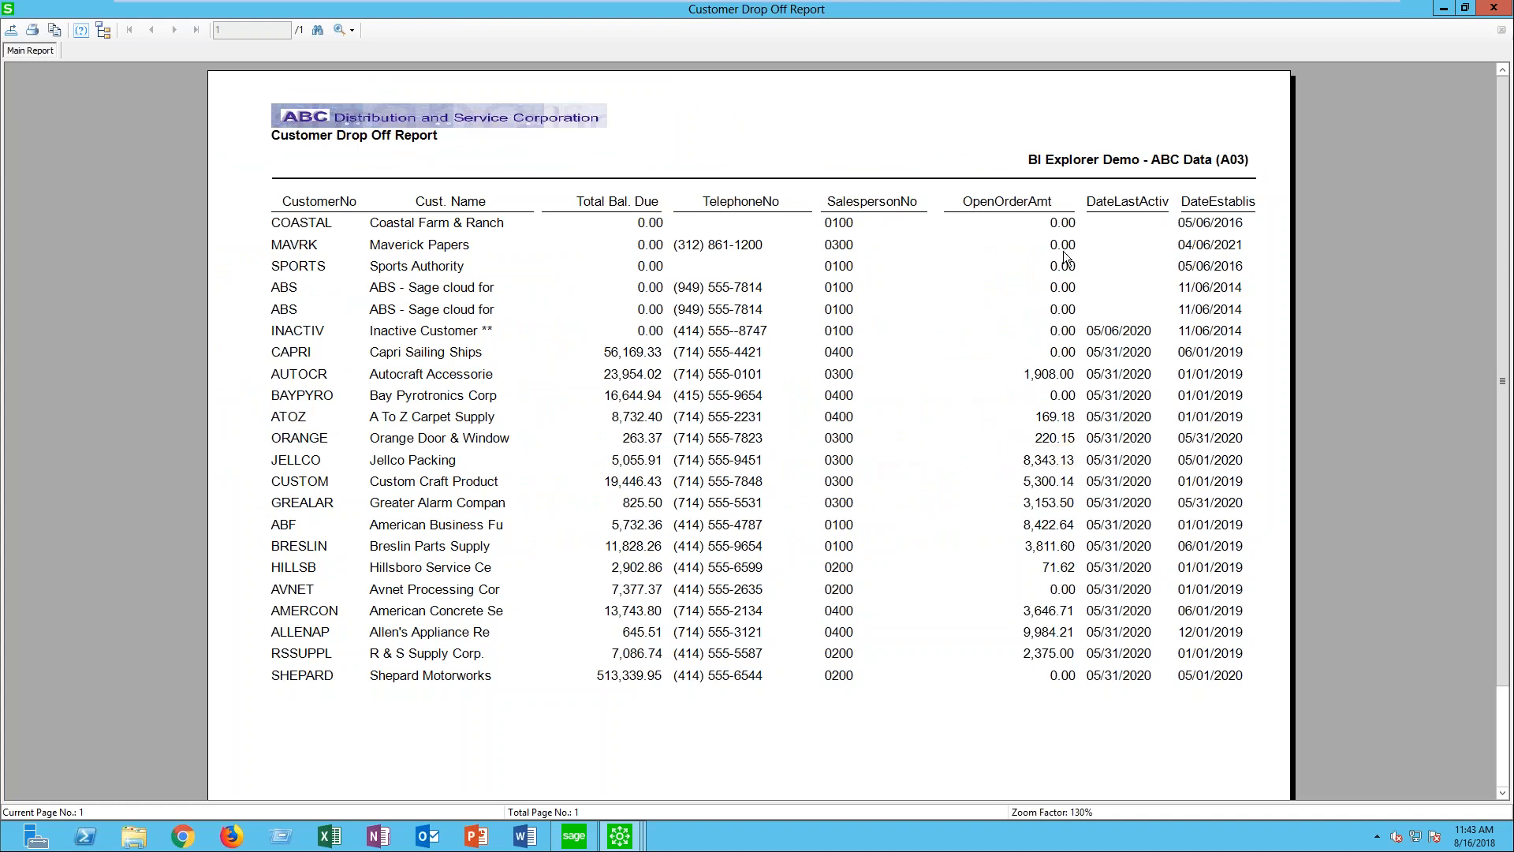
{"action": "left_click", "coordinate": [1495, 10]}
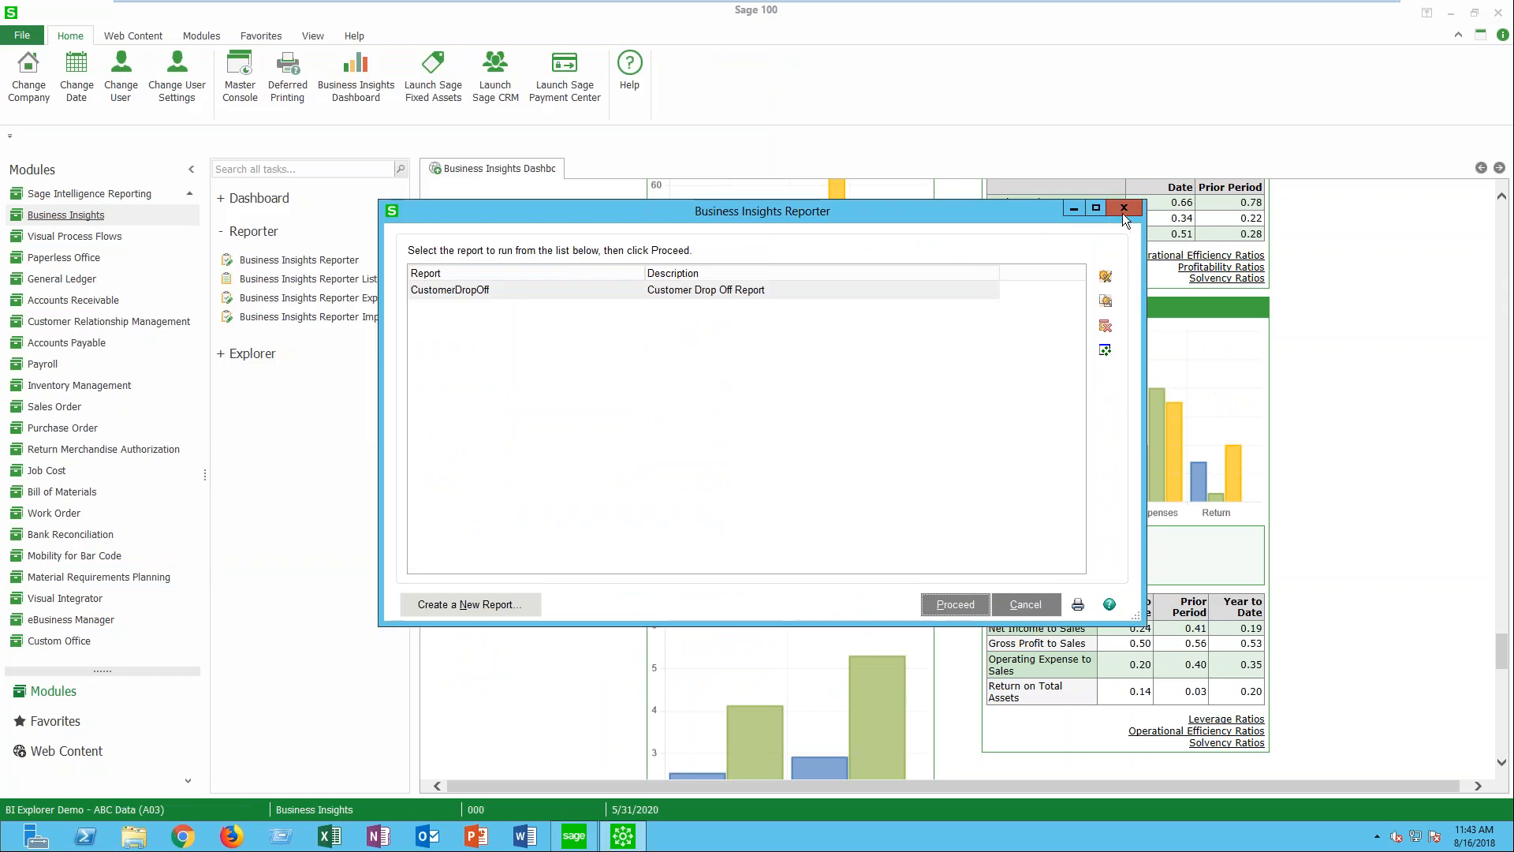
{"action": "left_click", "coordinate": [1122, 209]}
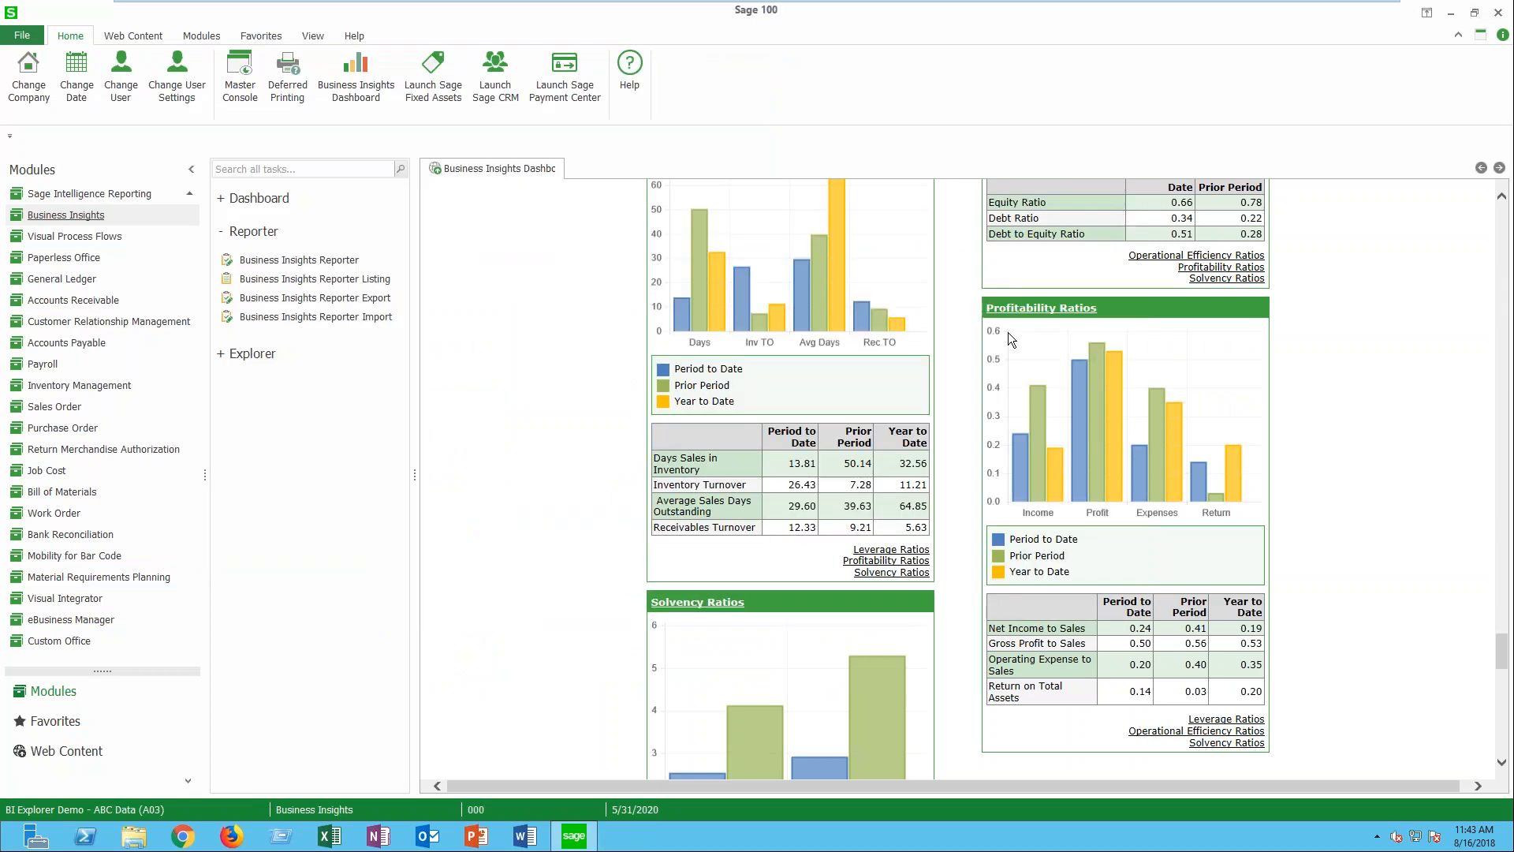
- Collapse the Reporter tasks, expand the Explorer tasks and look through the list of available views
{"action": "left_click", "coordinate": [261, 237]}
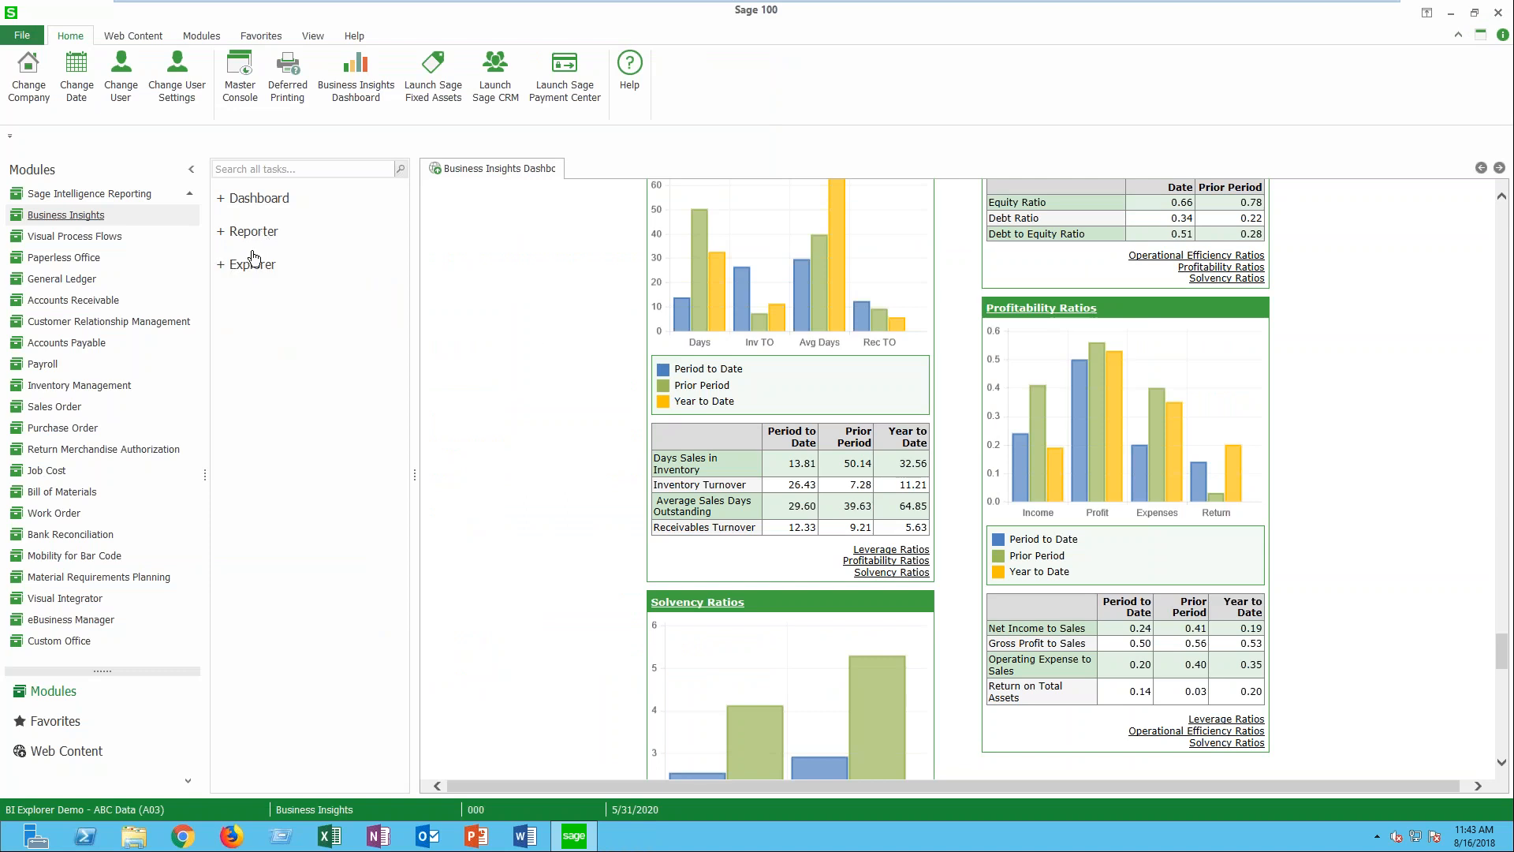
{"action": "left_click", "coordinate": [247, 265]}
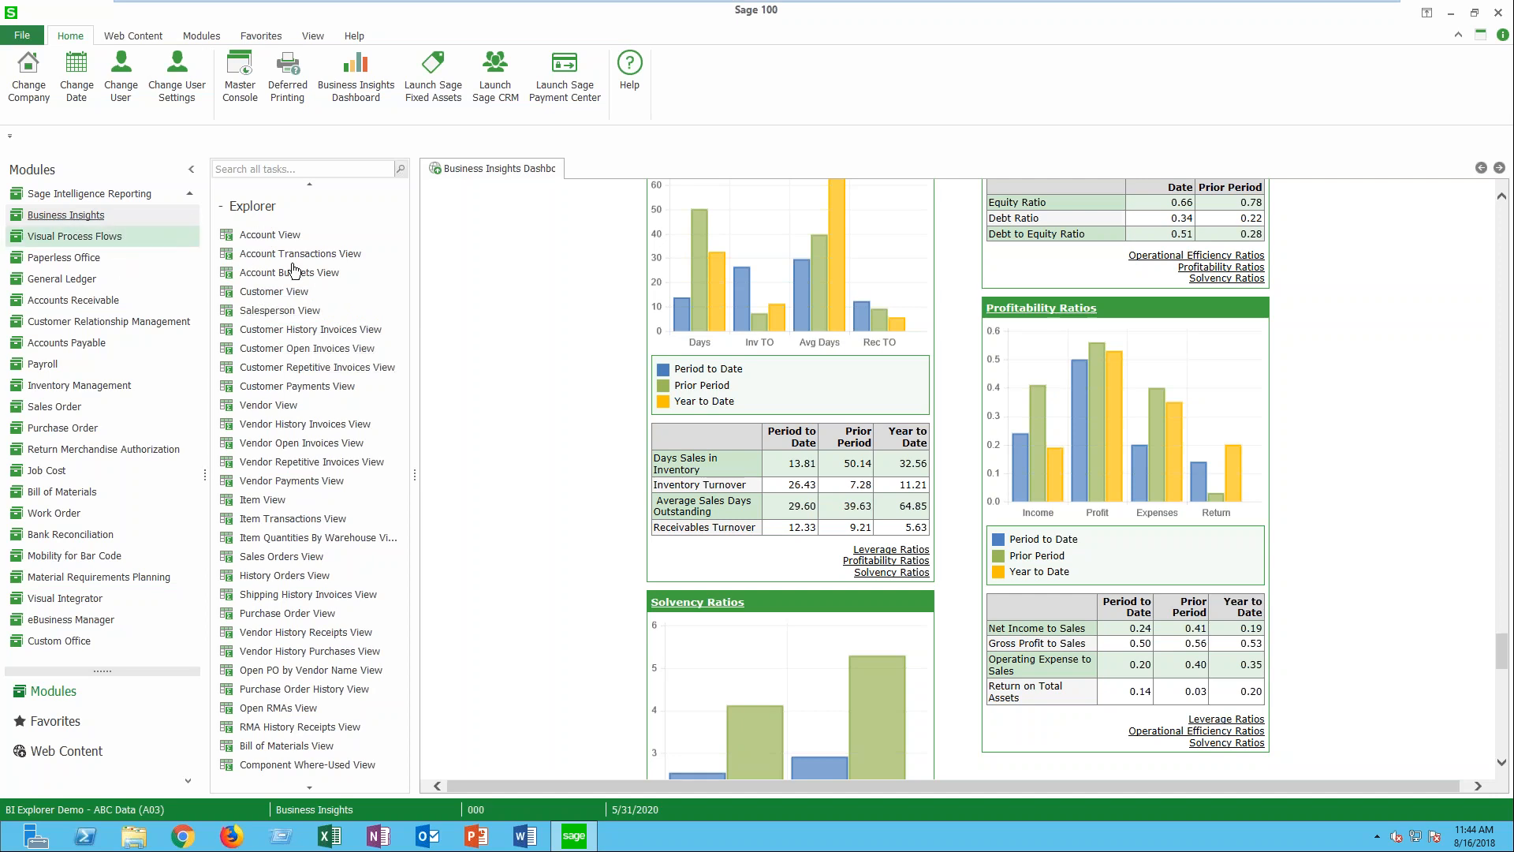
{"action": "scroll", "coordinate": [294, 268], "scroll_direction": "up", "scroll_amount": 2}
{"action": "scroll", "coordinate": [321, 481], "scroll_direction": "down", "scroll_amount": 2}
{"action": "scroll", "coordinate": [323, 498], "scroll_direction": "up", "scroll_amount": 2}
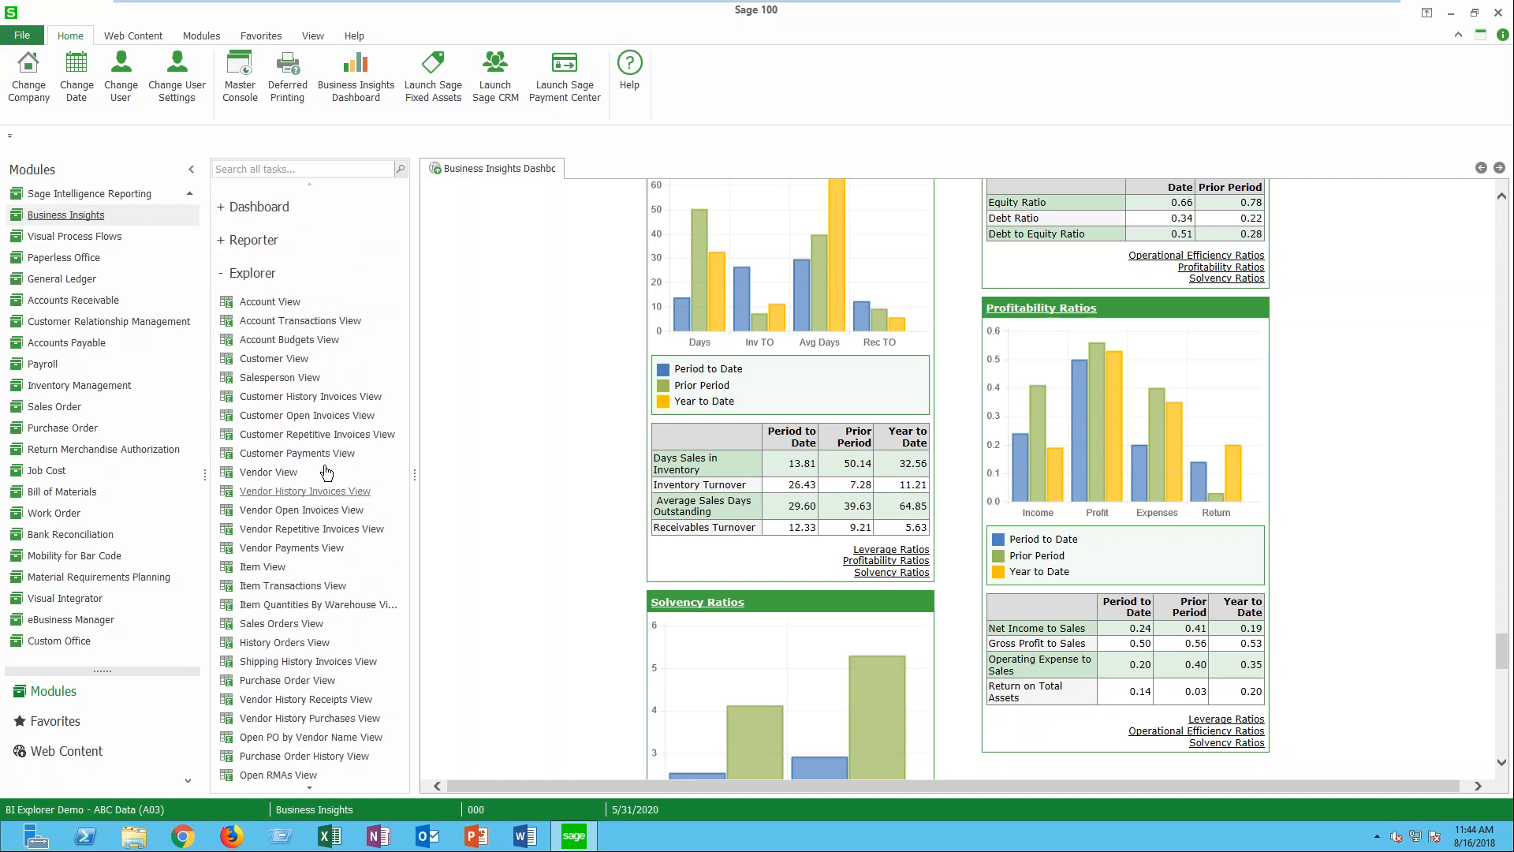
- Open the Customer View from the Explore tasks of the Accounts Receivable module, and check its list of saved settings
{"action": "left_click", "coordinate": [93, 307]}
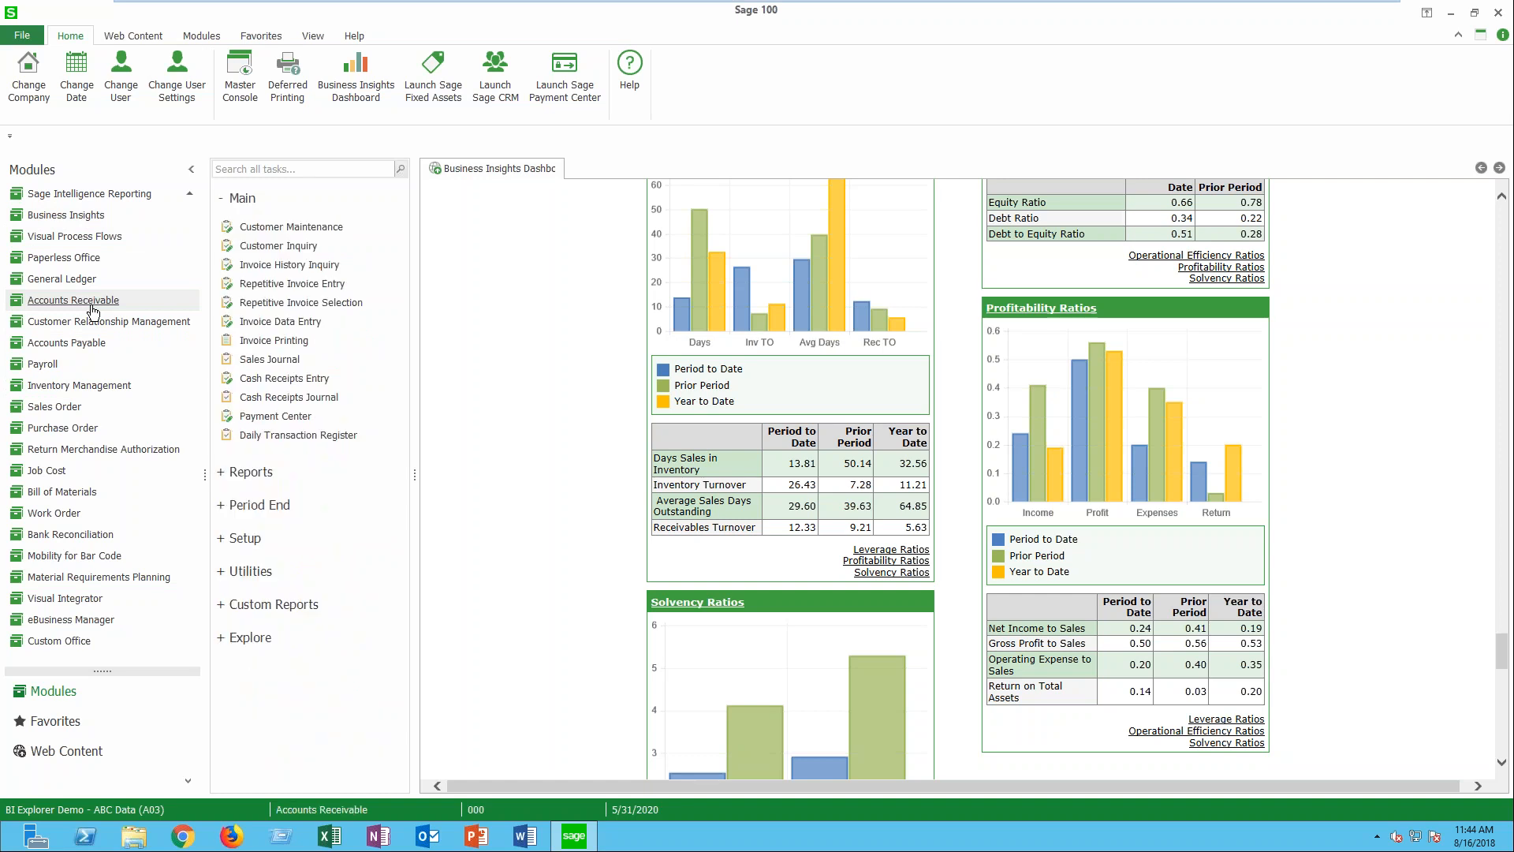
{"action": "left_click", "coordinate": [241, 204]}
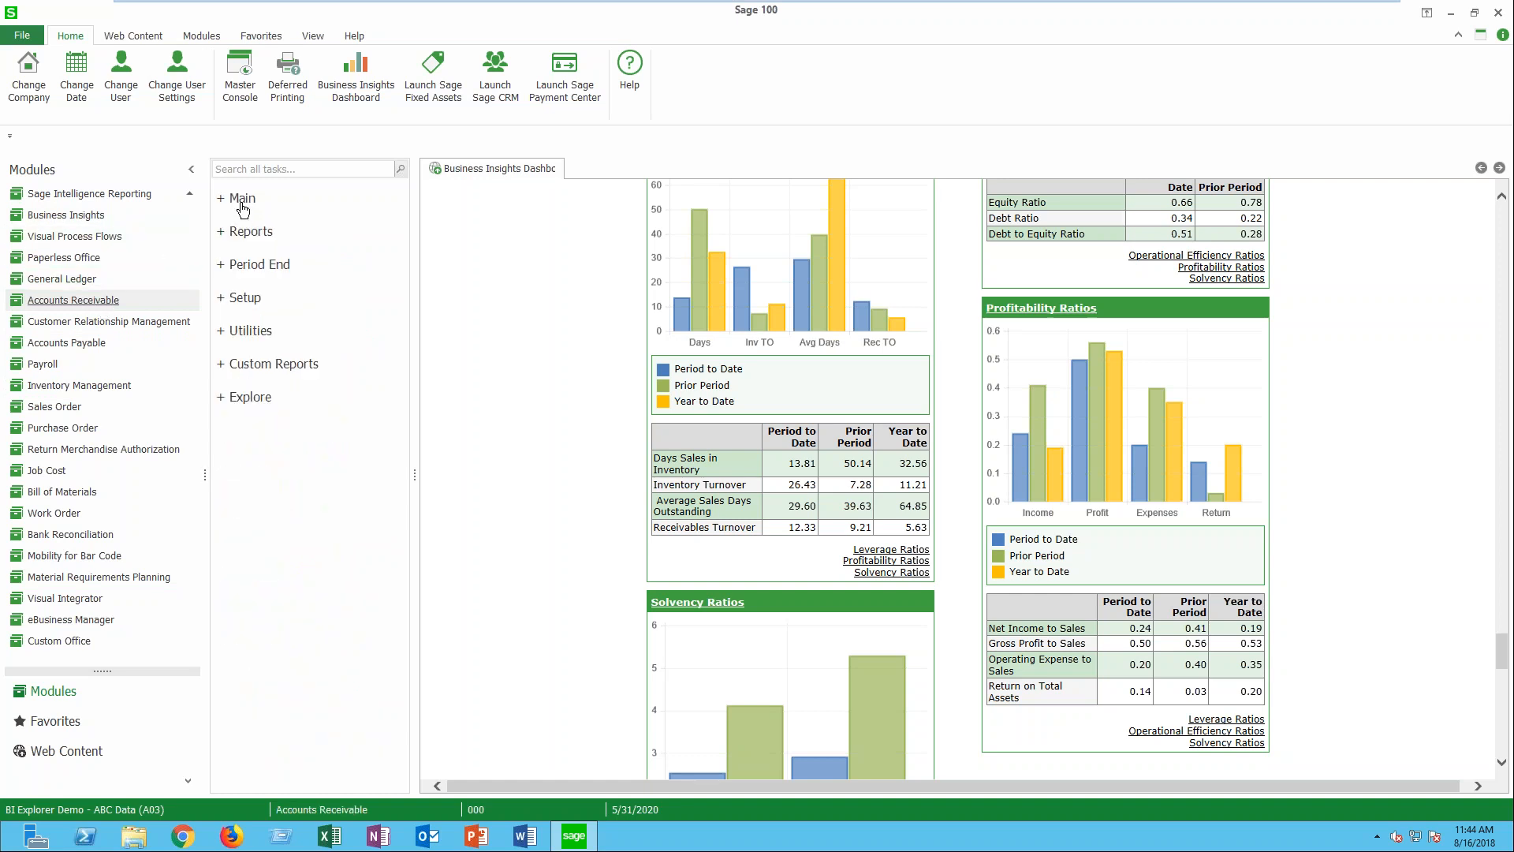
{"action": "left_click", "coordinate": [253, 399]}
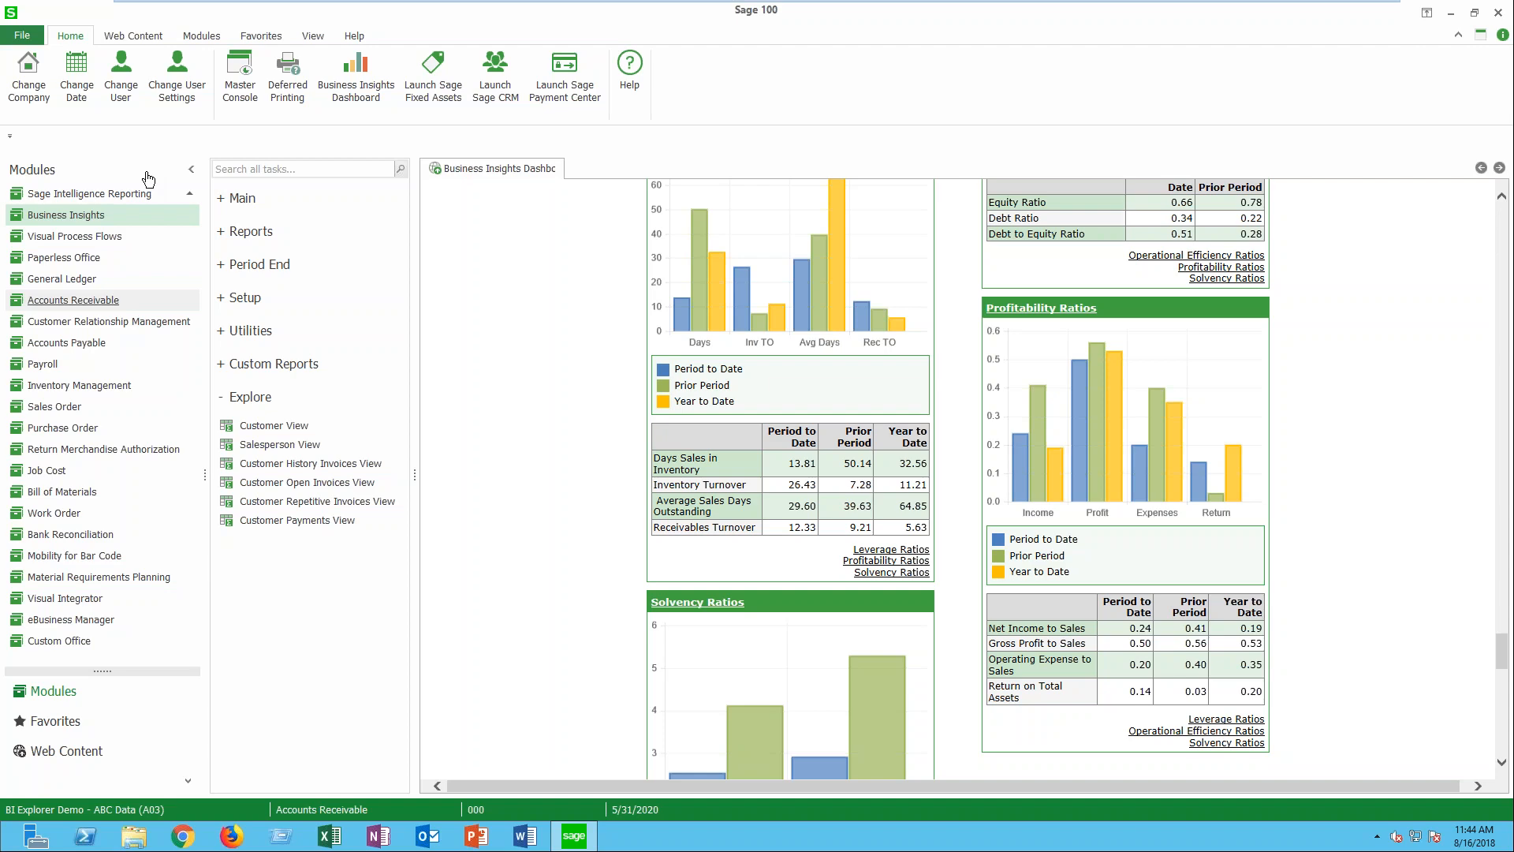
{"action": "left_click", "coordinate": [254, 425]}
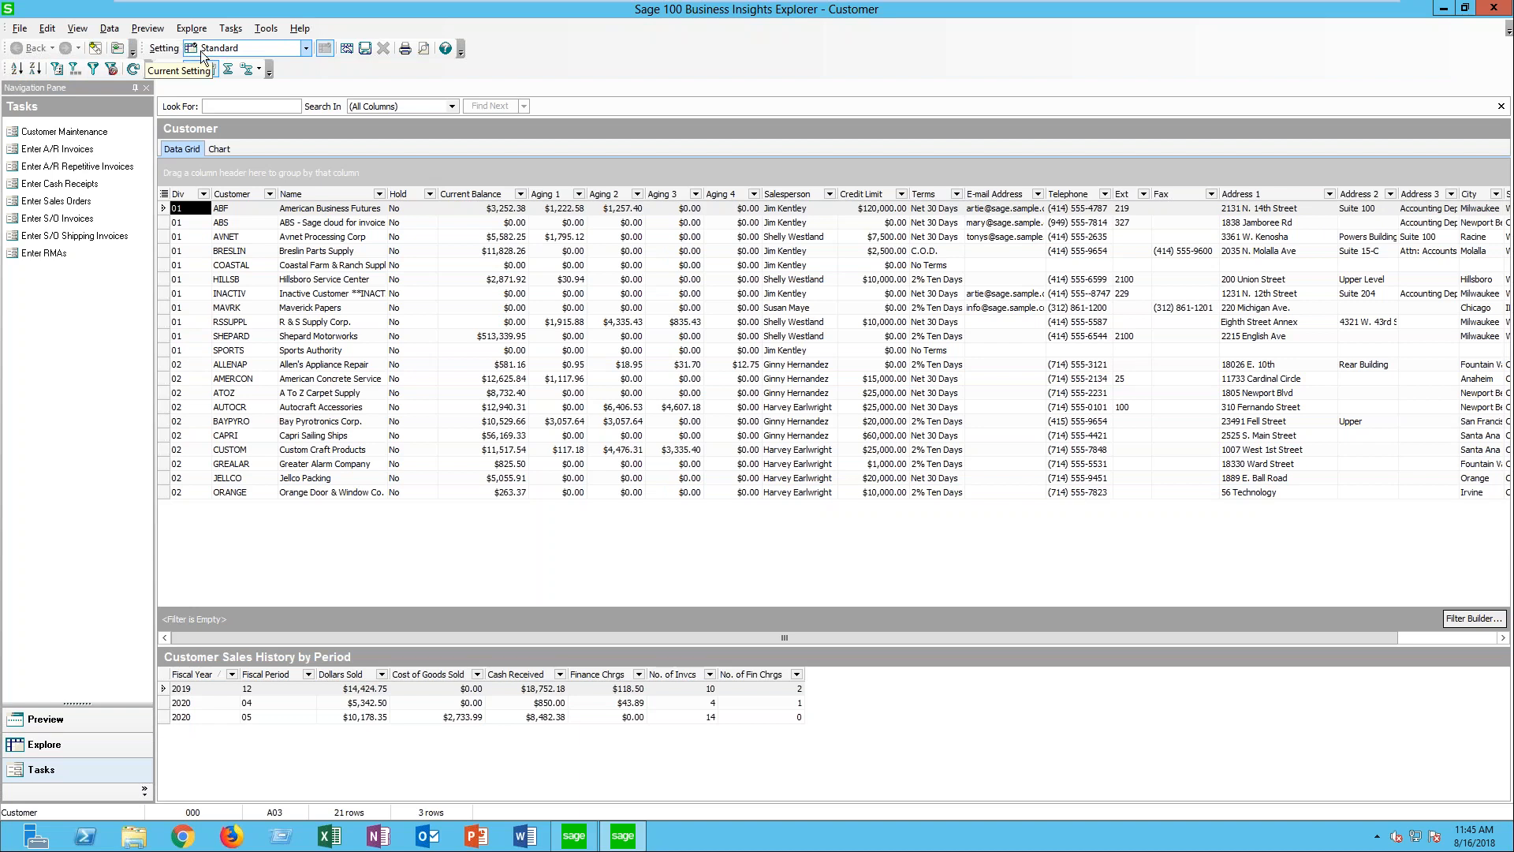
{"action": "left_click", "coordinate": [305, 48]}
{"action": "left_click", "coordinate": [306, 49]}
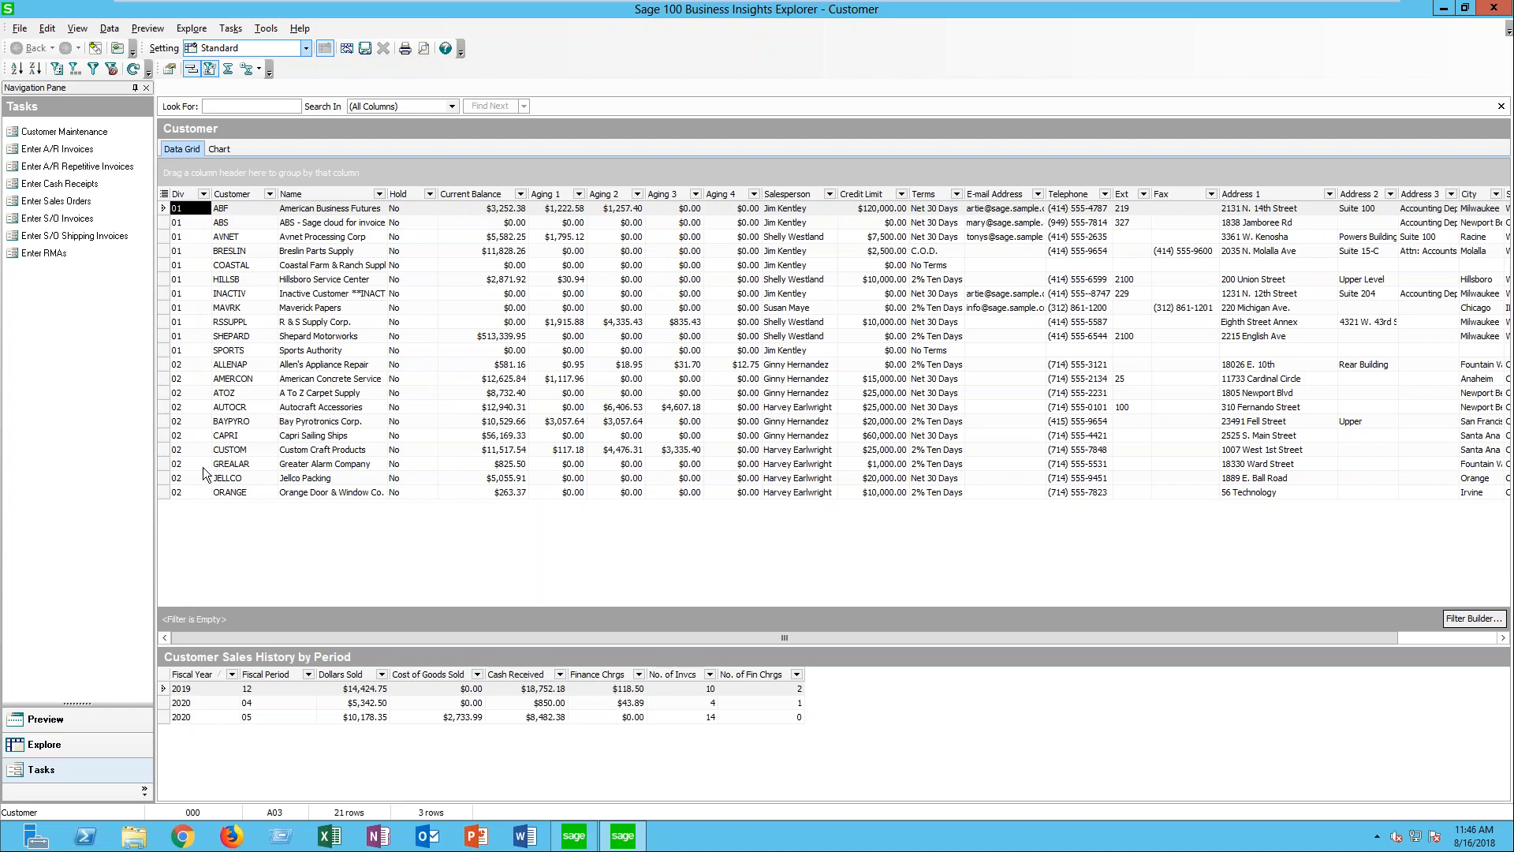
- Preview the Customer Sales History by Period for several customers, including Avnet Processing Corp, Hillsboro Service Center, R & S Supply Corp. and Breslin Parts Supply
{"action": "left_click", "coordinate": [78, 720]}
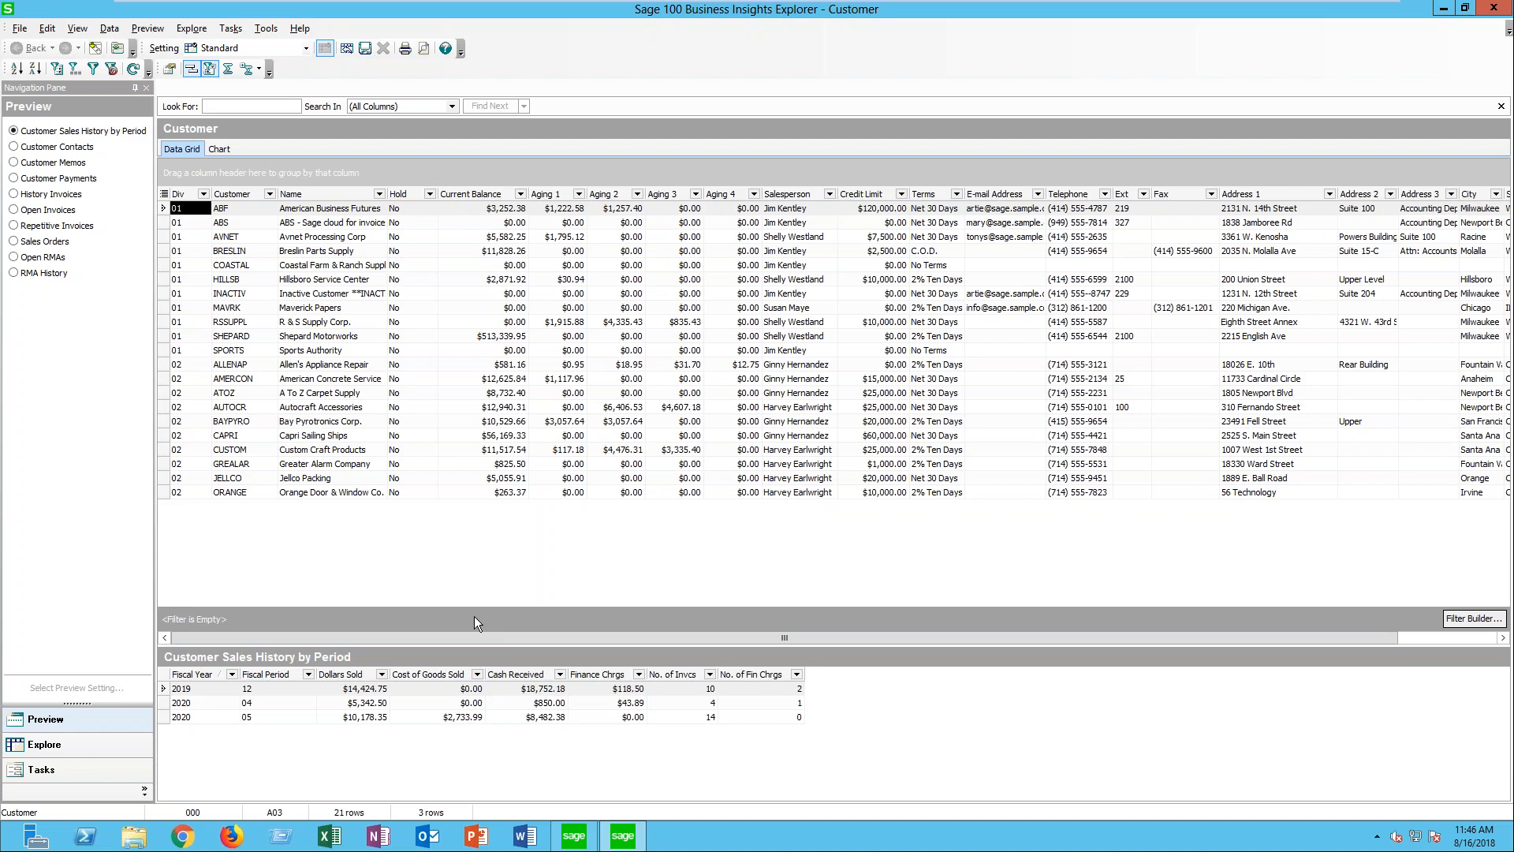
{"action": "left_click", "coordinate": [230, 238]}
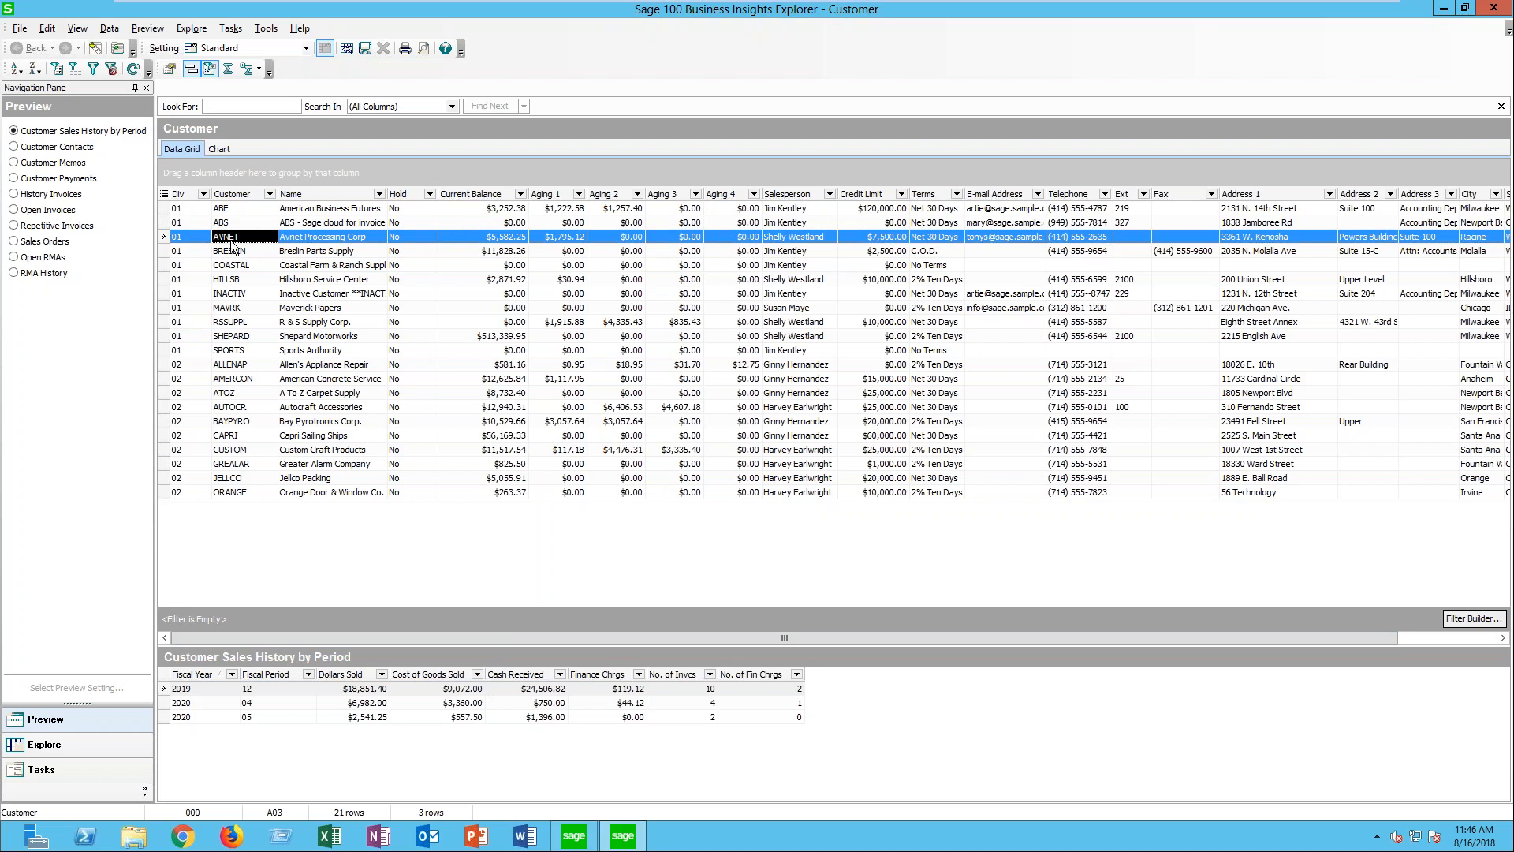
{"action": "left_click", "coordinate": [230, 279]}
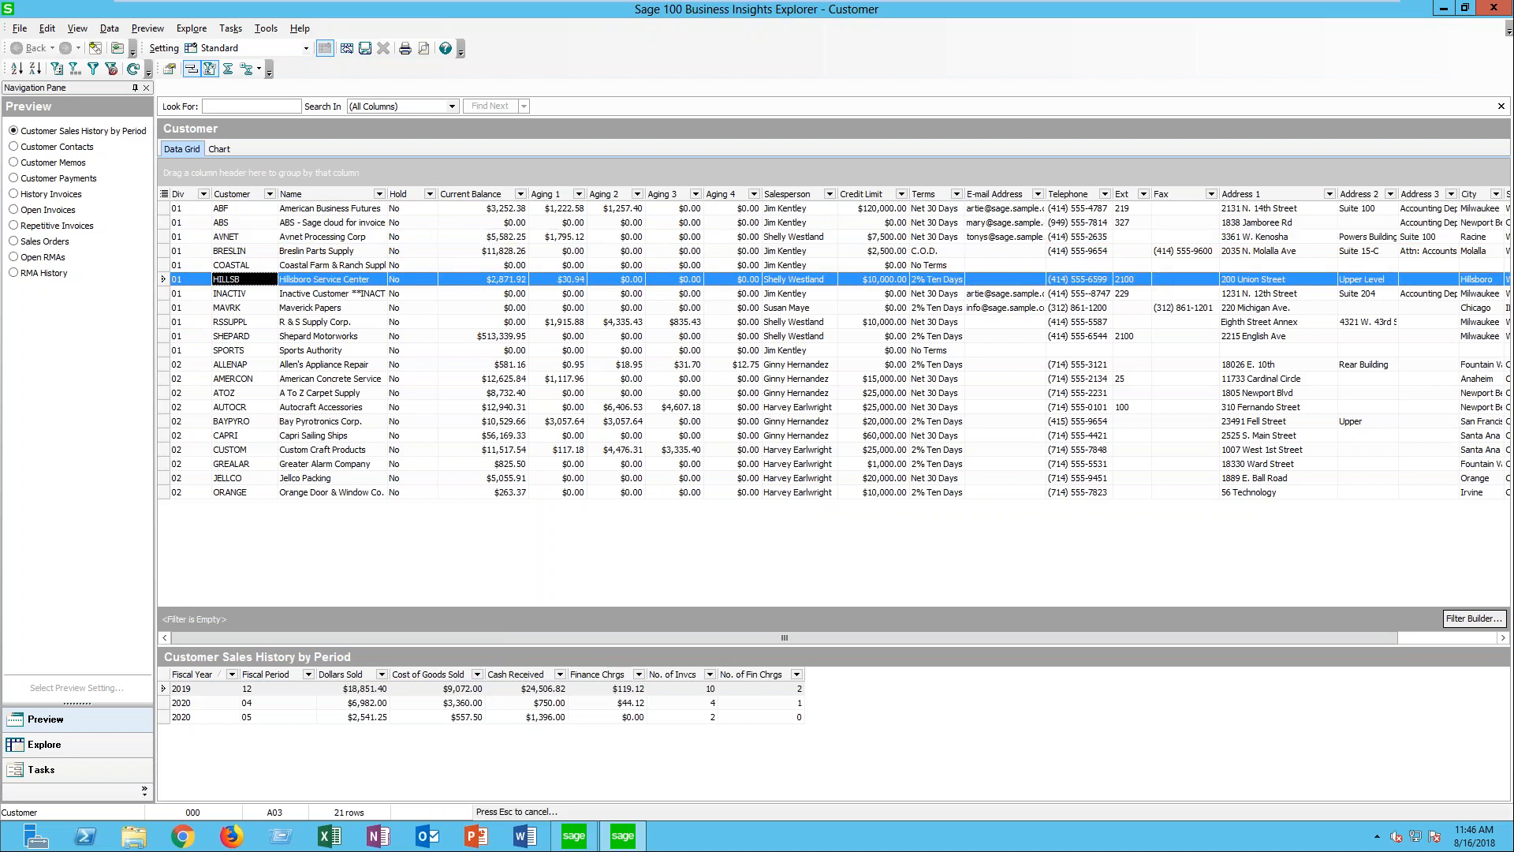
{"action": "left_click", "coordinate": [230, 336]}
{"action": "left_click", "coordinate": [264, 322]}
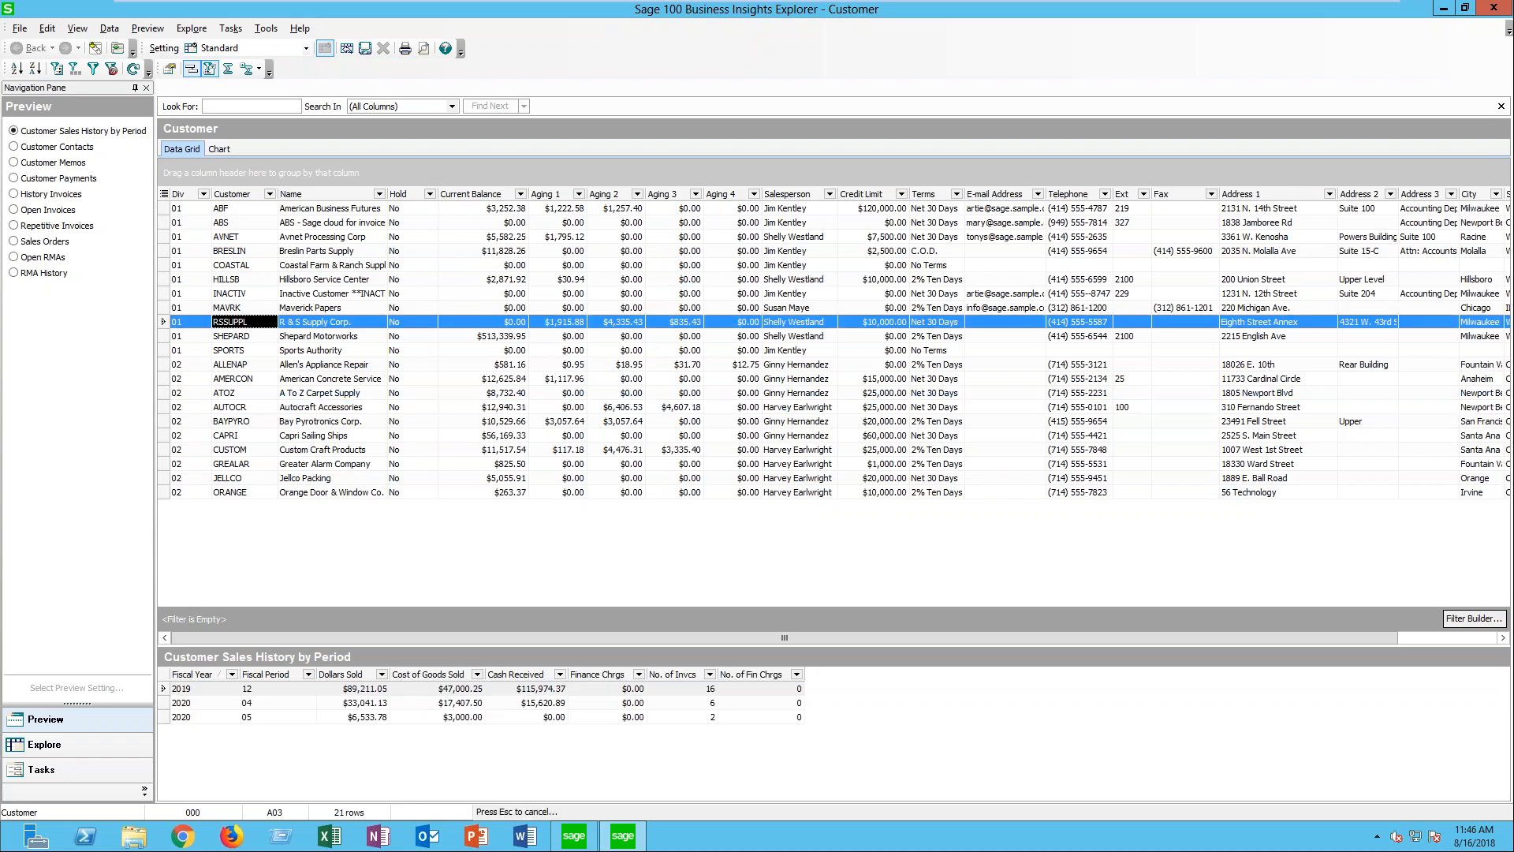
{"action": "left_click", "coordinate": [264, 279]}
{"action": "left_click", "coordinate": [245, 252]}
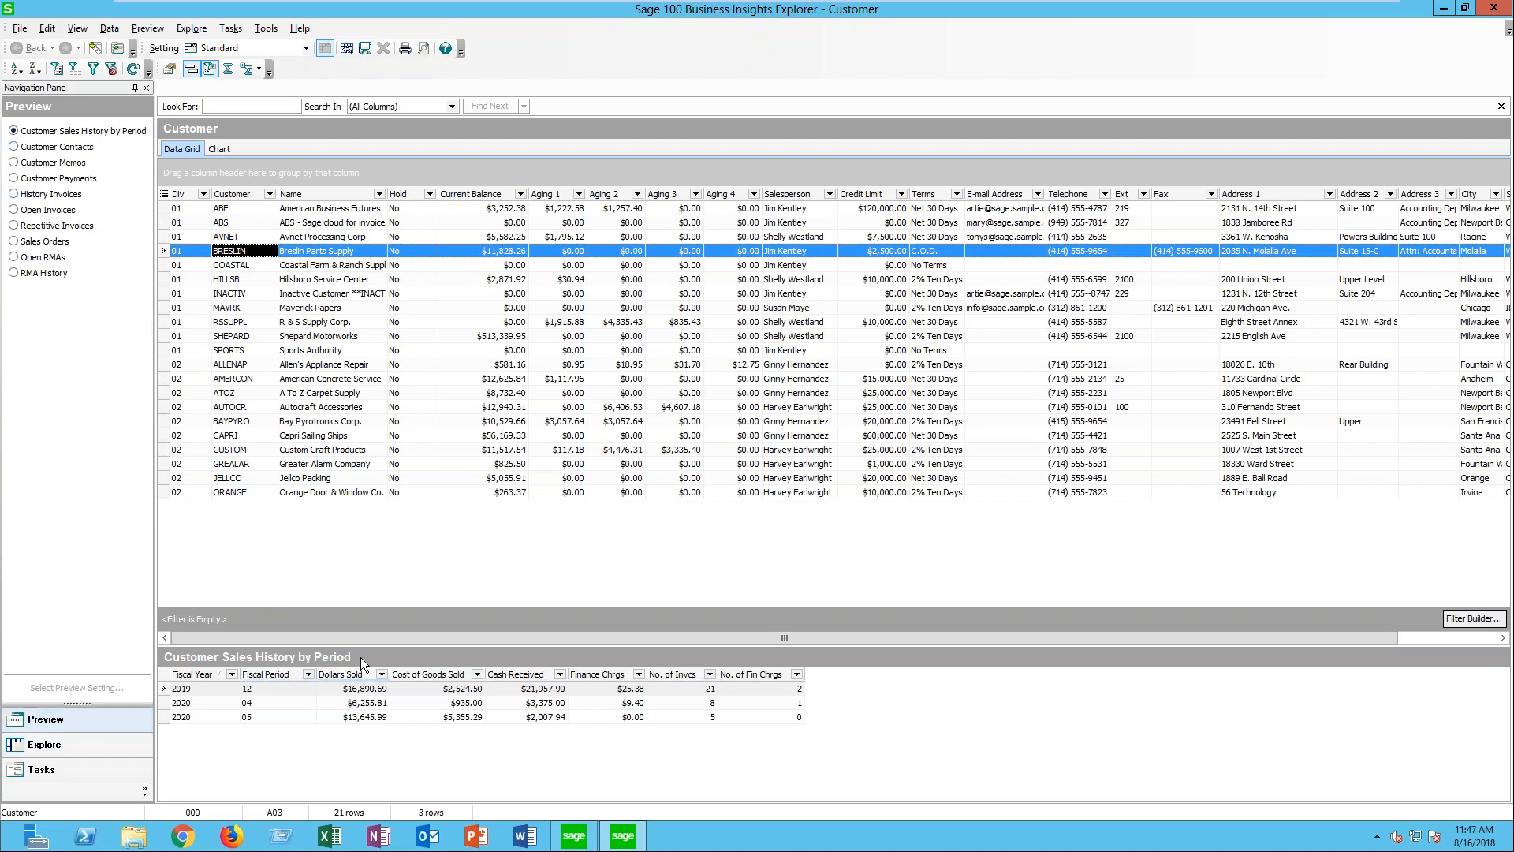
- Preview the Customer Contacts for Breslin Parts Supply and American Business Futures, and look at the related Explore views and Tasks
{"action": "left_click", "coordinate": [15, 149]}
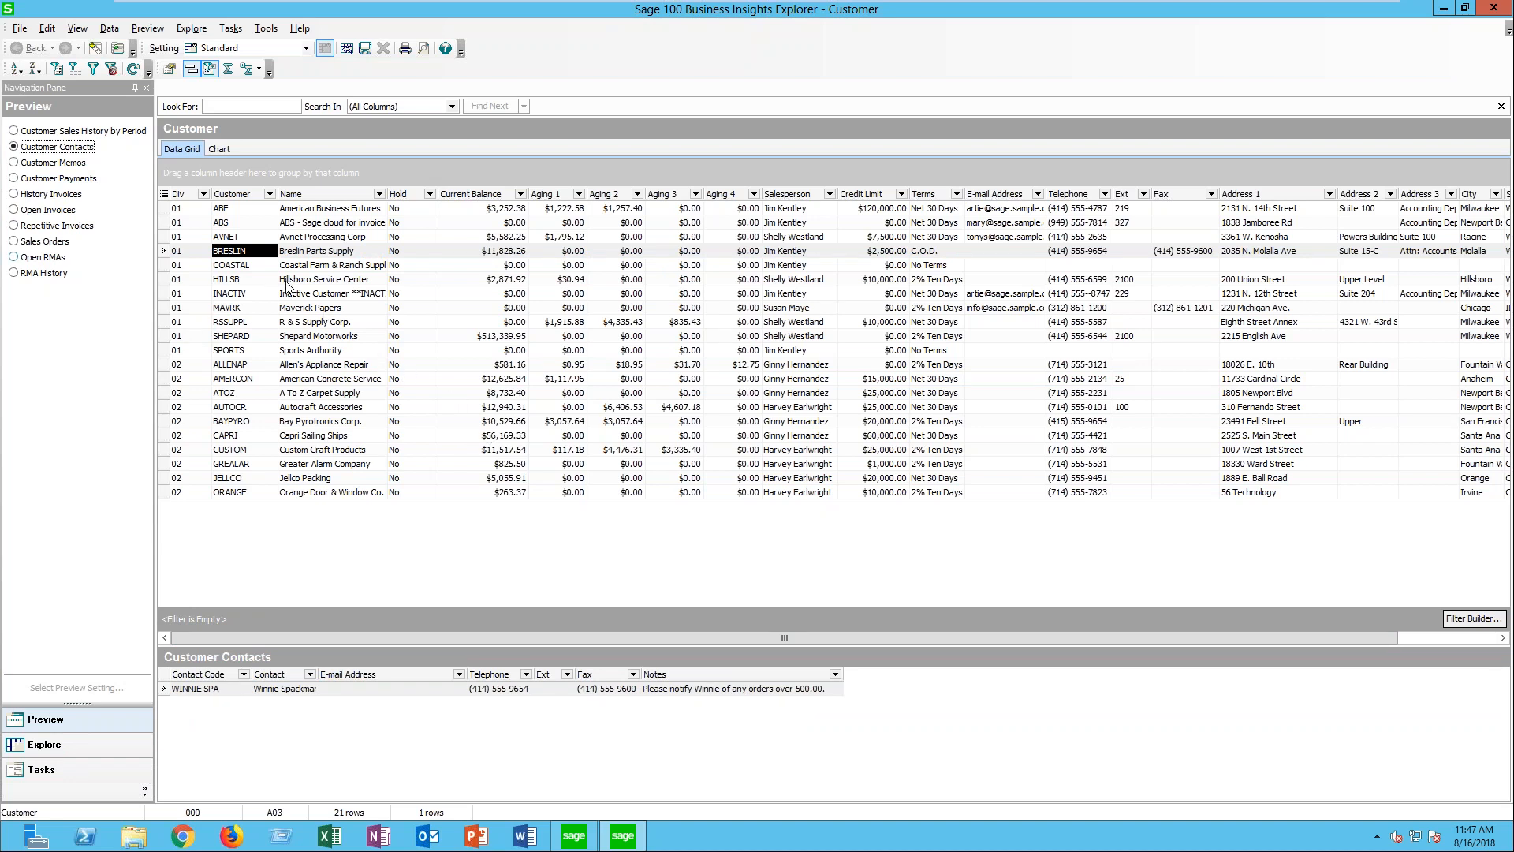
{"action": "left_click", "coordinate": [250, 210]}
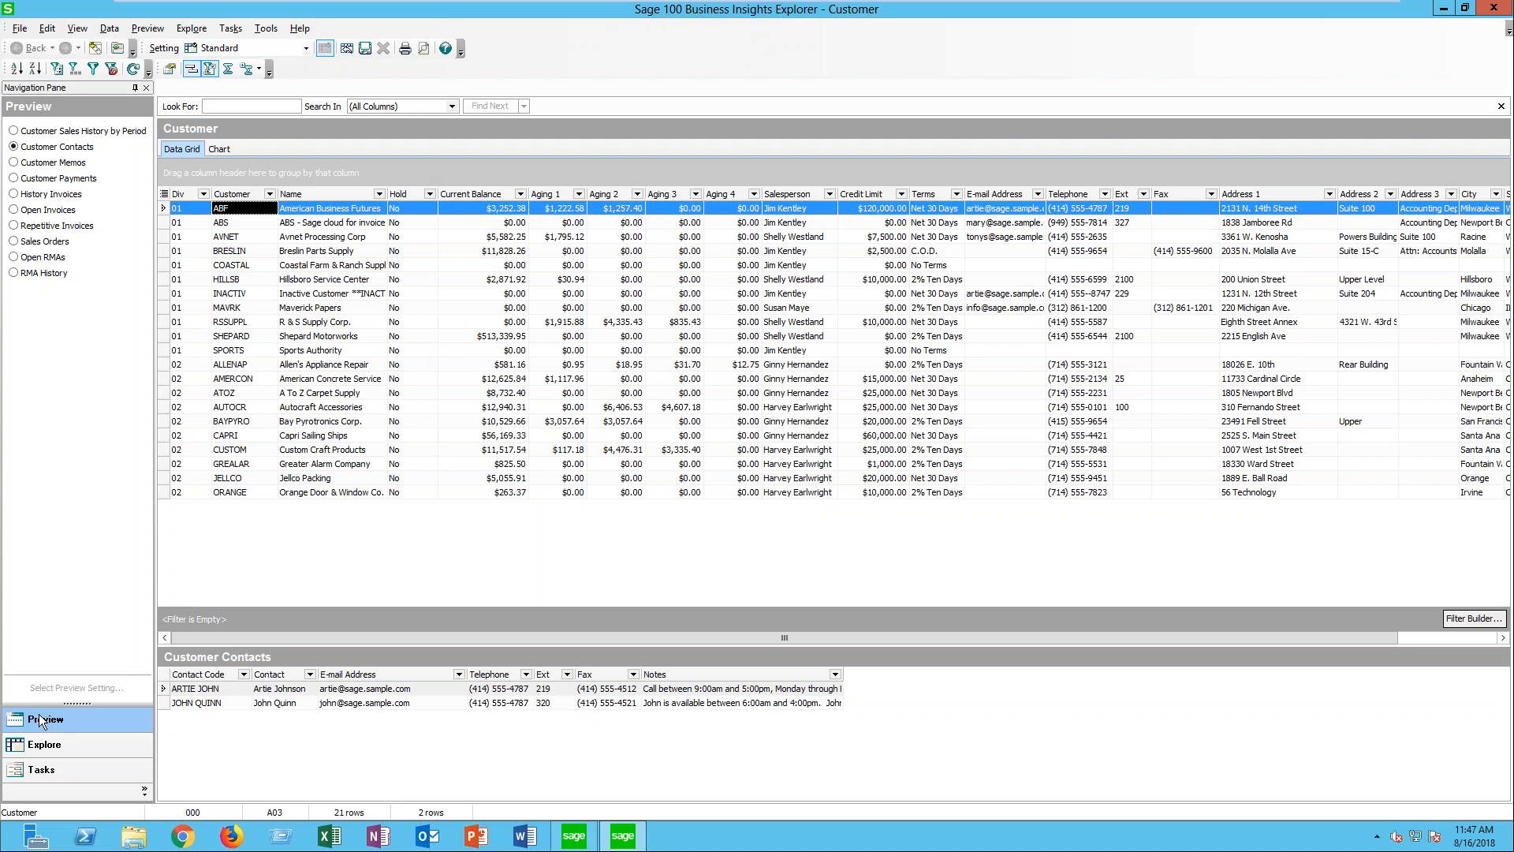
{"action": "left_click", "coordinate": [30, 744]}
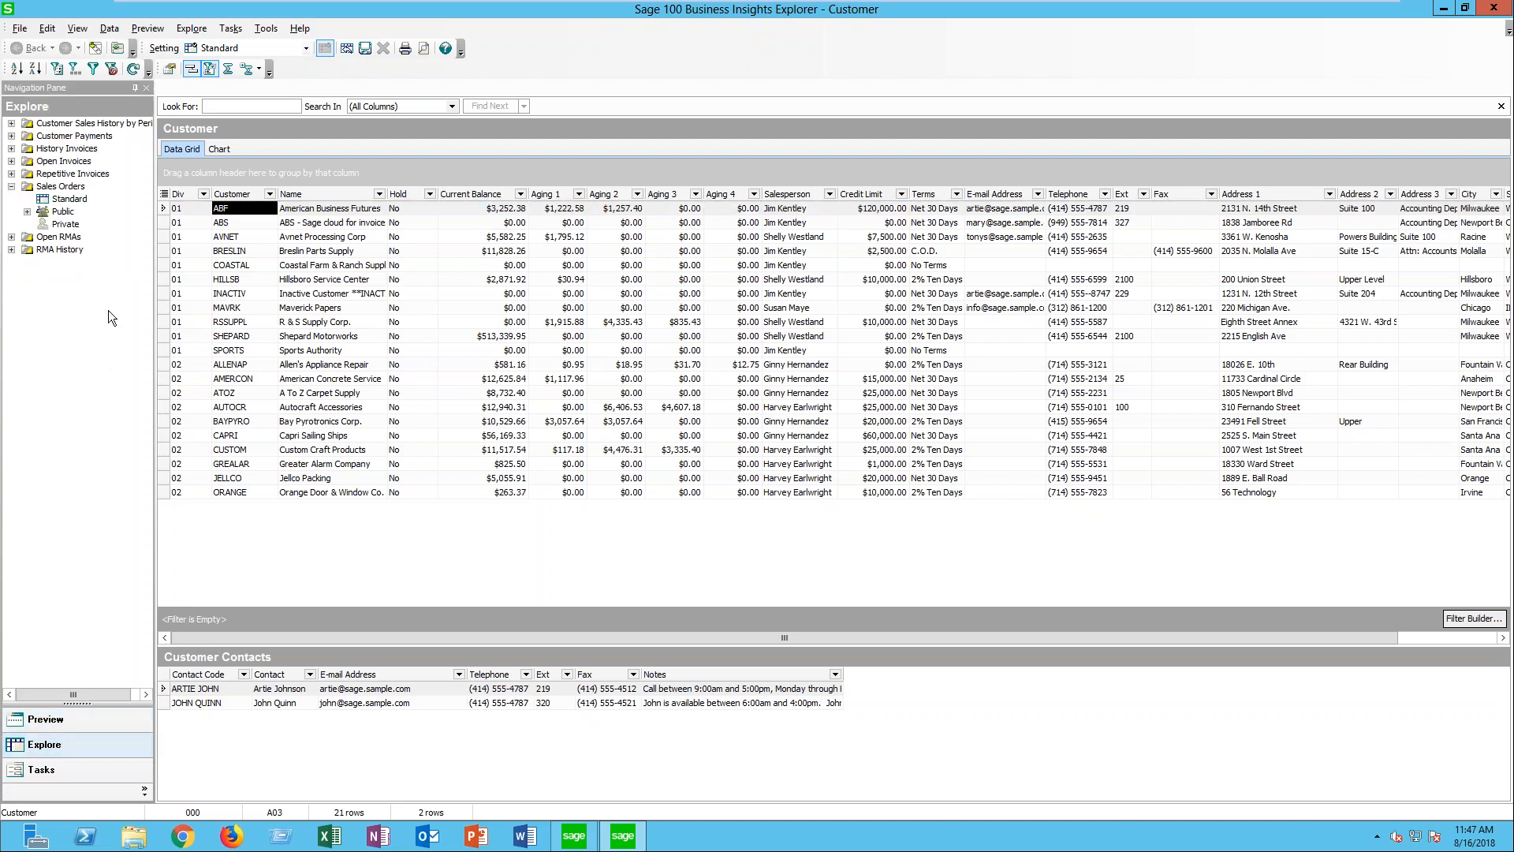
{"action": "left_click", "coordinate": [55, 769]}
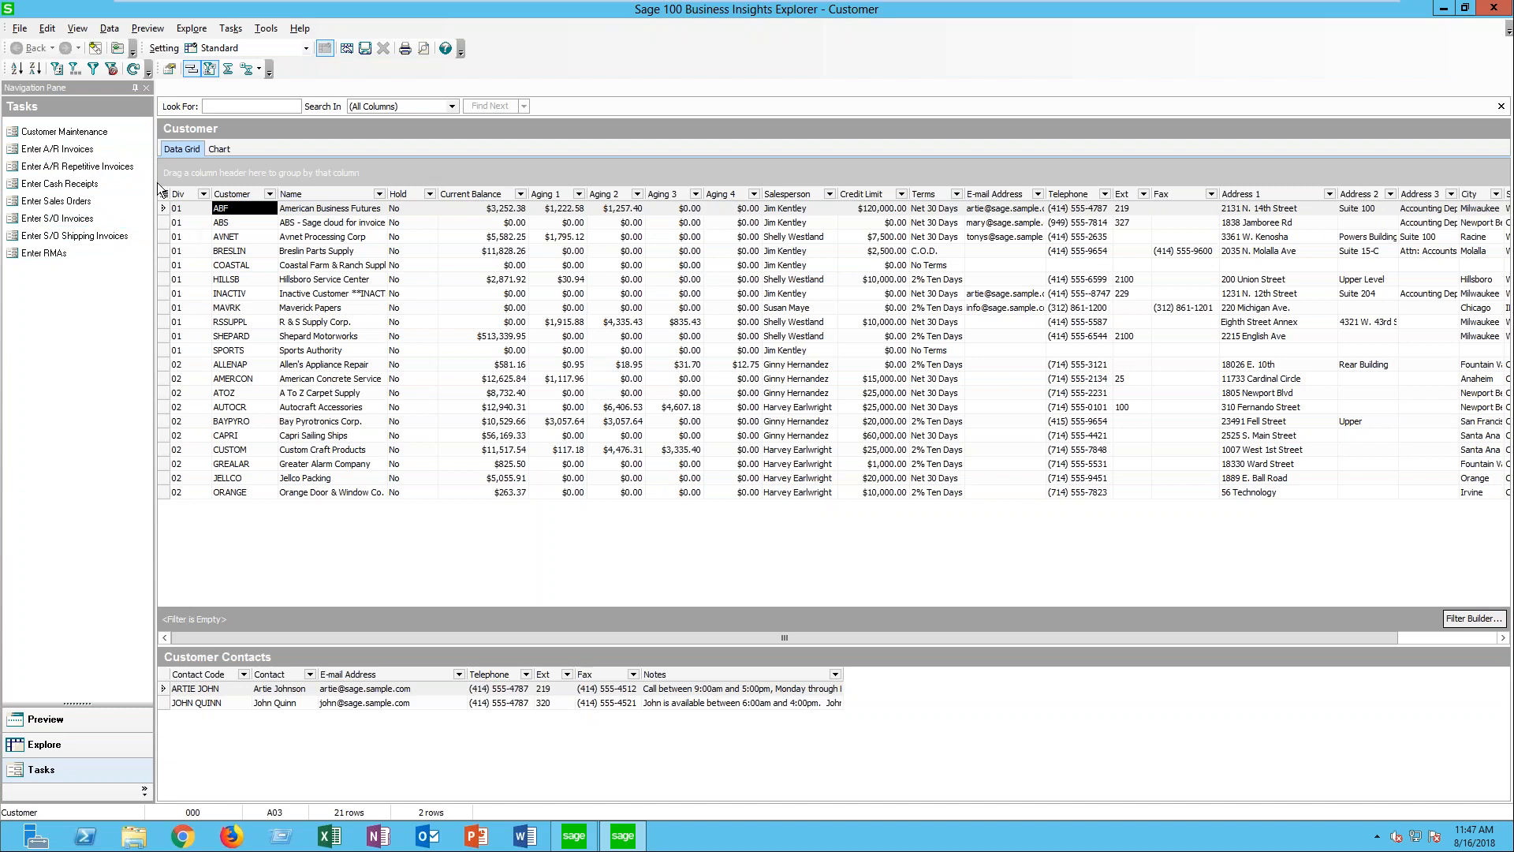
- Start entering sales orders for Maverick Papers and set the Sales Order accounting date to 5/31/2020
{"action": "left_click", "coordinate": [232, 309]}
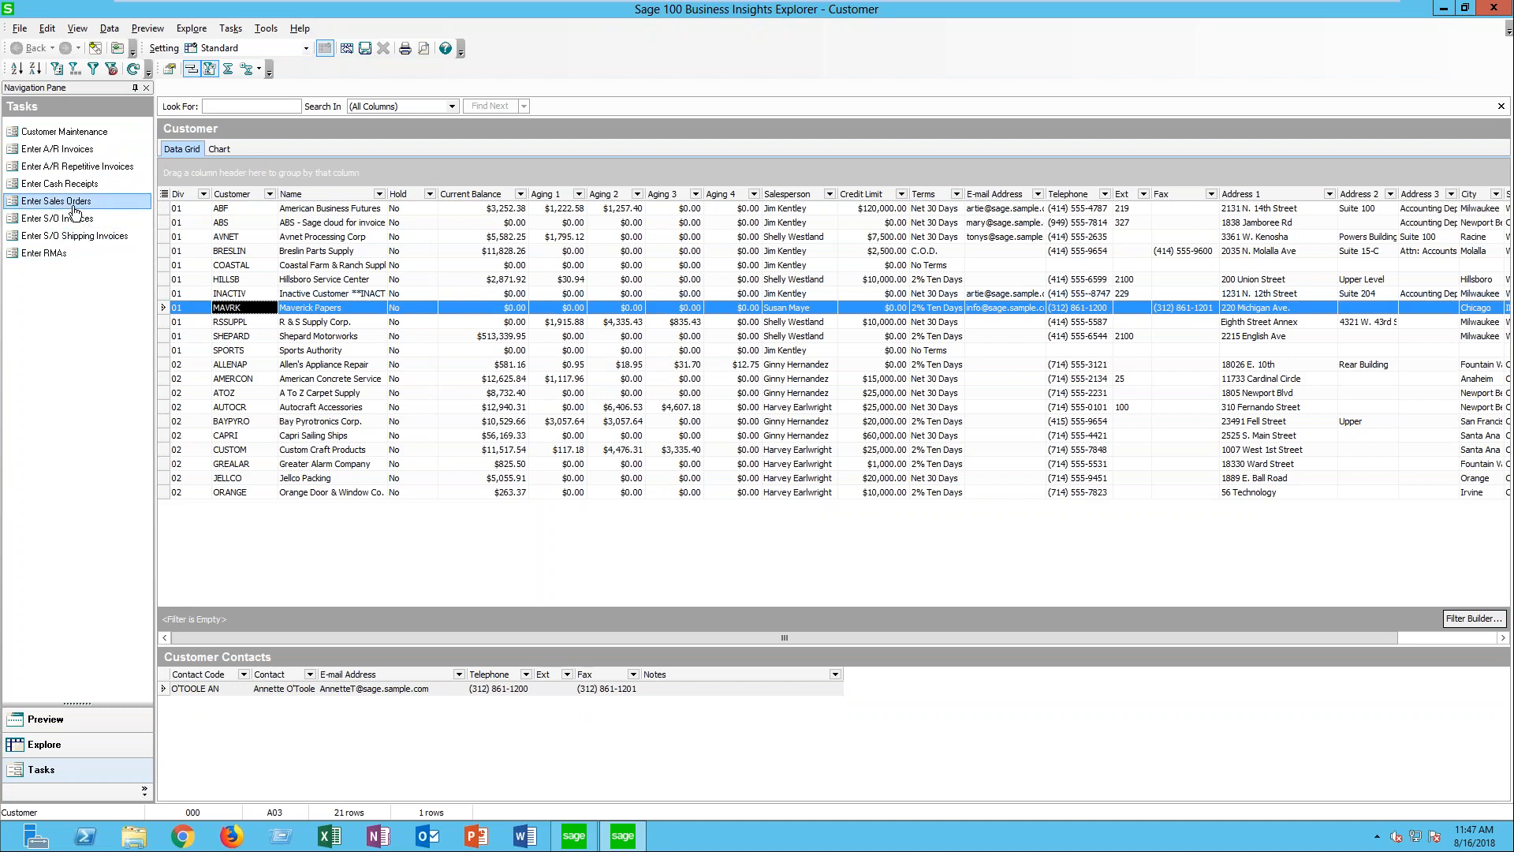
{"action": "left_click", "coordinate": [74, 207]}
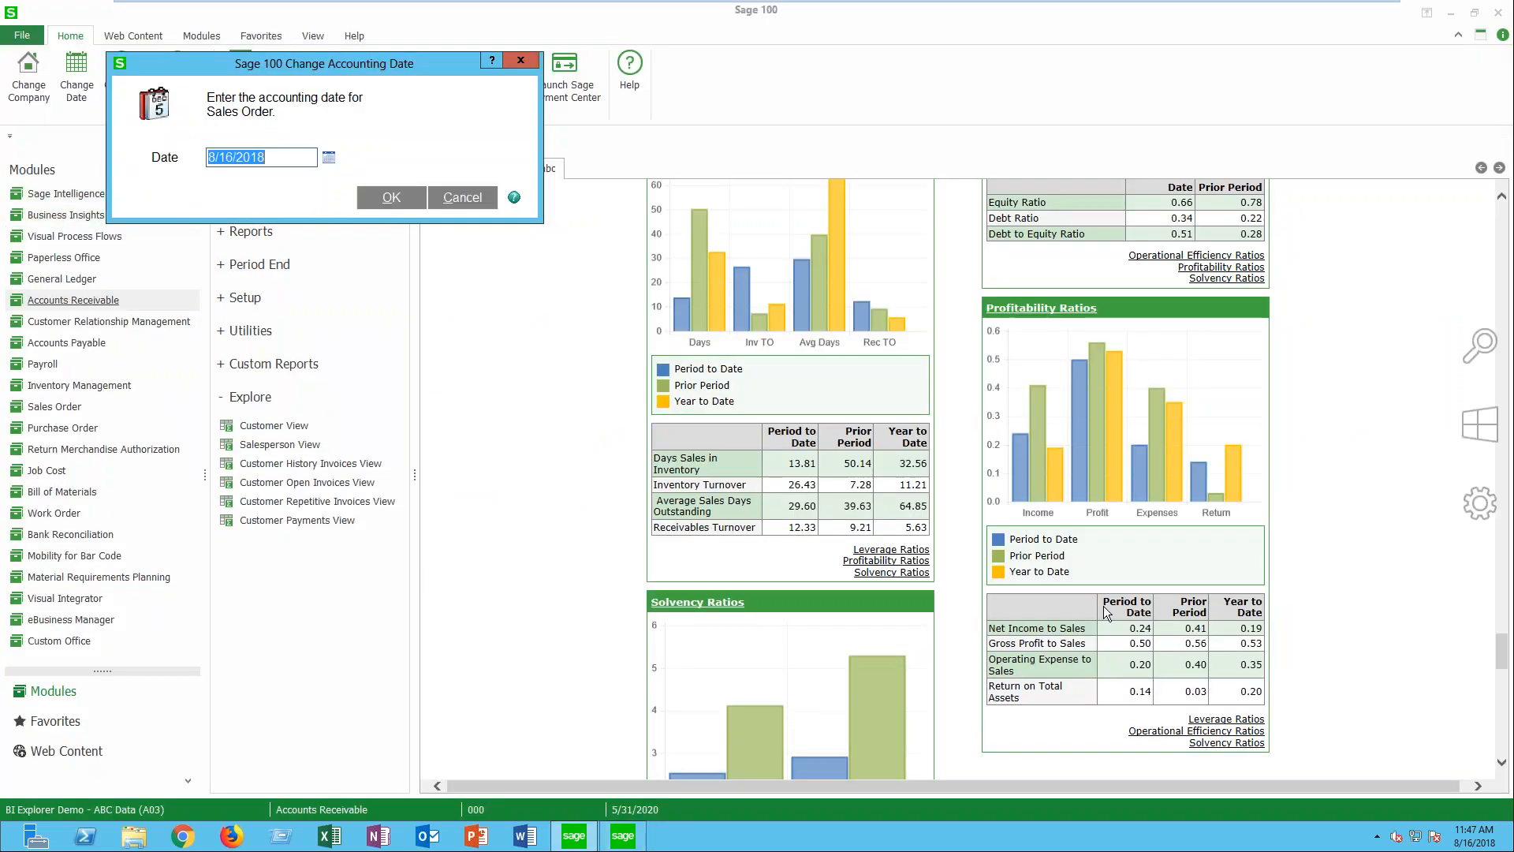
{"action": "left_click_drag", "start_coordinate": [271, 159], "coordinate": [149, 140]}
{"action": "type", "text": "5/31/2020"}
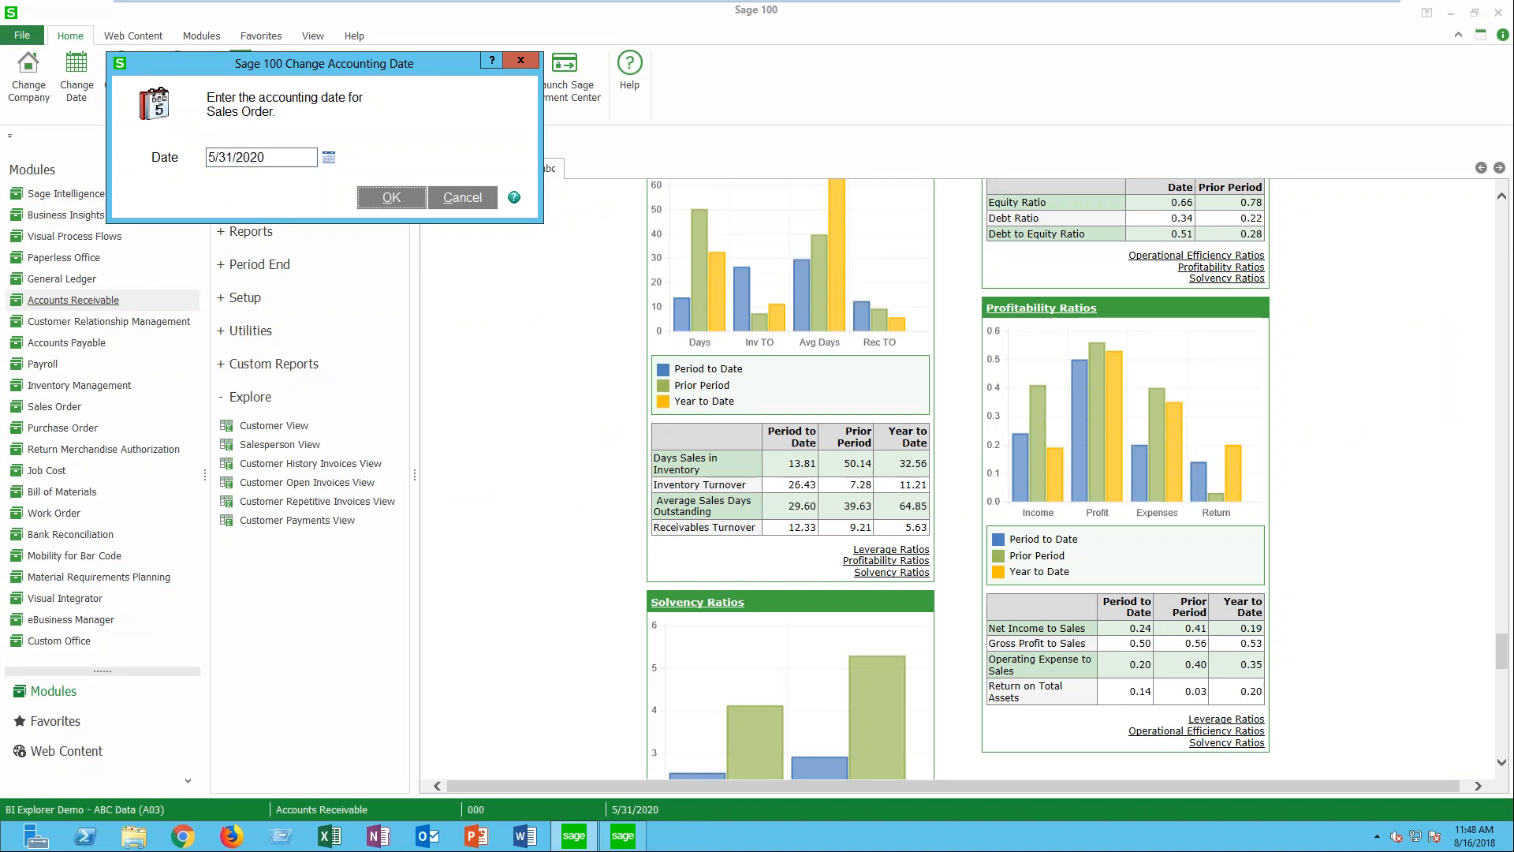
{"action": "key", "text": "Return"}
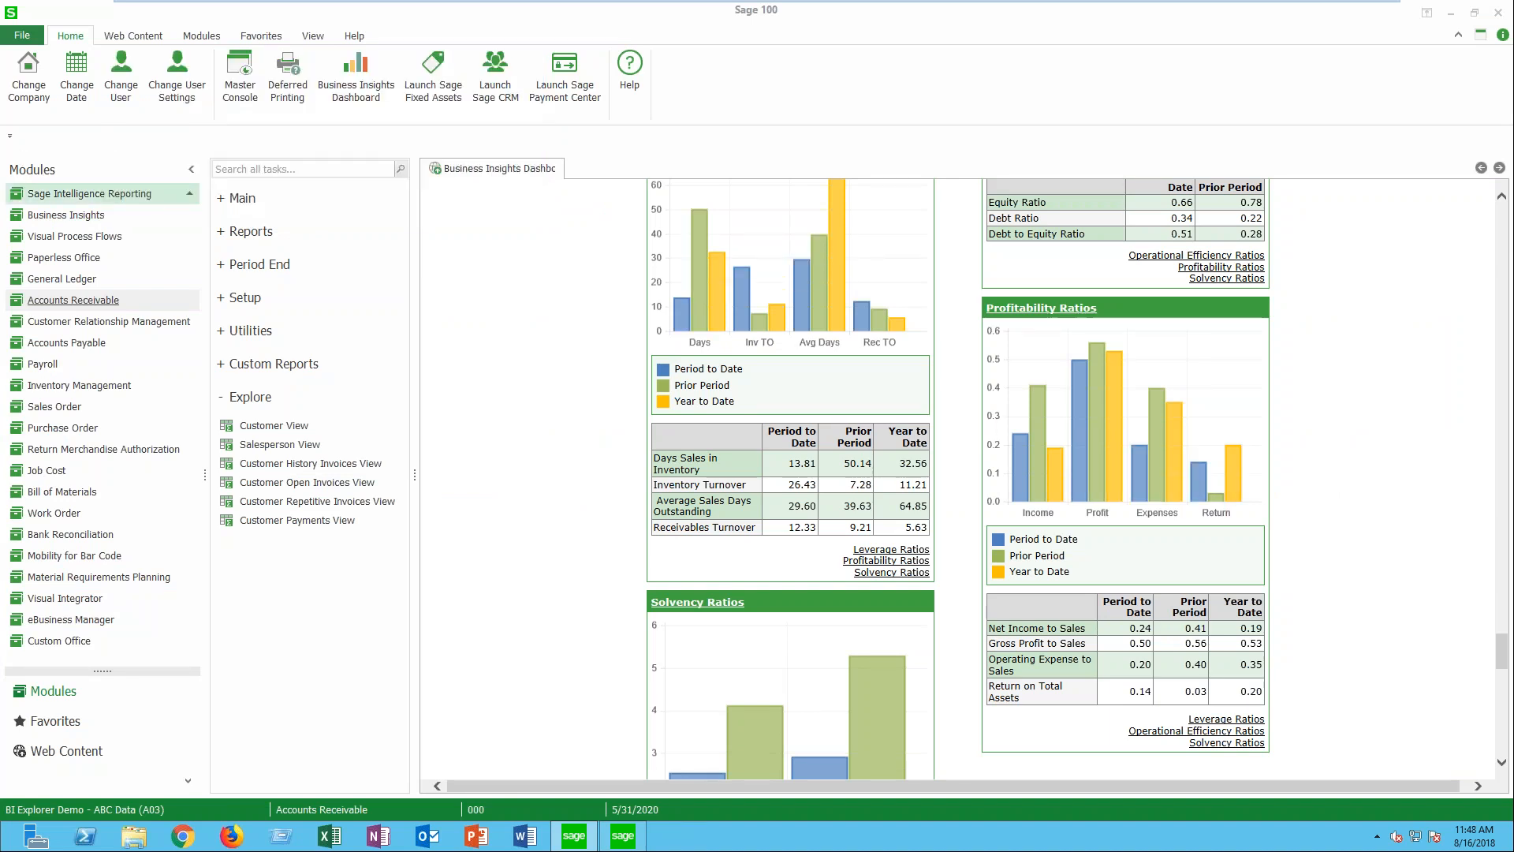
- Open Sales Order Entry from the Sales Order module, close it and return to the Customer view in Business Insights Explorer
{"action": "left_click", "coordinate": [55, 406]}
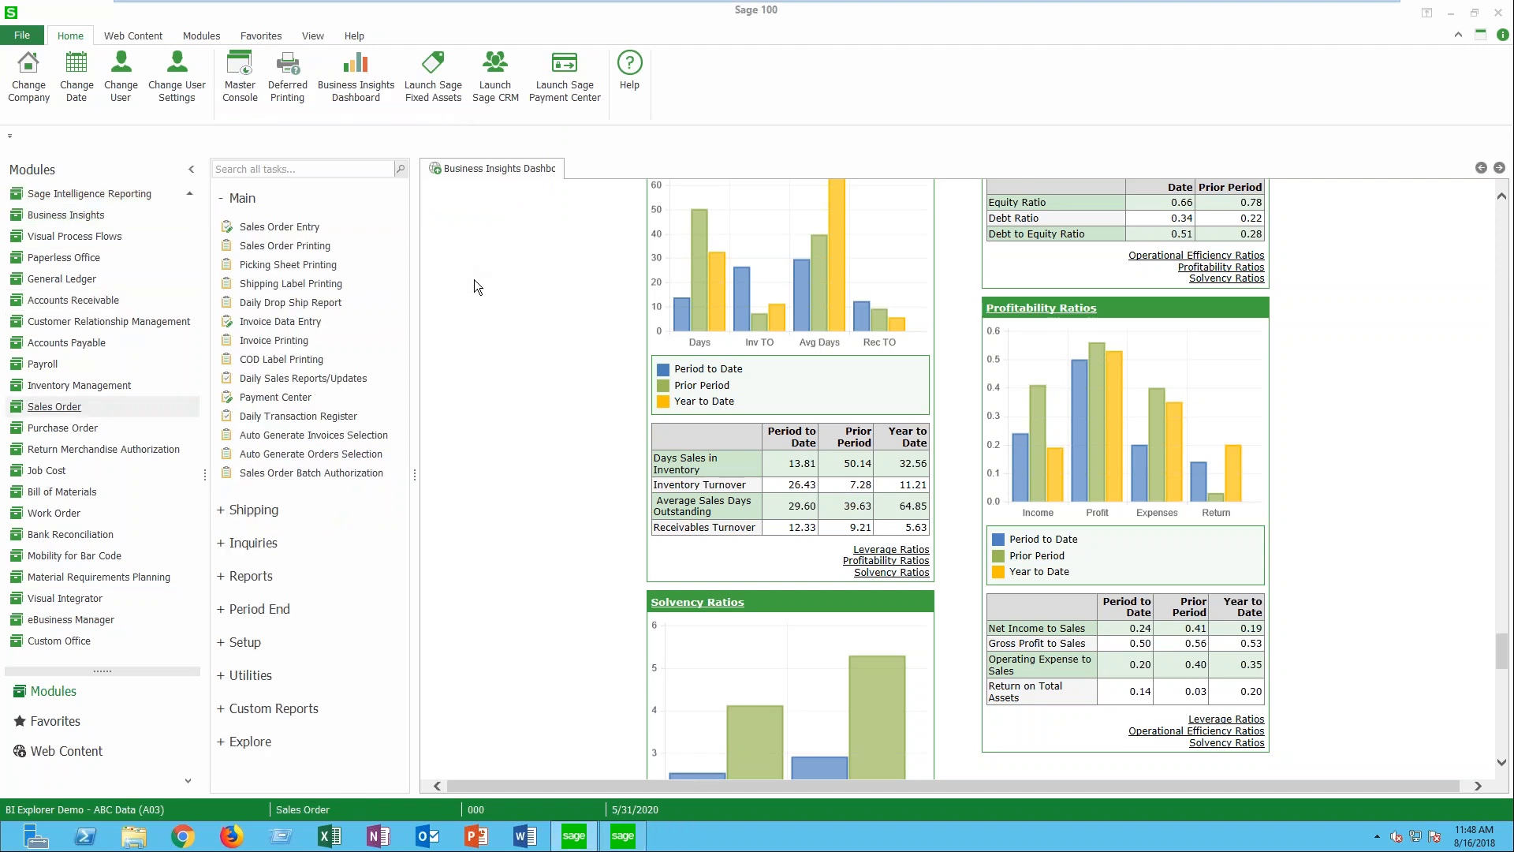
{"action": "left_click", "coordinate": [310, 228]}
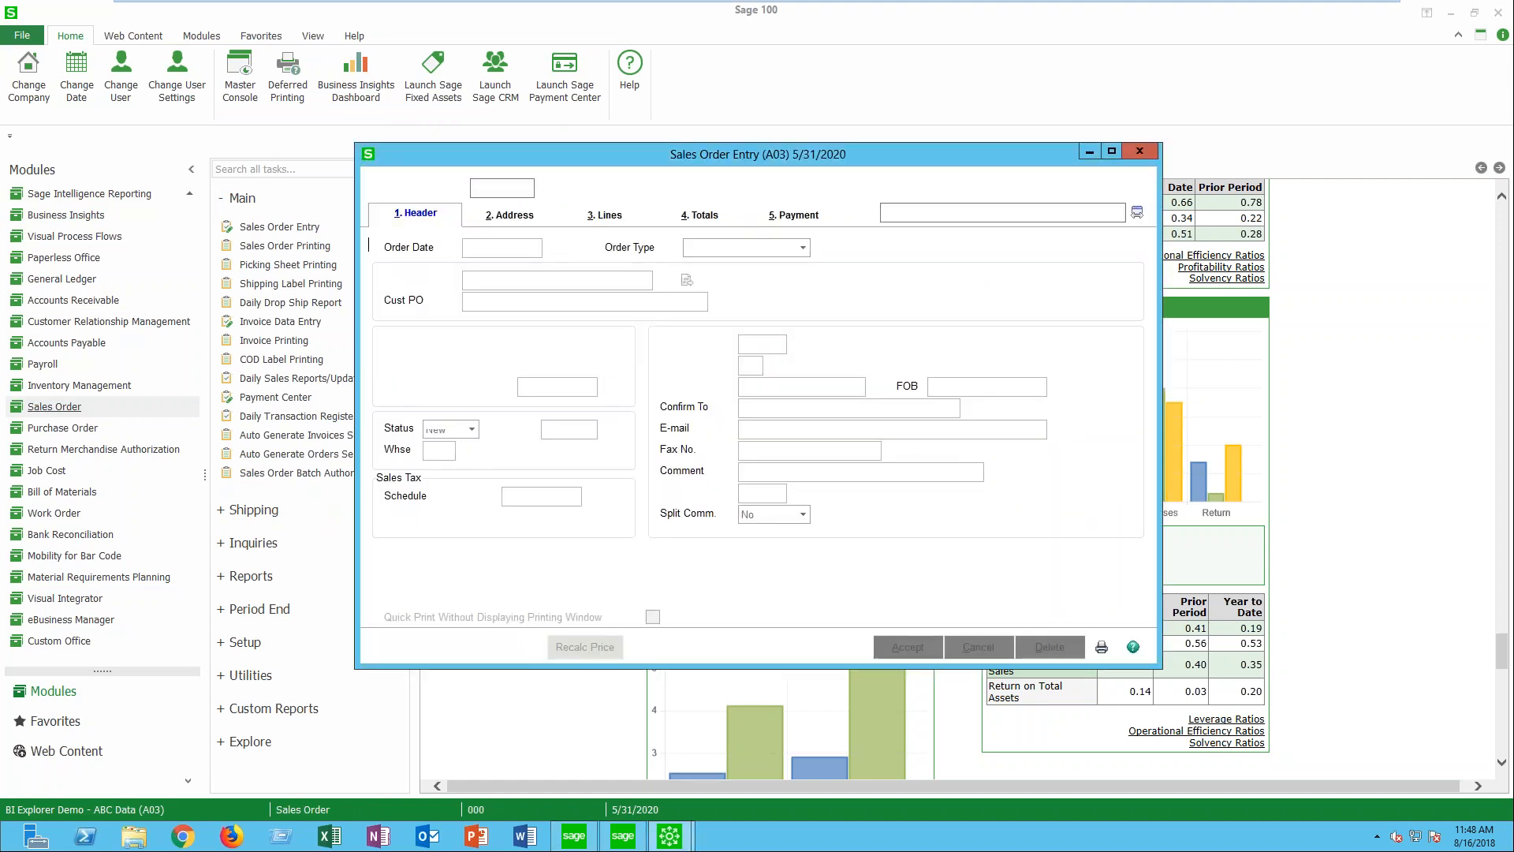
{"action": "left_click", "coordinate": [1141, 152]}
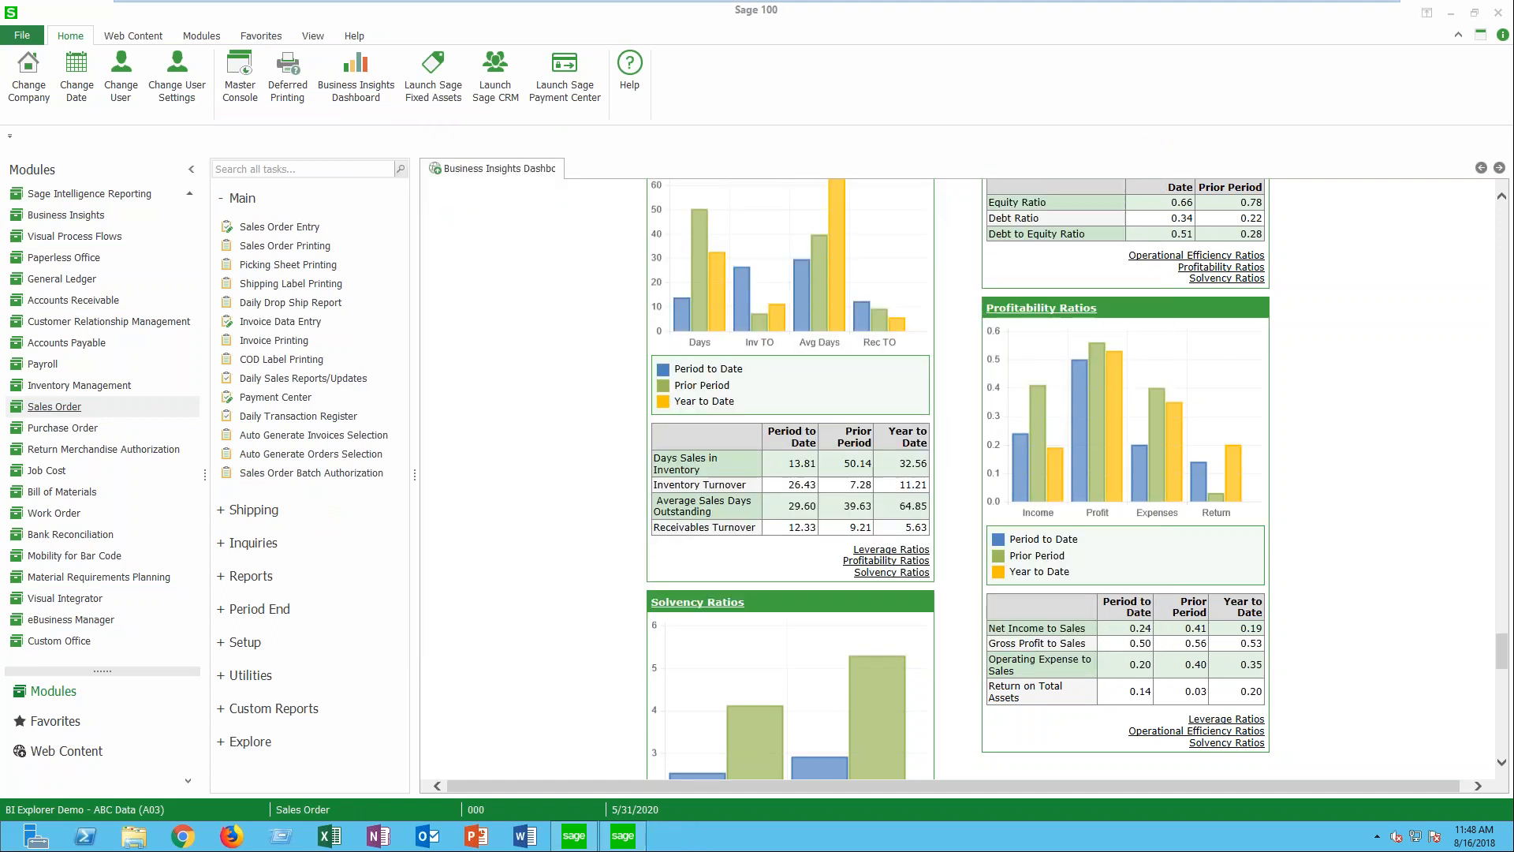
{"action": "left_click", "coordinate": [1449, 14]}
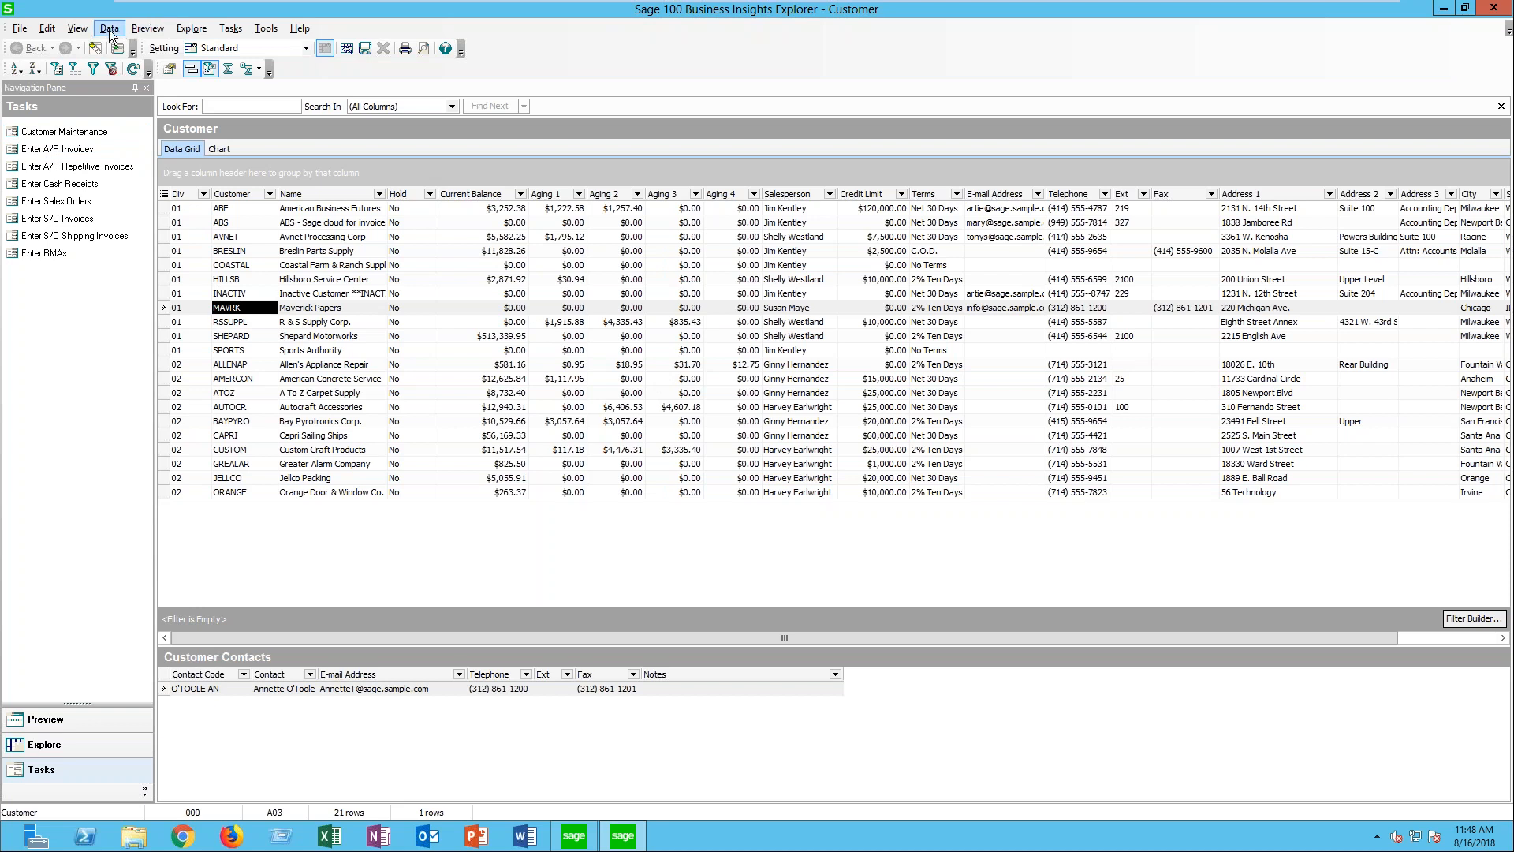
- Hide the Navigation Pane in the Customer view and close the view
{"action": "left_click", "coordinate": [77, 28]}
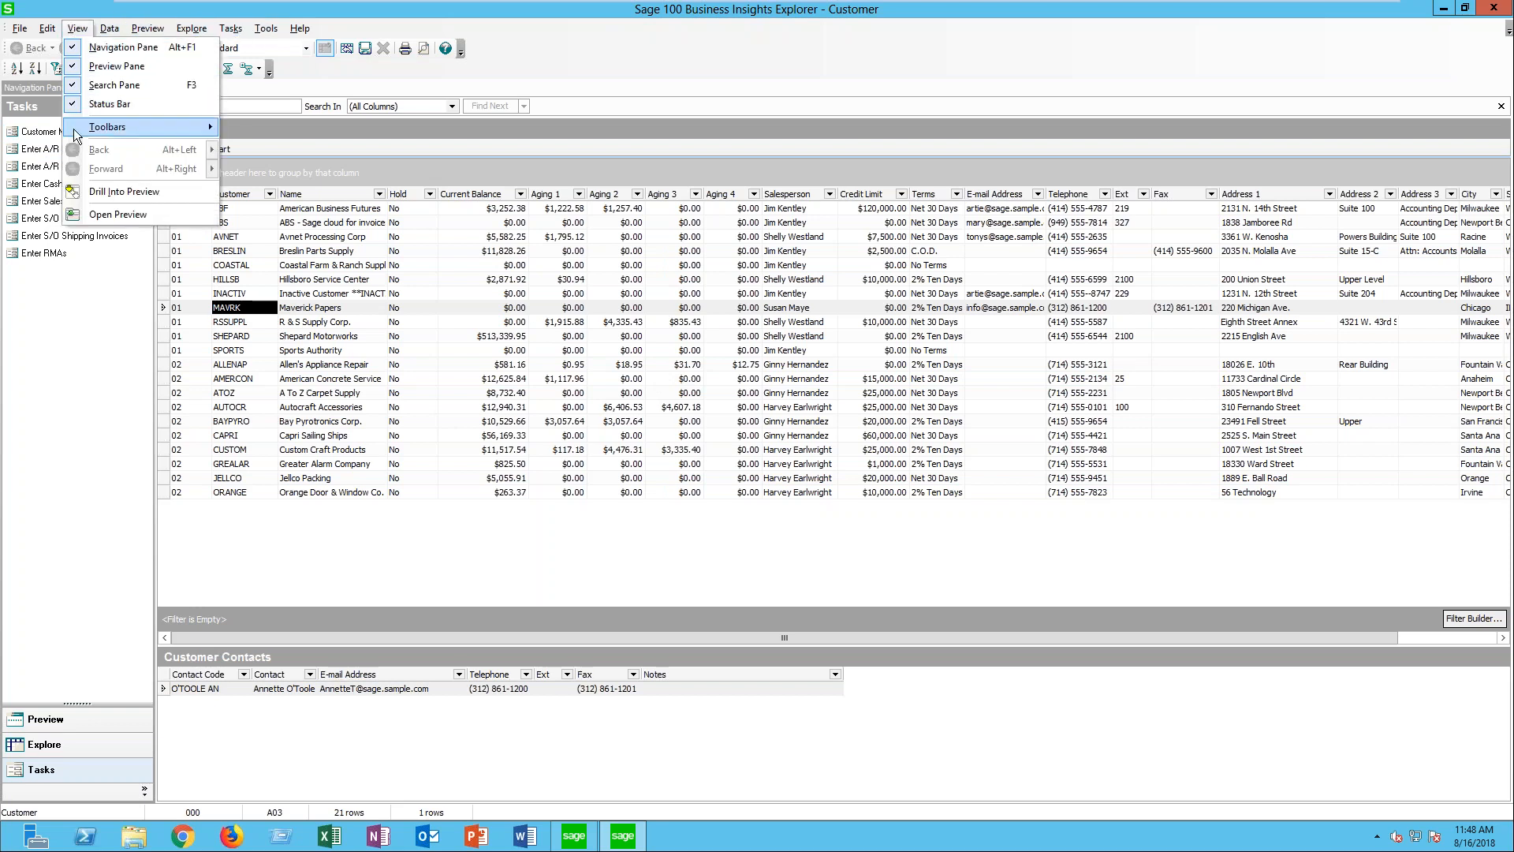
{"action": "left_click", "coordinate": [76, 49]}
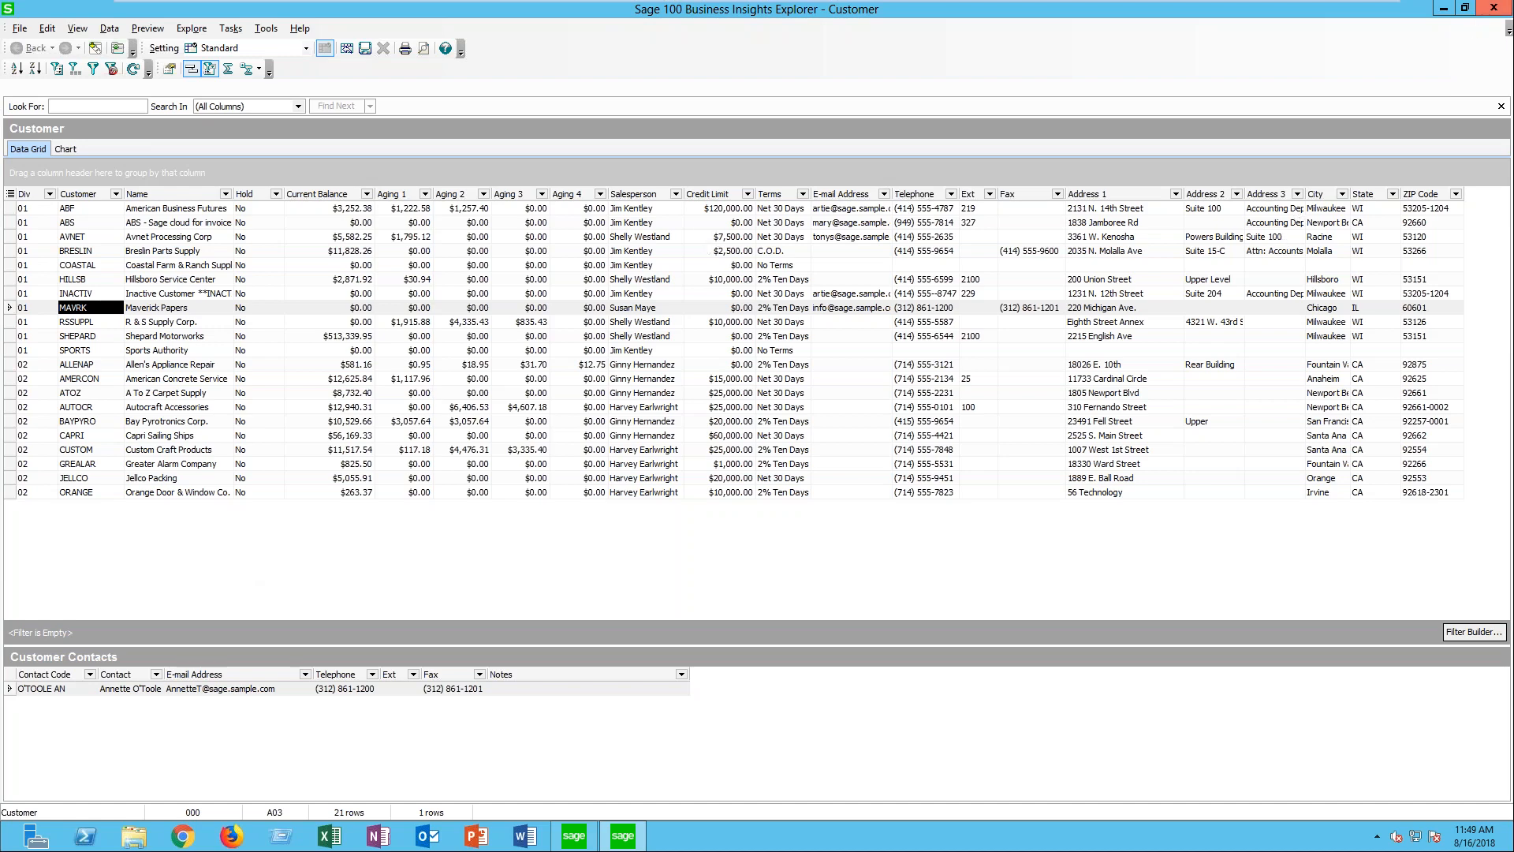
{"action": "left_click", "coordinate": [1493, 9]}
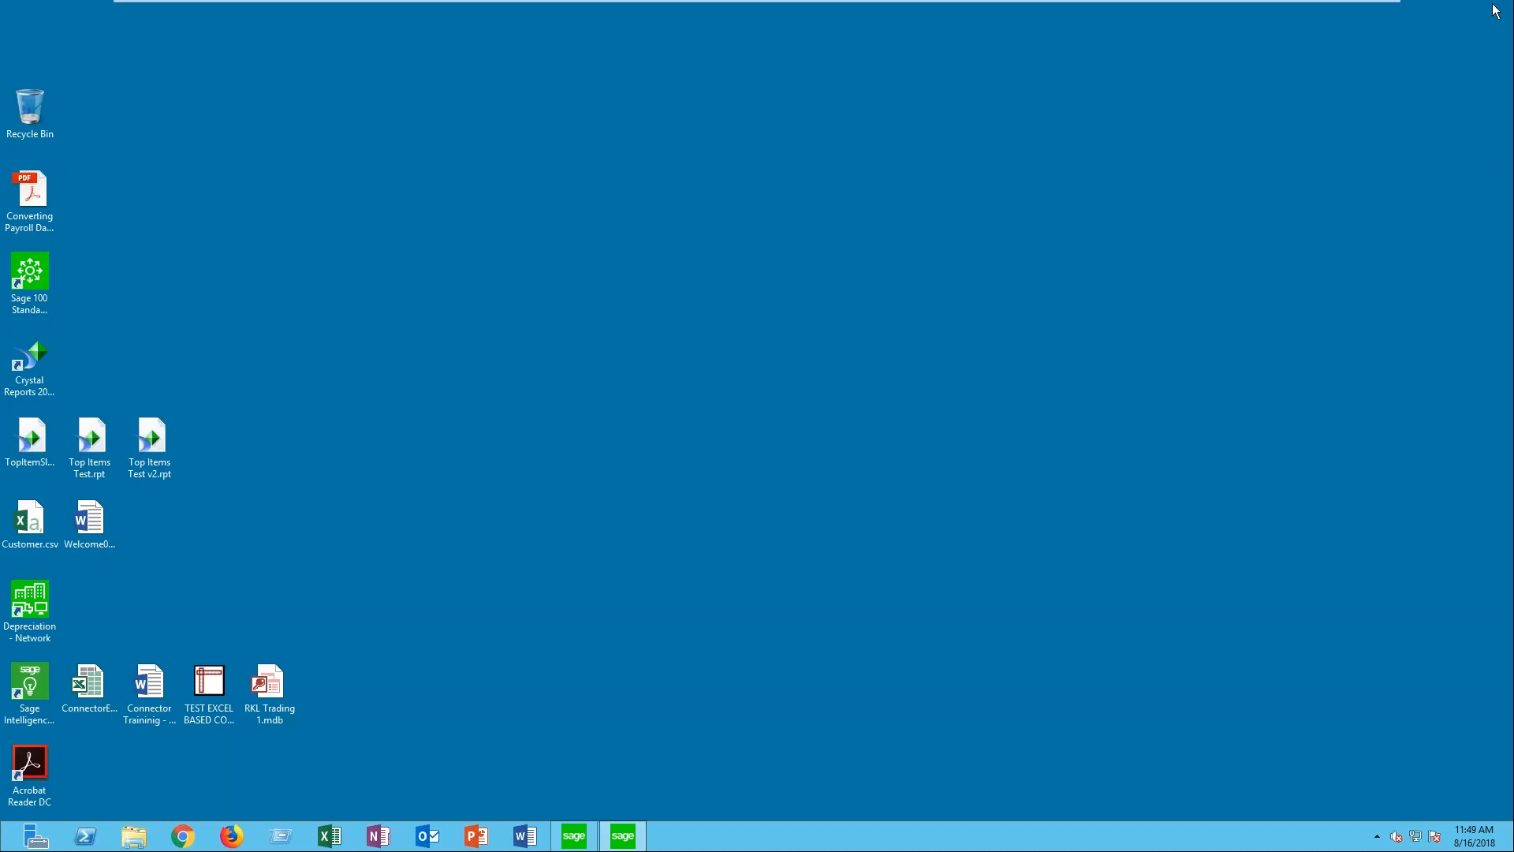
- Open the Customer Open Invoices View from the Explore tasks of the Accounts Receivable module in Sage 100
{"action": "left_click", "coordinate": [575, 836]}
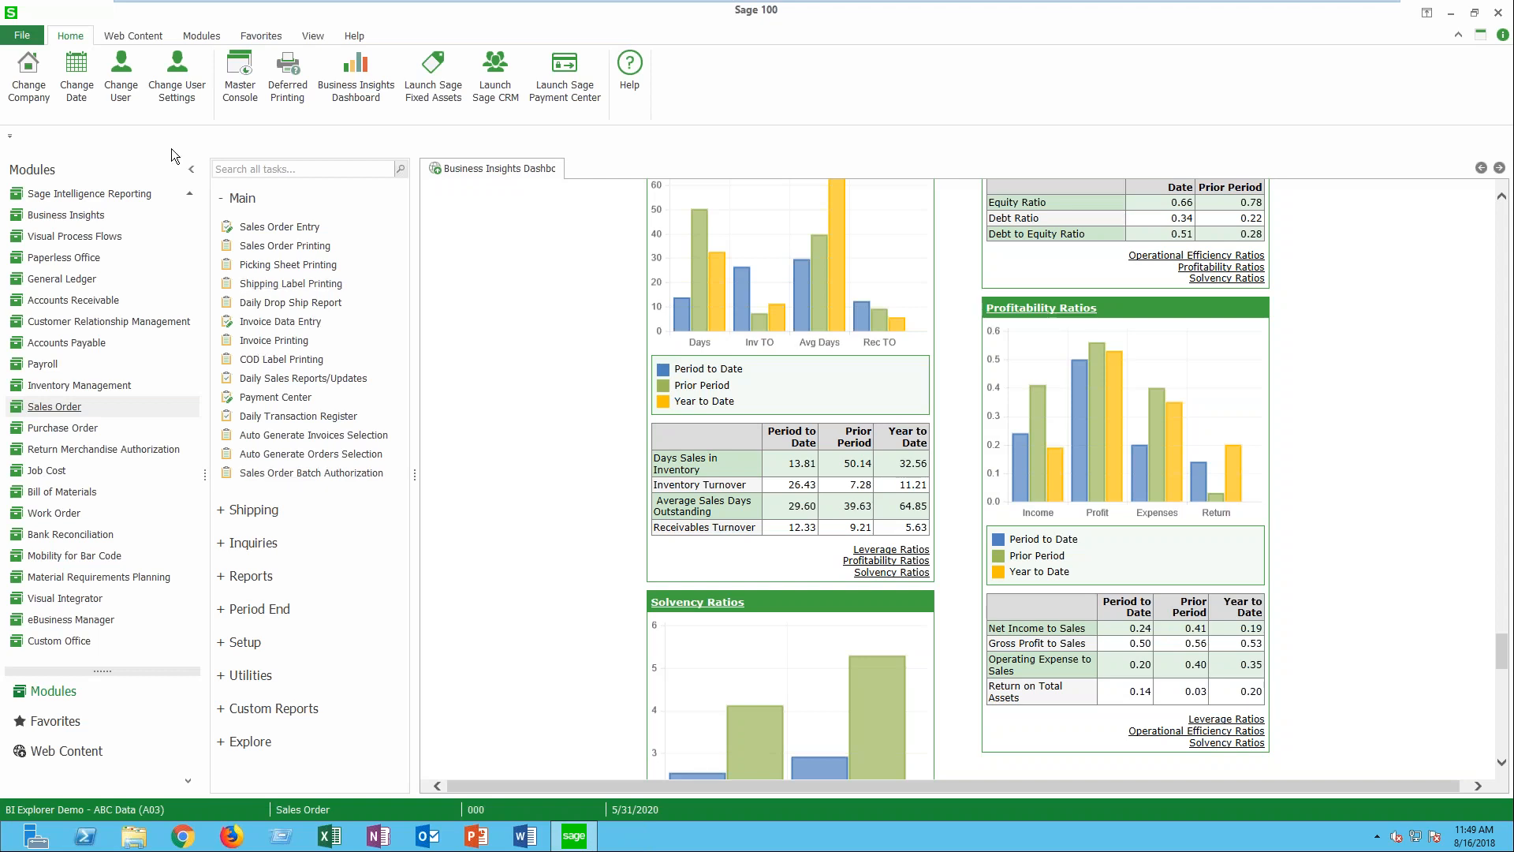
{"action": "left_click", "coordinate": [221, 198]}
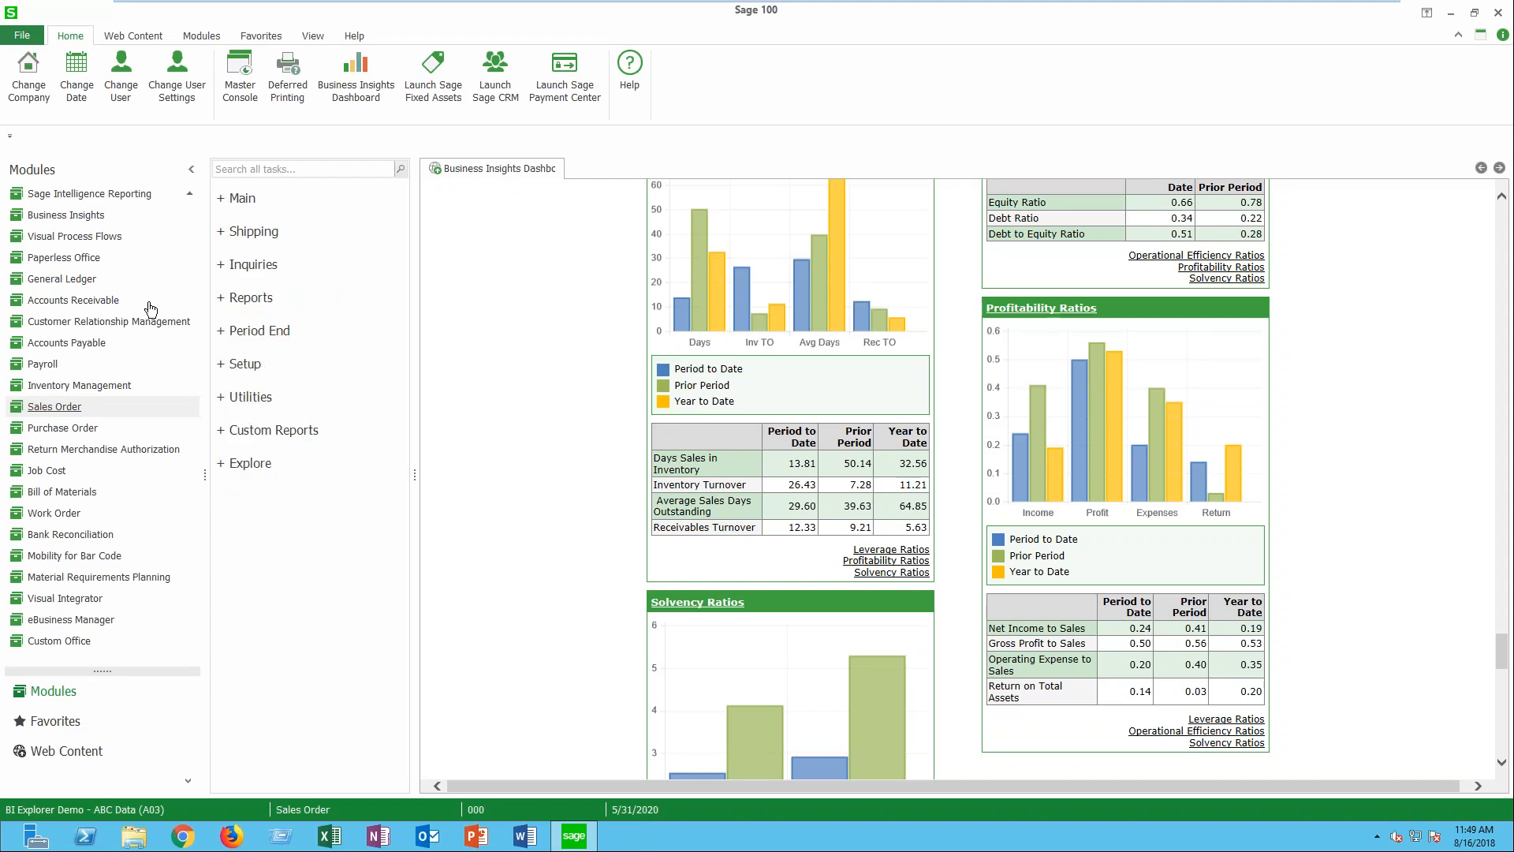
{"action": "left_click", "coordinate": [83, 301]}
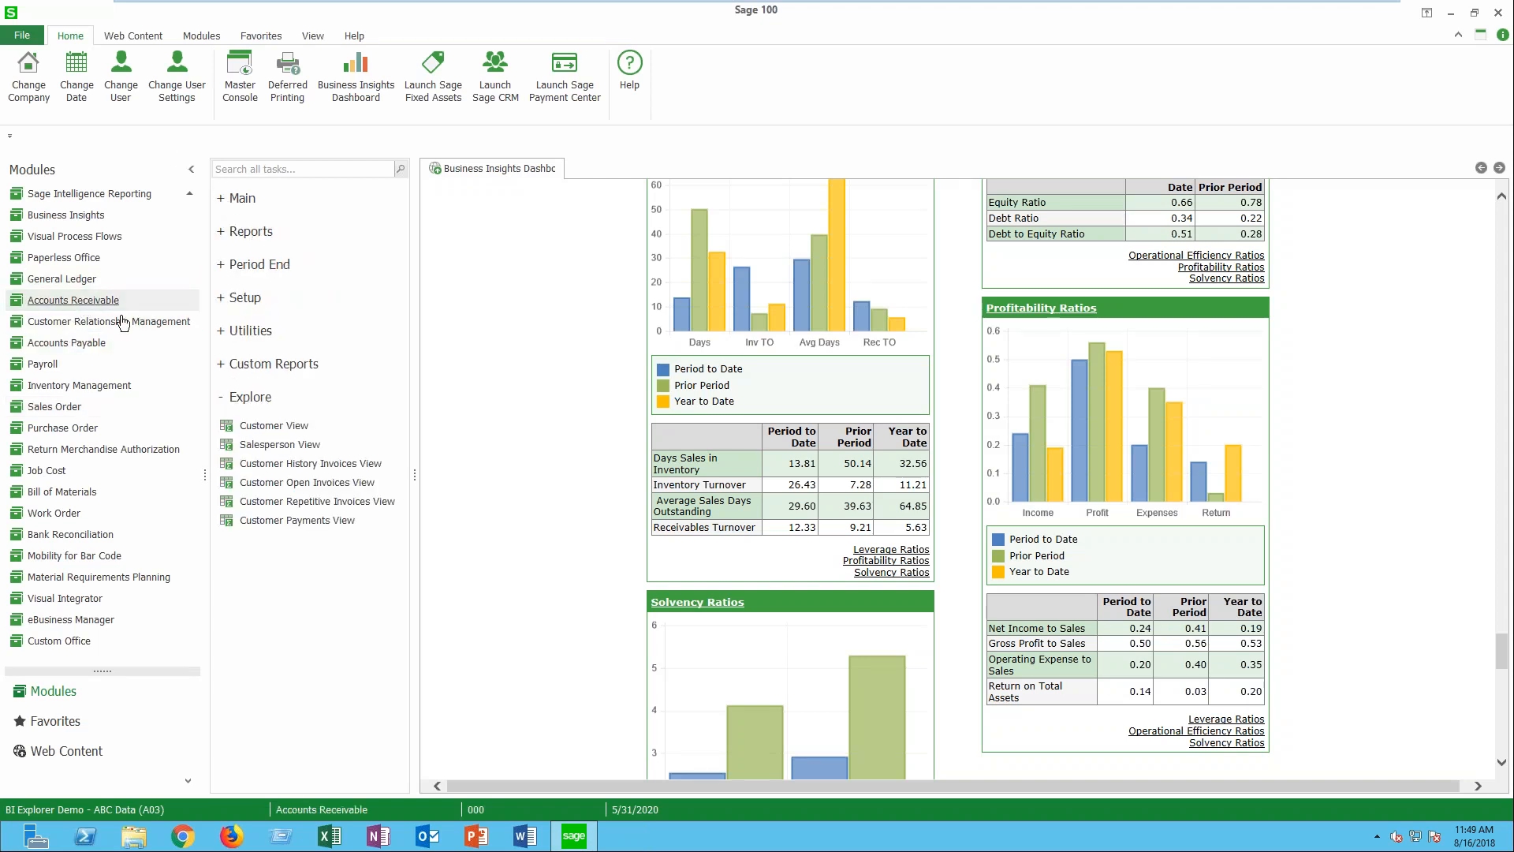
{"action": "left_click", "coordinate": [281, 484]}
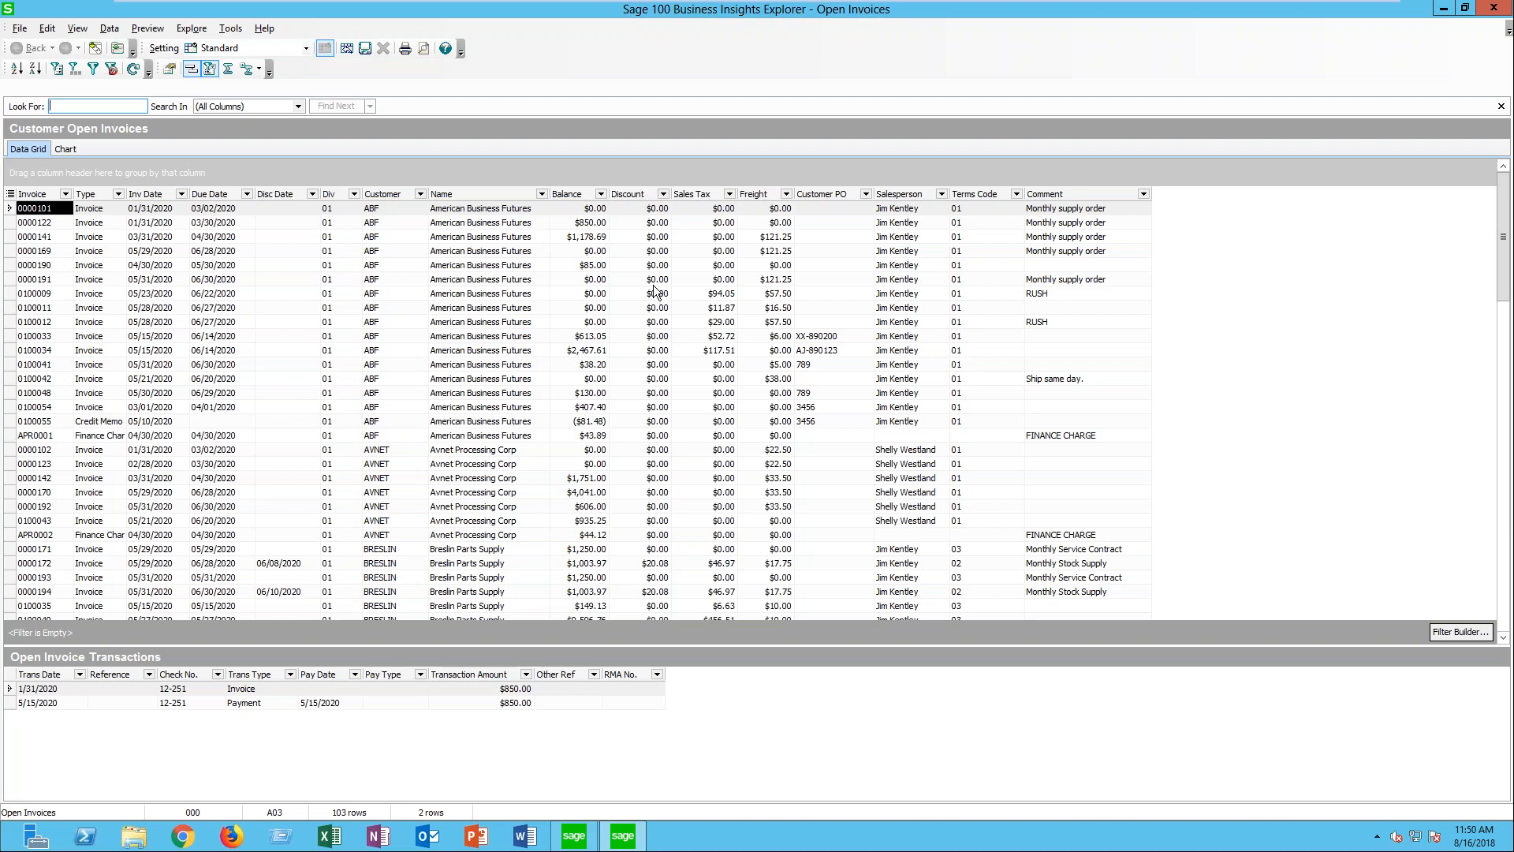
- Remove the Terms Code column from the Customer Open Invoices grid
{"action": "left_click", "coordinate": [980, 196]}
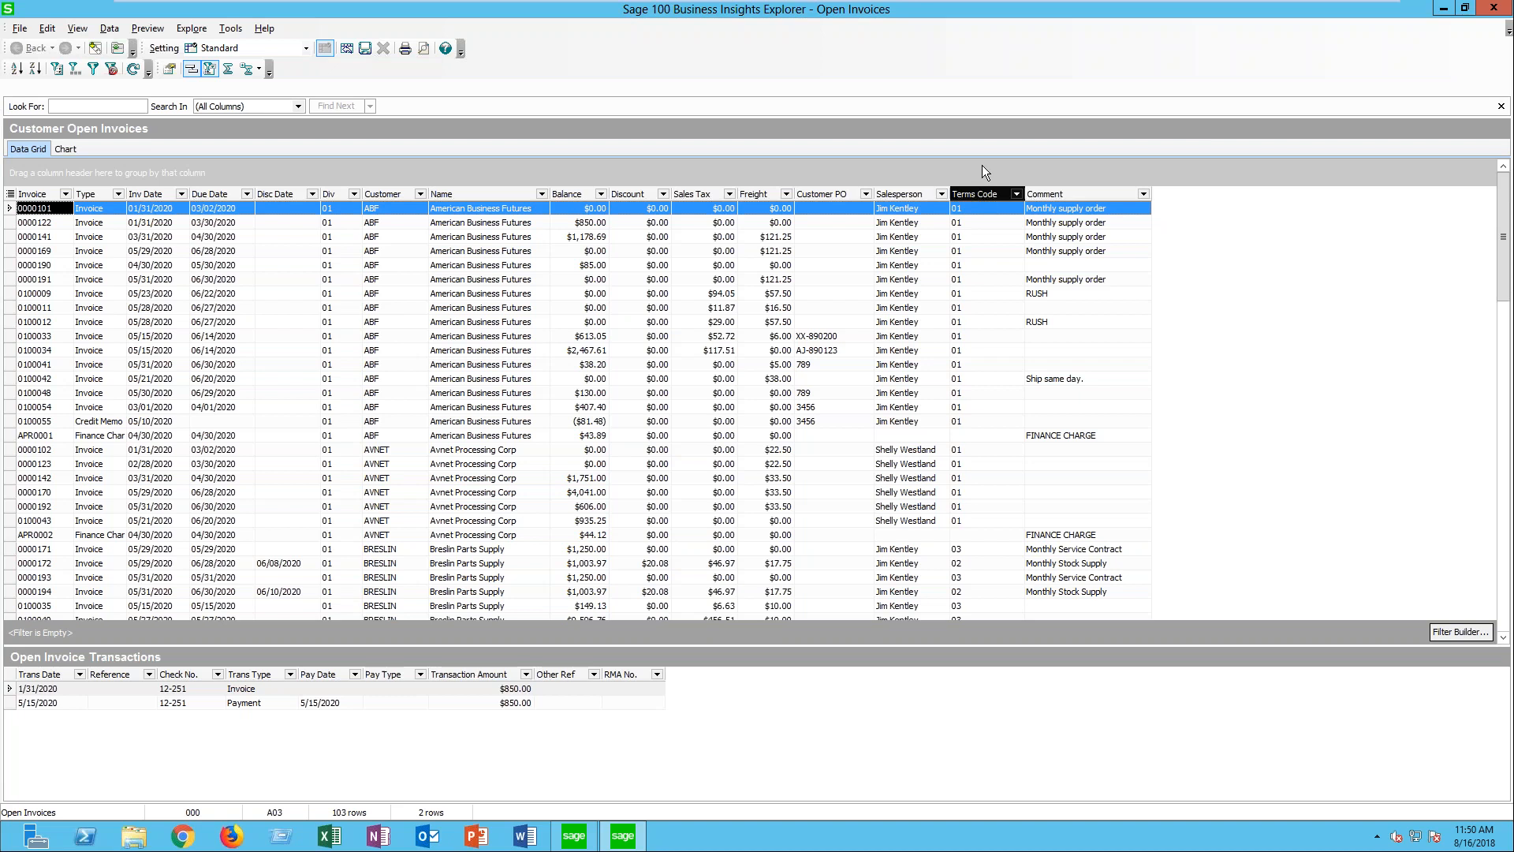
{"action": "mouse_move", "coordinate": [1072, 7]}
{"action": "left_click_drag", "start_coordinate": [1070, 1], "coordinate": [1069, 6]}
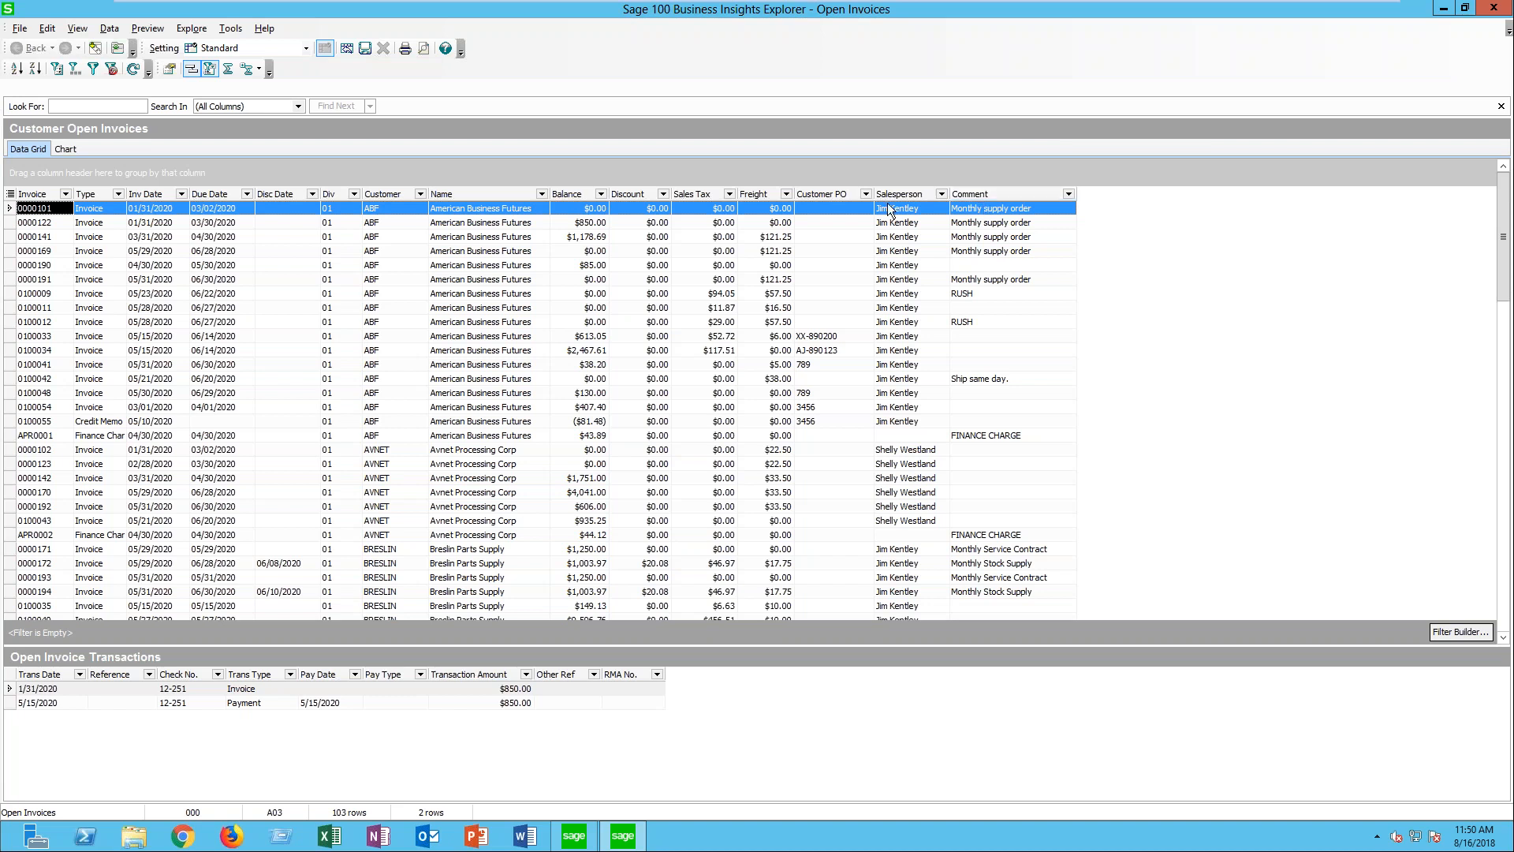
- Hide the Comment column of the open invoices in the Column Settings, show it again and accept the settings
{"action": "right_click", "coordinate": [754, 192]}
{"action": "left_click", "coordinate": [820, 291]}
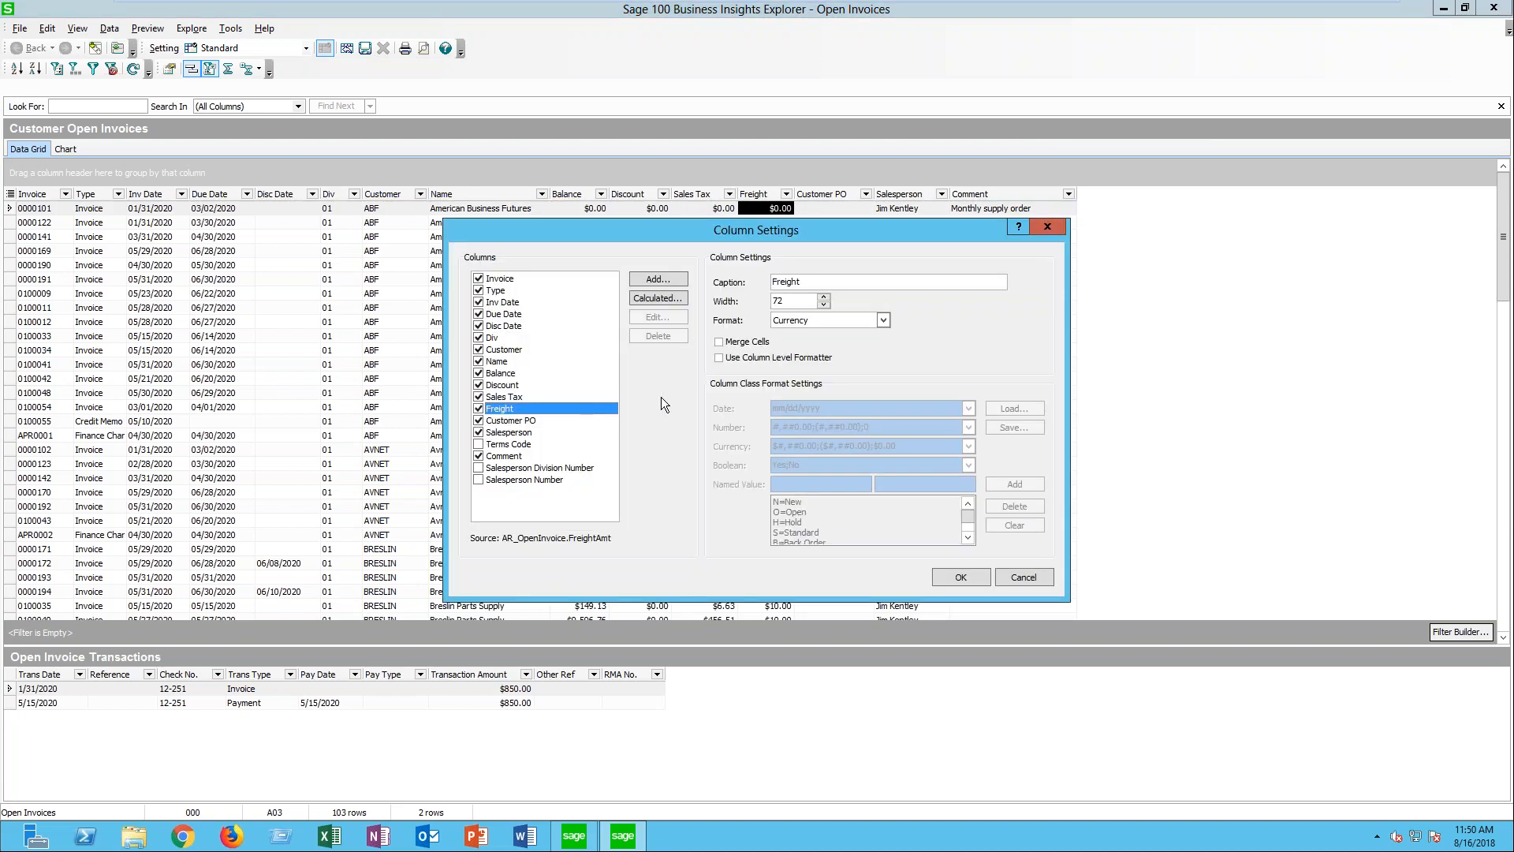
{"action": "left_click", "coordinate": [482, 458]}
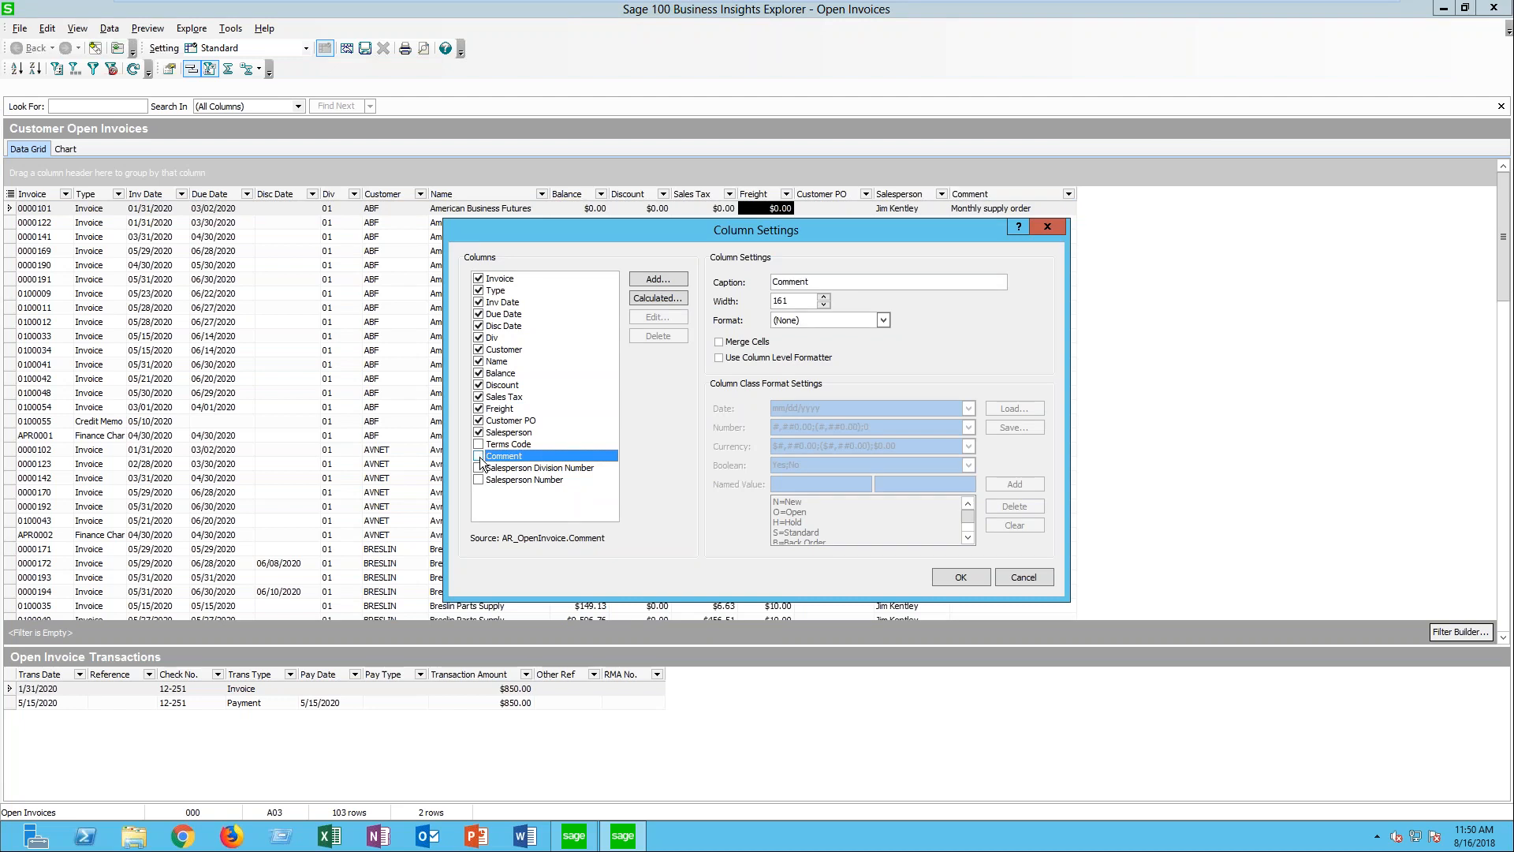
{"action": "left_click", "coordinate": [479, 457]}
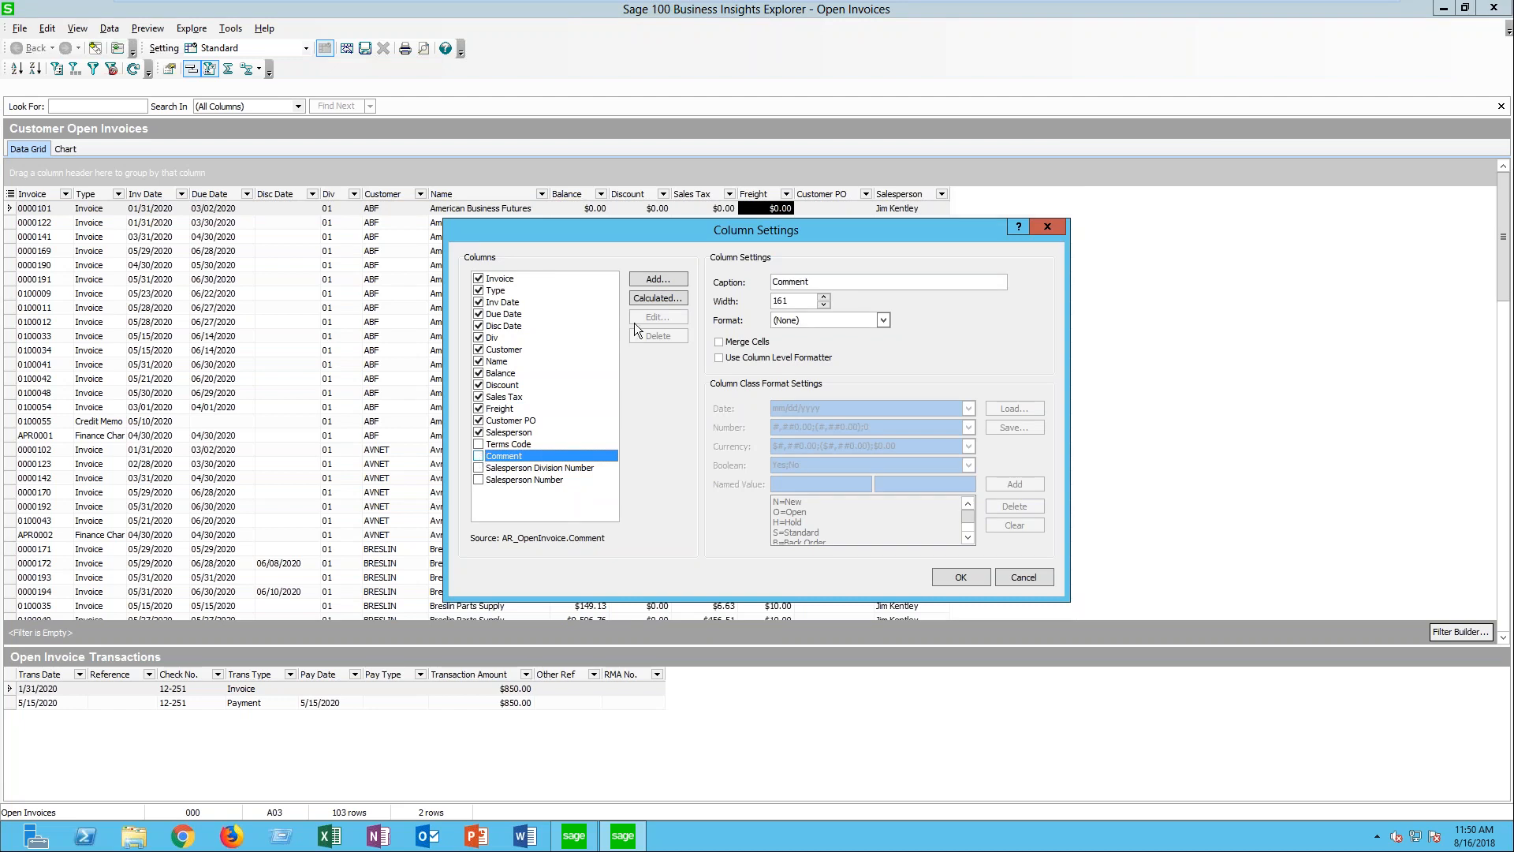
{"action": "left_click_drag", "start_coordinate": [669, 230], "coordinate": [727, 527]}
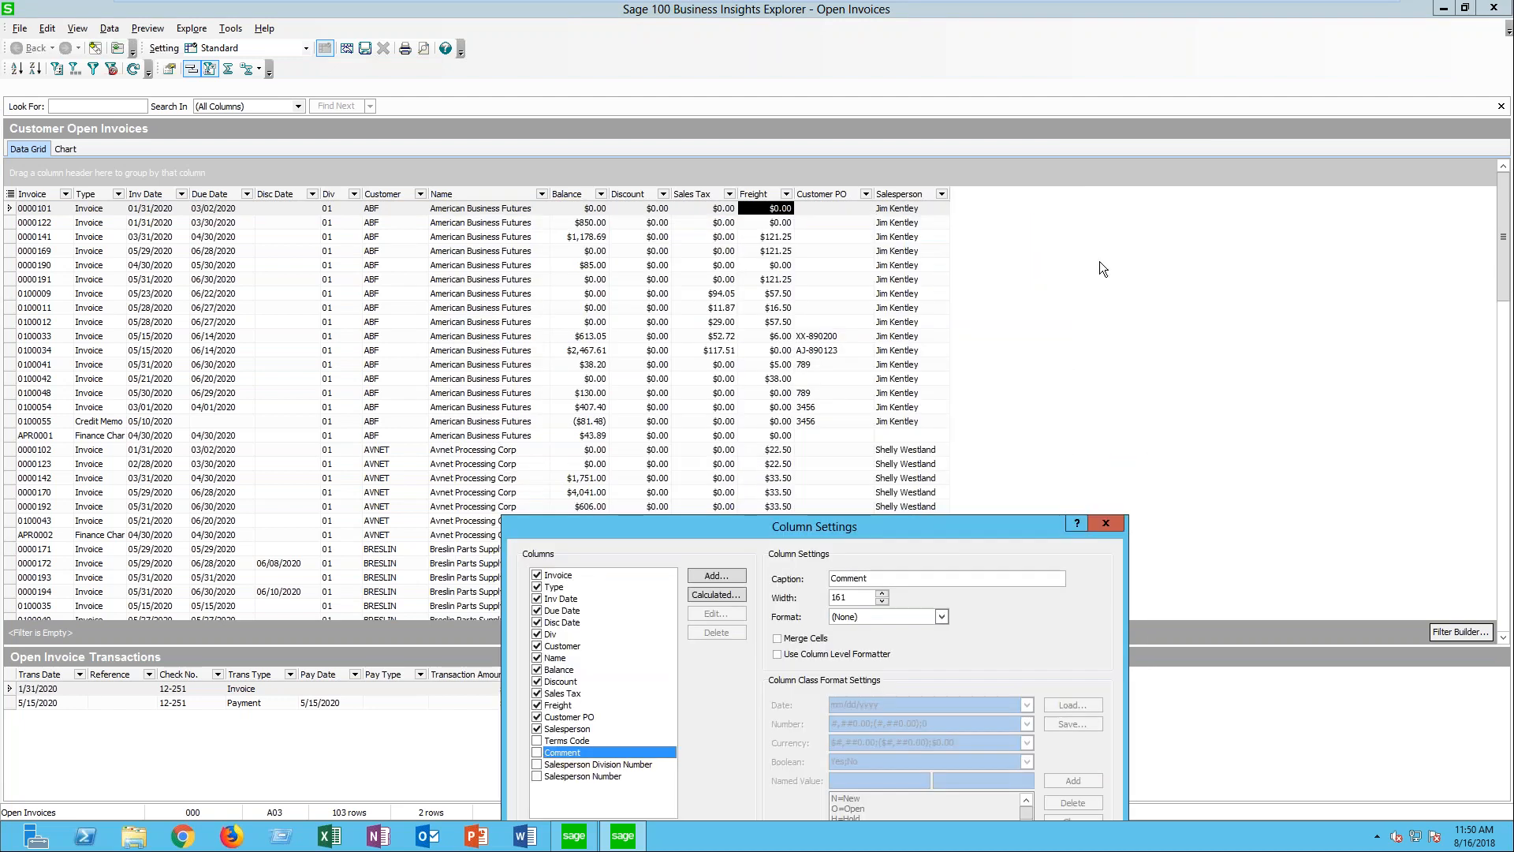
{"action": "left_click", "coordinate": [538, 753]}
{"action": "left_click_drag", "start_coordinate": [684, 528], "coordinate": [674, 162]}
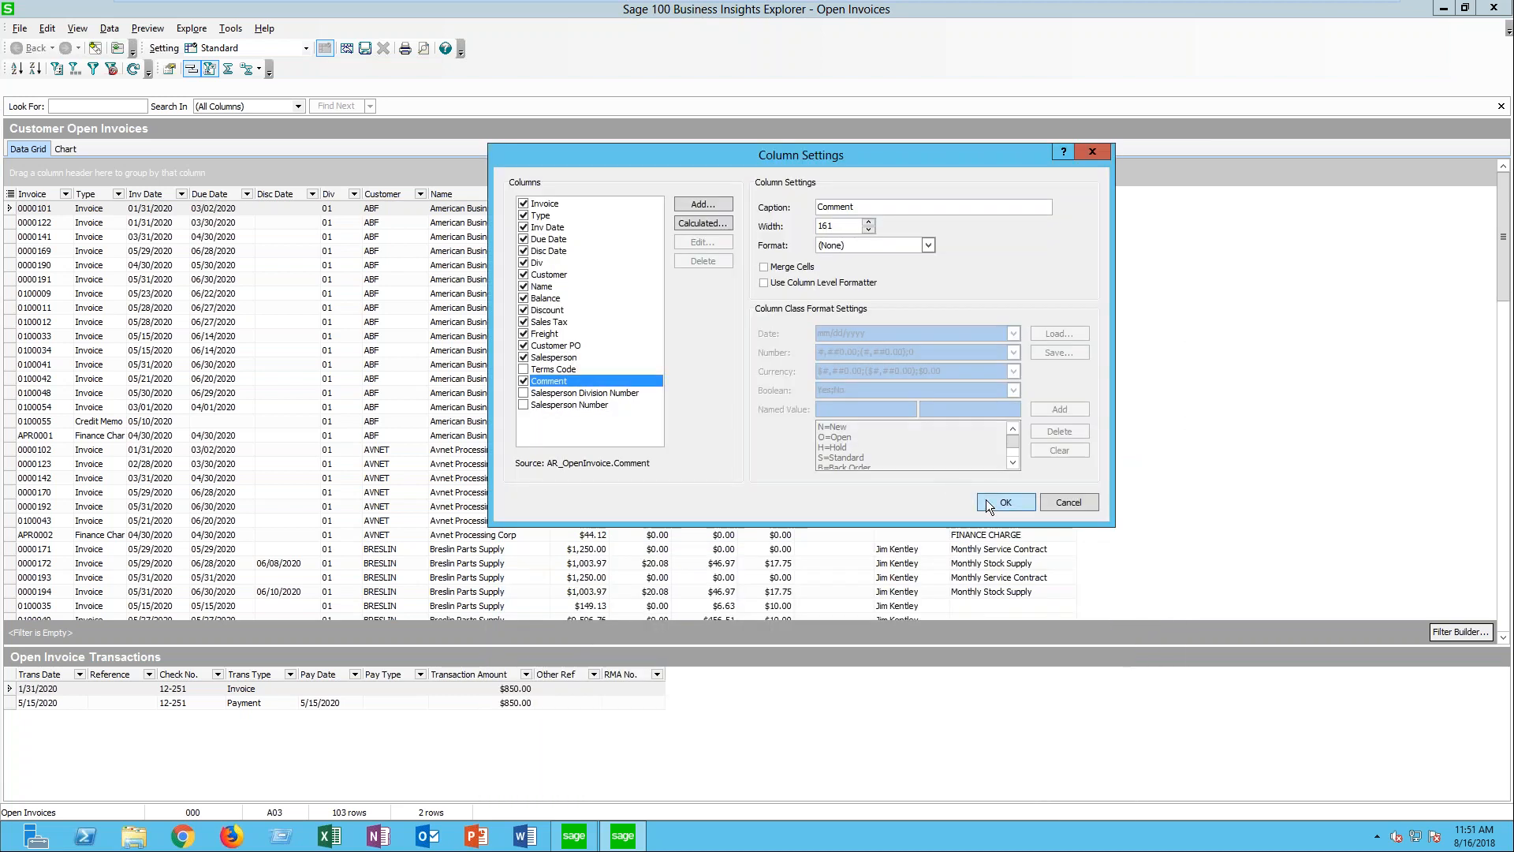
{"action": "left_click", "coordinate": [985, 499]}
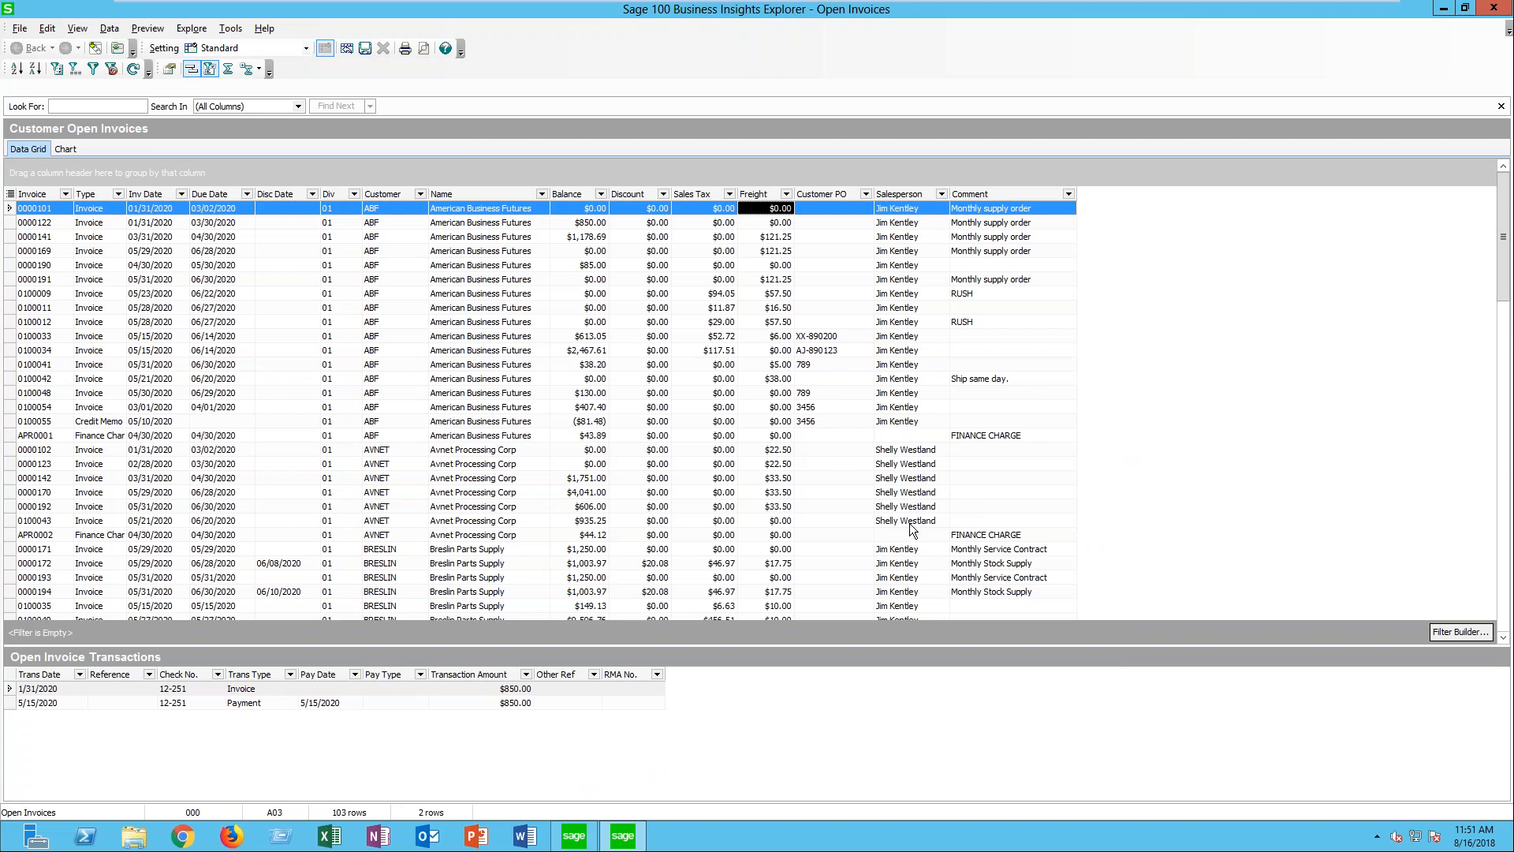
- Hide the Comment column of the Customer Open Invoices grid in the Column Settings
{"action": "left_click", "coordinate": [47, 28]}
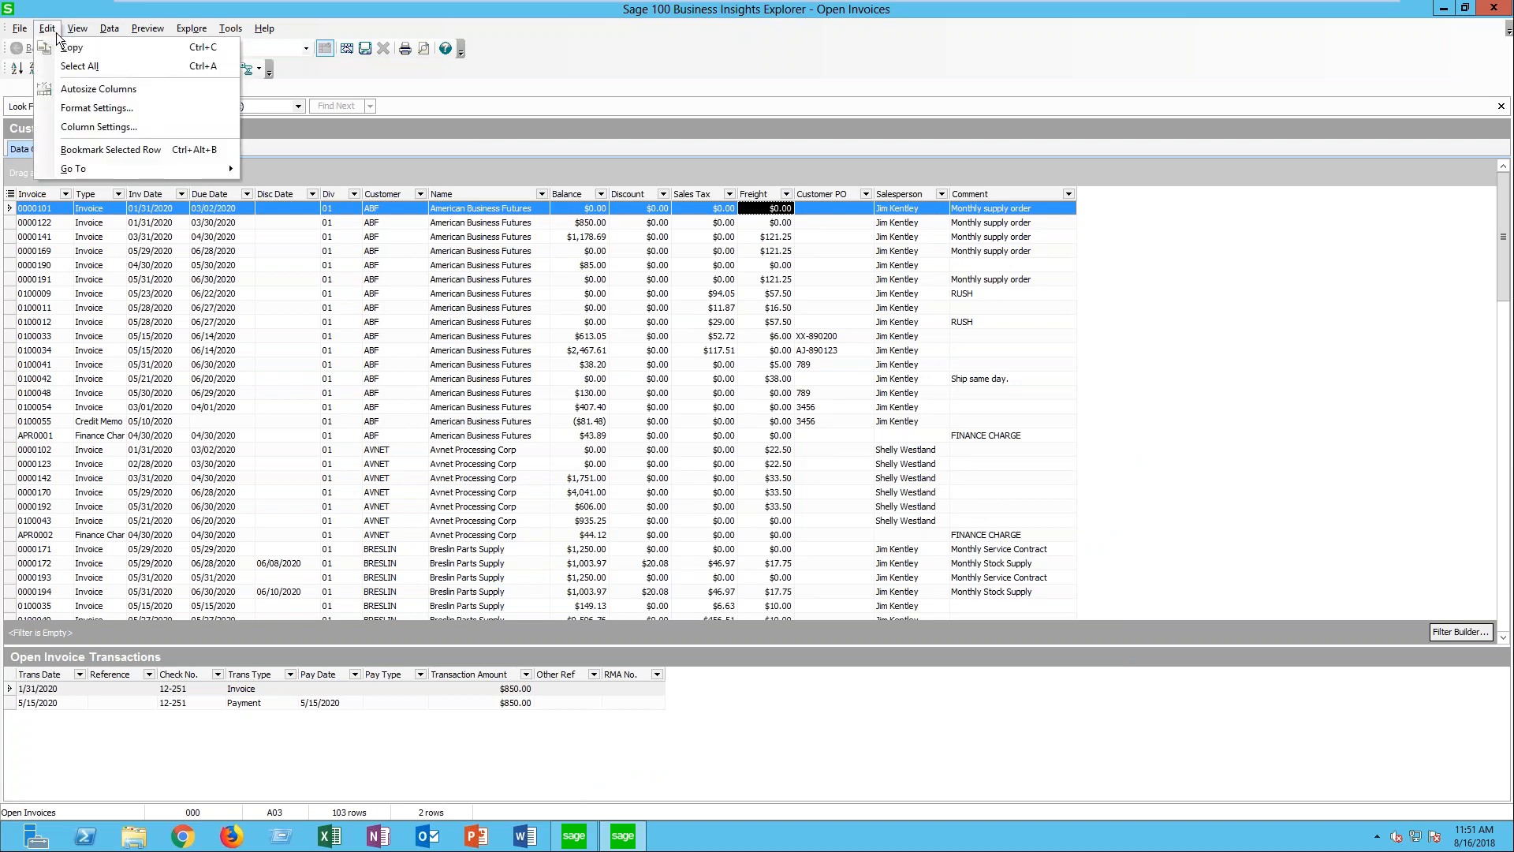
{"action": "left_click", "coordinate": [99, 127]}
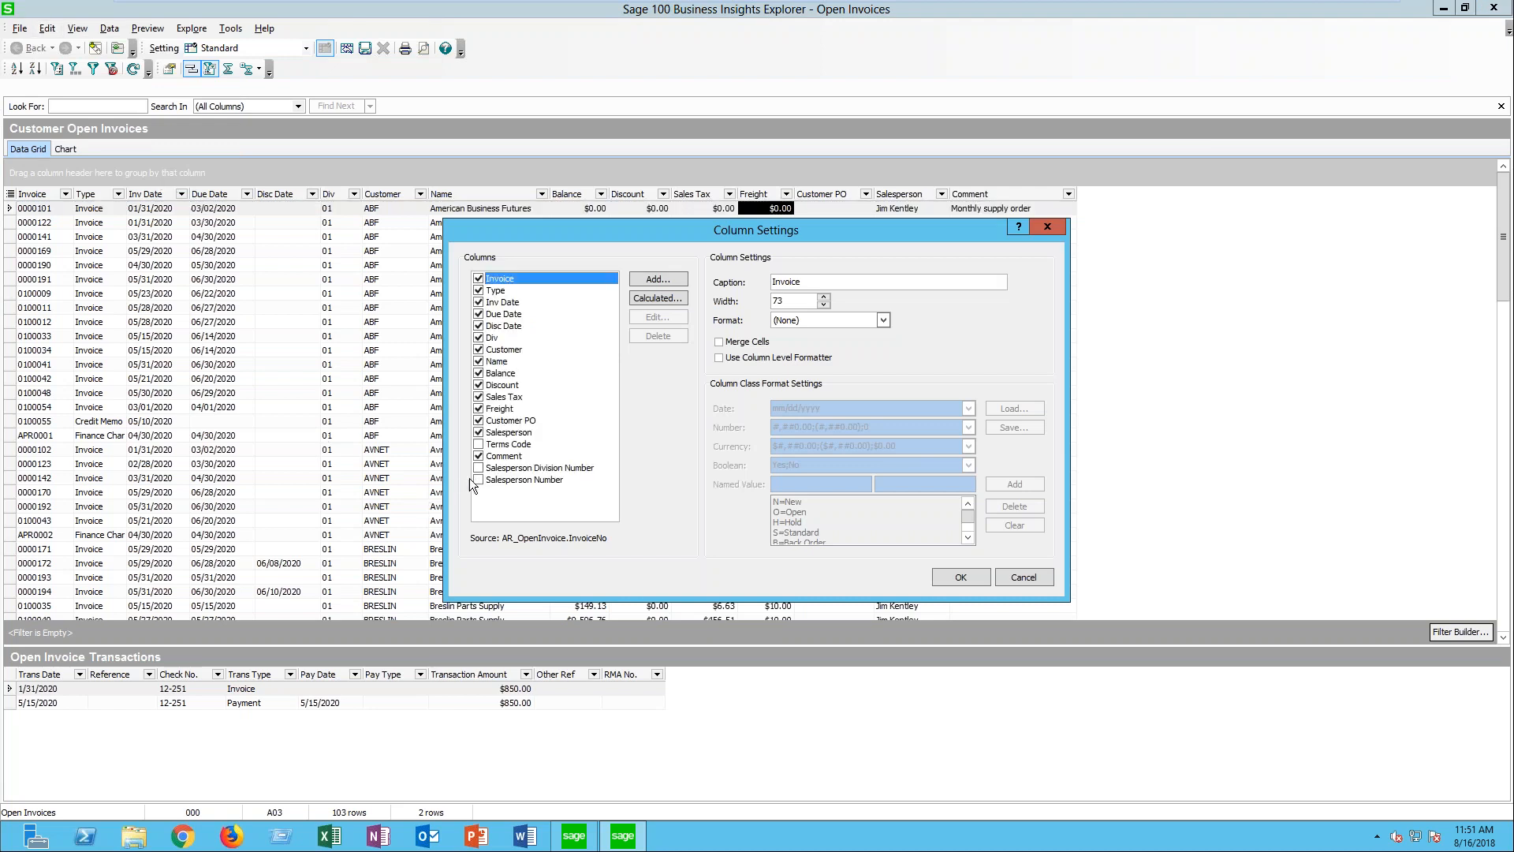
{"action": "left_click", "coordinate": [477, 456]}
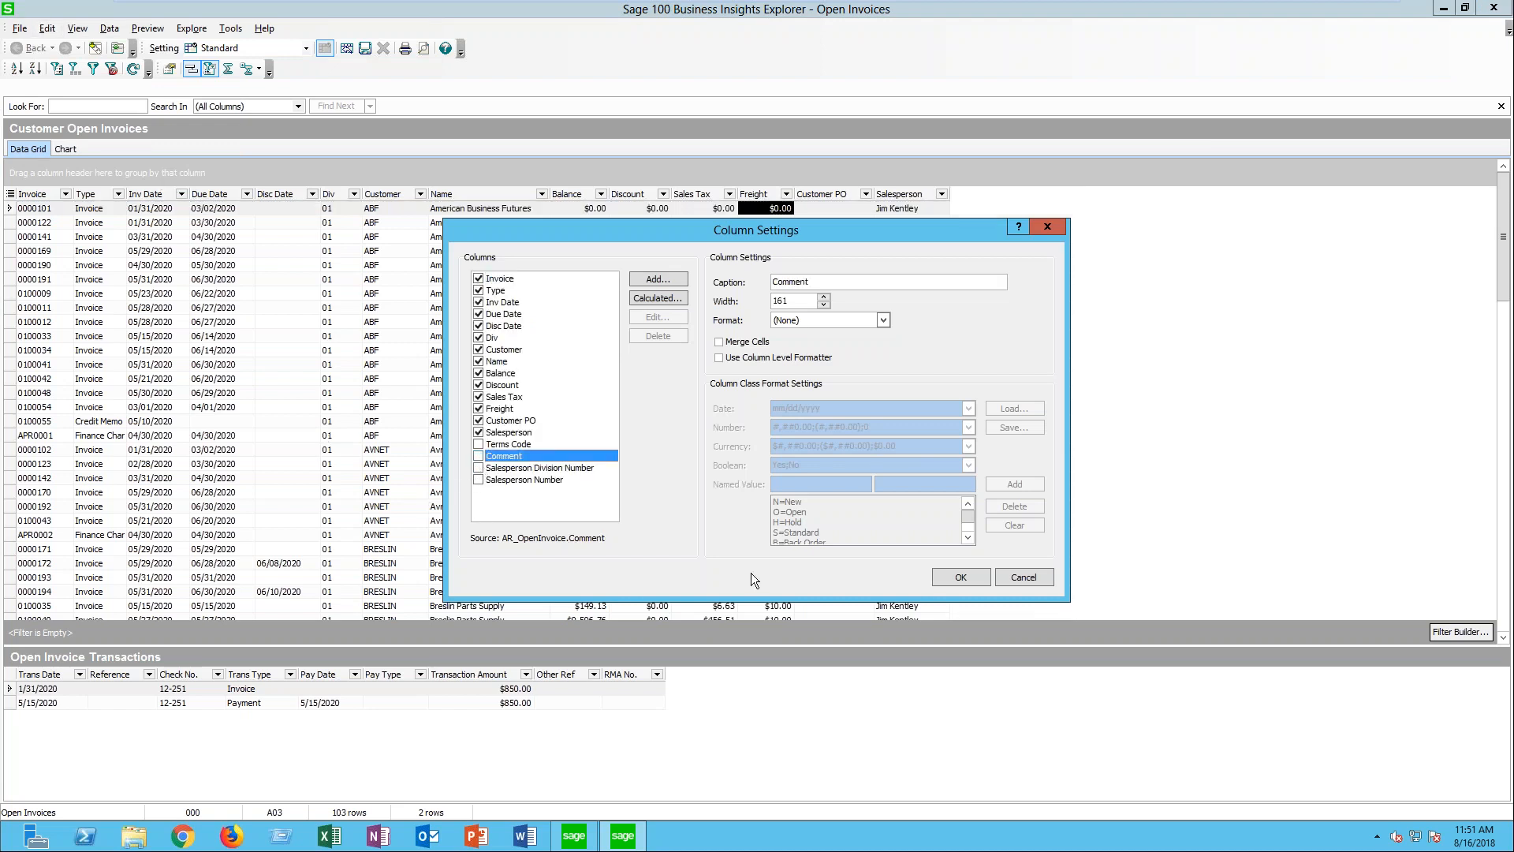
{"action": "left_click", "coordinate": [973, 583]}
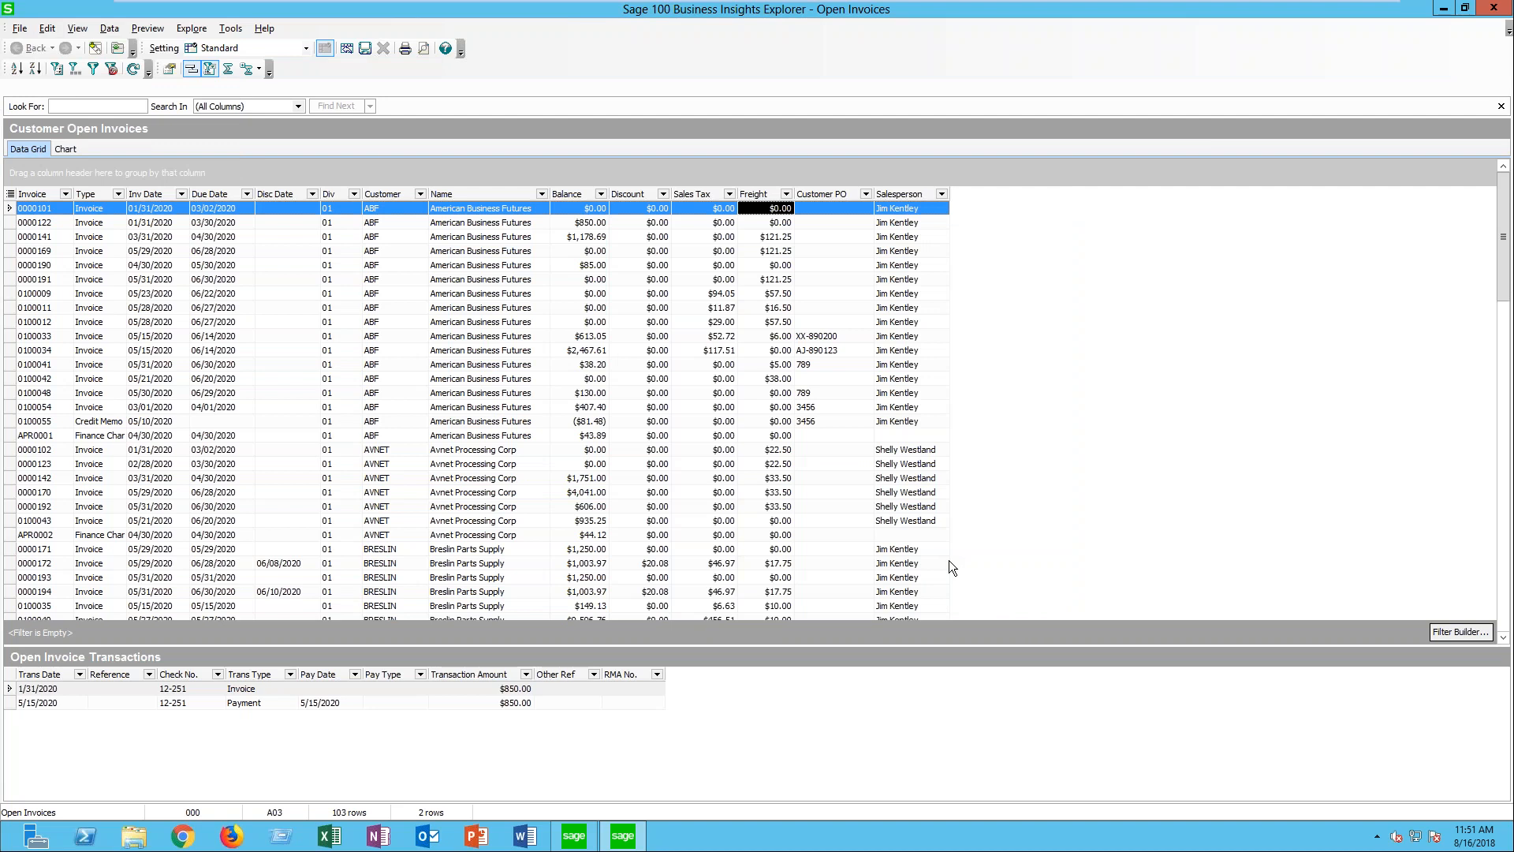
- Open the Column Settings for the Customer PO column and close them without changes
{"action": "right_click", "coordinate": [821, 194]}
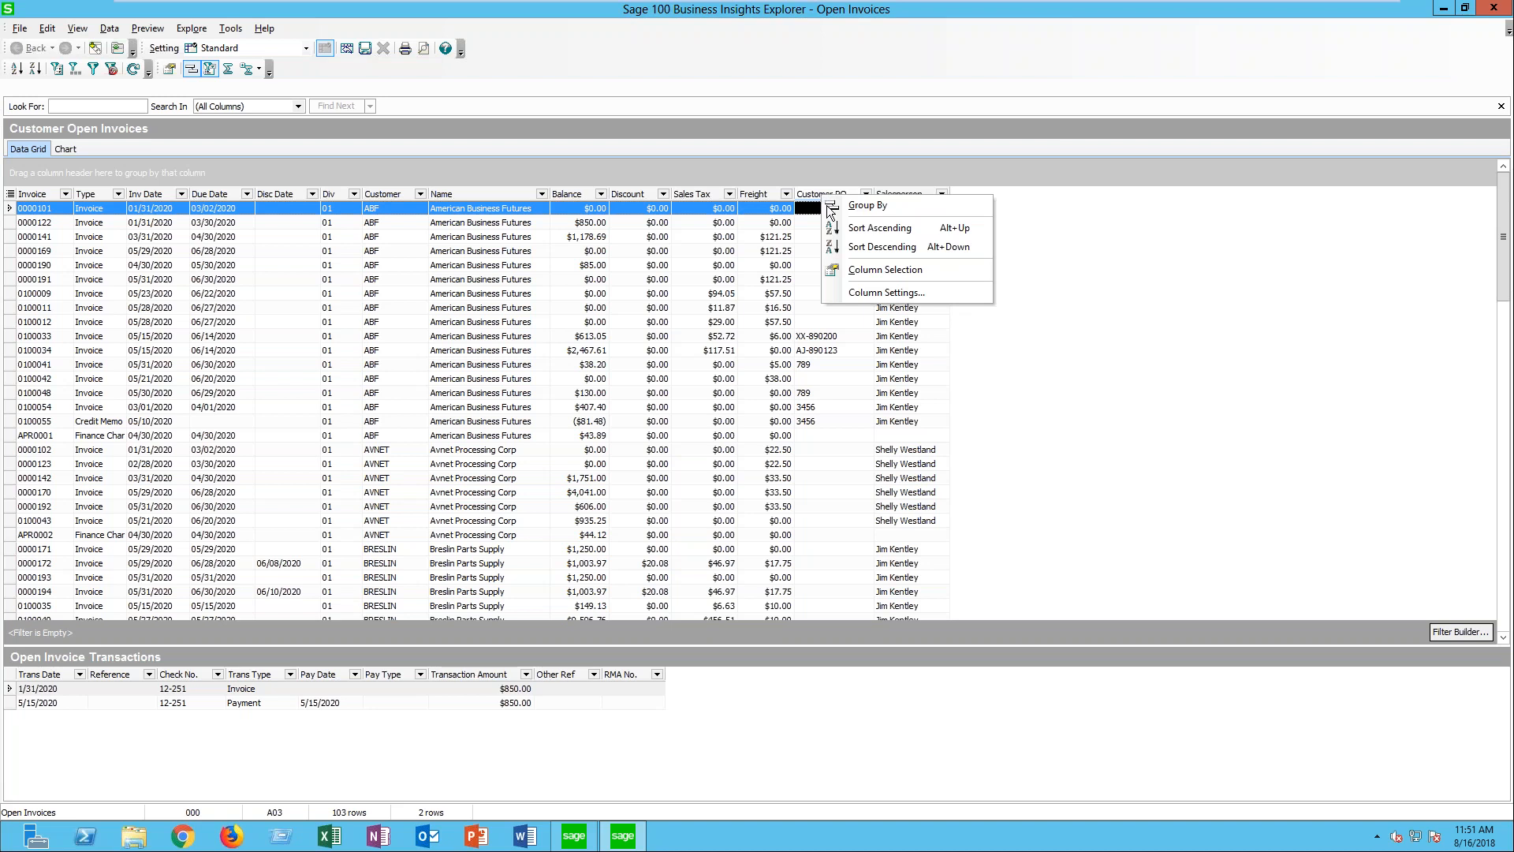
{"action": "left_click", "coordinate": [886, 292]}
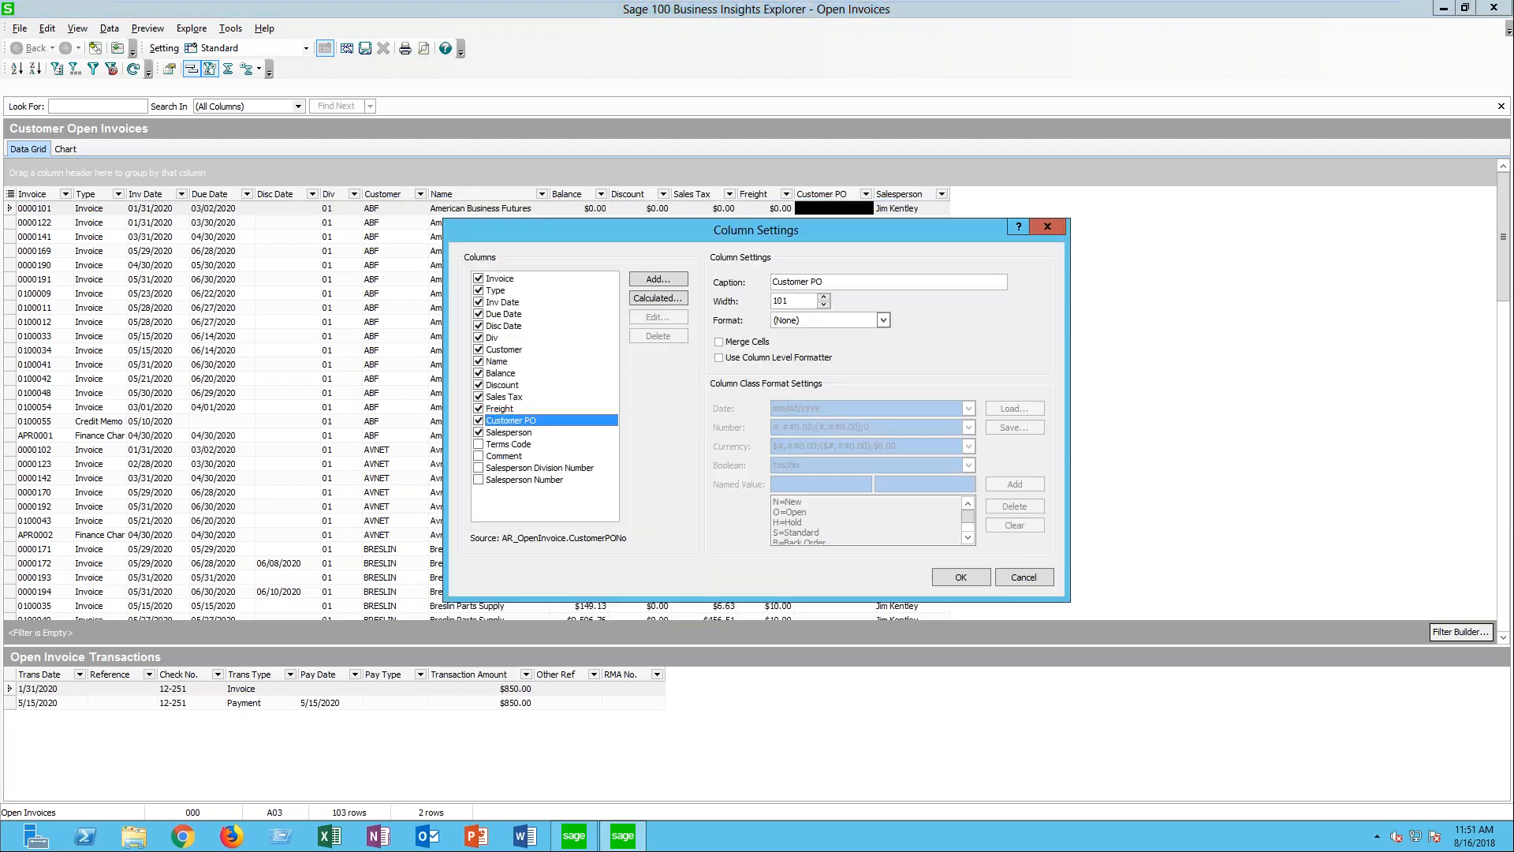
{"action": "left_click", "coordinate": [1047, 226]}
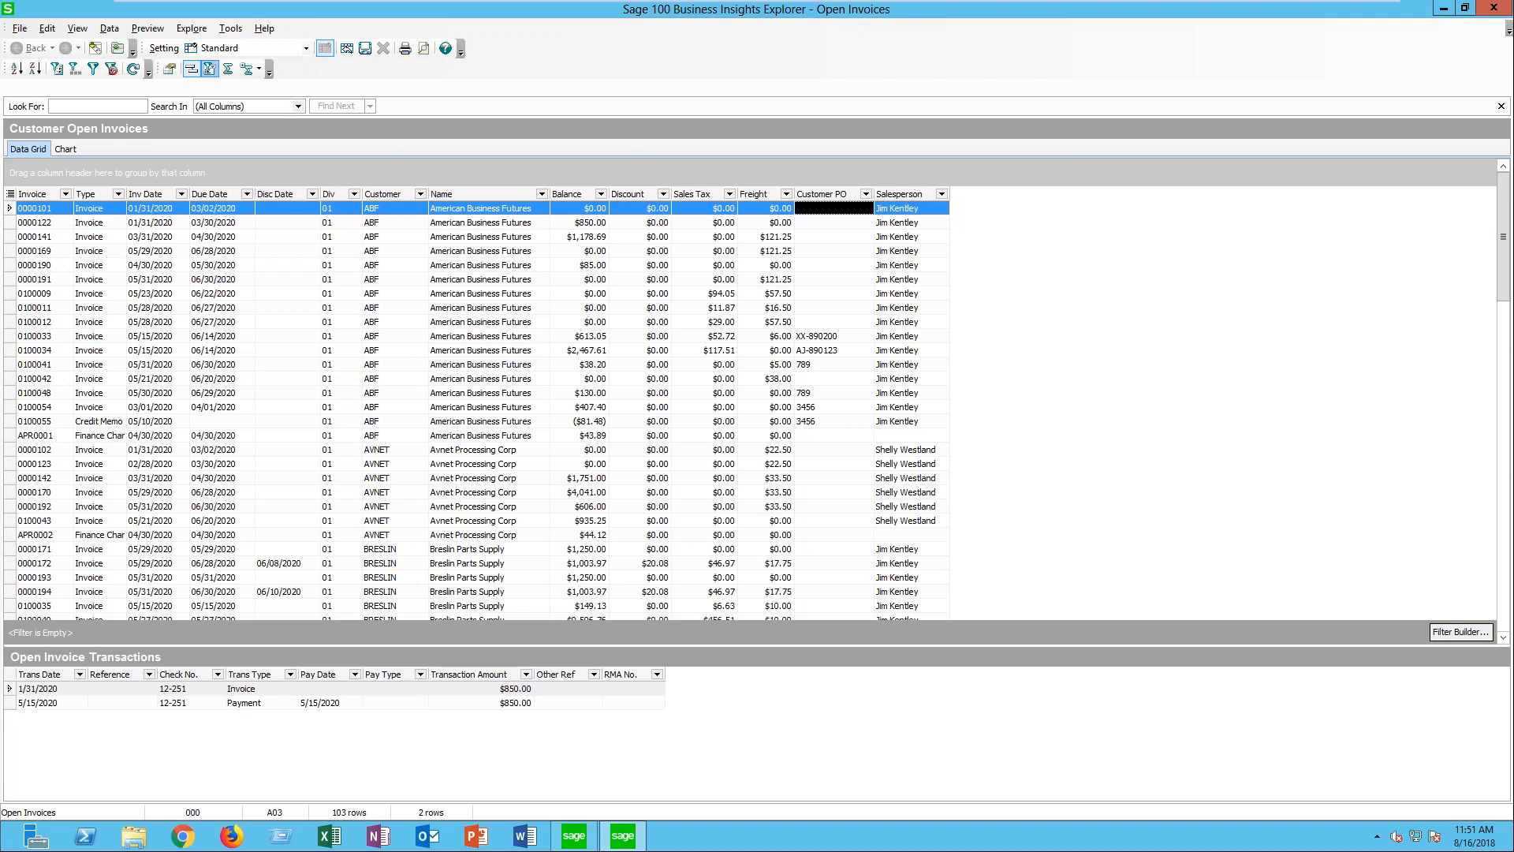
- Start adding a column in the Column Settings of the open invoices and expand the AR_Customer data source
{"action": "left_click", "coordinate": [46, 28]}
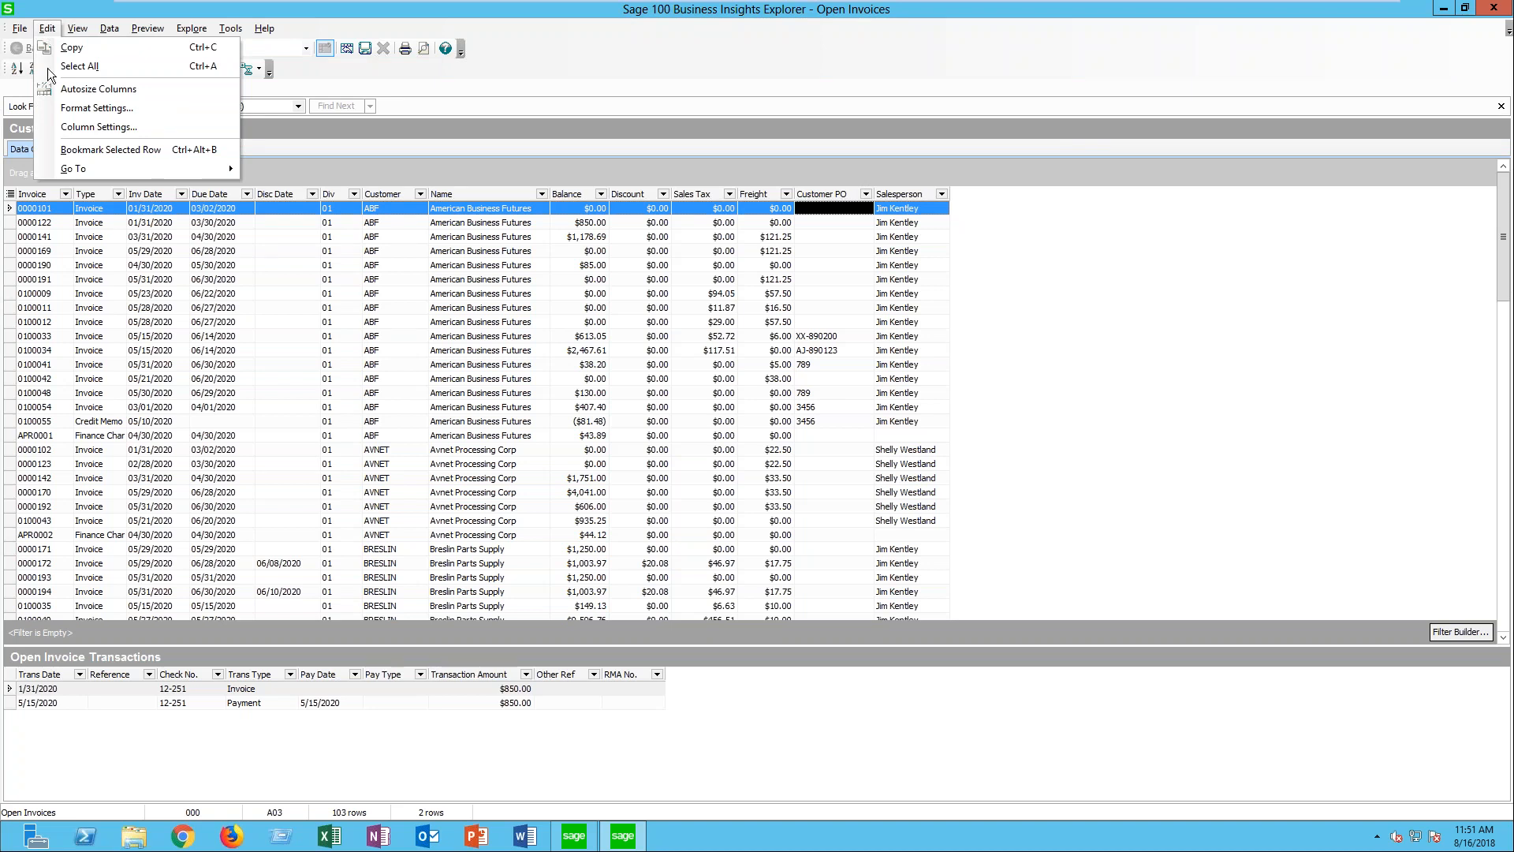
{"action": "left_click", "coordinate": [96, 107]}
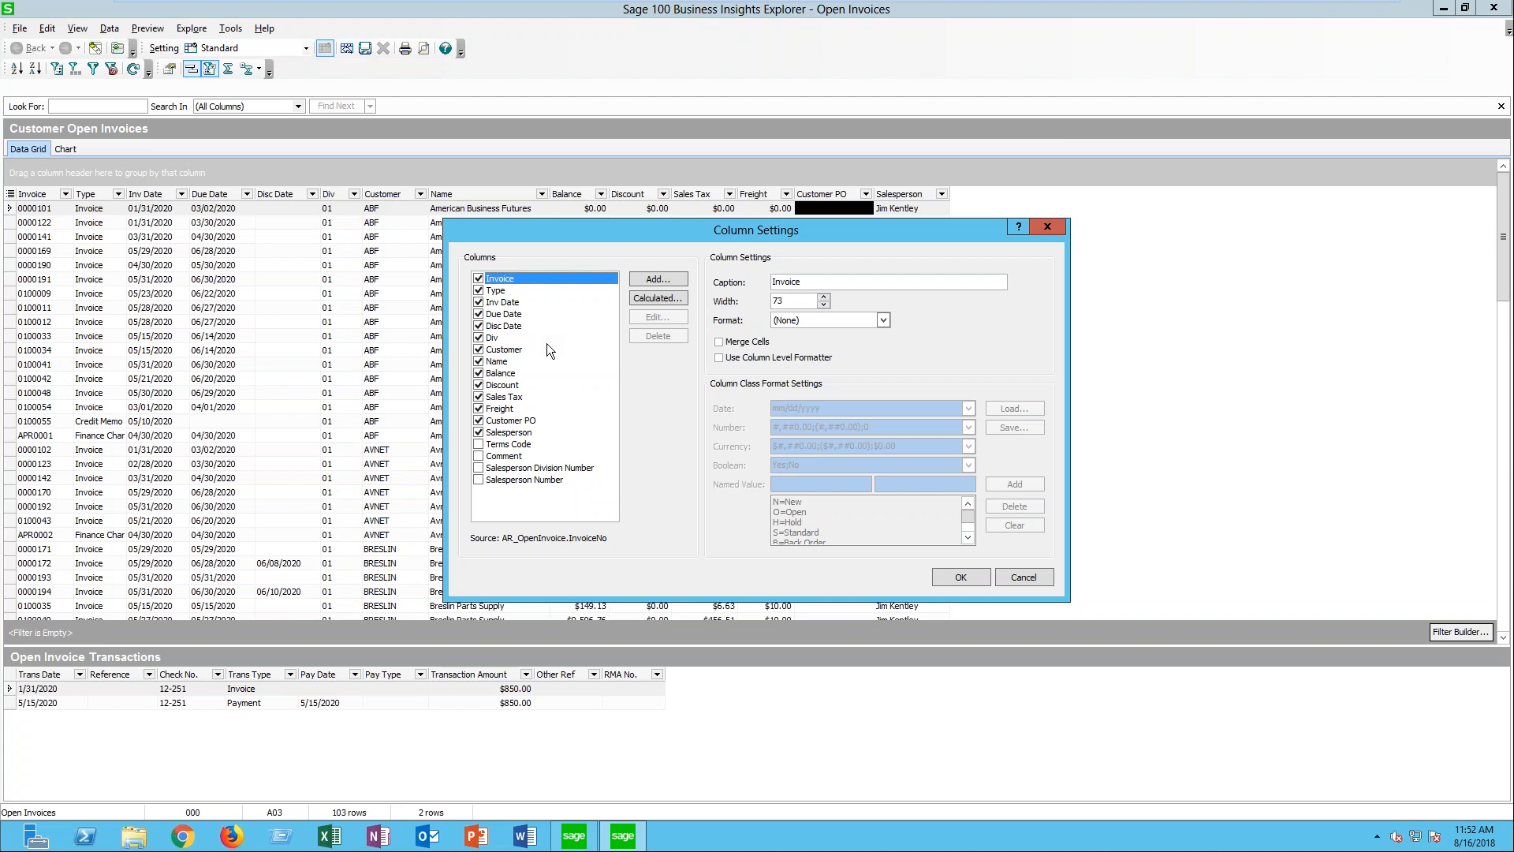
{"action": "left_click", "coordinate": [657, 278]}
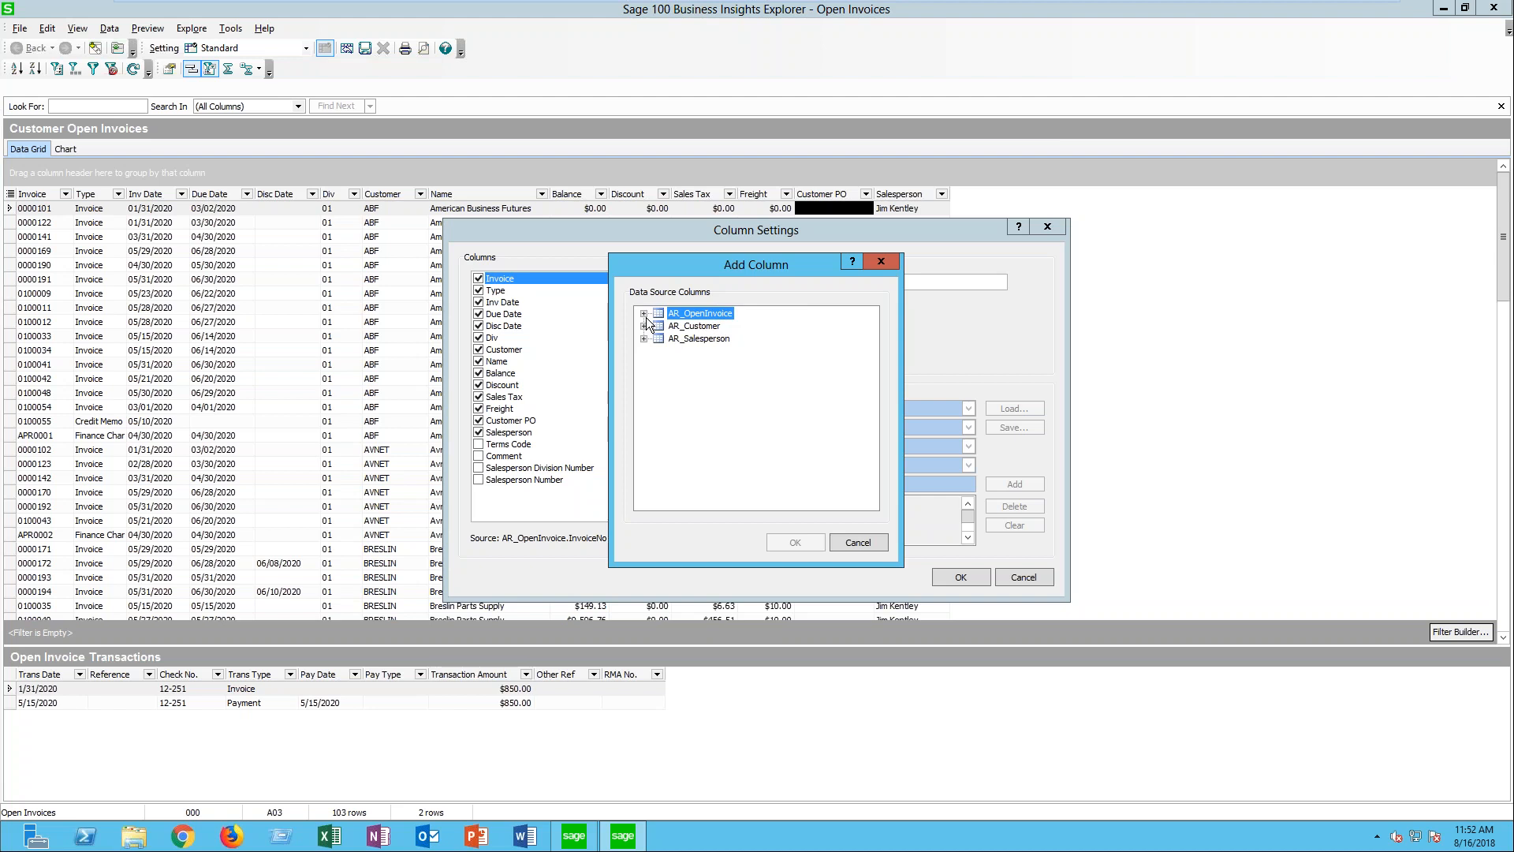
{"action": "left_click", "coordinate": [679, 327]}
{"action": "left_click", "coordinate": [644, 326]}
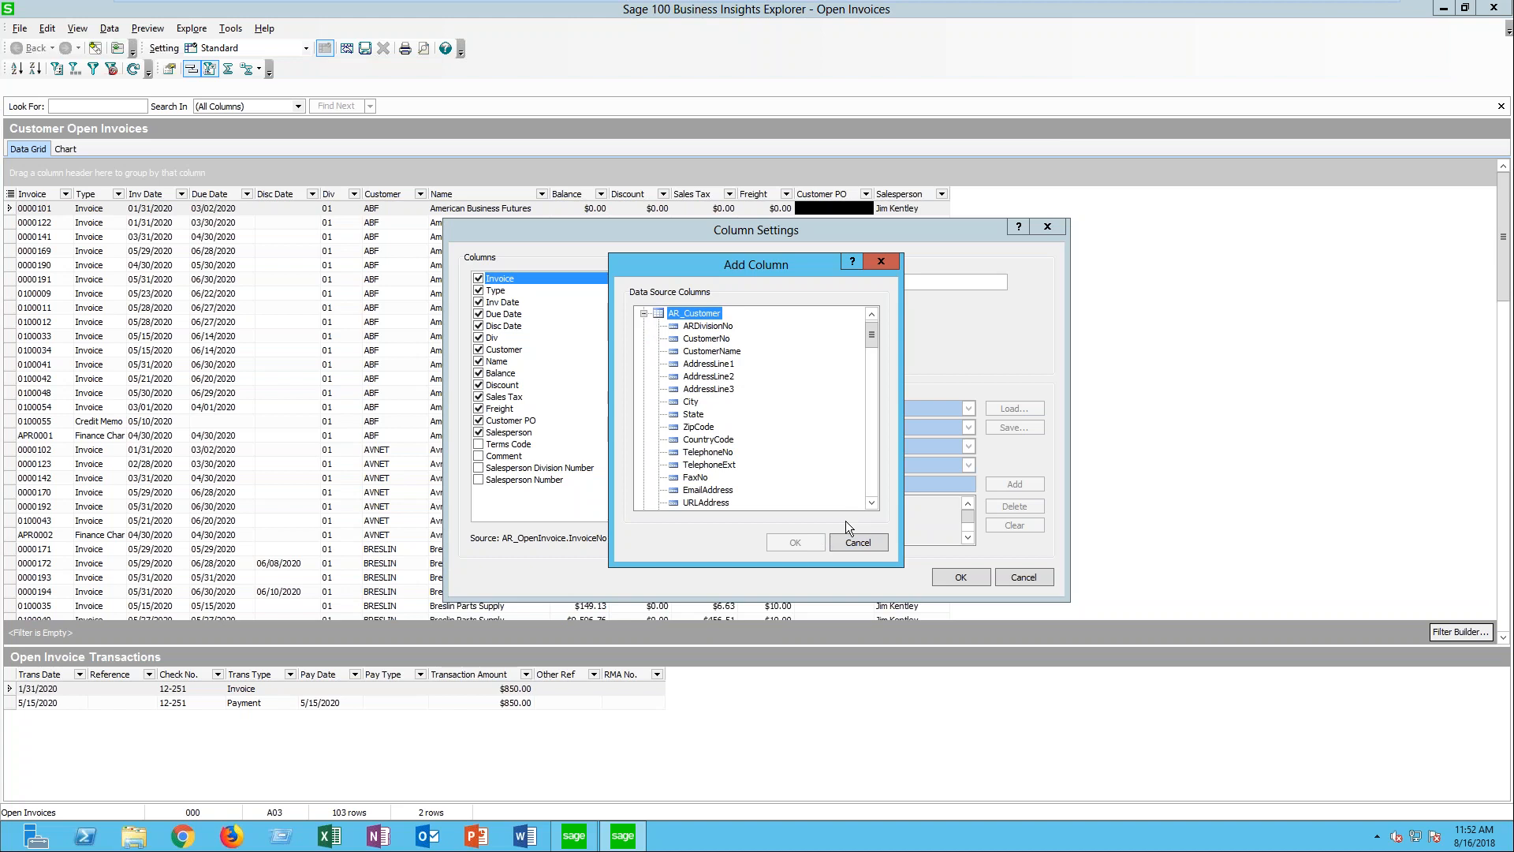
- Add the DateLastPayment column from AR_Customer to the Customer Open Invoices grid and accept the column settings
{"action": "left_click", "coordinate": [872, 503]}
{"action": "left_click", "coordinate": [872, 503]}
{"action": "left_click", "coordinate": [872, 502]}
{"action": "left_click", "coordinate": [872, 503]}
{"action": "left_click", "coordinate": [872, 503]}
{"action": "left_click", "coordinate": [872, 502]}
{"action": "left_click", "coordinate": [872, 503]}
{"action": "left_click", "coordinate": [873, 502]}
{"action": "left_click", "coordinate": [872, 502]}
{"action": "left_click", "coordinate": [873, 502]}
{"action": "left_click", "coordinate": [872, 502]}
{"action": "left_click", "coordinate": [873, 502]}
{"action": "left_click", "coordinate": [872, 502]}
{"action": "left_click", "coordinate": [872, 503]}
{"action": "left_click", "coordinate": [872, 503]}
{"action": "left_click", "coordinate": [872, 502]}
{"action": "left_click", "coordinate": [872, 503]}
{"action": "left_click", "coordinate": [872, 502]}
{"action": "left_click", "coordinate": [872, 502]}
{"action": "left_click", "coordinate": [872, 503]}
{"action": "left_click", "coordinate": [872, 502]}
{"action": "left_click", "coordinate": [872, 502]}
{"action": "left_click", "coordinate": [872, 502]}
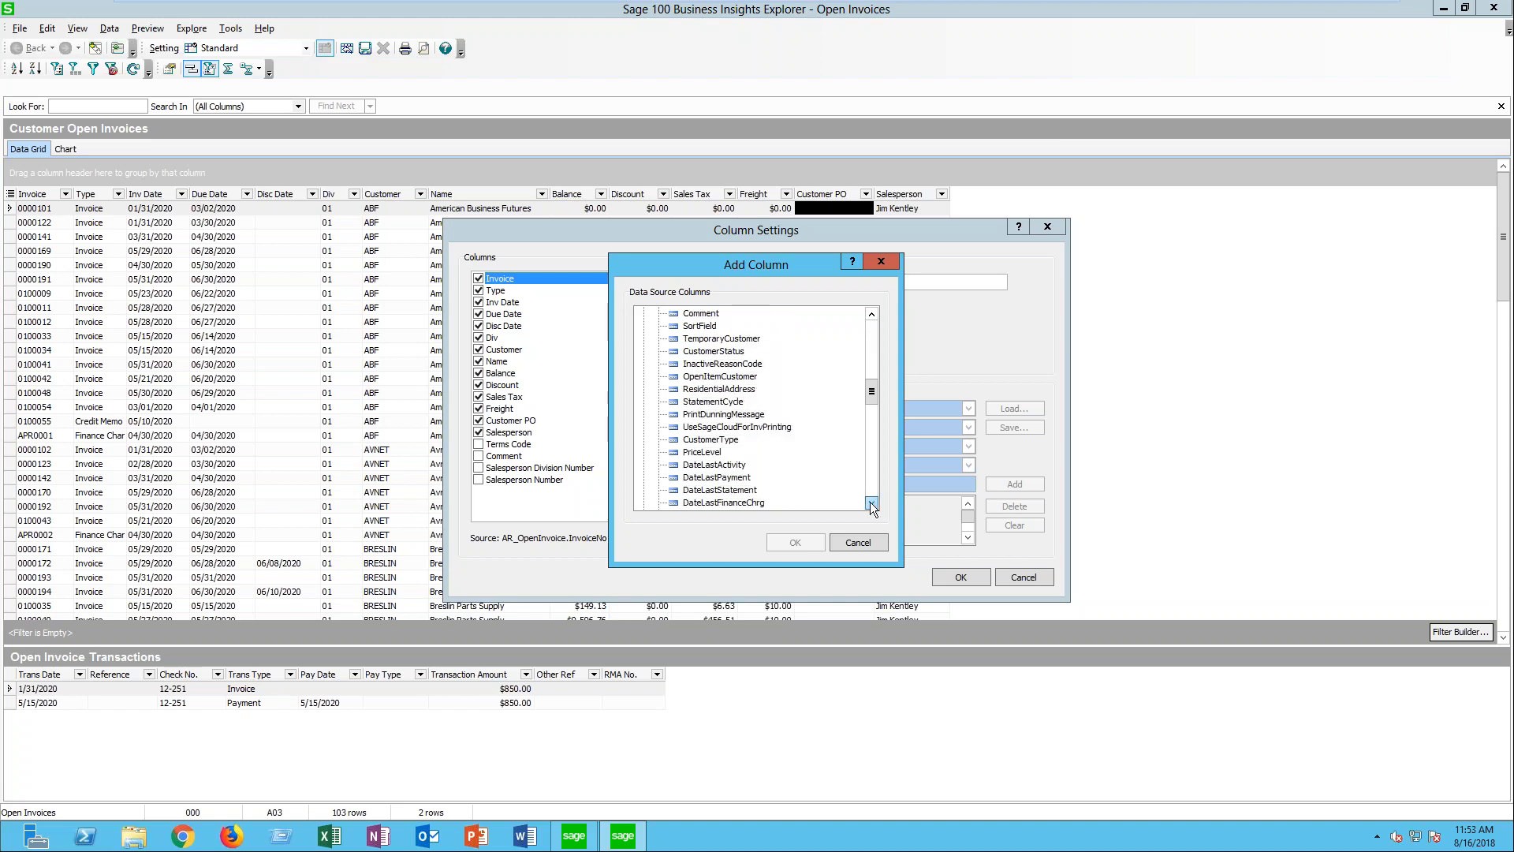
{"action": "left_click", "coordinate": [716, 477]}
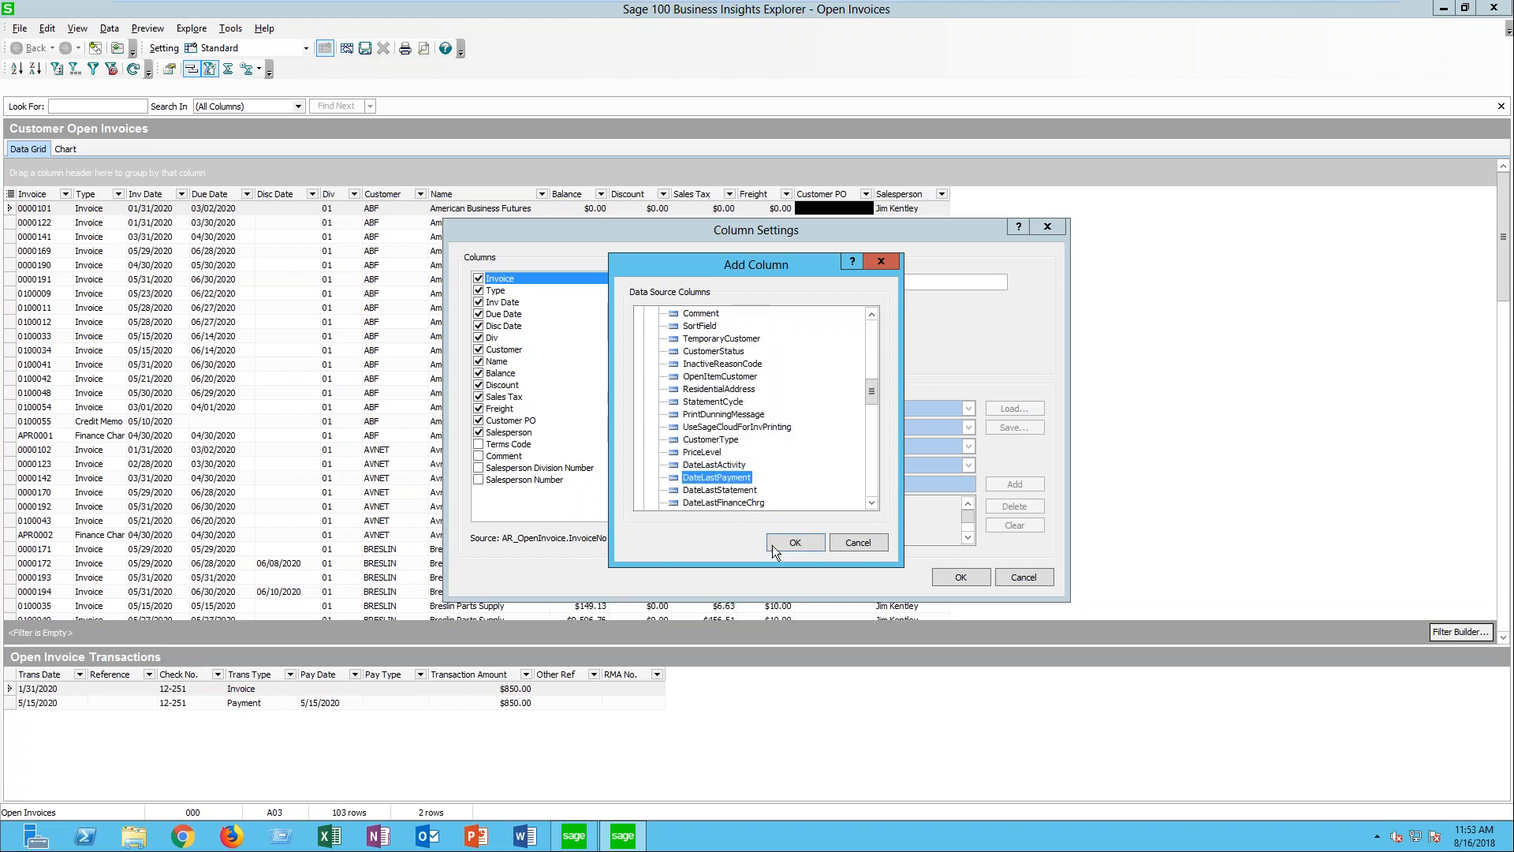
{"action": "left_click", "coordinate": [794, 542]}
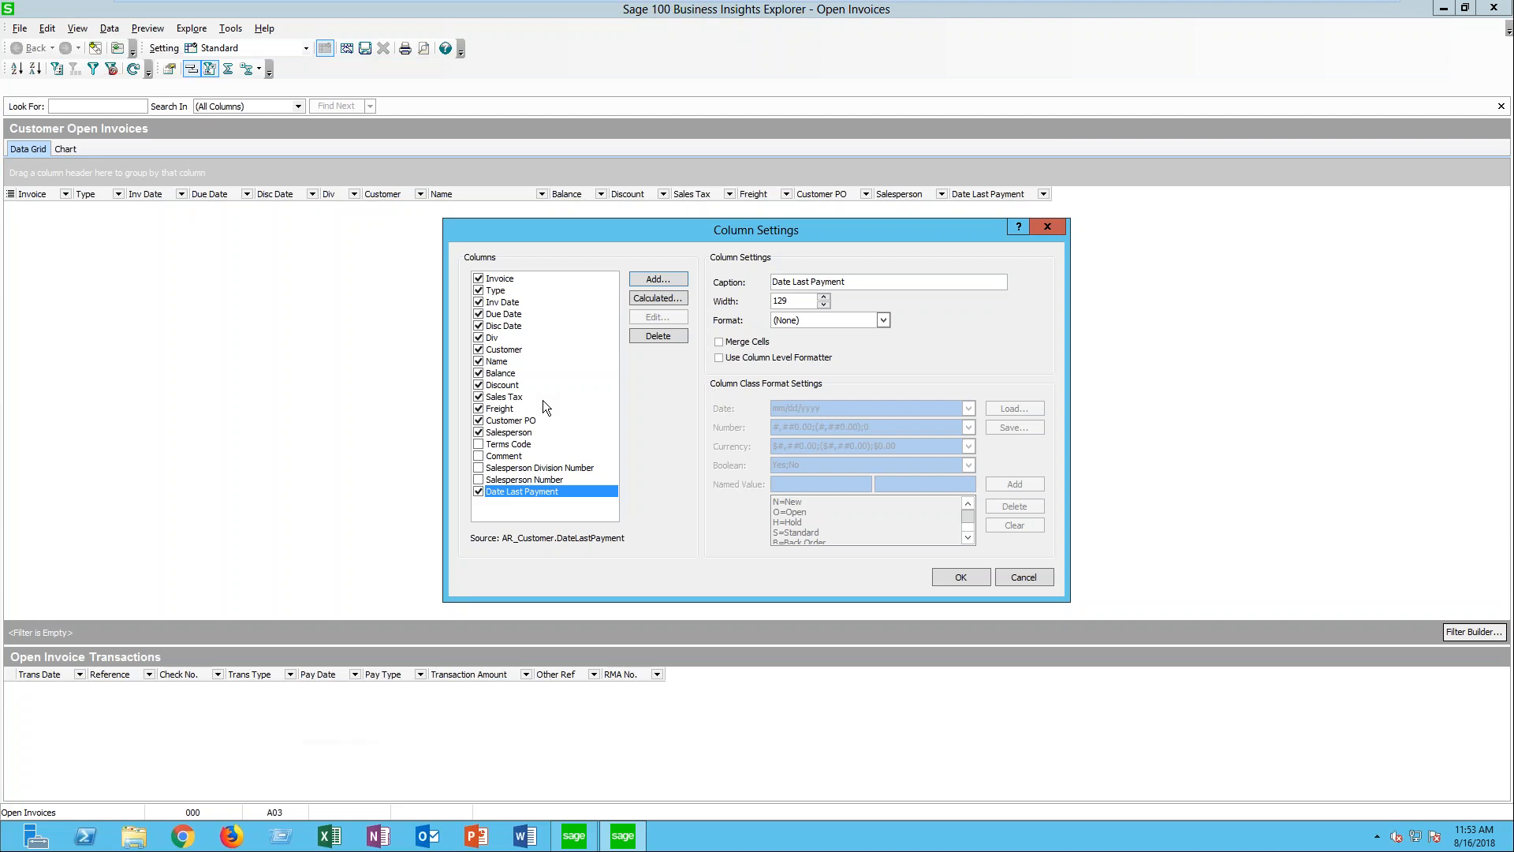
{"action": "left_click", "coordinate": [954, 582]}
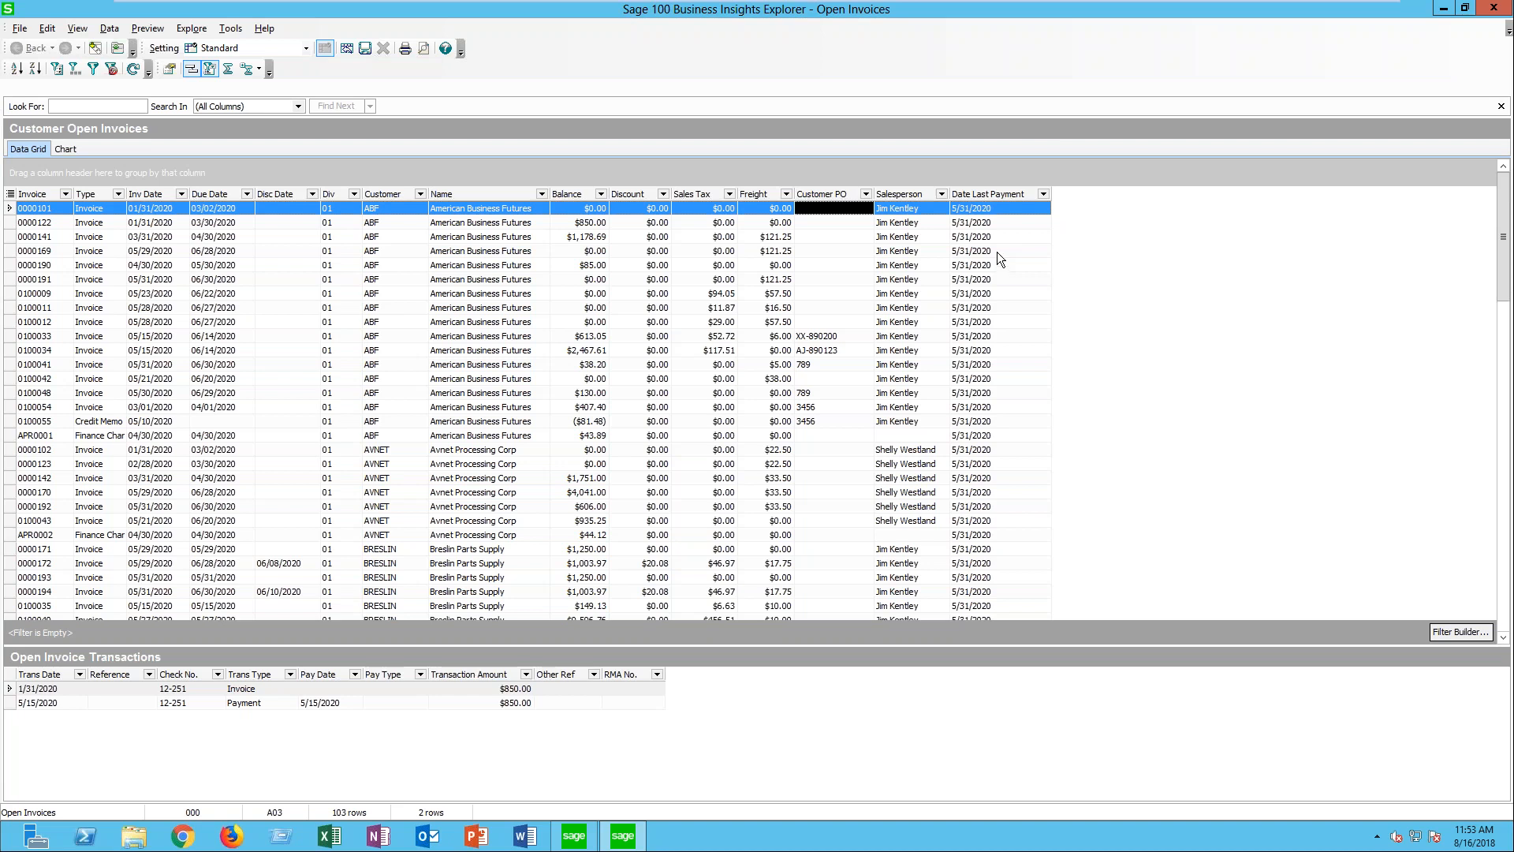
- Reopen the Column Settings of the open invoices and add the AvgDaysOverDue column from AR_Customer
{"action": "right_click", "coordinate": [989, 195]}
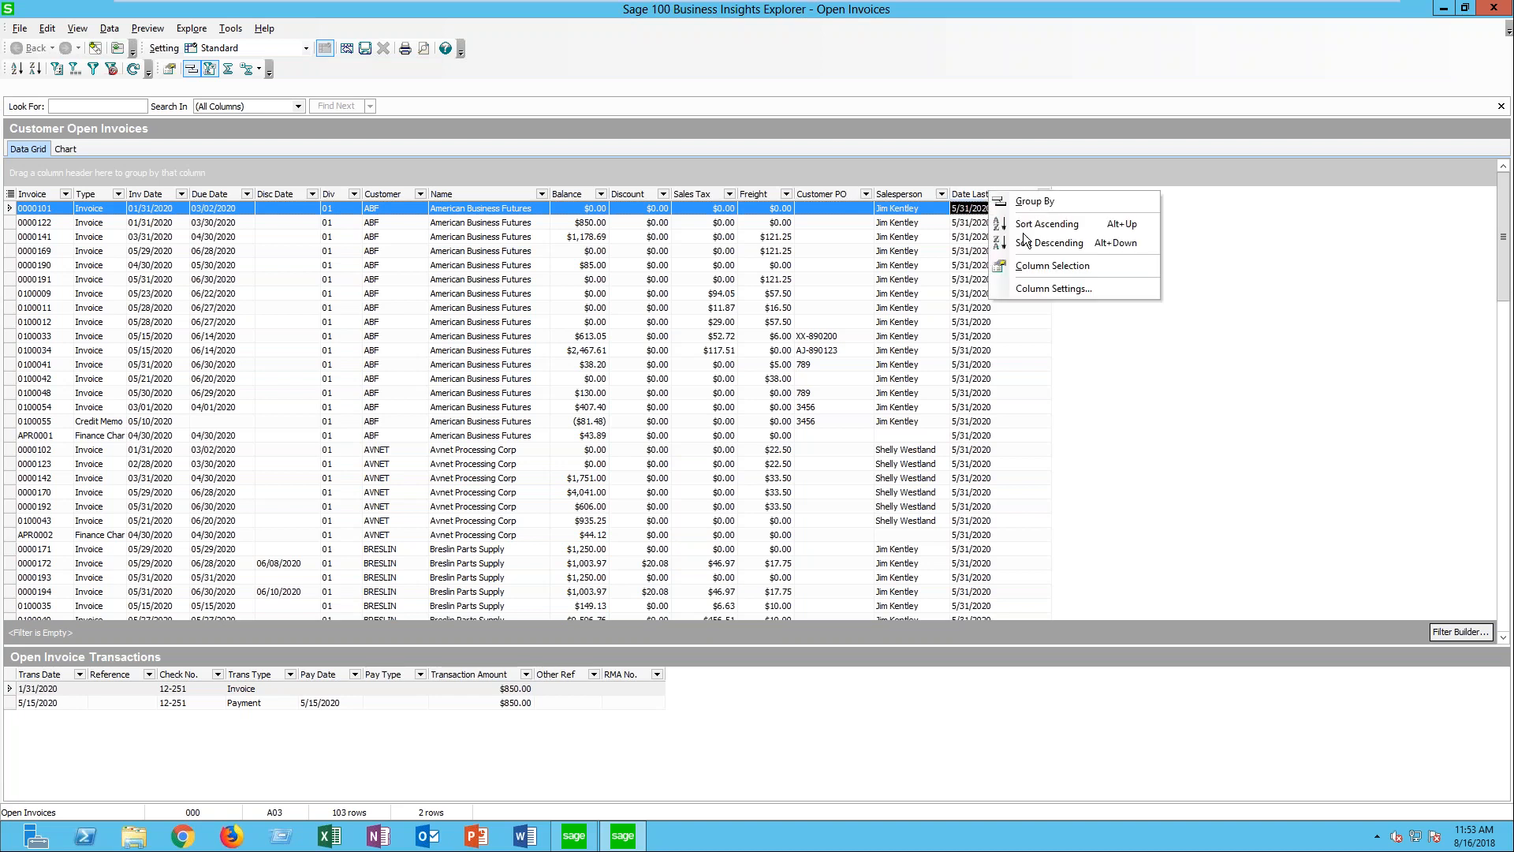
{"action": "left_click", "coordinate": [1041, 287]}
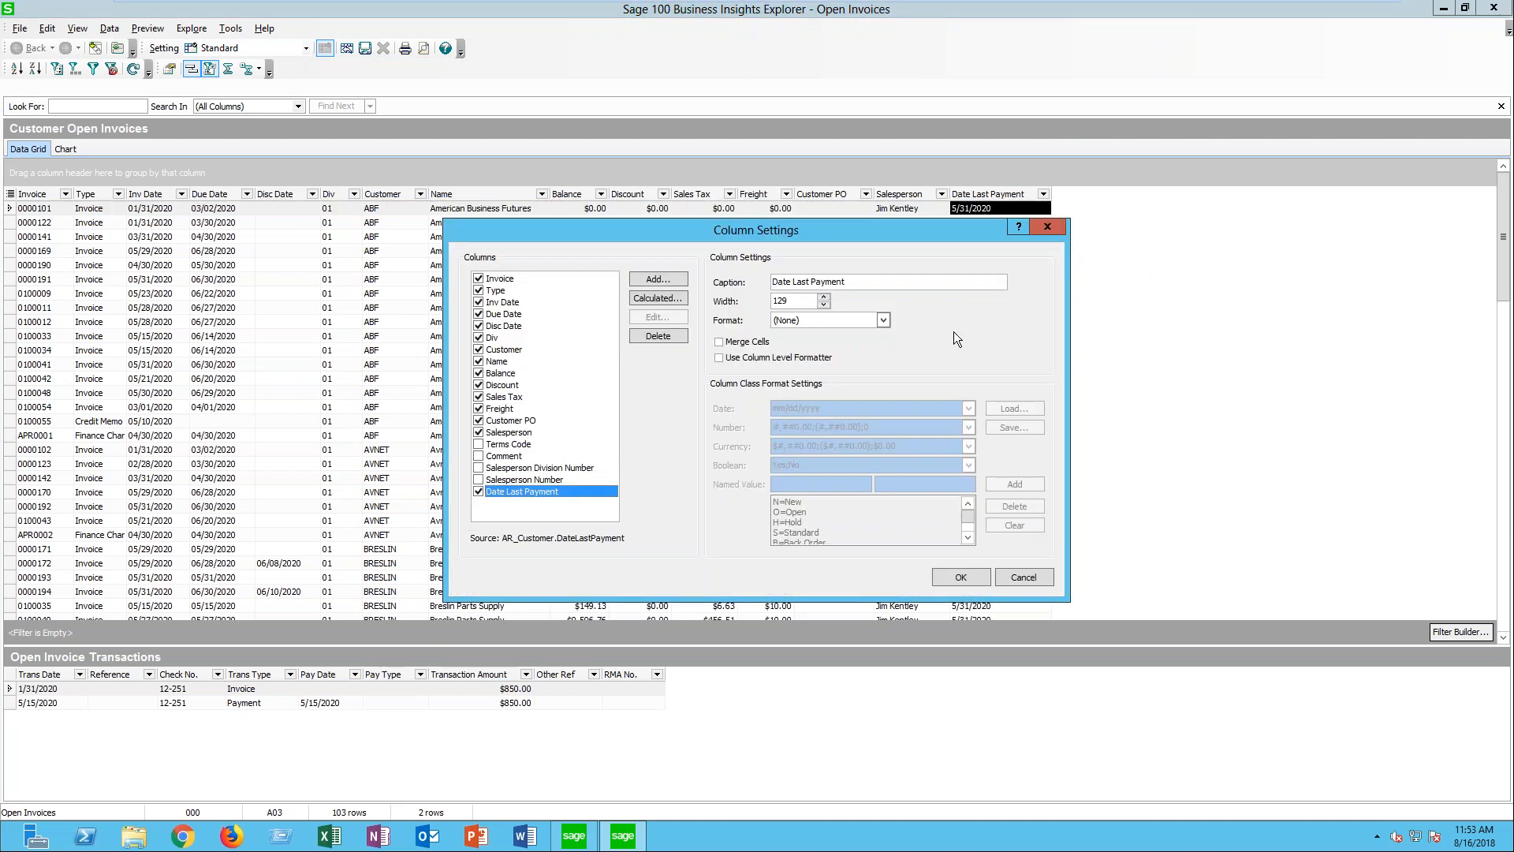
{"action": "left_click", "coordinate": [666, 281]}
{"action": "left_click", "coordinate": [697, 327]}
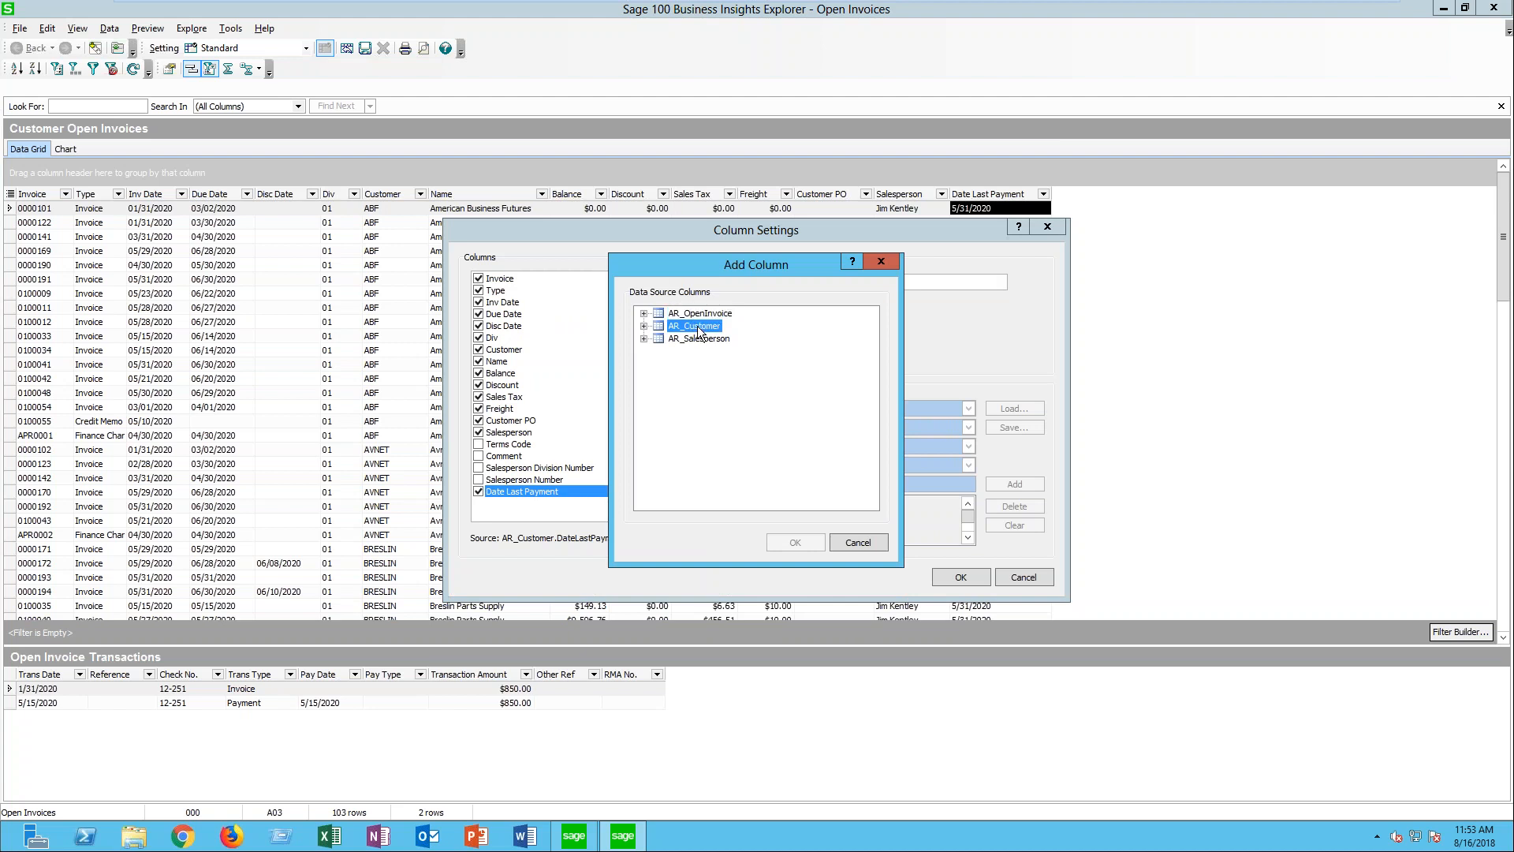
{"action": "left_click", "coordinate": [643, 327]}
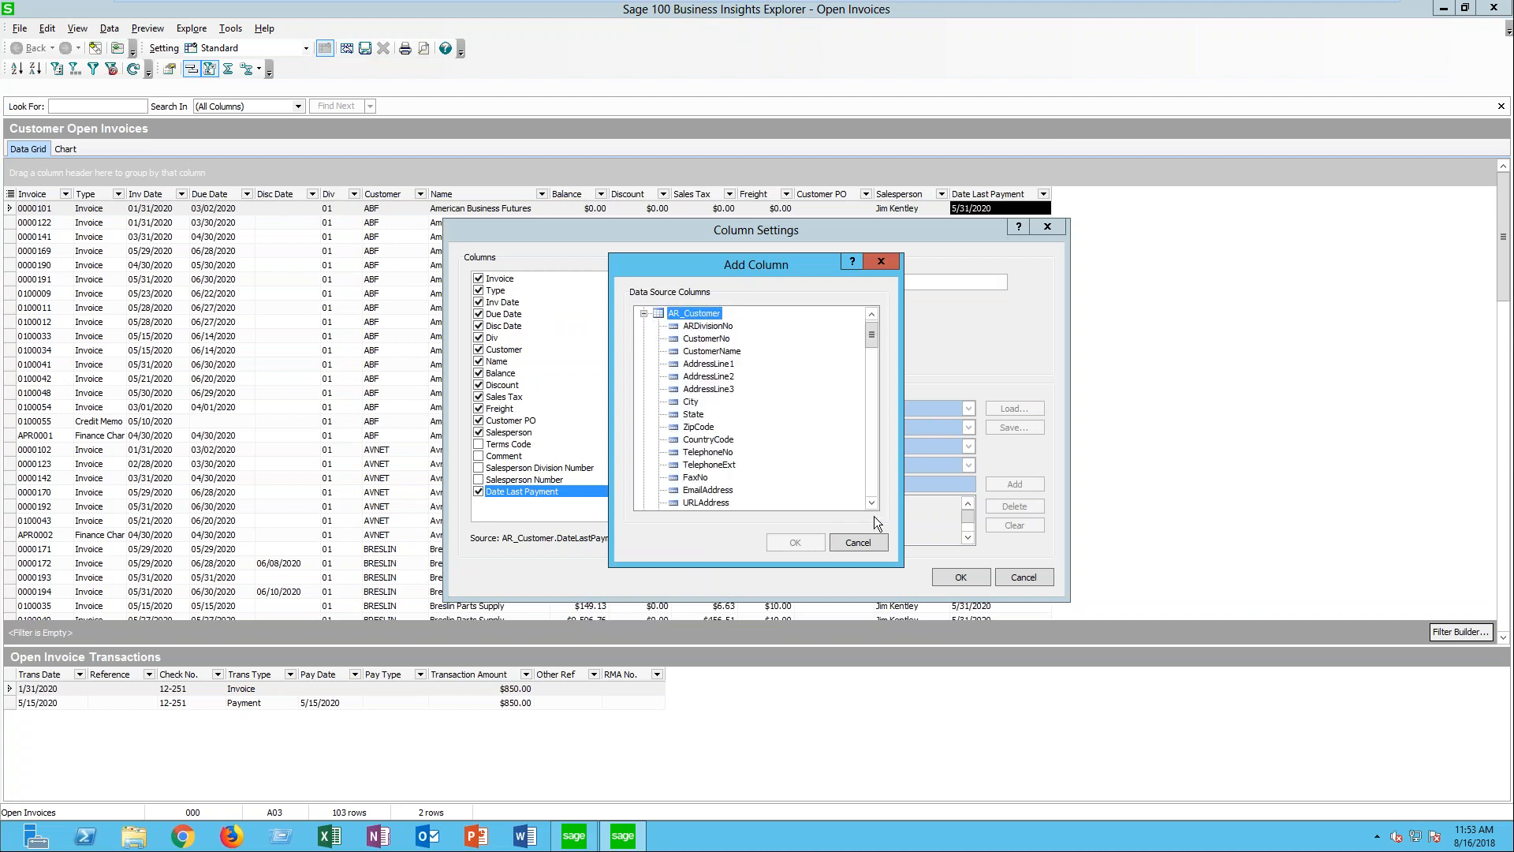
{"action": "left_click_drag", "start_coordinate": [872, 498], "coordinate": [872, 499]}
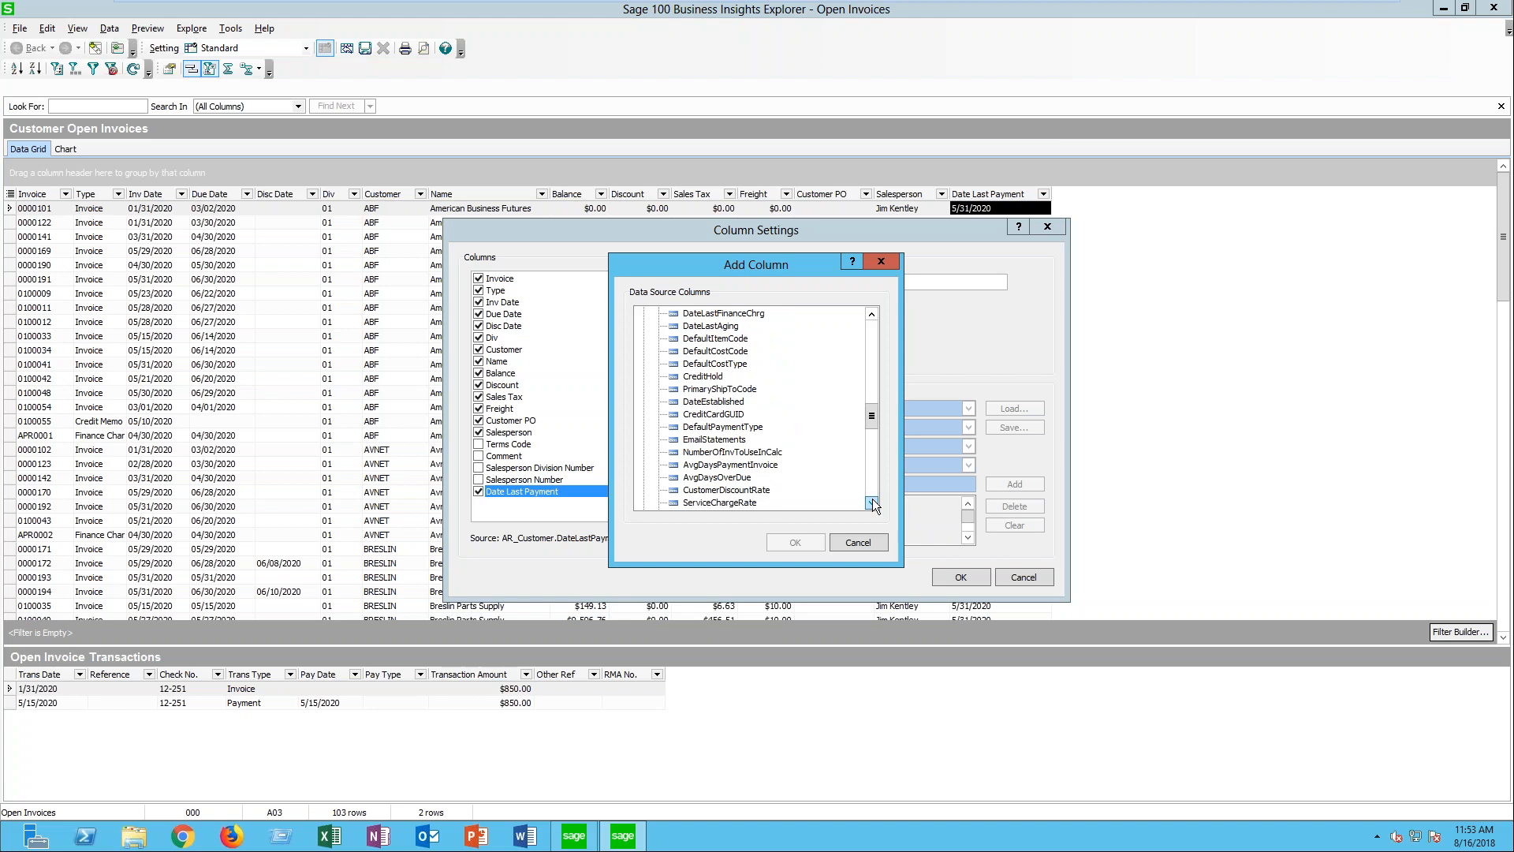
{"action": "left_click", "coordinate": [730, 478]}
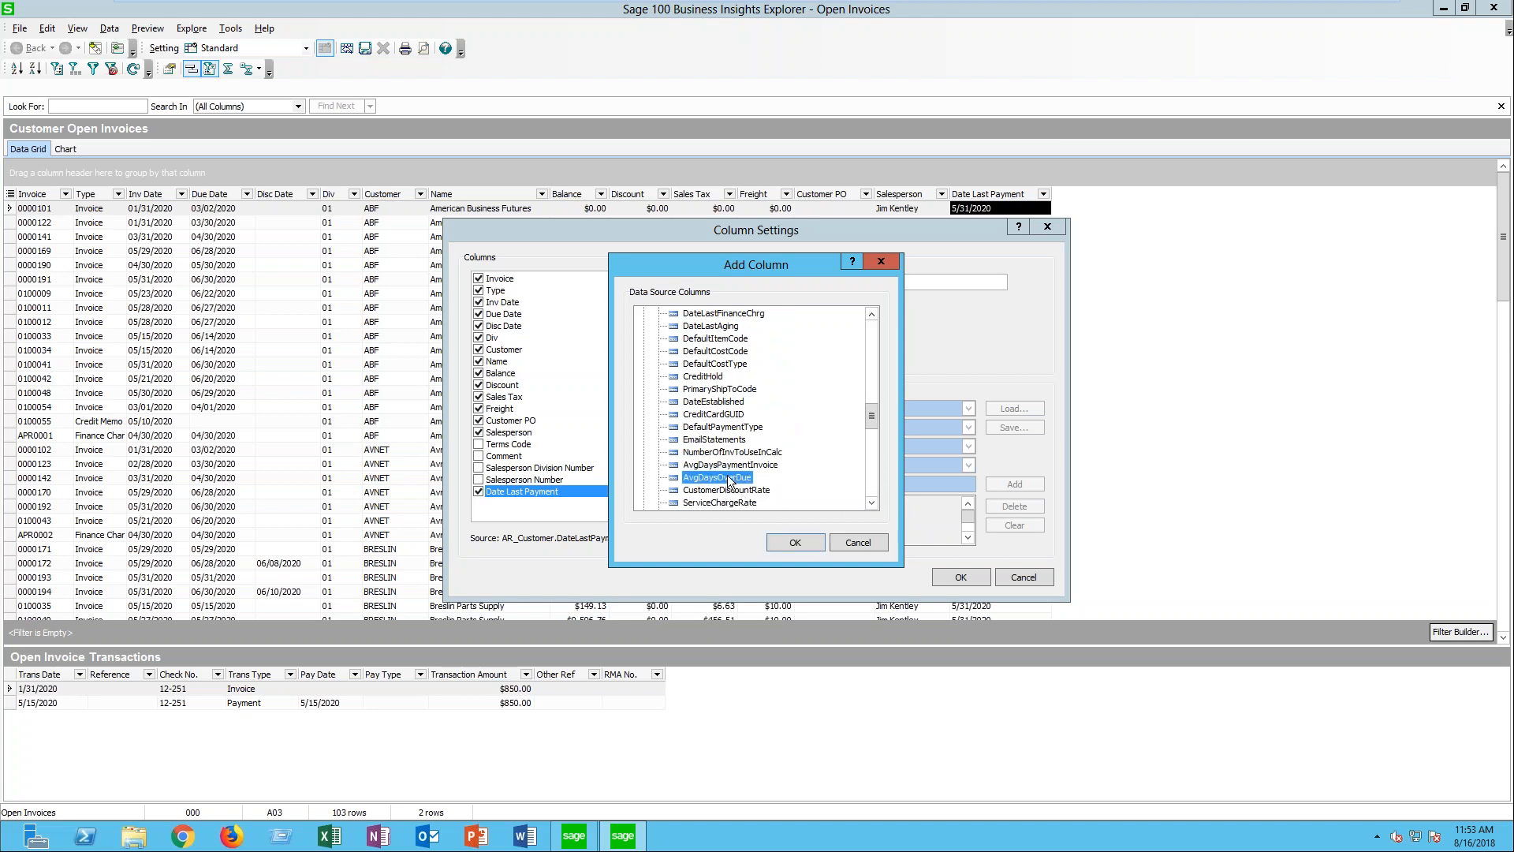
{"action": "left_click", "coordinate": [794, 542]}
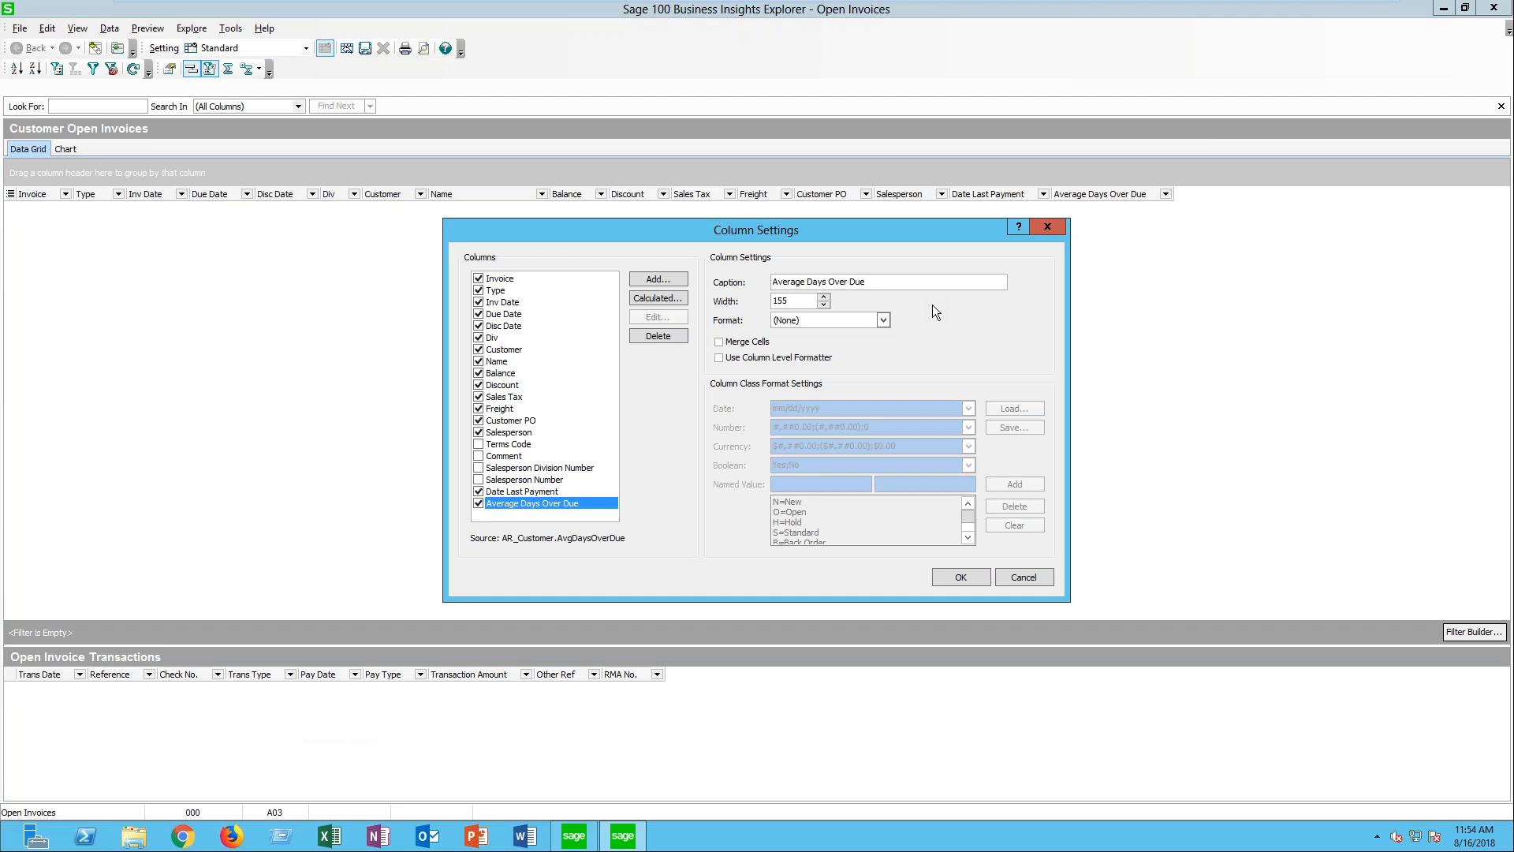
- Set the new overdue column's caption to "Avg Days Over" and its width to 110, and accept the settings
{"action": "key", "text": "BackSpace"}
{"action": "key", "text": "BackSpace"}
{"action": "key", "text": "BackSpace"}
{"action": "key", "text": "ctrl+Left"}
{"action": "key", "text": "ctrl+Left"}
{"action": "key", "text": "BackSpace"}
{"action": "key", "text": "BackSpace"}
{"action": "key", "text": "BackSpace"}
{"action": "key", "text": "BackSpace"}
{"action": "key", "text": "BackSpace"}
{"action": "key", "text": "BackSpace"}
{"action": "type", "text": "g"}
{"action": "key", "text": "Tab"}
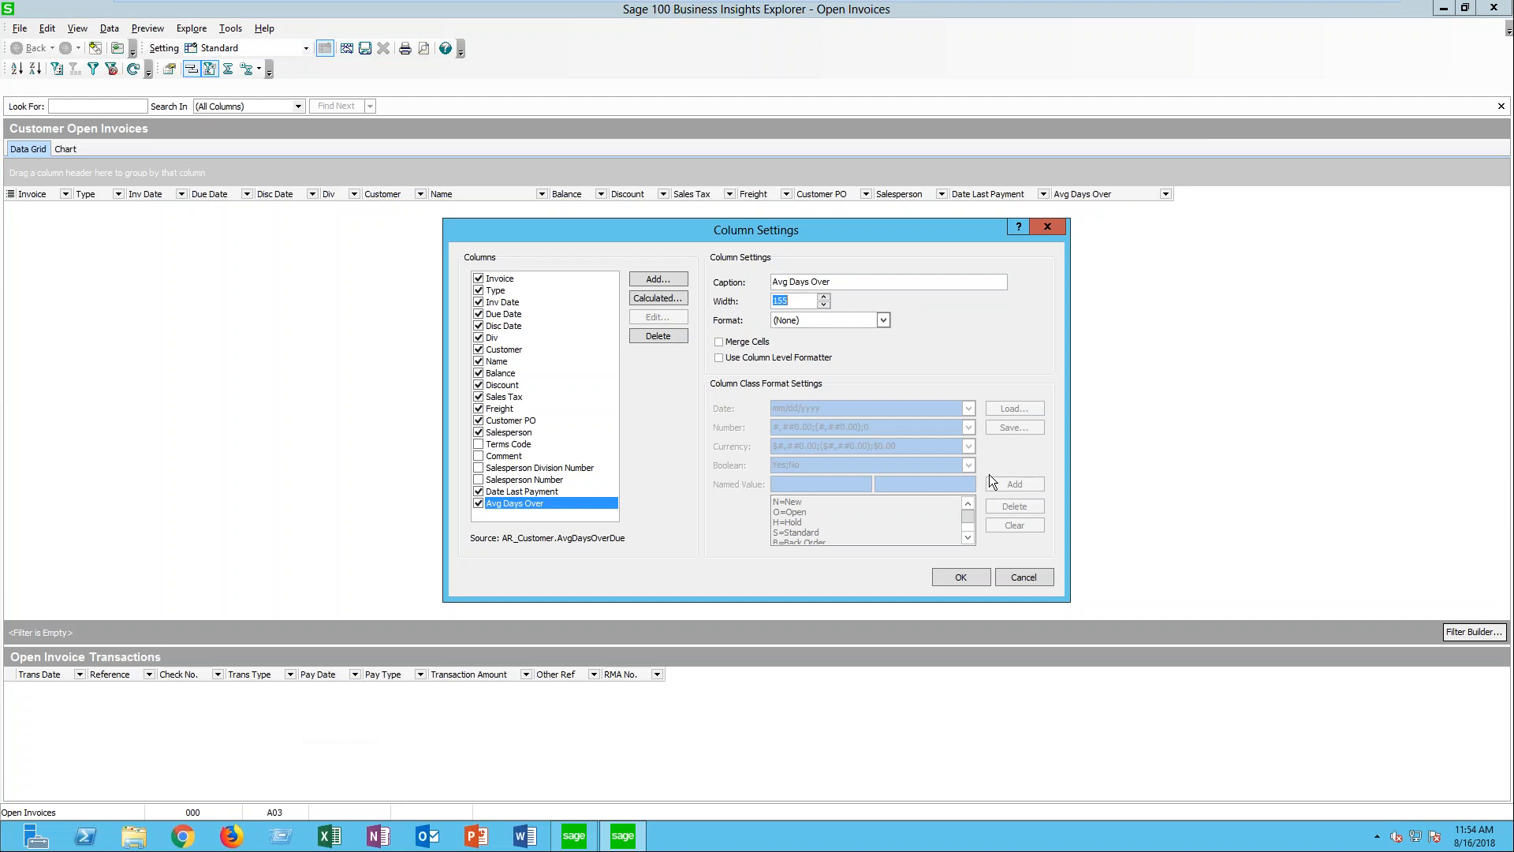
{"action": "type", "text": "110"}
{"action": "left_click", "coordinate": [947, 576]}
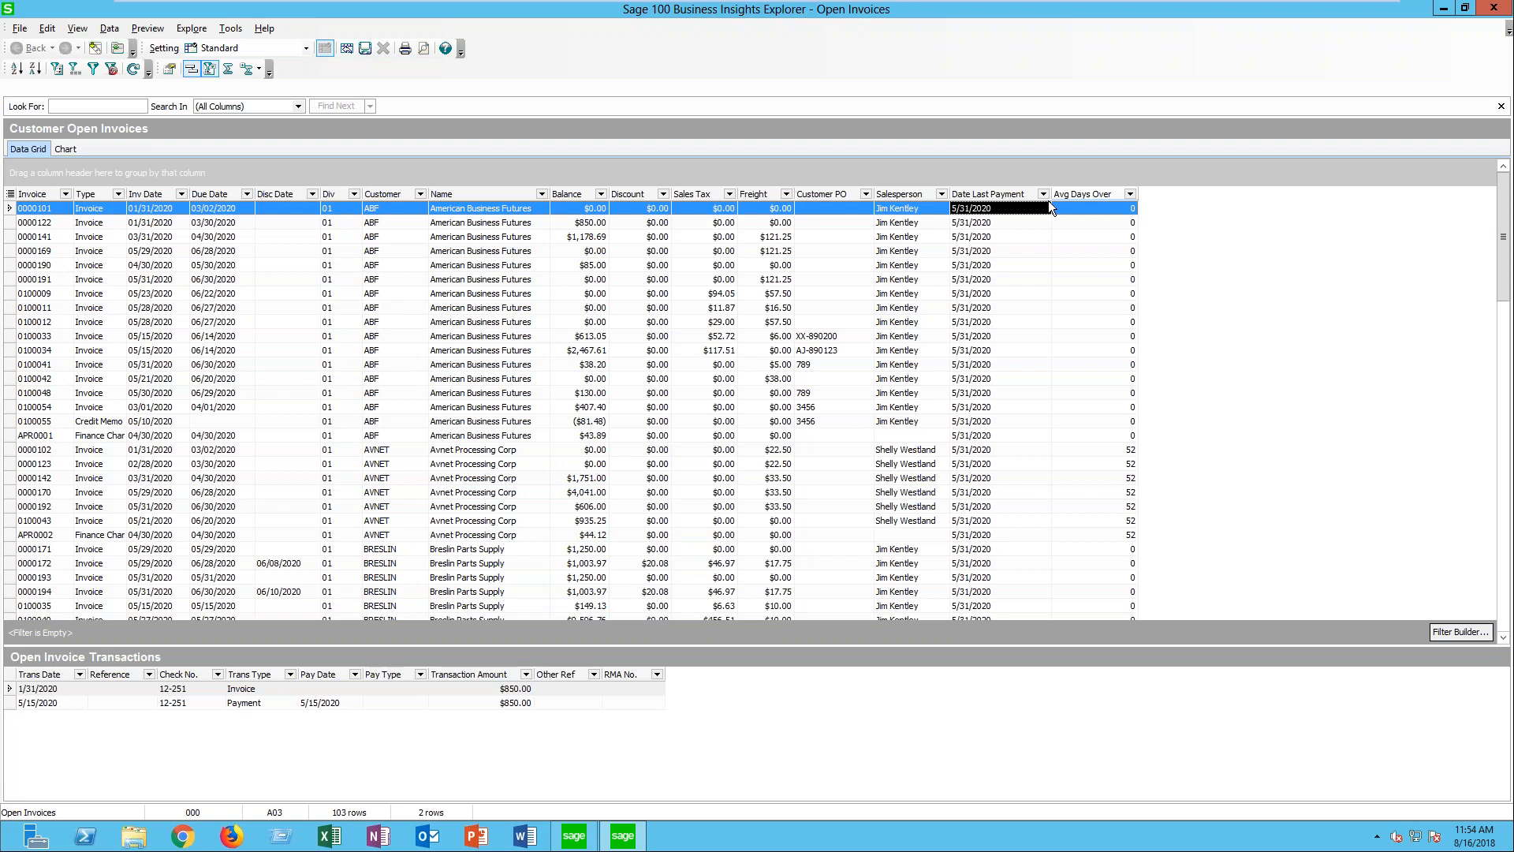
- Look through the visible-columns checklist of the Customer Open Invoices grid and close it without changes
{"action": "left_click", "coordinate": [11, 195]}
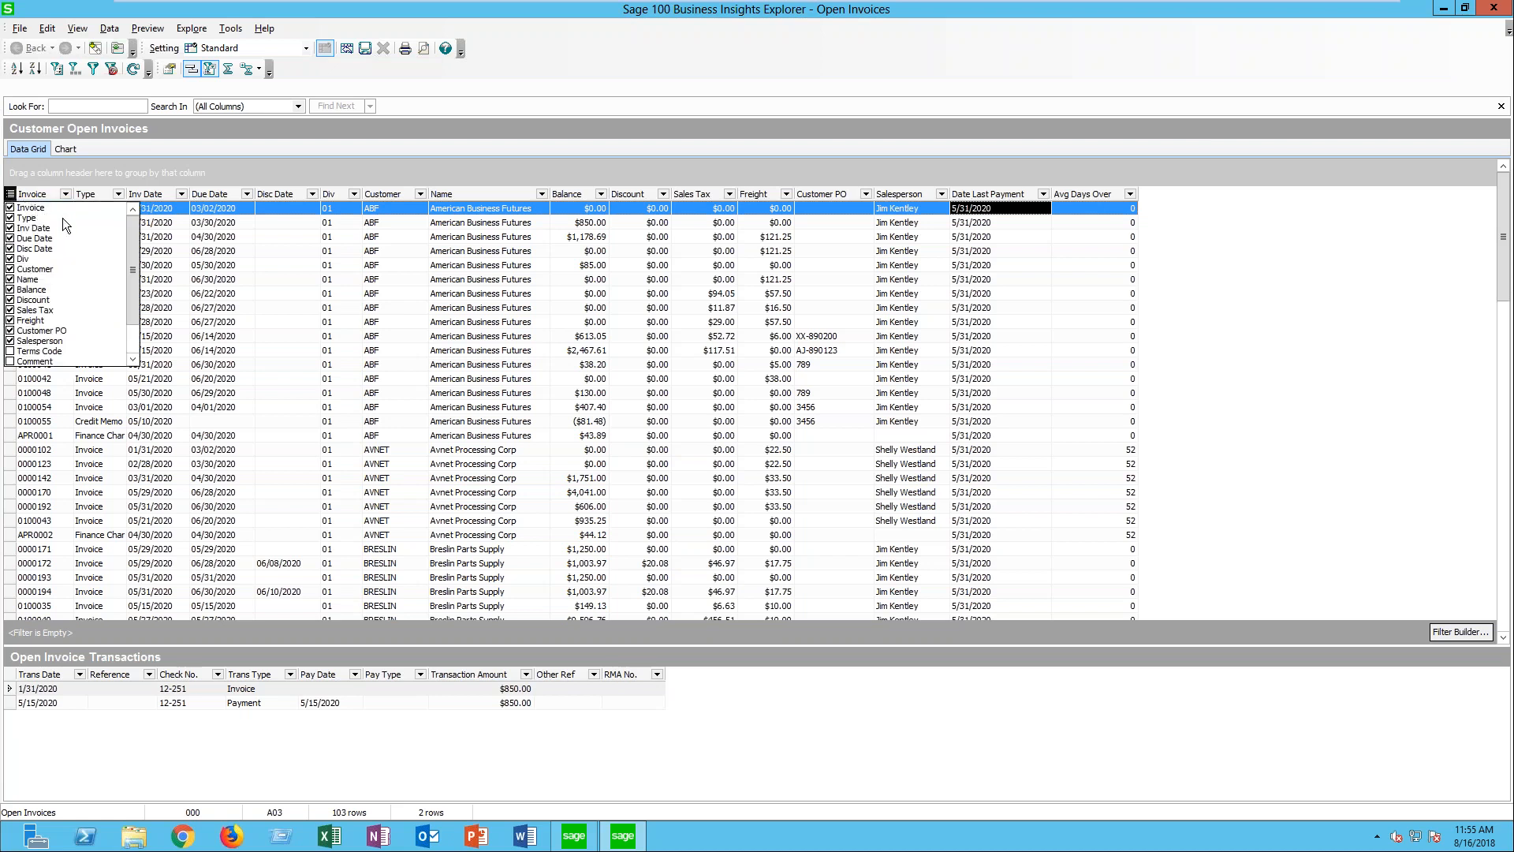
{"action": "scroll", "coordinate": [134, 262], "scroll_direction": "down", "scroll_amount": 2}
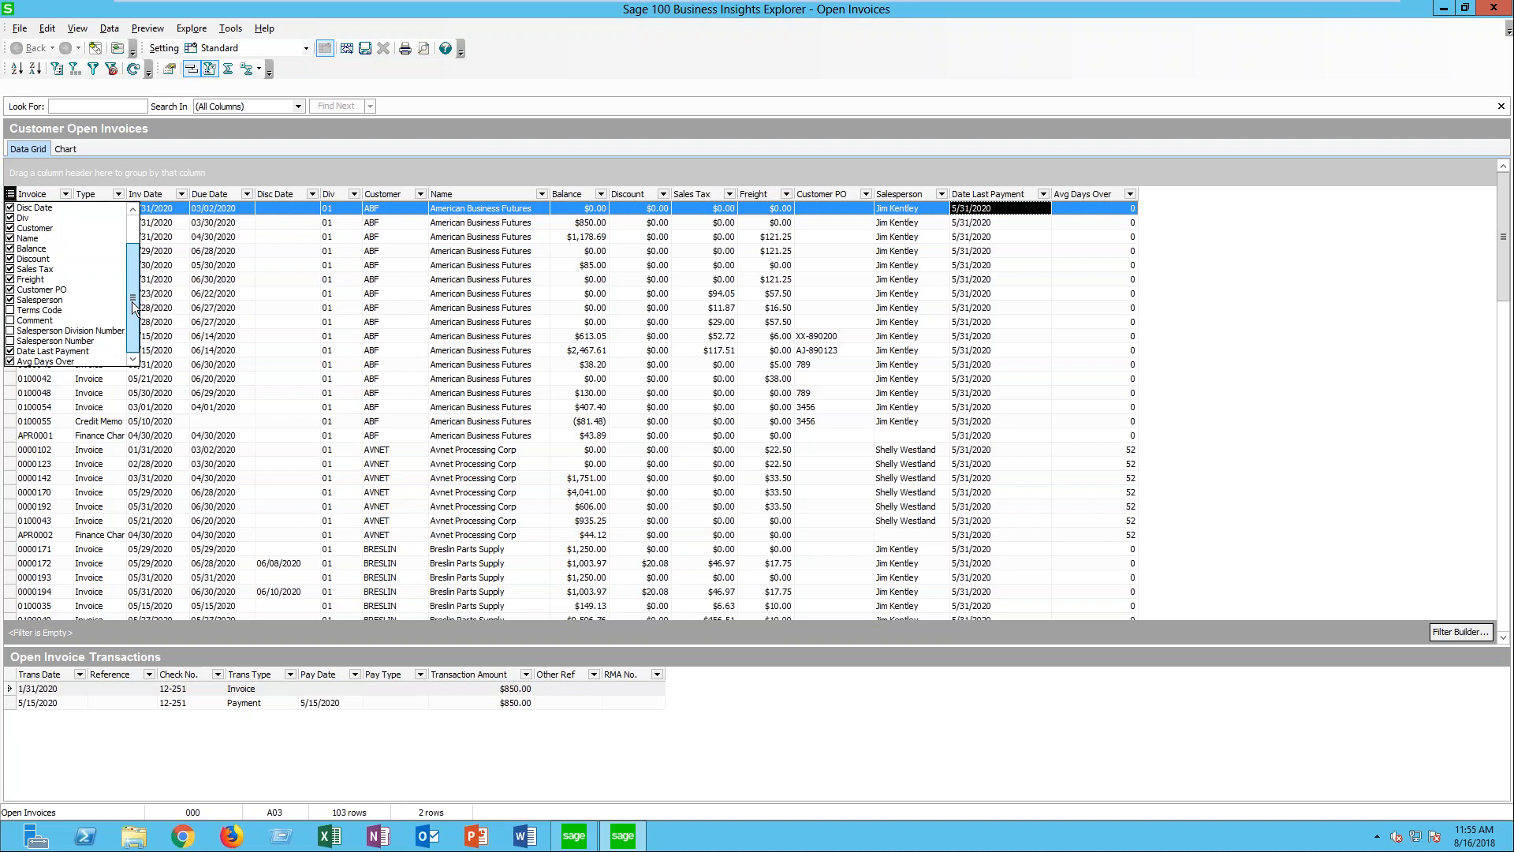
{"action": "scroll", "coordinate": [134, 258], "scroll_direction": "up", "scroll_amount": 2}
{"action": "scroll", "coordinate": [140, 246], "scroll_direction": "down", "scroll_amount": 2}
{"action": "scroll", "coordinate": [142, 251], "scroll_direction": "up", "scroll_amount": 1}
{"action": "mouse_move", "coordinate": [141, 249]}
{"action": "left_mouse_down"}
{"action": "mouse_move", "coordinate": [133, 310]}
{"action": "mouse_move", "coordinate": [142, 229]}
{"action": "left_mouse_up"}
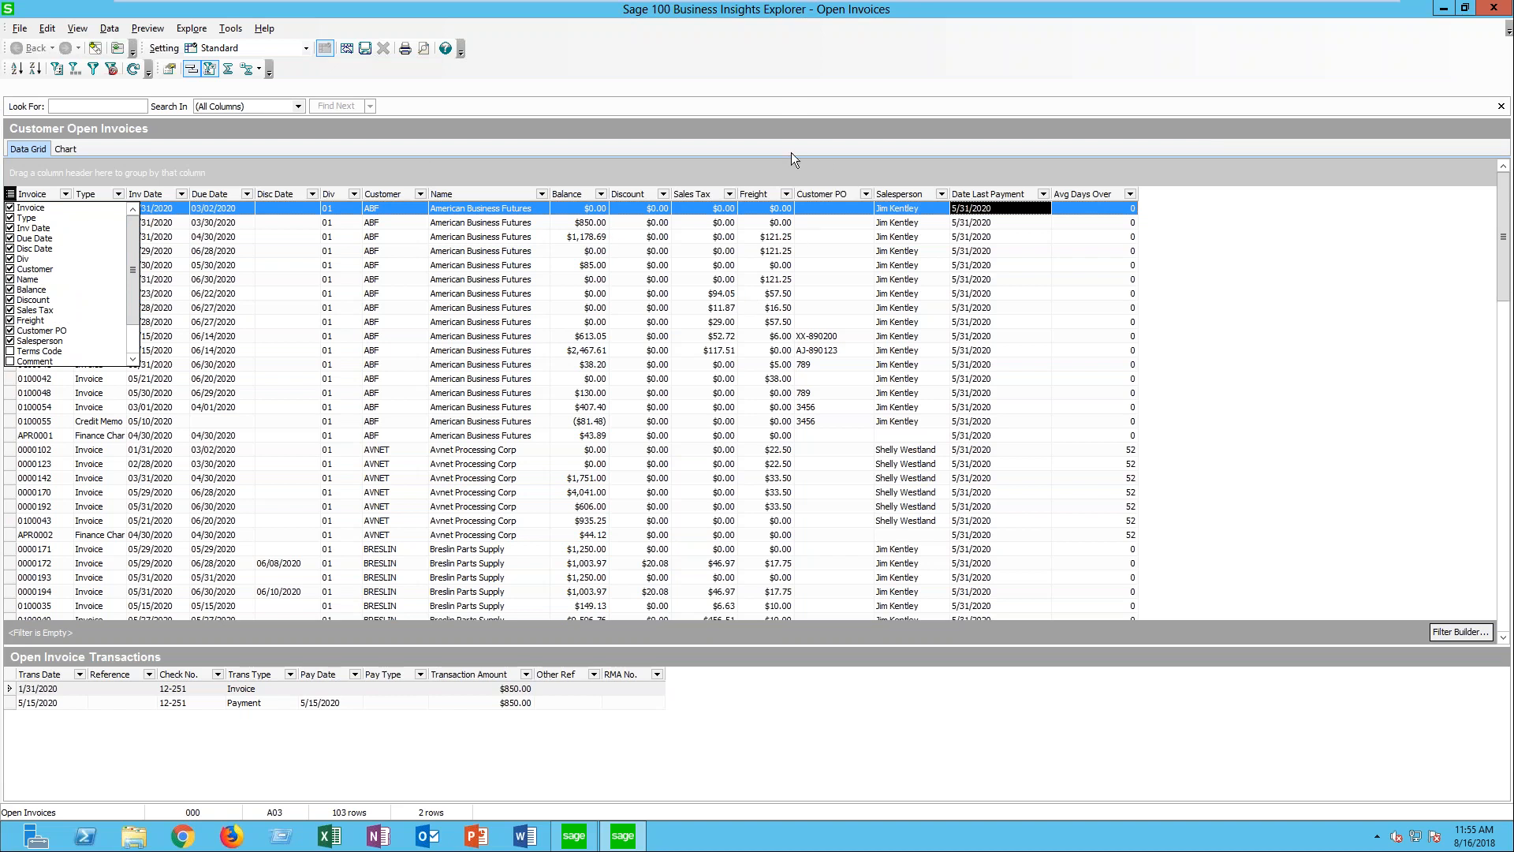
{"action": "left_click", "coordinate": [834, 167]}
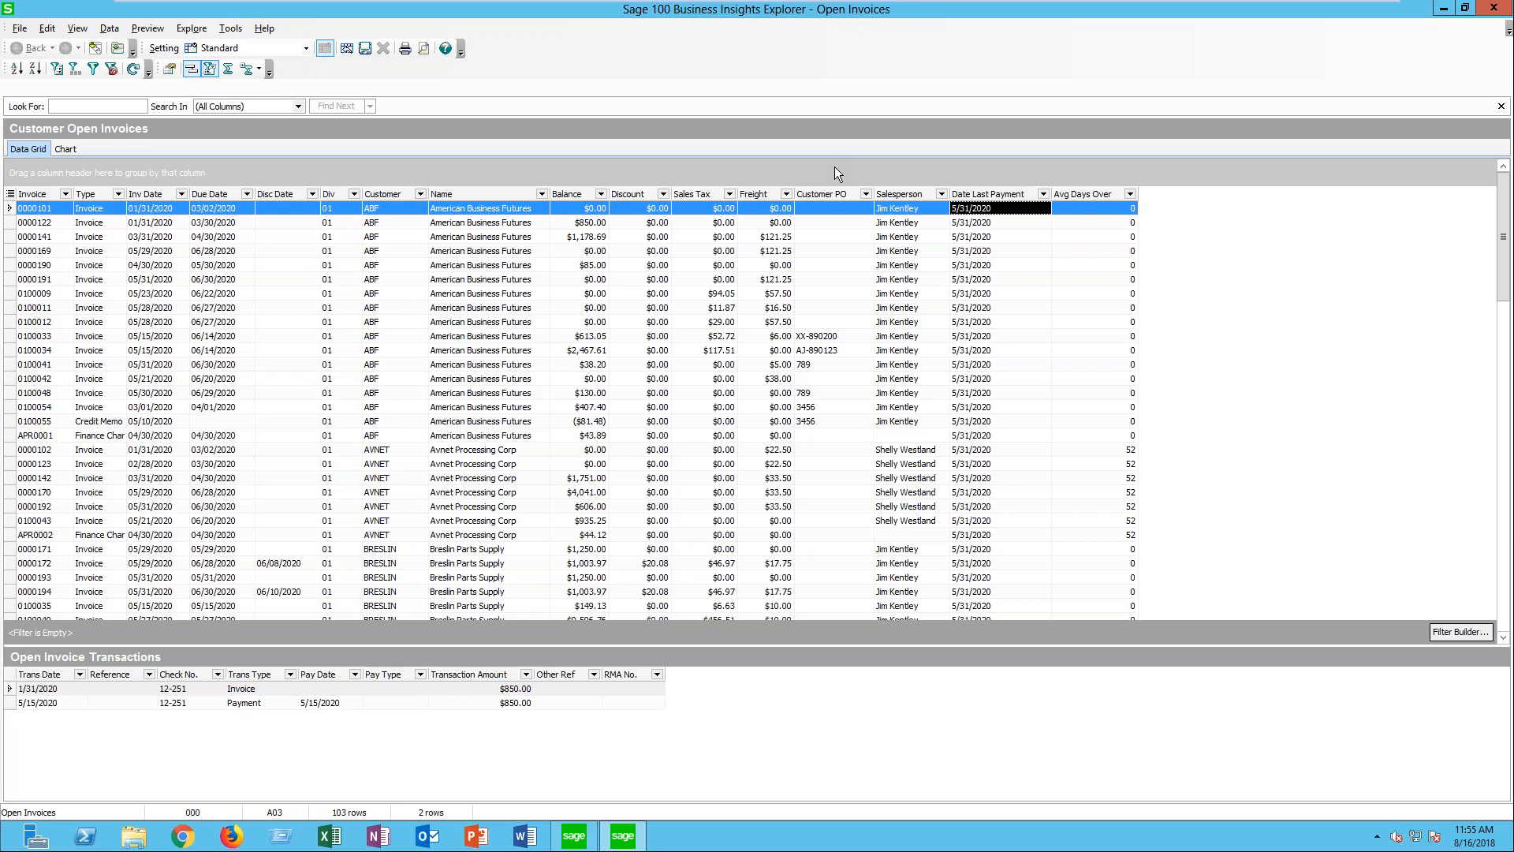
- Switch to the main Sage 100 window and display the American Business Futures record in Customer Maintenance
{"action": "left_click", "coordinate": [1442, 9]}
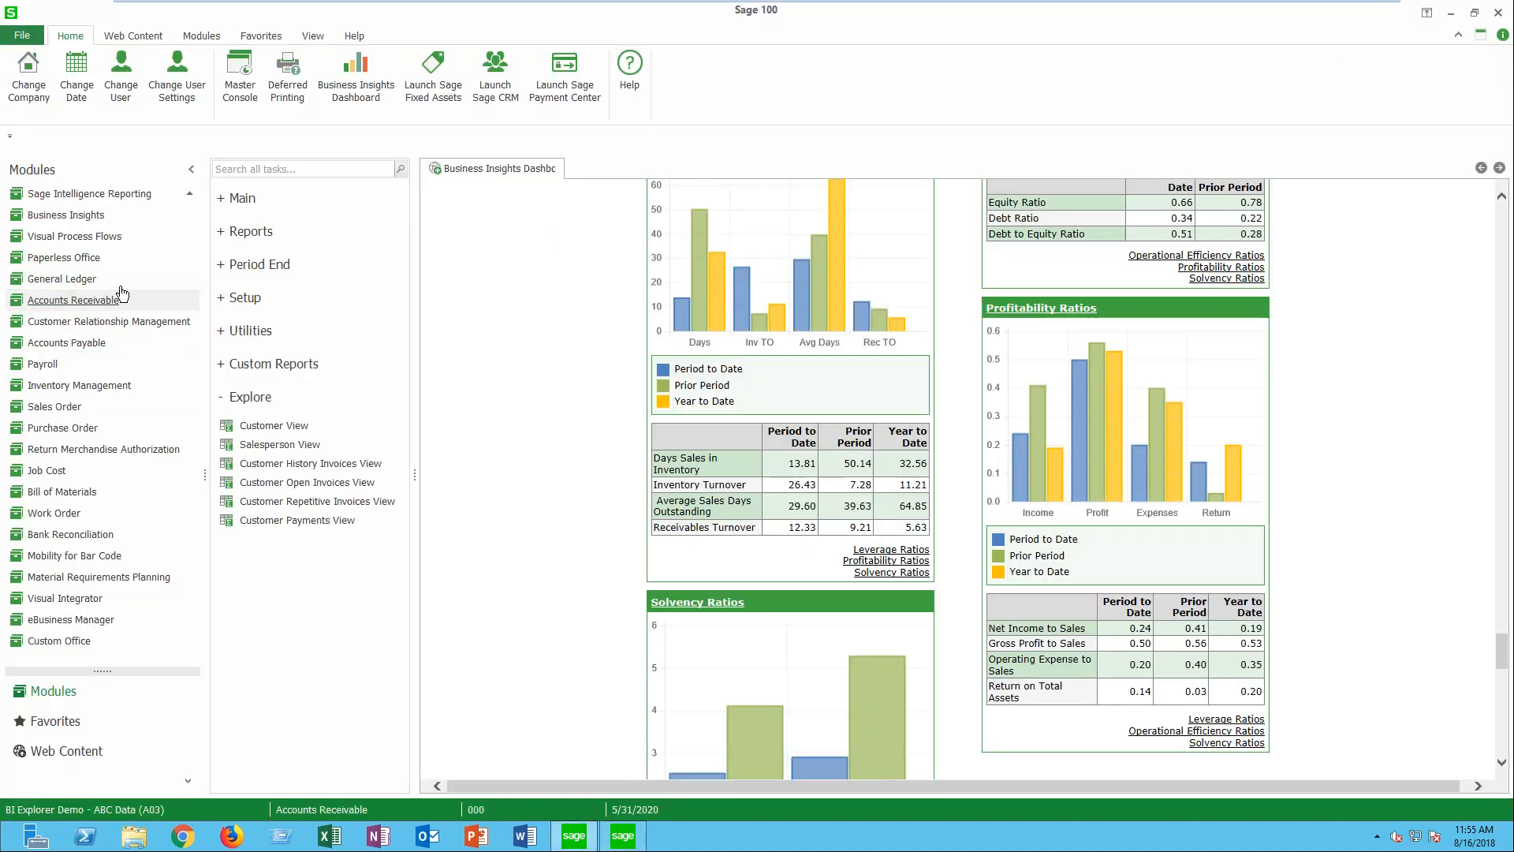
{"action": "left_click", "coordinate": [236, 199]}
{"action": "left_click", "coordinate": [272, 228]}
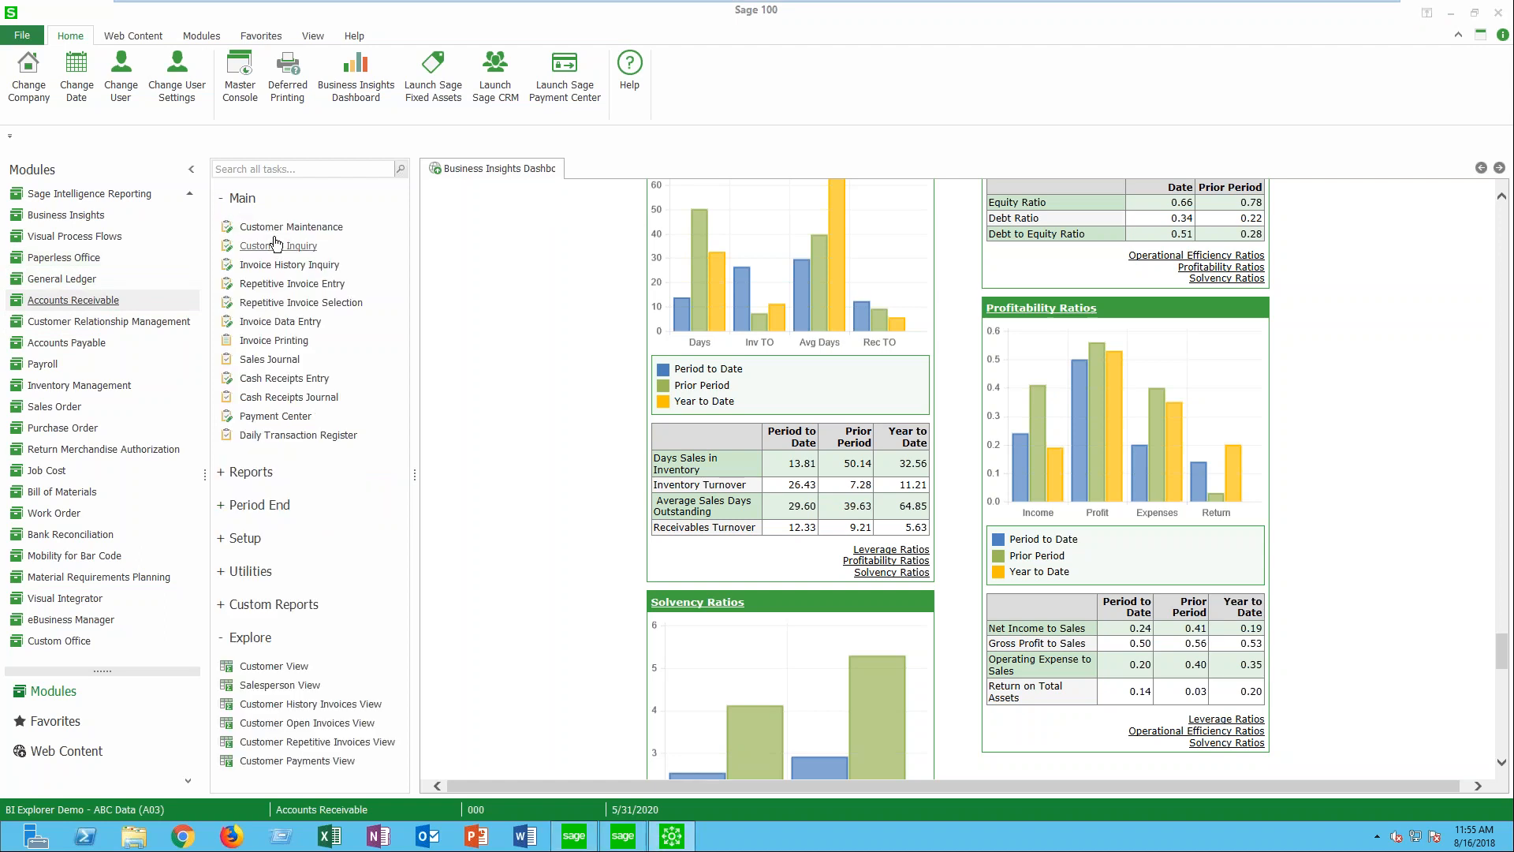
{"action": "left_click", "coordinate": [601, 215]}
{"action": "left_click", "coordinate": [955, 615]}
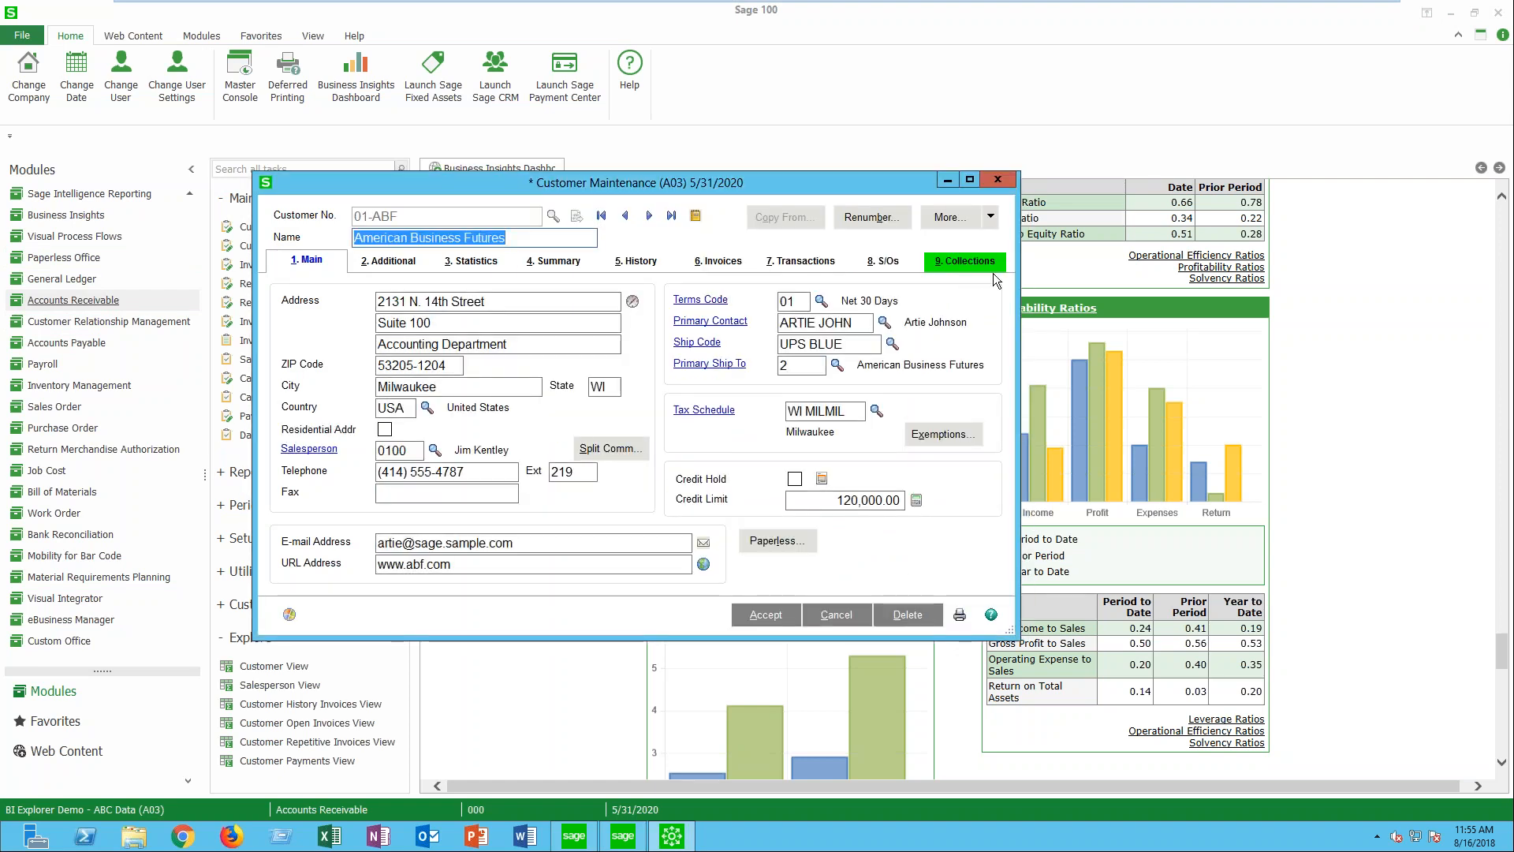
- Examine the customer's Collections details, including caller ID, status and call notes, and accept the record without changes
{"action": "left_click", "coordinate": [953, 266]}
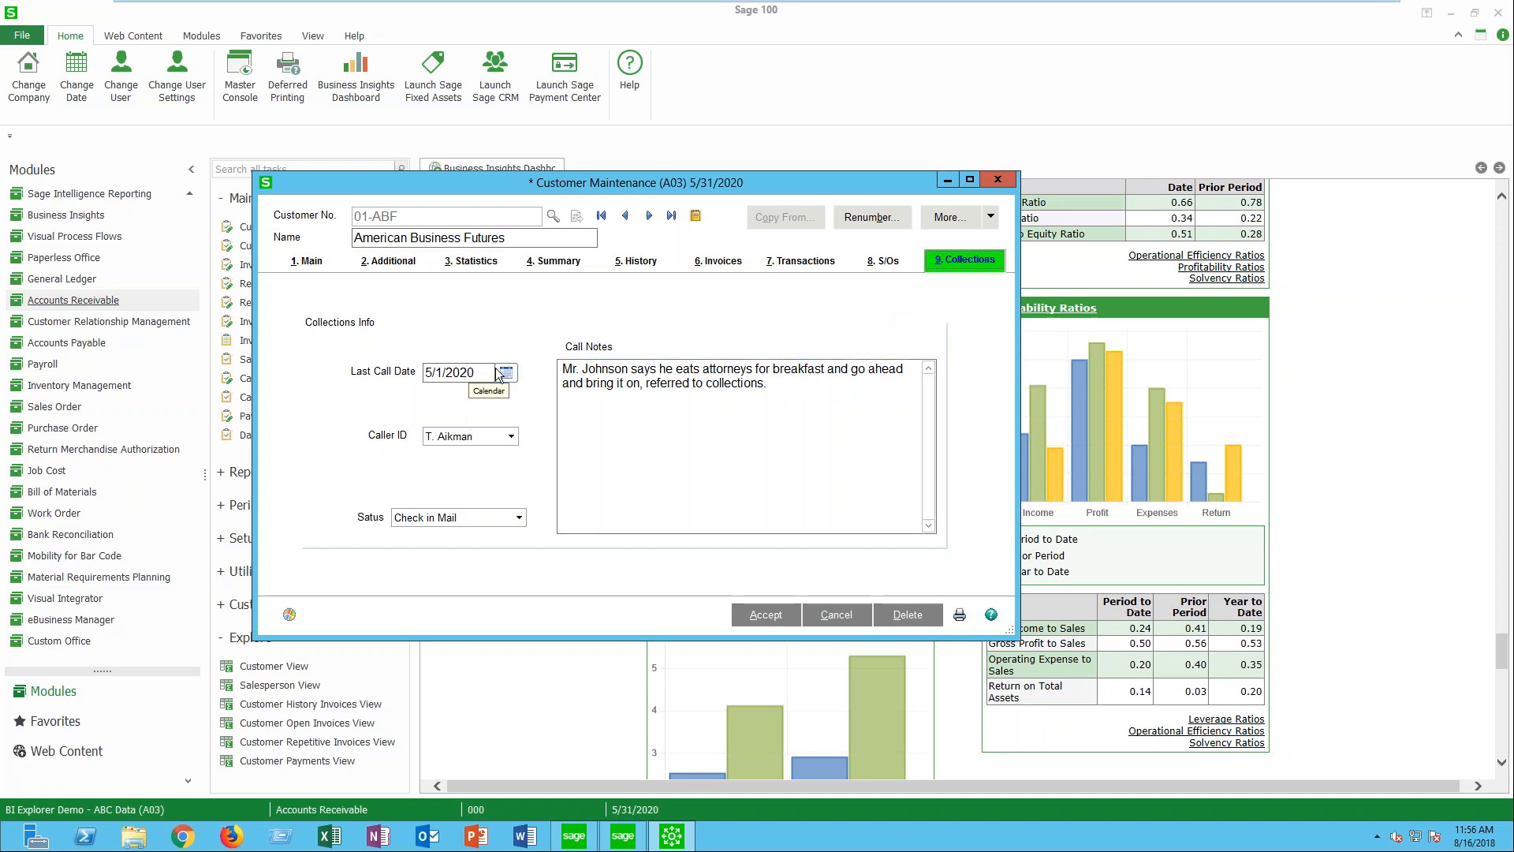
{"action": "left_click", "coordinate": [511, 436]}
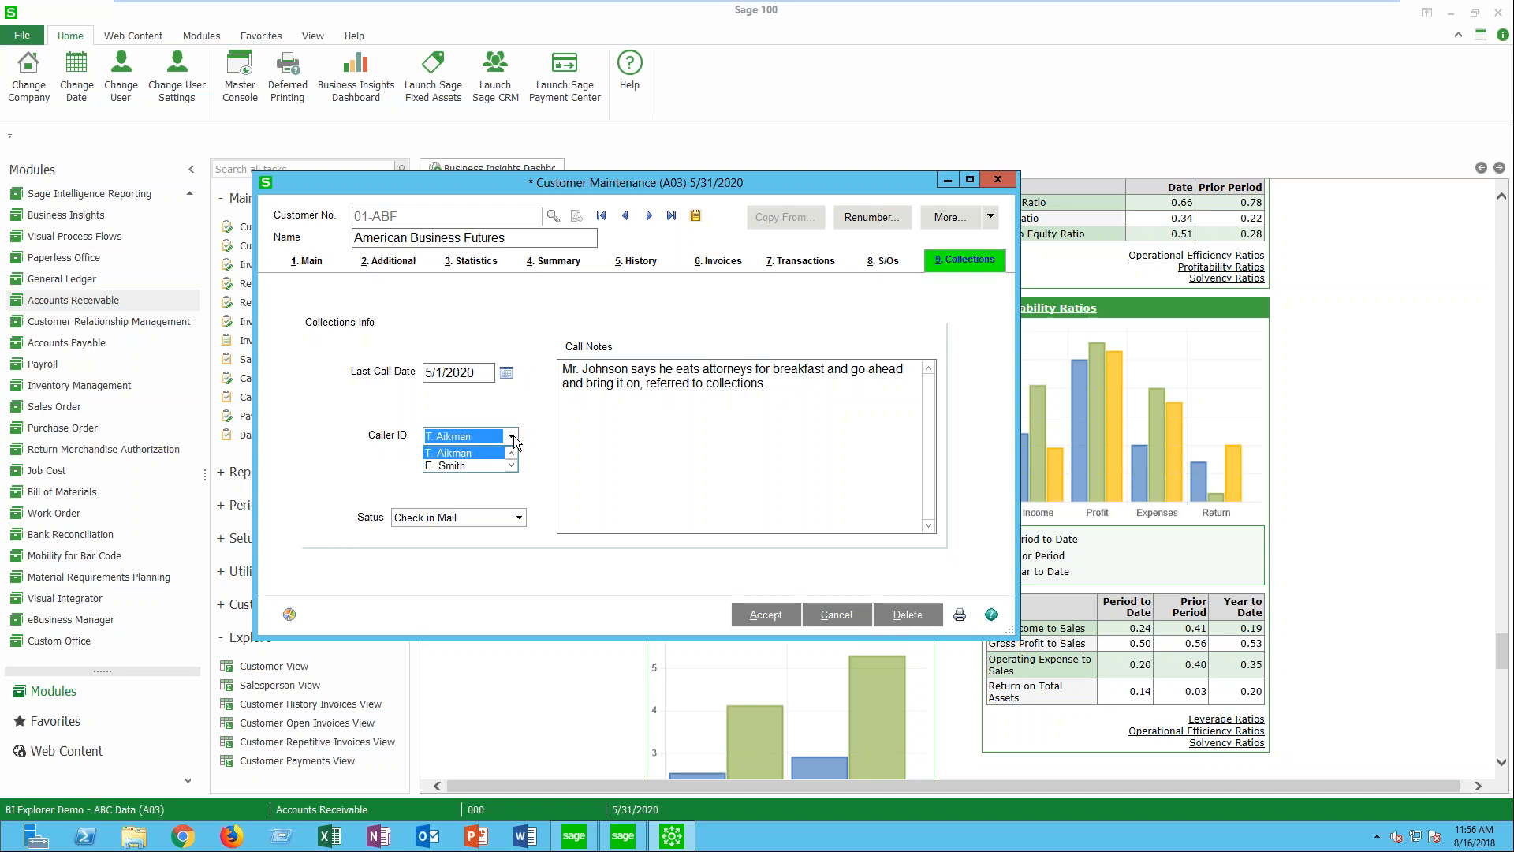
{"action": "left_click", "coordinate": [513, 435]}
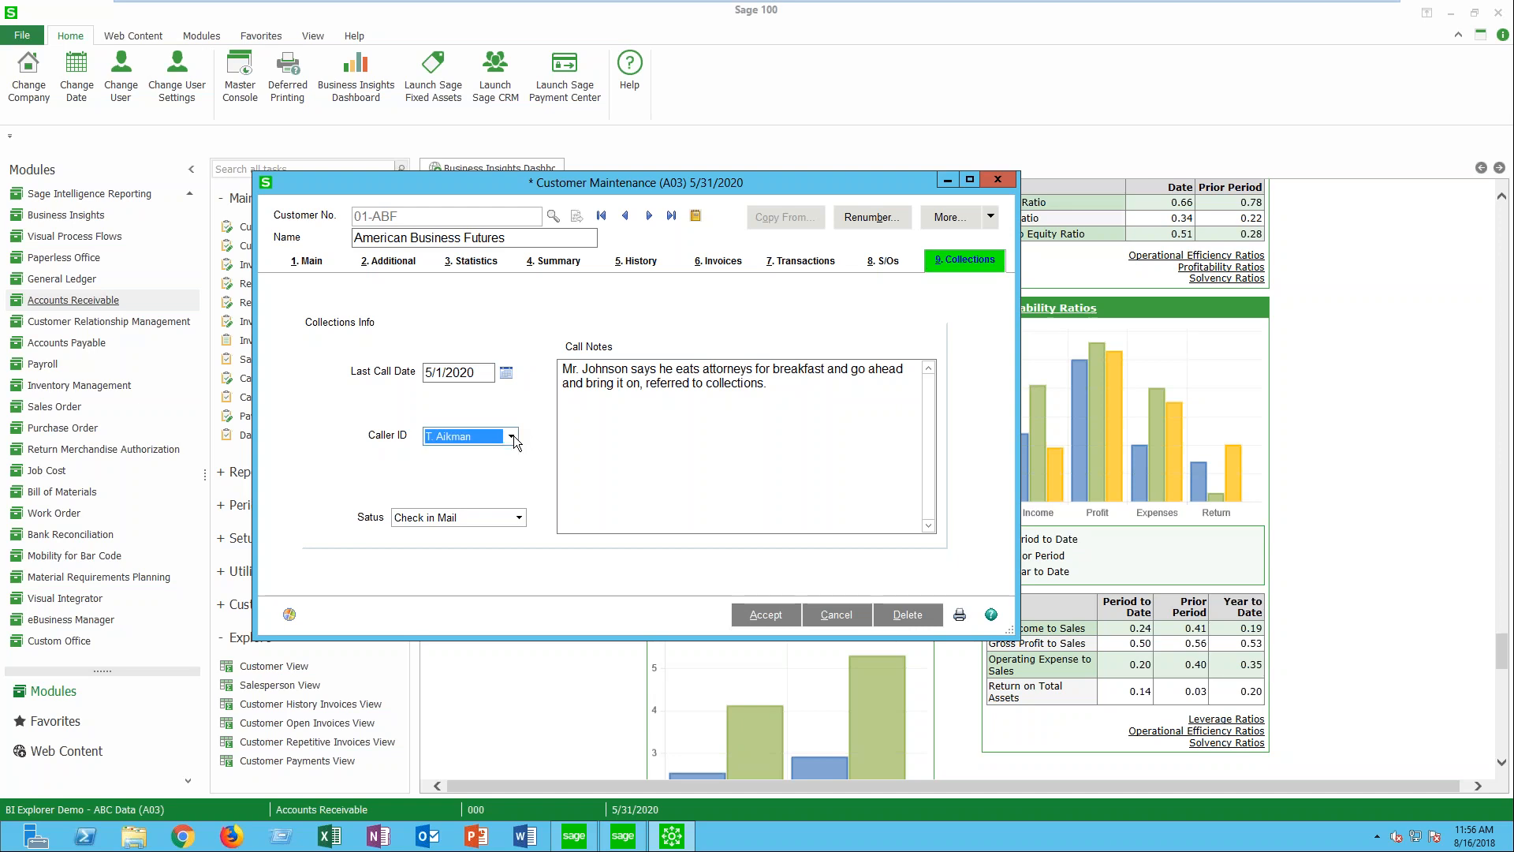
{"action": "left_click", "coordinate": [520, 520]}
{"action": "left_click", "coordinate": [522, 527]}
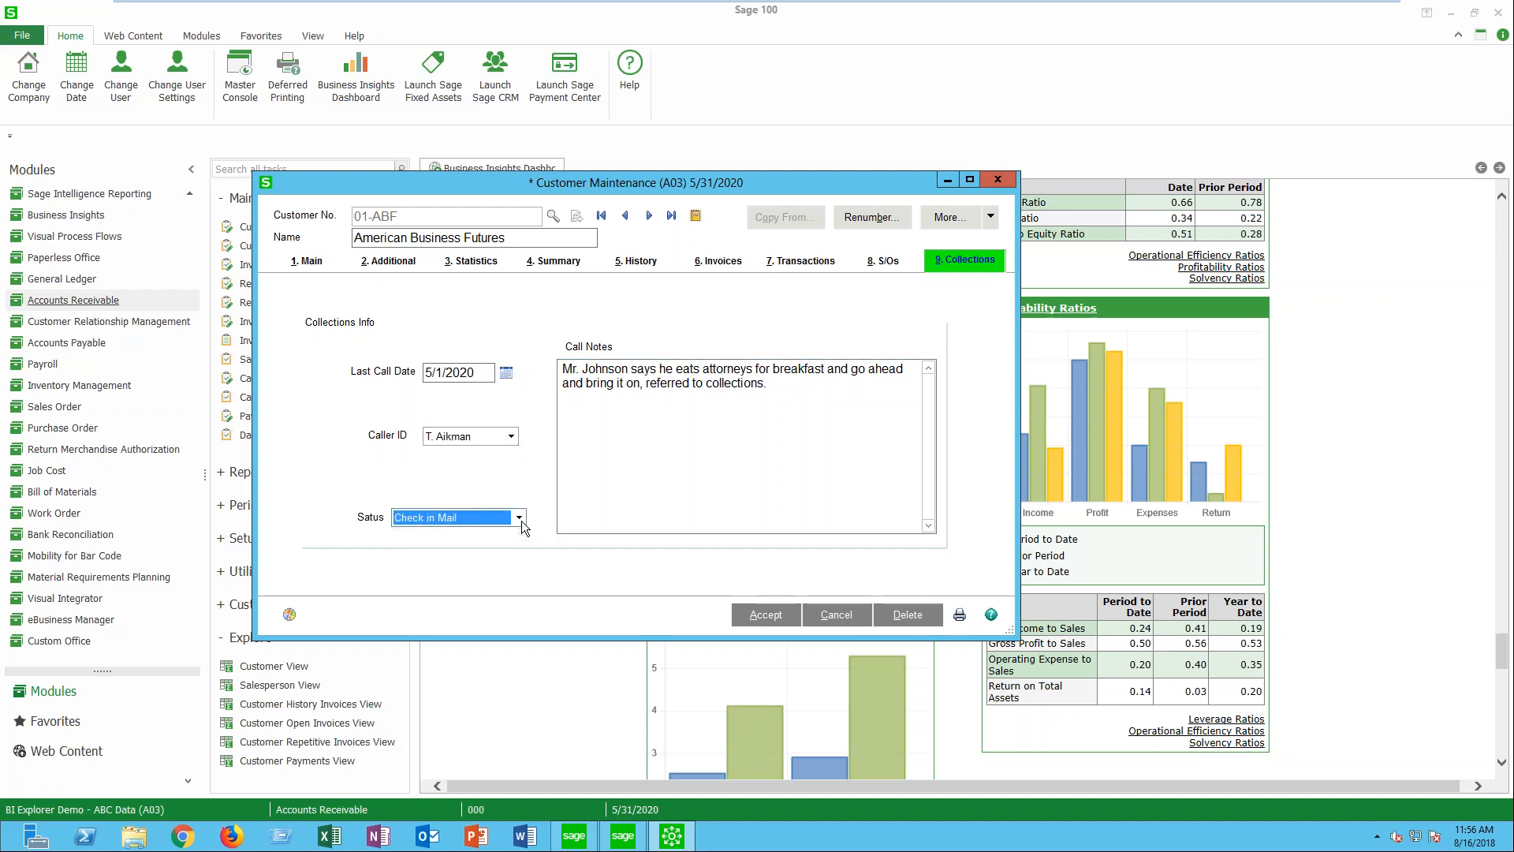
{"action": "left_click_drag", "start_coordinate": [772, 385], "coordinate": [600, 365]}
{"action": "left_click", "coordinate": [639, 441]}
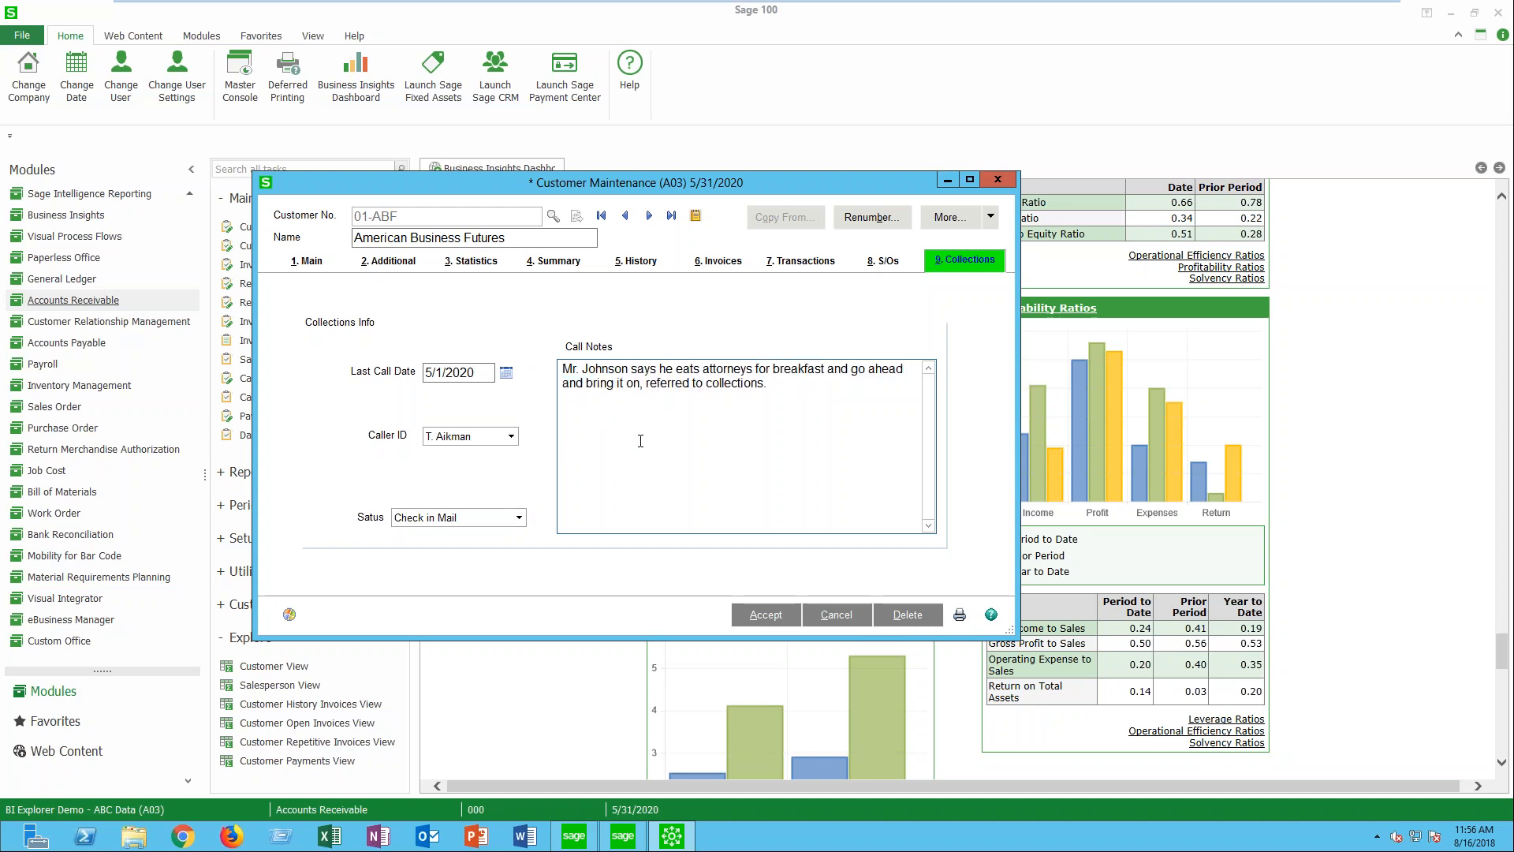
{"action": "left_click", "coordinate": [781, 616]}
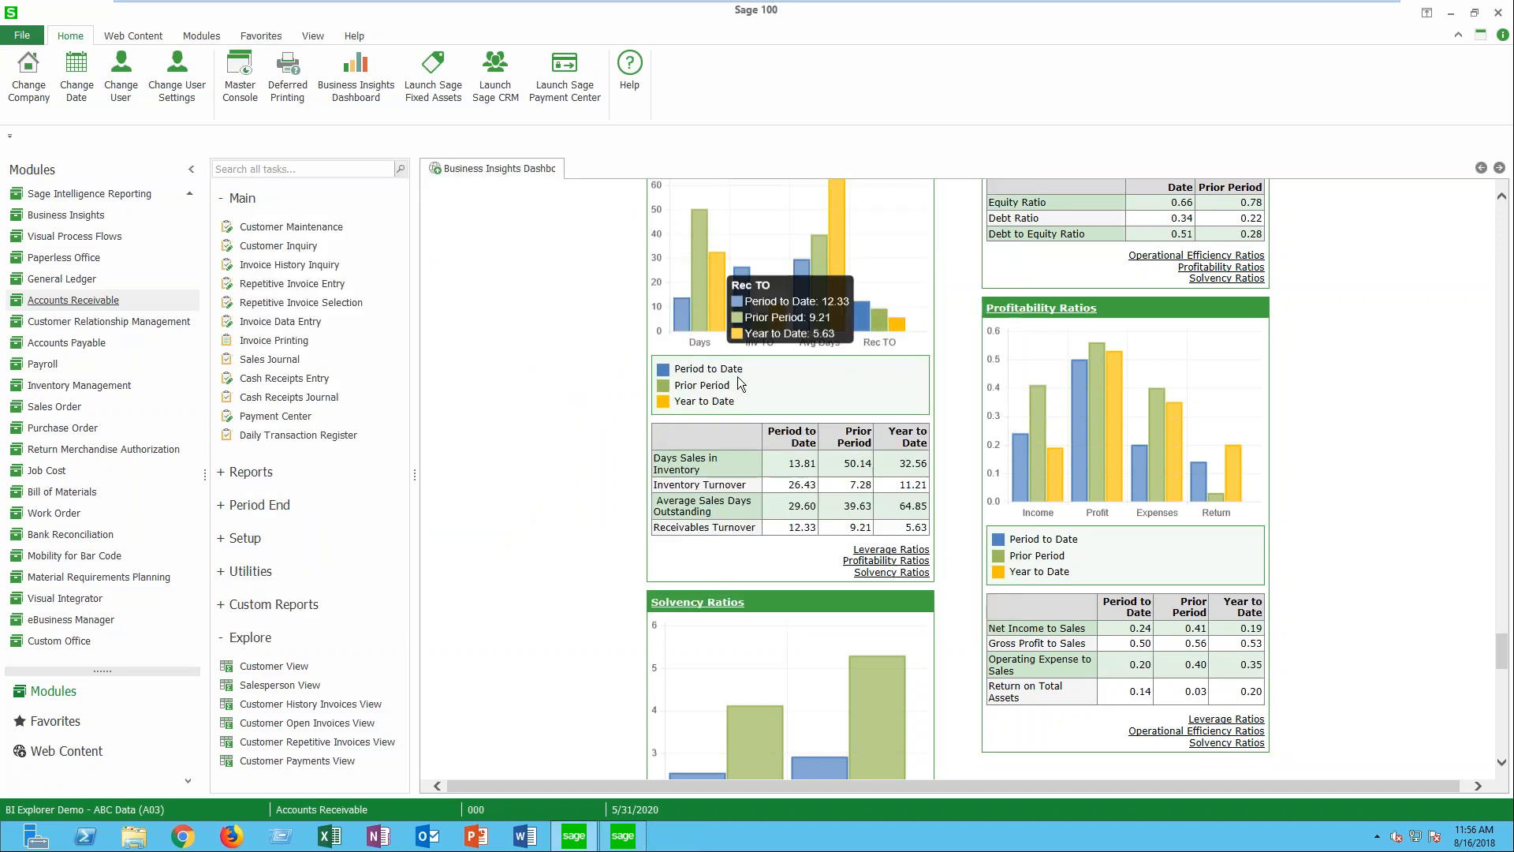
- Switch to the Business Insights Explorer window and open the column settings for the Customer Open Invoices grid
{"action": "left_click", "coordinate": [622, 840]}
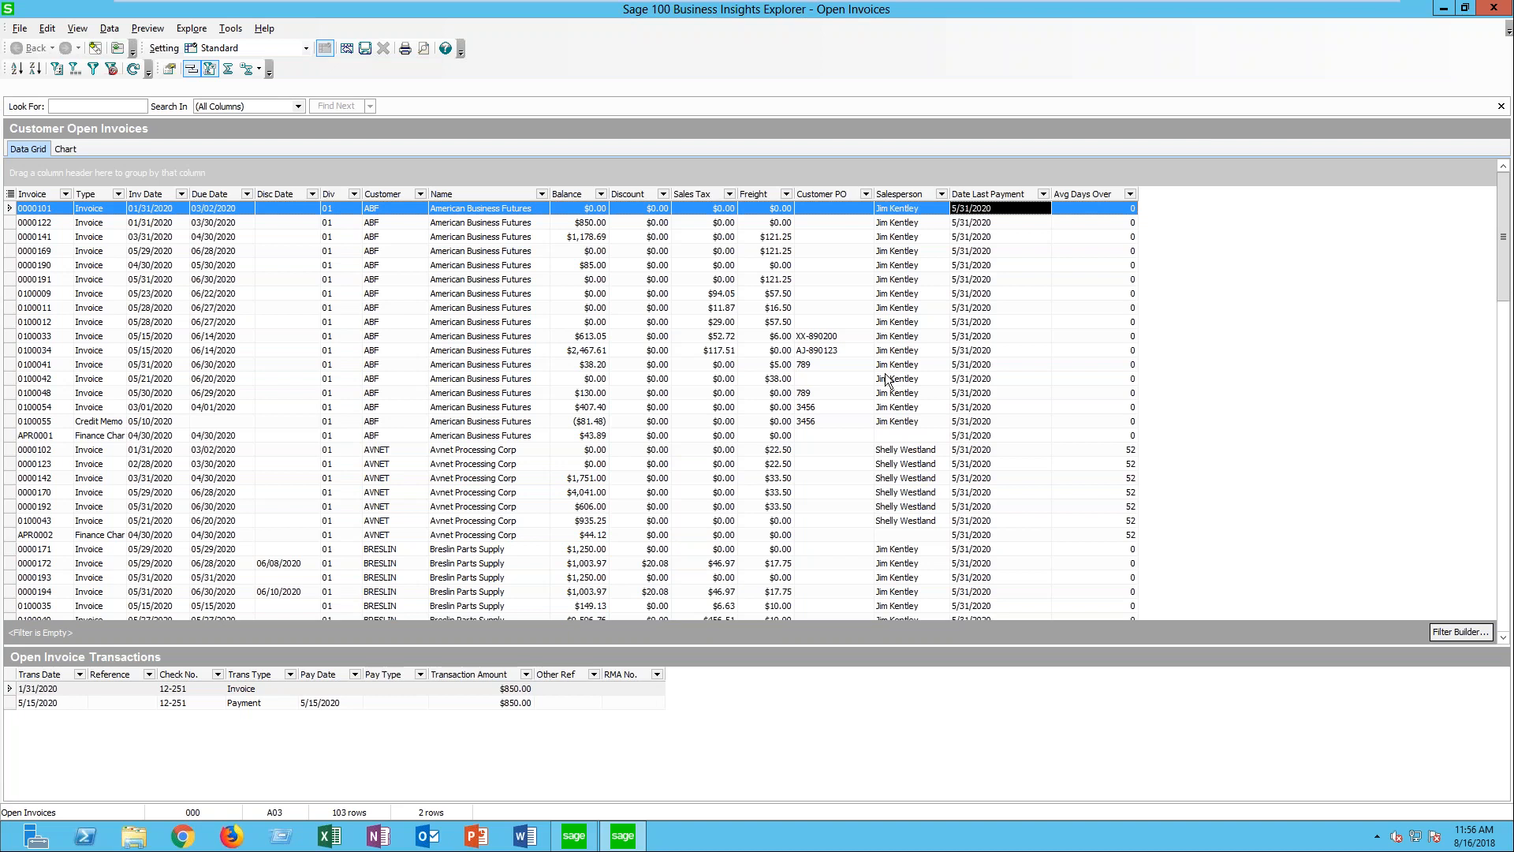
{"action": "right_click", "coordinate": [1000, 196]}
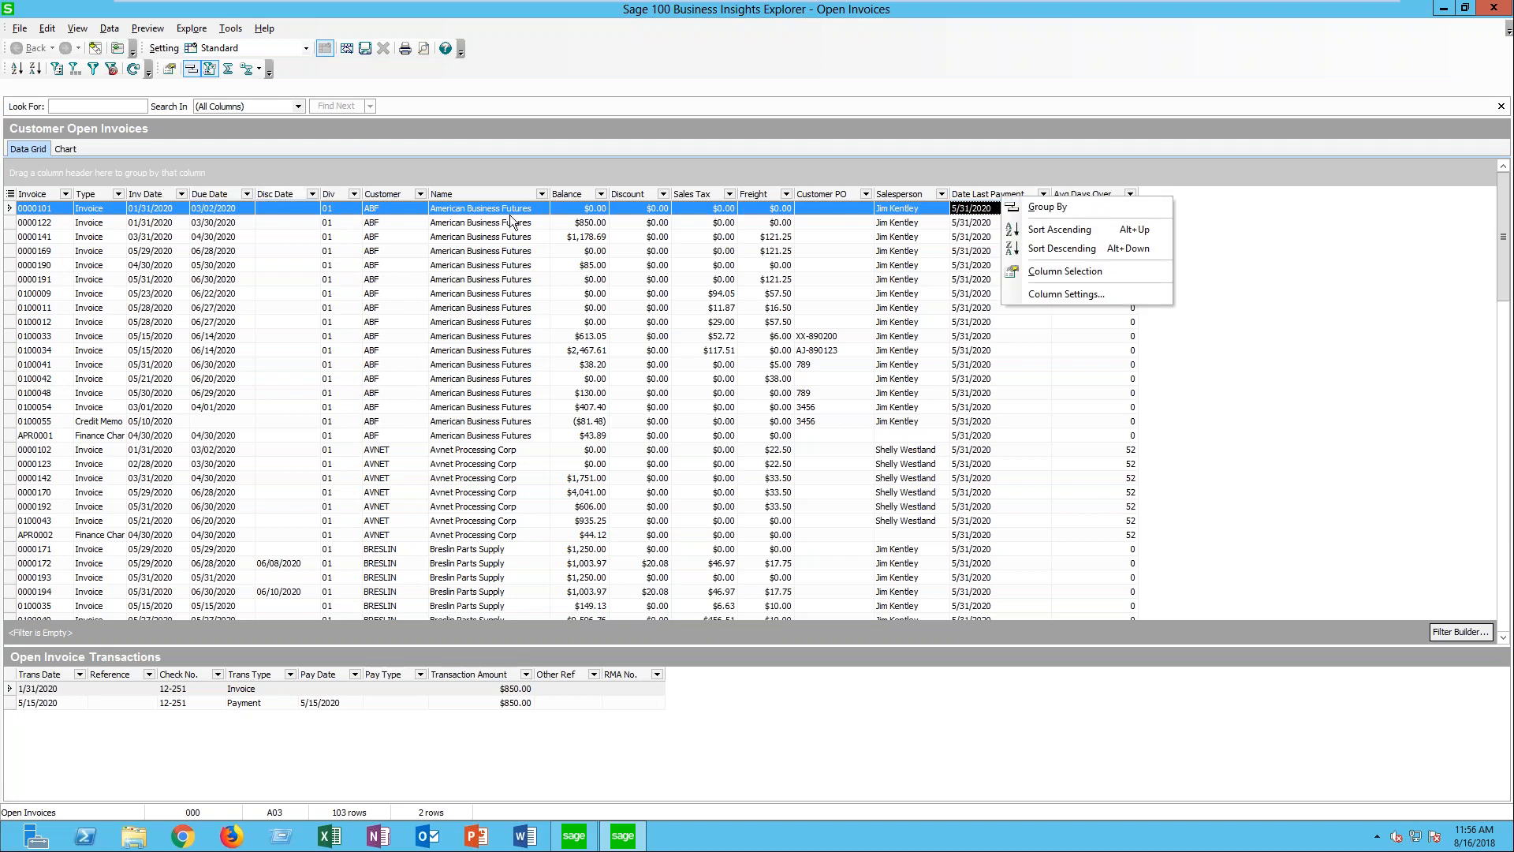
{"action": "left_click", "coordinate": [1085, 305]}
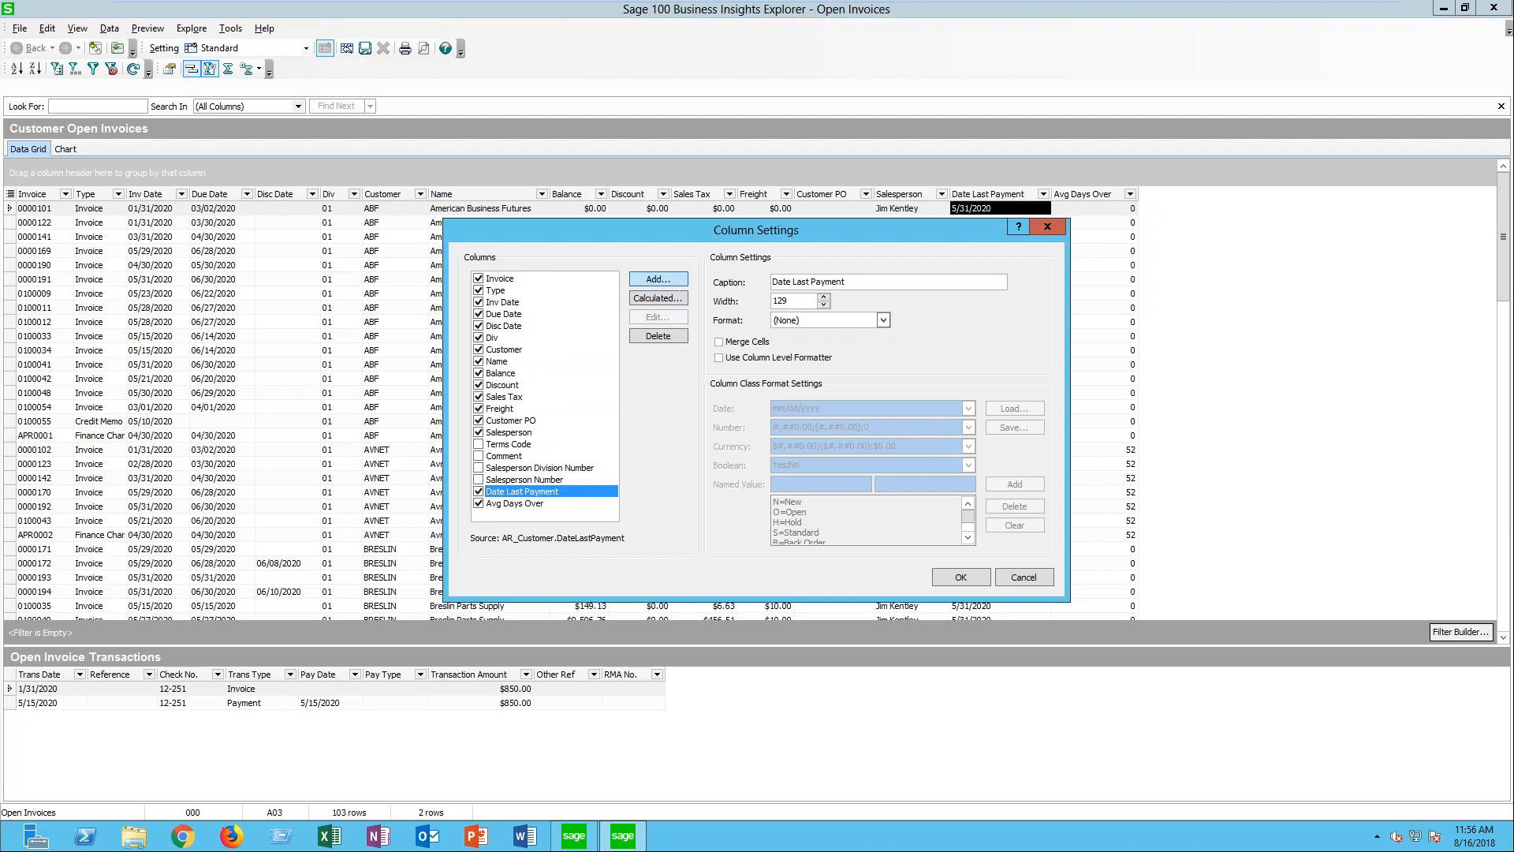
- Add the UDF_STATUS field from the AR_Customer data source as a new column
{"action": "left_click", "coordinate": [657, 278]}
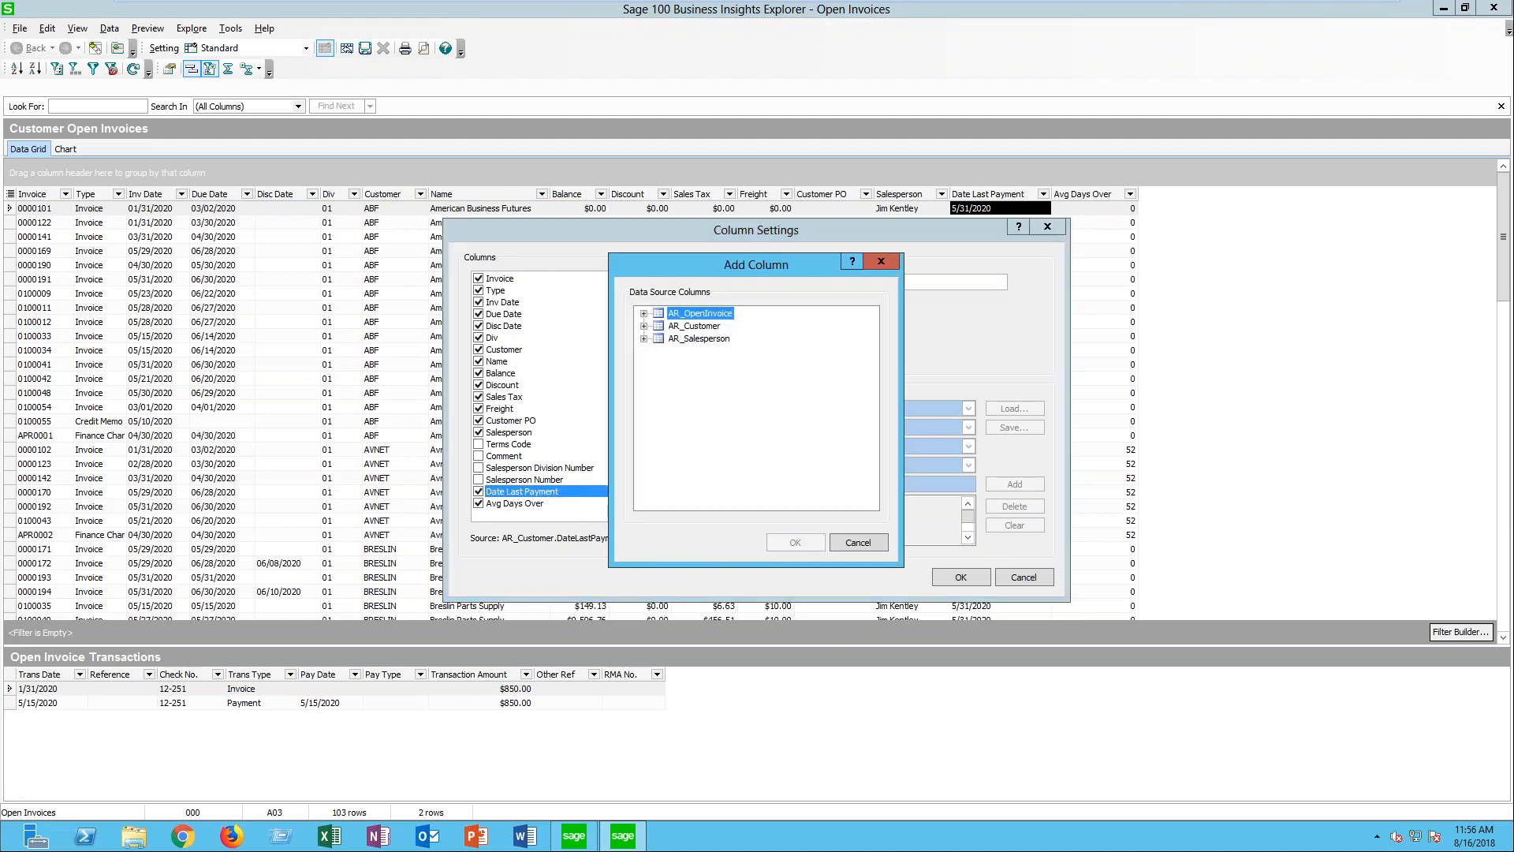
{"action": "left_click", "coordinate": [693, 326]}
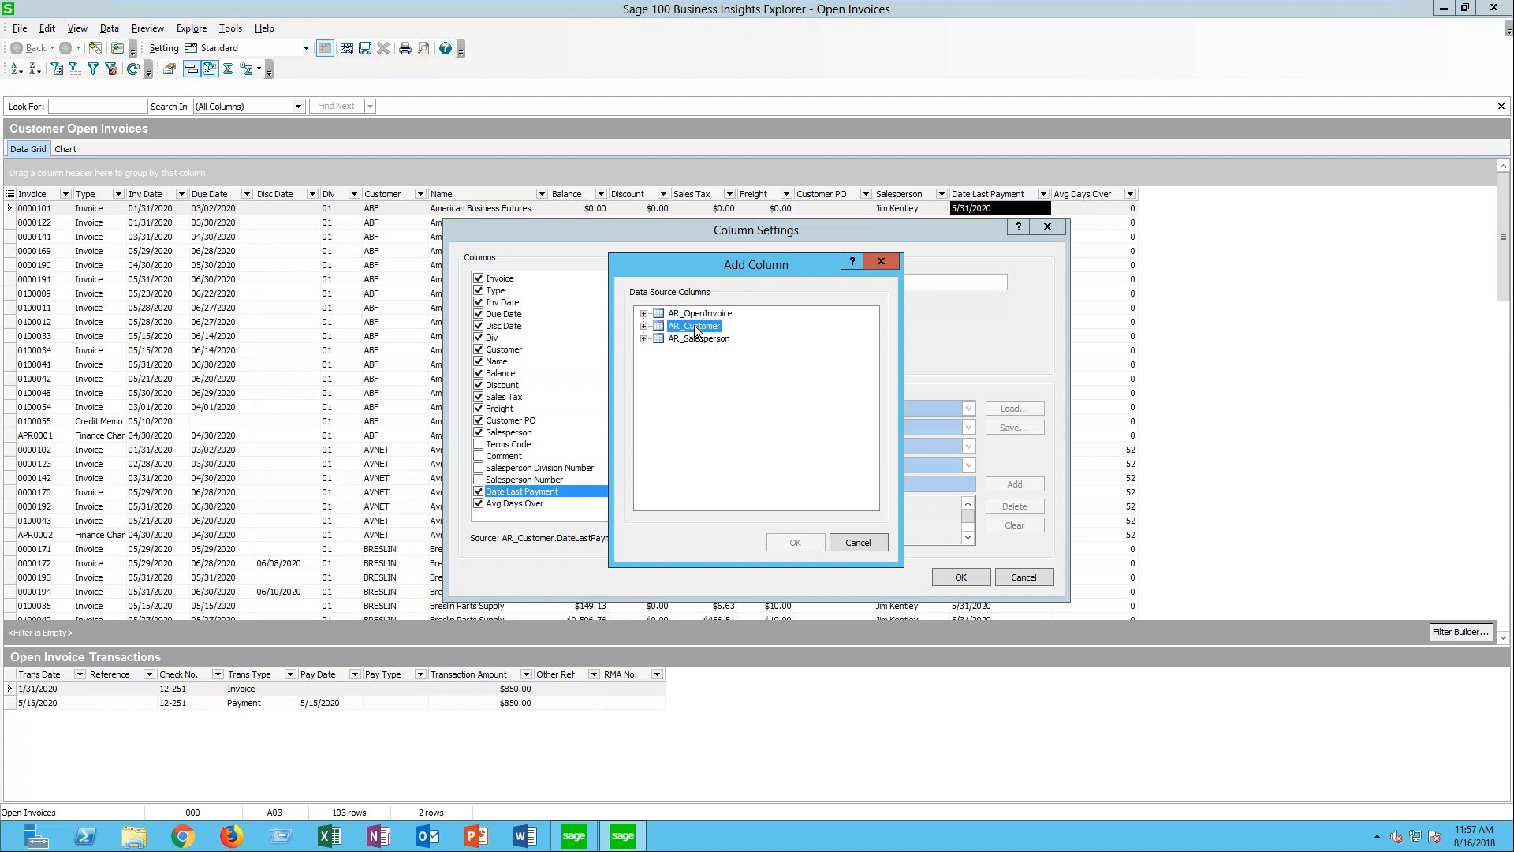
{"action": "left_click", "coordinate": [644, 326]}
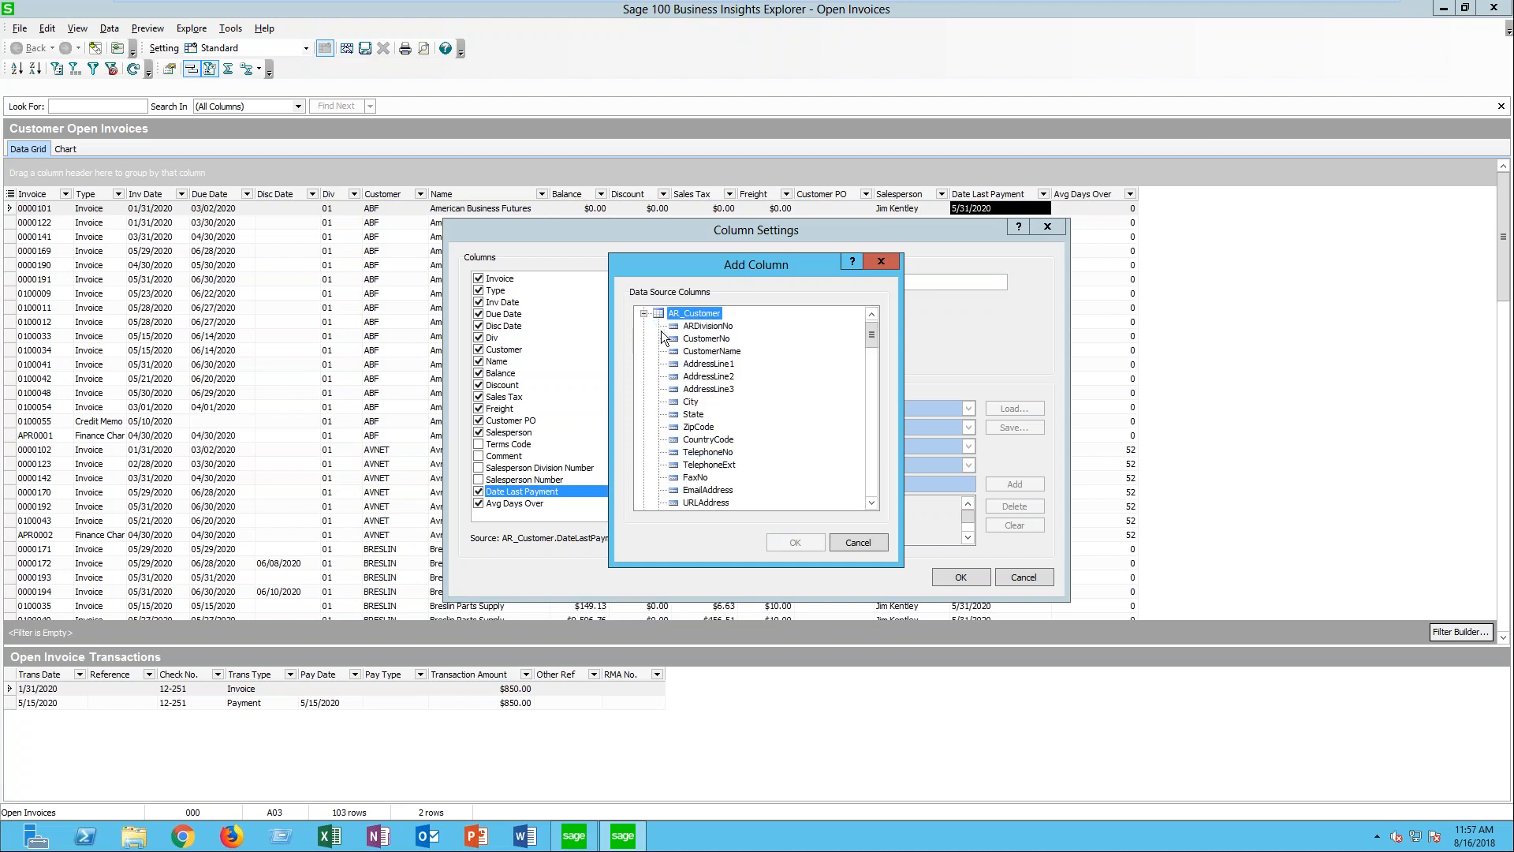
{"action": "left_click_drag", "start_coordinate": [873, 338], "coordinate": [878, 479]}
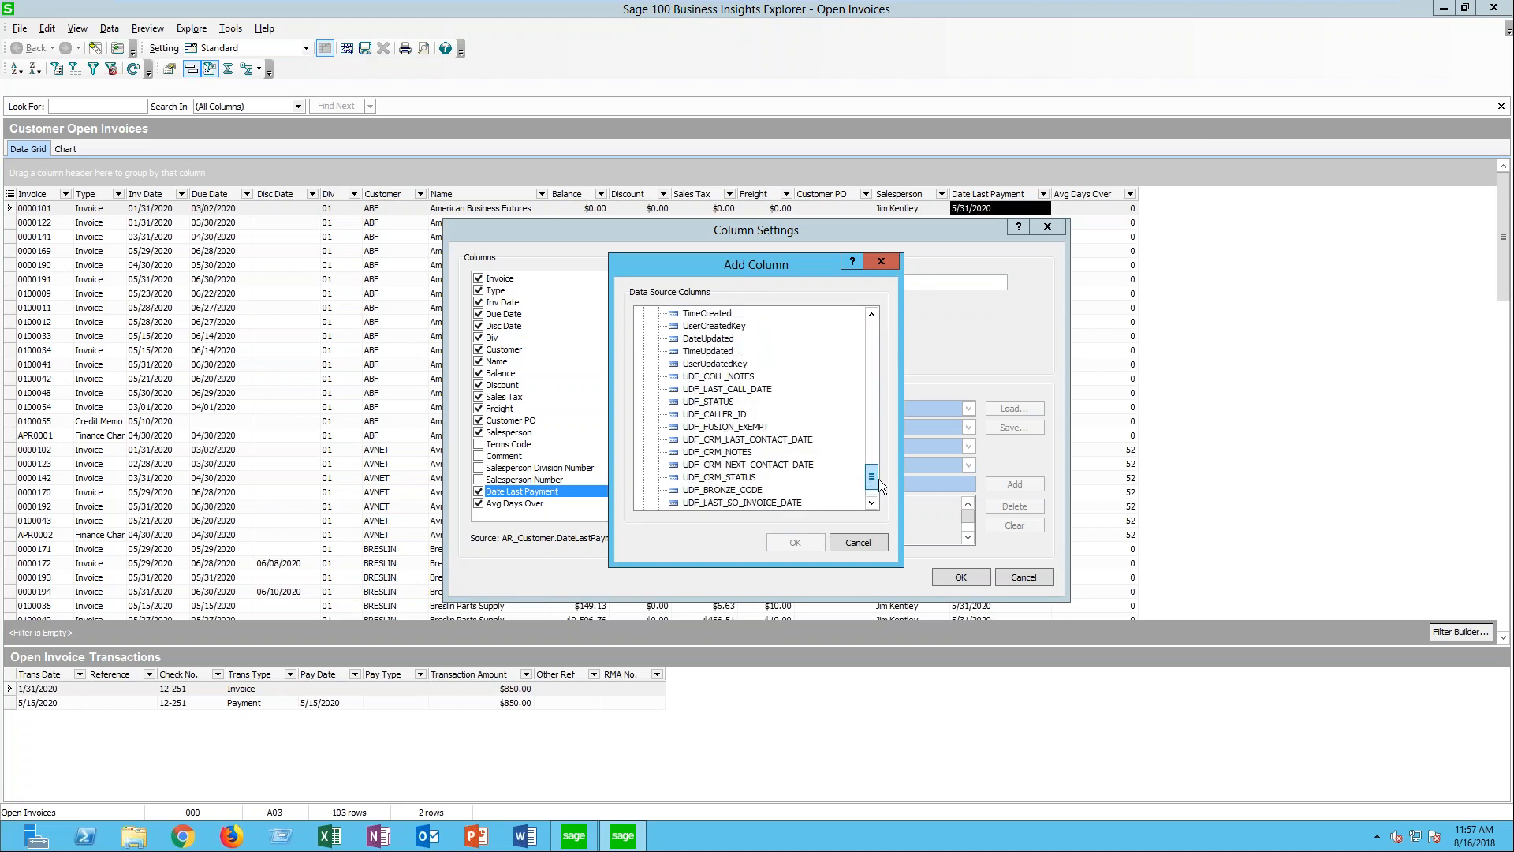
{"action": "left_click", "coordinate": [714, 365]}
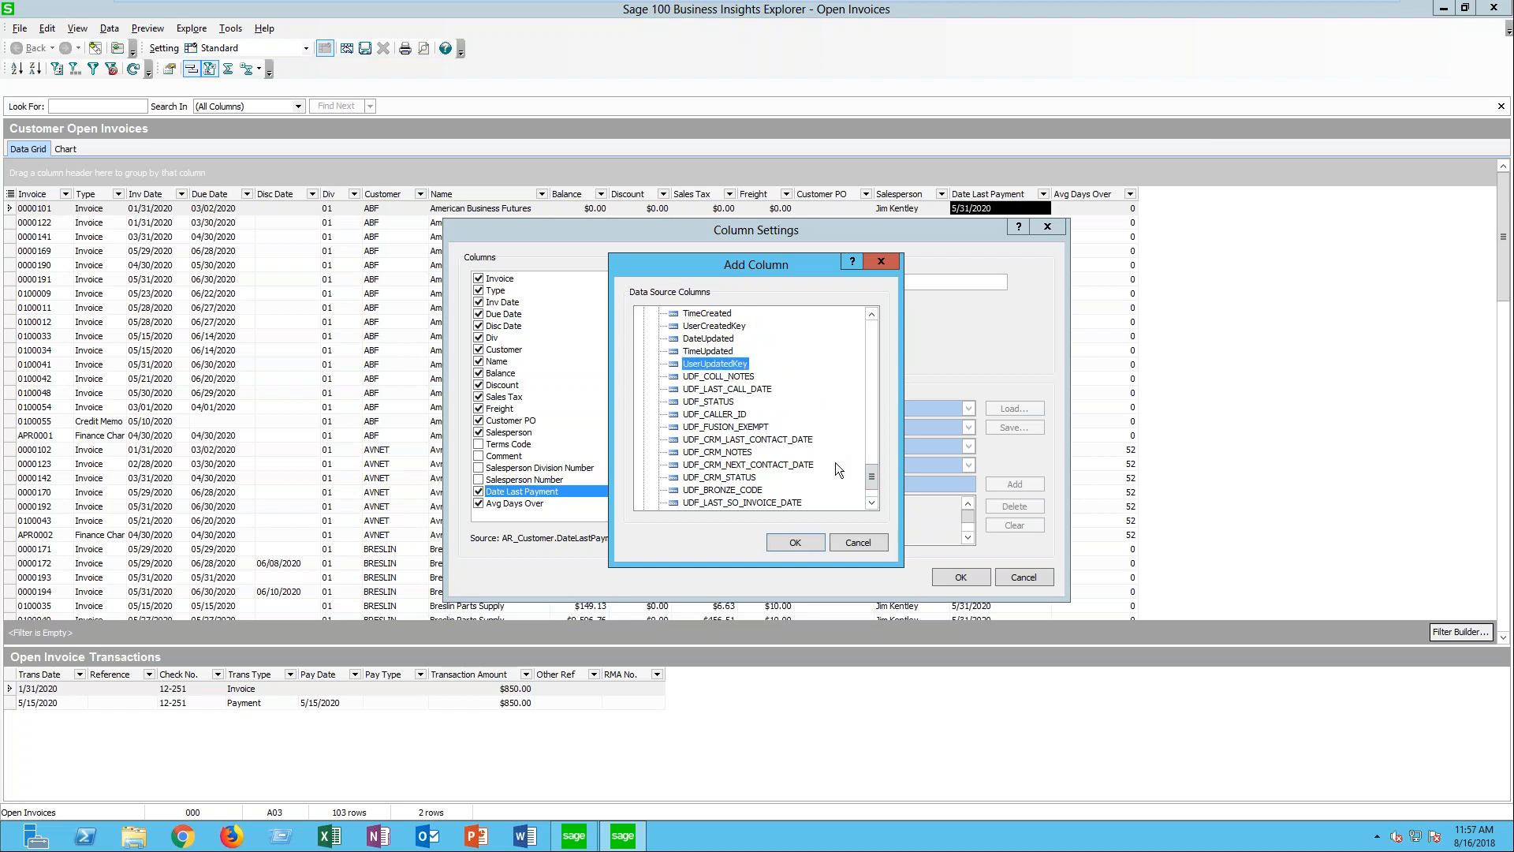
{"action": "key", "text": "Down"}
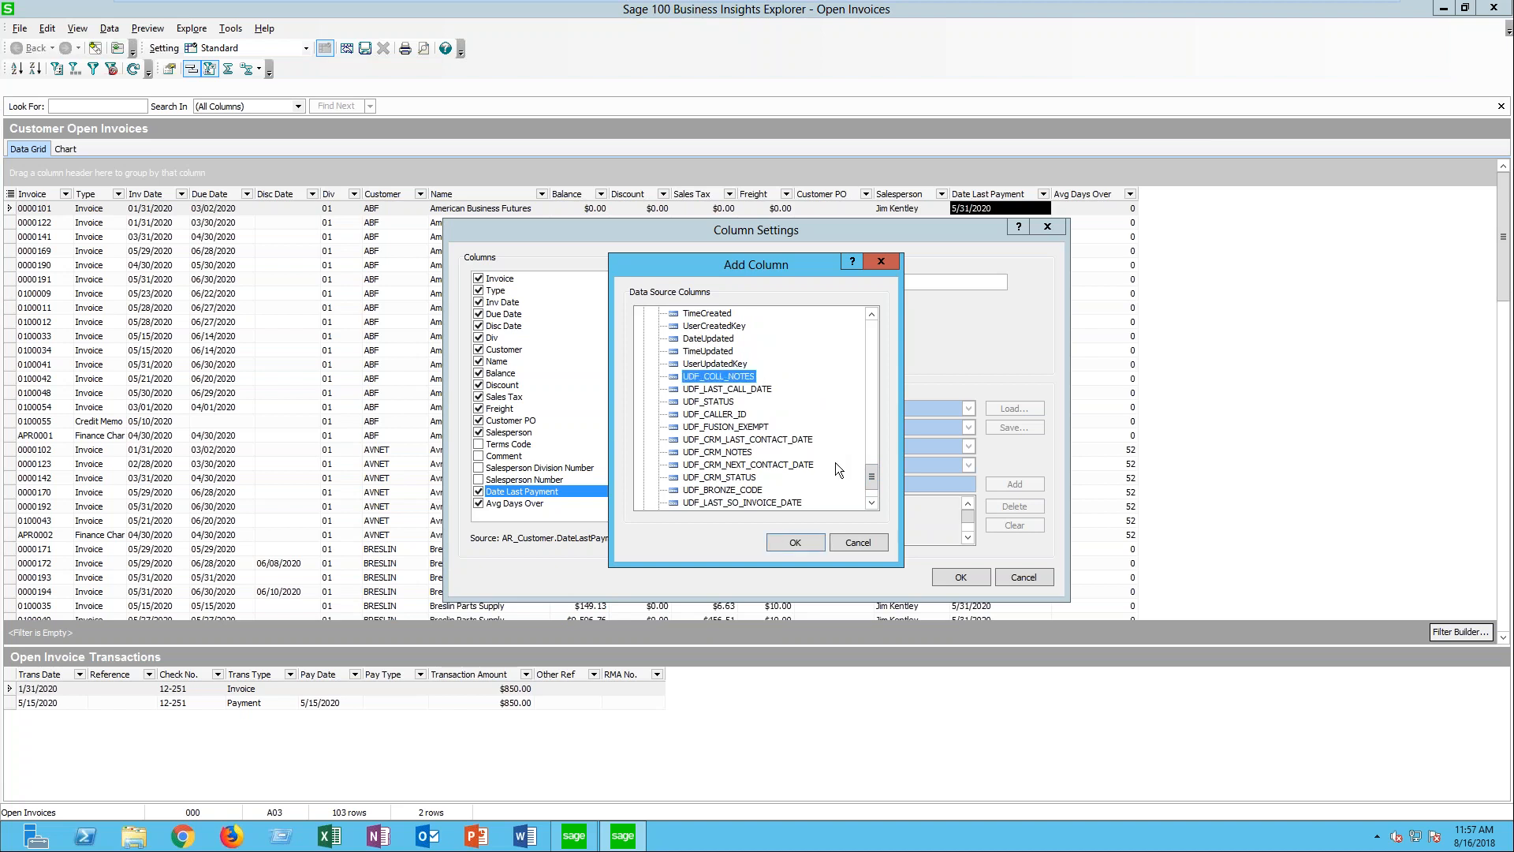
{"action": "left_click", "coordinate": [871, 502]}
{"action": "left_click", "coordinate": [870, 502]}
{"action": "left_click", "coordinate": [871, 503]}
{"action": "left_click", "coordinate": [871, 503]}
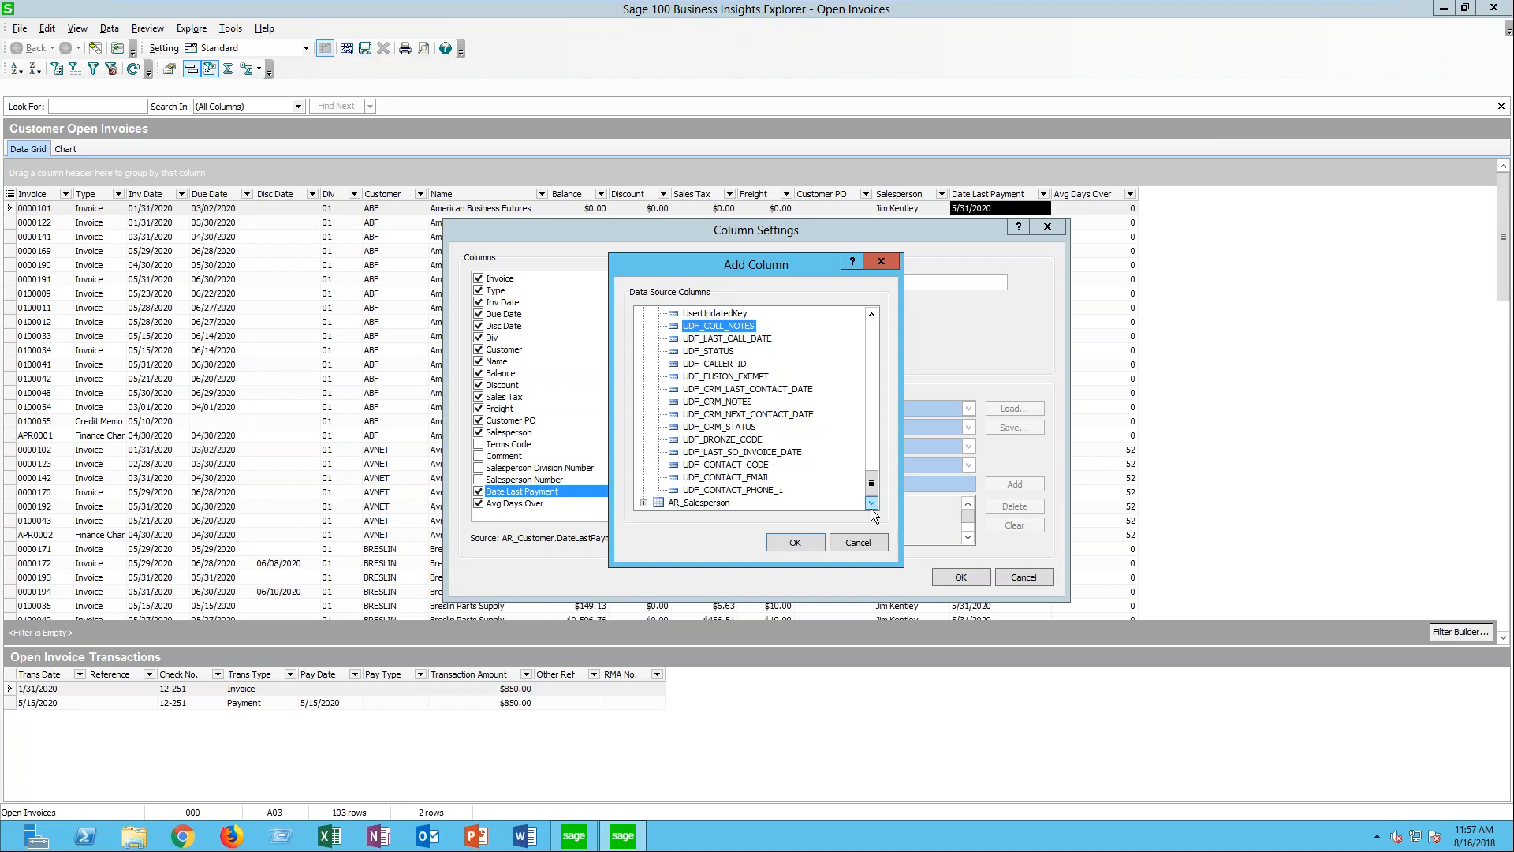
{"action": "key", "text": "Down"}
{"action": "key", "text": "Down"}
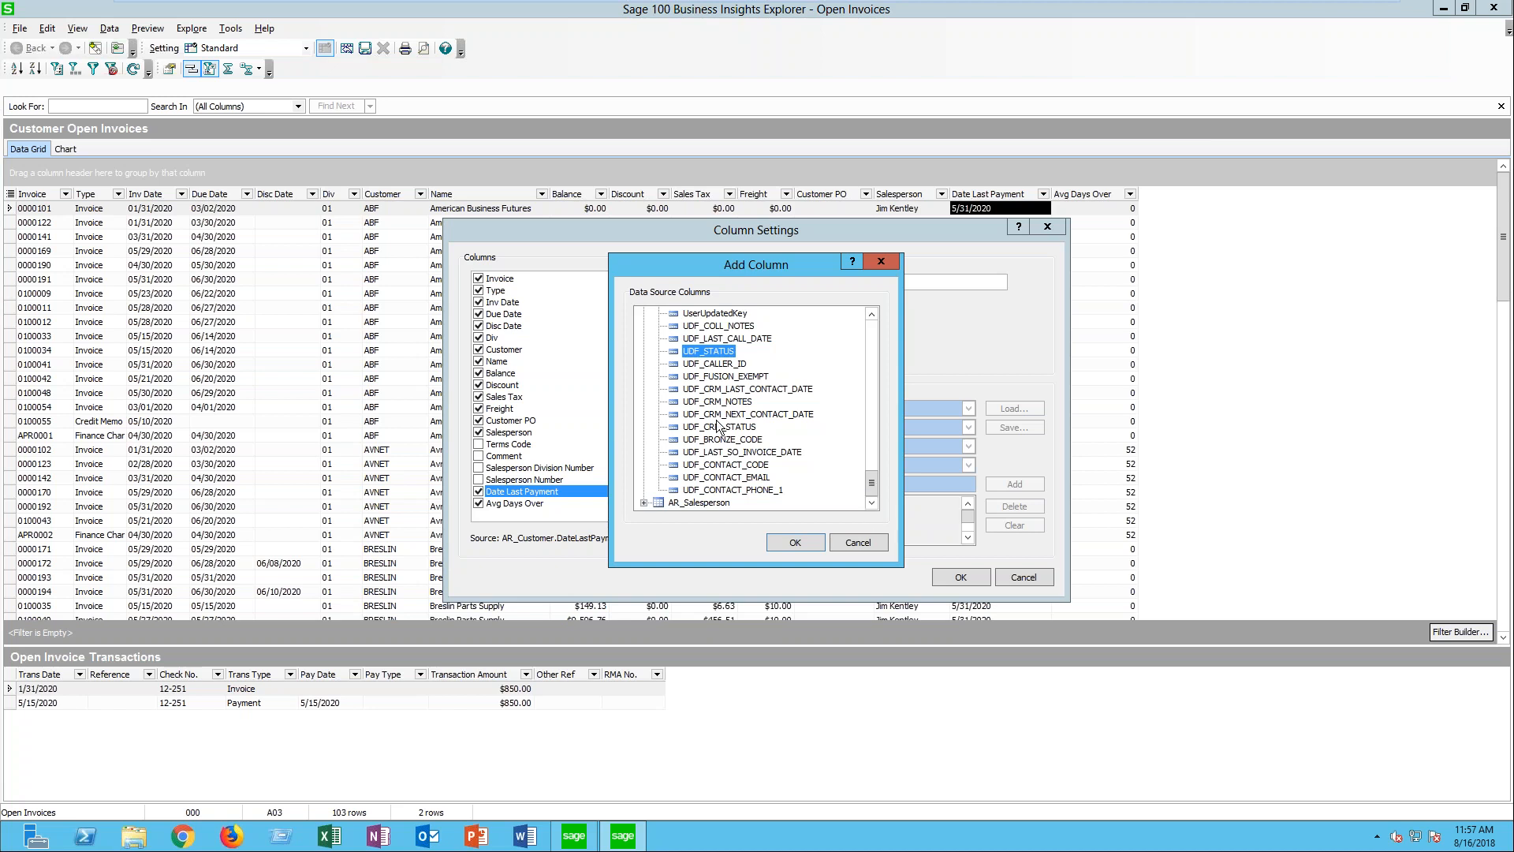
{"action": "double_click", "coordinate": [718, 352]}
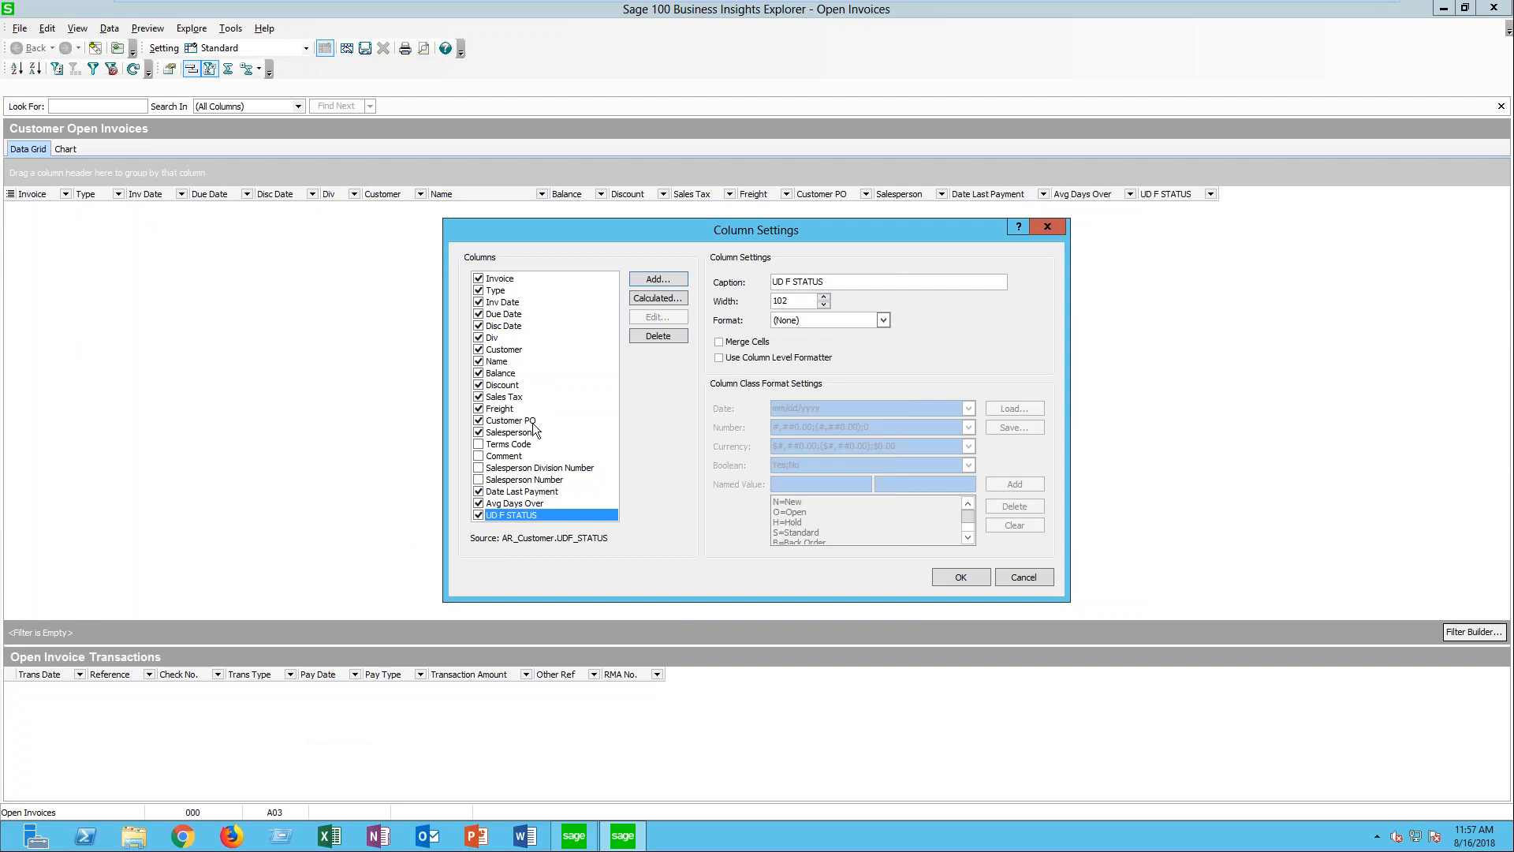
- Set the new status column's caption to "Coll. Status" and accept the column settings
{"action": "left_click_drag", "start_coordinate": [825, 284], "coordinate": [707, 270]}
{"action": "type", "text": "Coll. Status"}
{"action": "left_click", "coordinate": [954, 579]}
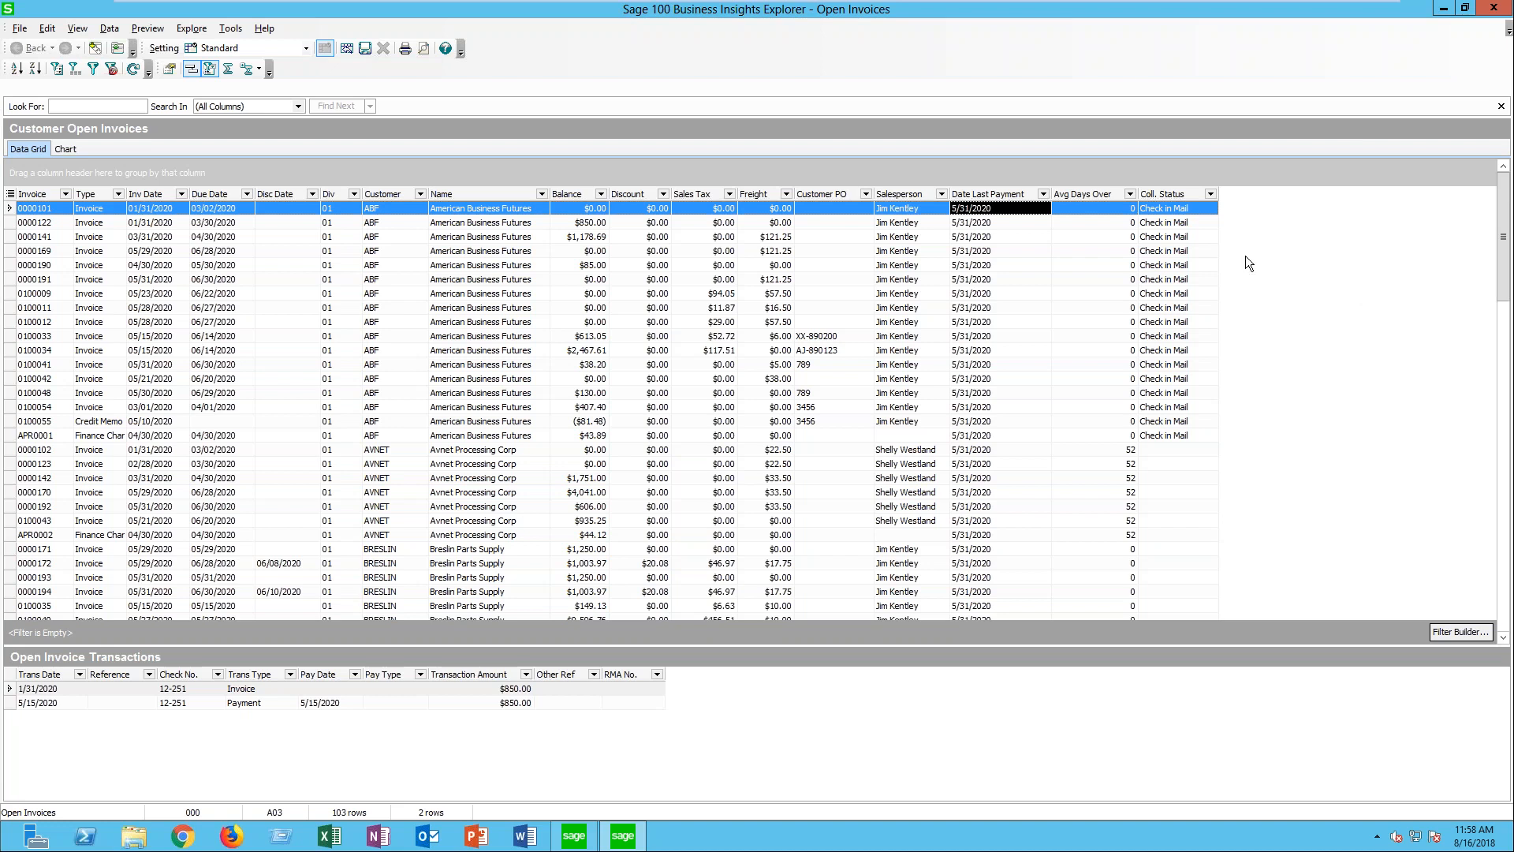
- Reopen the Customer Open Invoices column settings and add the CurrentBalance field from AR_Customer as a new column
{"action": "left_click", "coordinate": [1196, 209]}
{"action": "right_click", "coordinate": [1197, 197]}
{"action": "left_click", "coordinate": [1260, 293]}
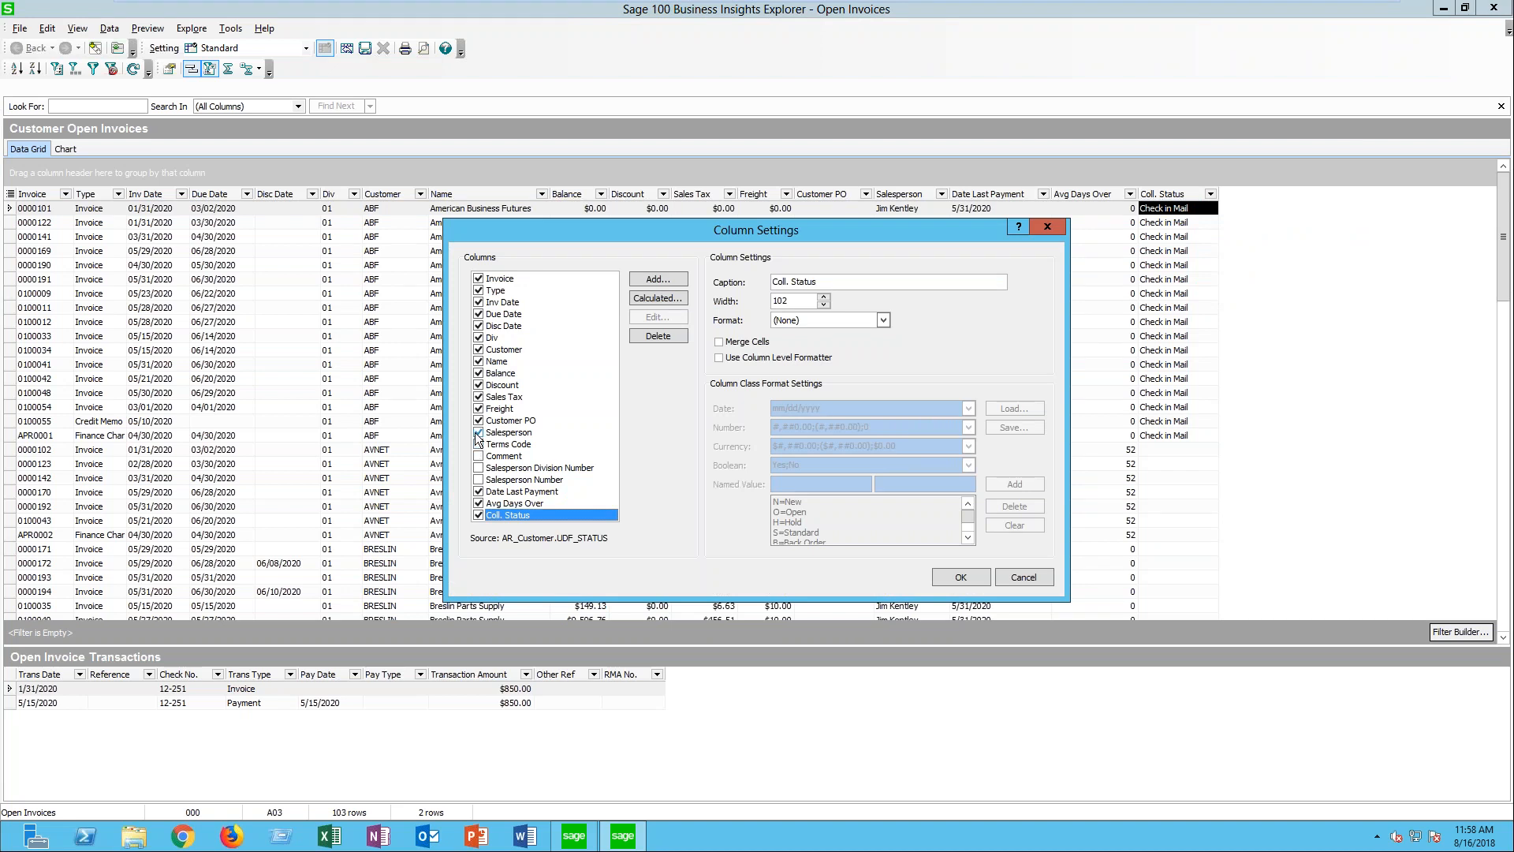
{"action": "left_click", "coordinate": [478, 433]}
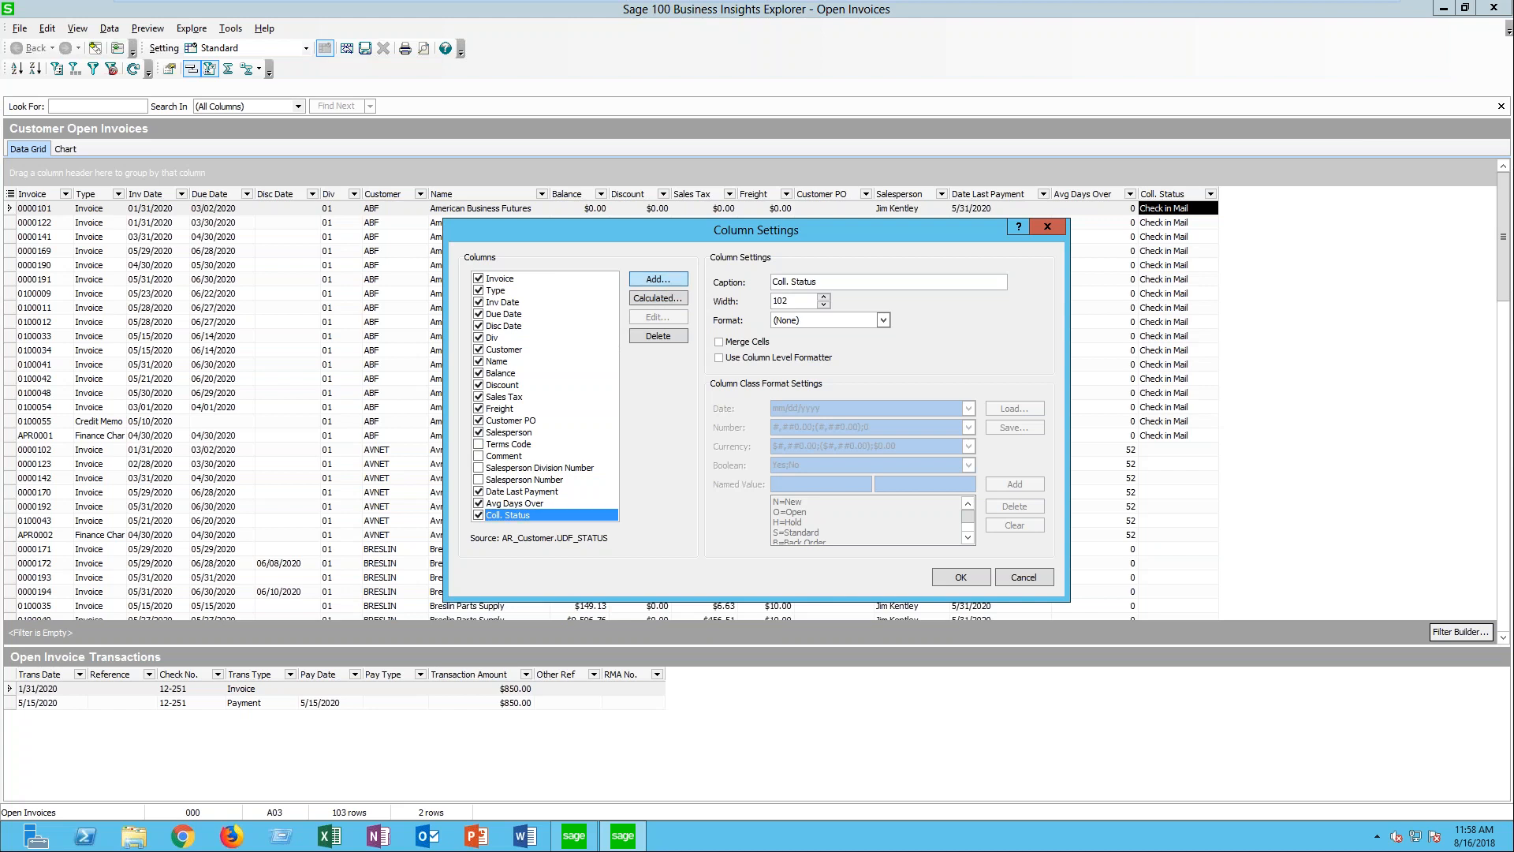
{"action": "left_click", "coordinate": [657, 279]}
{"action": "left_click", "coordinate": [688, 326]}
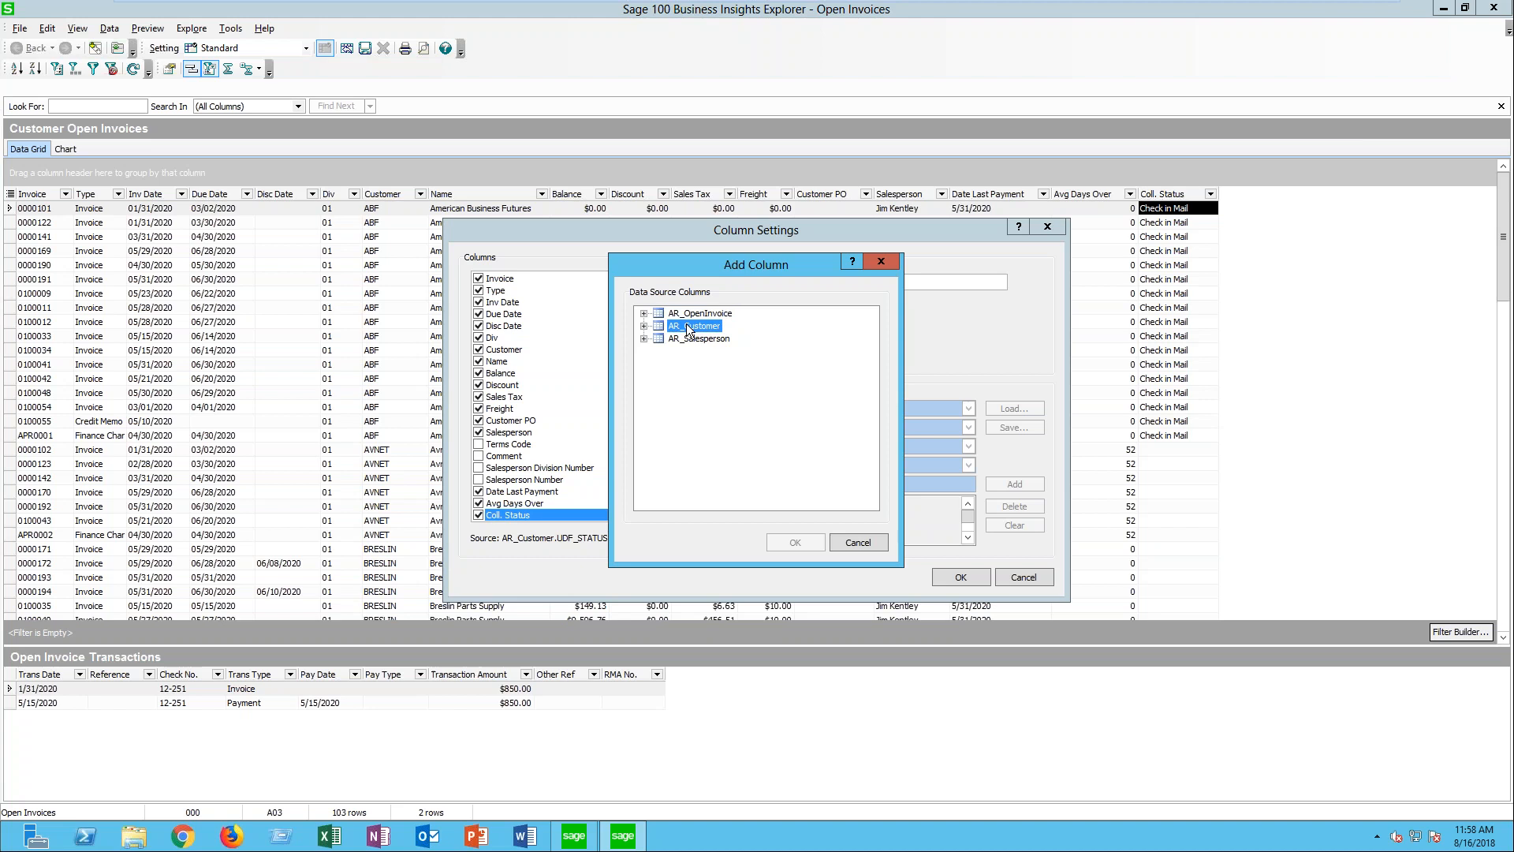
{"action": "left_click", "coordinate": [644, 326]}
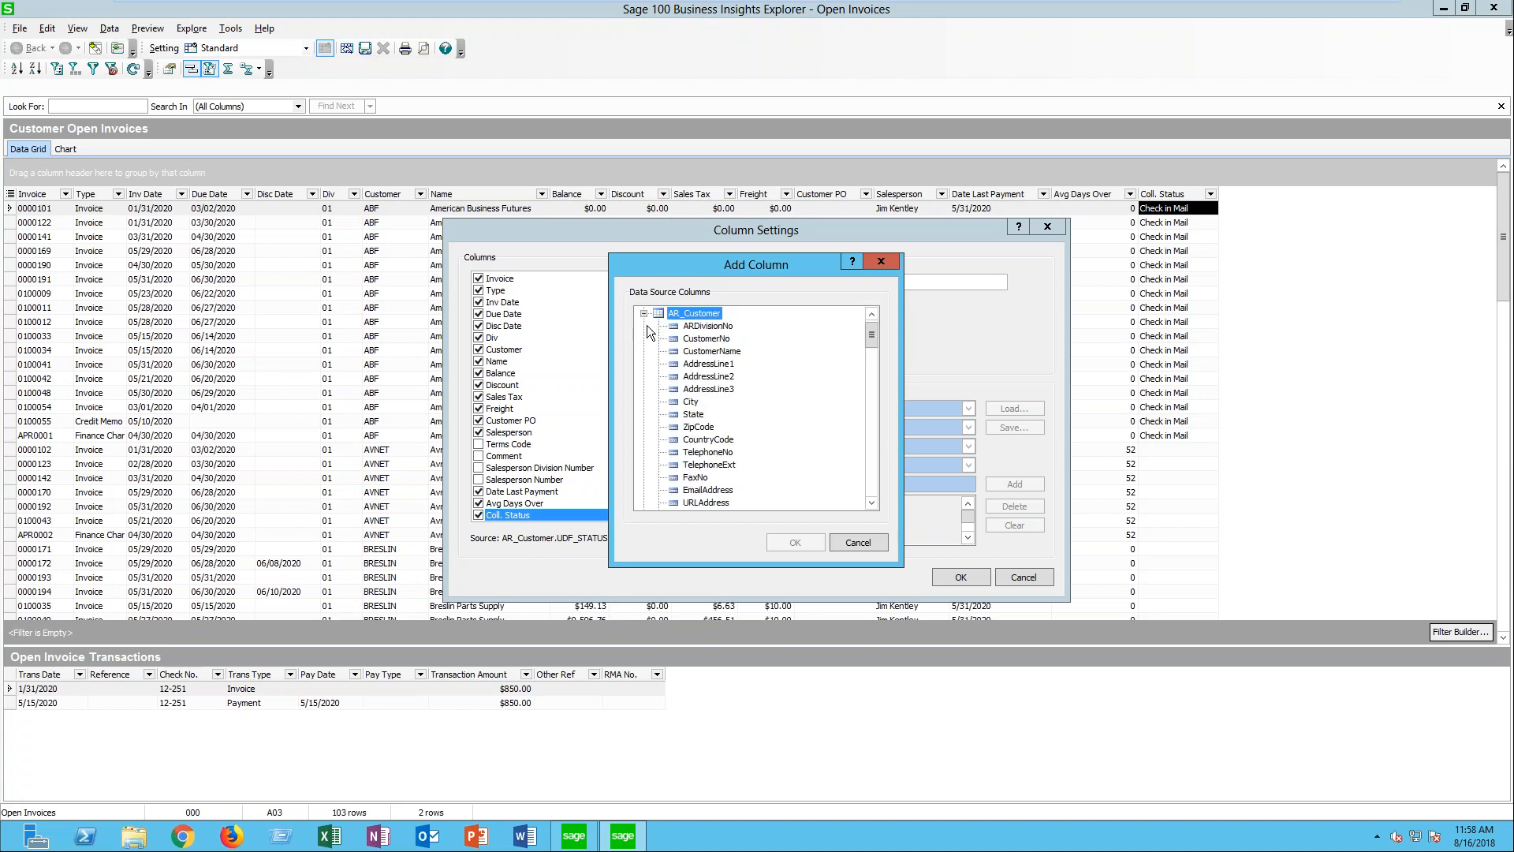
{"action": "left_click", "coordinate": [872, 501]}
{"action": "left_click", "coordinate": [873, 501]}
{"action": "left_click", "coordinate": [872, 502]}
{"action": "left_click", "coordinate": [872, 501]}
{"action": "left_click", "coordinate": [872, 501]}
{"action": "left_click", "coordinate": [872, 501]}
{"action": "left_click", "coordinate": [872, 502]}
{"action": "left_click", "coordinate": [872, 502]}
{"action": "left_click", "coordinate": [872, 502]}
{"action": "left_click", "coordinate": [872, 502]}
{"action": "left_click", "coordinate": [872, 501]}
{"action": "left_click", "coordinate": [872, 502]}
{"action": "left_click", "coordinate": [872, 501]}
{"action": "left_click", "coordinate": [872, 502]}
{"action": "left_click", "coordinate": [873, 501]}
{"action": "left_click", "coordinate": [873, 502]}
{"action": "left_click", "coordinate": [872, 502]}
{"action": "left_click", "coordinate": [872, 502]}
{"action": "left_click", "coordinate": [872, 502]}
{"action": "left_click", "coordinate": [872, 501]}
{"action": "left_click", "coordinate": [872, 501]}
{"action": "left_click", "coordinate": [872, 501]}
{"action": "left_click", "coordinate": [872, 501]}
{"action": "left_click", "coordinate": [872, 501]}
{"action": "left_click", "coordinate": [872, 501]}
{"action": "left_click", "coordinate": [872, 501]}
{"action": "left_click", "coordinate": [872, 501]}
{"action": "left_click", "coordinate": [872, 502]}
{"action": "left_click", "coordinate": [872, 501]}
{"action": "left_click", "coordinate": [872, 501]}
{"action": "left_click", "coordinate": [872, 502]}
{"action": "left_click", "coordinate": [872, 501]}
{"action": "left_click", "coordinate": [872, 501]}
{"action": "left_click", "coordinate": [873, 501]}
{"action": "left_click", "coordinate": [872, 502]}
{"action": "left_click", "coordinate": [872, 501]}
{"action": "left_click", "coordinate": [872, 502]}
{"action": "left_click", "coordinate": [872, 501]}
{"action": "left_click", "coordinate": [872, 501]}
{"action": "left_click", "coordinate": [872, 501]}
{"action": "left_click", "coordinate": [872, 502]}
{"action": "left_click", "coordinate": [872, 502]}
{"action": "left_click", "coordinate": [872, 502]}
{"action": "left_click", "coordinate": [872, 502]}
{"action": "left_click", "coordinate": [872, 501]}
{"action": "left_click", "coordinate": [872, 501]}
{"action": "left_click", "coordinate": [872, 501]}
{"action": "left_click", "coordinate": [872, 501]}
{"action": "left_click", "coordinate": [872, 501]}
{"action": "left_click", "coordinate": [872, 502]}
{"action": "left_click", "coordinate": [872, 502]}
{"action": "left_click", "coordinate": [872, 501]}
{"action": "left_click", "coordinate": [872, 502]}
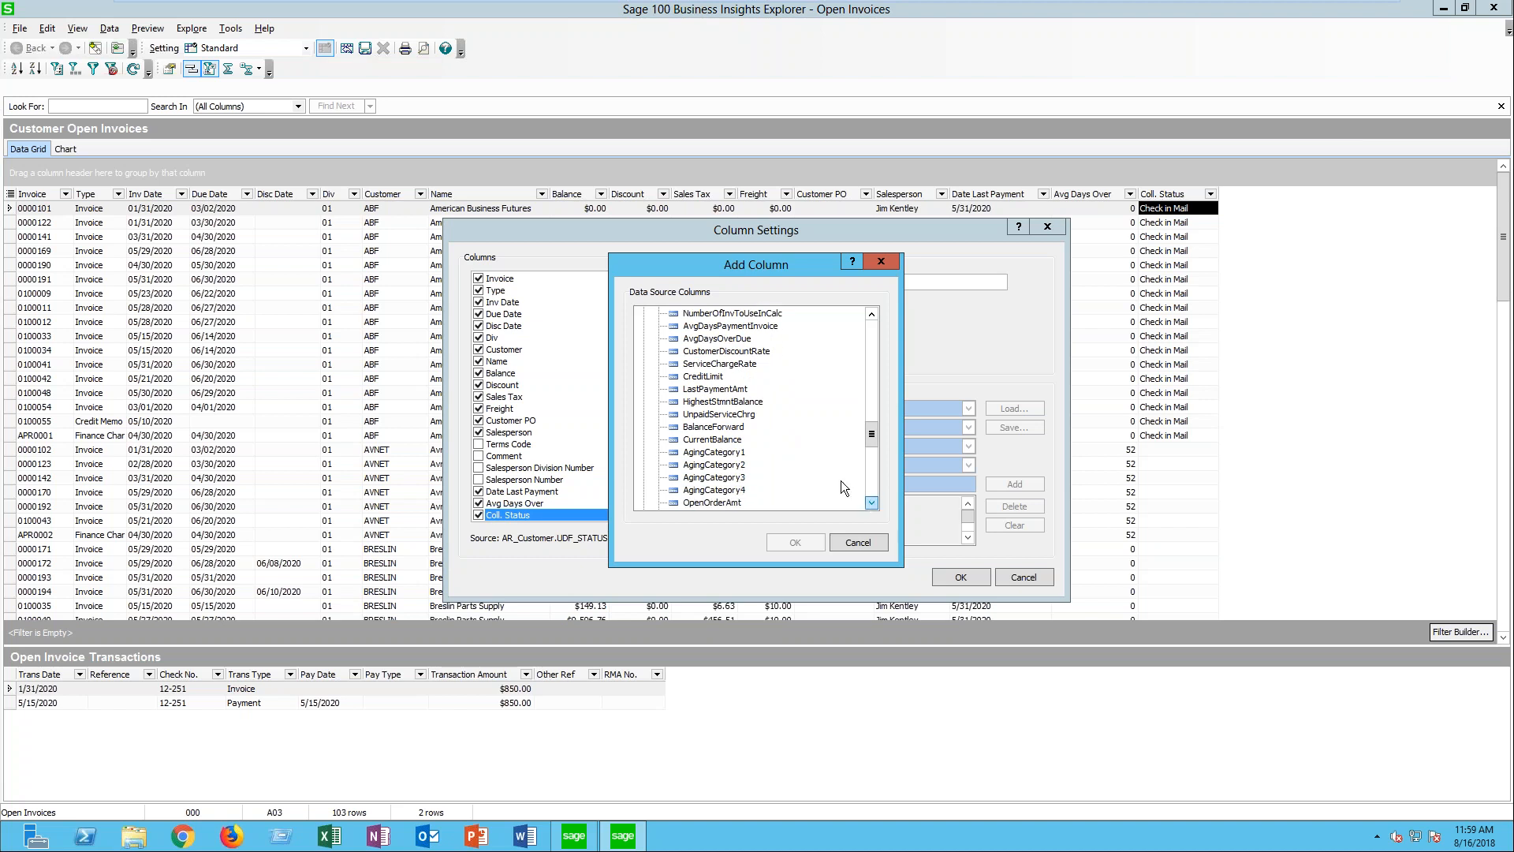
{"action": "left_click", "coordinate": [691, 440]}
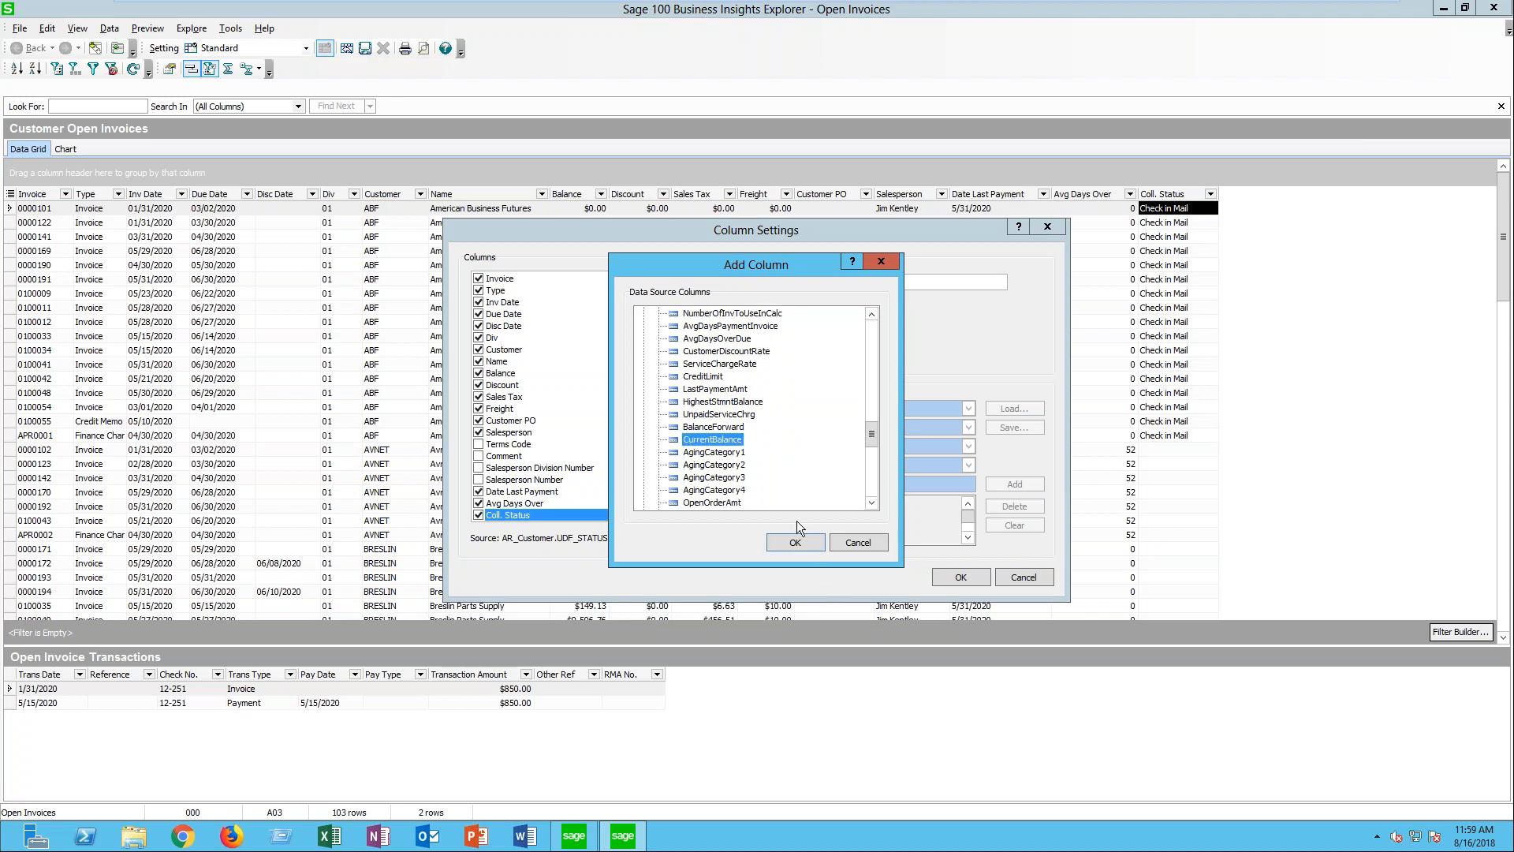
{"action": "left_click", "coordinate": [793, 541]}
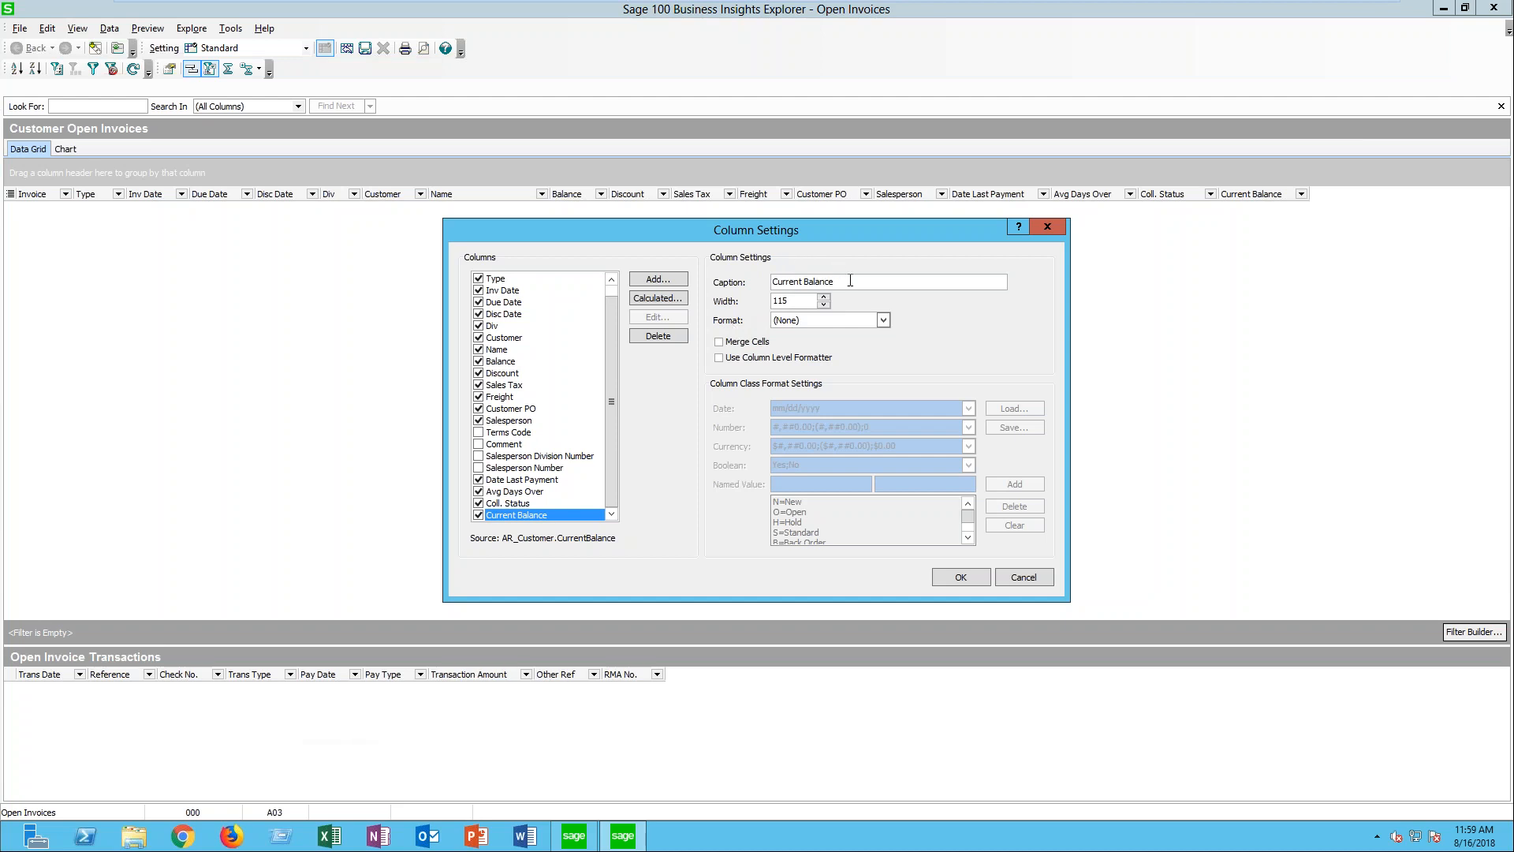
- Set the Current Balance column's format to Currency and enable its column-level formatter
{"action": "left_click", "coordinate": [815, 321]}
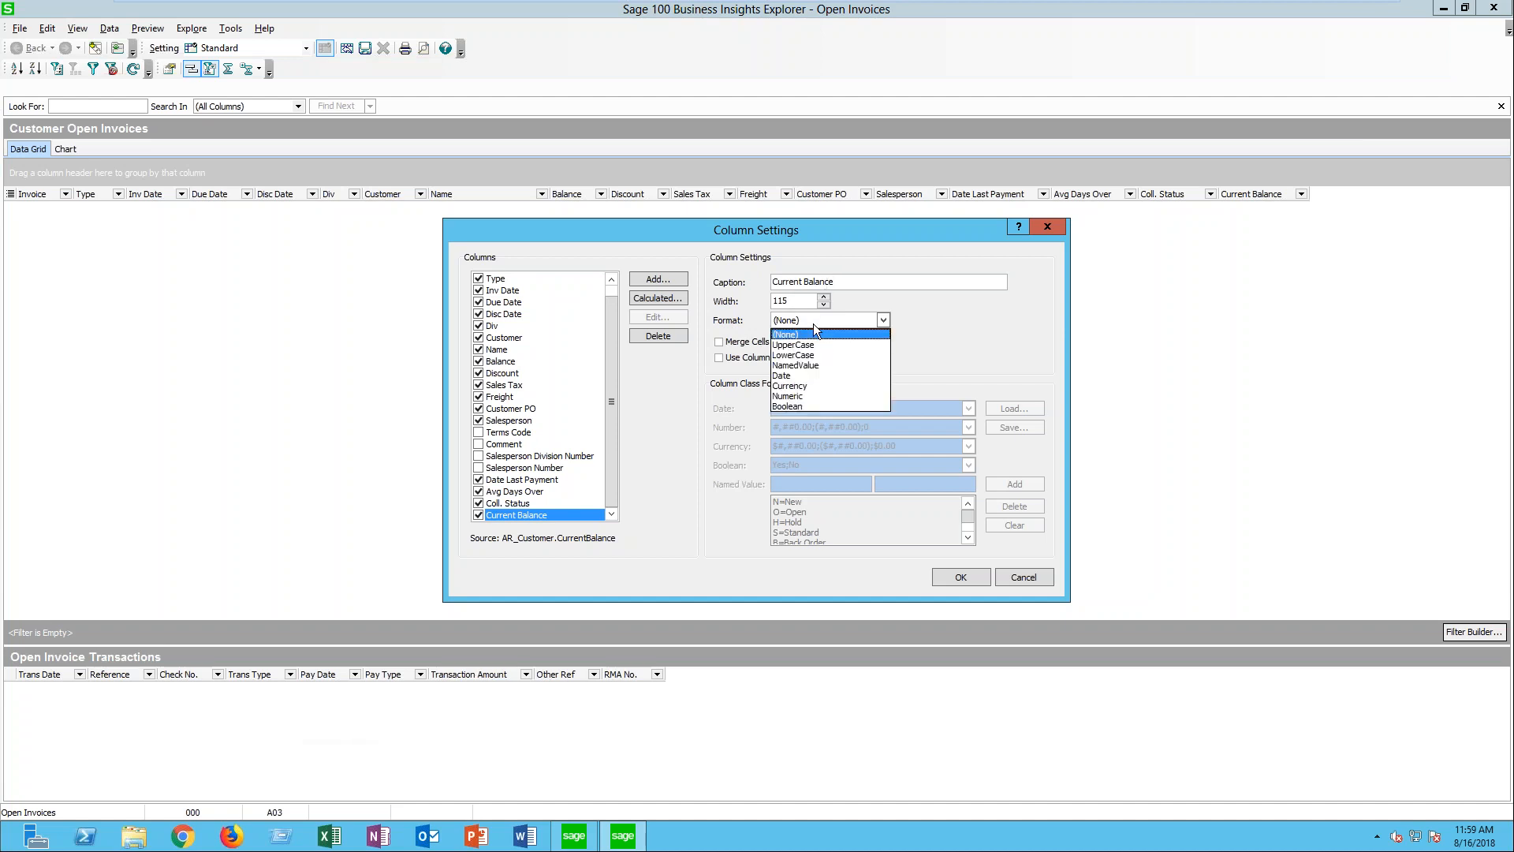
{"action": "left_click", "coordinate": [803, 396]}
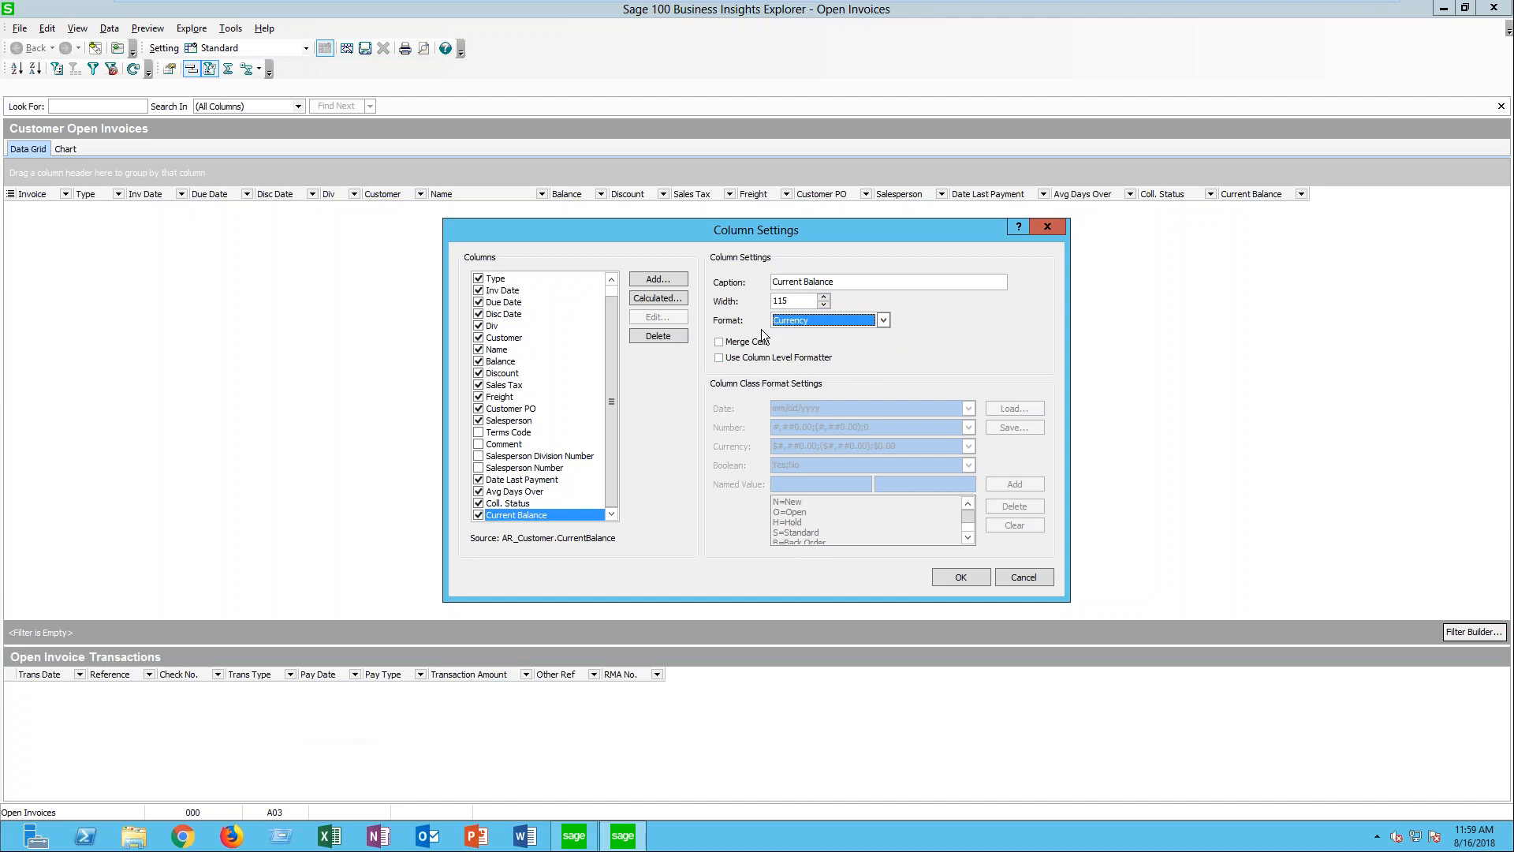
{"action": "left_click", "coordinate": [720, 358]}
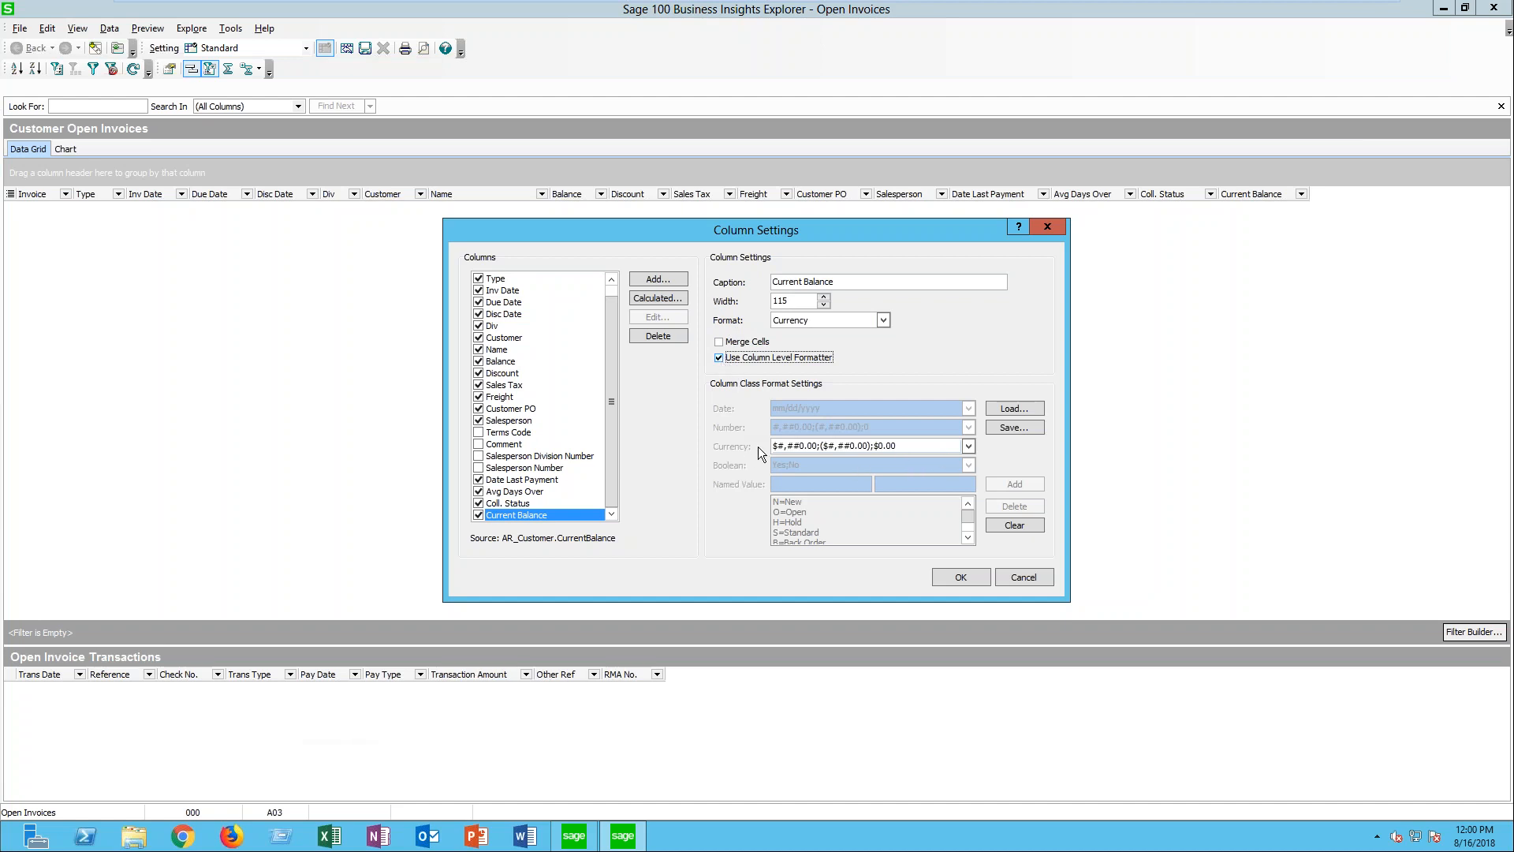
- Insert a Dark Green color tag at the start of the Current Balance currency format and accept the column settings
{"action": "left_click", "coordinate": [968, 447]}
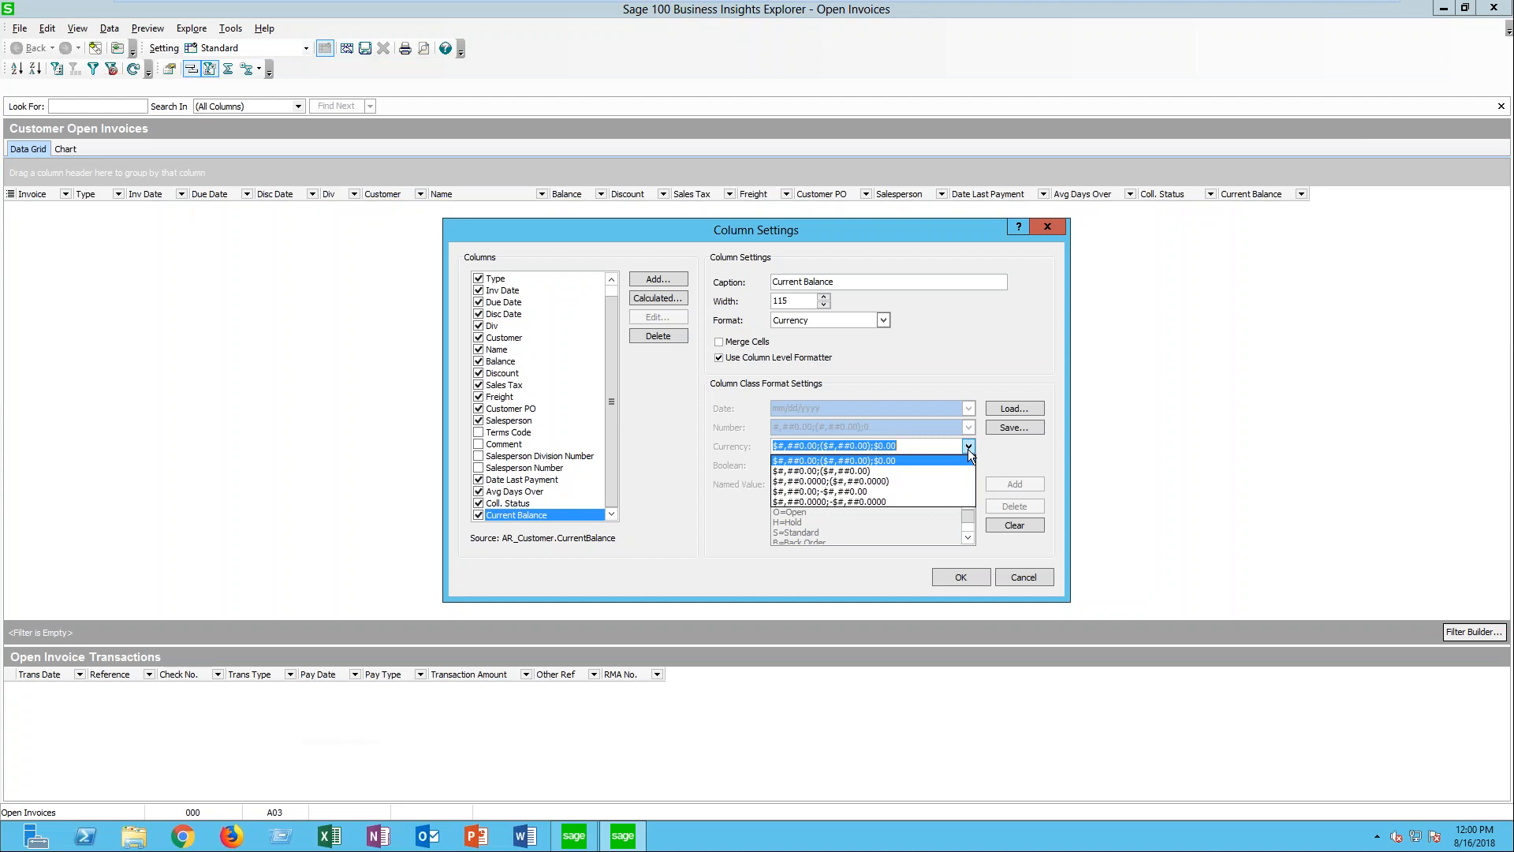
{"action": "left_click", "coordinate": [968, 447]}
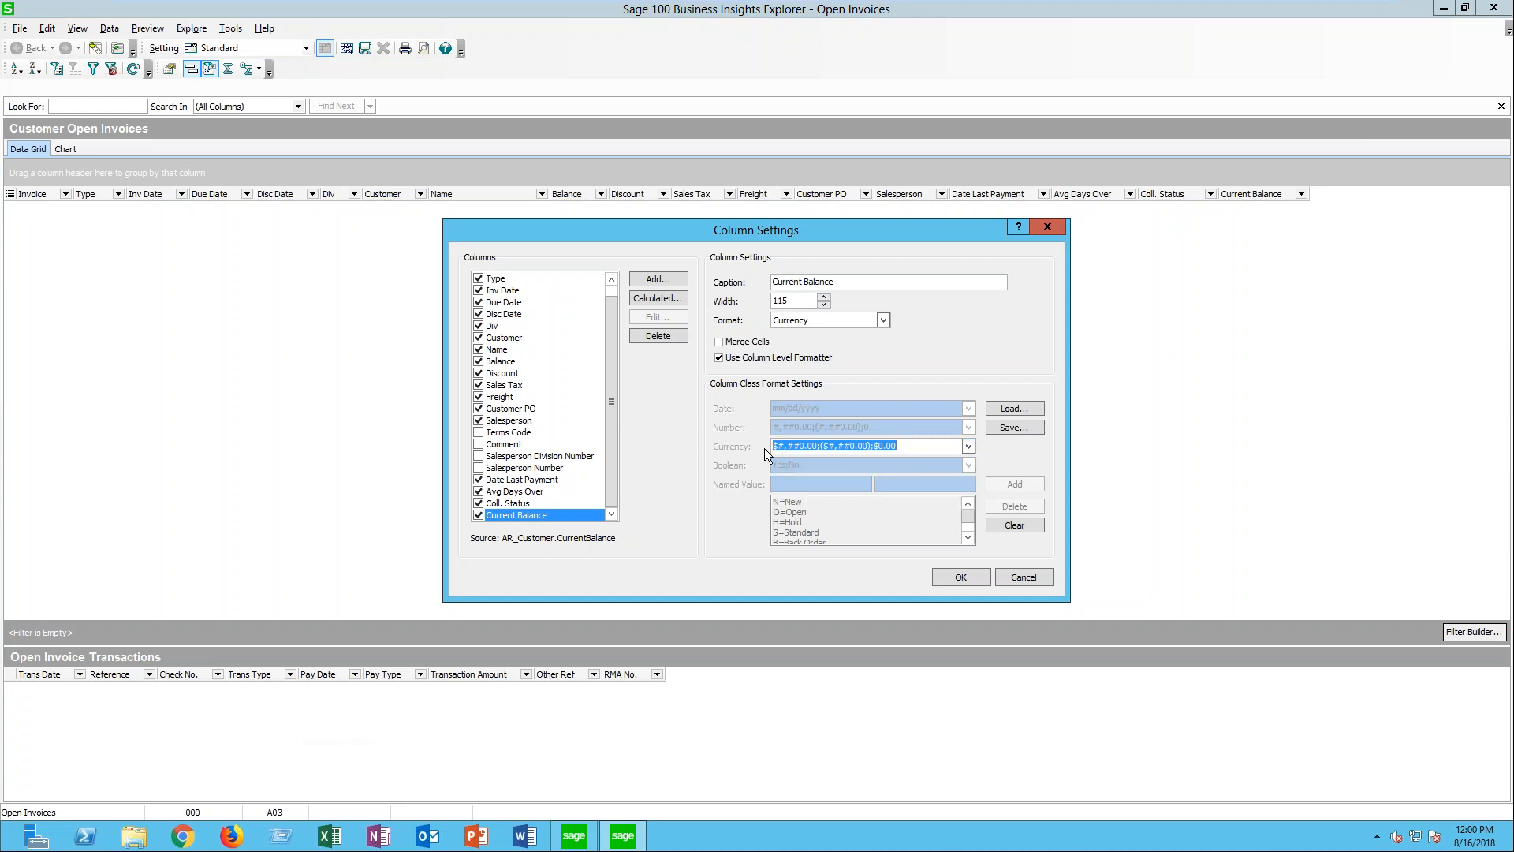
{"action": "left_click", "coordinate": [917, 444]}
{"action": "left_click_drag", "start_coordinate": [812, 448], "coordinate": [768, 461]}
{"action": "left_click_drag", "start_coordinate": [872, 446], "coordinate": [825, 450]}
{"action": "left_click_drag", "start_coordinate": [874, 447], "coordinate": [899, 447]}
{"action": "left_click", "coordinate": [779, 447]}
{"action": "right_click", "coordinate": [772, 448]}
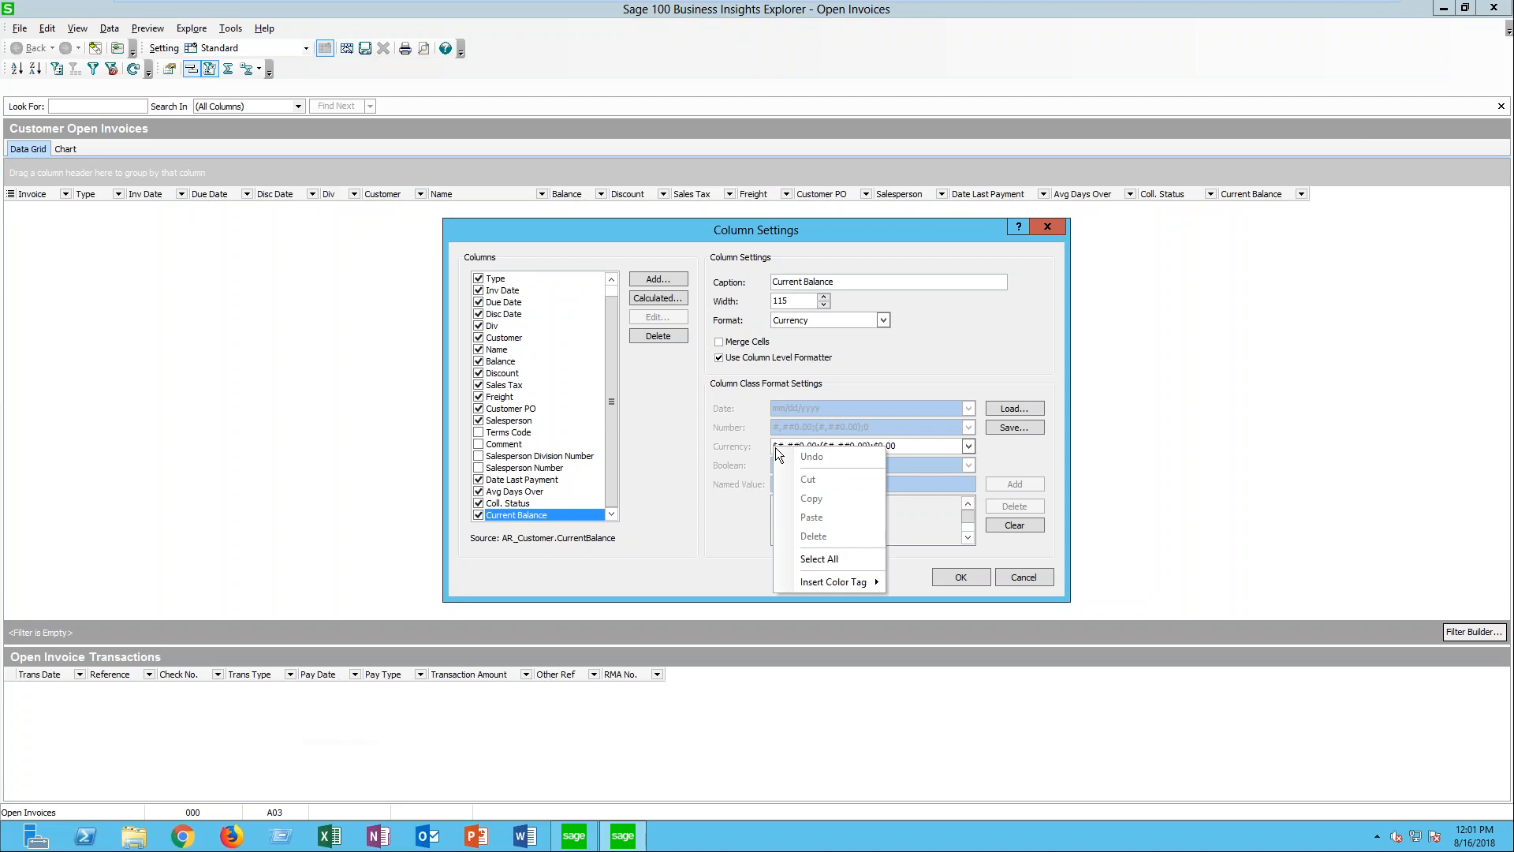
{"action": "mouse_move", "coordinate": [854, 585]}
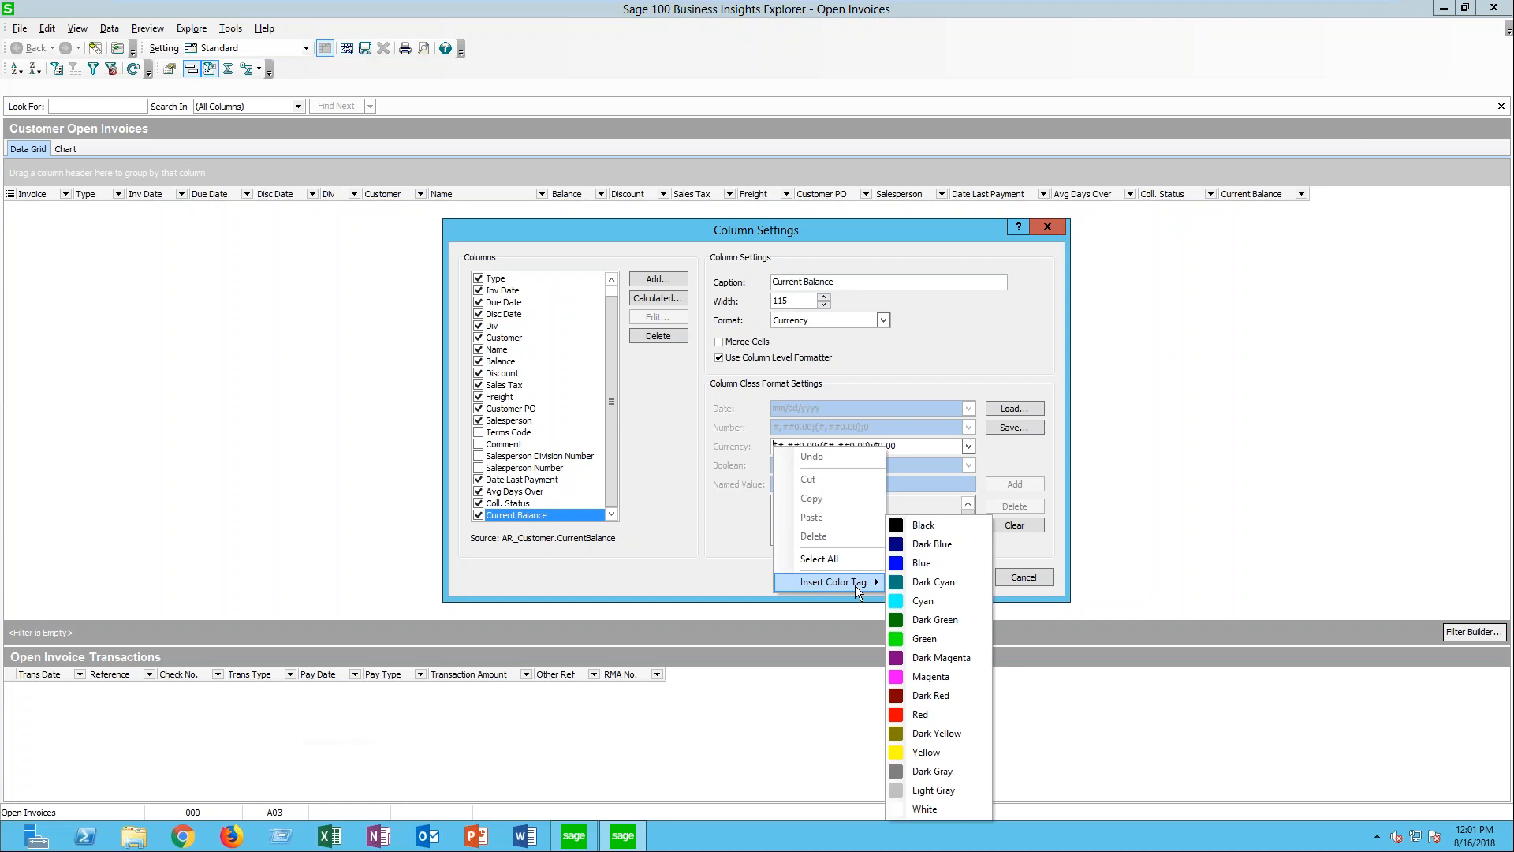
{"action": "left_click", "coordinate": [936, 620]}
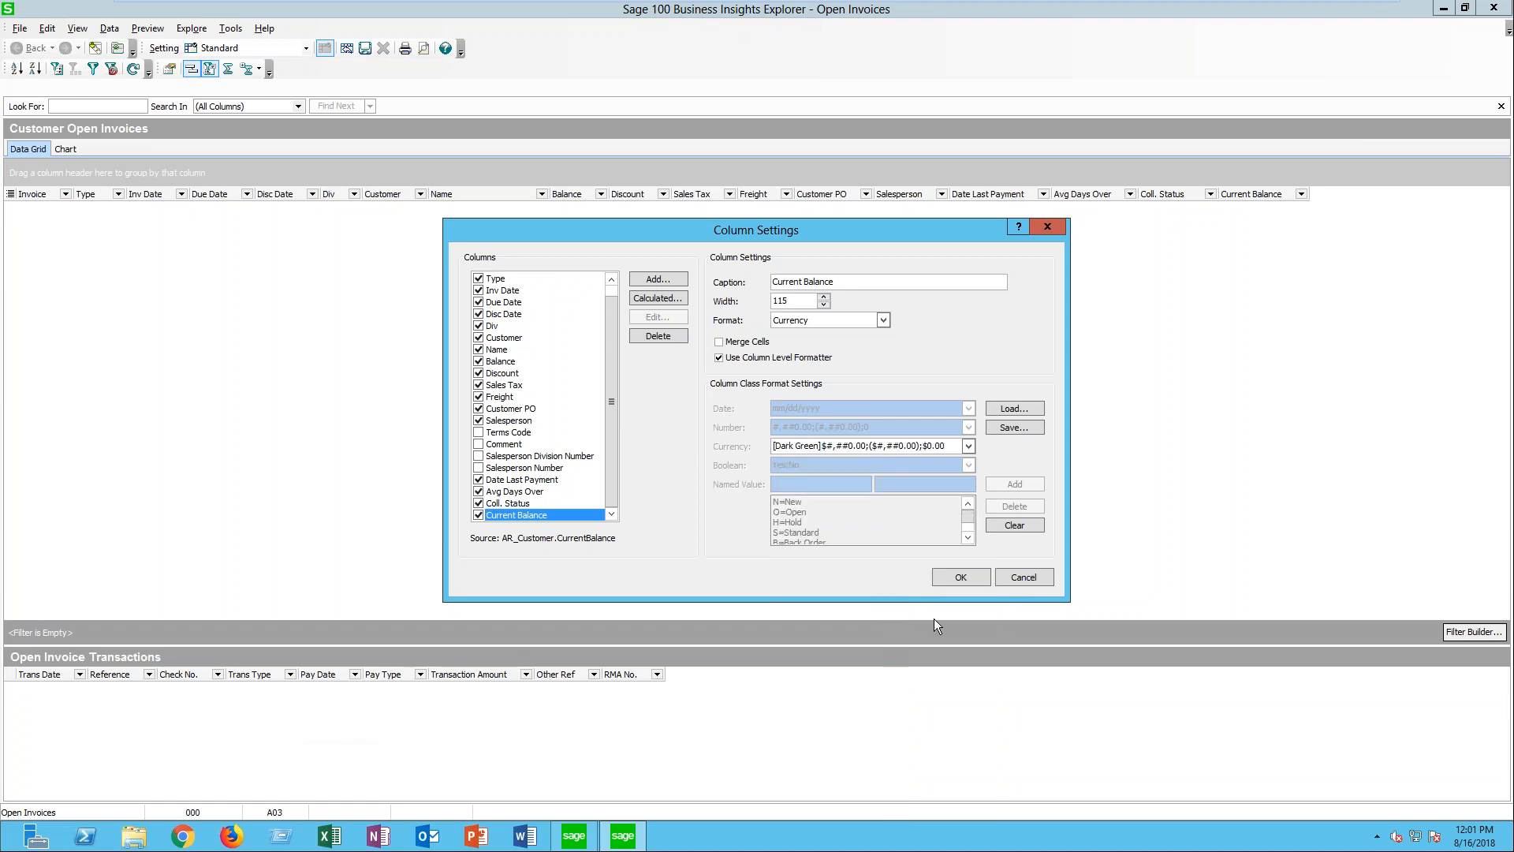
{"action": "left_click", "coordinate": [957, 580]}
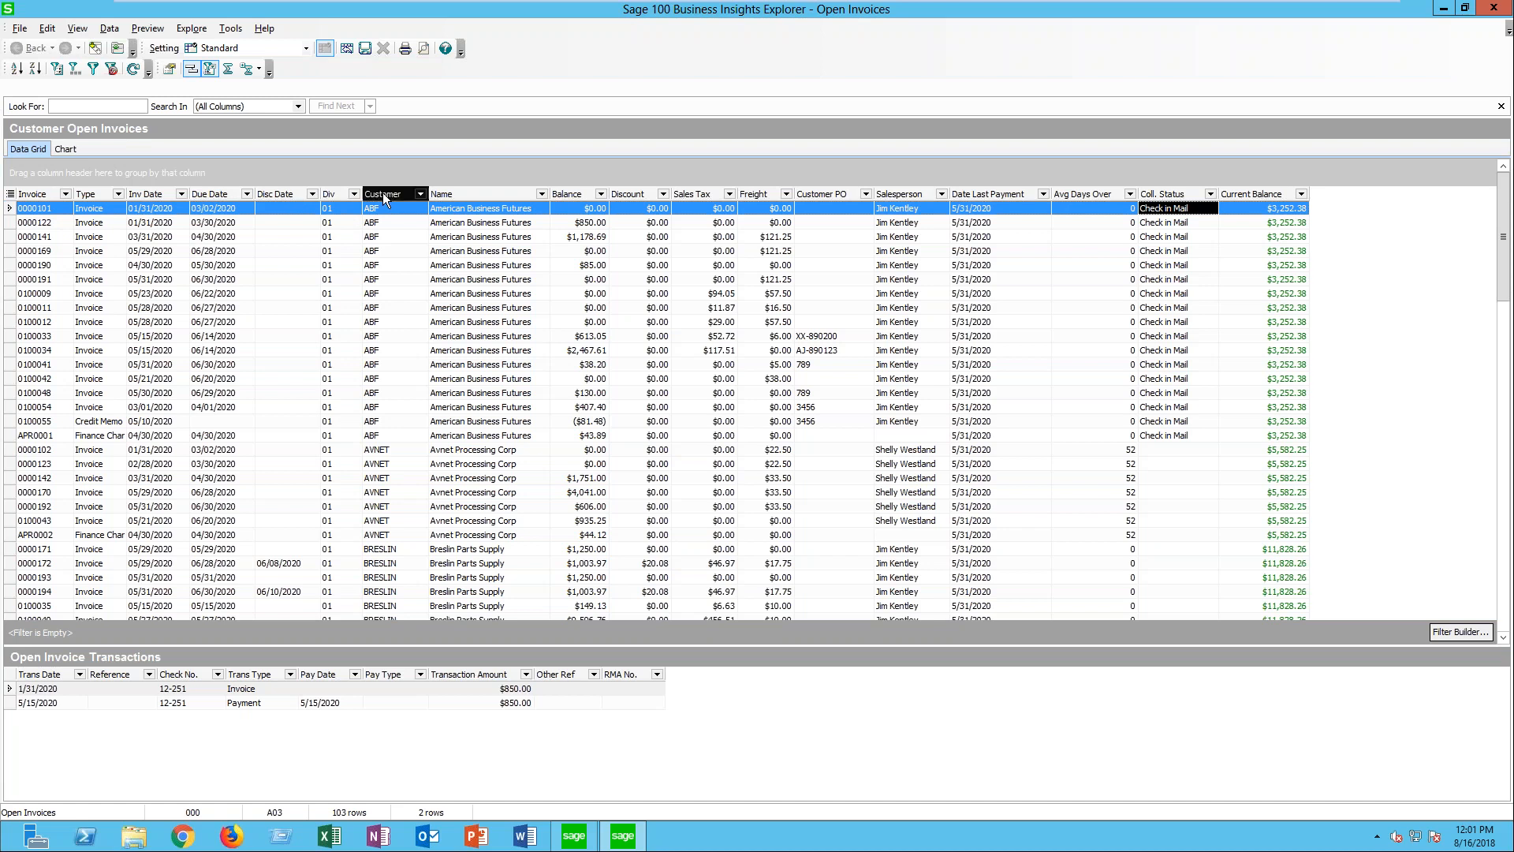
- Group the open invoices by the Customer column, and collapse and re-expand the ABF customer group
{"action": "left_click_drag", "start_coordinate": [379, 172], "coordinate": [377, 171]}
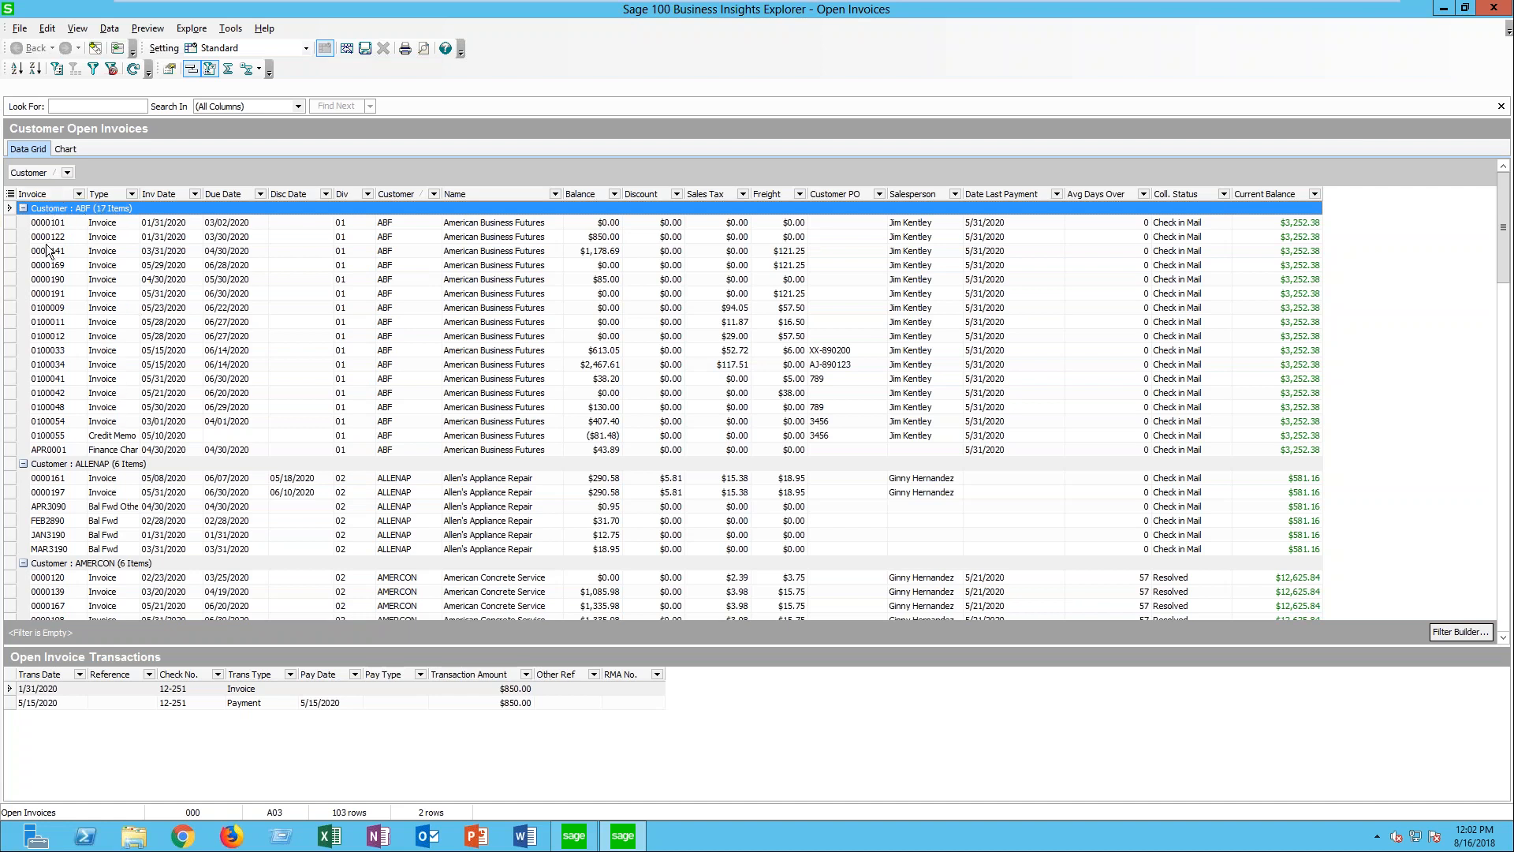
{"action": "left_click", "coordinate": [23, 209]}
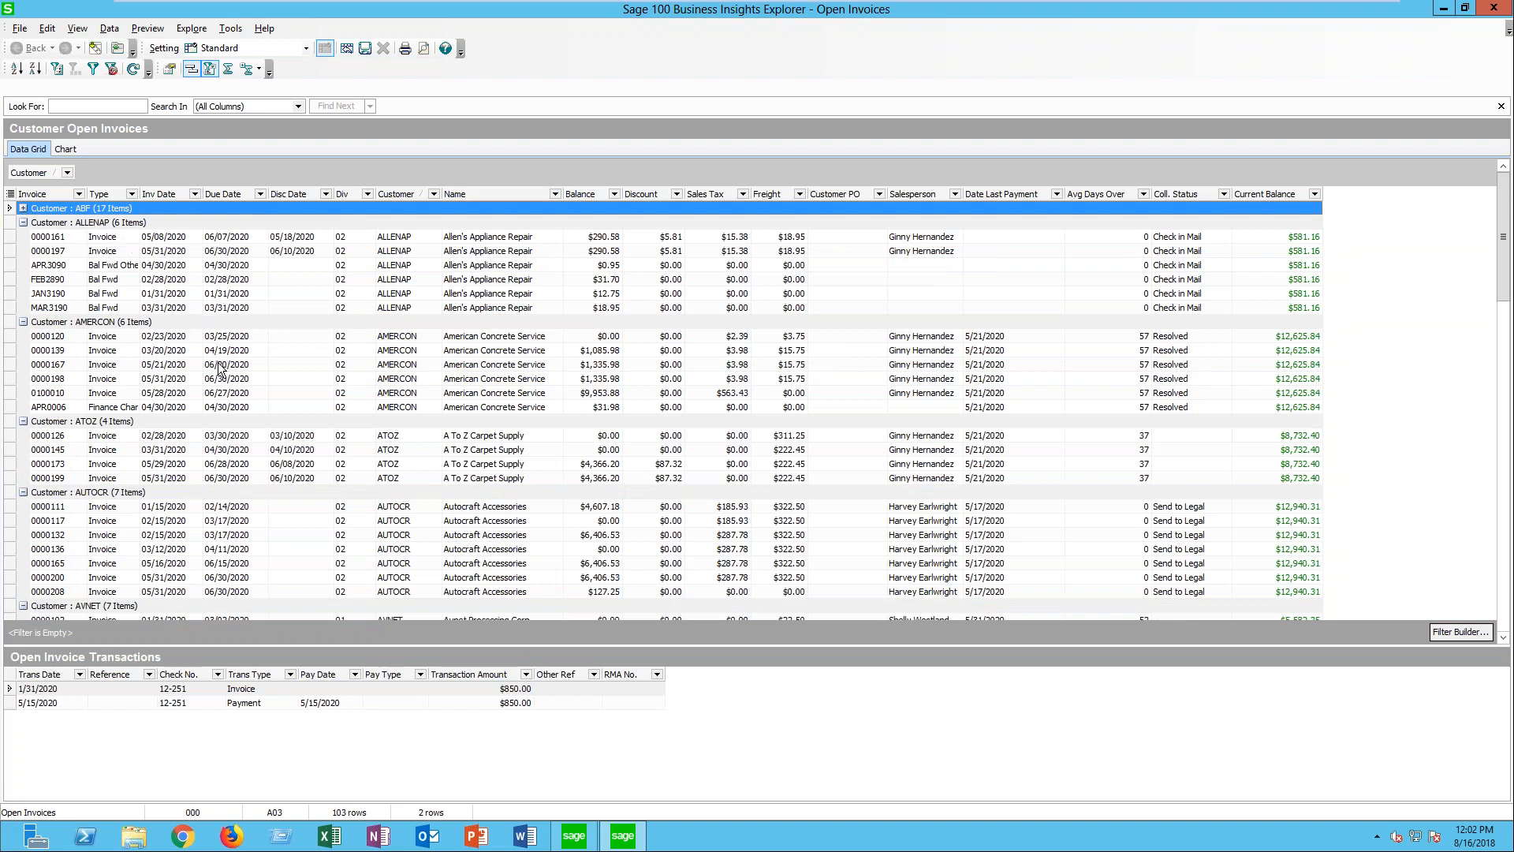
{"action": "left_click", "coordinate": [23, 208]}
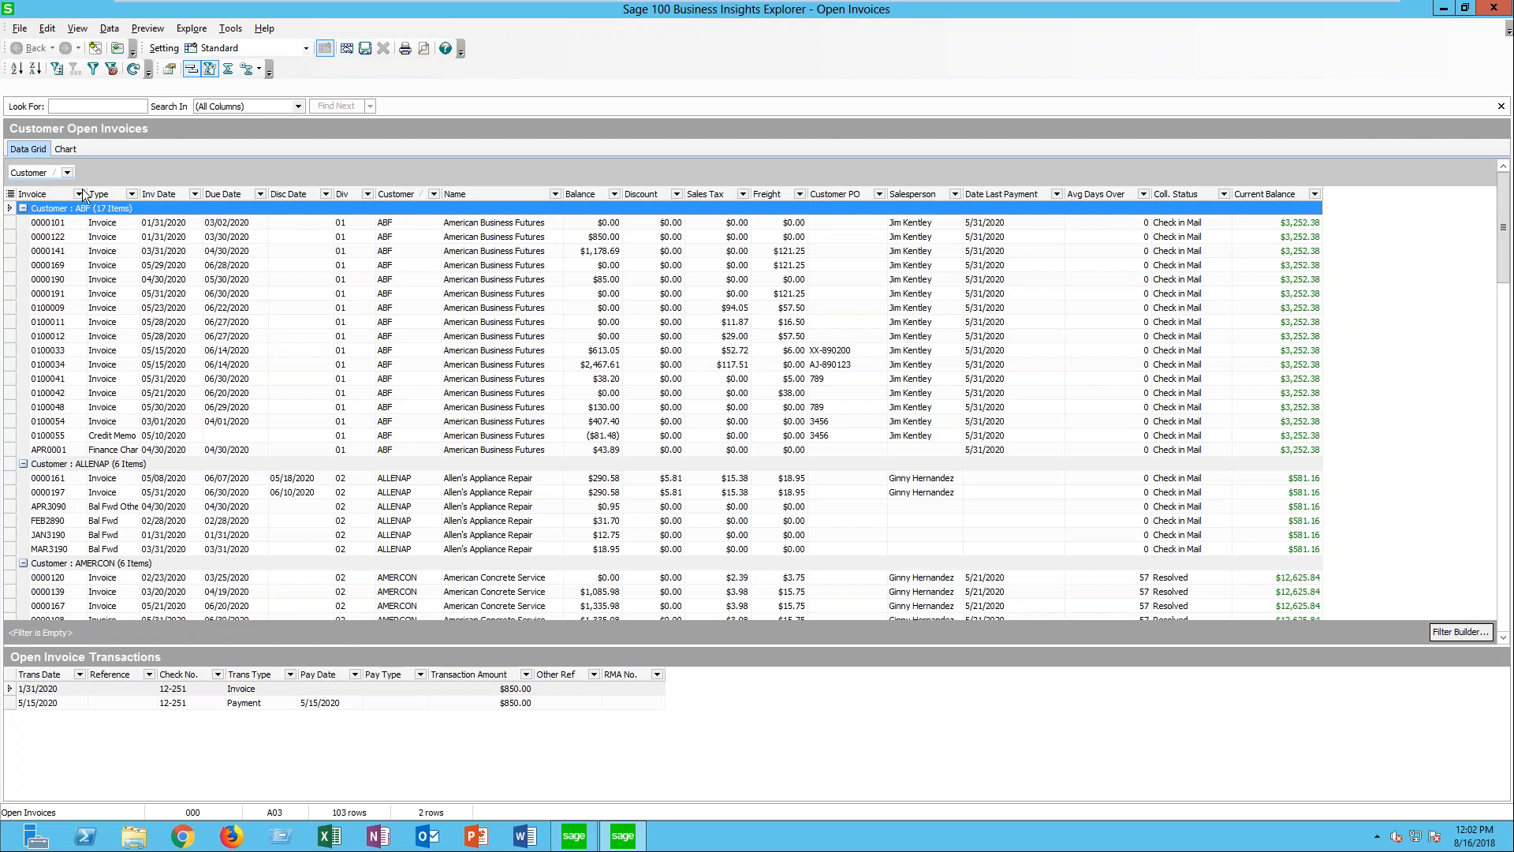
- Show group footers in the customer-grouped open invoices and add Sum summaries under the Balance and Discount columns
{"action": "left_click", "coordinate": [246, 69]}
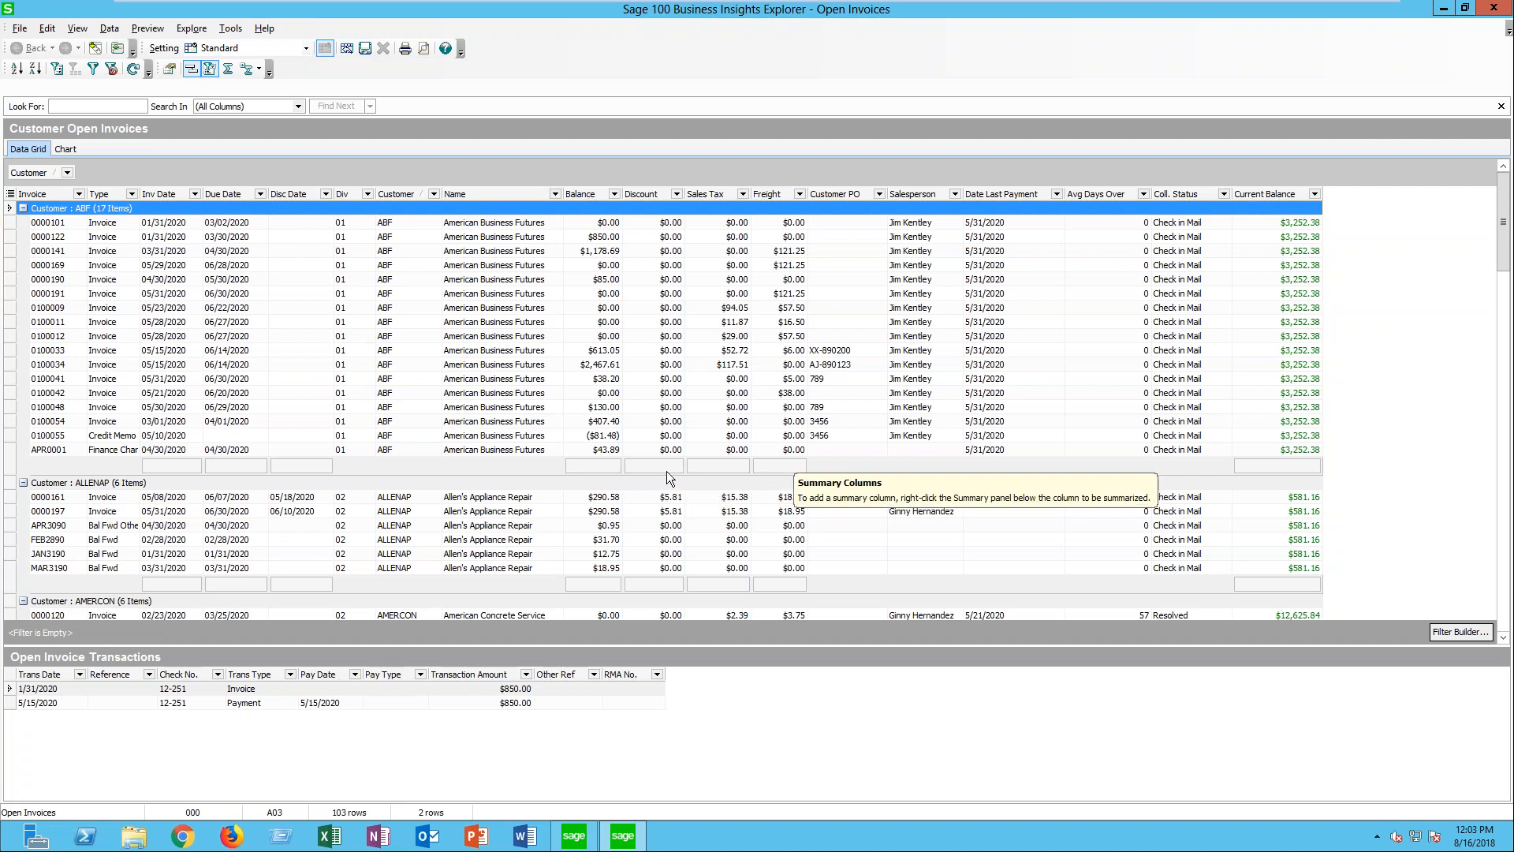
{"action": "left_click", "coordinate": [609, 471]}
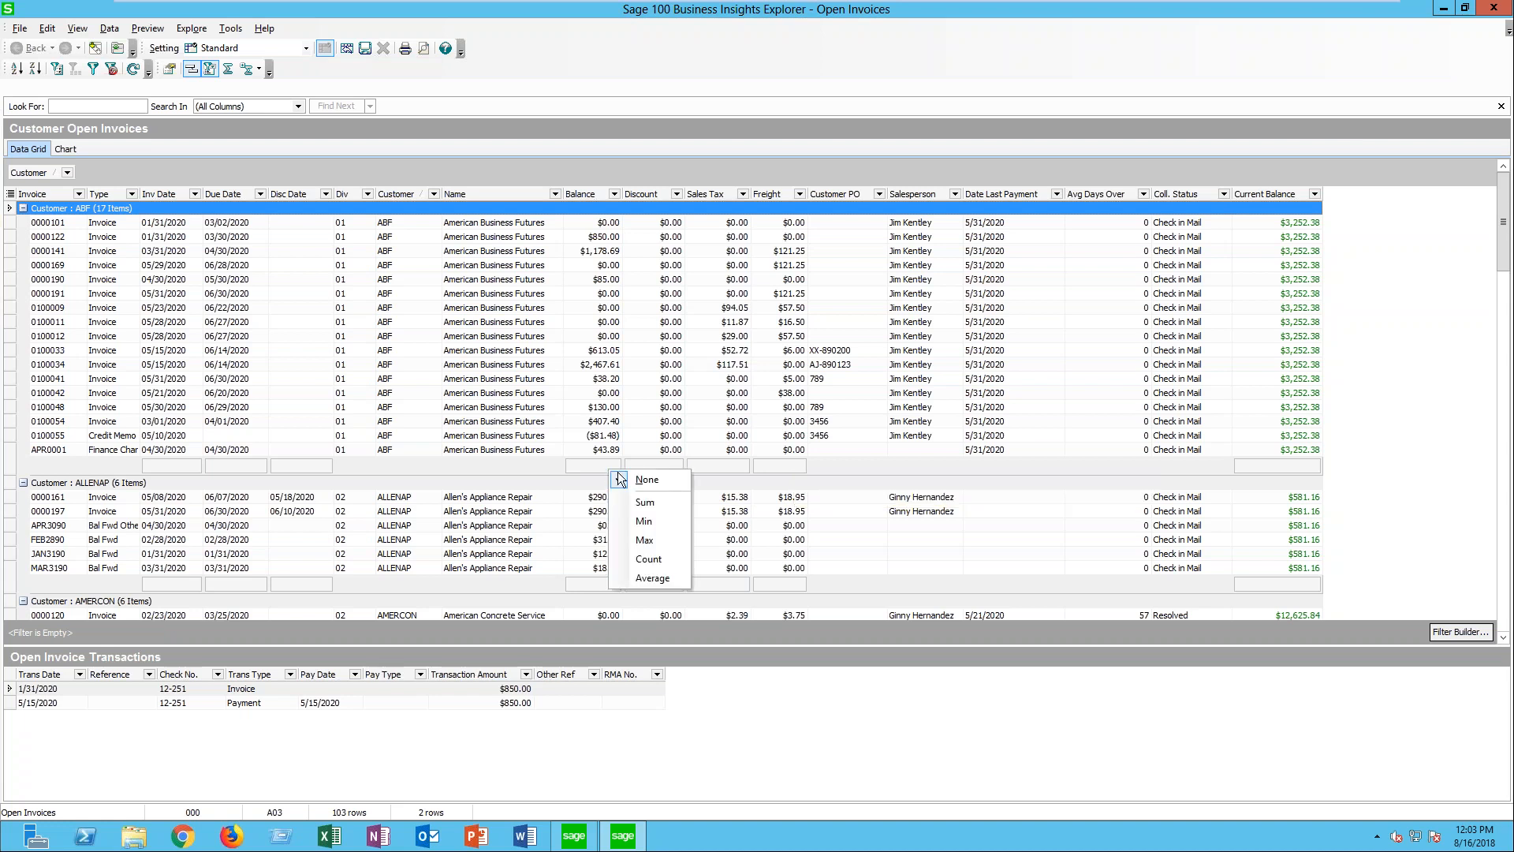
{"action": "left_click", "coordinate": [654, 503]}
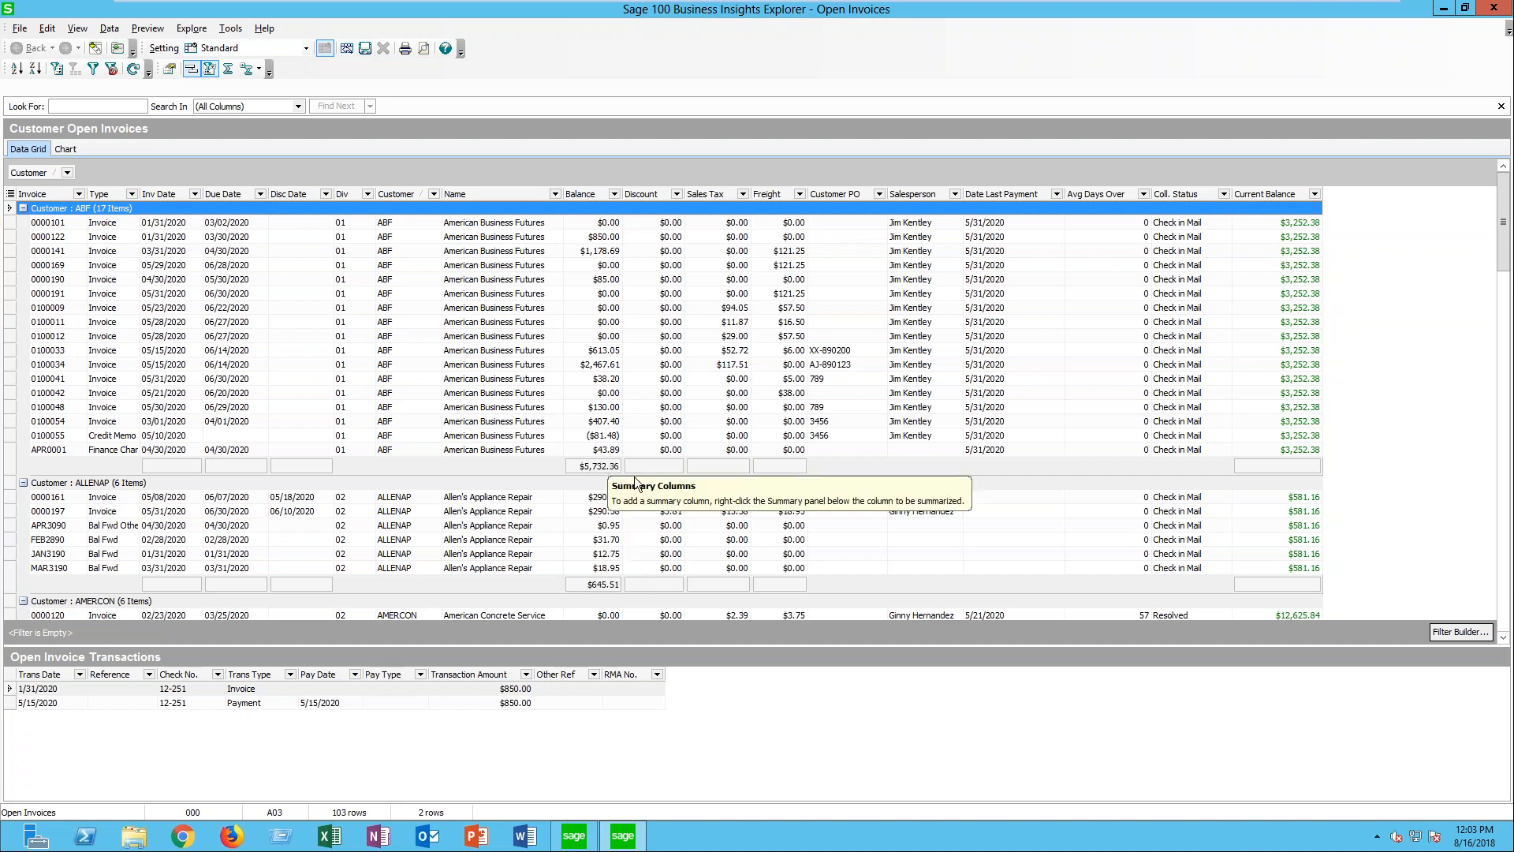
{"action": "left_click", "coordinate": [648, 470]}
{"action": "left_click", "coordinate": [686, 496]}
- Add Sum group summaries under the Sales Tax and Freight columns and a Count summary under Inv Date
{"action": "left_click", "coordinate": [716, 463]}
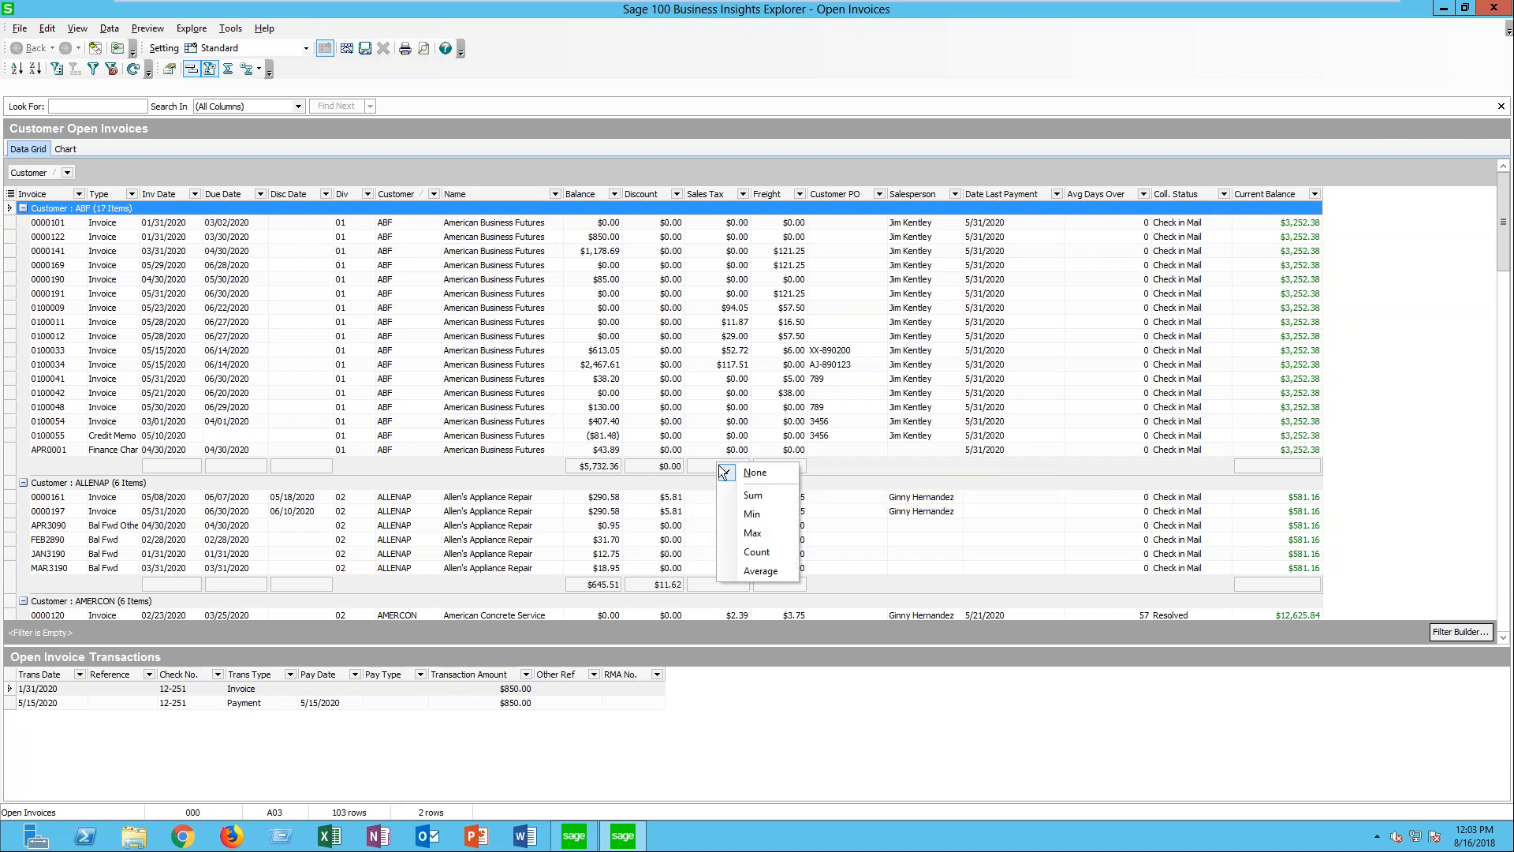
{"action": "left_click", "coordinate": [733, 495]}
{"action": "left_click", "coordinate": [774, 463]}
{"action": "left_click", "coordinate": [812, 494]}
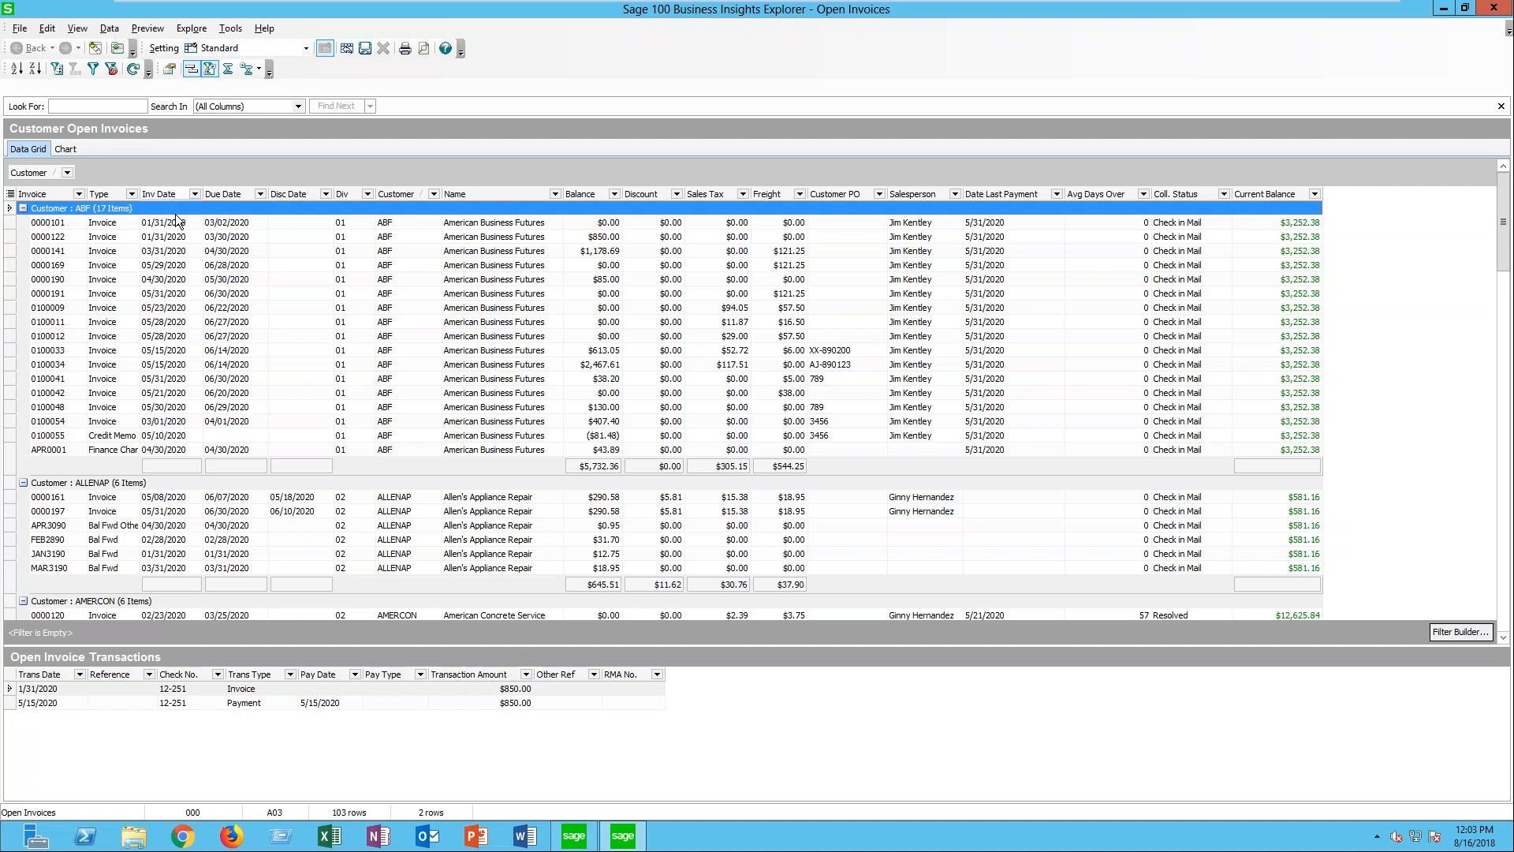
{"action": "right_click", "coordinate": [152, 471]}
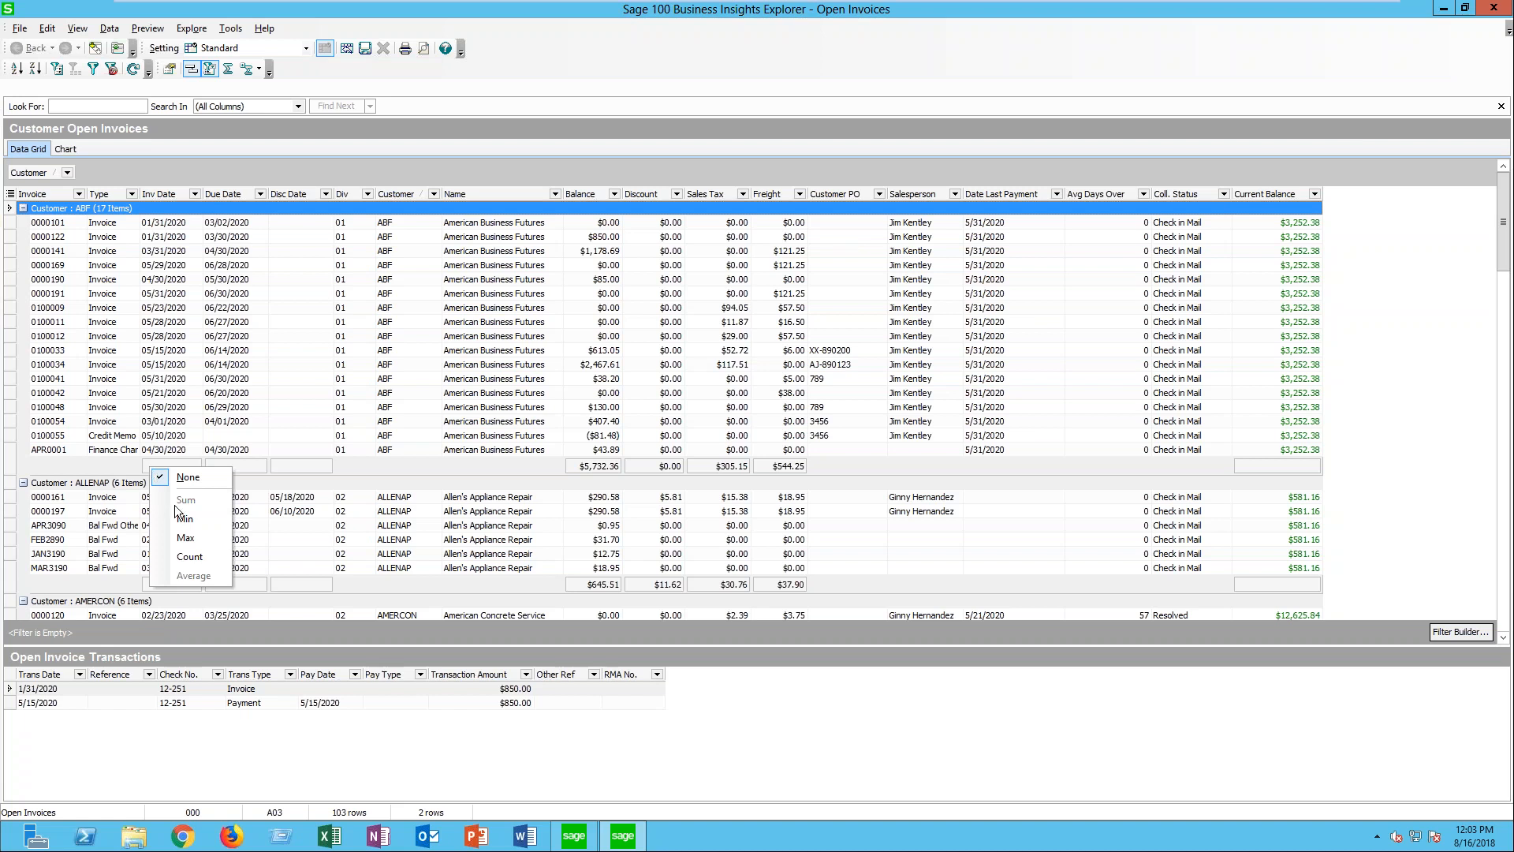
{"action": "left_click", "coordinate": [189, 558]}
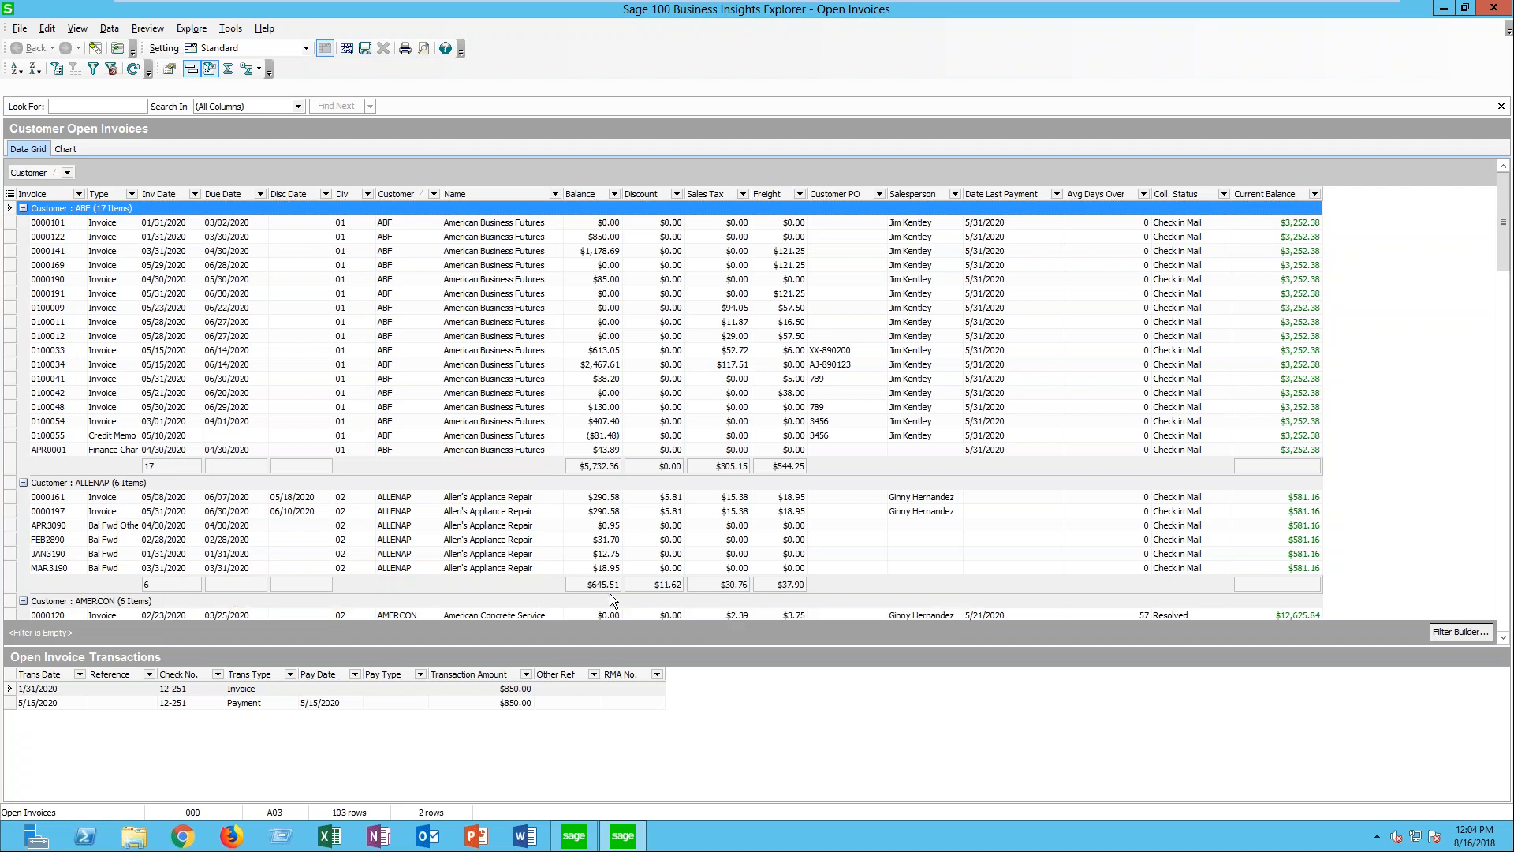
- Collapse the ABF customer group, collapse all remaining customer groups, and expand every group again
{"action": "left_click", "coordinate": [23, 208]}
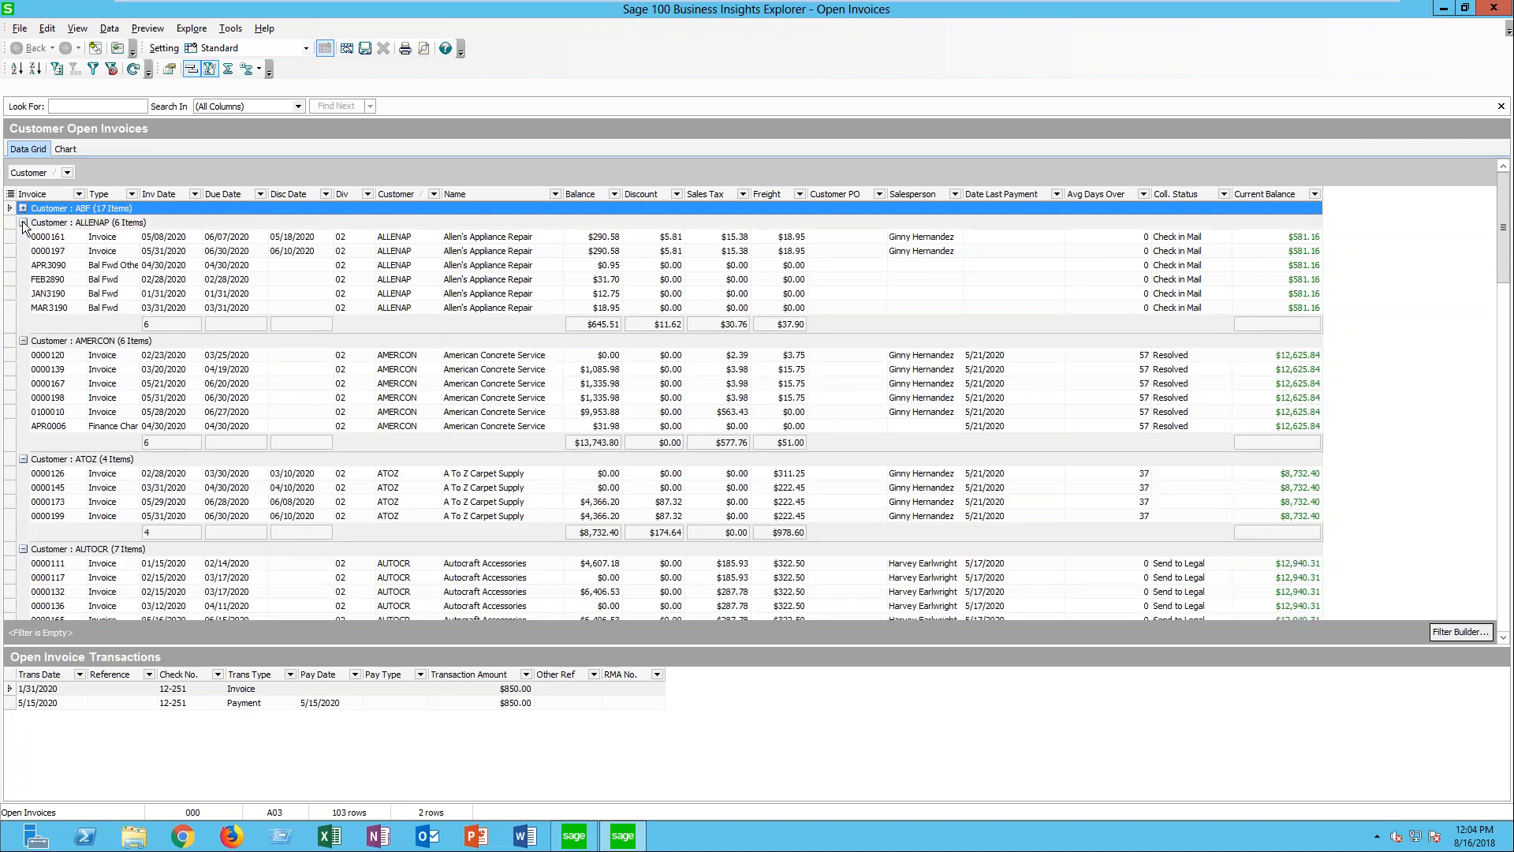
{"action": "right_click", "coordinate": [24, 222]}
{"action": "left_click", "coordinate": [58, 230]}
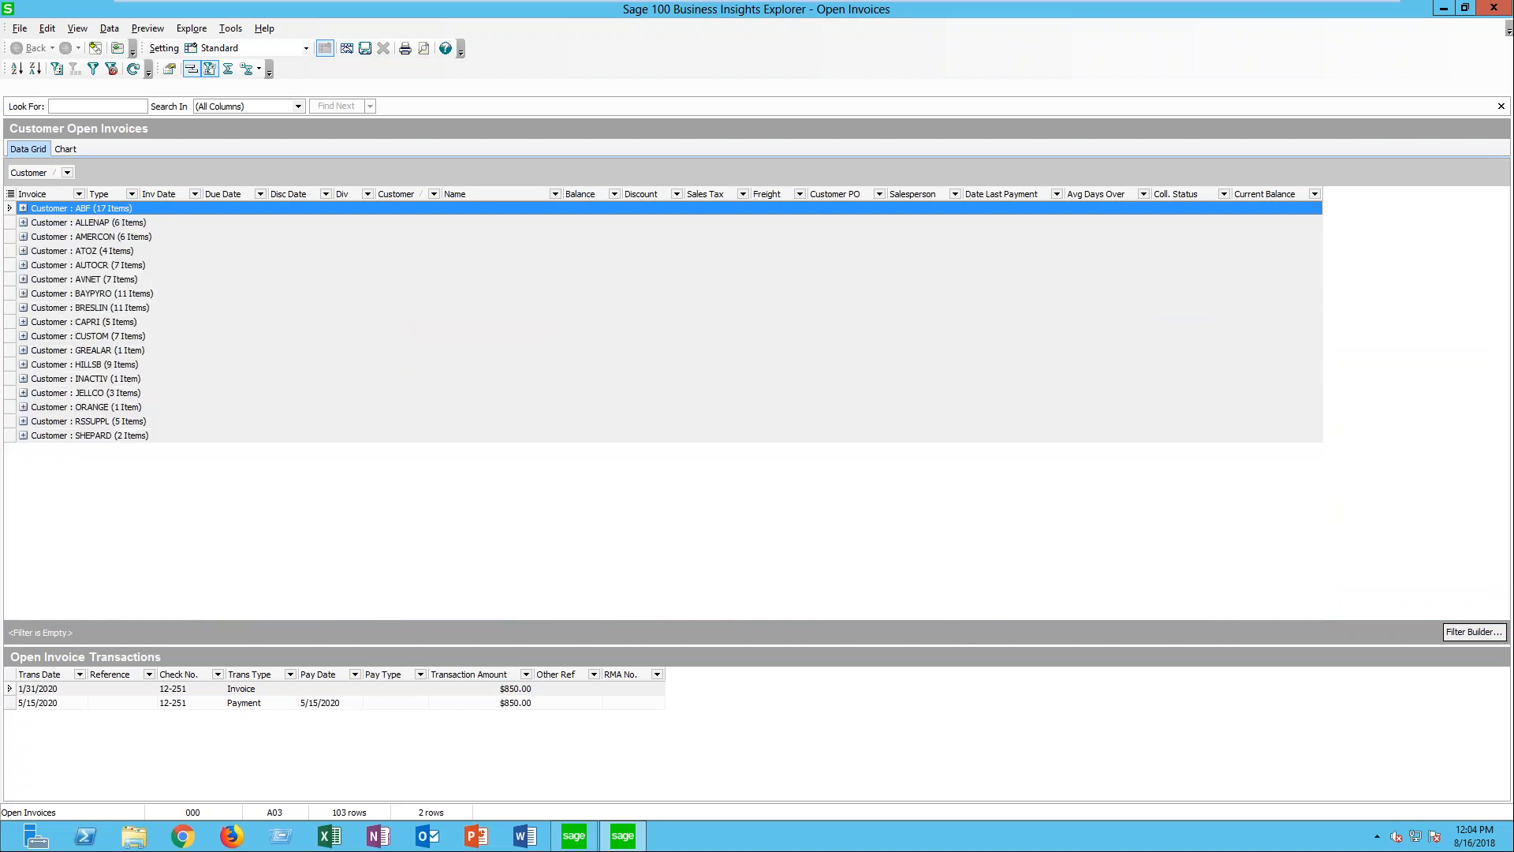
{"action": "right_click", "coordinate": [46, 211]}
{"action": "left_click", "coordinate": [96, 238]}
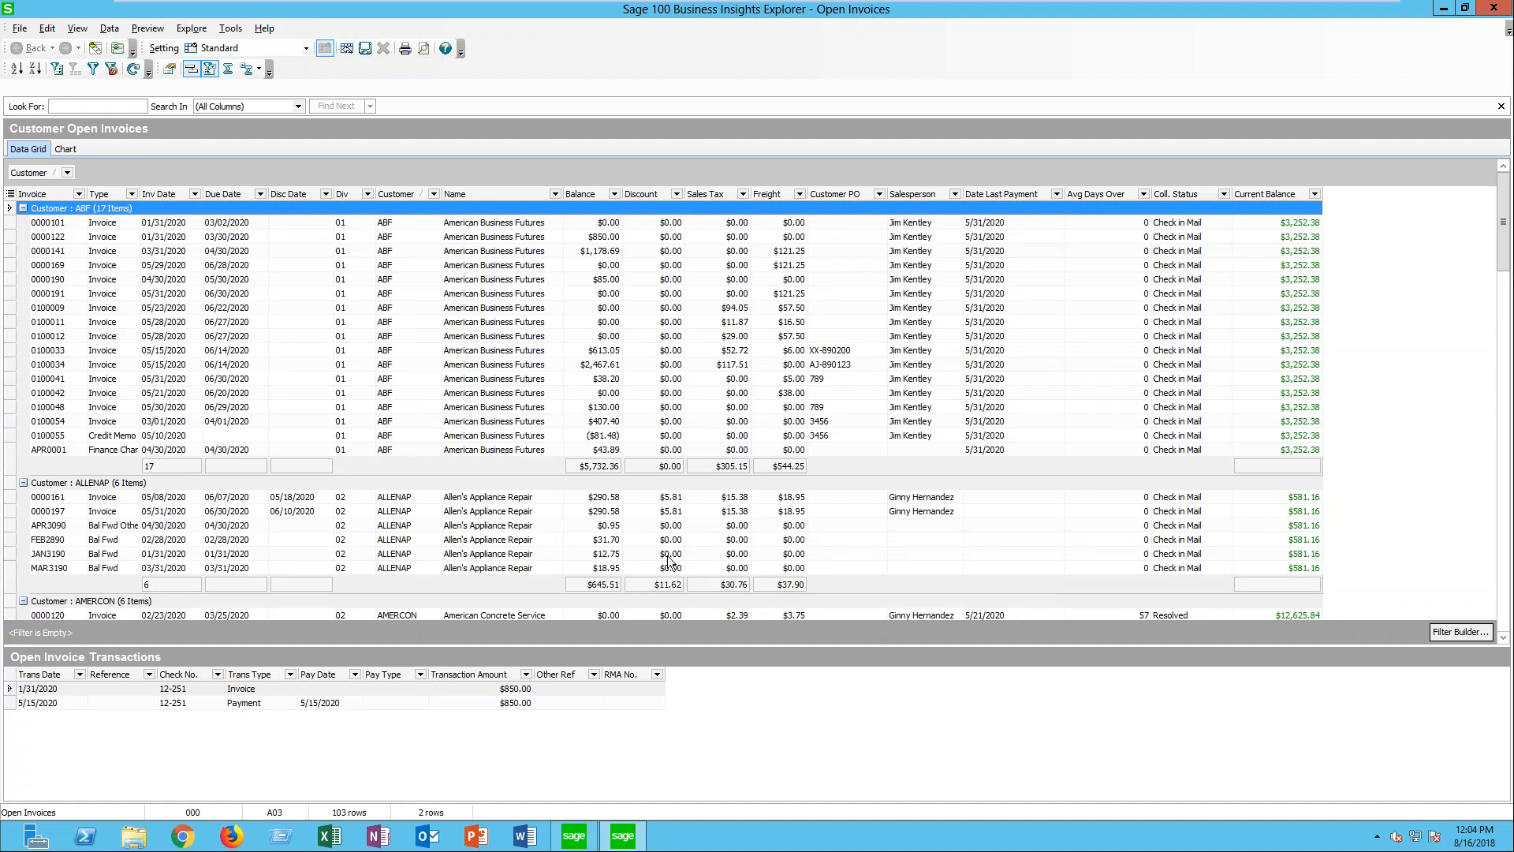
- Show the grid's Summary Footer, and add a Count for Inv Date and a Sum for Balance in it
{"action": "left_click_drag", "start_coordinate": [1503, 273], "coordinate": [1504, 603]}
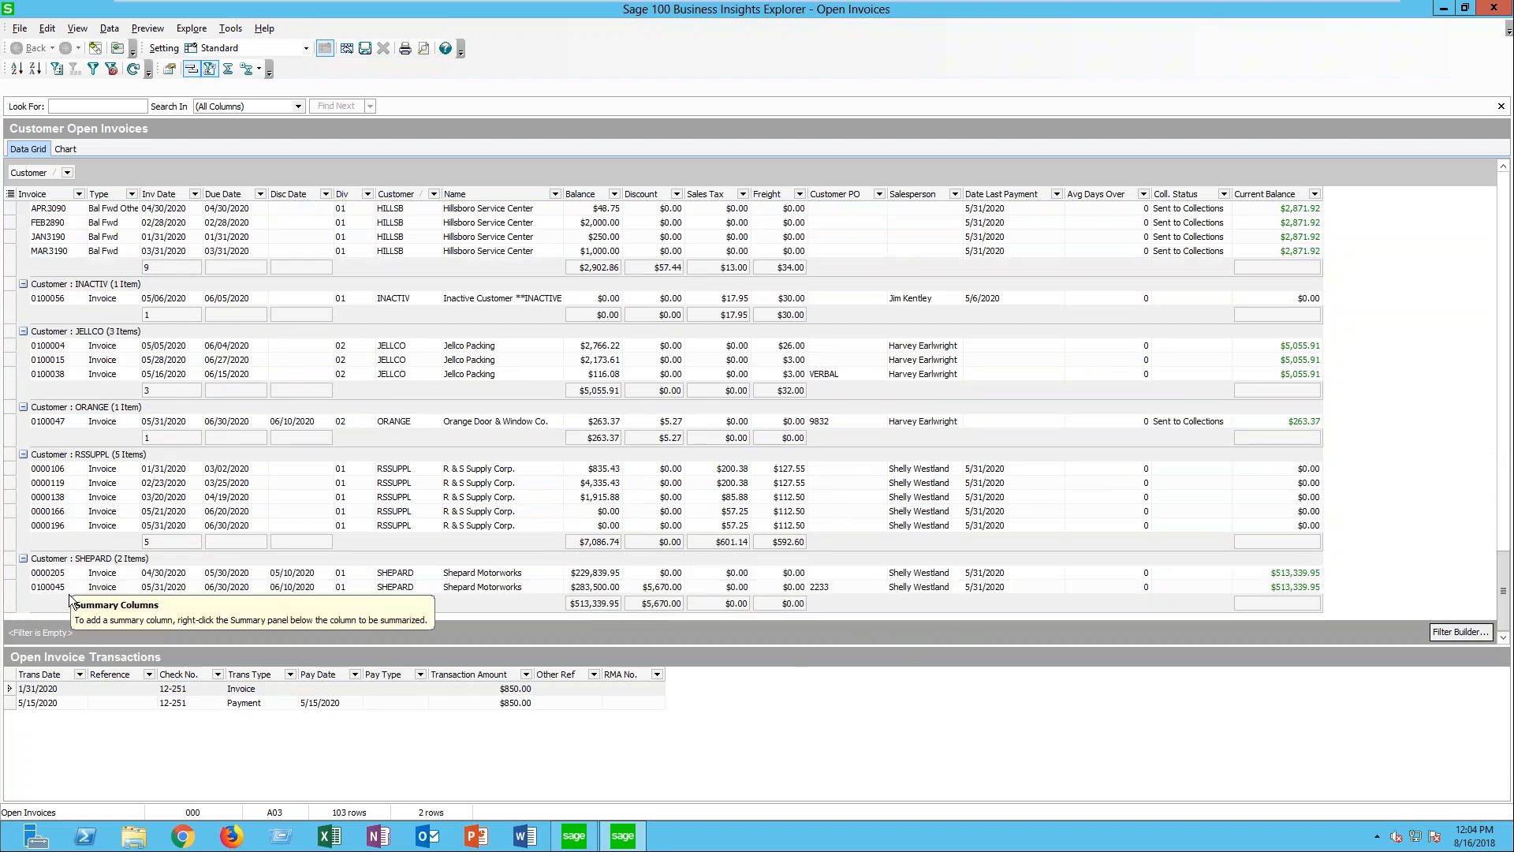
{"action": "left_click", "coordinate": [229, 72]}
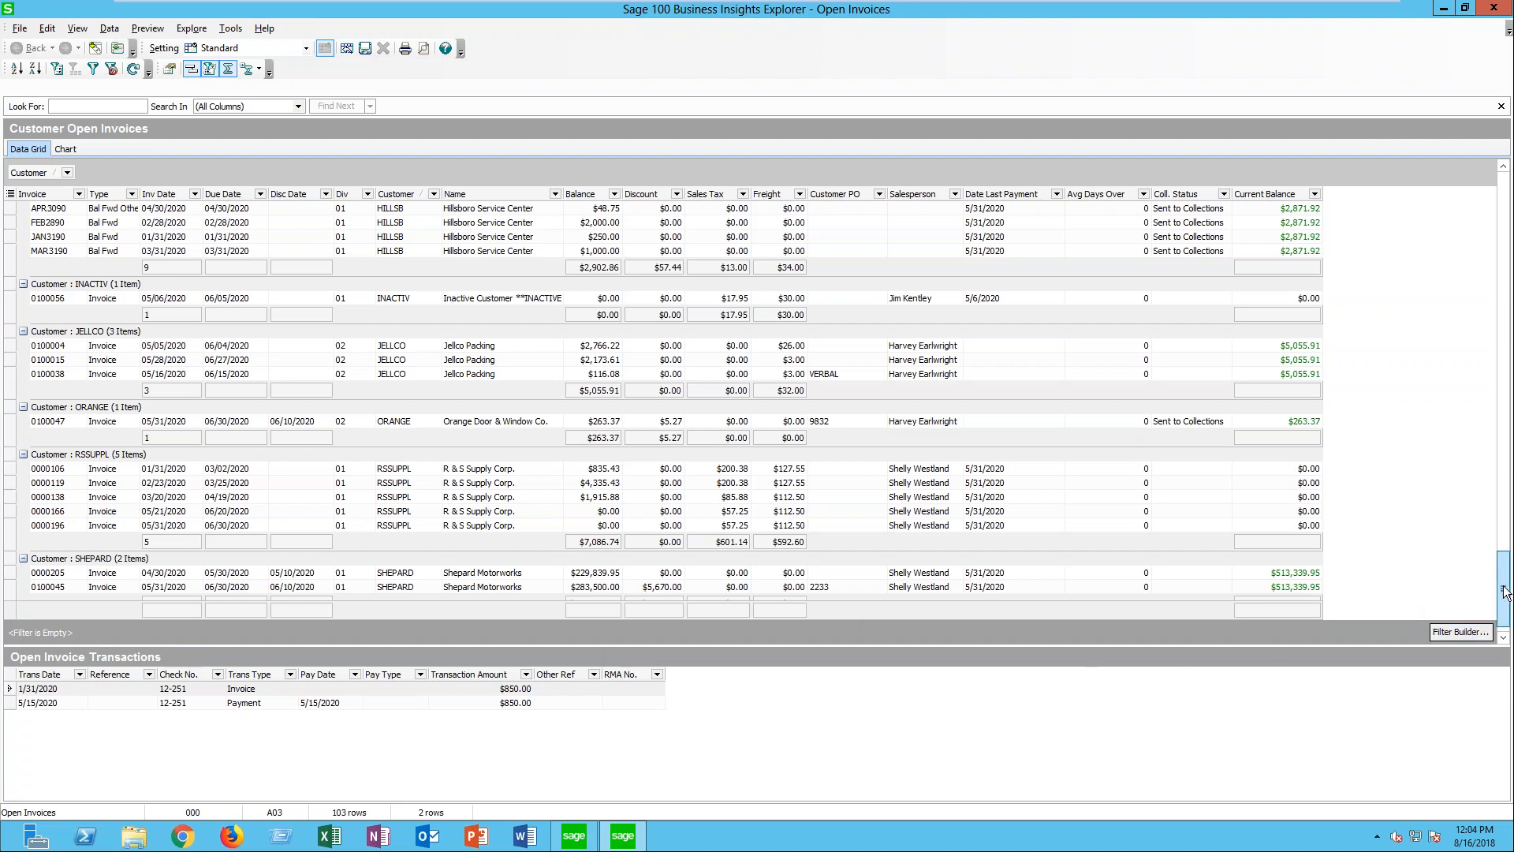
{"action": "scroll", "coordinate": [1503, 591], "scroll_direction": "down", "scroll_amount": 1}
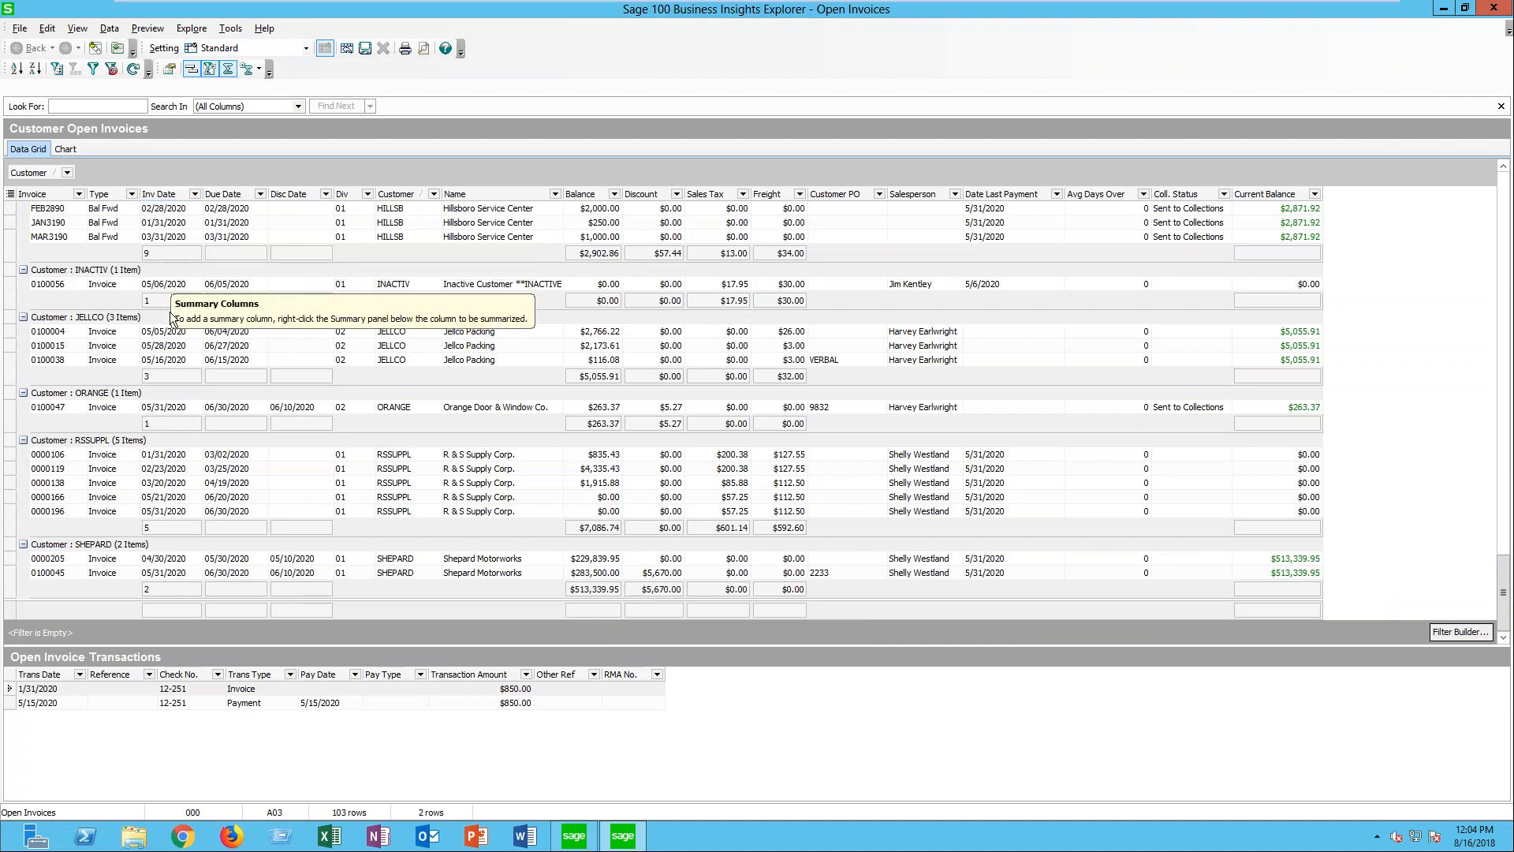
{"action": "left_click", "coordinate": [180, 615]}
{"action": "left_click", "coordinate": [210, 702]}
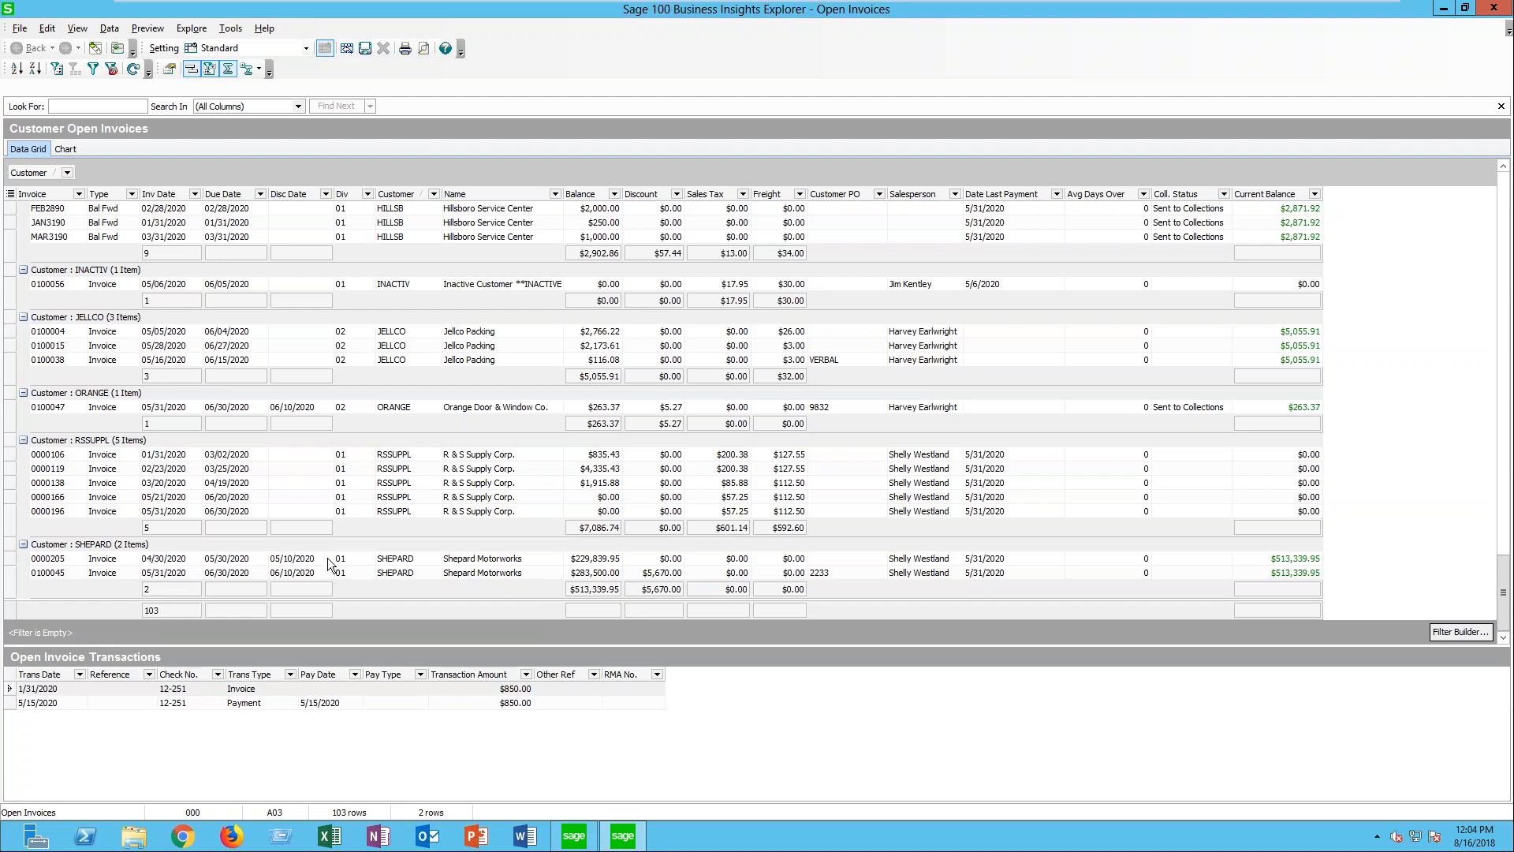
{"action": "right_click", "coordinate": [582, 615]}
{"action": "left_click", "coordinate": [635, 646]}
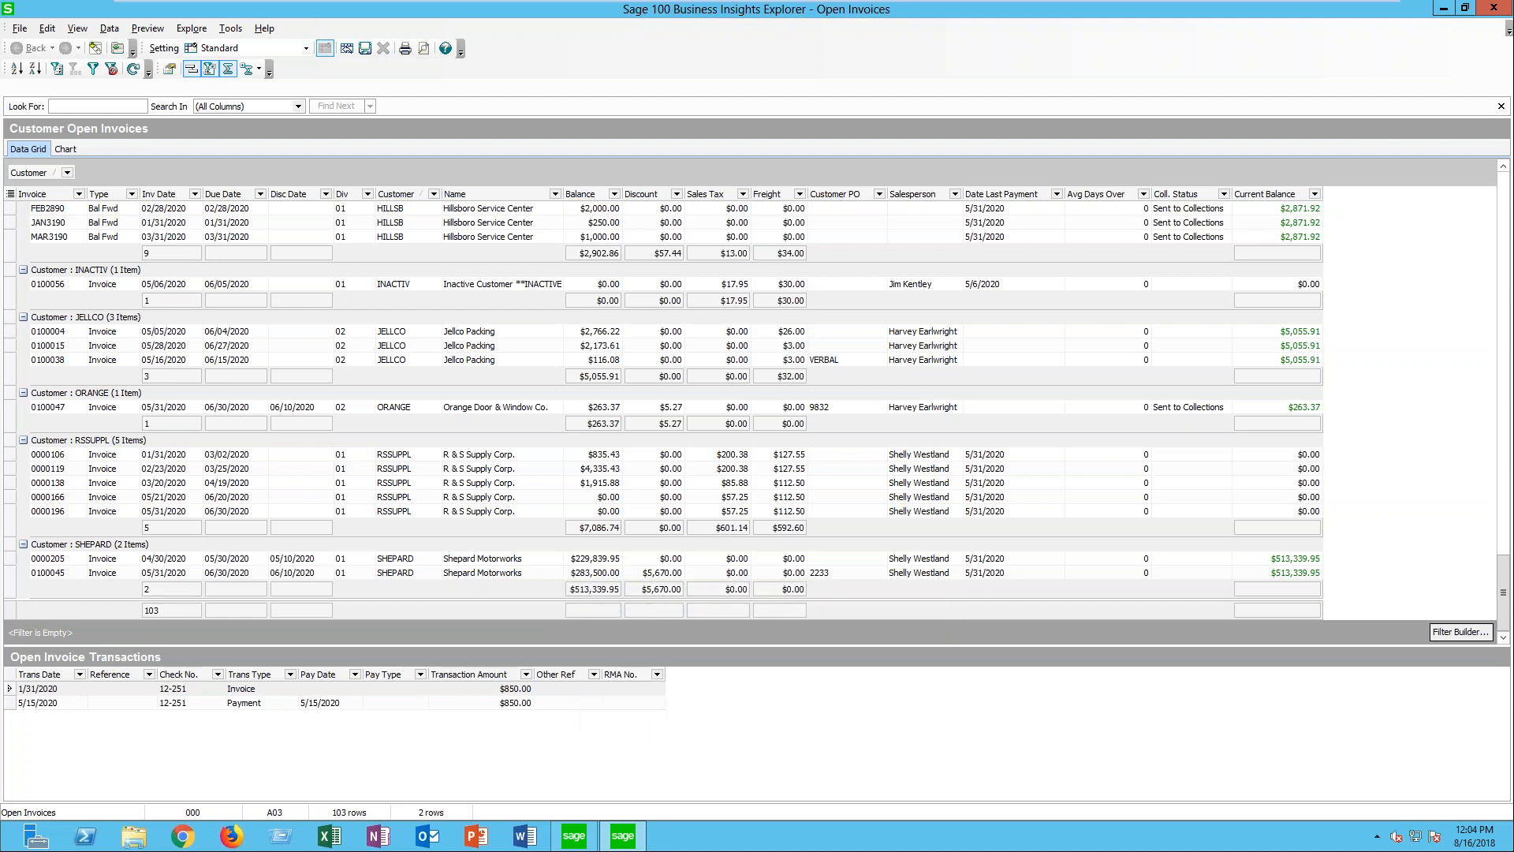
- Add Sum totals for the Discount, Sales Tax and Freight columns in the grid's overall summary footer
{"action": "right_click", "coordinate": [654, 617]}
{"action": "left_click", "coordinate": [687, 643]}
{"action": "right_click", "coordinate": [712, 613]}
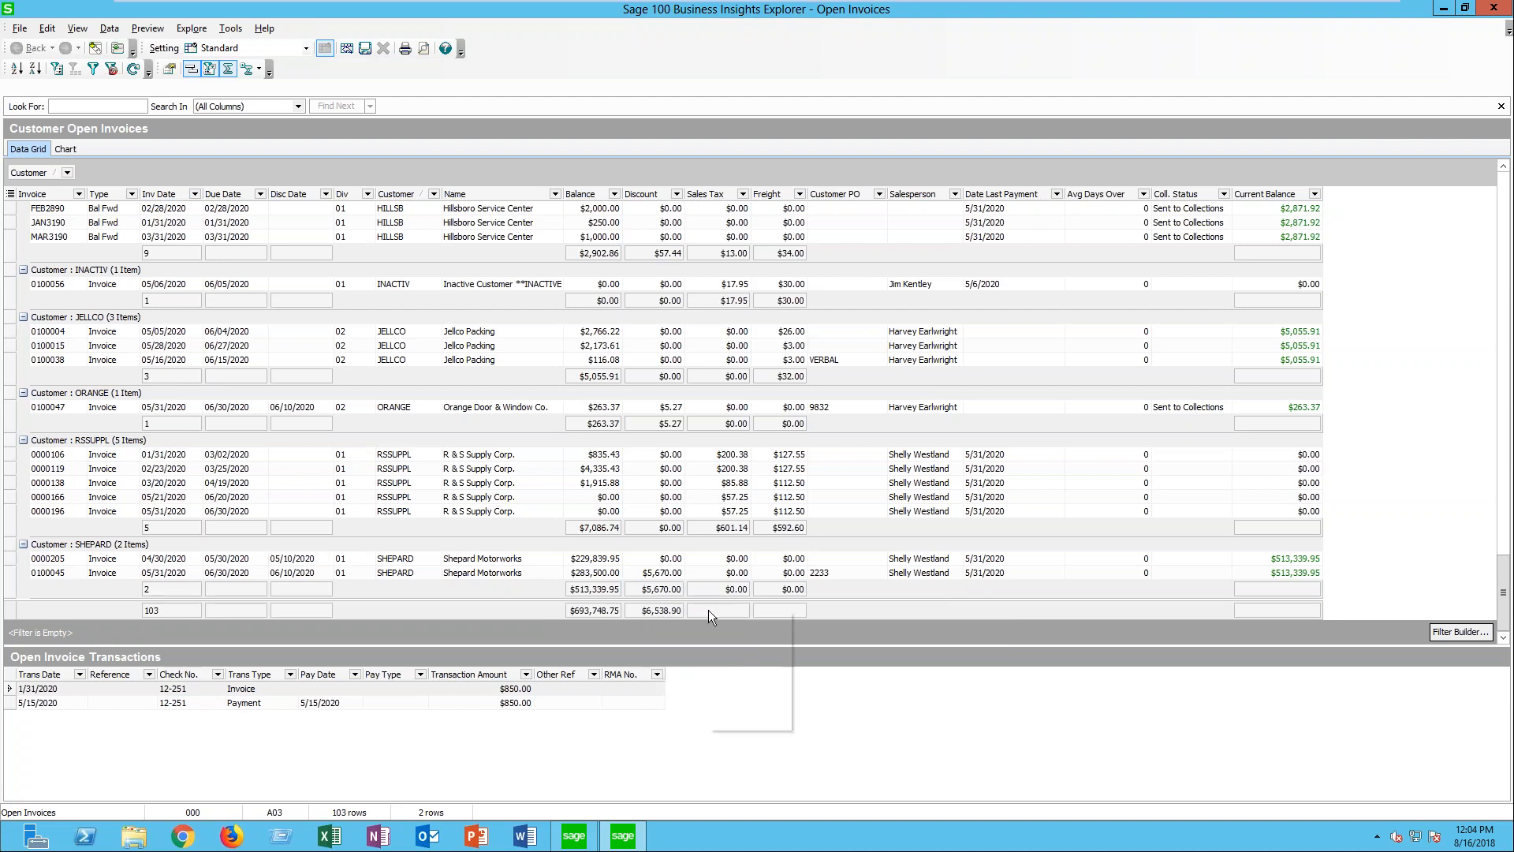
{"action": "left_click", "coordinate": [743, 643]}
{"action": "right_click", "coordinate": [767, 612]}
{"action": "left_click", "coordinate": [793, 643]}
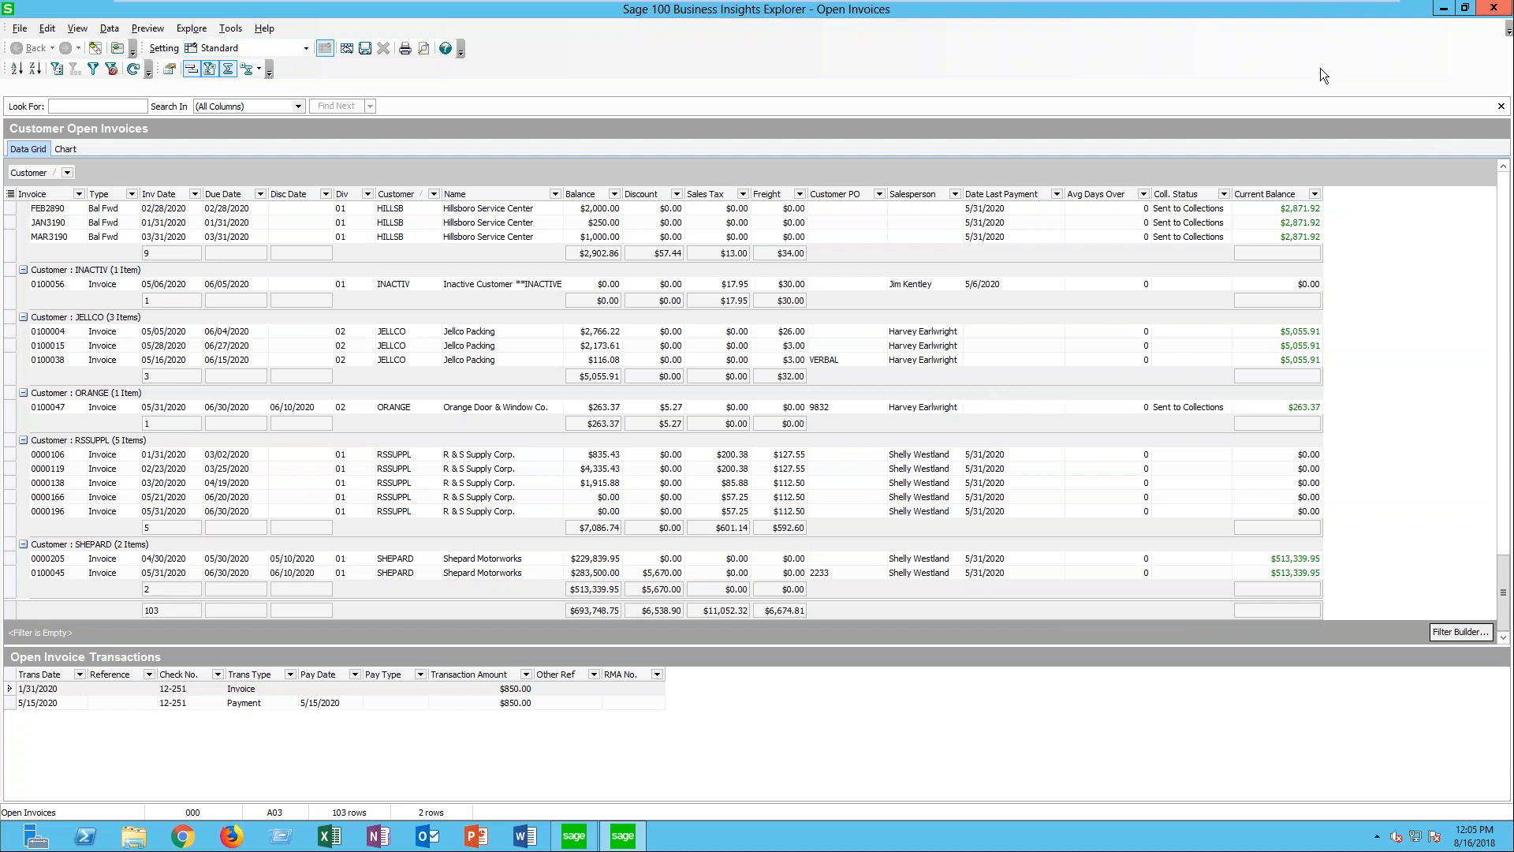
- Close the Customer Open Invoices view without saving its setting and open the Accounts Receivable Customer View
{"action": "left_click", "coordinate": [1495, 9]}
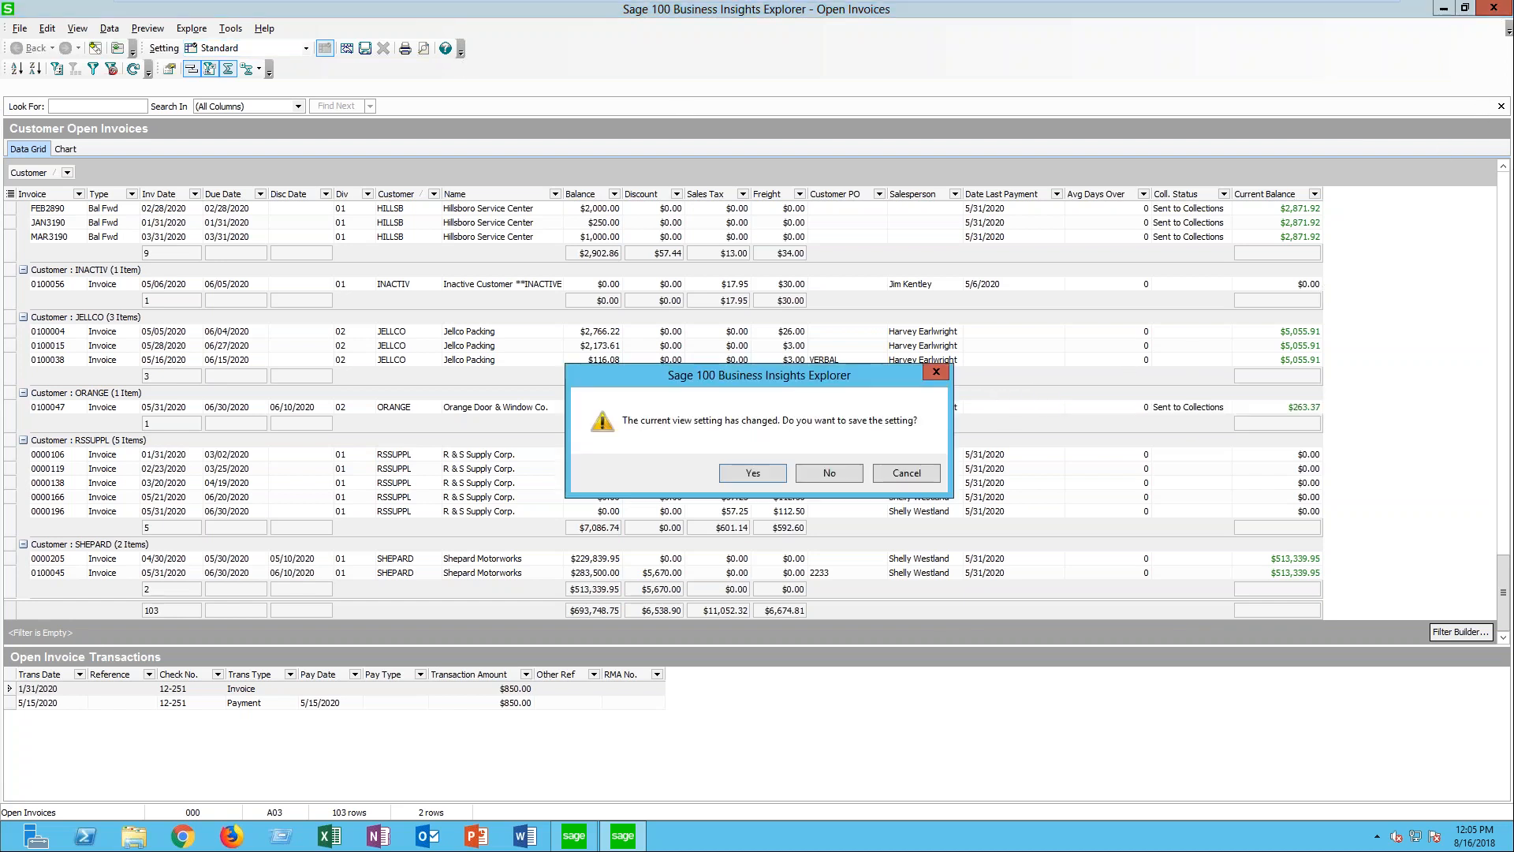
{"action": "left_click", "coordinate": [839, 472]}
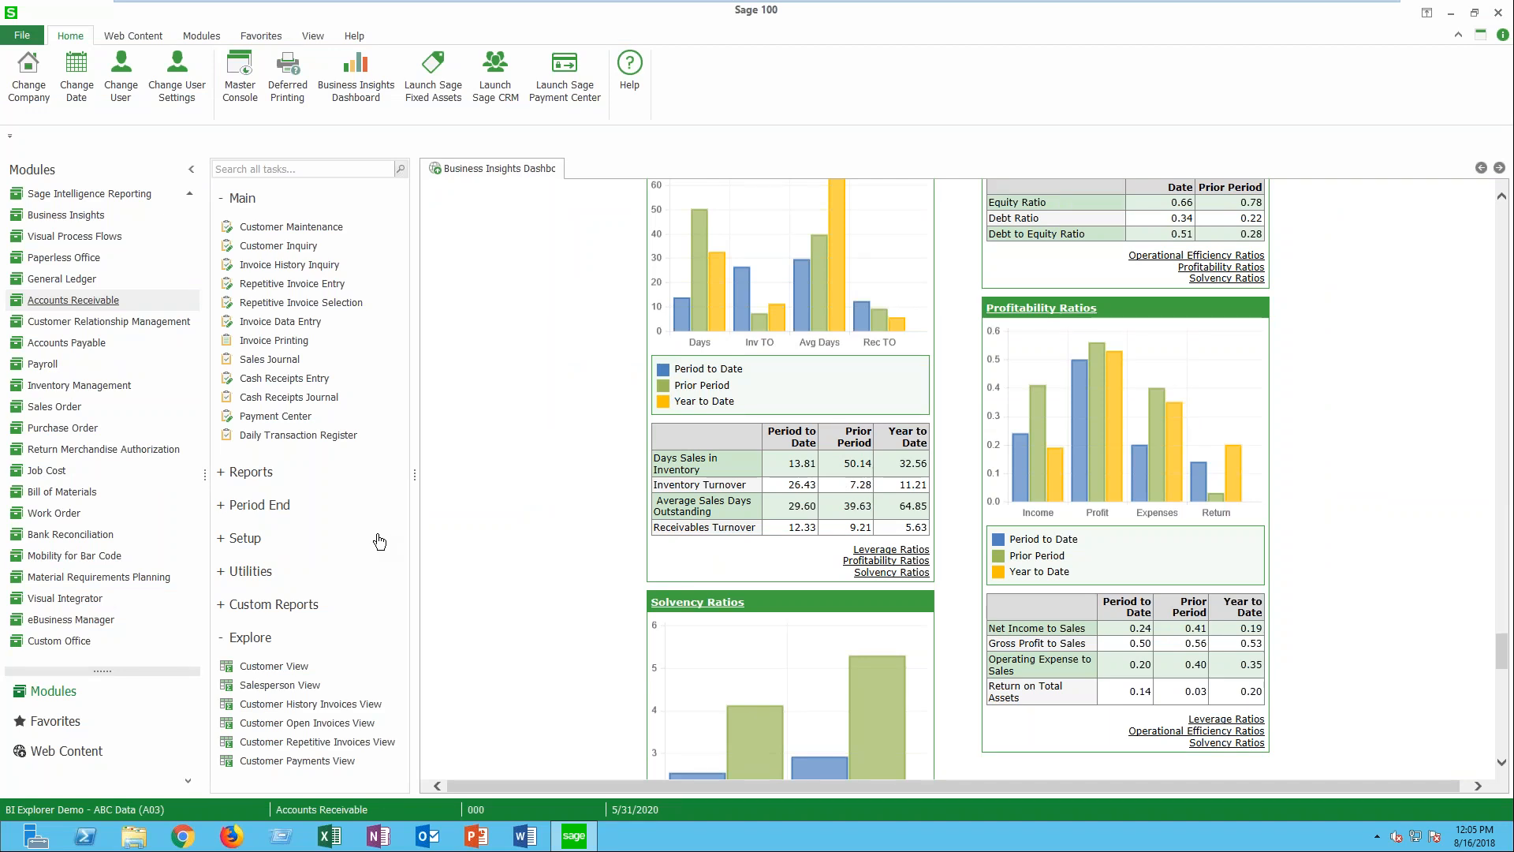
{"action": "left_click", "coordinate": [248, 667]}
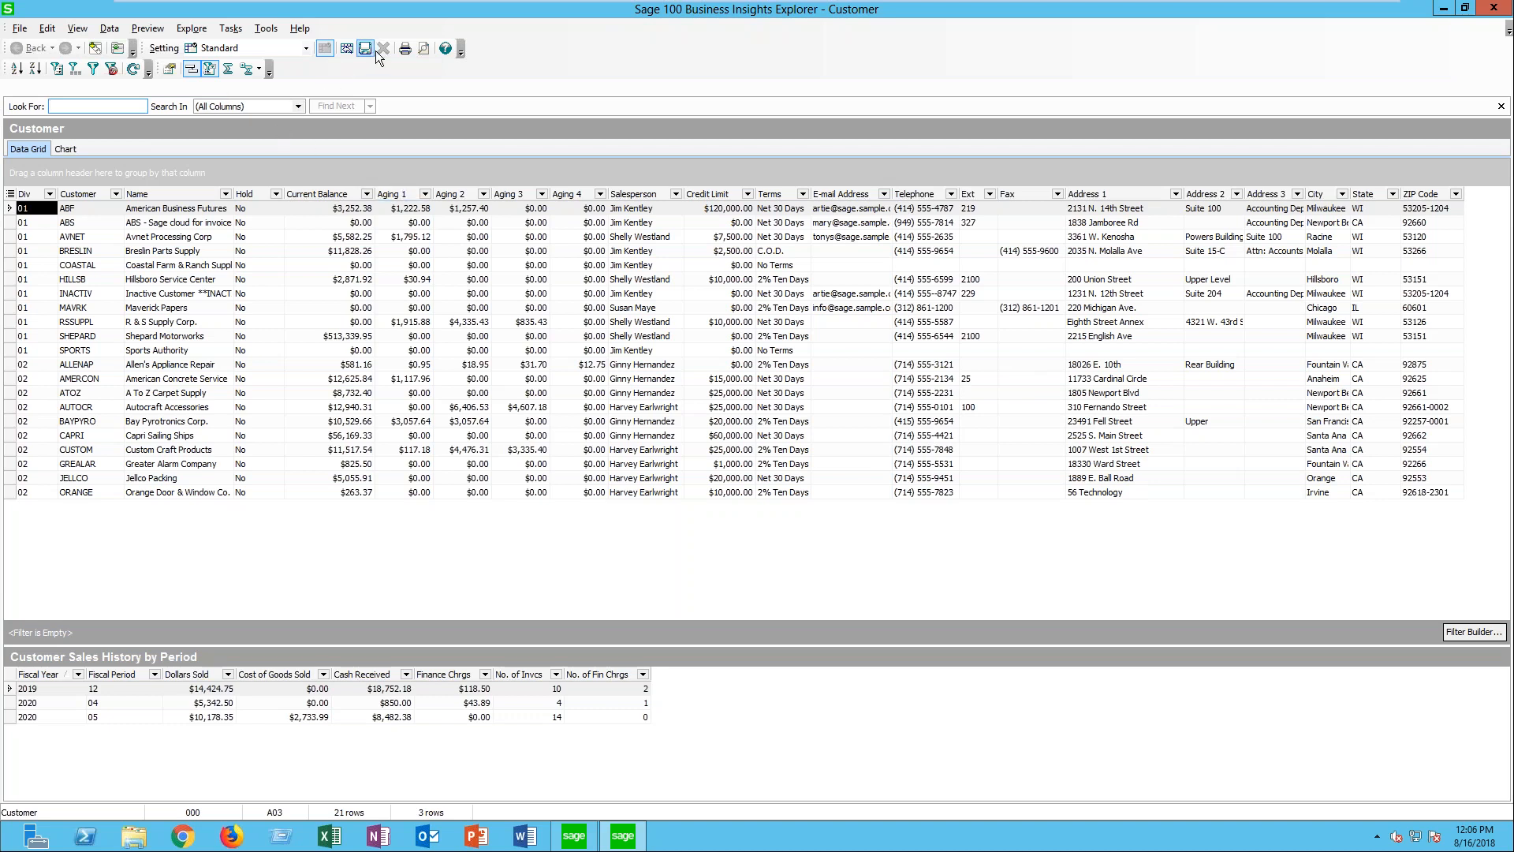
- Save the Customer view's setting as a public setting named 08162018 and check it in the list of settings
{"action": "left_click", "coordinate": [20, 29]}
{"action": "left_click", "coordinate": [60, 130]}
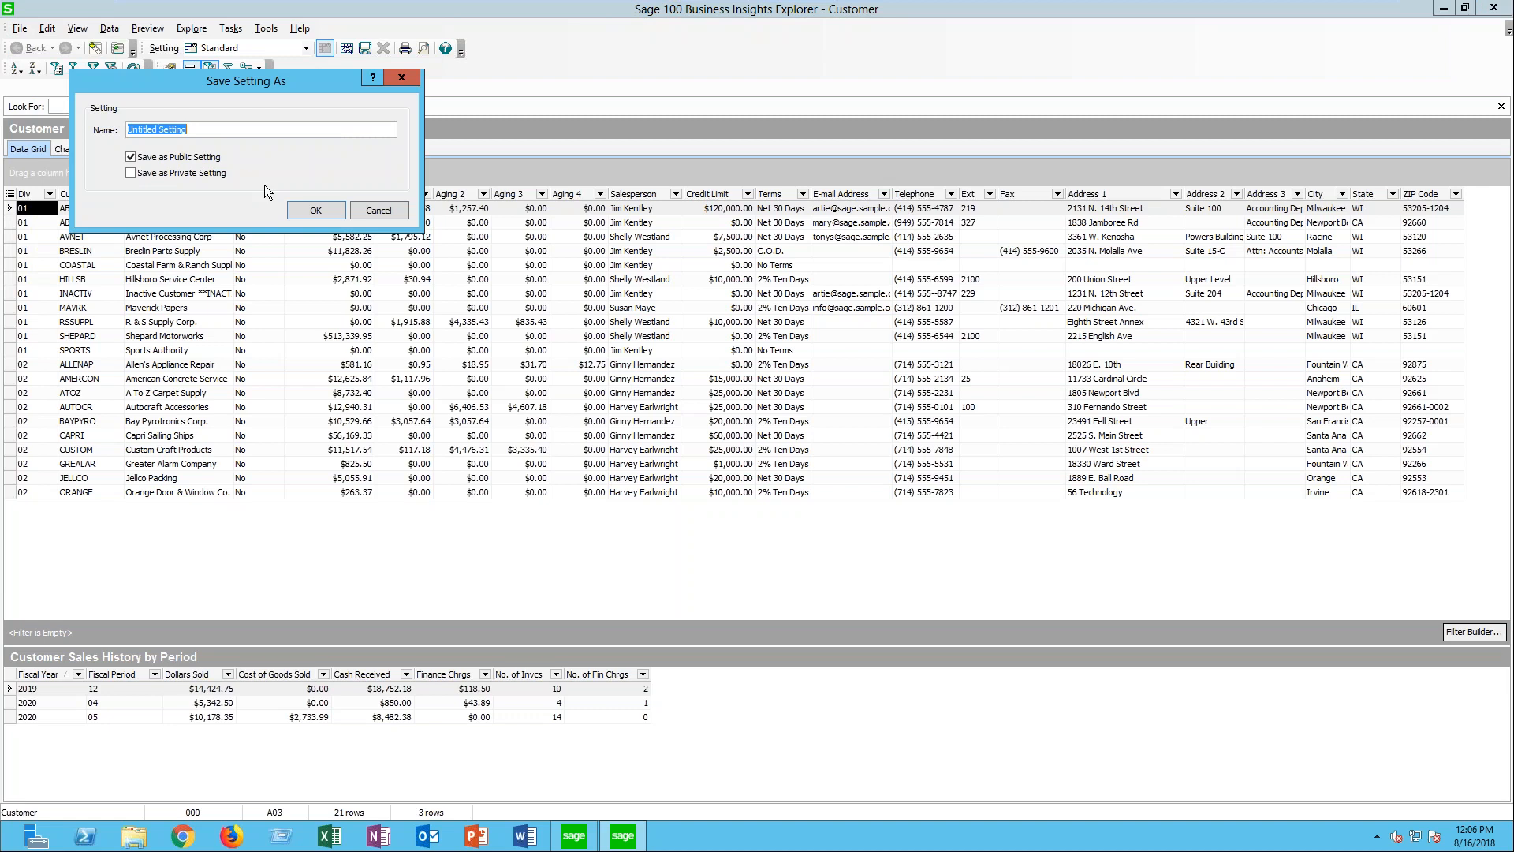
{"action": "type", "text": "08162018"}
{"action": "left_click", "coordinate": [295, 212]}
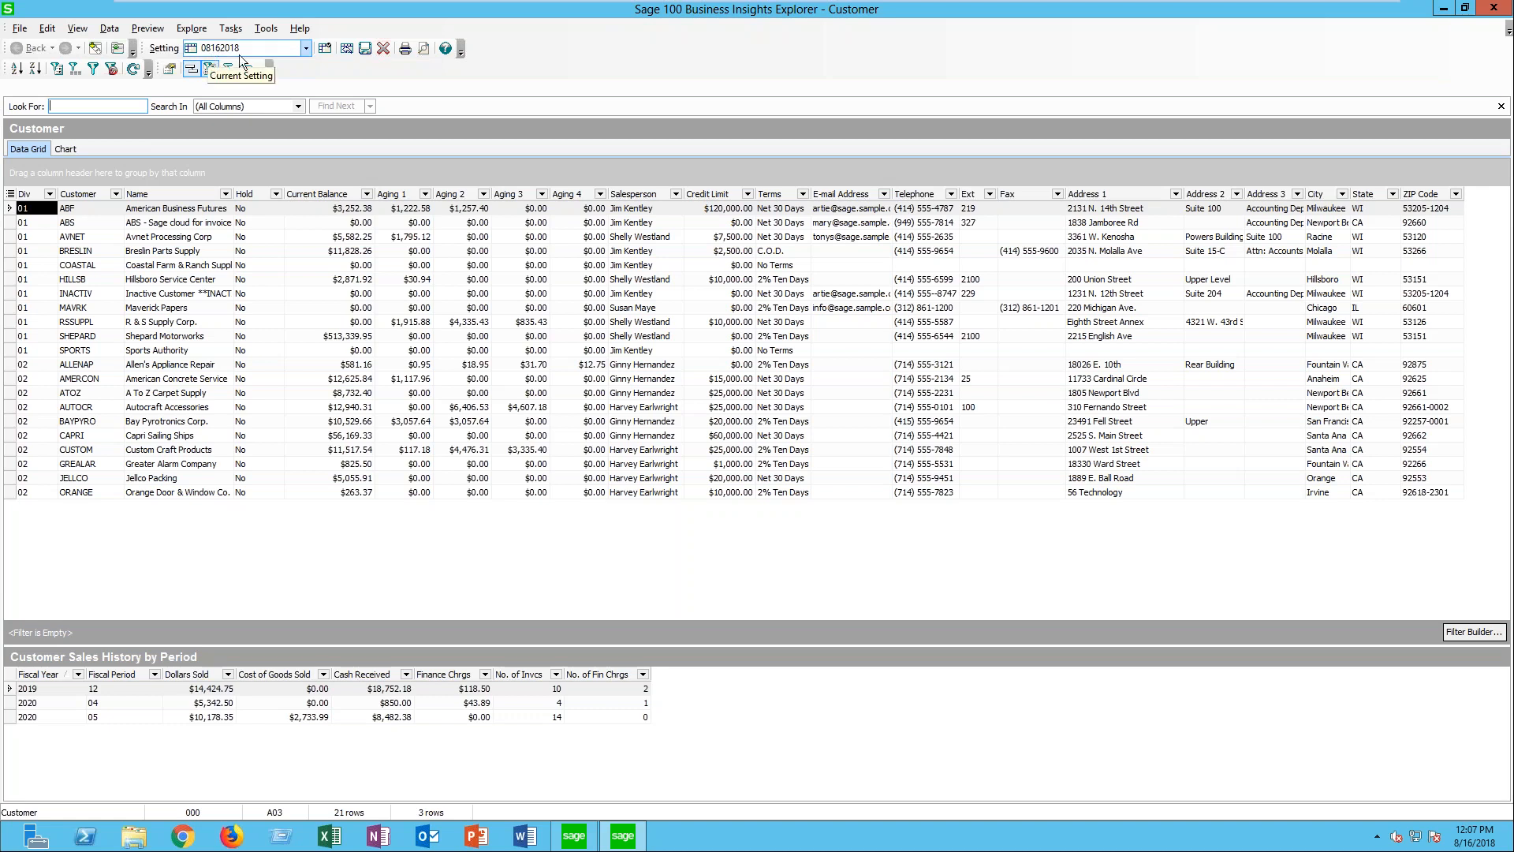
{"action": "left_click", "coordinate": [304, 47]}
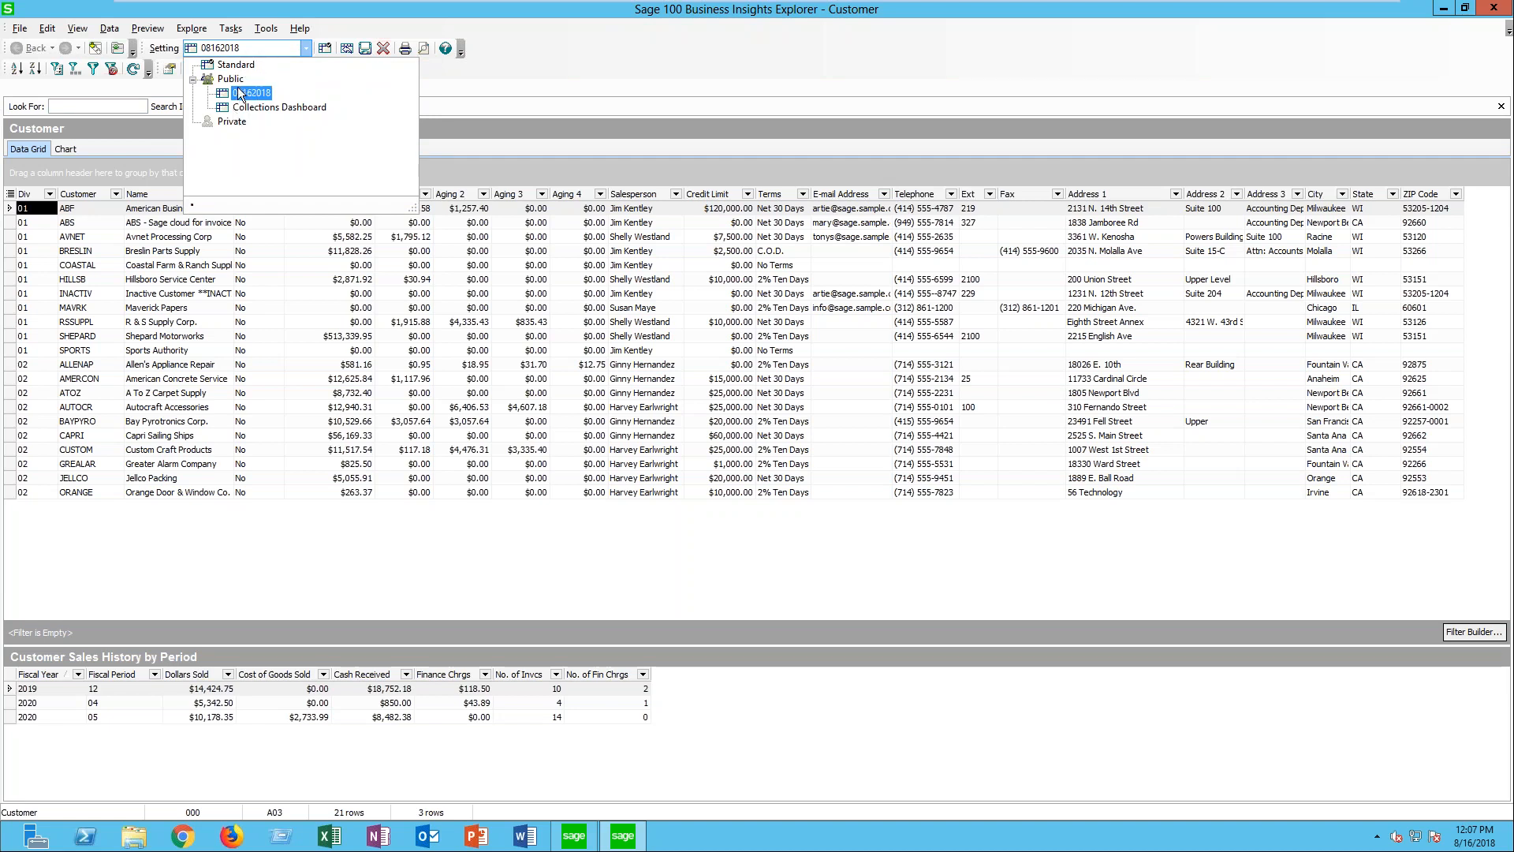
{"action": "left_click", "coordinate": [514, 84]}
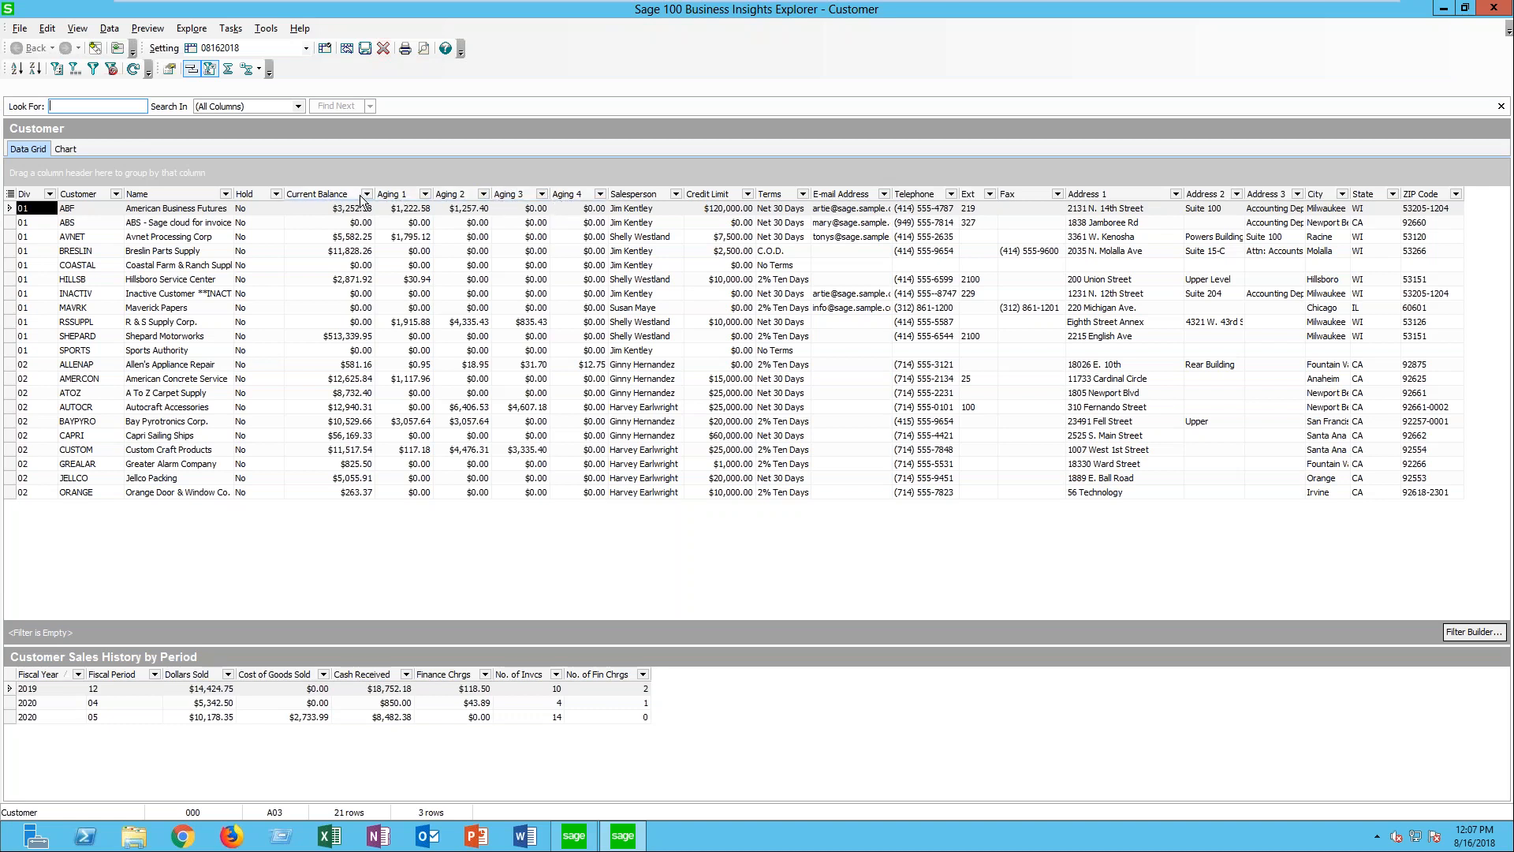
- Start a new calculated field from the Customer view's column settings and name it Past Due Amt
{"action": "right_click", "coordinate": [452, 195]}
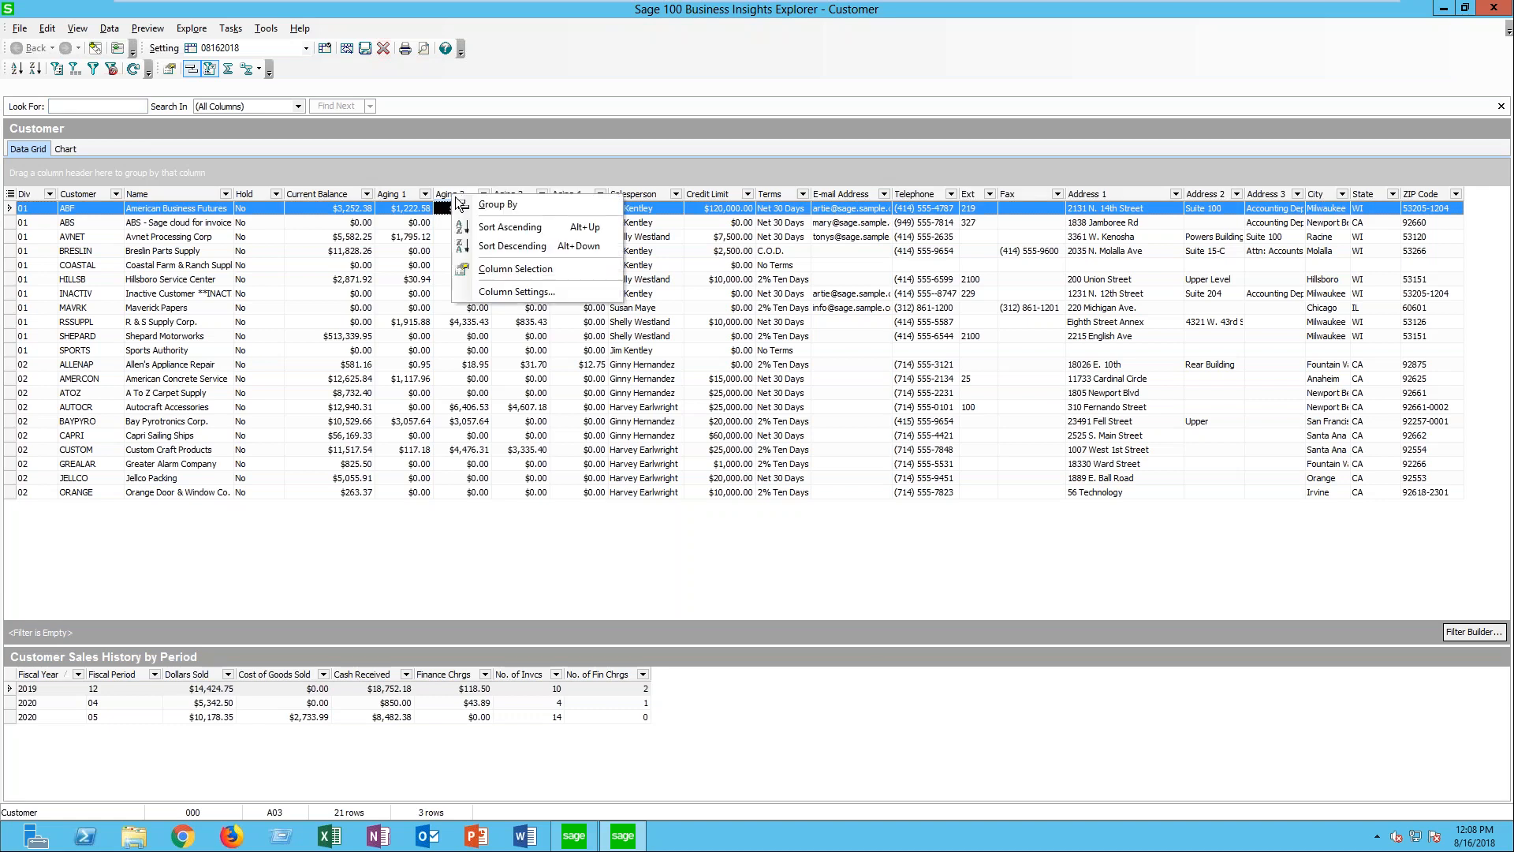
{"action": "left_click", "coordinate": [516, 291]}
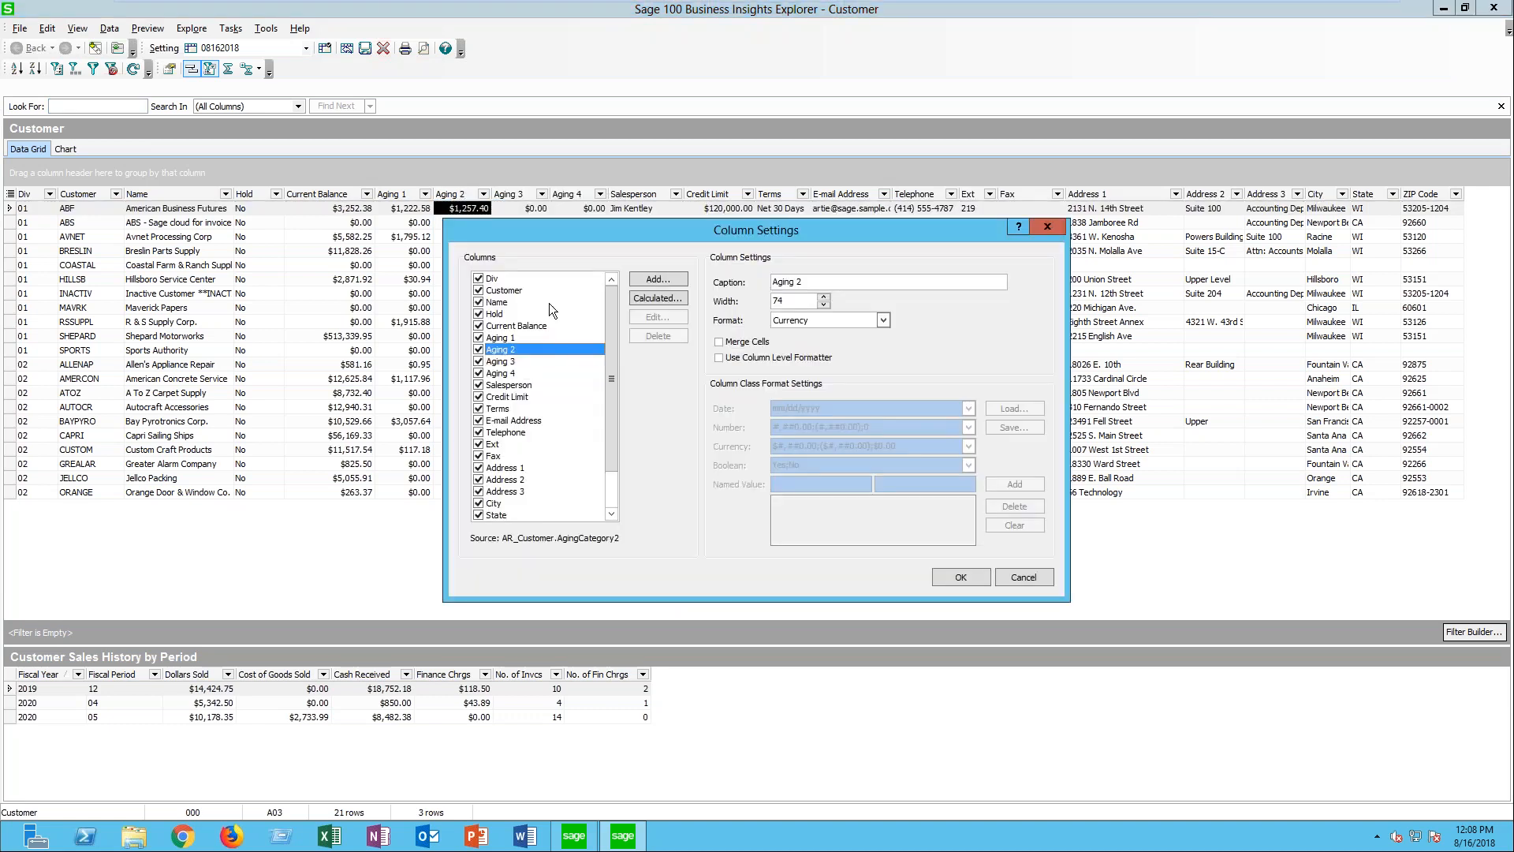
{"action": "left_click", "coordinate": [655, 299]}
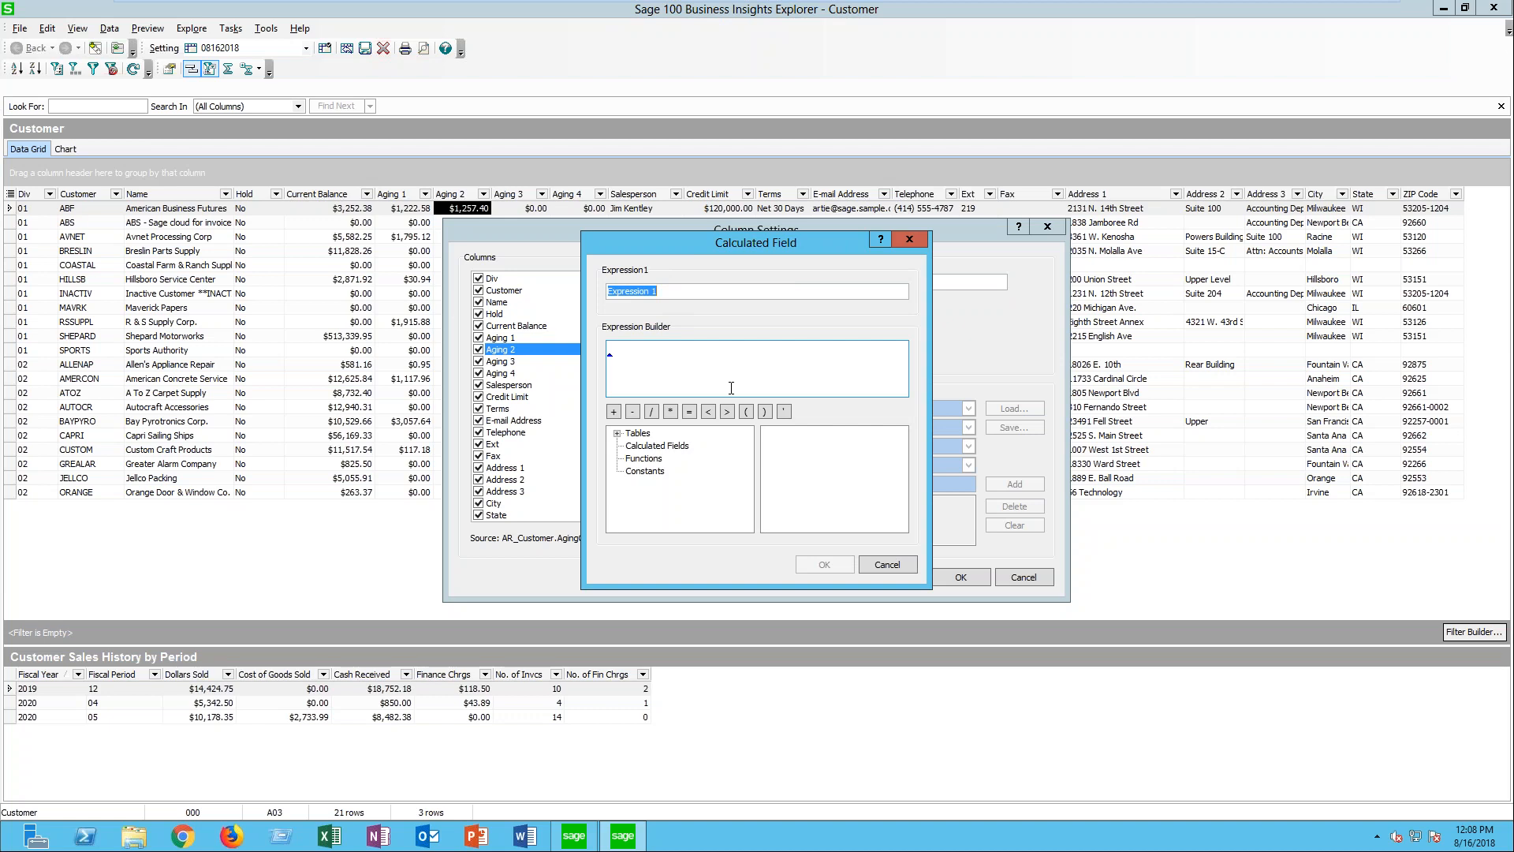
{"action": "type", "text": "Past Due Amt."}
- Build the Past Due Amt. expression as the sum of AR_Customer's AgingCategory1, AgingCategory2, AgingCategory3 and AgingCategory4, and accept the calculated field
{"action": "left_click", "coordinate": [692, 367]}
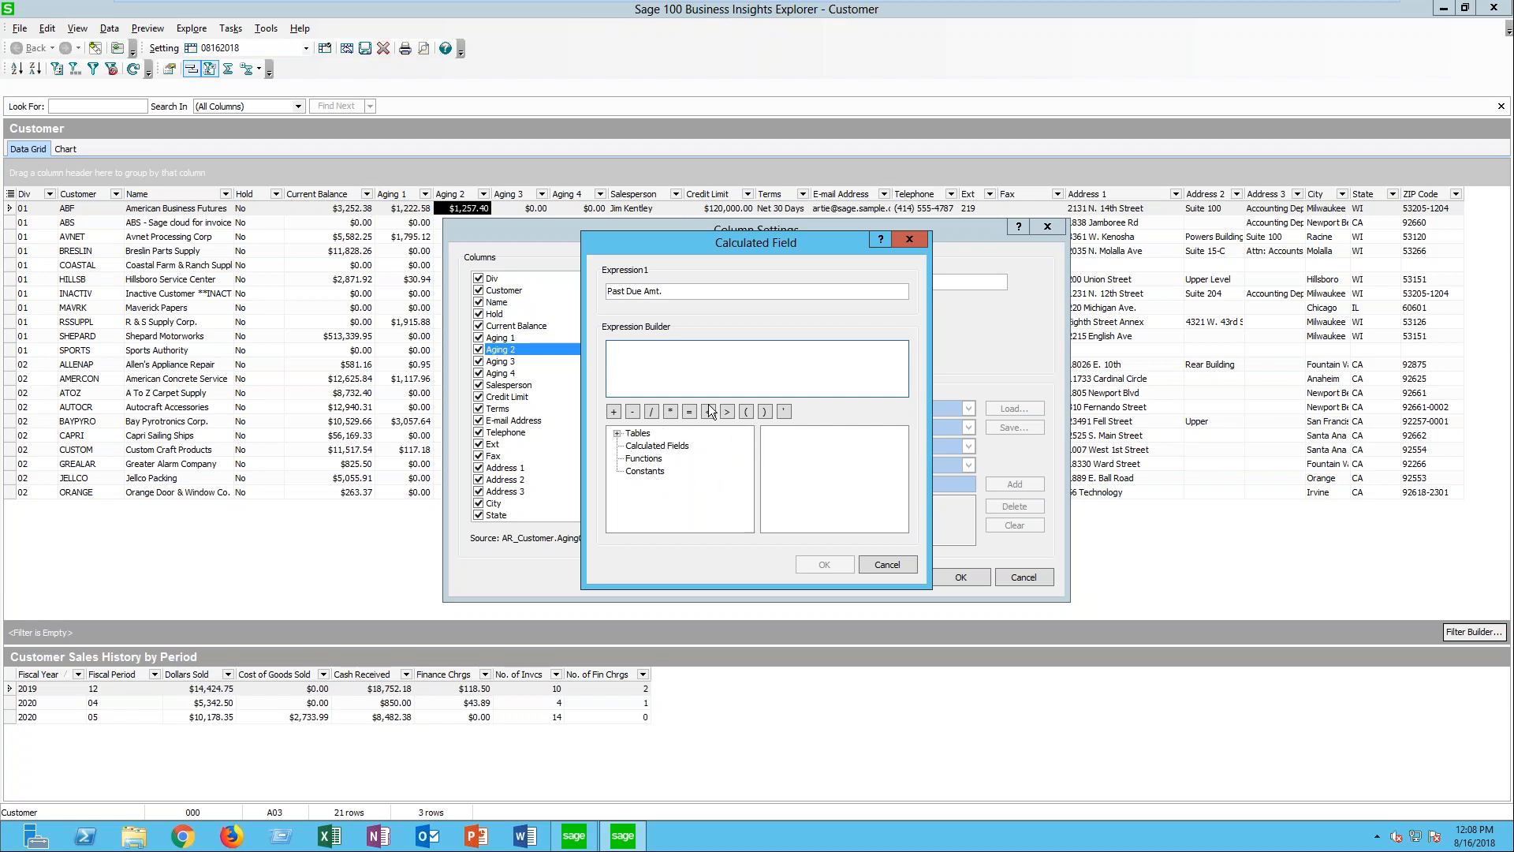
{"action": "left_click", "coordinate": [783, 362]}
{"action": "left_click", "coordinate": [617, 434]}
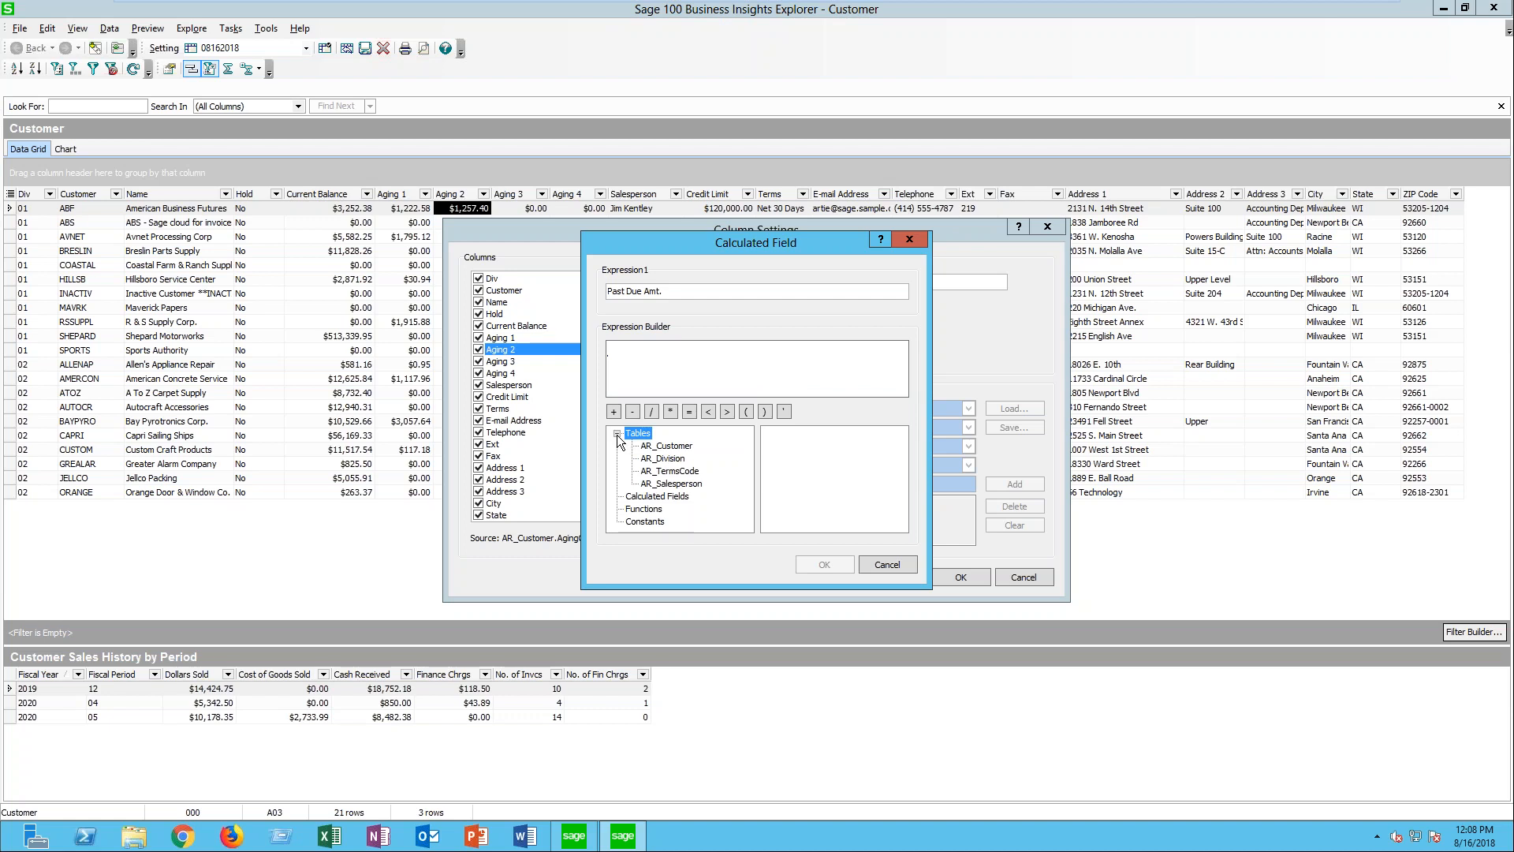
{"action": "left_click", "coordinate": [674, 447]}
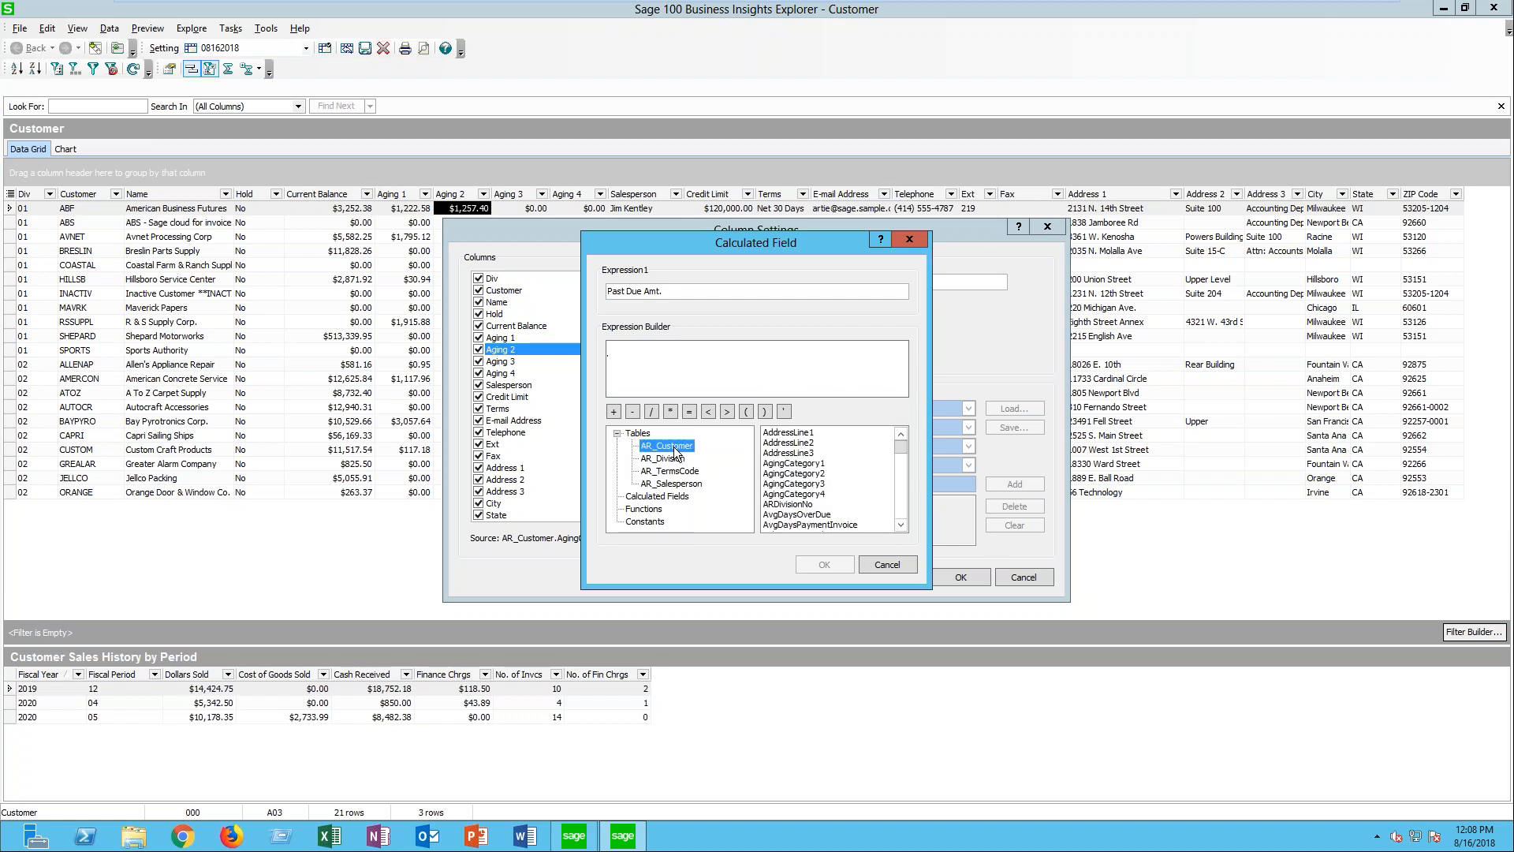
{"action": "left_click", "coordinate": [789, 463]}
{"action": "double_click", "coordinate": [791, 463]}
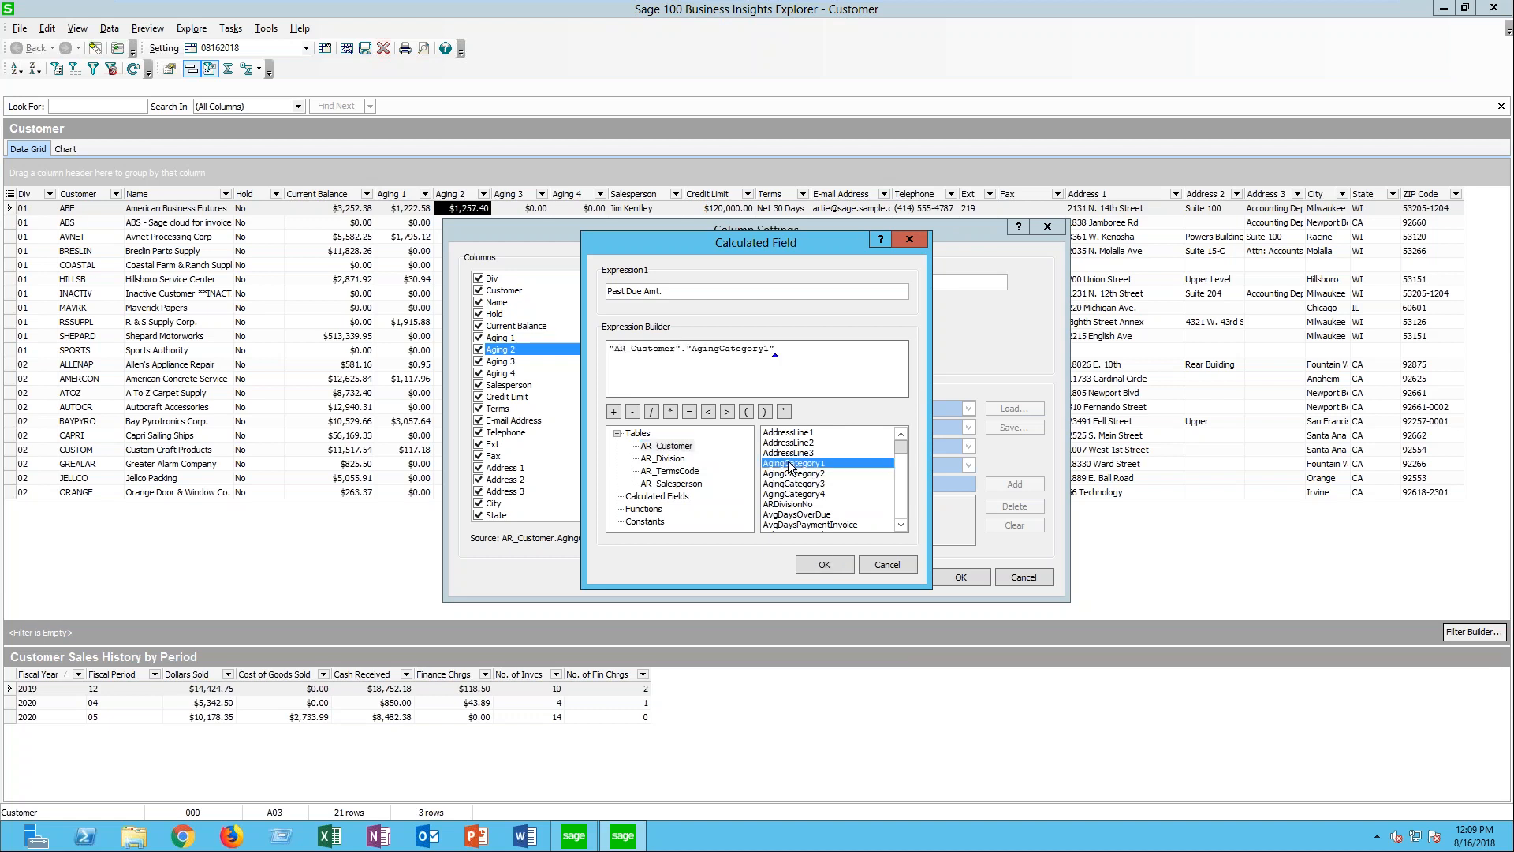
{"action": "type", "text": "+"}
{"action": "double_click", "coordinate": [798, 474]}
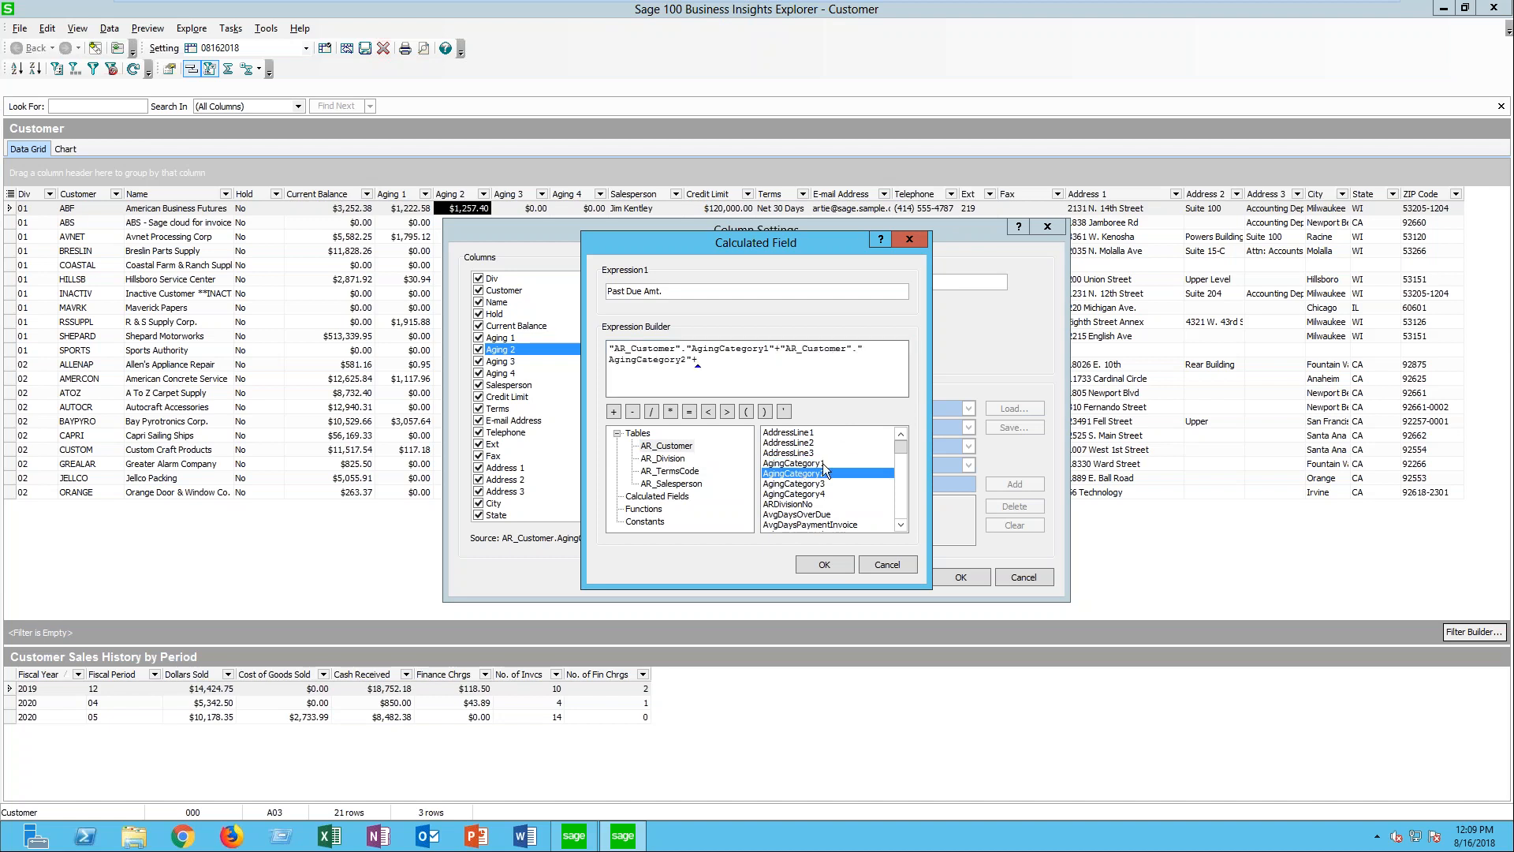
{"action": "double_click", "coordinate": [817, 482]}
{"action": "type", "text": "+"}
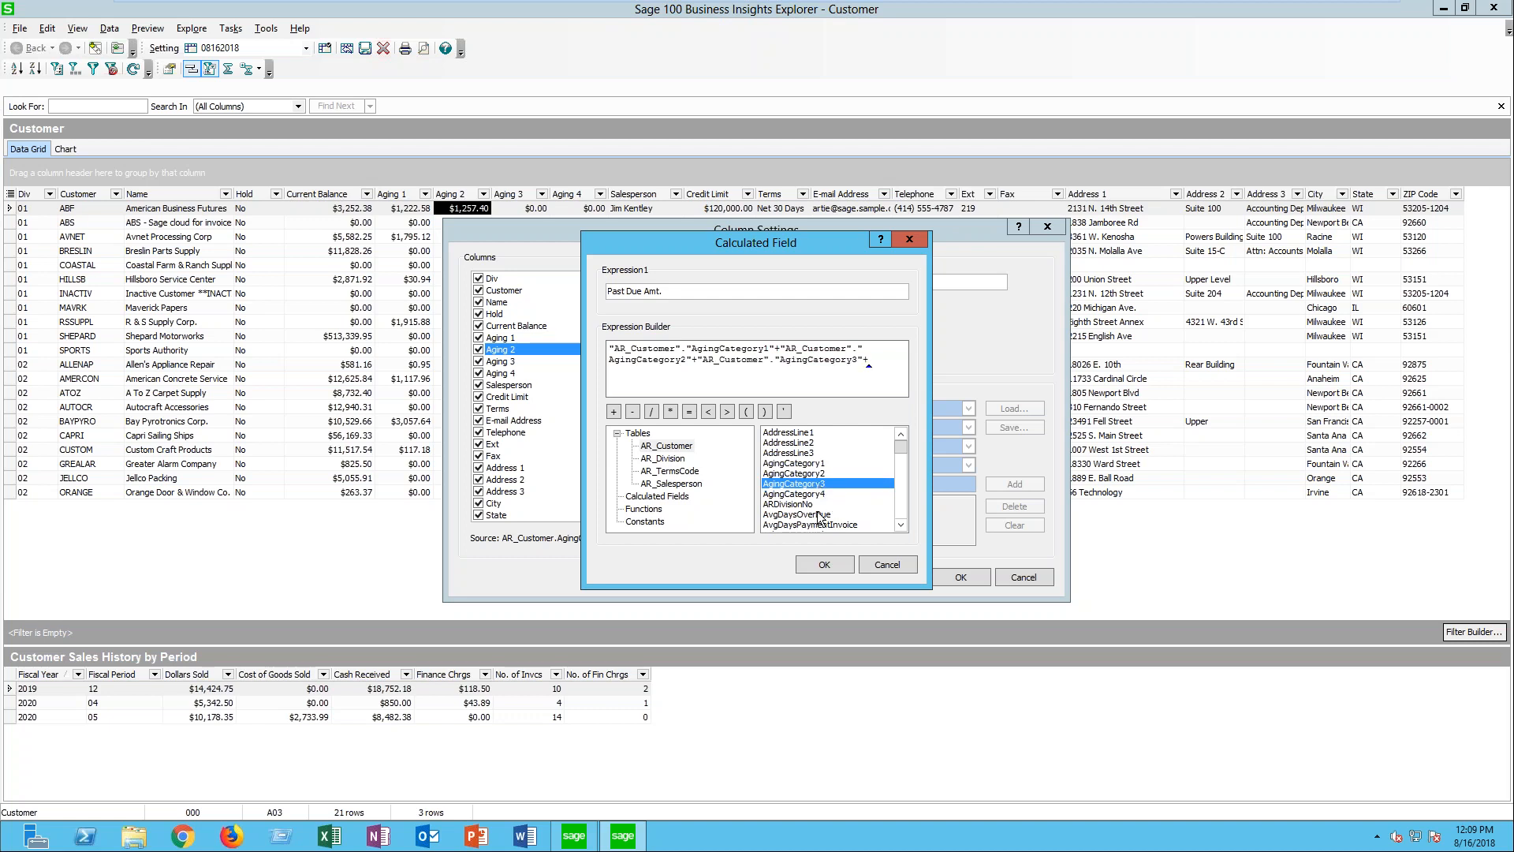
{"action": "double_click", "coordinate": [802, 495]}
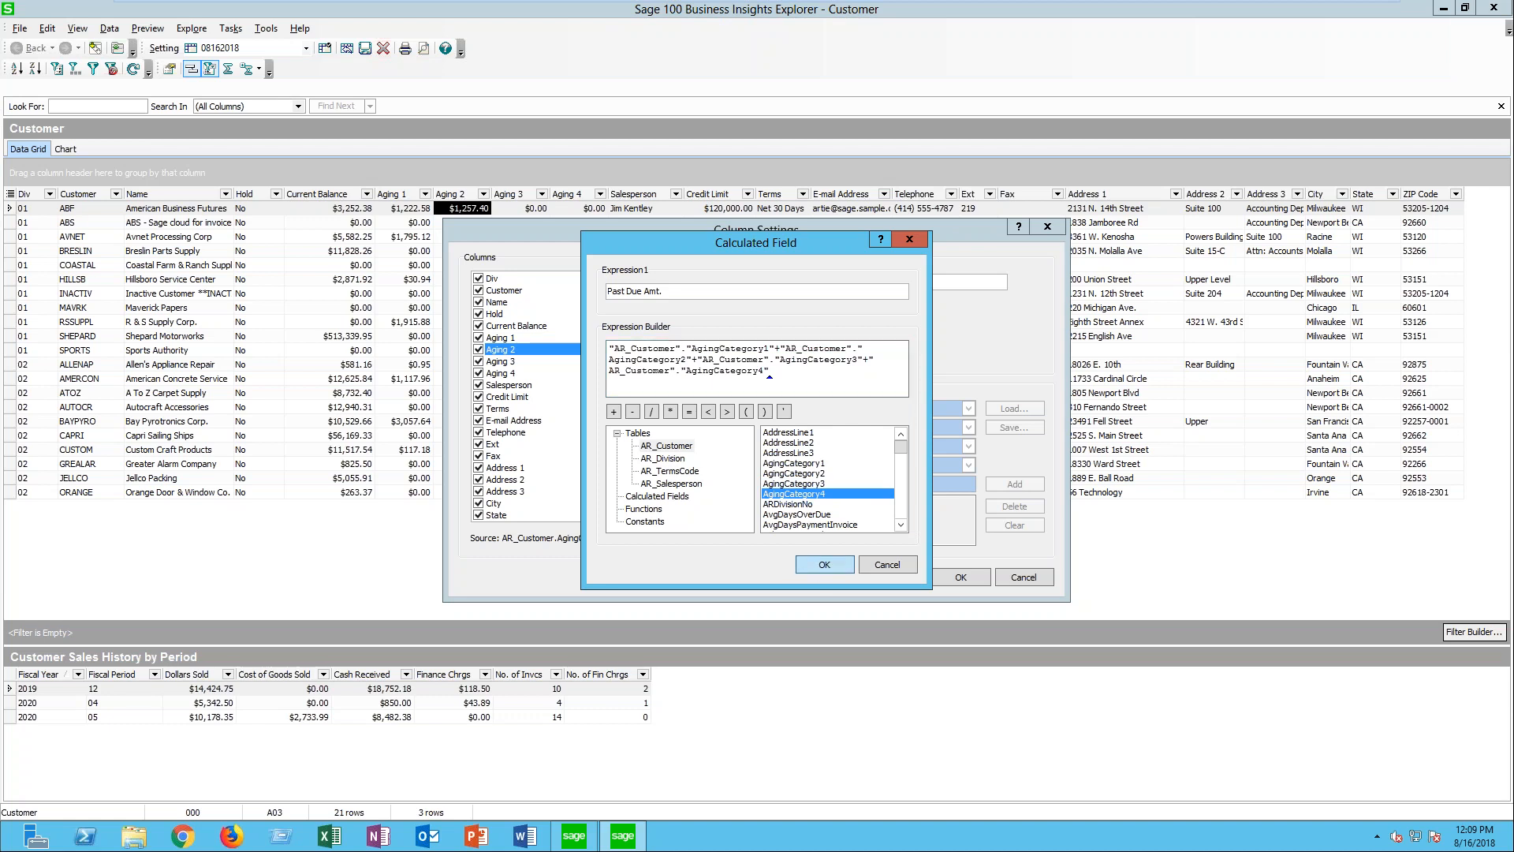
{"action": "left_click", "coordinate": [824, 564]}
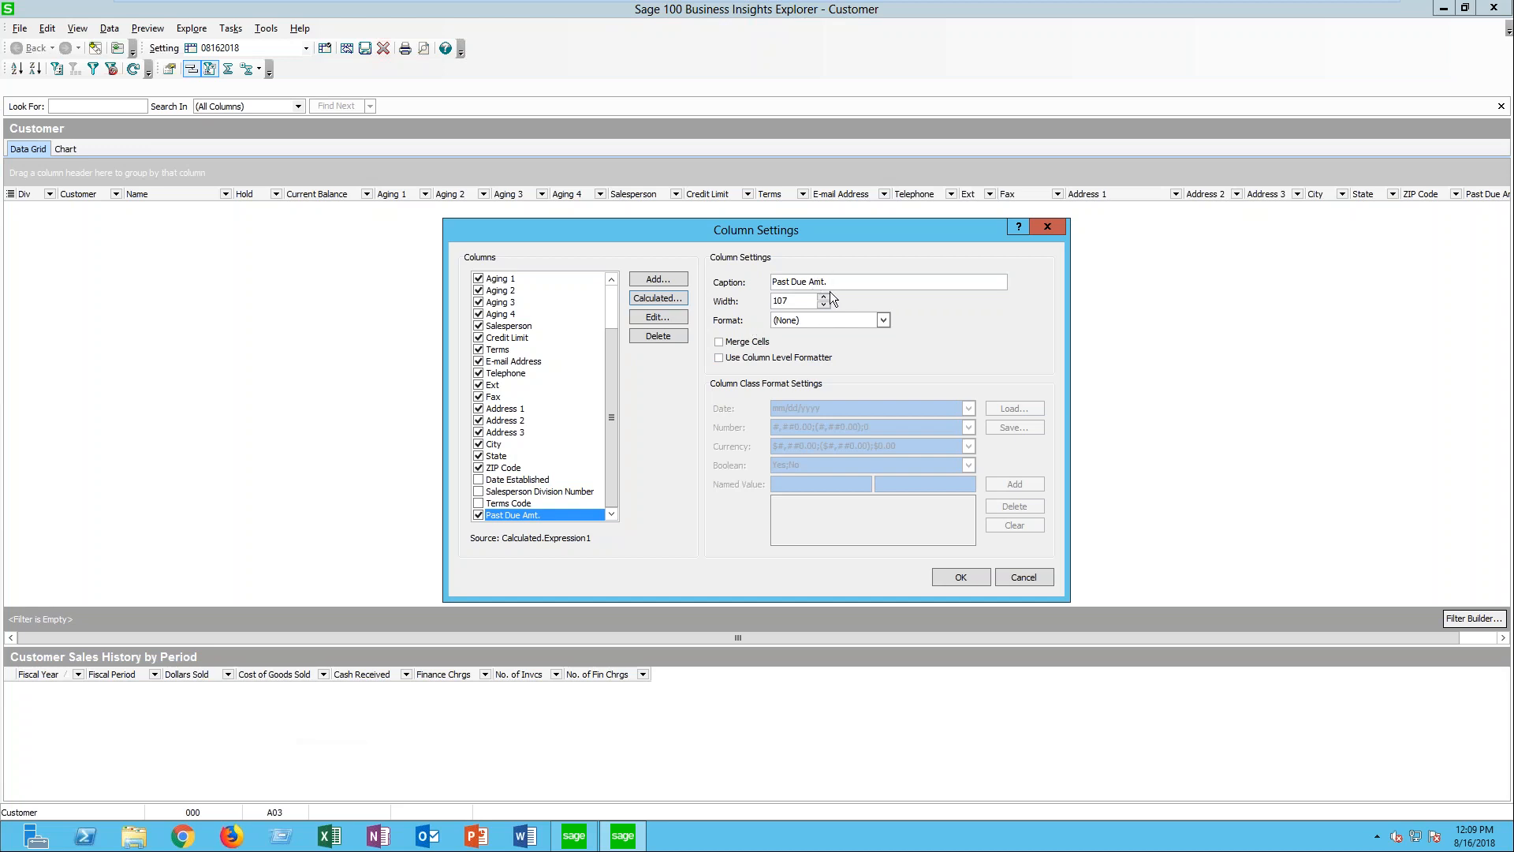
- Format the Past Due Amt. column as Currency with a column level formatter, prefix its currency format with the Red color tag, and apply
{"action": "left_click", "coordinate": [884, 320]}
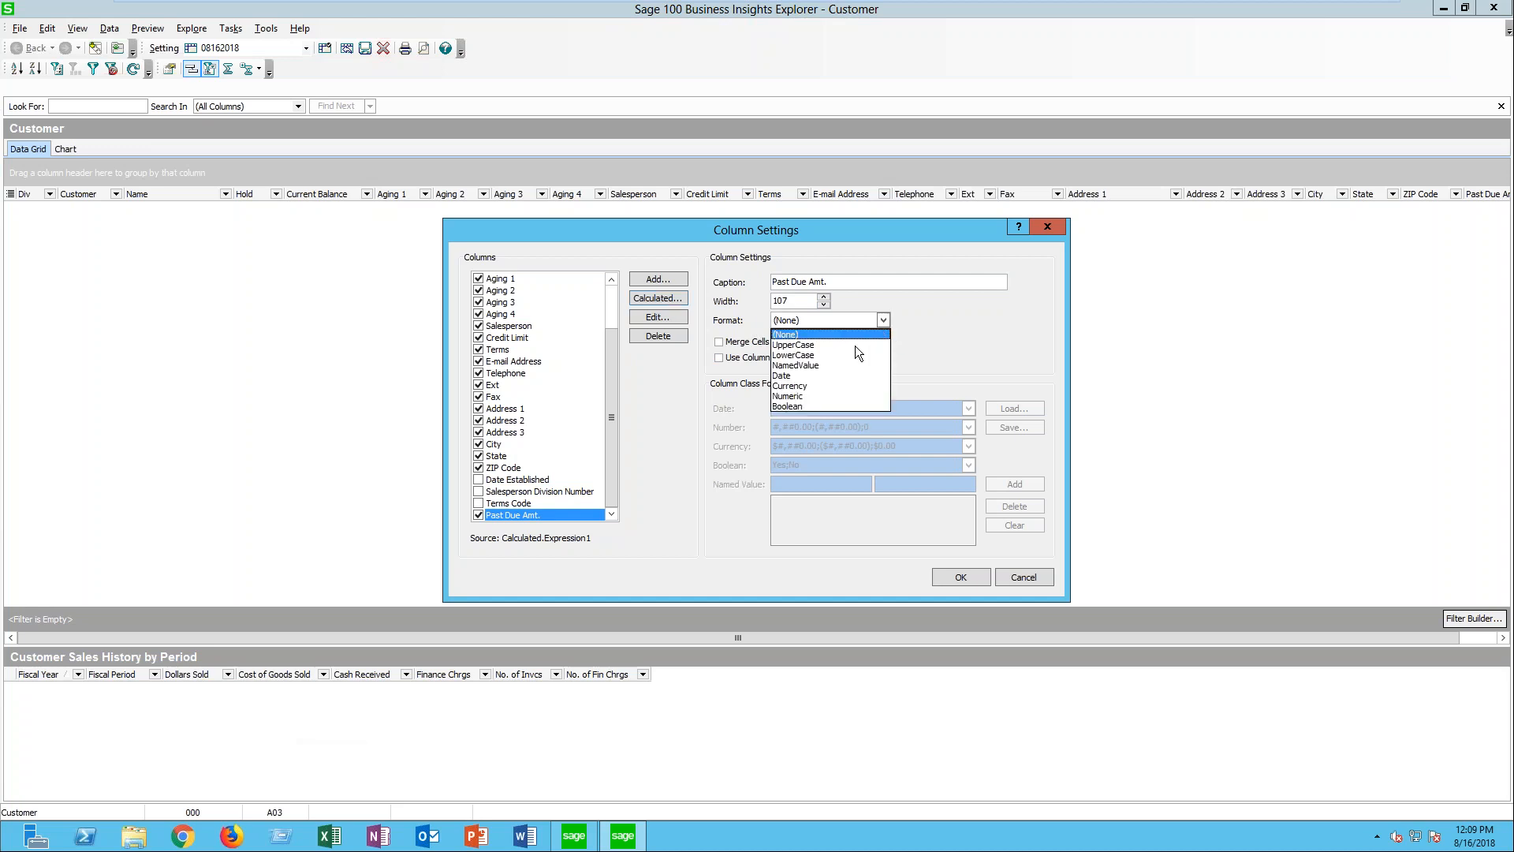
{"action": "left_click", "coordinate": [816, 385]}
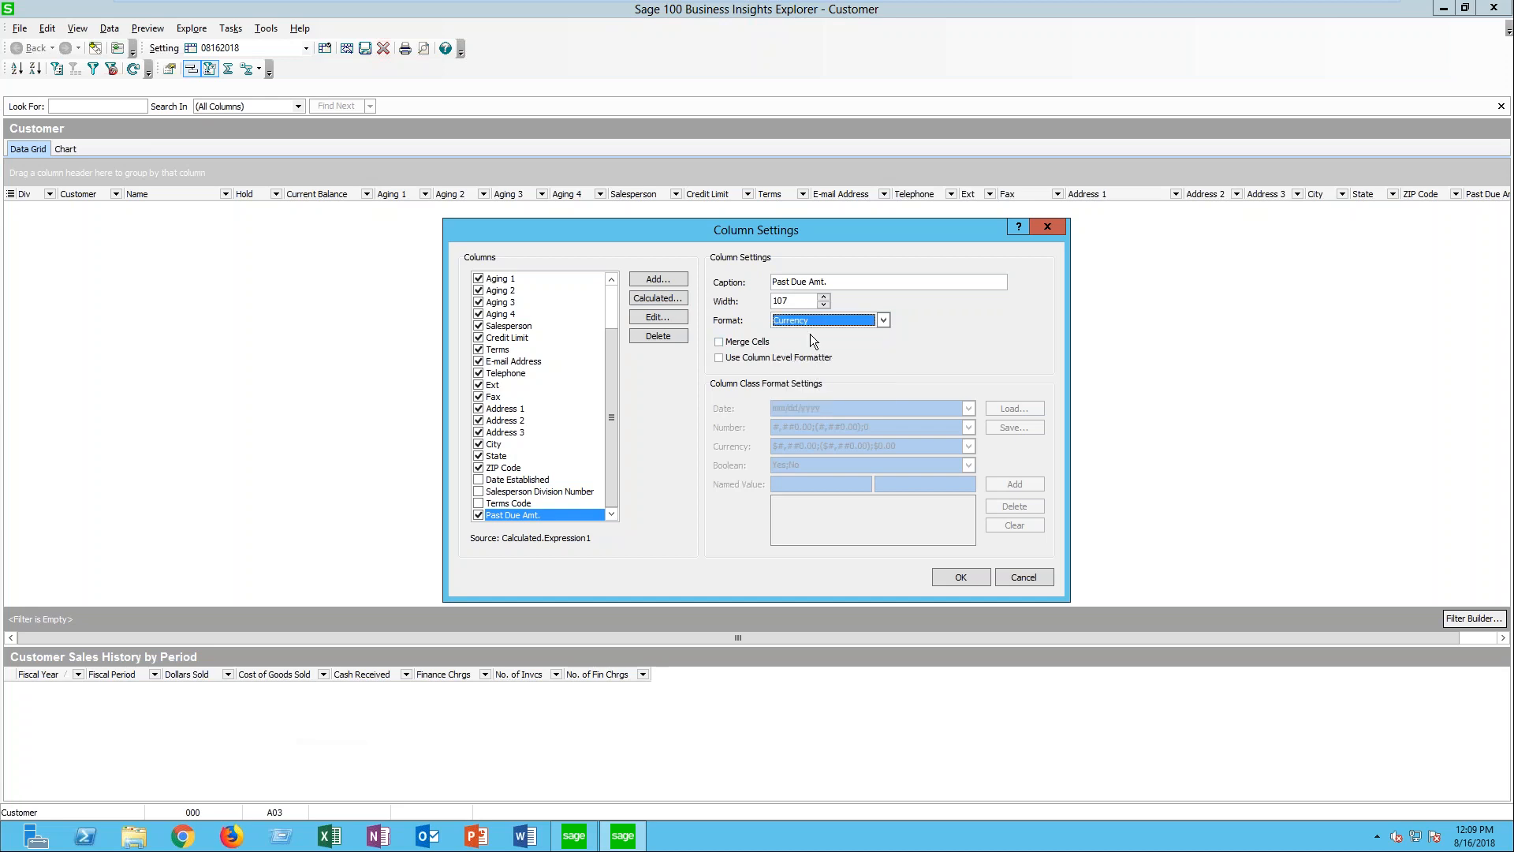
{"action": "left_click", "coordinate": [745, 360]}
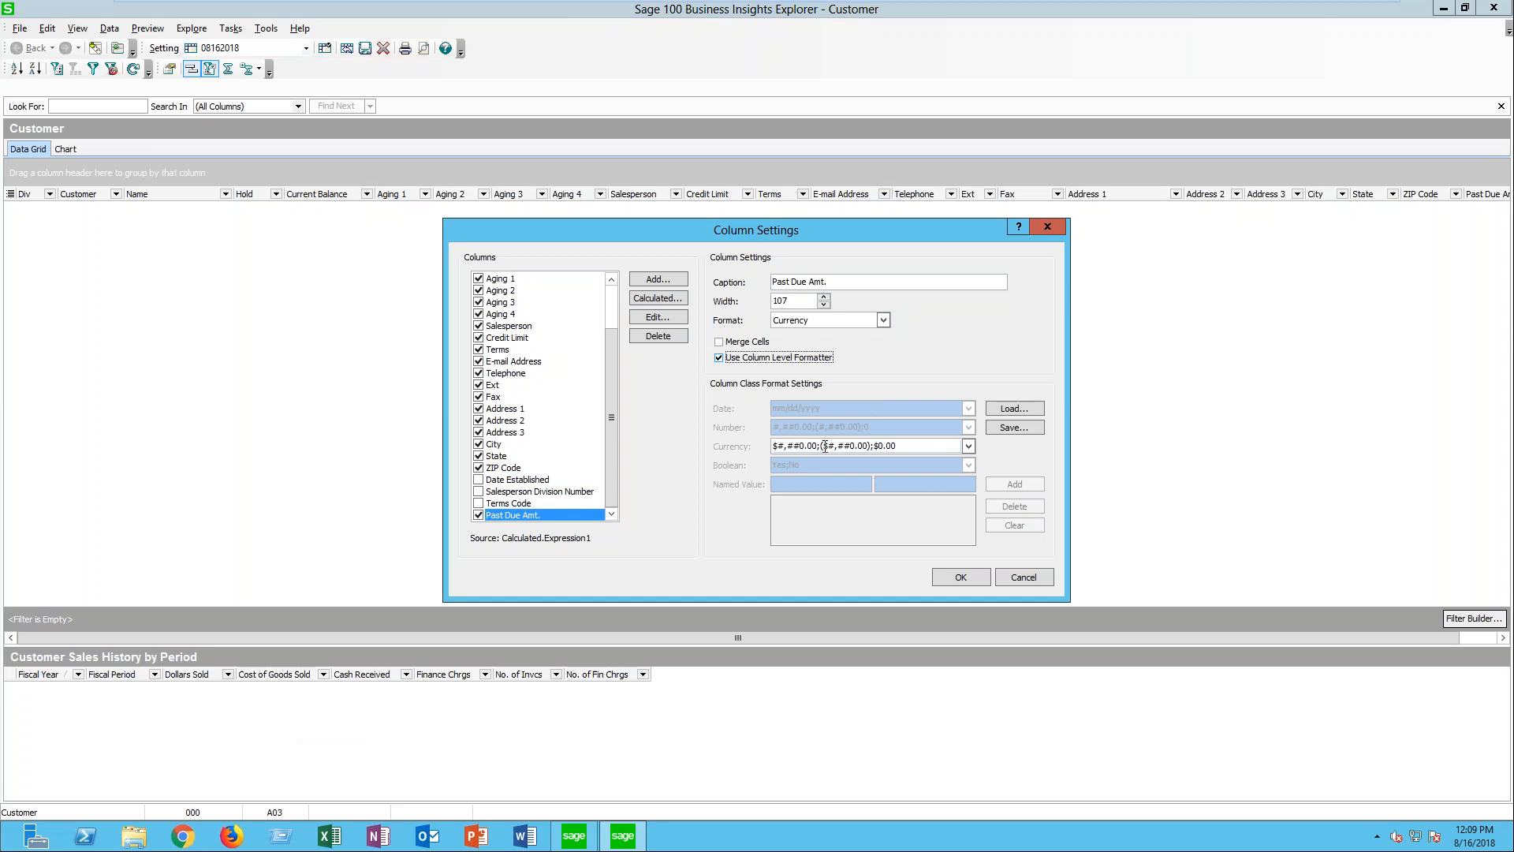
{"action": "left_click", "coordinate": [777, 446]}
{"action": "right_click", "coordinate": [772, 448]}
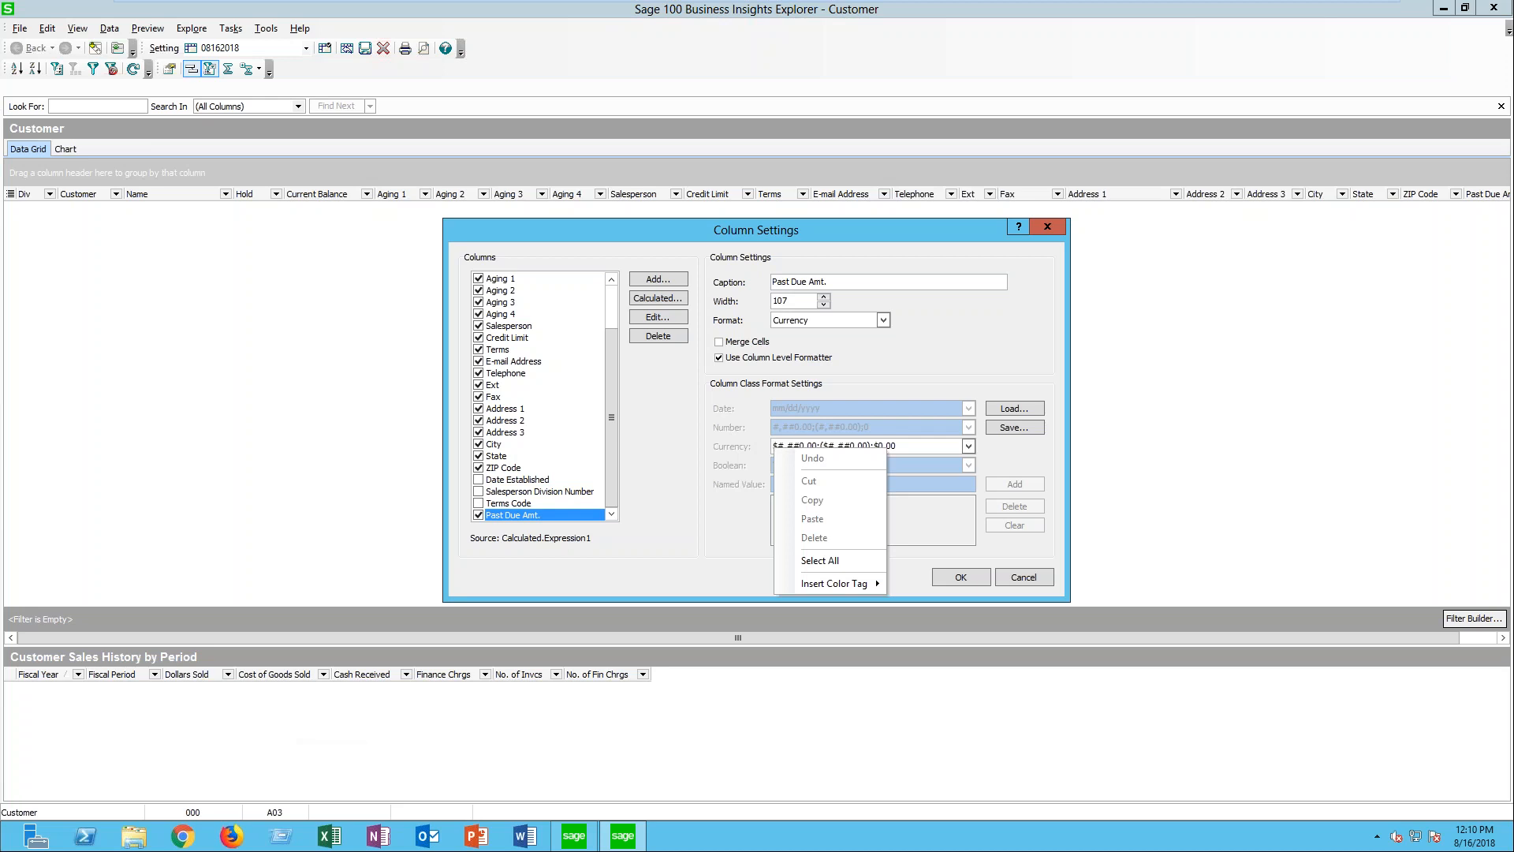
{"action": "mouse_move", "coordinate": [833, 582]}
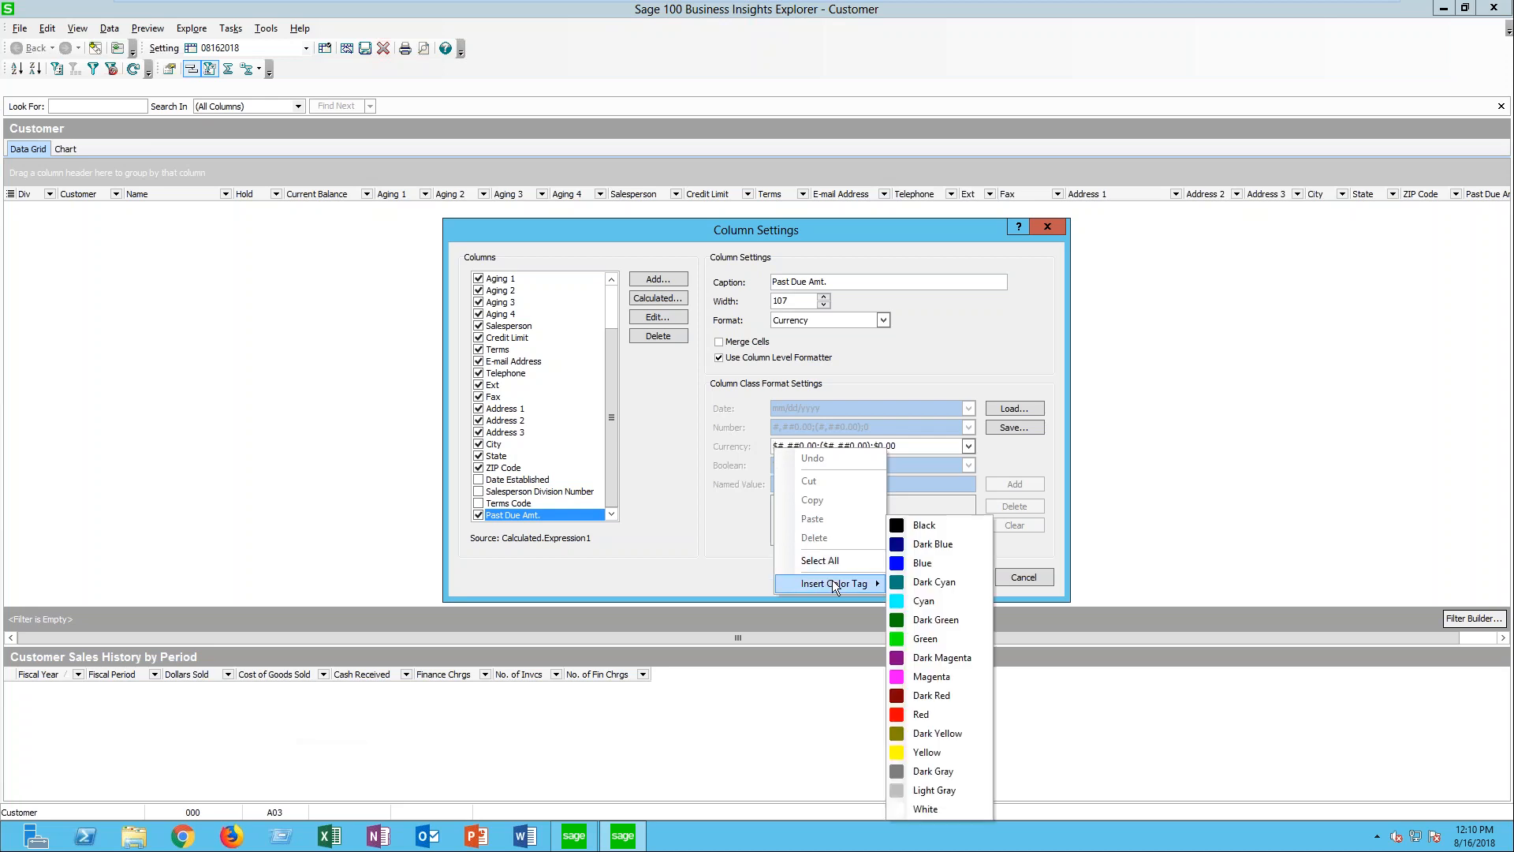
{"action": "left_click", "coordinate": [940, 715]}
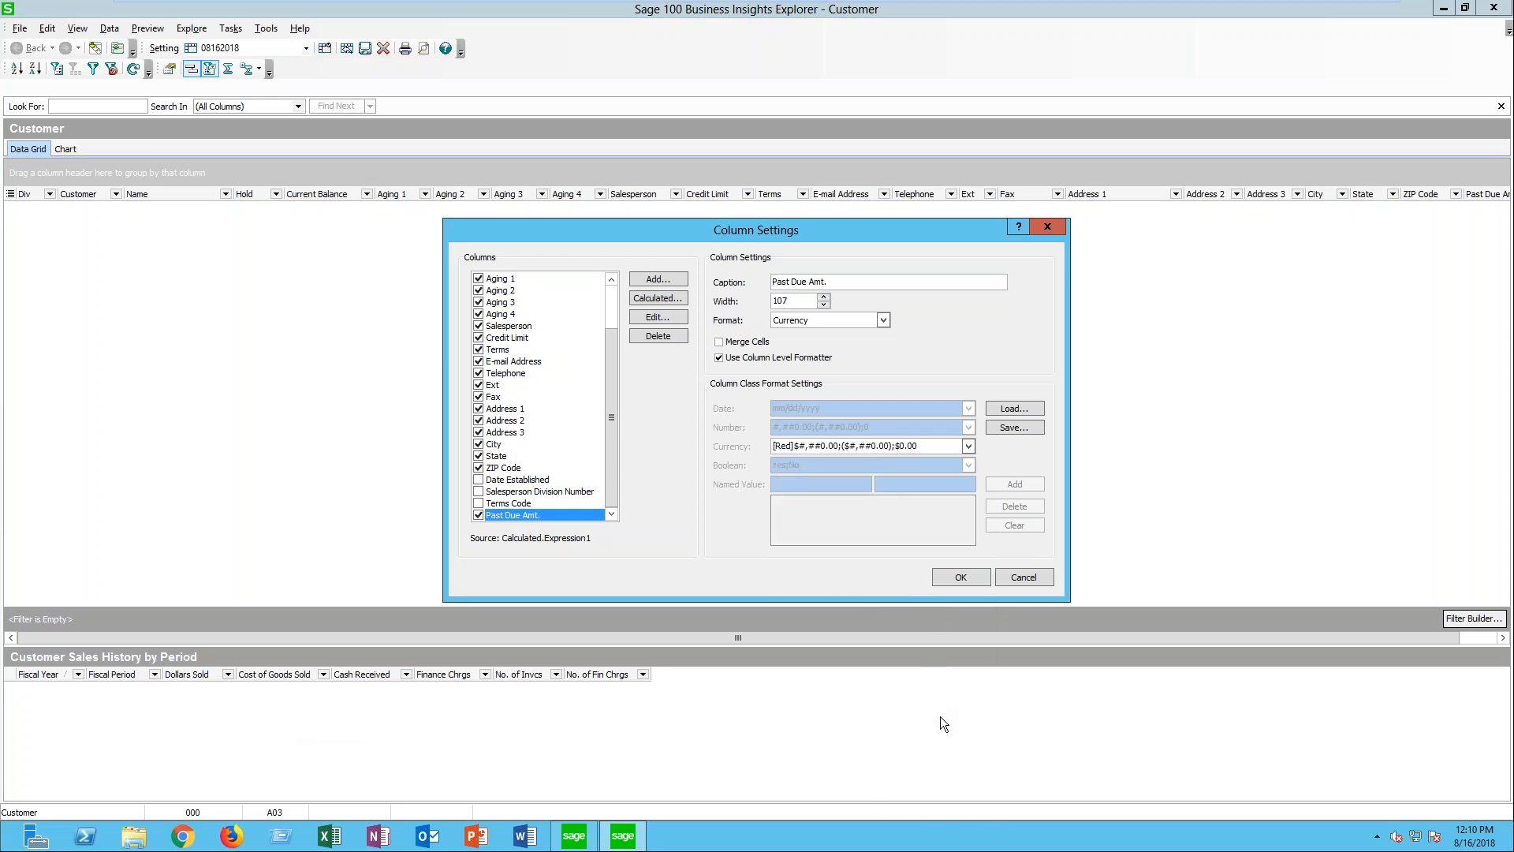
{"action": "left_click", "coordinate": [959, 577]}
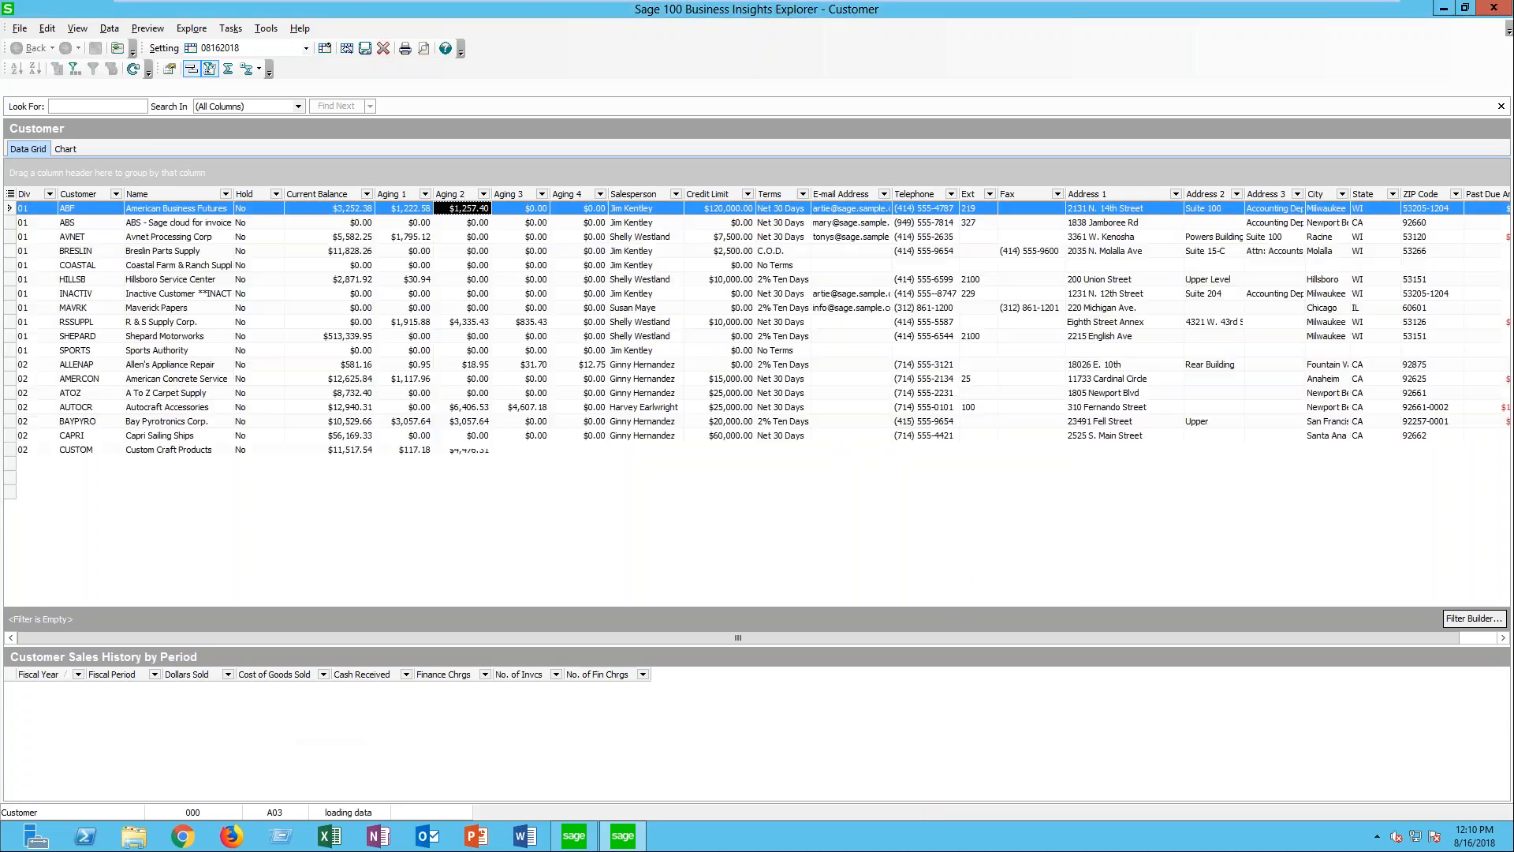
- Move the Past Due Amt. column between Current Balance and Aging 1 in the Customer grid
{"action": "left_click_drag", "start_coordinate": [889, 637], "coordinate": [1038, 664]}
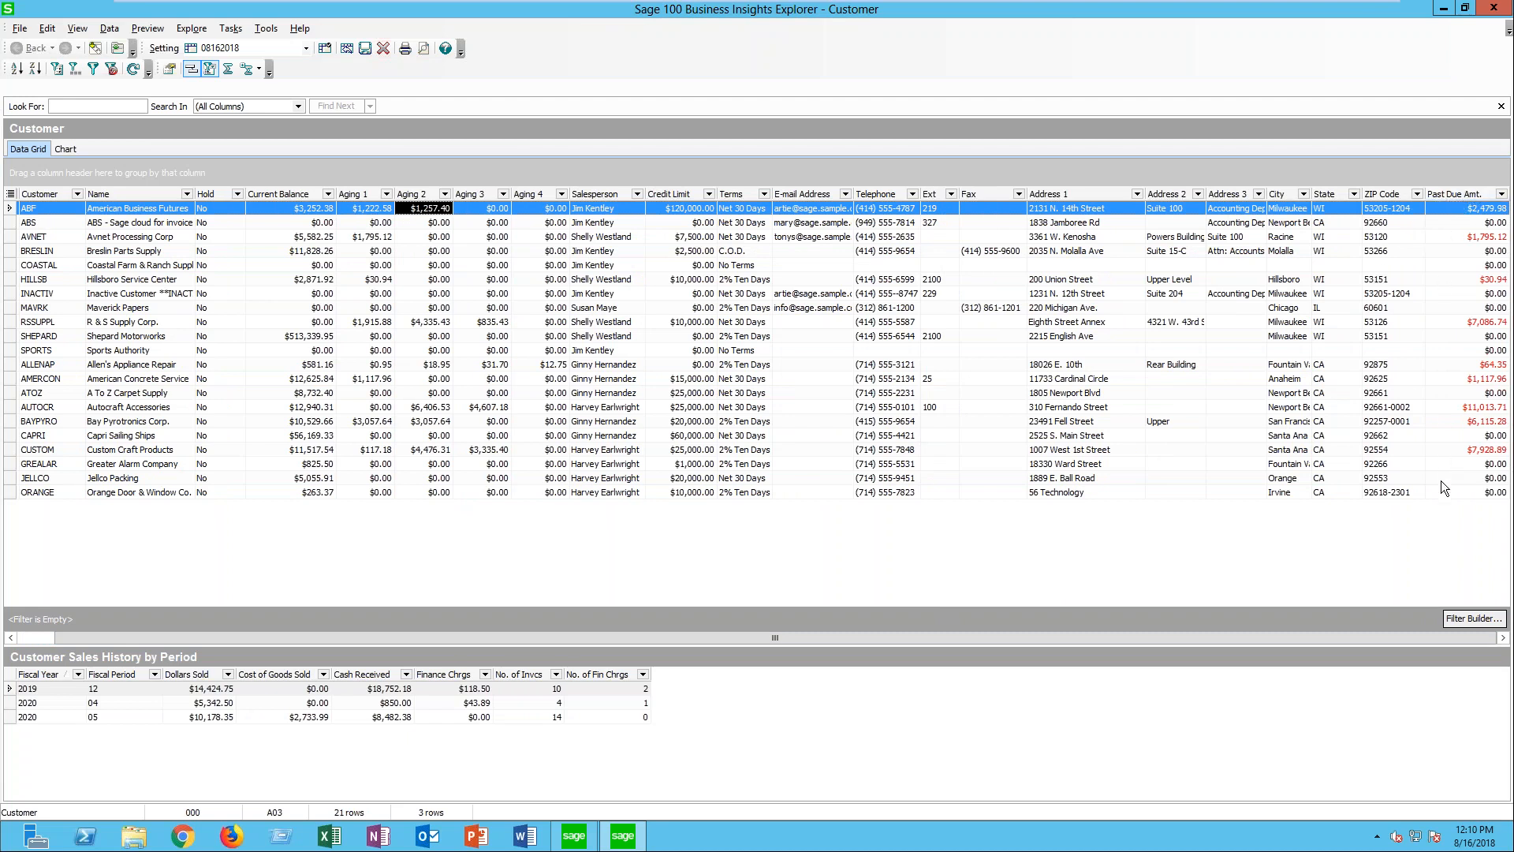
{"action": "left_click", "coordinate": [1460, 192]}
{"action": "left_click_drag", "start_coordinate": [1459, 192], "coordinate": [338, 199]}
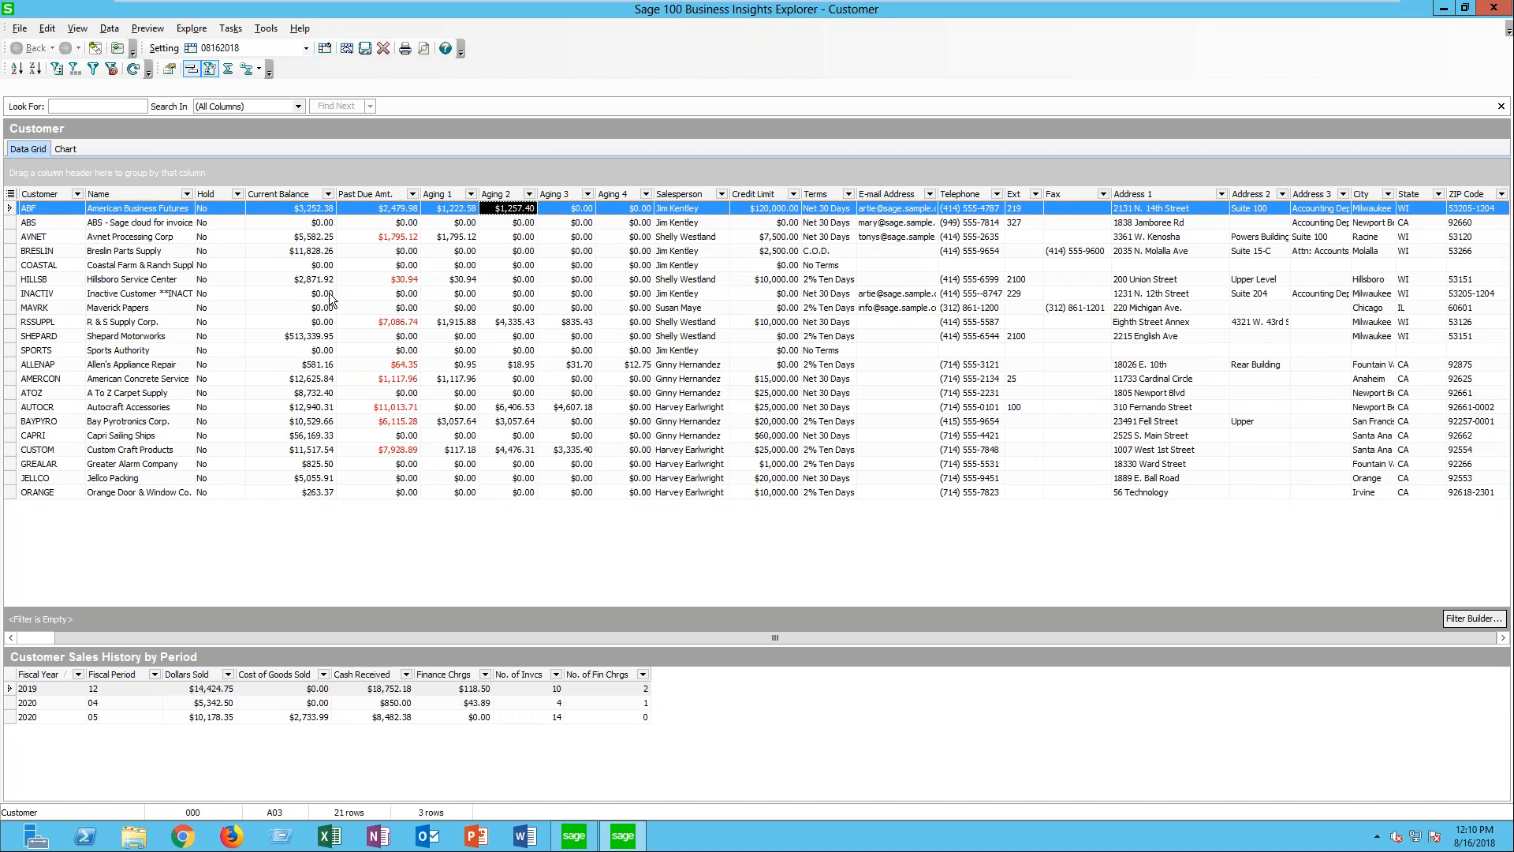
- Change the Aging 1 column's caption to 30 days and apply the column settings
{"action": "right_click", "coordinate": [440, 196]}
{"action": "left_click", "coordinate": [489, 293]}
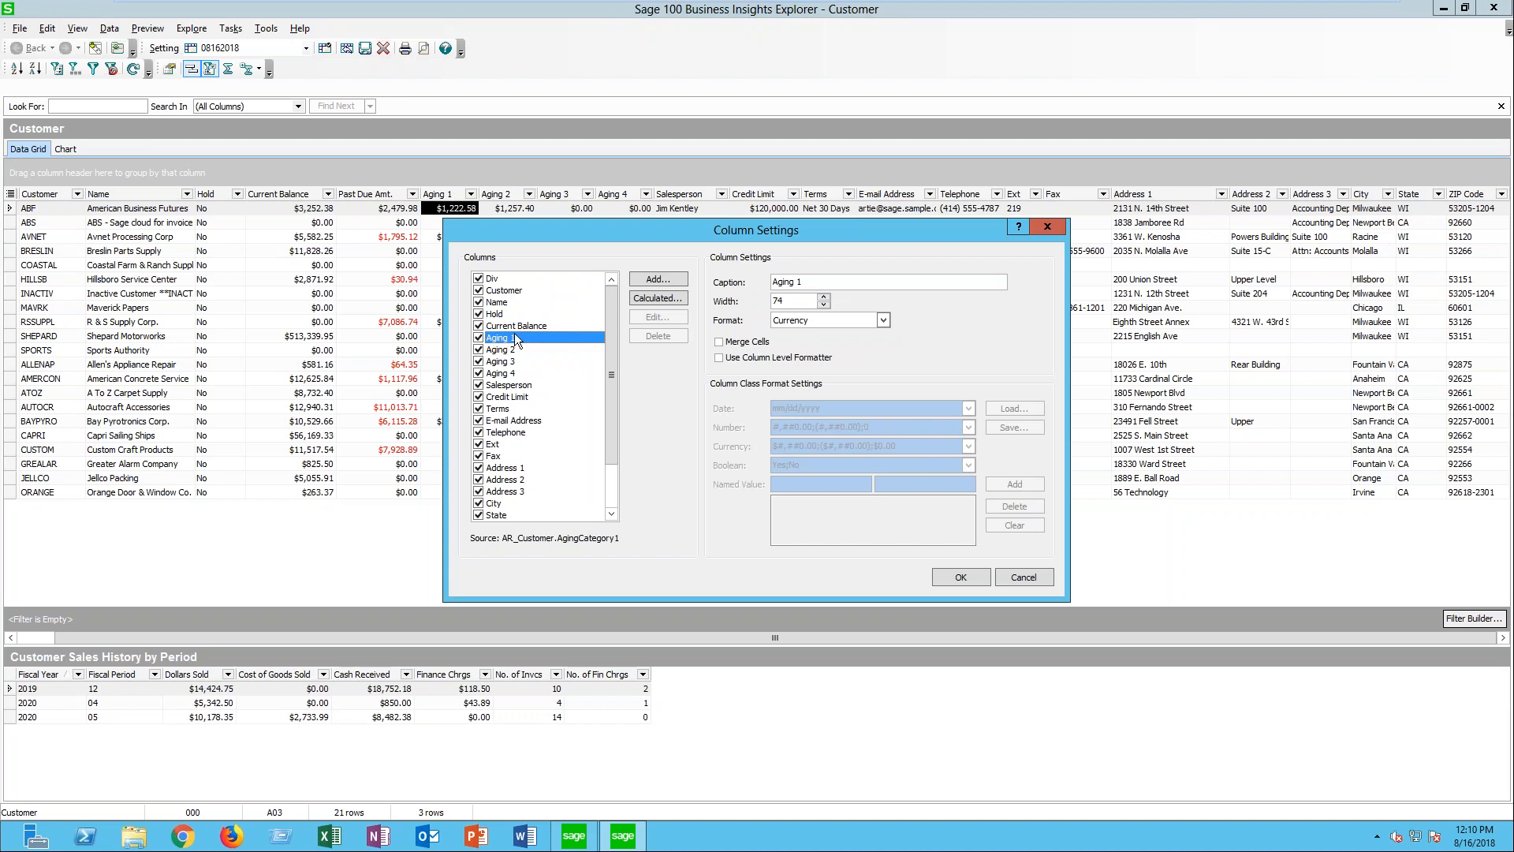
{"action": "key", "text": "Tab"}
{"action": "type", "text": "30 days"}
{"action": "left_click", "coordinate": [955, 582]}
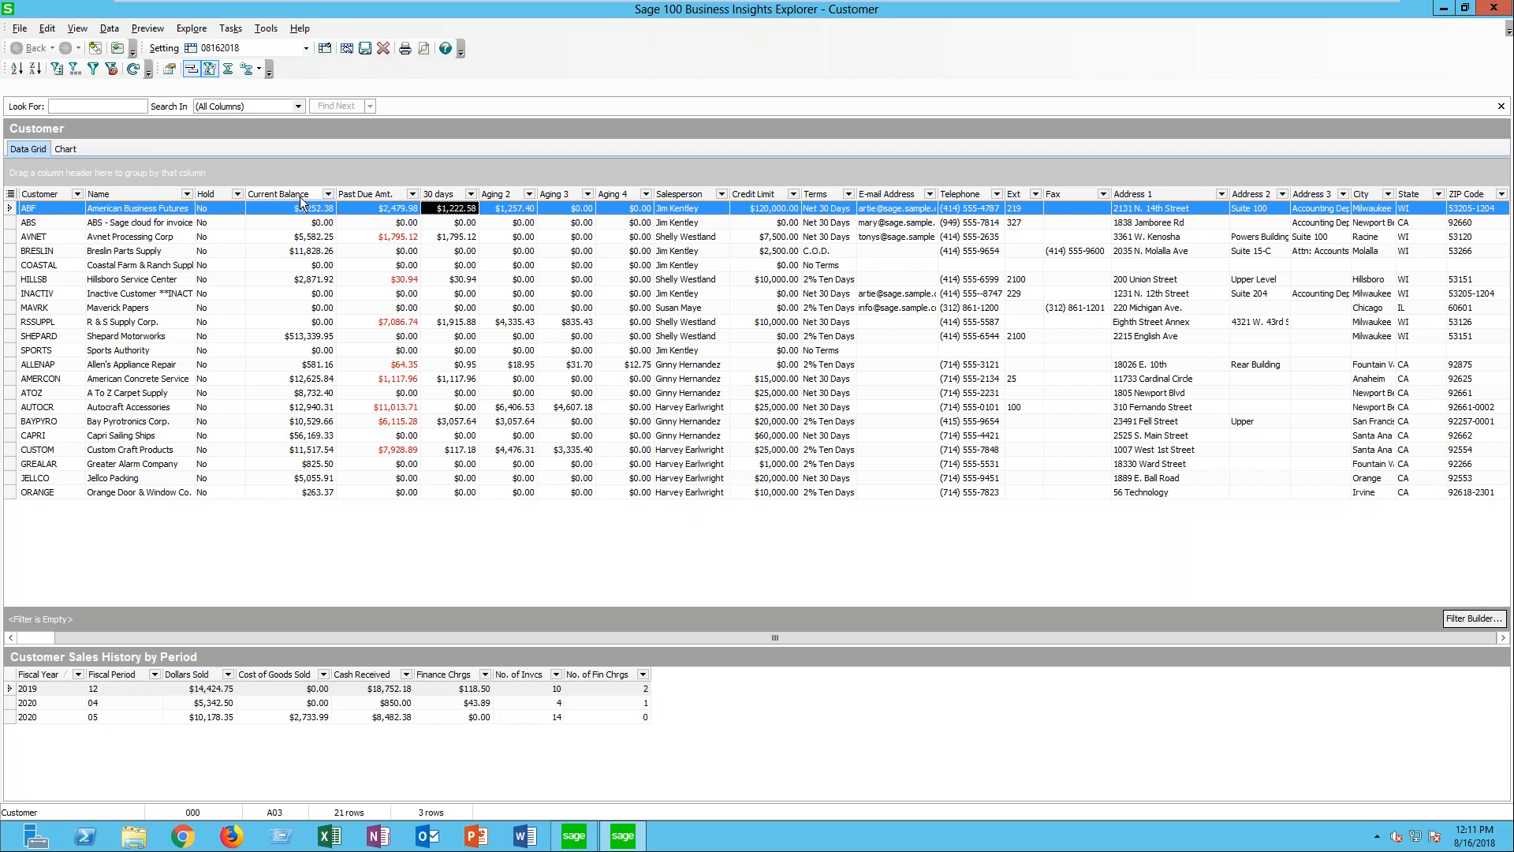
- Start a new calculated field from the Customer view's column settings and name it Total Bal
{"action": "right_click", "coordinate": [1168, 197]}
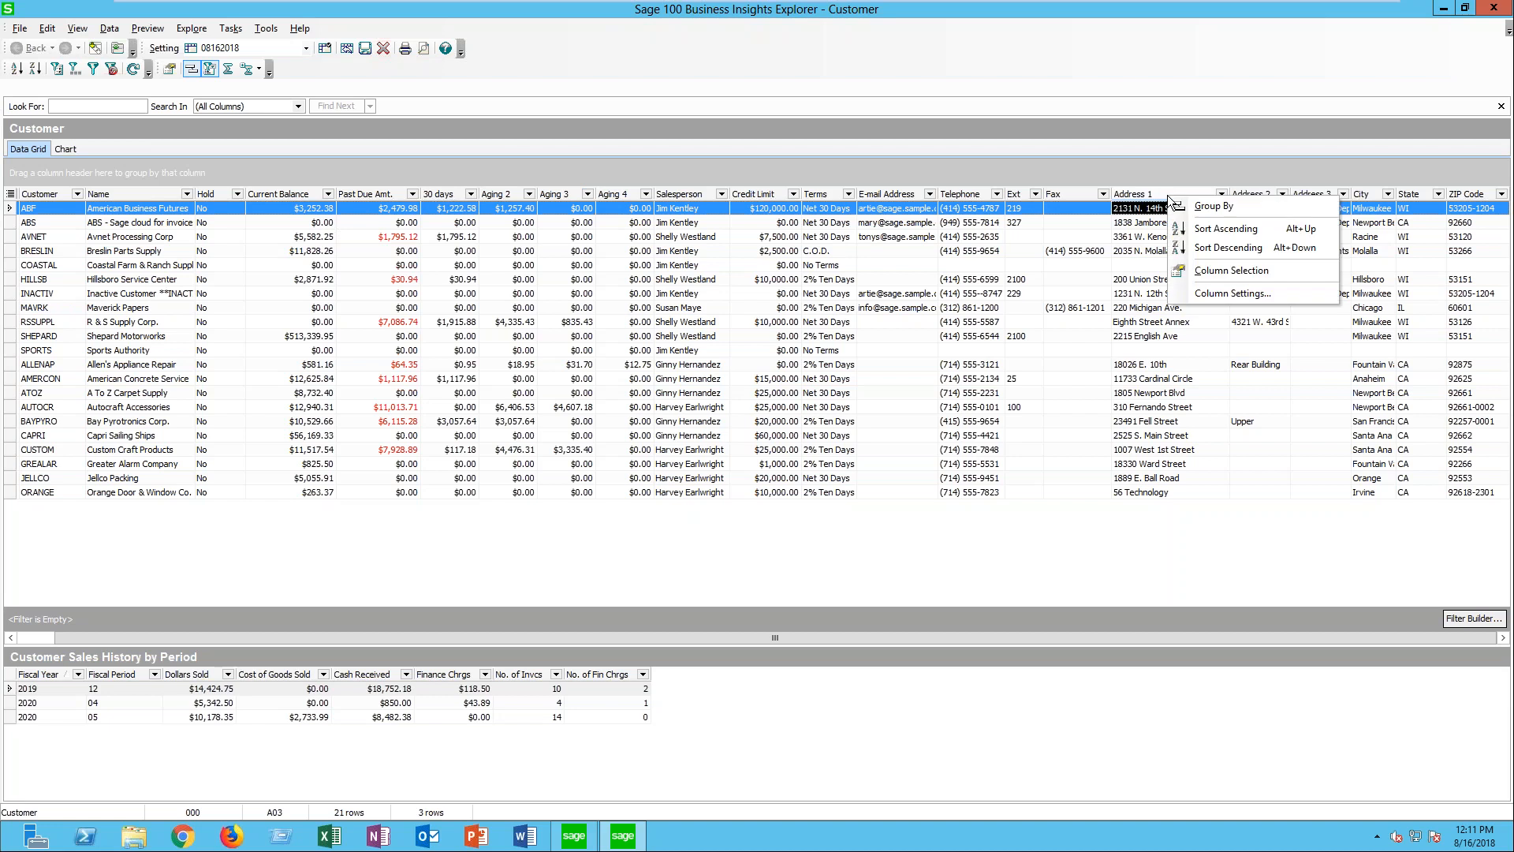
{"action": "left_click", "coordinate": [1206, 293]}
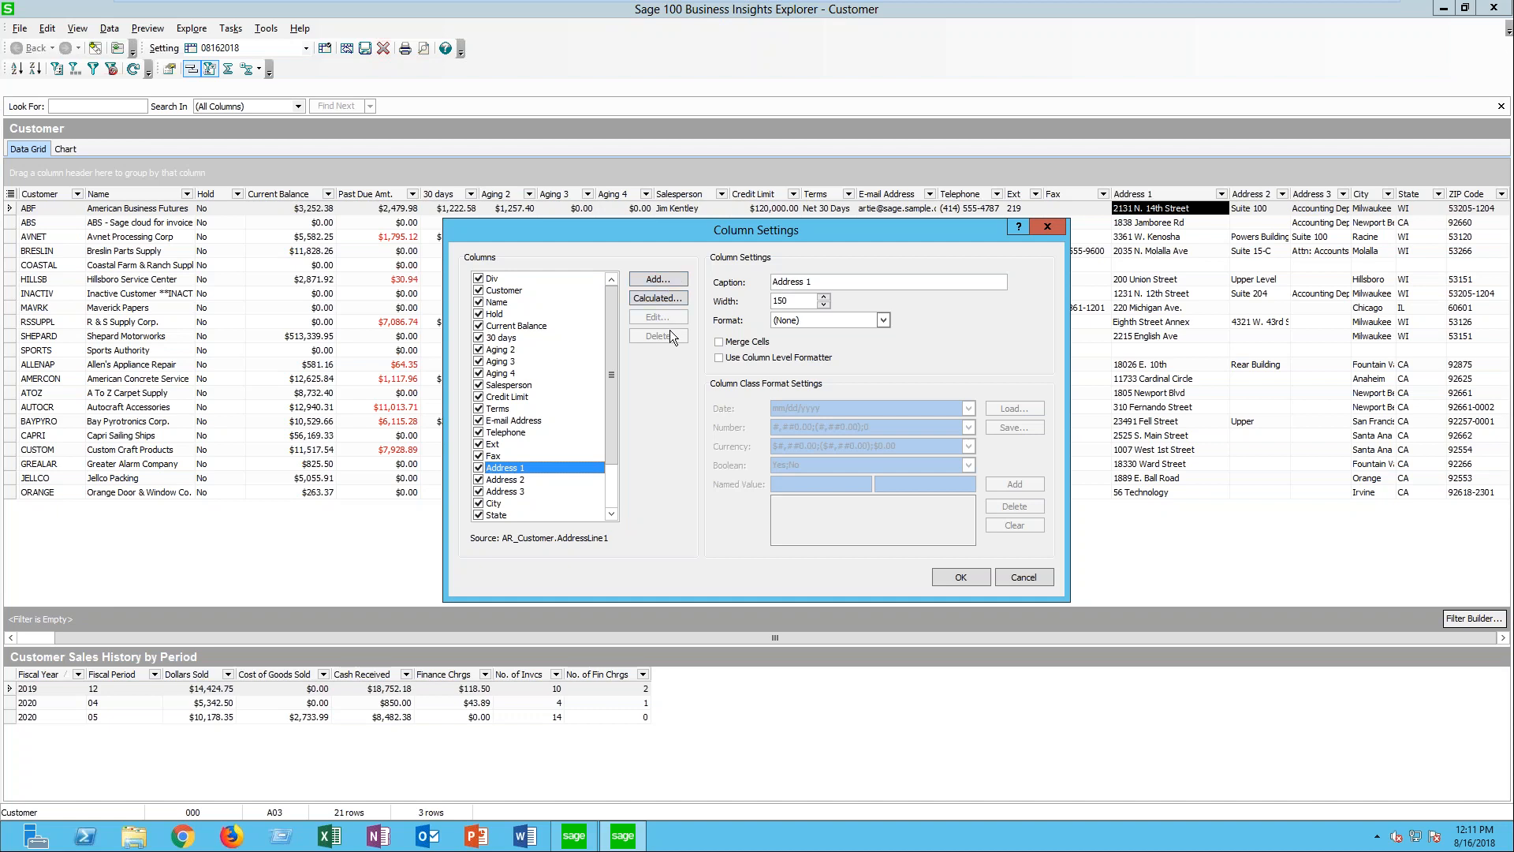
{"action": "left_click", "coordinate": [674, 298]}
{"action": "type", "text": "Tto"}
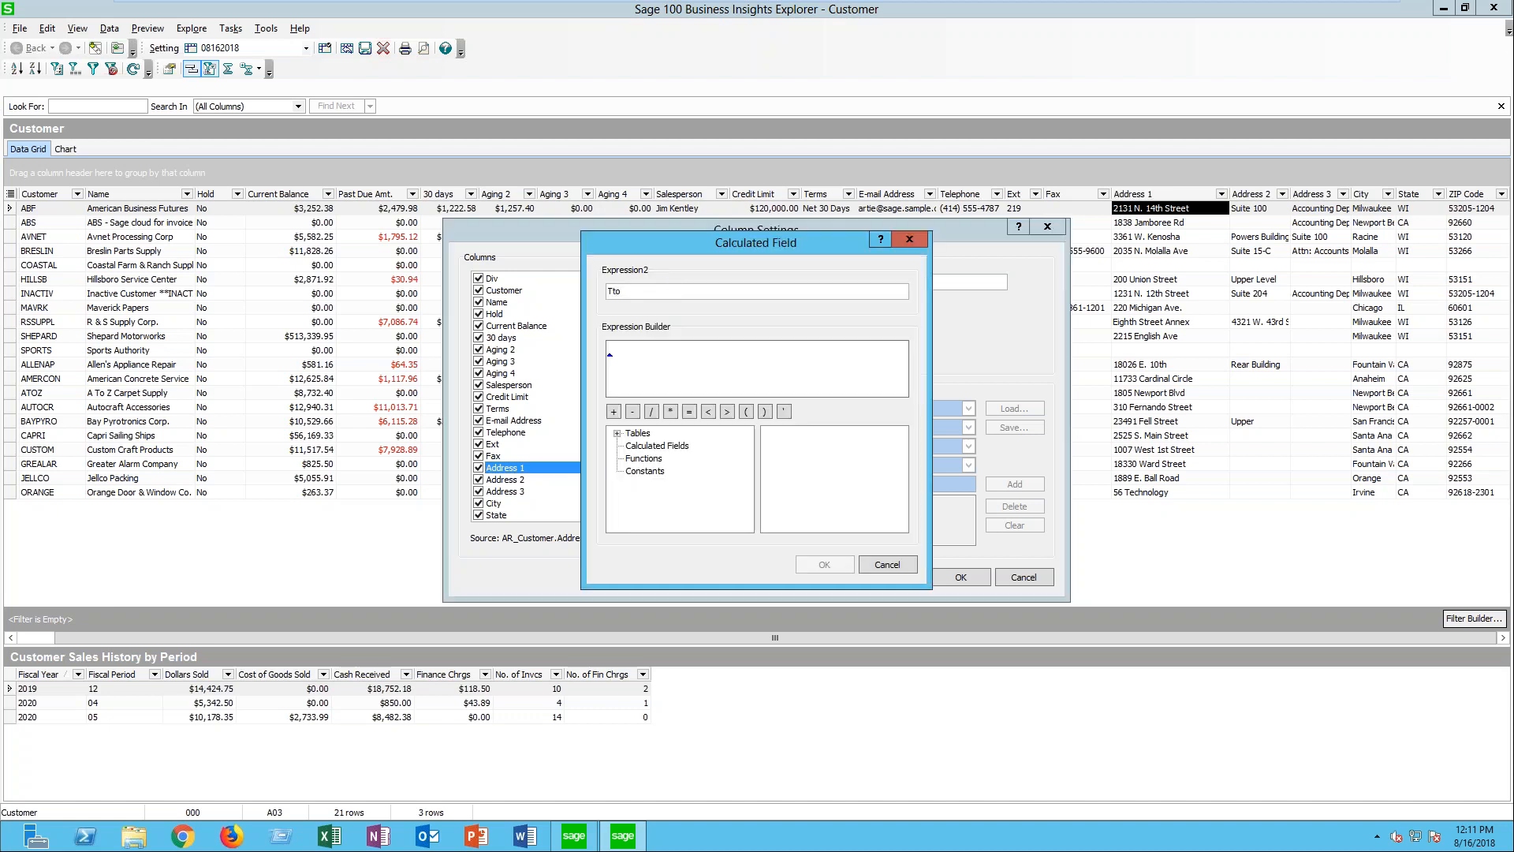
{"action": "key", "text": "BackSpace"}
{"action": "key", "text": "BackSpace"}
{"action": "type", "text": "Total bal"}
{"action": "key", "text": "BackSpace"}
{"action": "key", "text": "BackSpace"}
{"action": "type", "text": "Bal"}
- Insert the Past Due Amt. calculated field into the Total Bal. expression
{"action": "left_click", "coordinate": [700, 360]}
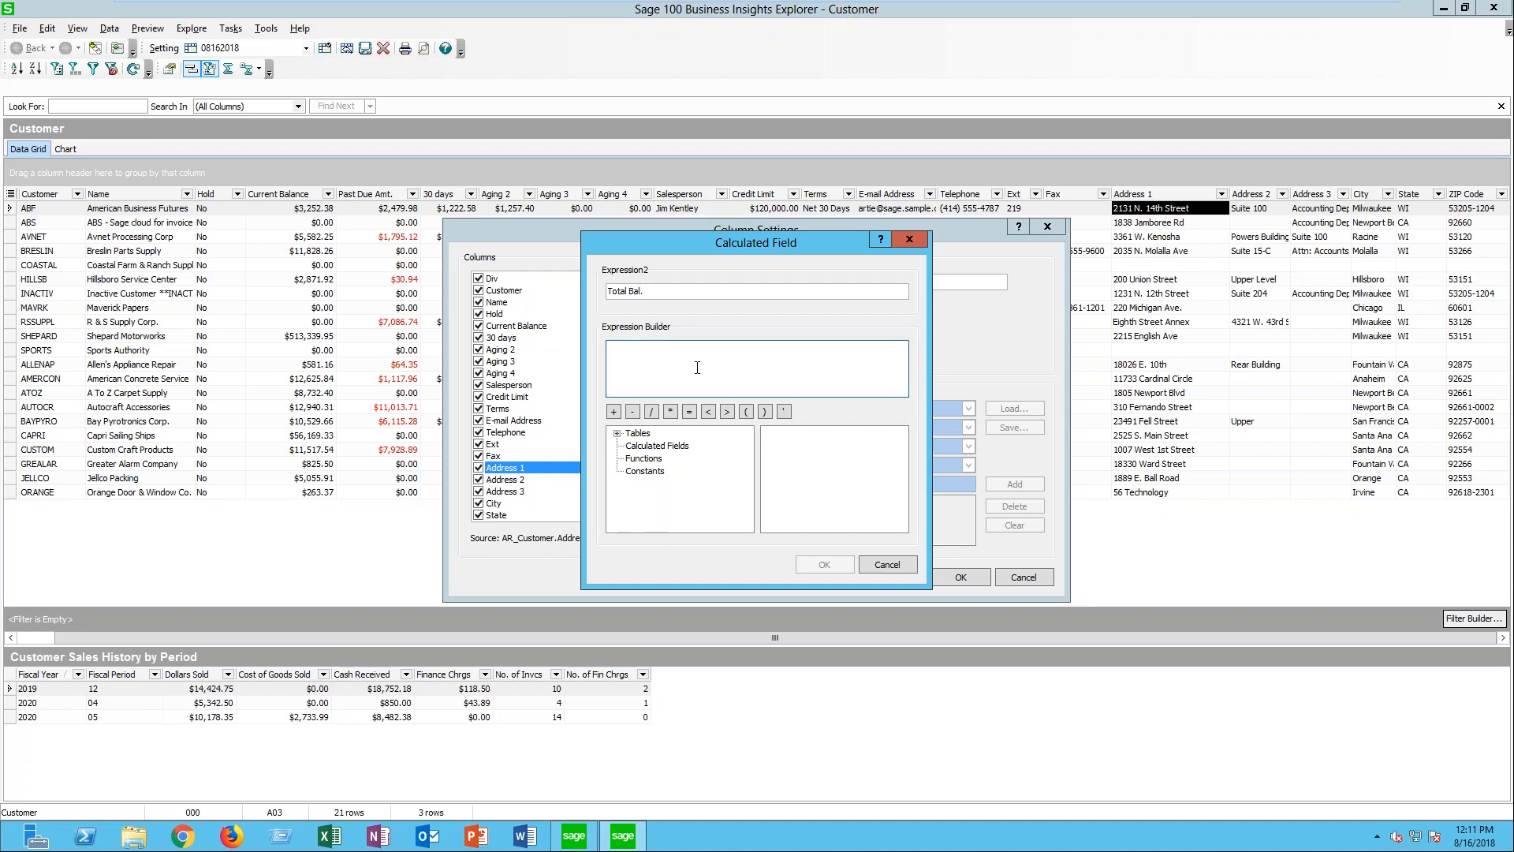
{"action": "left_click", "coordinate": [657, 446]}
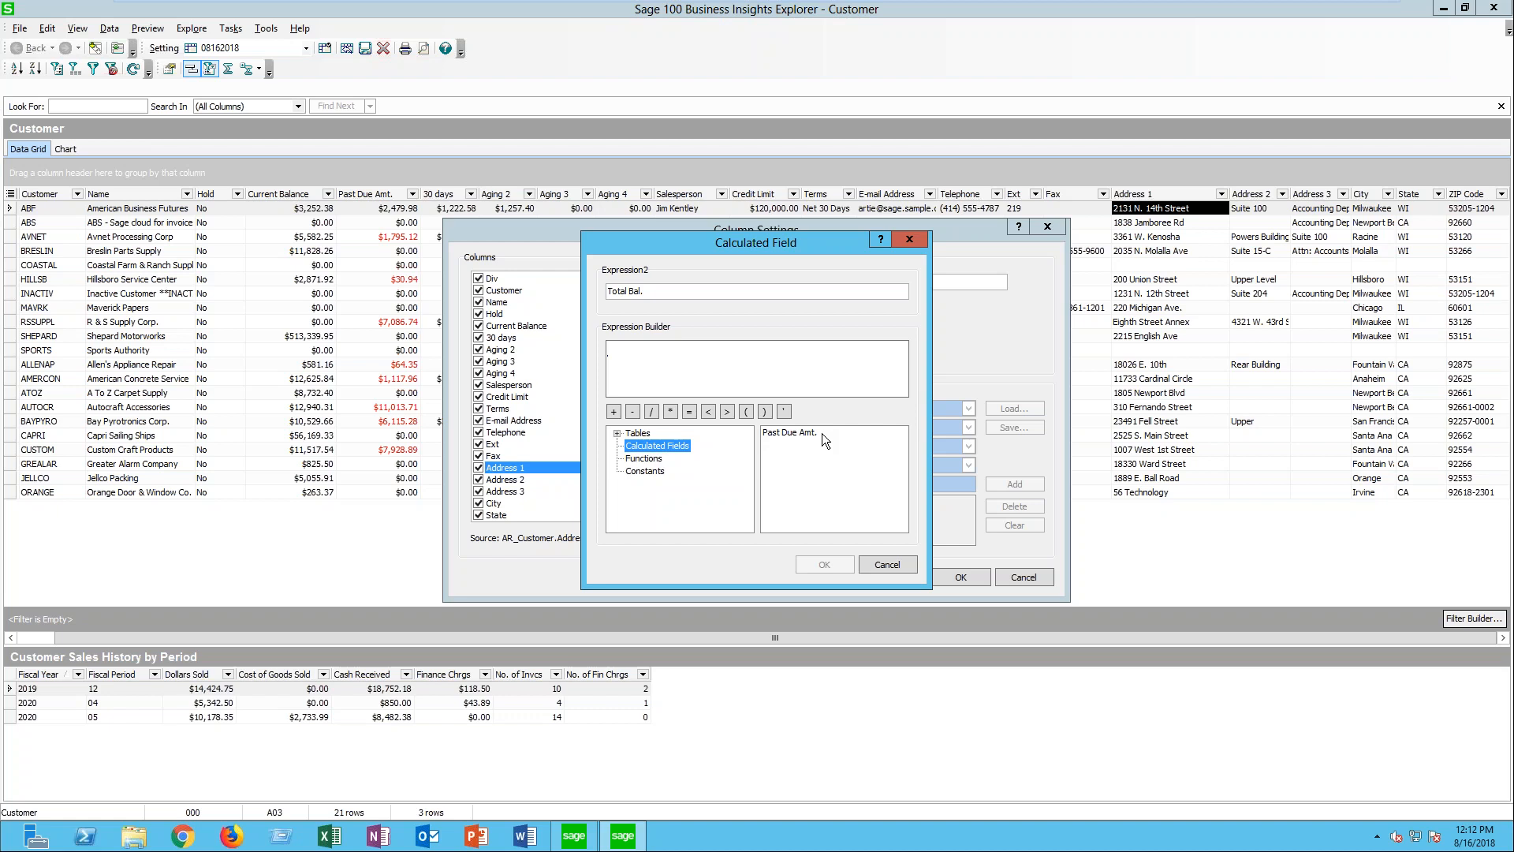
{"action": "left_click", "coordinate": [794, 435]}
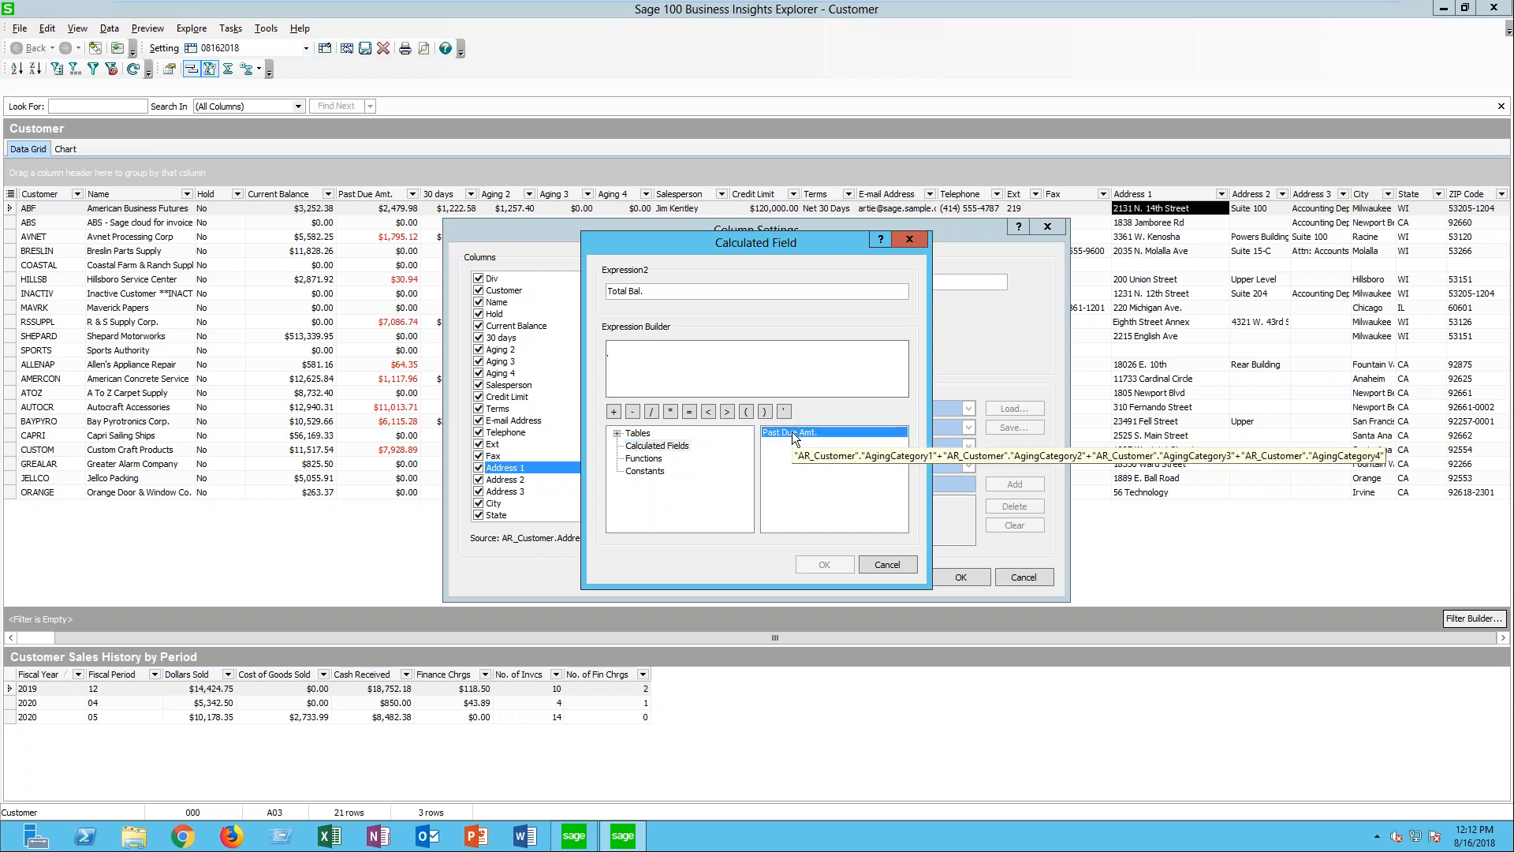
{"action": "double_click", "coordinate": [793, 434]}
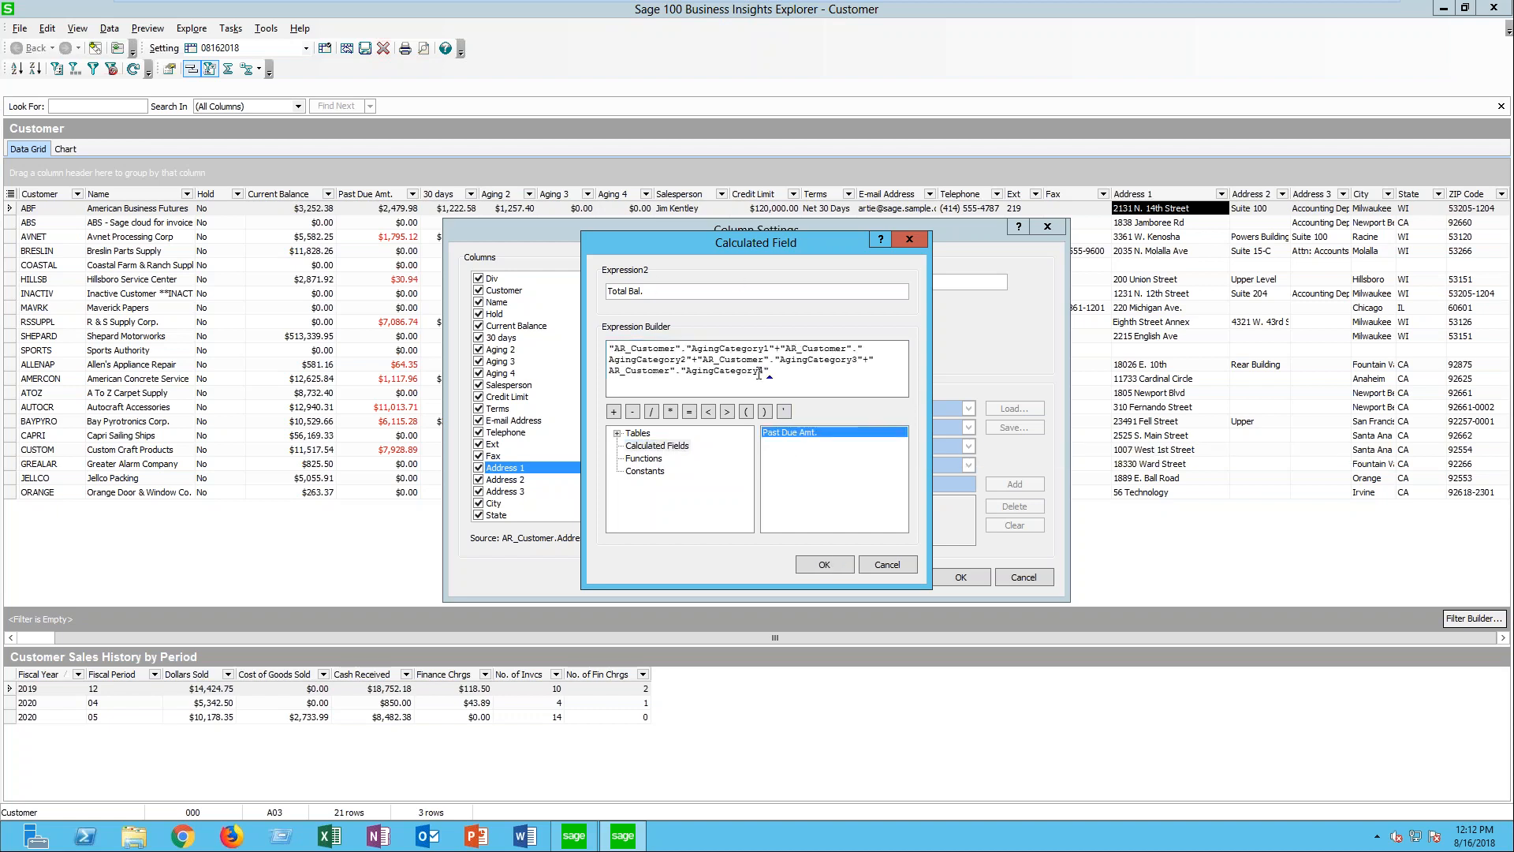
{"action": "left_click", "coordinate": [789, 377]}
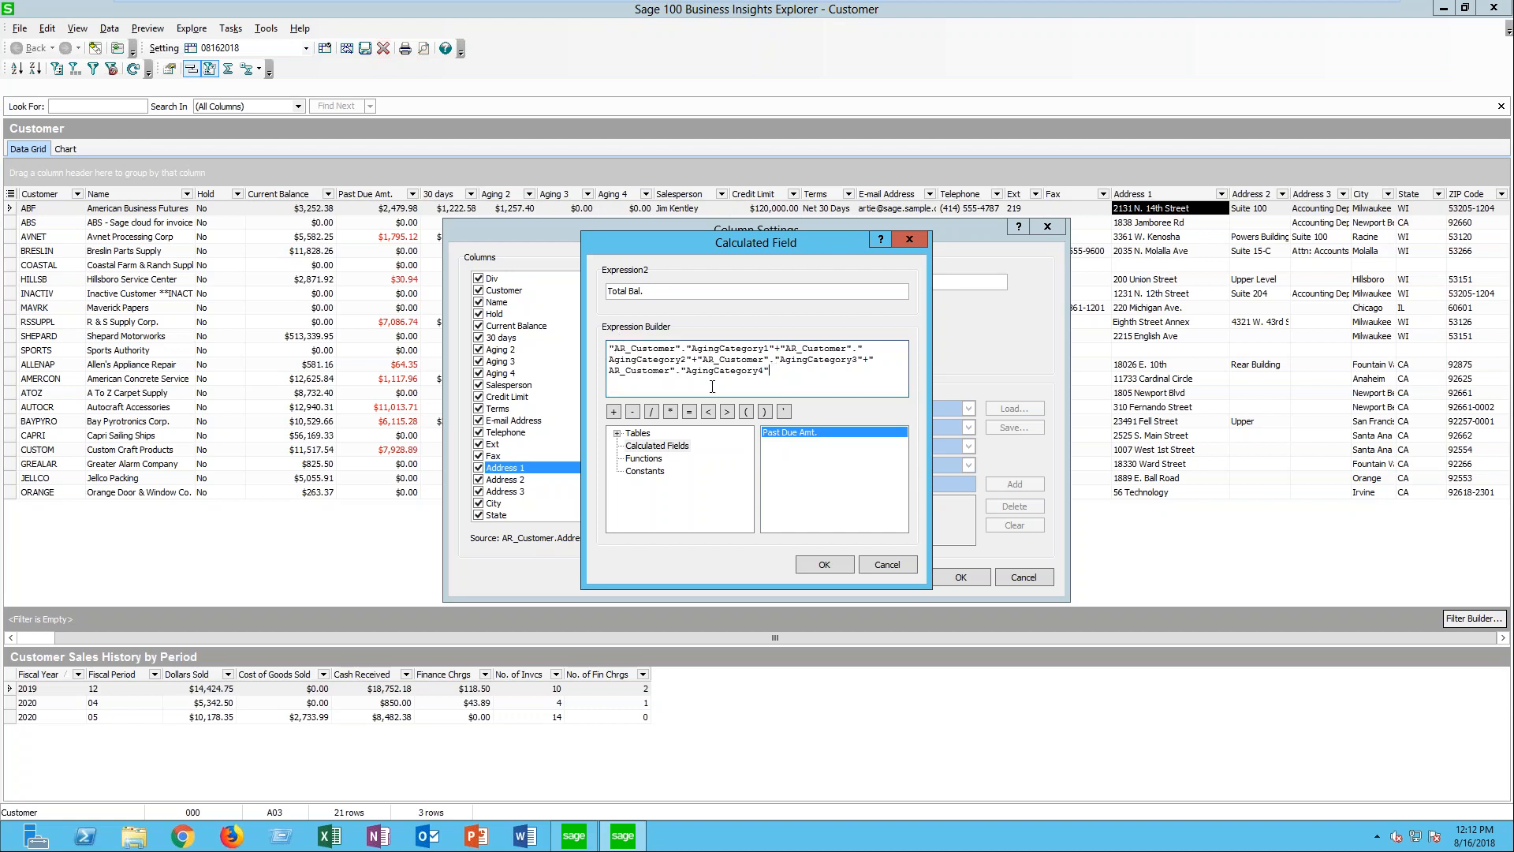
- Add AR_Customer's CurrentBalance to the Total Bal. expression with a plus sign, then accept the calculated field and the column settings
{"action": "left_click", "coordinate": [639, 433]}
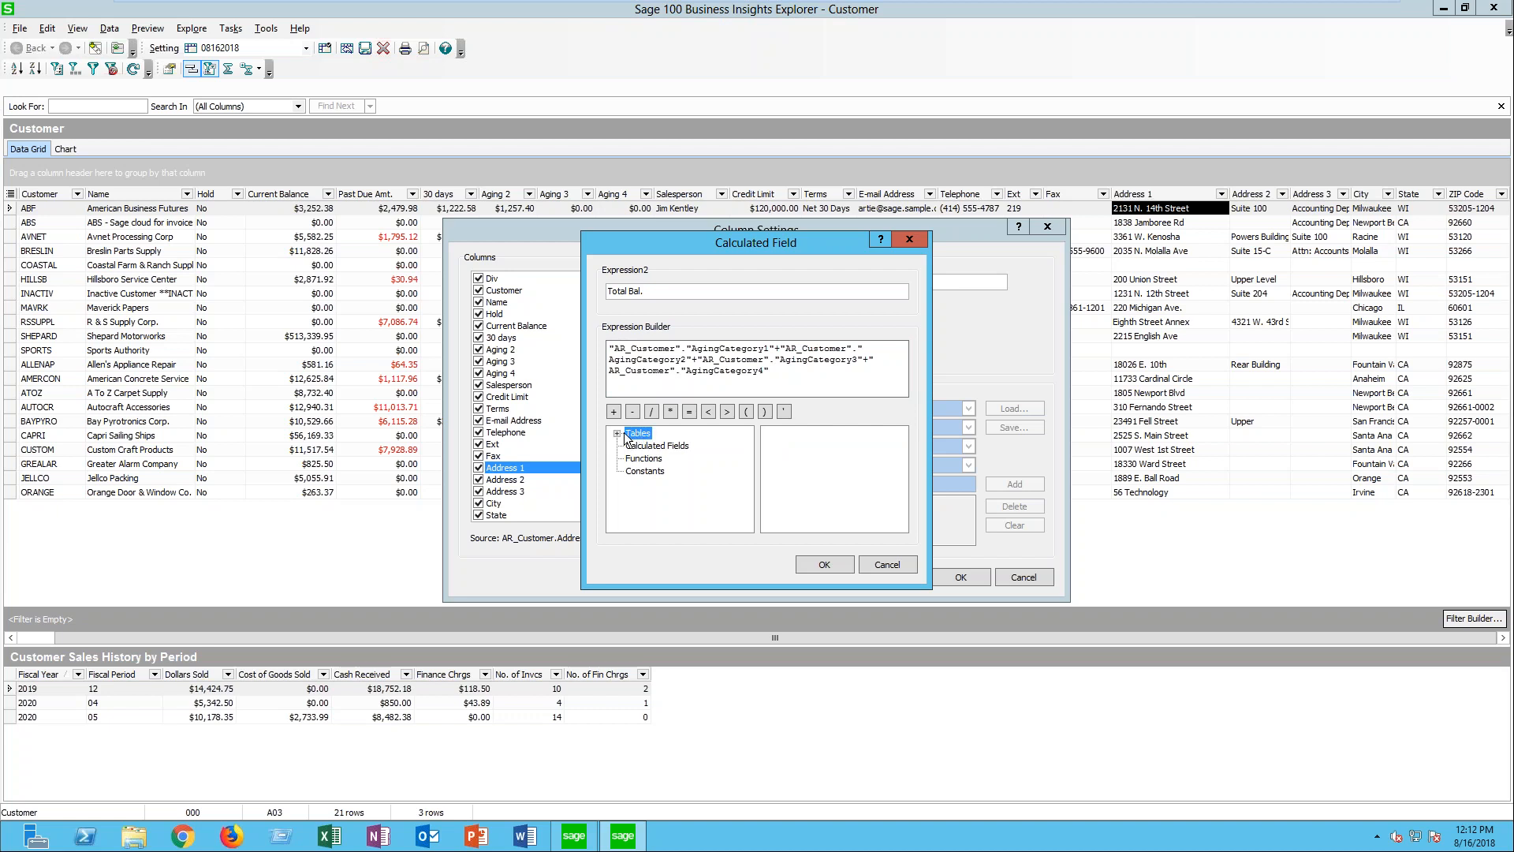
{"action": "left_click", "coordinate": [621, 433]}
{"action": "left_click", "coordinate": [678, 446]}
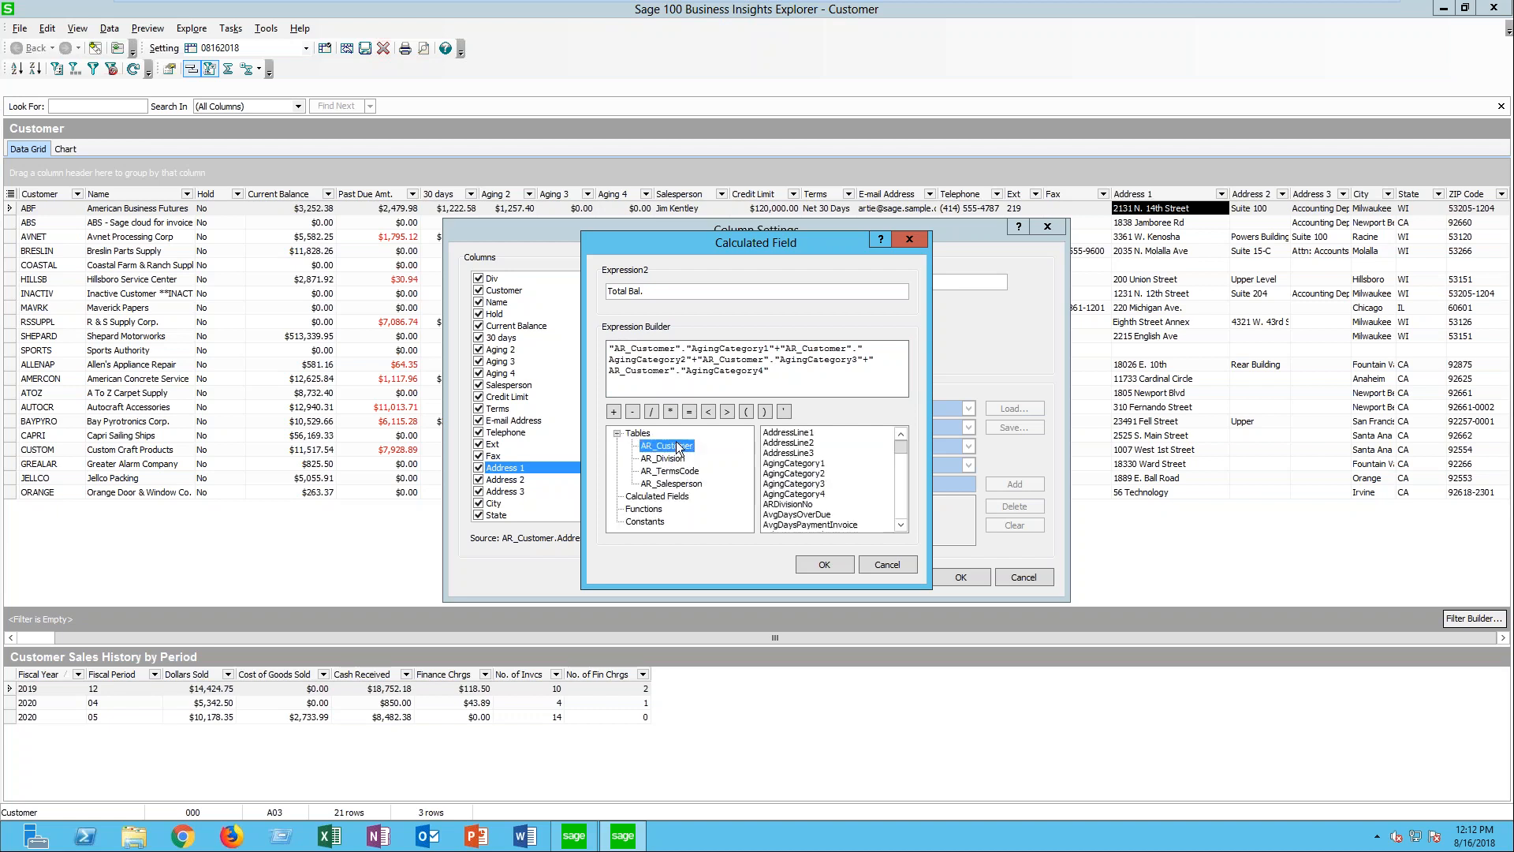
{"action": "left_click", "coordinate": [903, 525]}
{"action": "left_click", "coordinate": [905, 527]}
{"action": "left_click", "coordinate": [905, 526]}
{"action": "left_click", "coordinate": [905, 527]}
{"action": "left_click", "coordinate": [905, 527]}
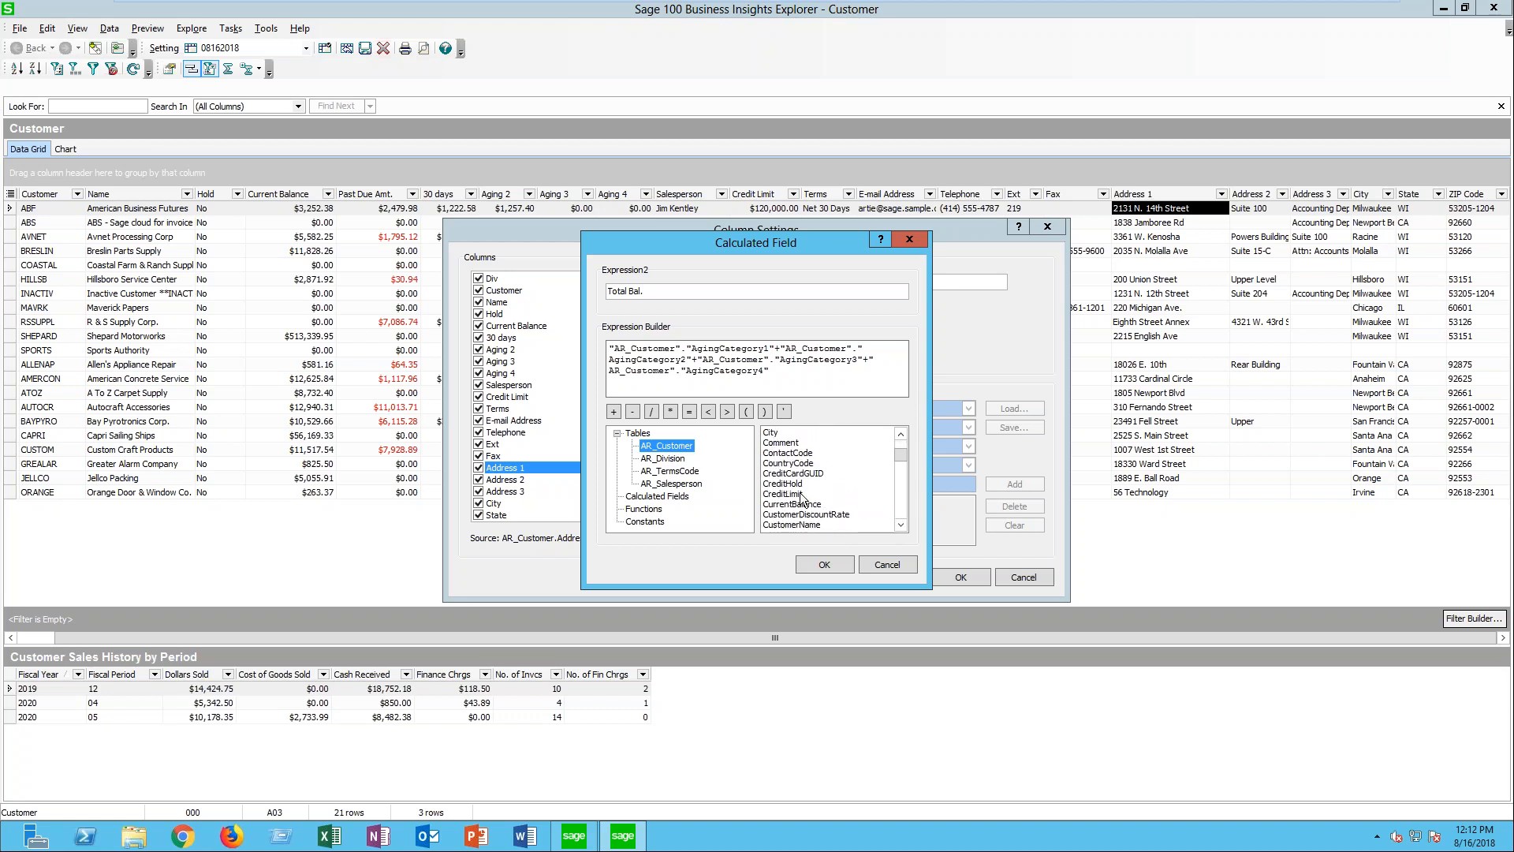
{"action": "left_click", "coordinate": [799, 382]}
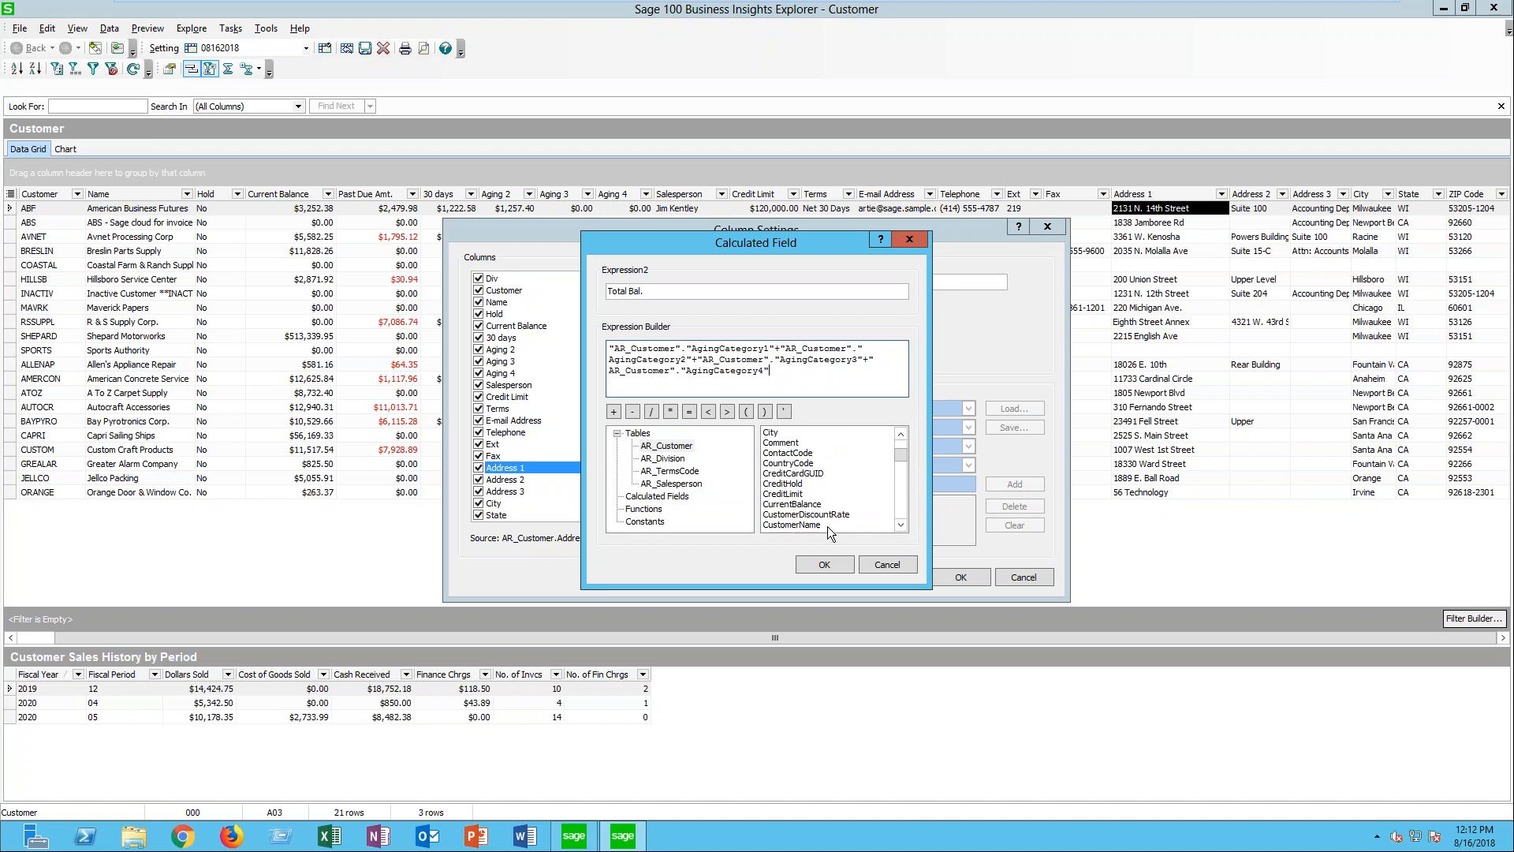
{"action": "type", "text": "+"}
{"action": "double_click", "coordinate": [789, 504]}
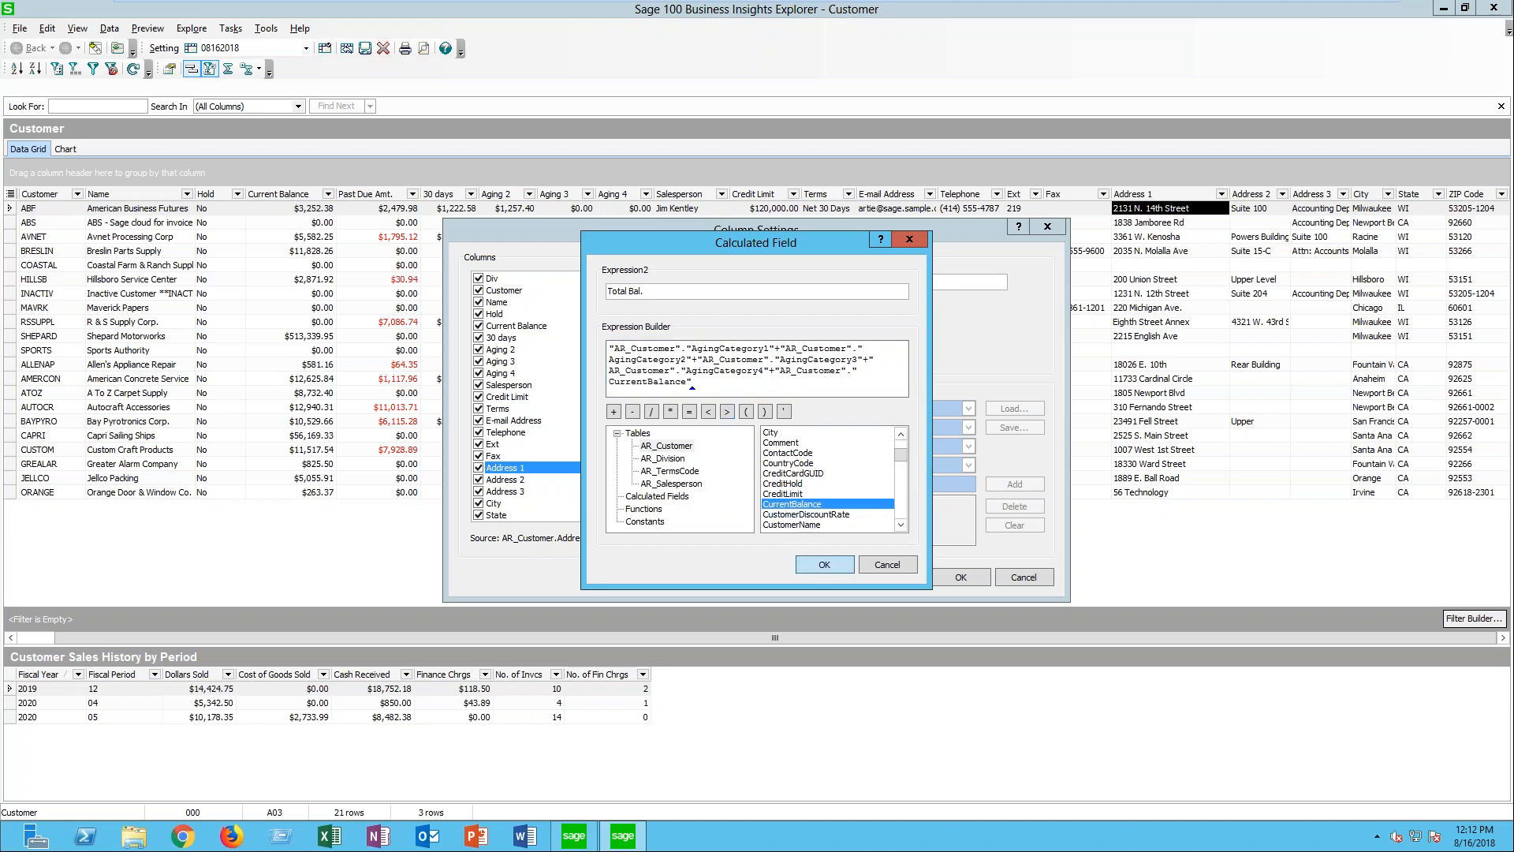
{"action": "left_click", "coordinate": [824, 564]}
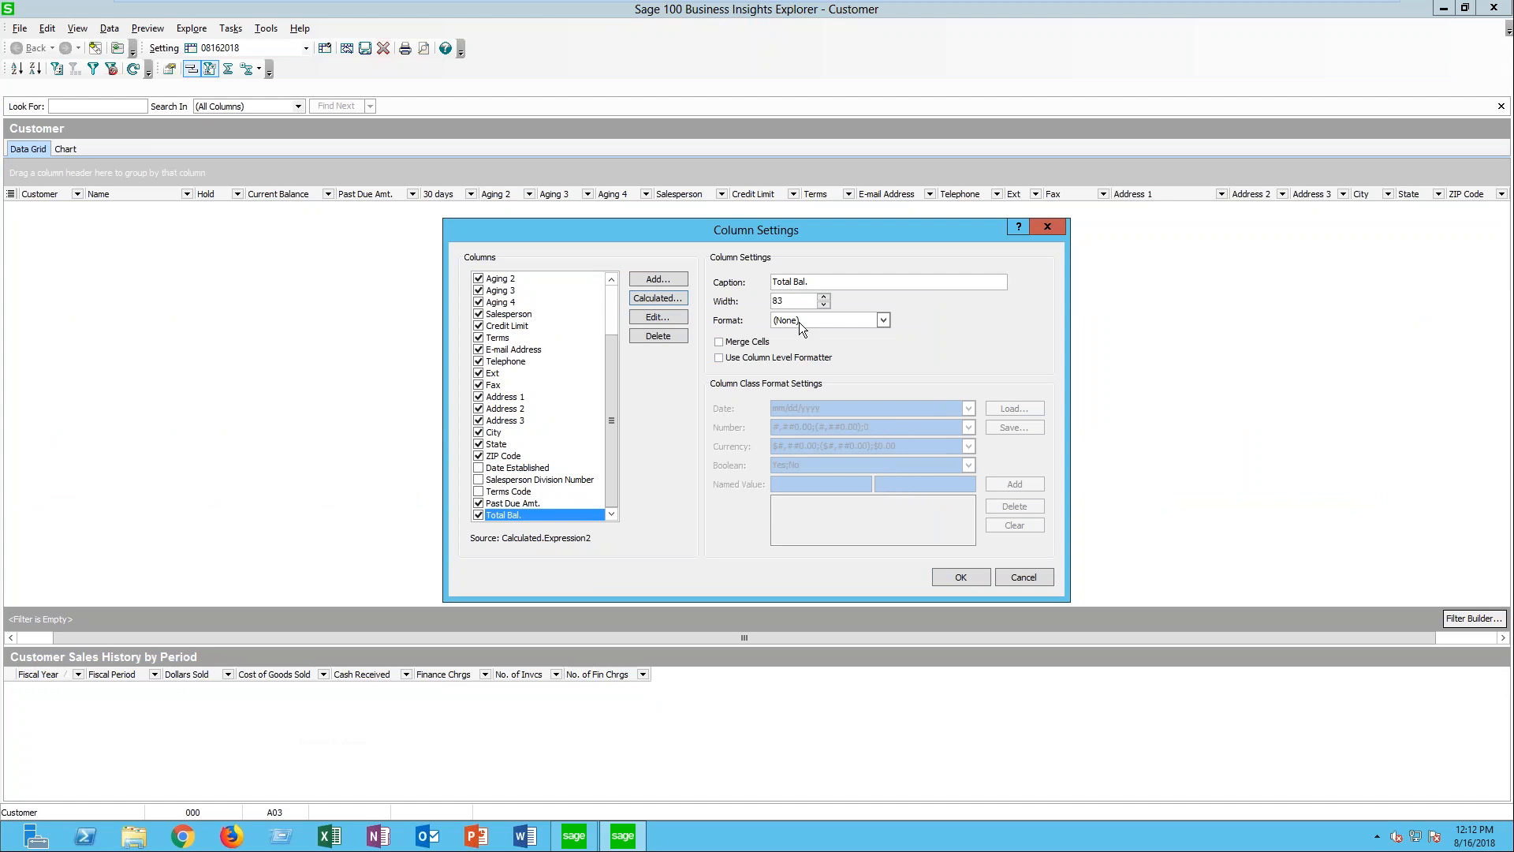
{"action": "left_click", "coordinate": [950, 574]}
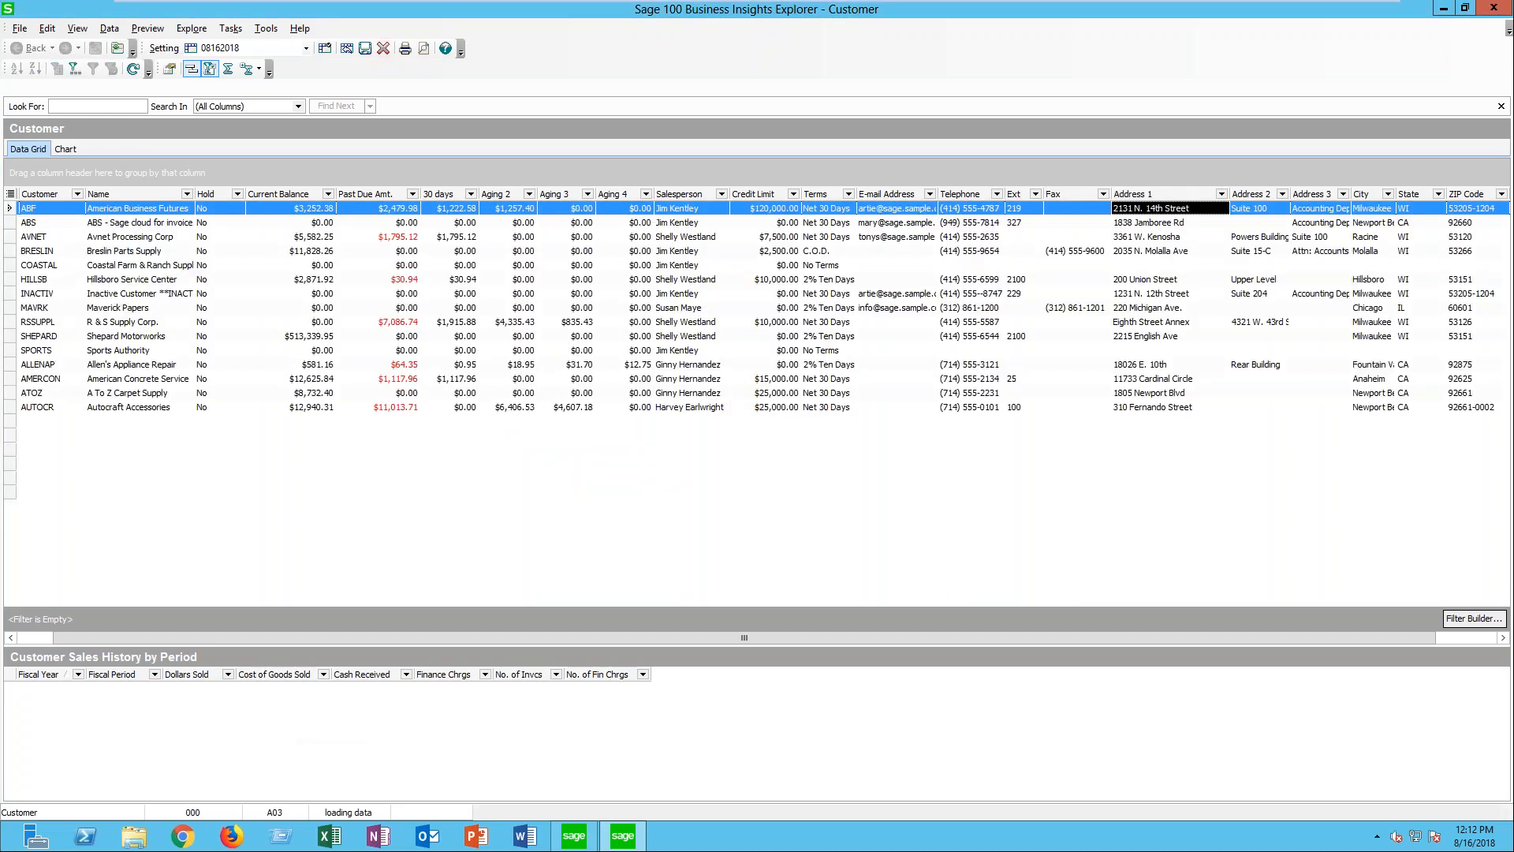
- Move the Total Bal. column between Hold and Current Balance and set its format to Currency
{"action": "left_click_drag", "start_coordinate": [955, 635], "coordinate": [1230, 662]}
{"action": "left_click_drag", "start_coordinate": [1464, 195], "coordinate": [202, 198]}
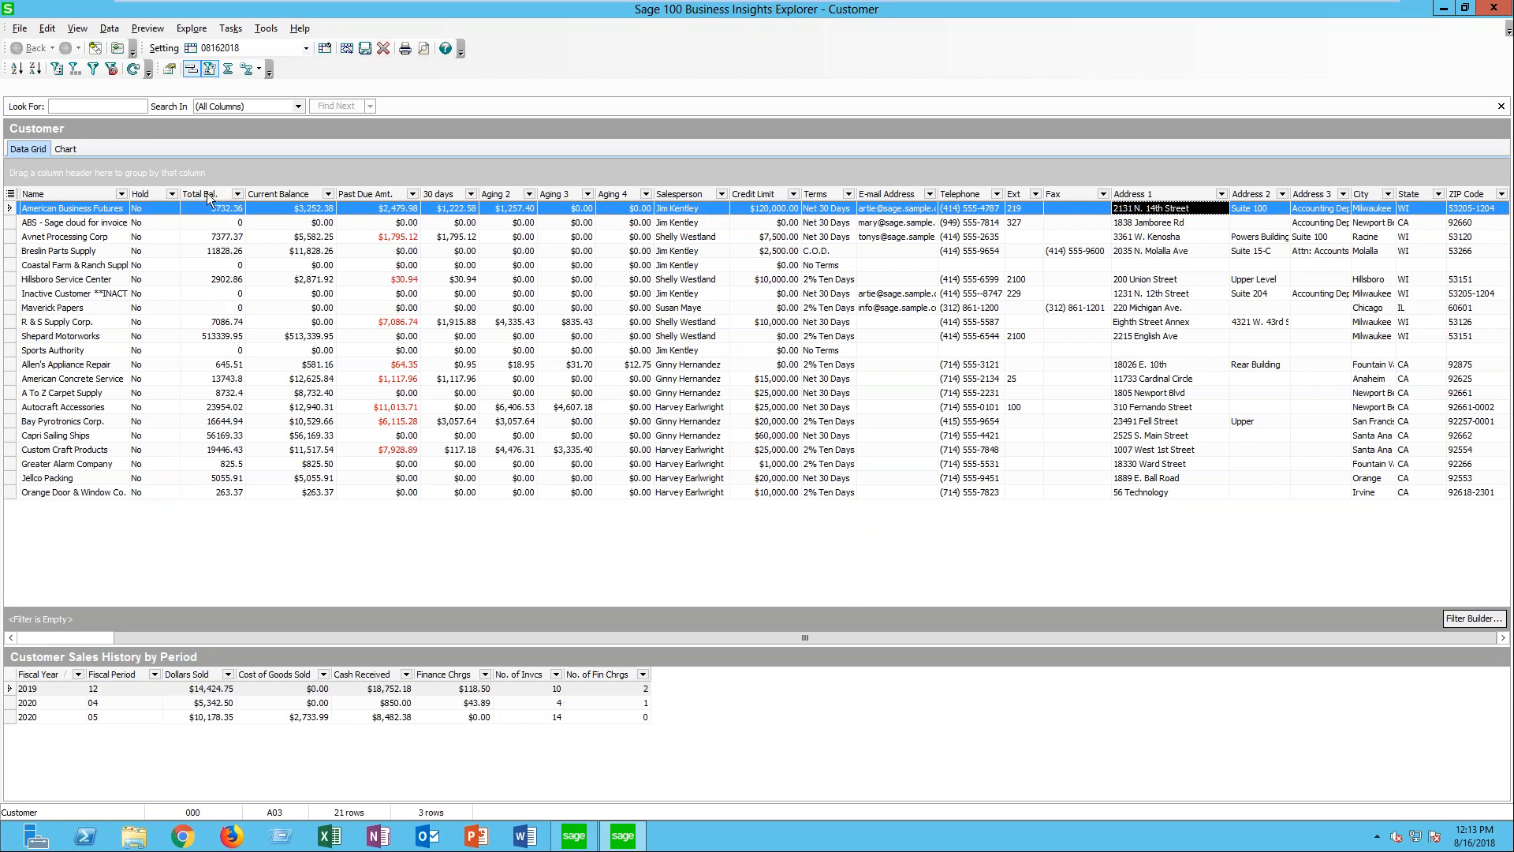
{"action": "right_click", "coordinate": [213, 192]}
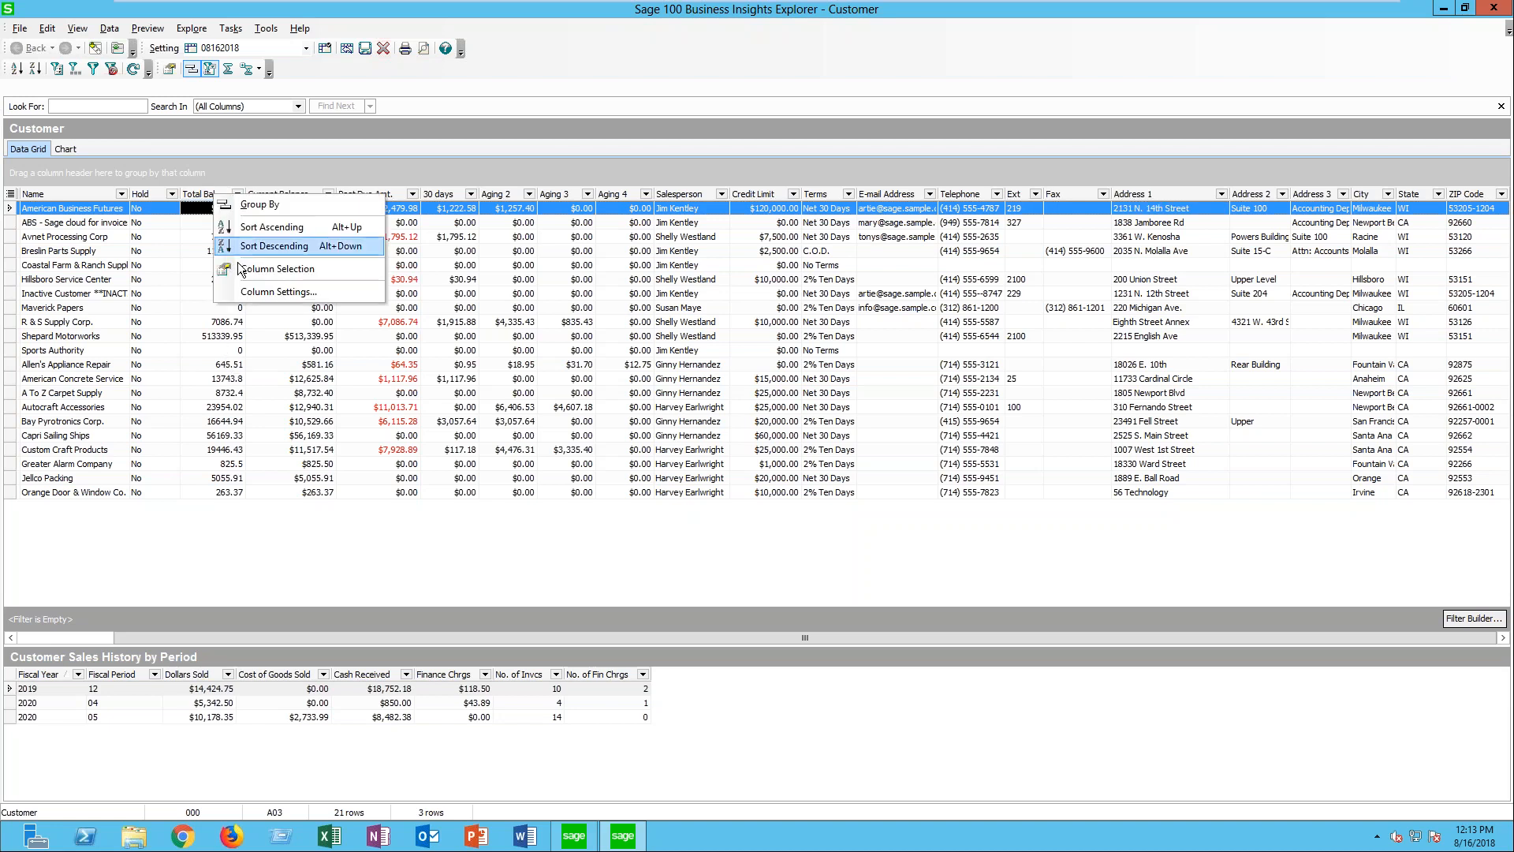
{"action": "left_click", "coordinate": [248, 292]}
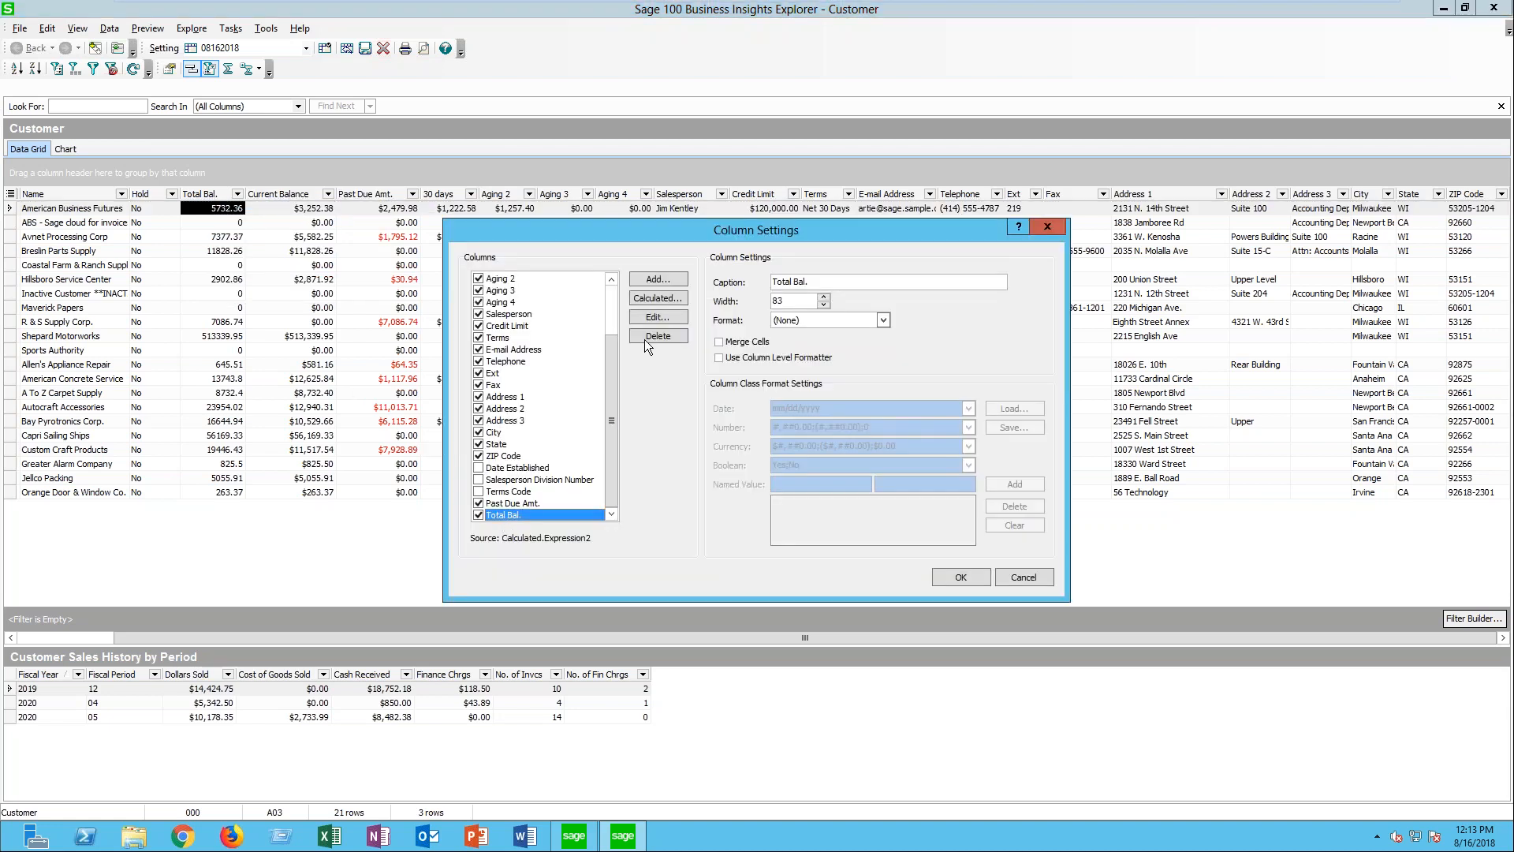
{"action": "left_click", "coordinate": [883, 321]}
{"action": "left_click", "coordinate": [816, 385]}
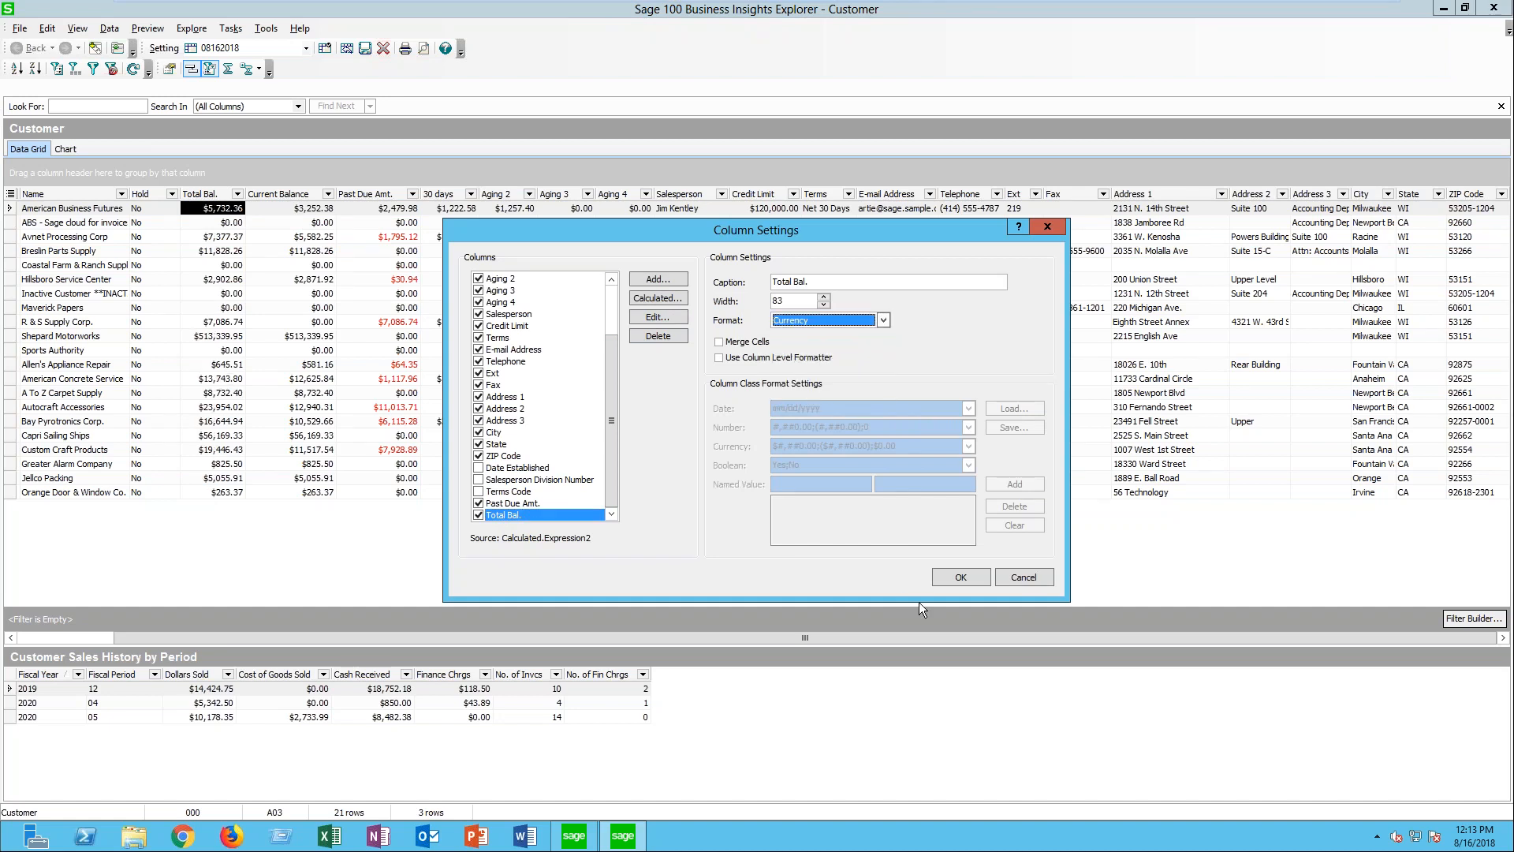
{"action": "left_click", "coordinate": [957, 579]}
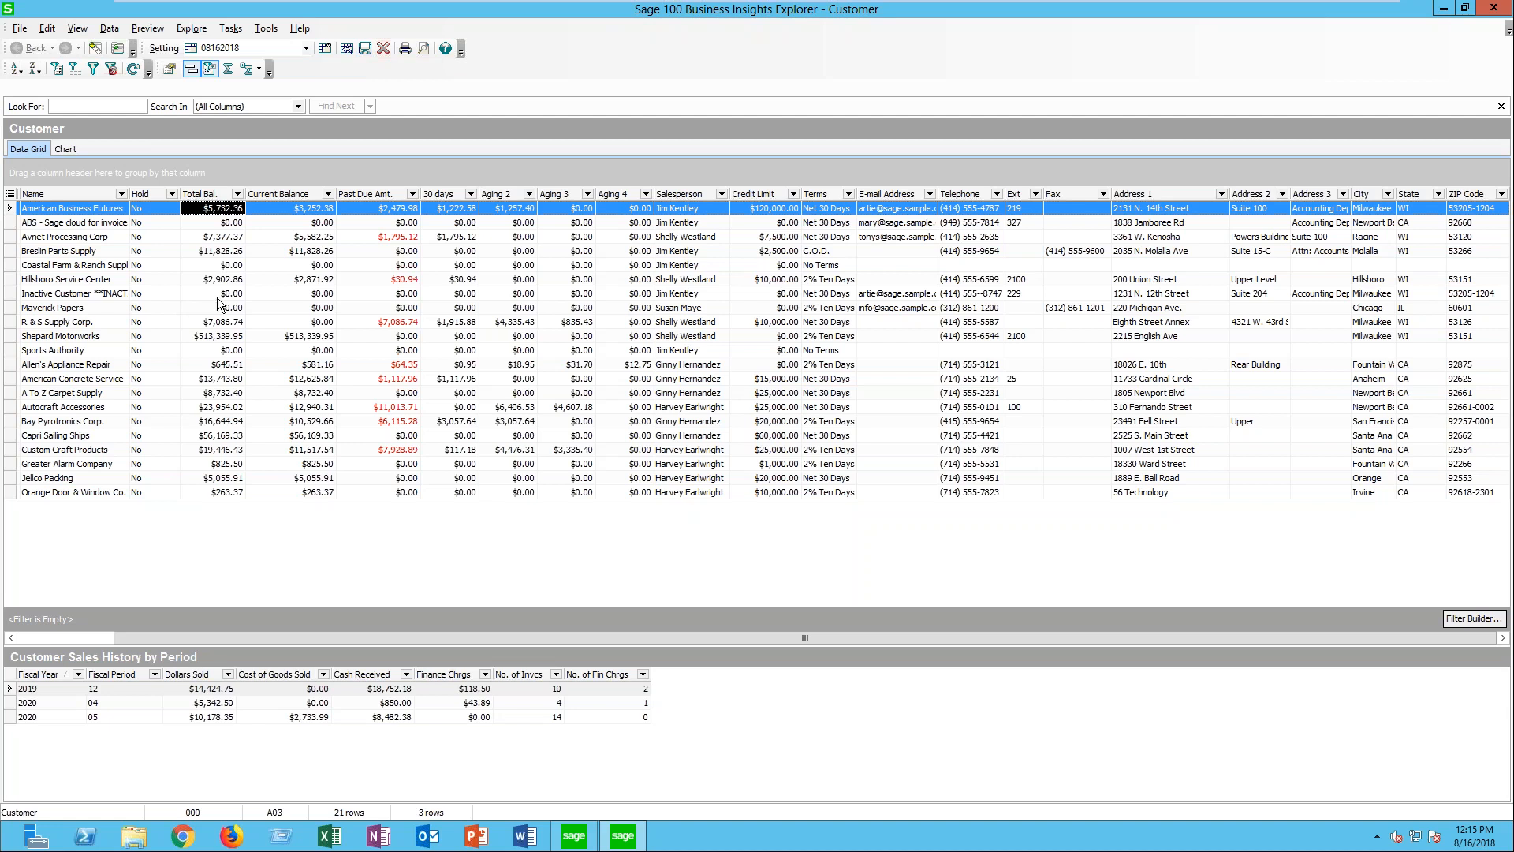
- Start a new calculated field from the Customer view's column settings and name it Past Due YN
{"action": "right_click", "coordinate": [509, 199]}
{"action": "left_click", "coordinate": [579, 293]}
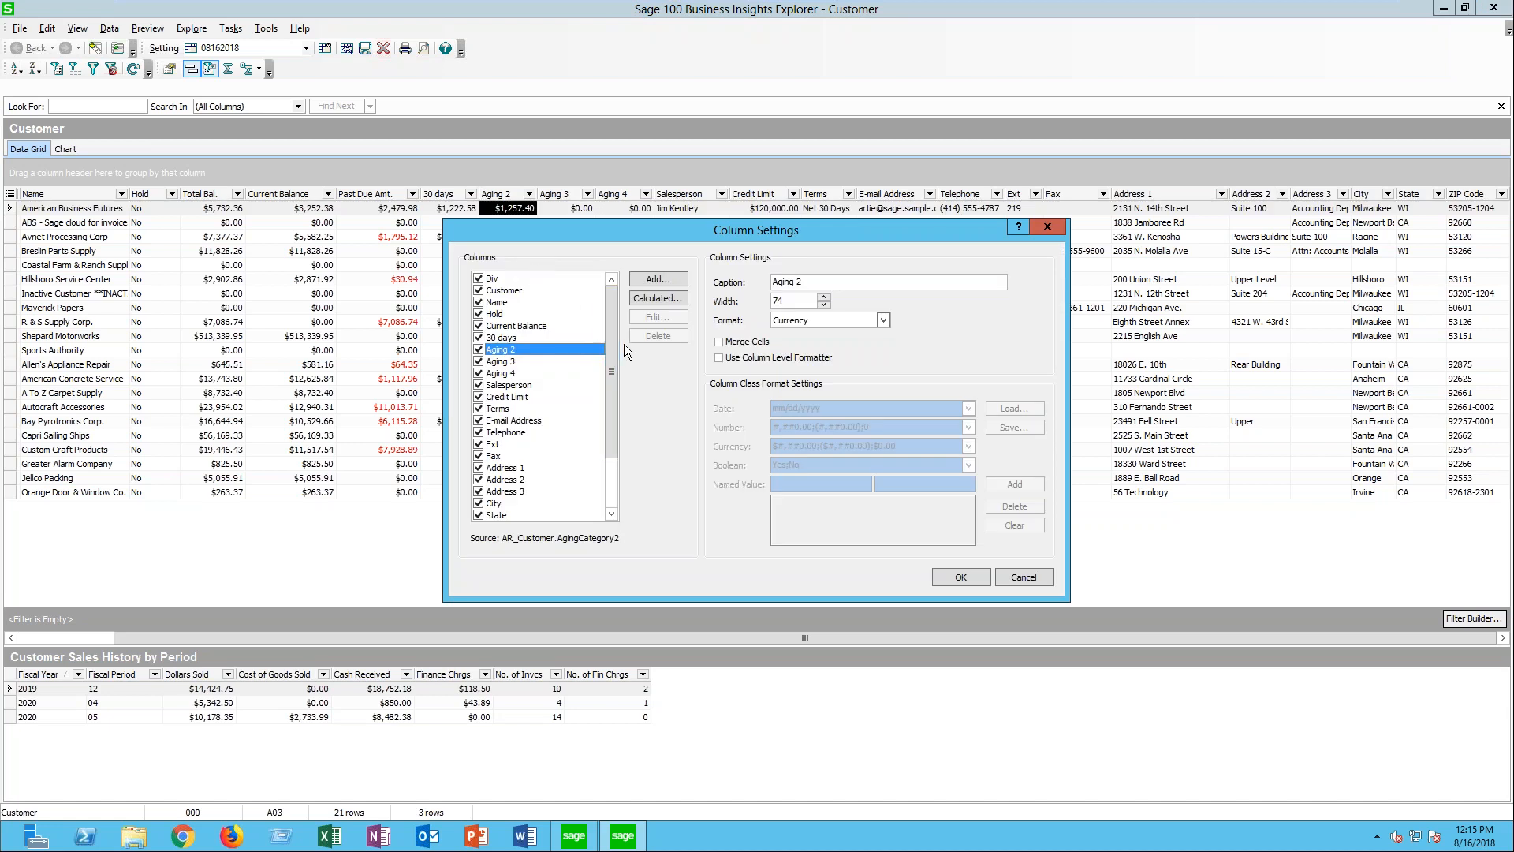
{"action": "left_click", "coordinate": [649, 297]}
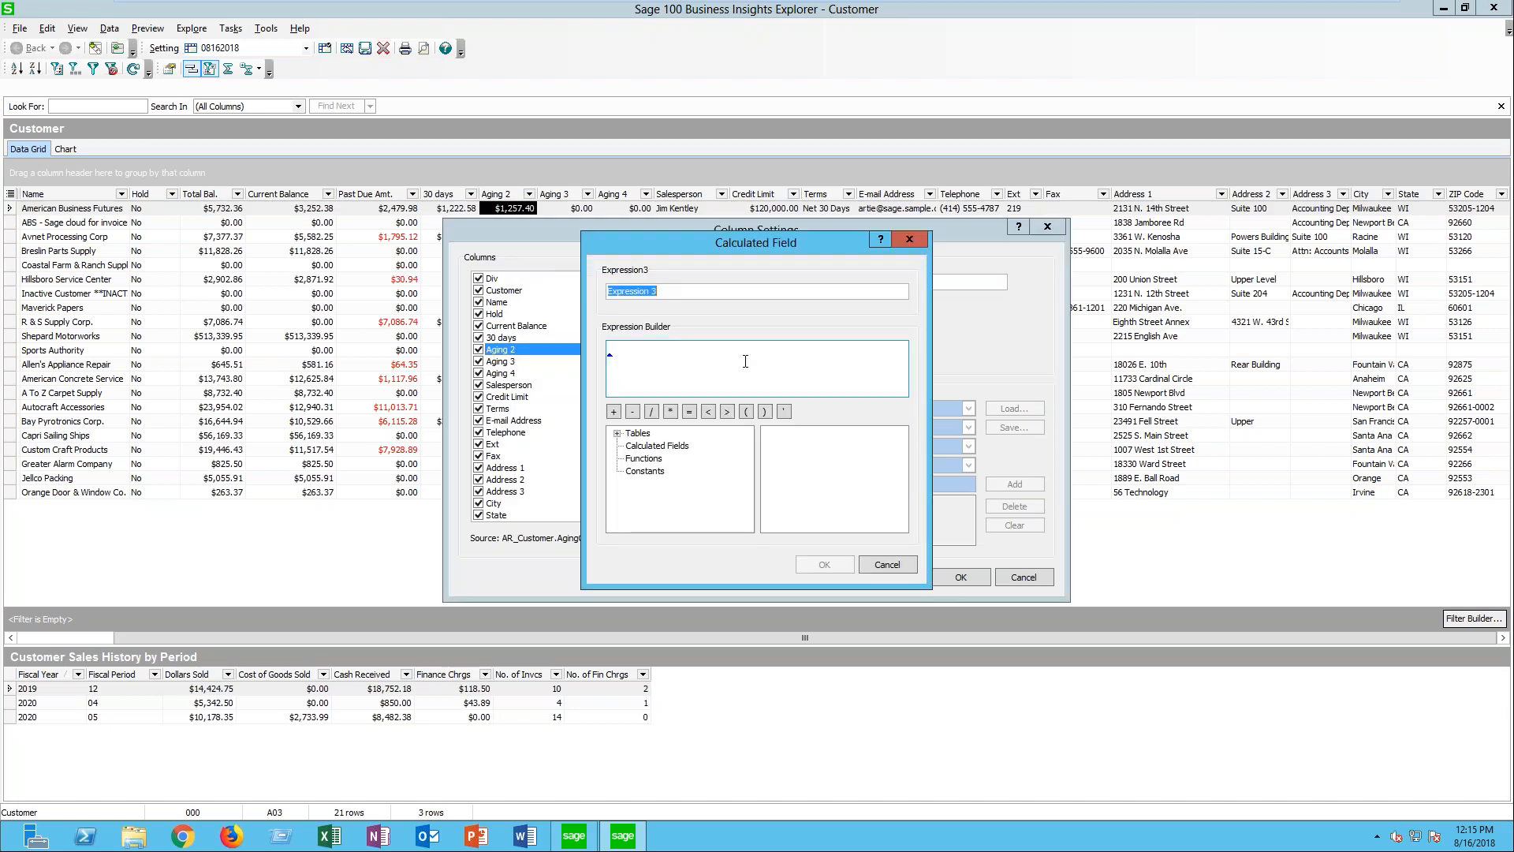
{"action": "type", "text": "Past Due YN"}
- Insert the Past Due Amt. calculated field as the Past Due YN expression and accept the calculated field
{"action": "left_click", "coordinate": [674, 361]}
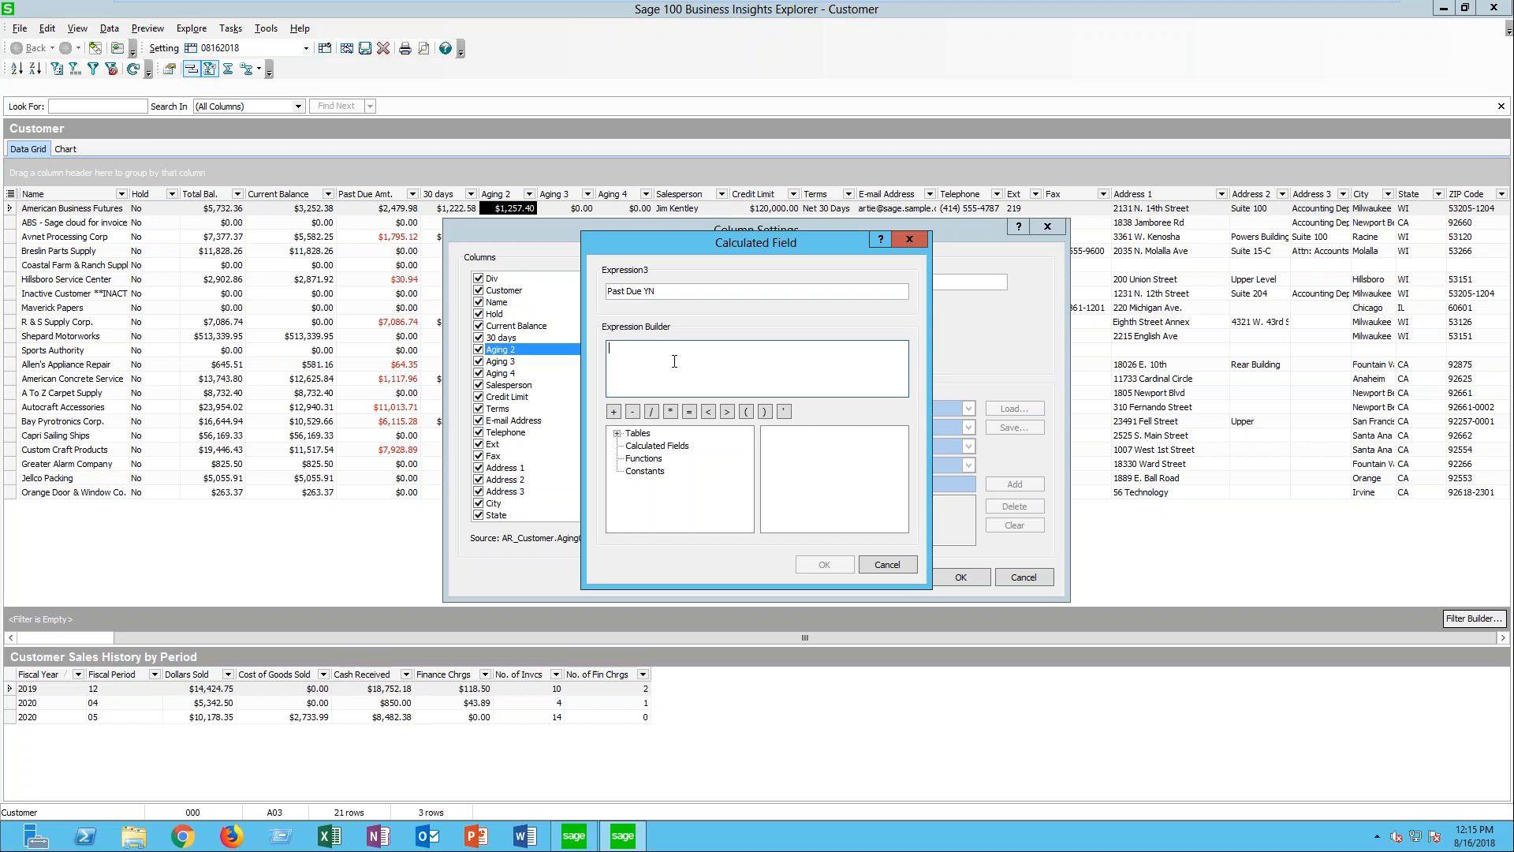
{"action": "left_click", "coordinate": [674, 447]}
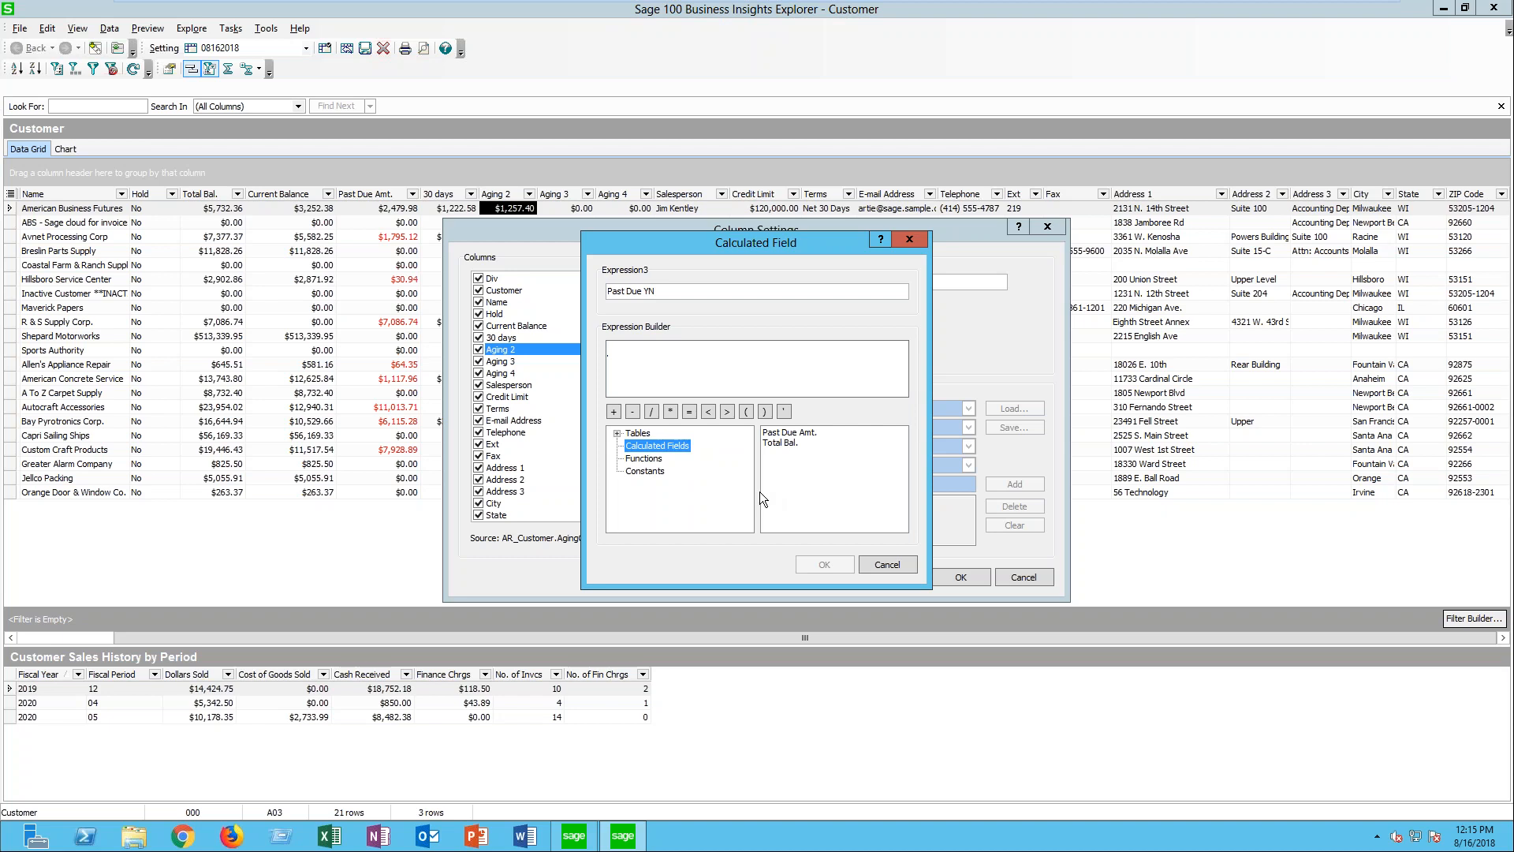
{"action": "left_click", "coordinate": [787, 435]}
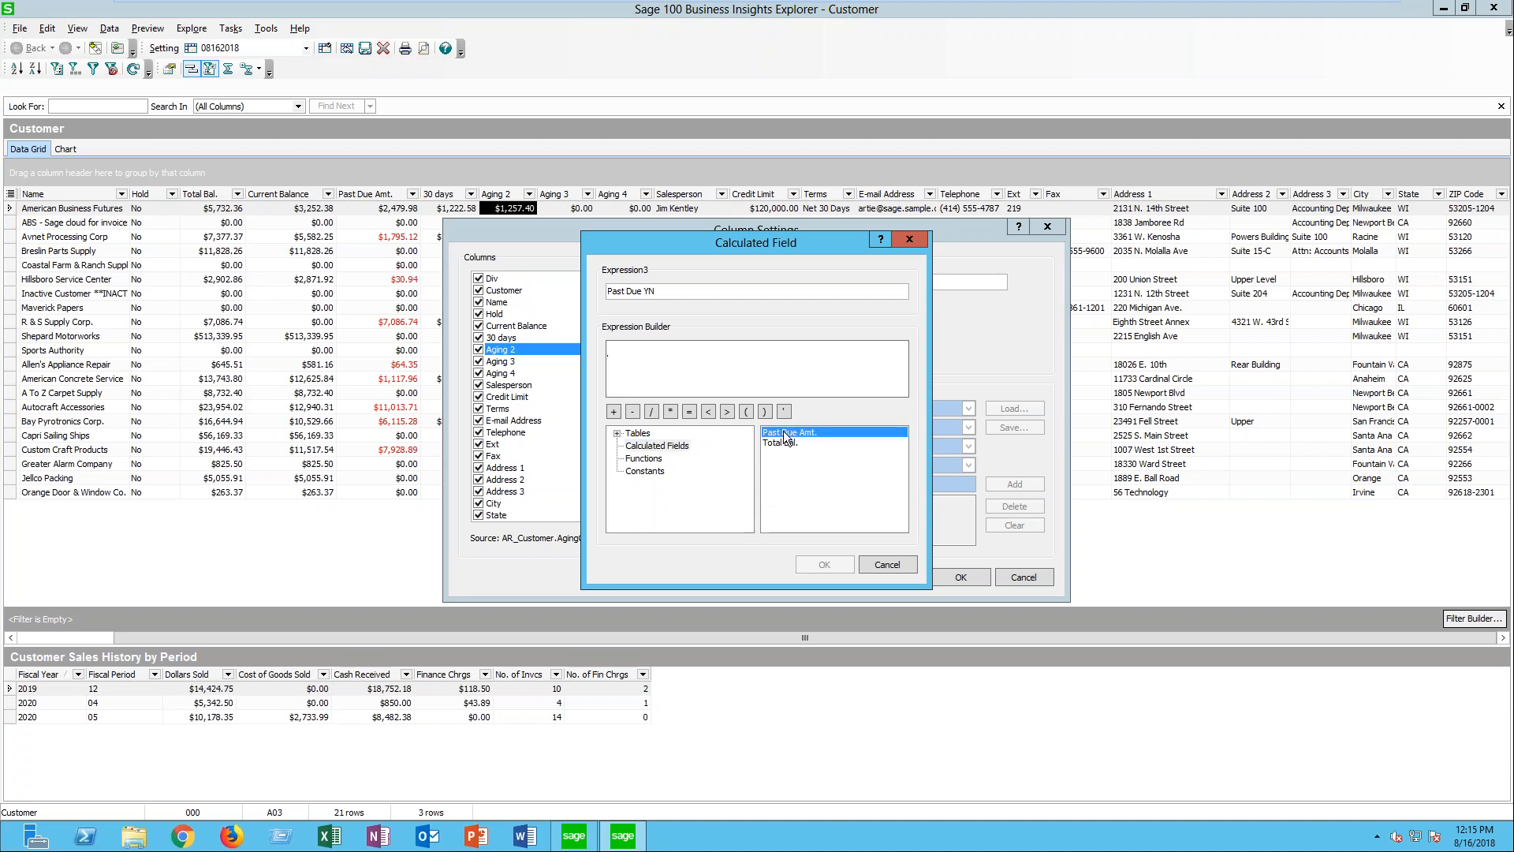
{"action": "double_click", "coordinate": [787, 435]}
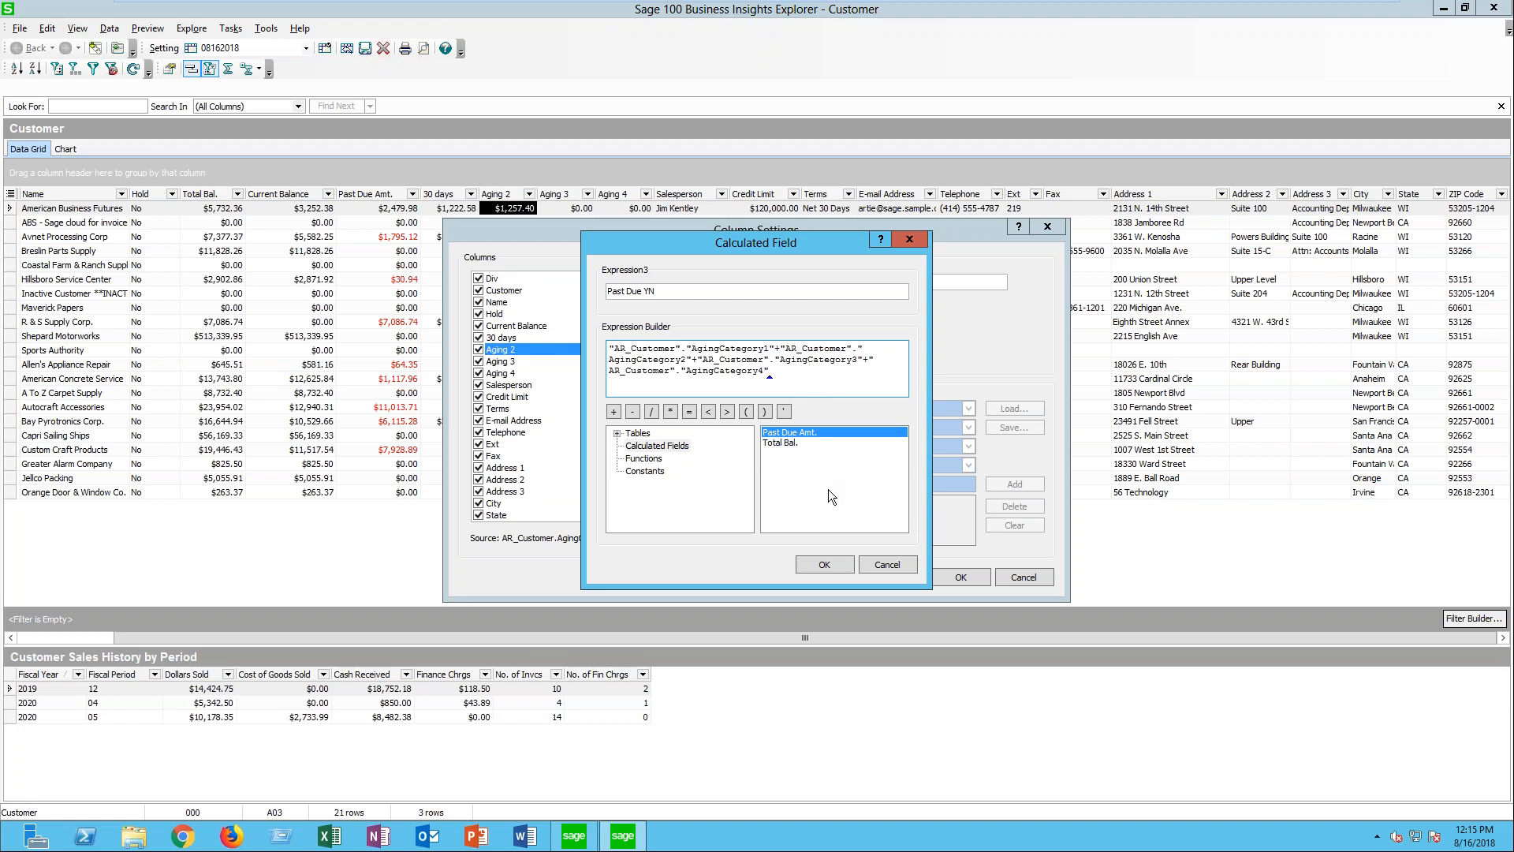
{"action": "left_click", "coordinate": [824, 564]}
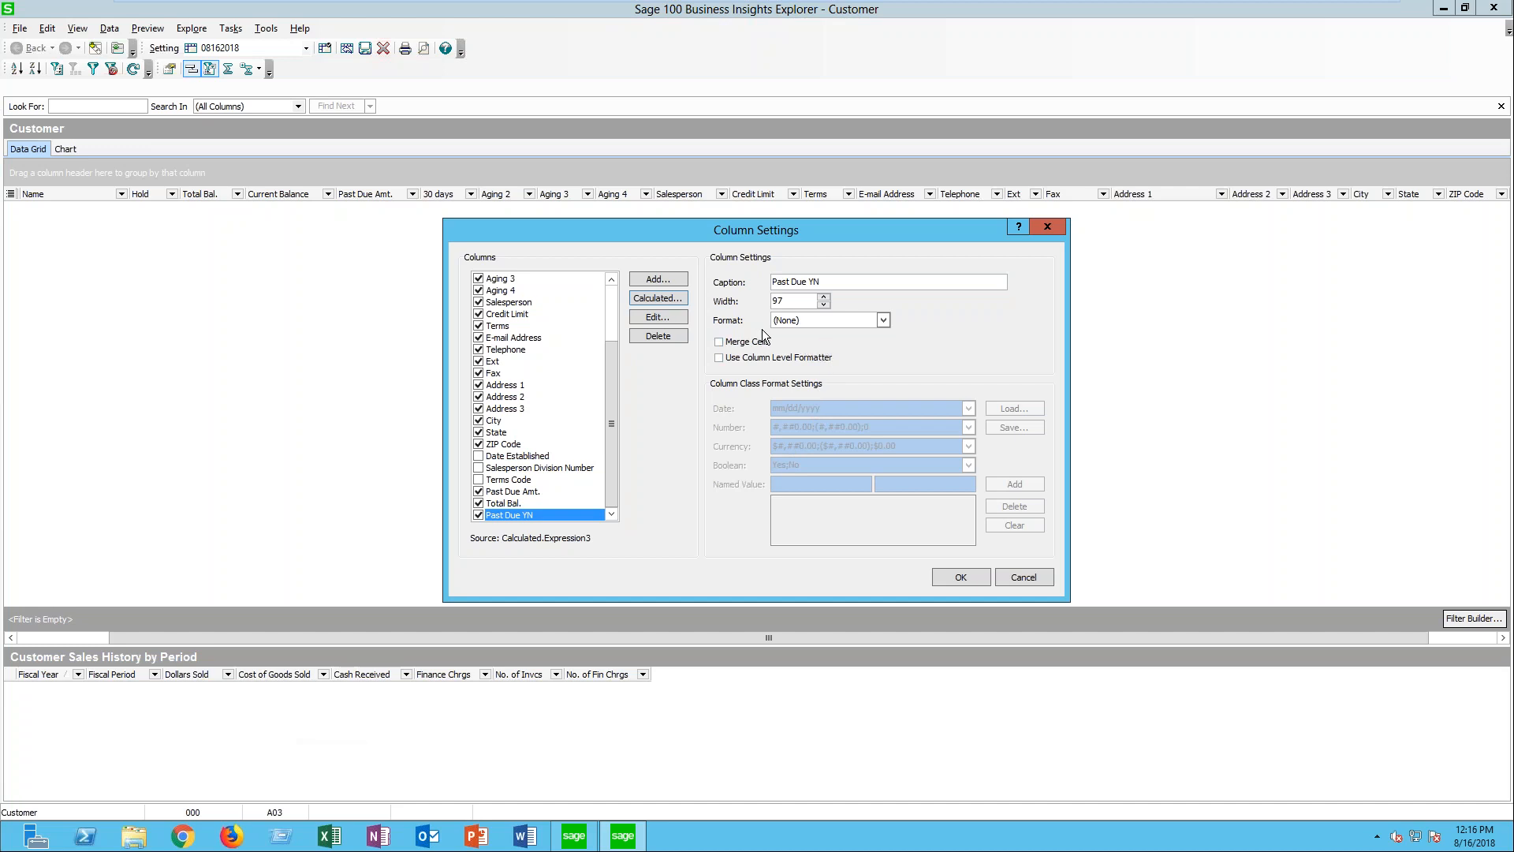
- Format the Past Due YN column as Boolean with a column-level Yes;No formatter, then accept the column settings
{"action": "left_click", "coordinate": [883, 320]}
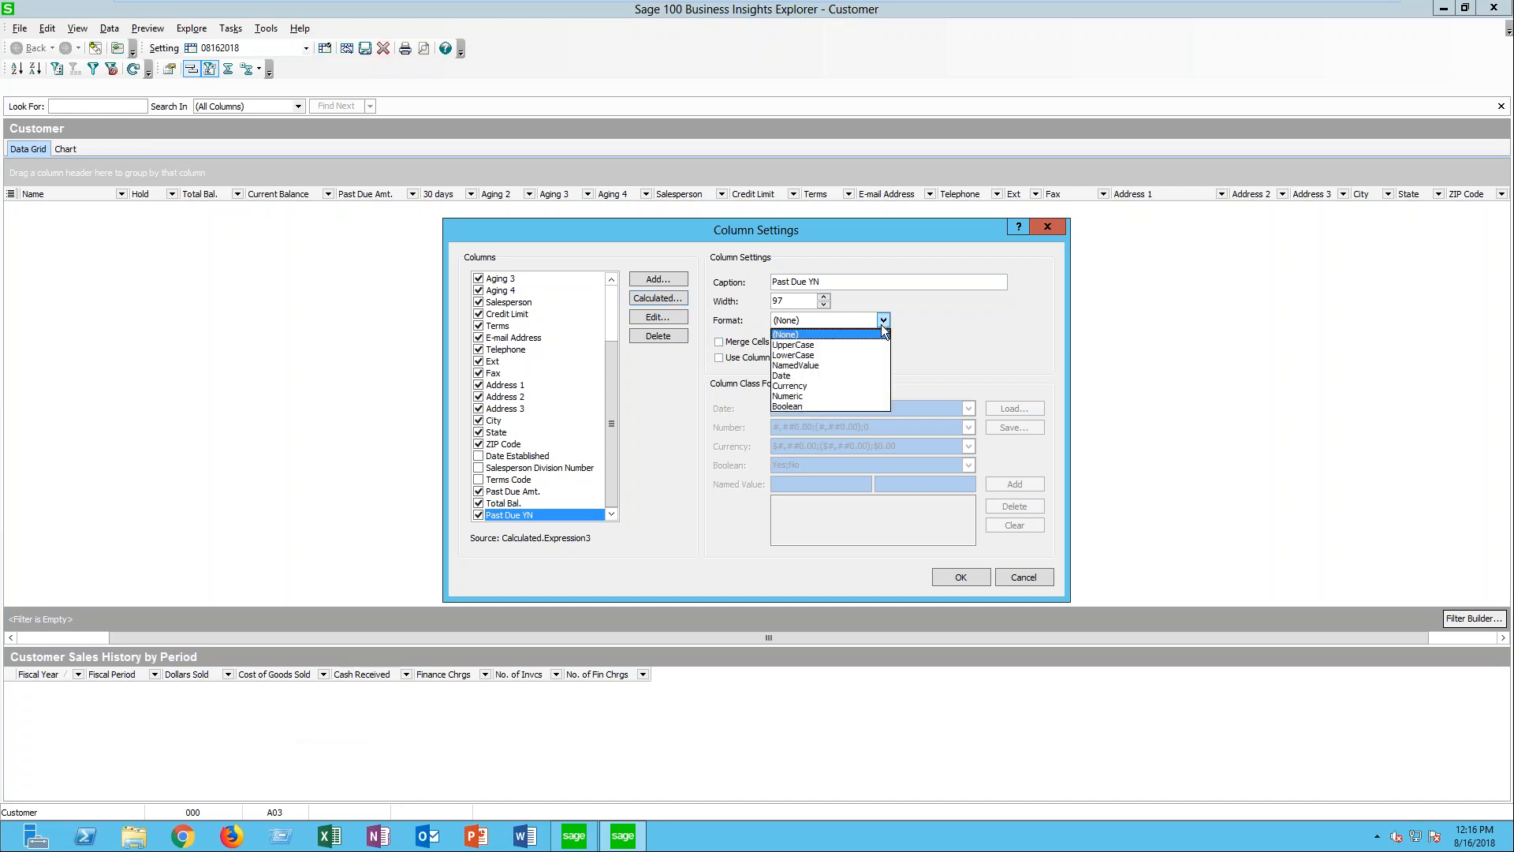
{"action": "left_click", "coordinate": [797, 405]}
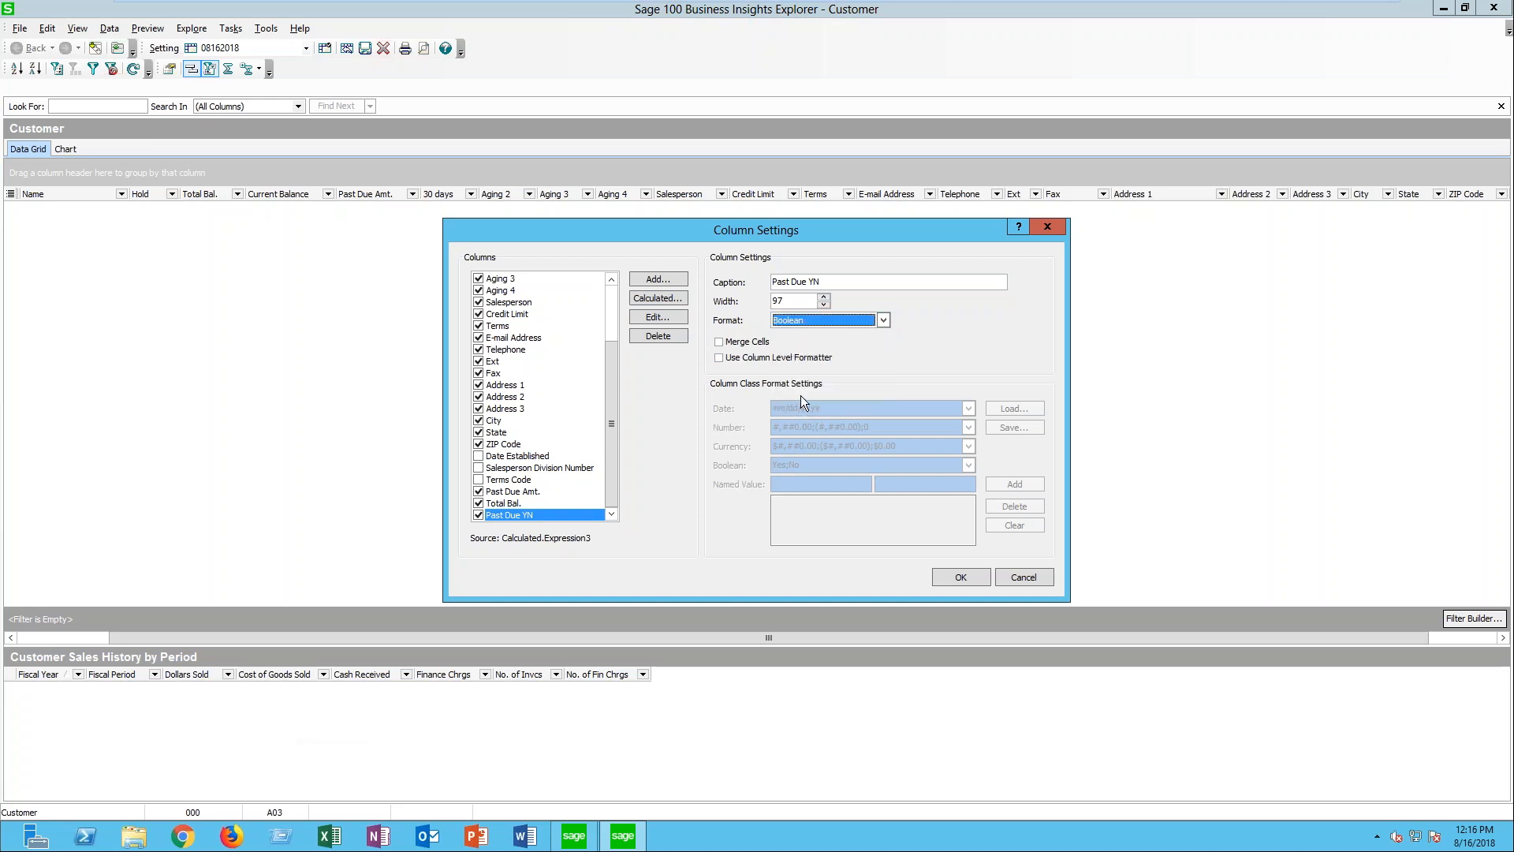
{"action": "left_click", "coordinate": [728, 358]}
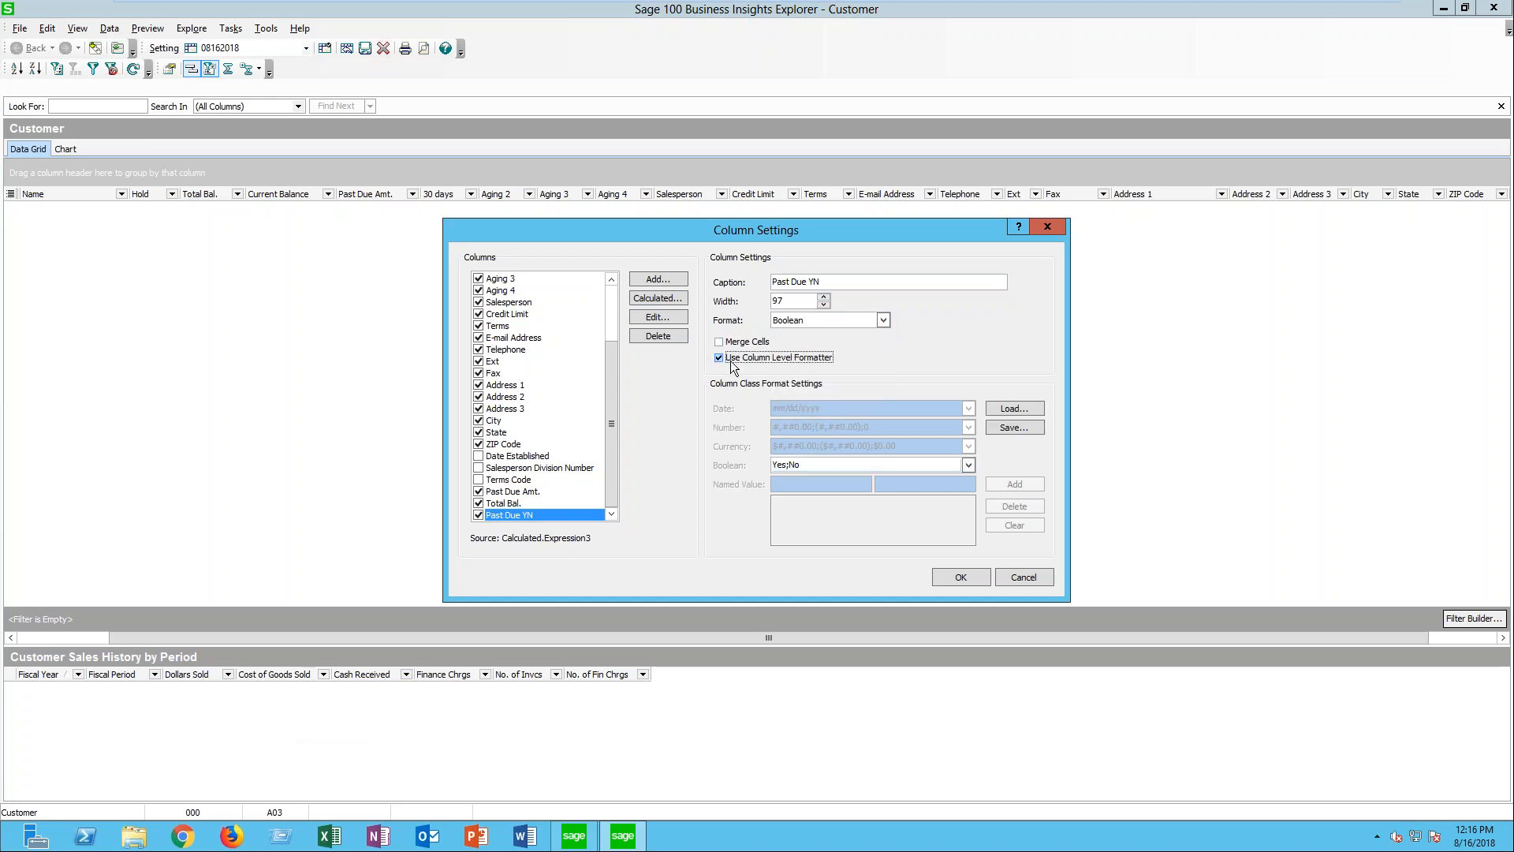
{"action": "left_click", "coordinate": [968, 465]}
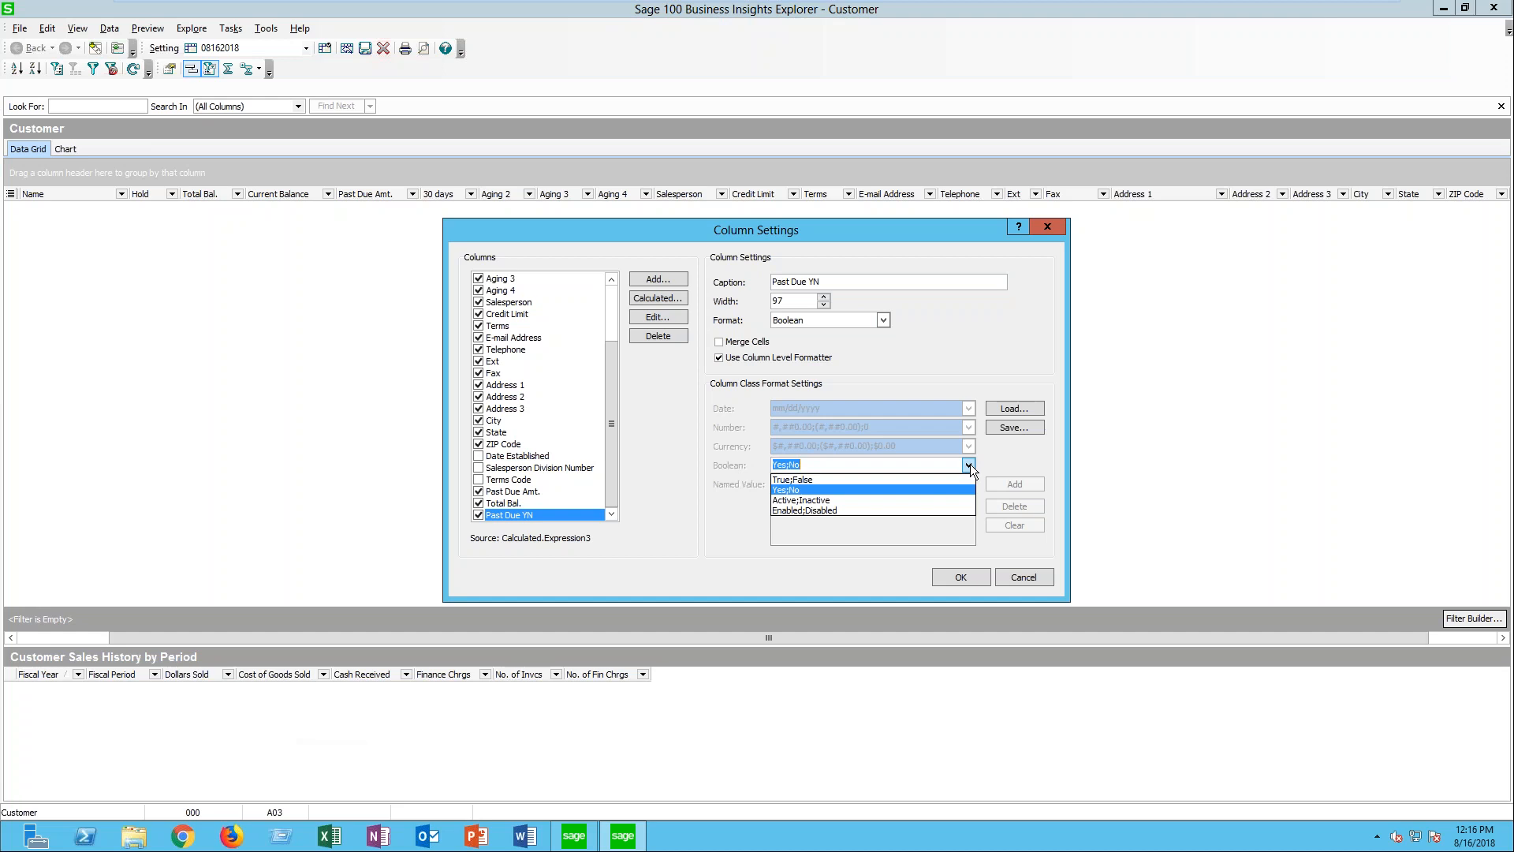
{"action": "left_click", "coordinate": [970, 463]}
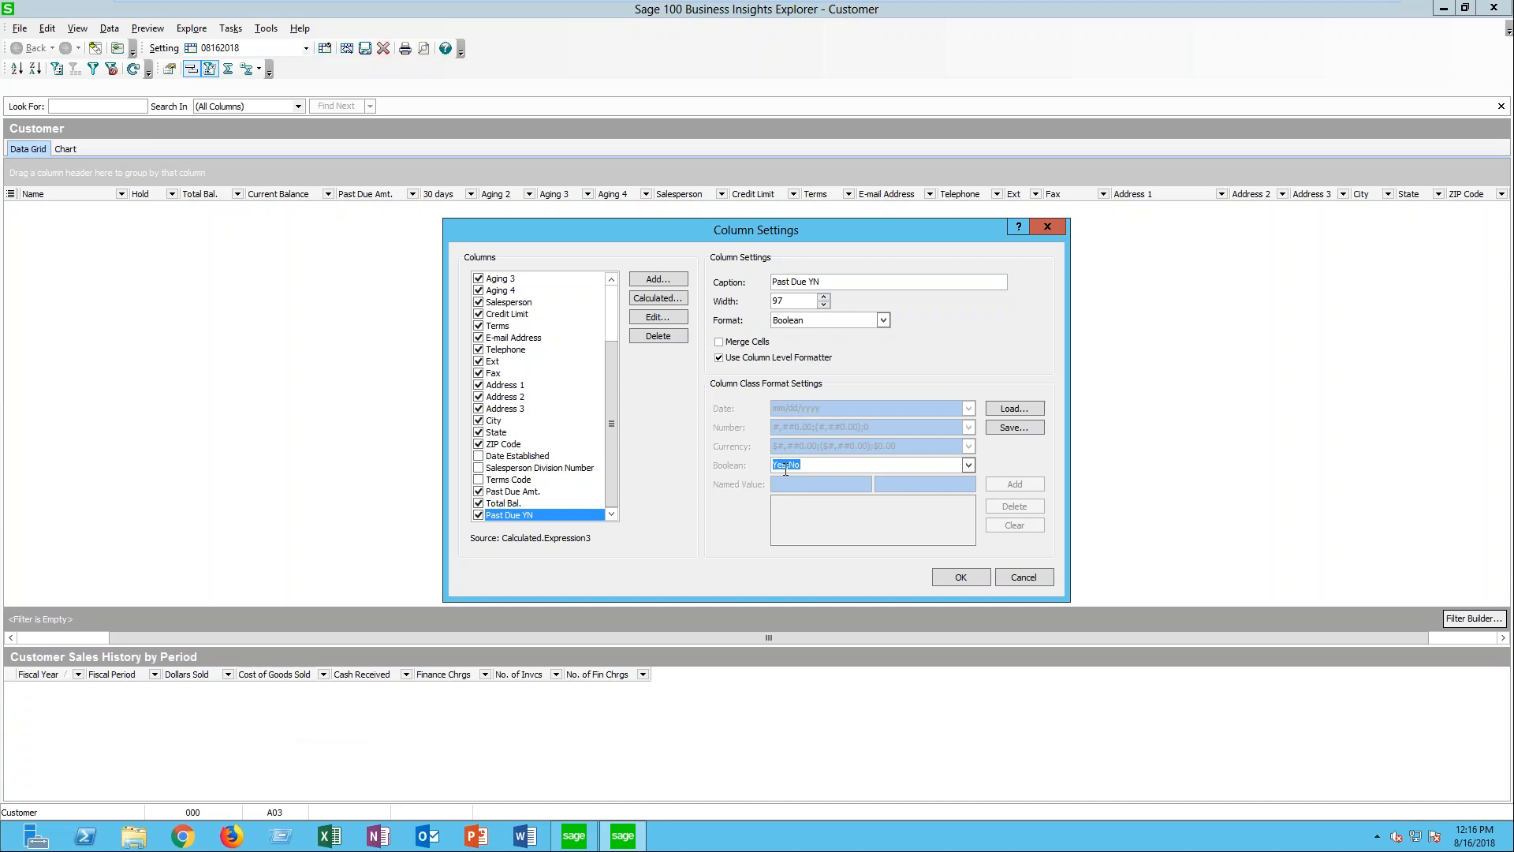
{"action": "left_click", "coordinate": [948, 573]}
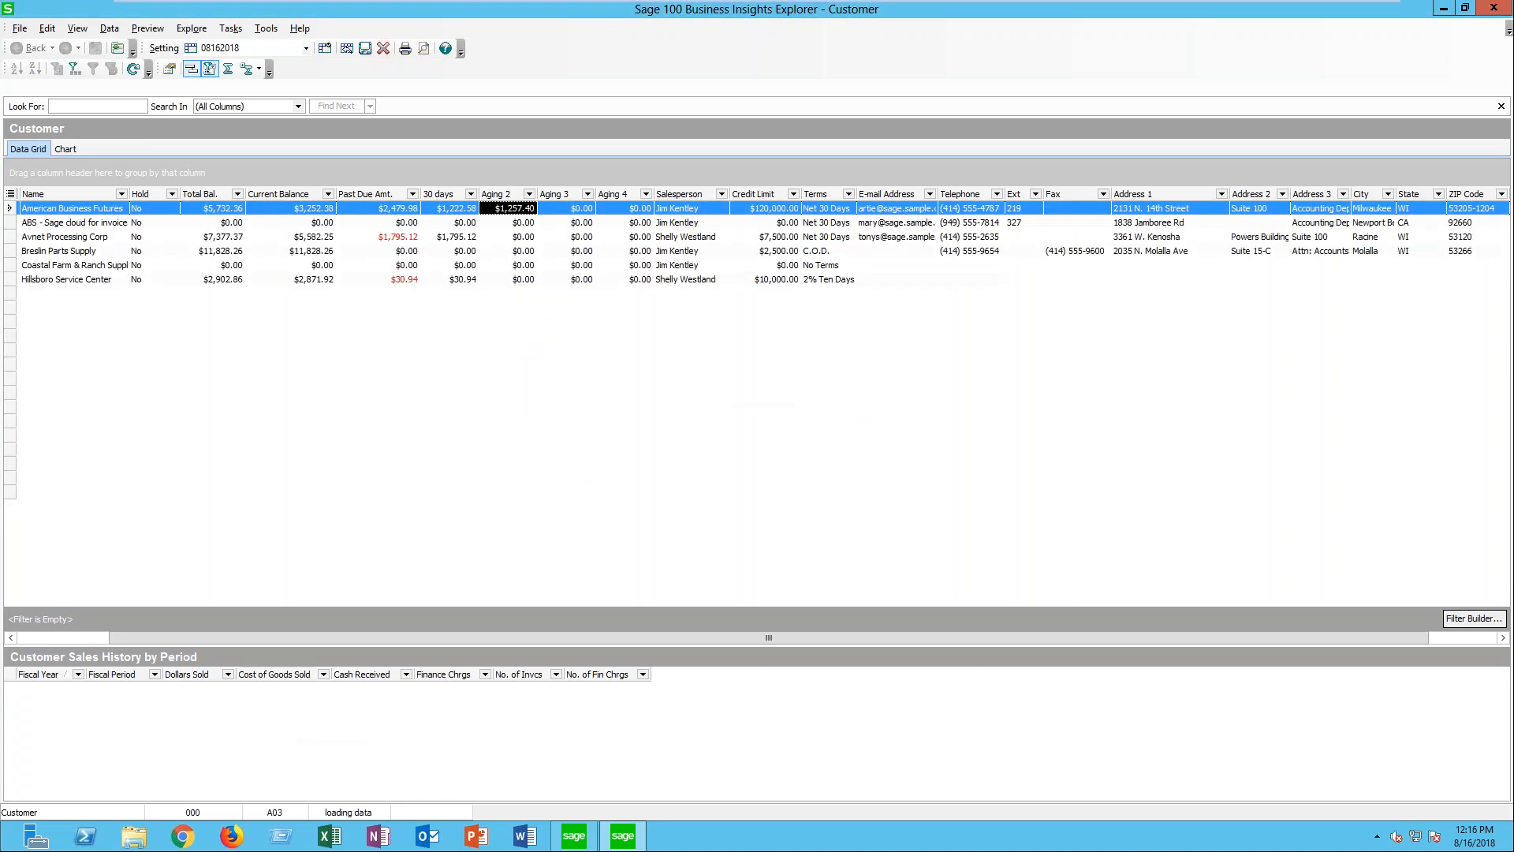
- Move the Past Due YN column between Current Balance and Past Due Amt
{"action": "left_click_drag", "start_coordinate": [858, 633], "coordinate": [926, 639]}
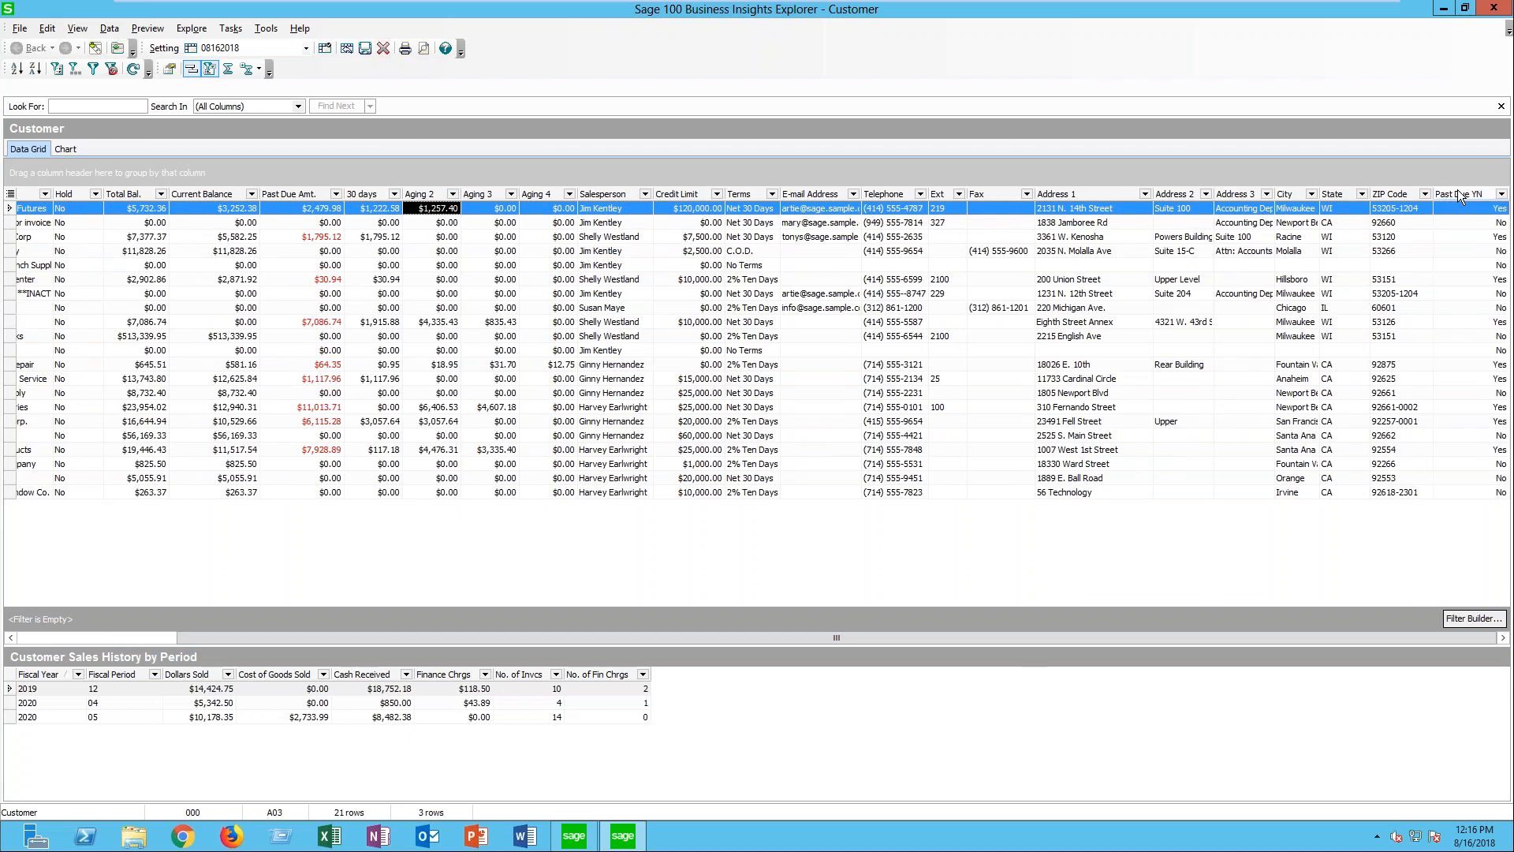
{"action": "left_click", "coordinate": [1465, 194]}
{"action": "left_click_drag", "start_coordinate": [274, 198], "coordinate": [296, 191]}
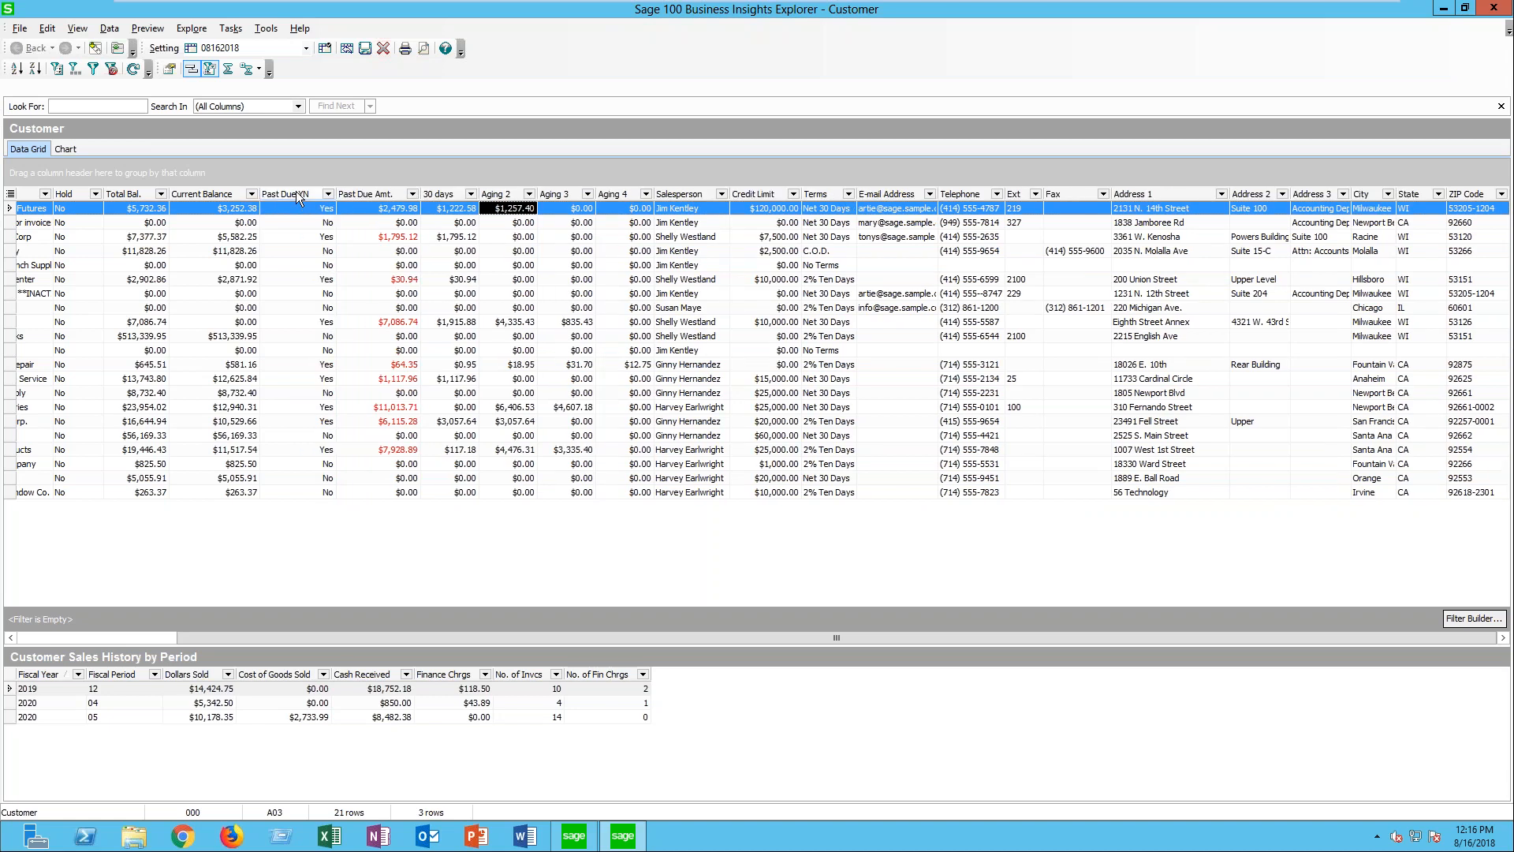
- Insert a Red color tag before Yes in the Past Due YN column's Boolean format and accept the settings
{"action": "right_click", "coordinate": [295, 191]}
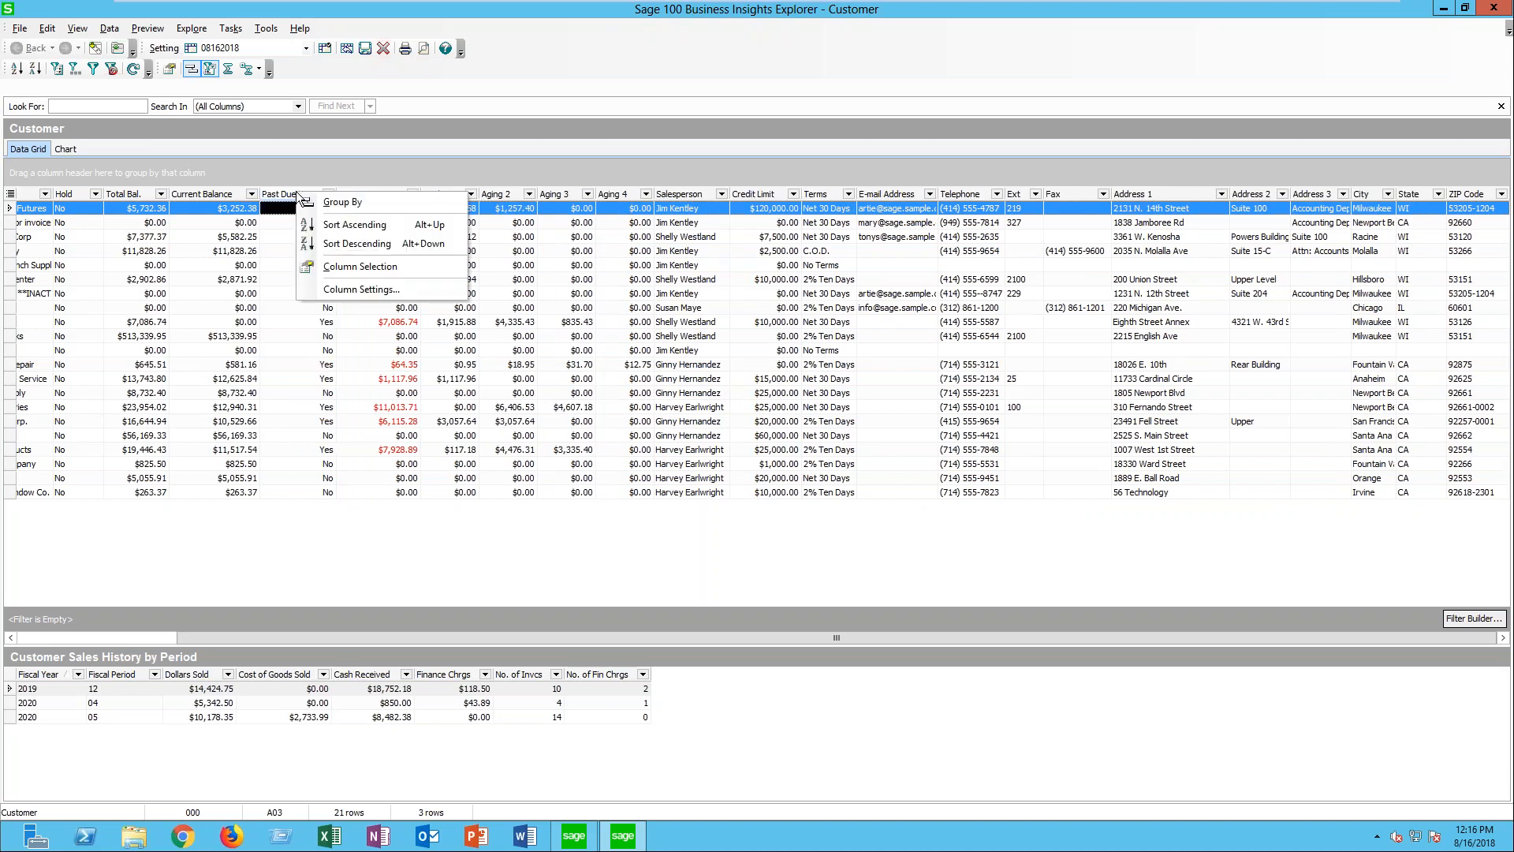
{"action": "left_click", "coordinate": [331, 290]}
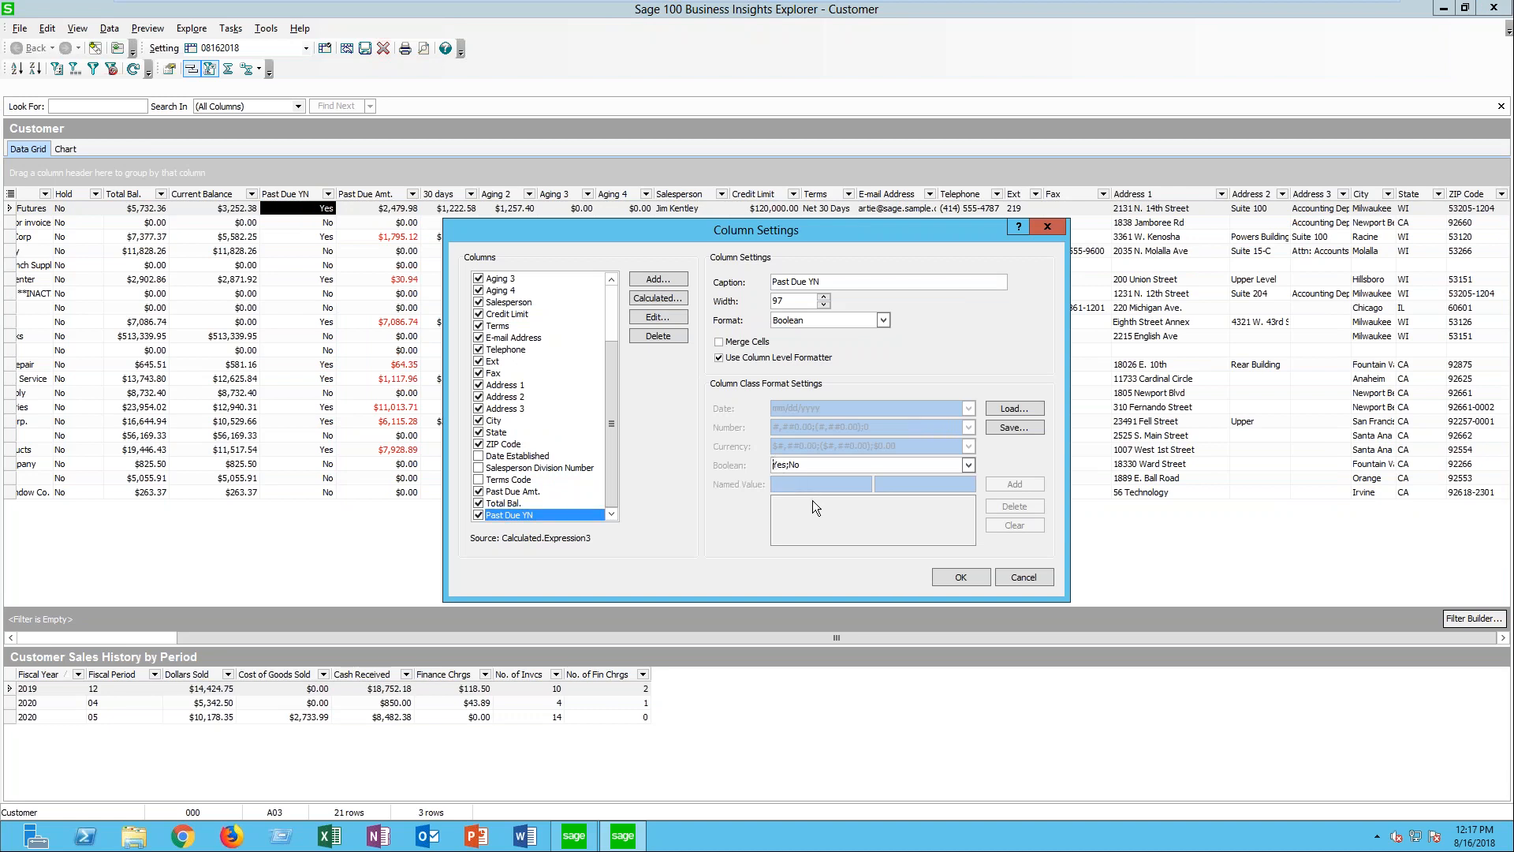
{"action": "right_click", "coordinate": [775, 463]}
{"action": "mouse_move", "coordinate": [816, 599]}
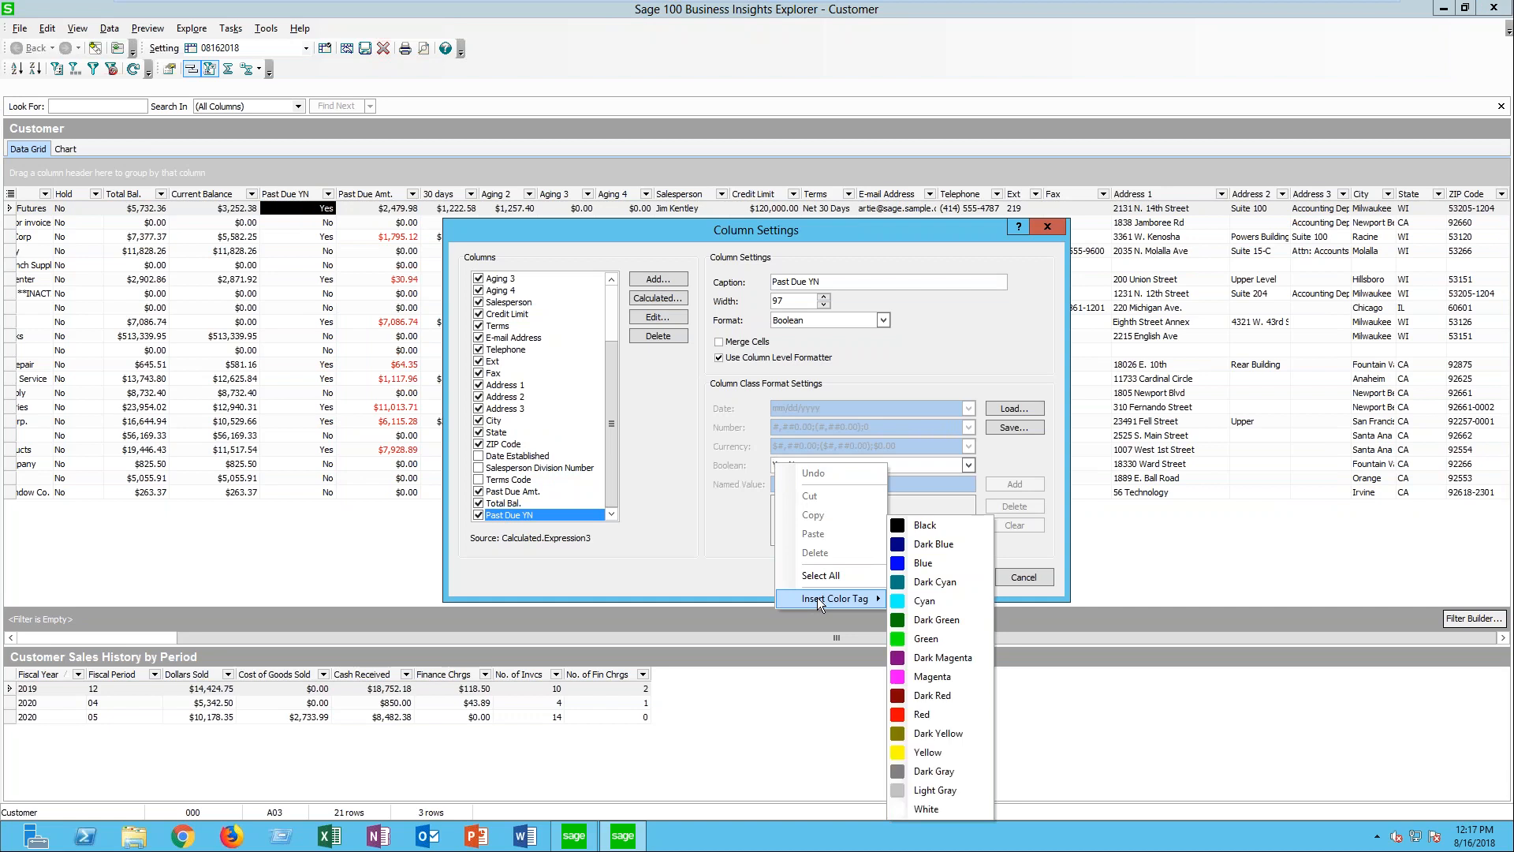
{"action": "left_click", "coordinate": [921, 713]}
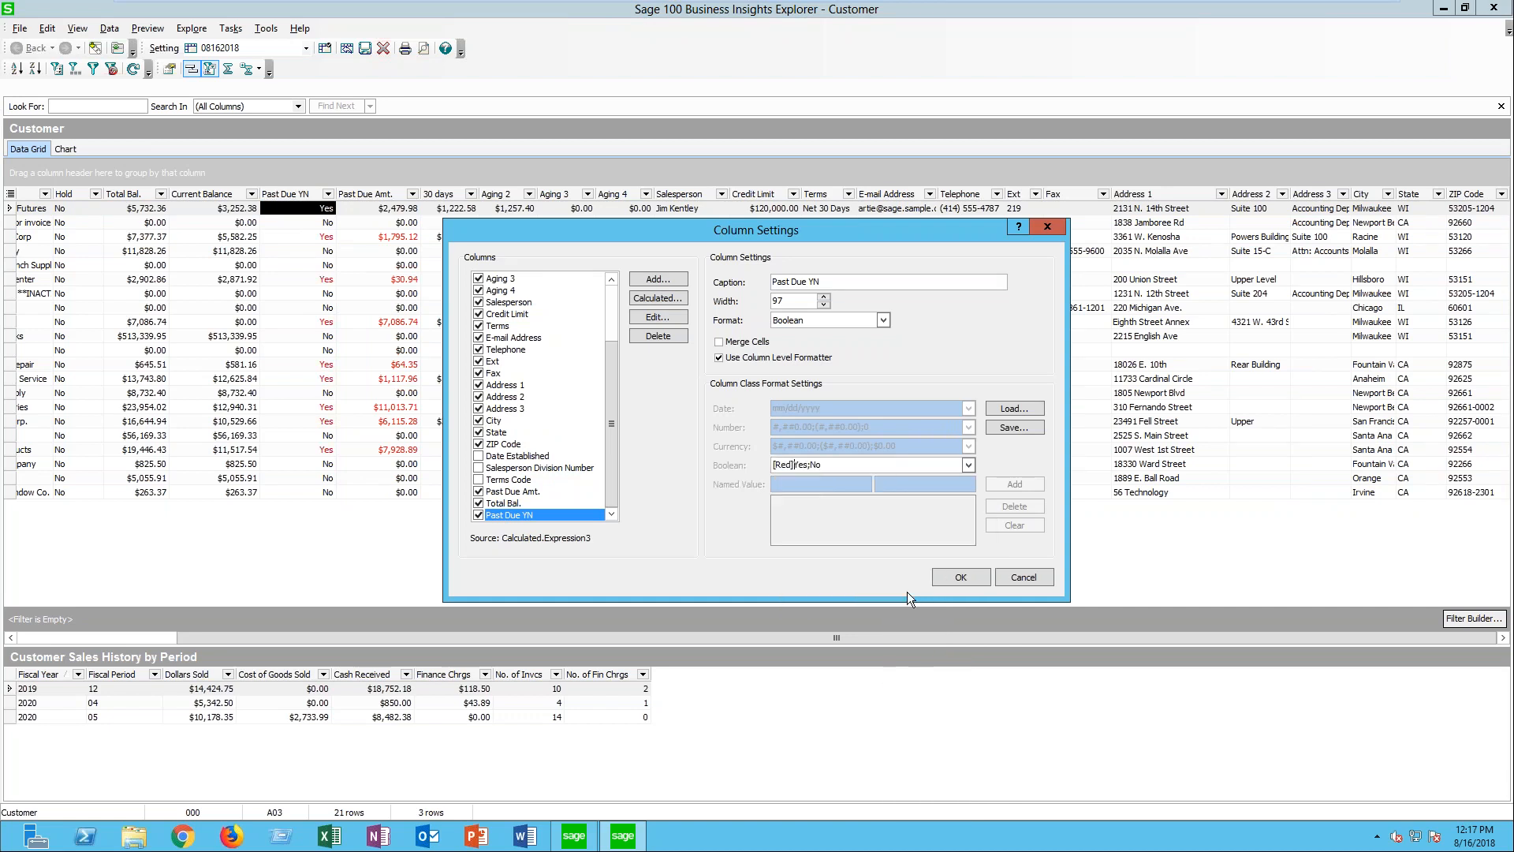
{"action": "left_click", "coordinate": [962, 576]}
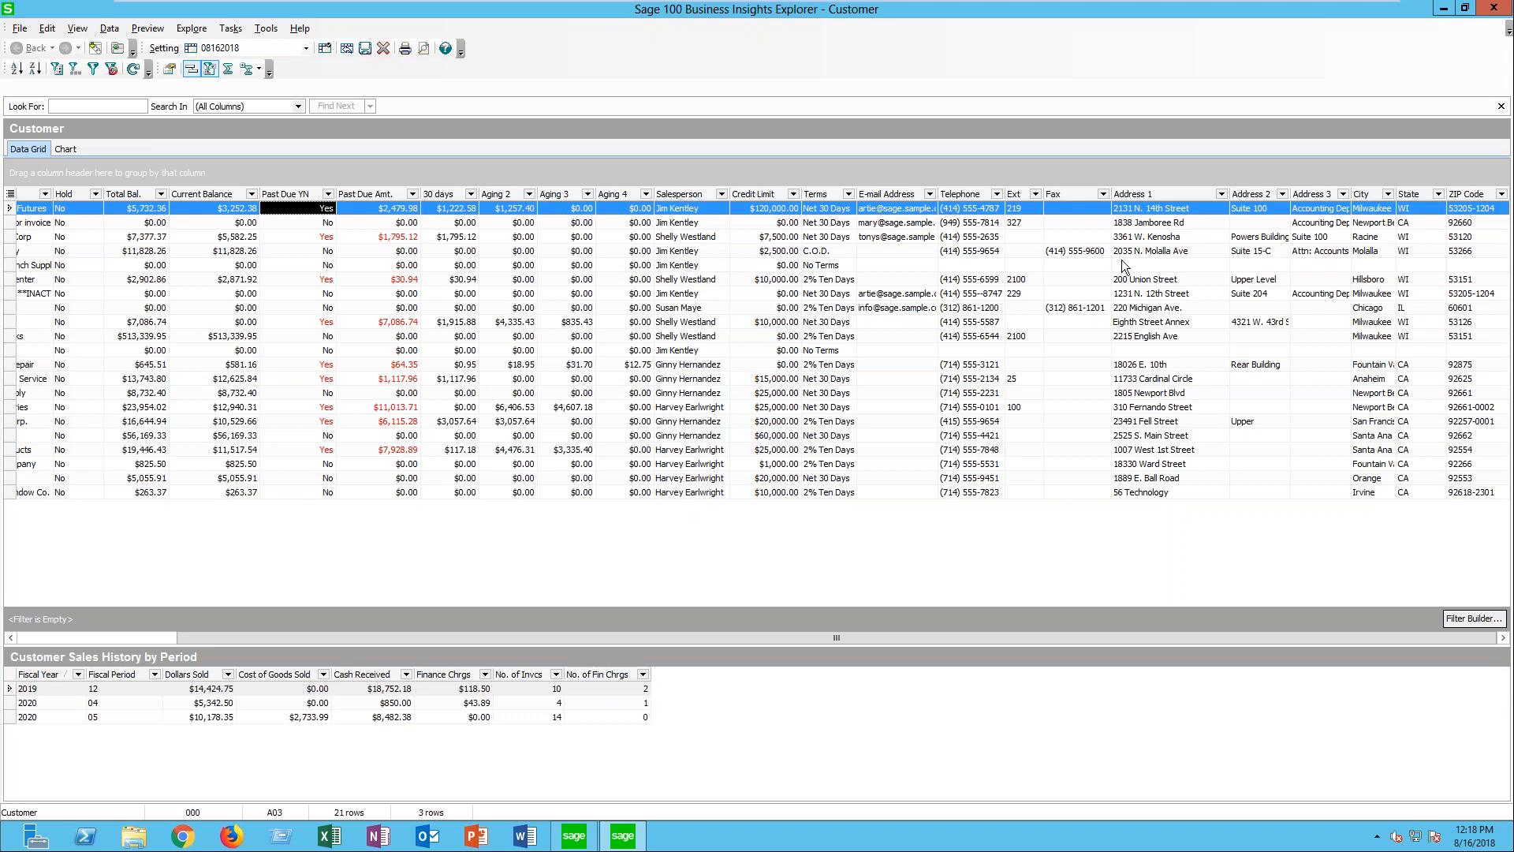
- Remove the Address 1, Address 2, Address 3 and Fax columns from the Customer grid
{"action": "left_click_drag", "start_coordinate": [1157, 194], "coordinate": [1240, 10]}
{"action": "left_click_drag", "start_coordinate": [1244, 192], "coordinate": [1271, 95]}
{"action": "left_click_drag", "start_coordinate": [1311, 191], "coordinate": [1309, 95]}
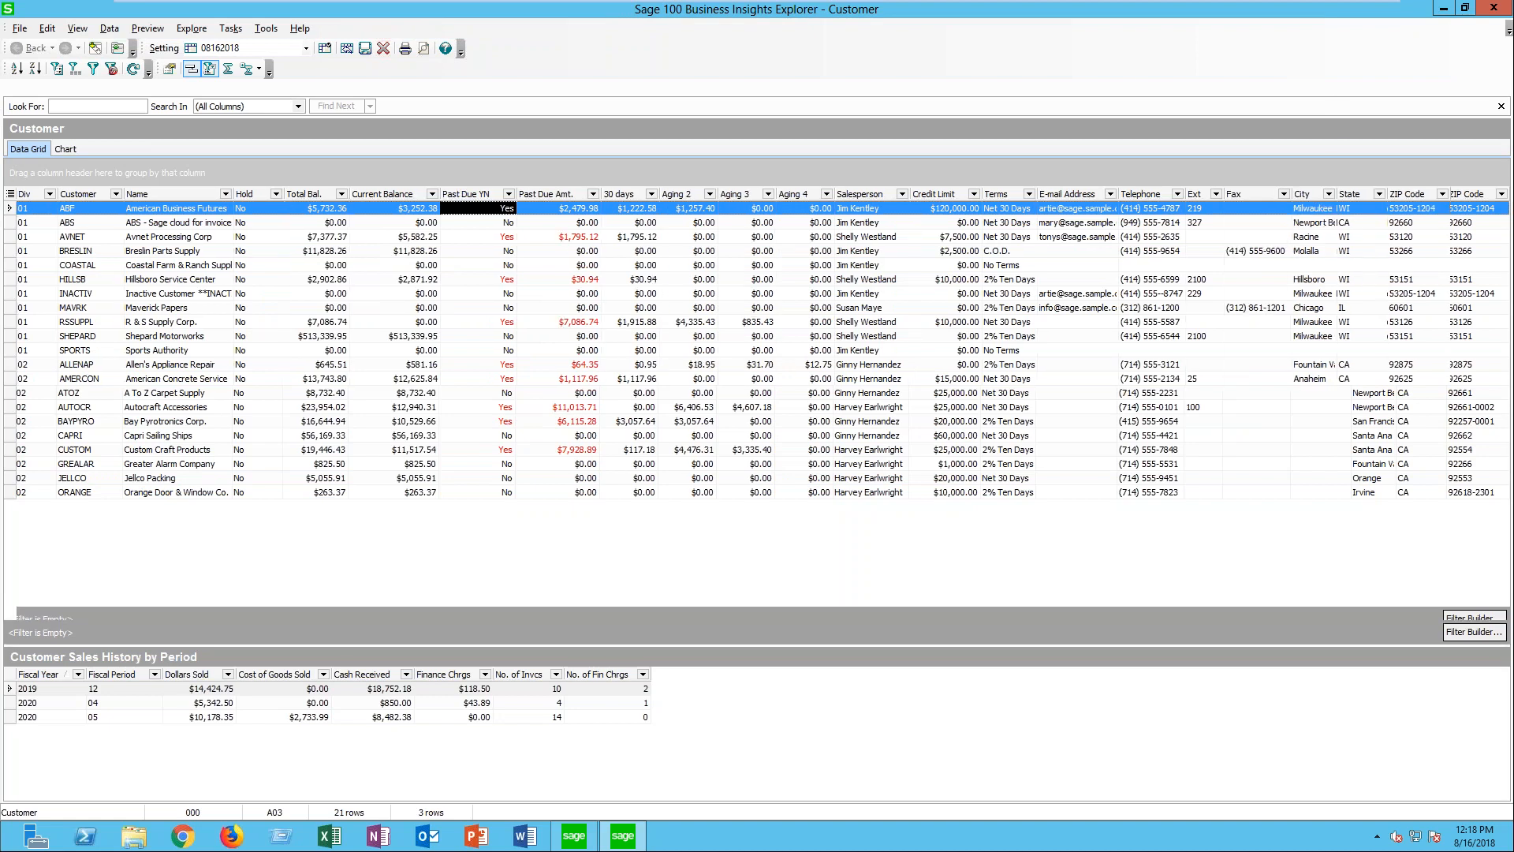
{"action": "left_click_drag", "start_coordinate": [1254, 193], "coordinate": [1345, 88]}
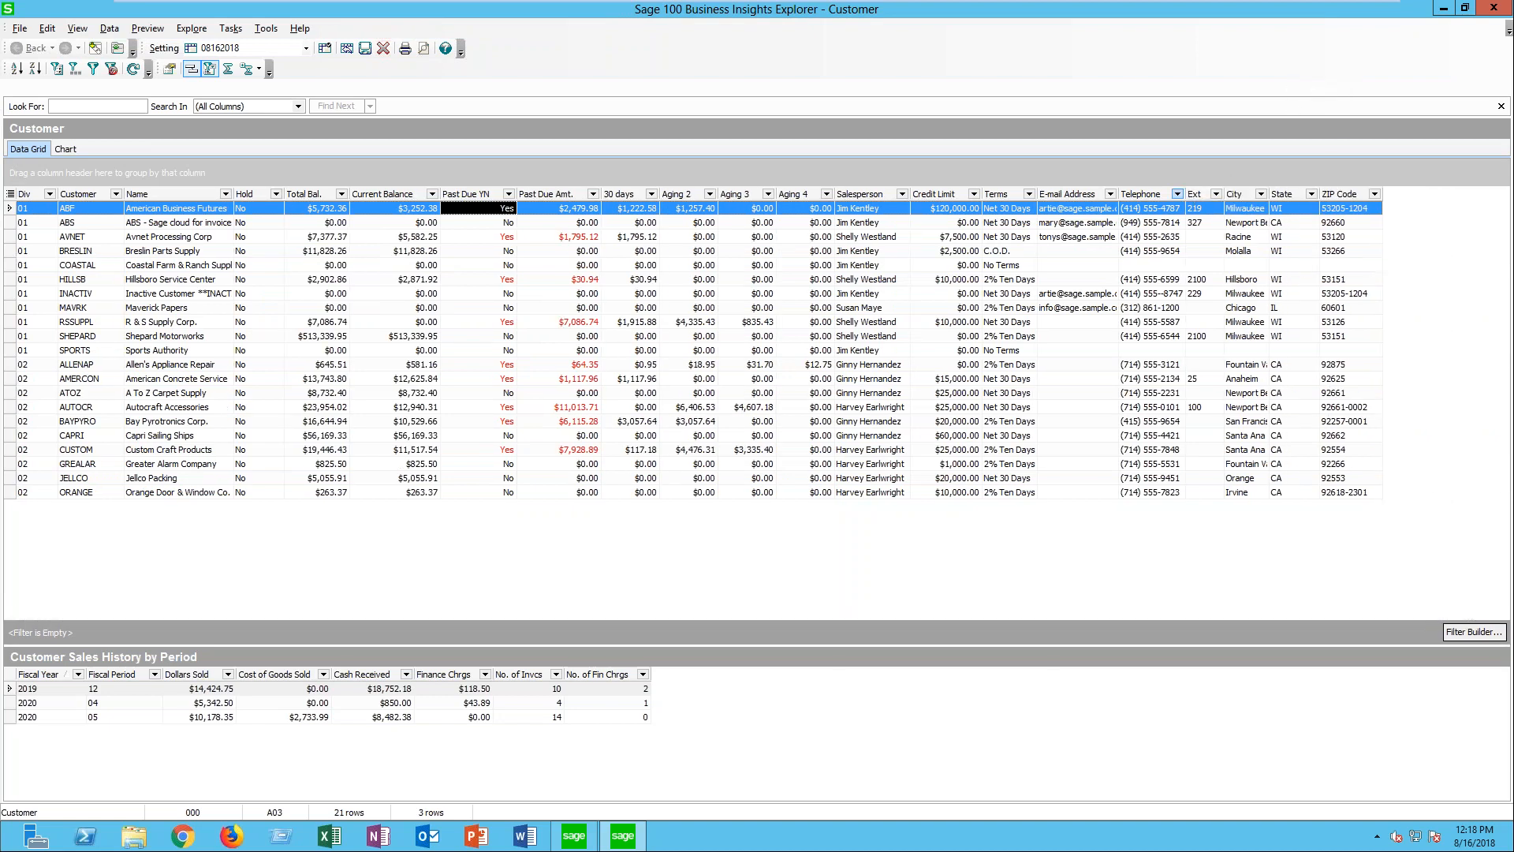
- Add AR_Customer's CustomerStatus field as a column of the Customer view and accept the column settings
{"action": "right_click", "coordinate": [1145, 197]}
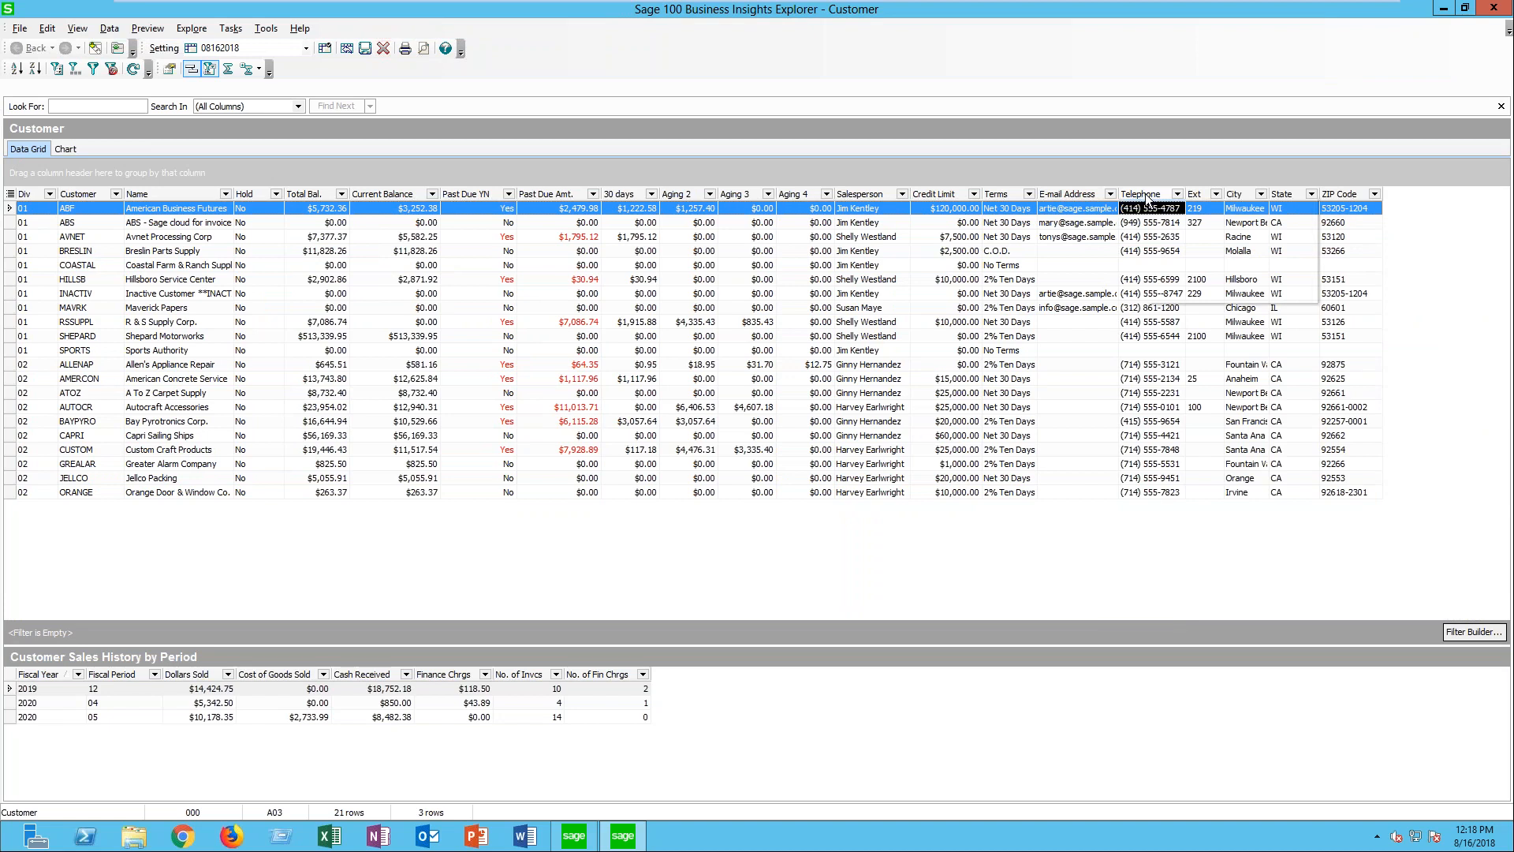
{"action": "left_click", "coordinate": [1230, 293]}
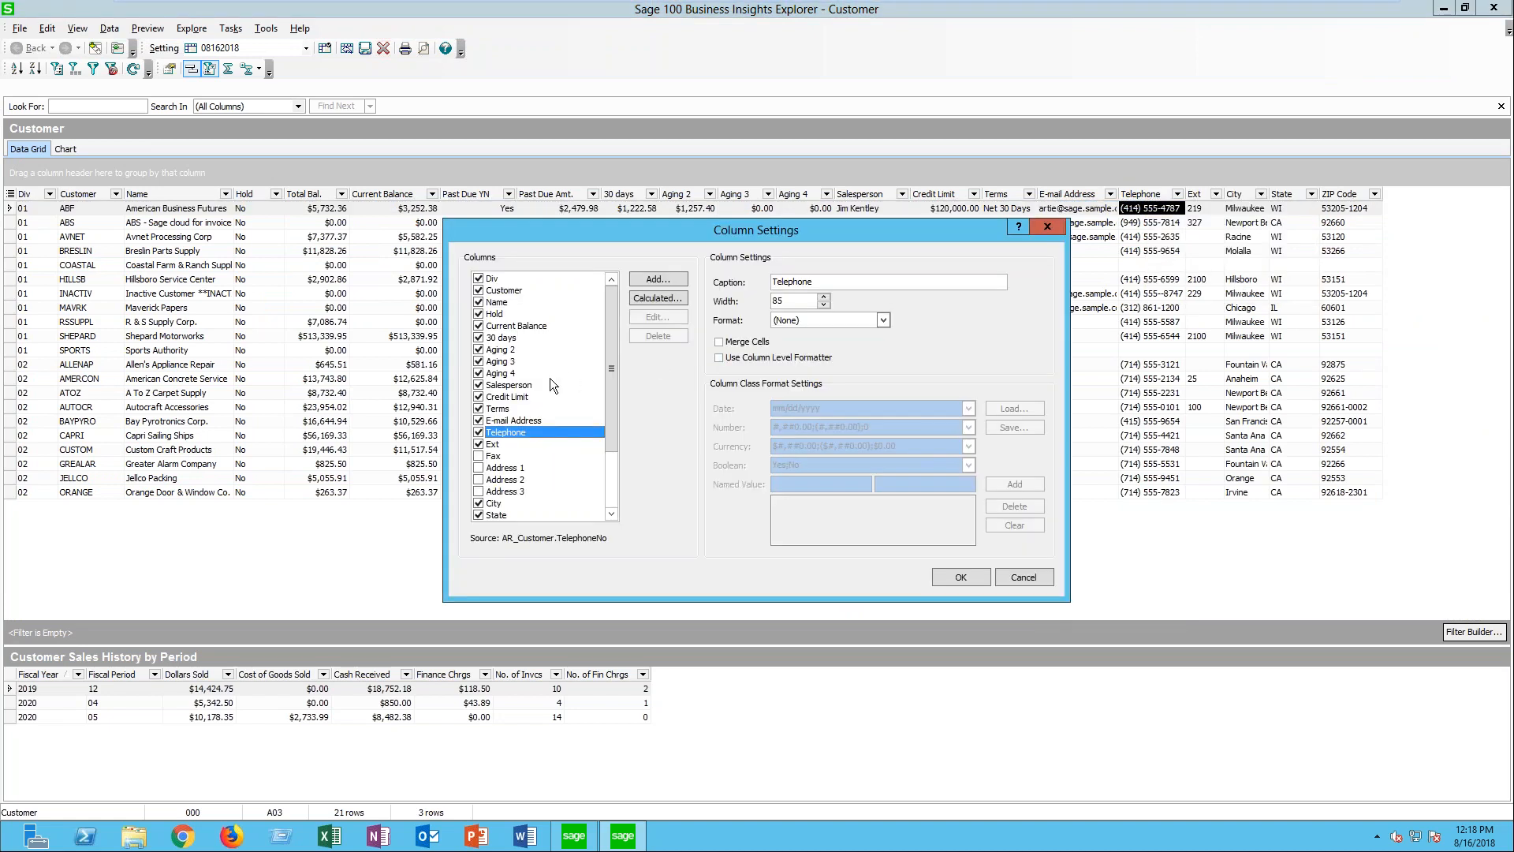
{"action": "left_click", "coordinate": [658, 280]}
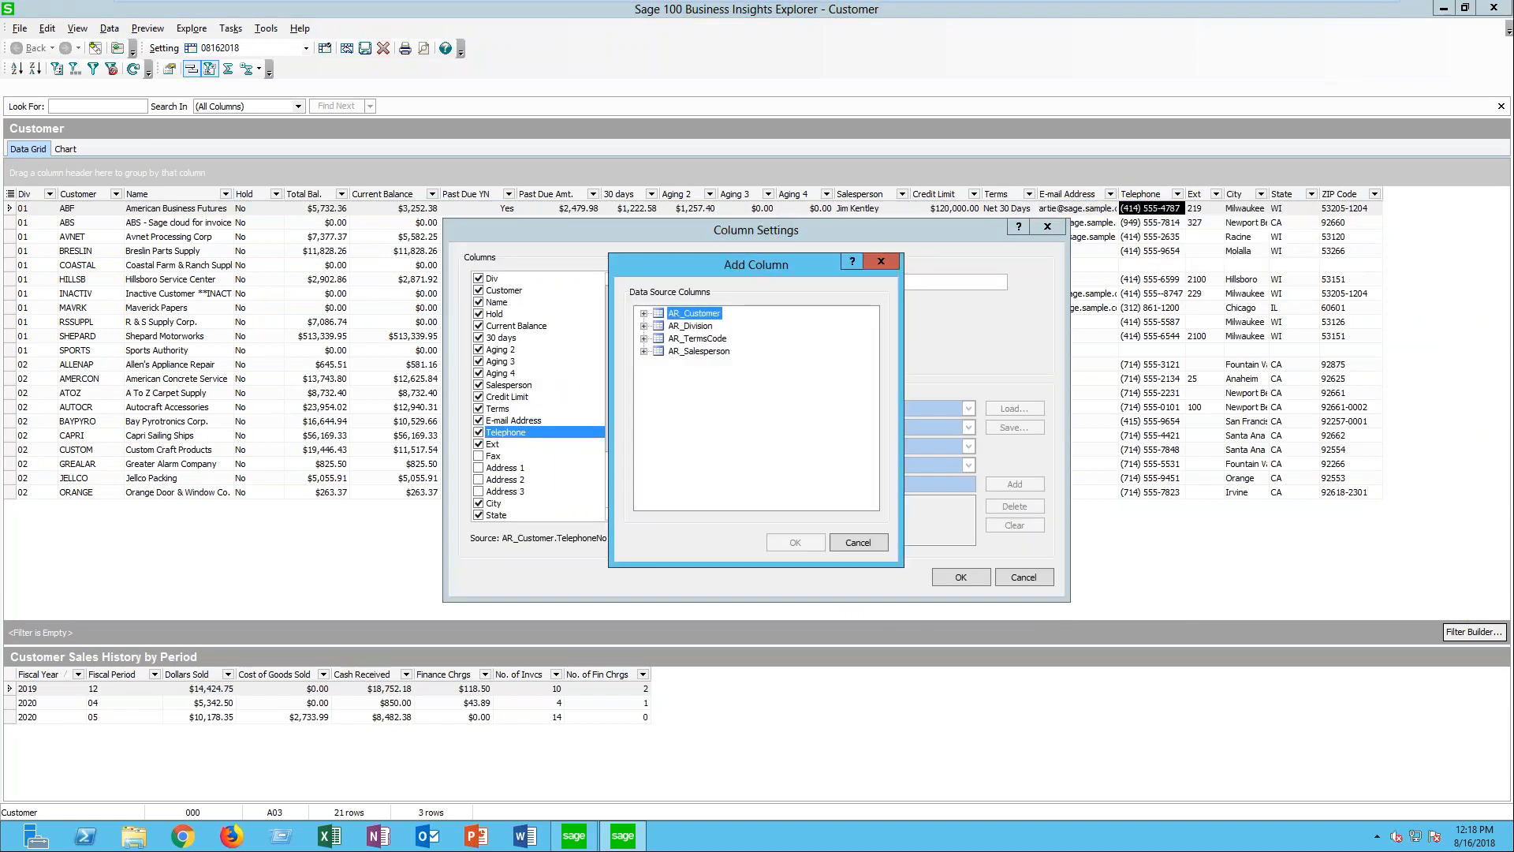
{"action": "left_click", "coordinate": [642, 314]}
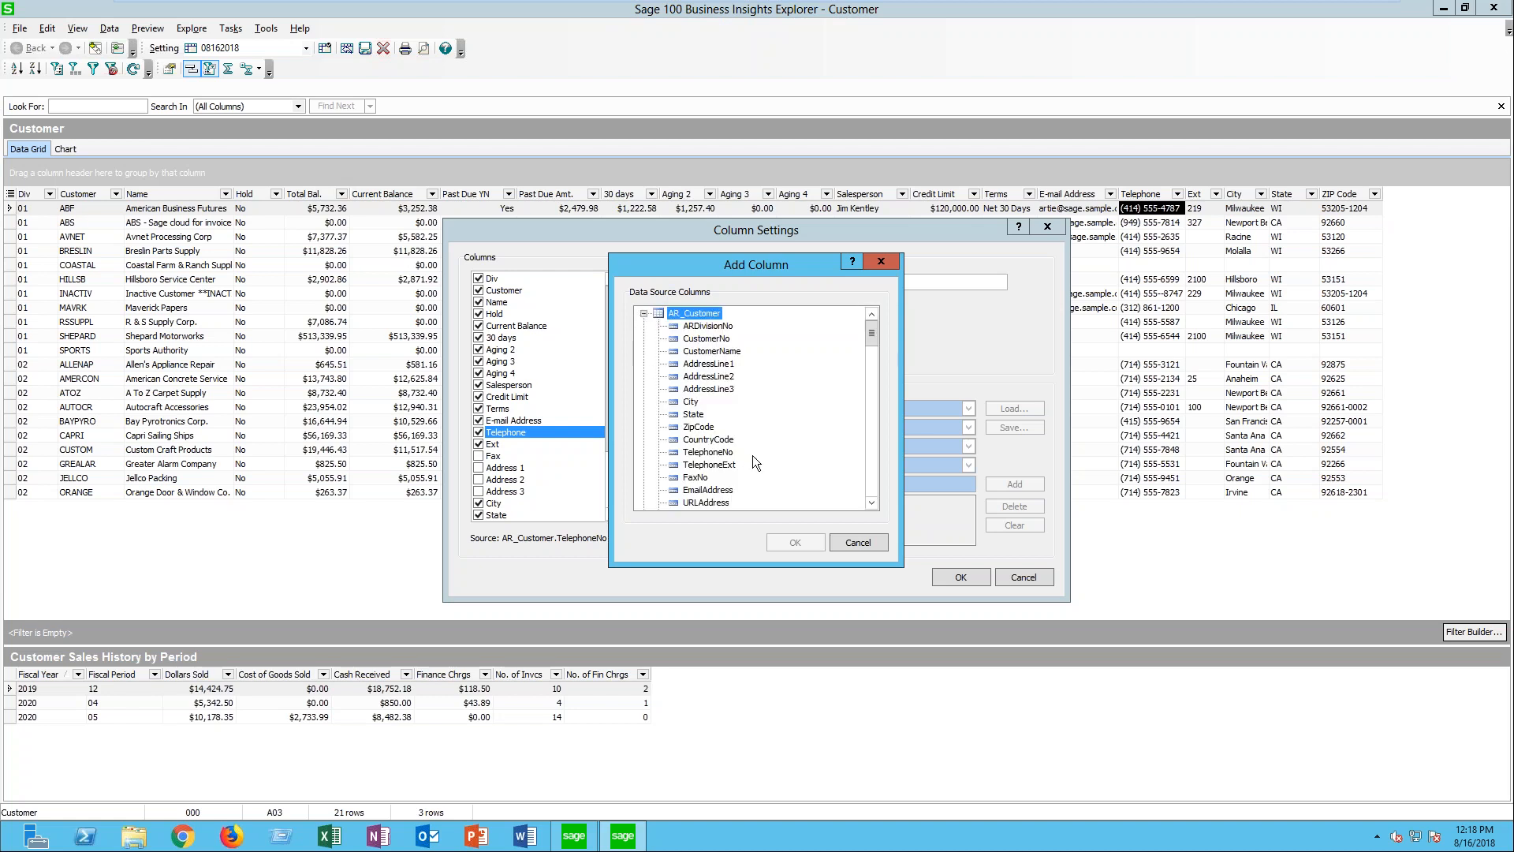
{"action": "left_click", "coordinate": [870, 503]}
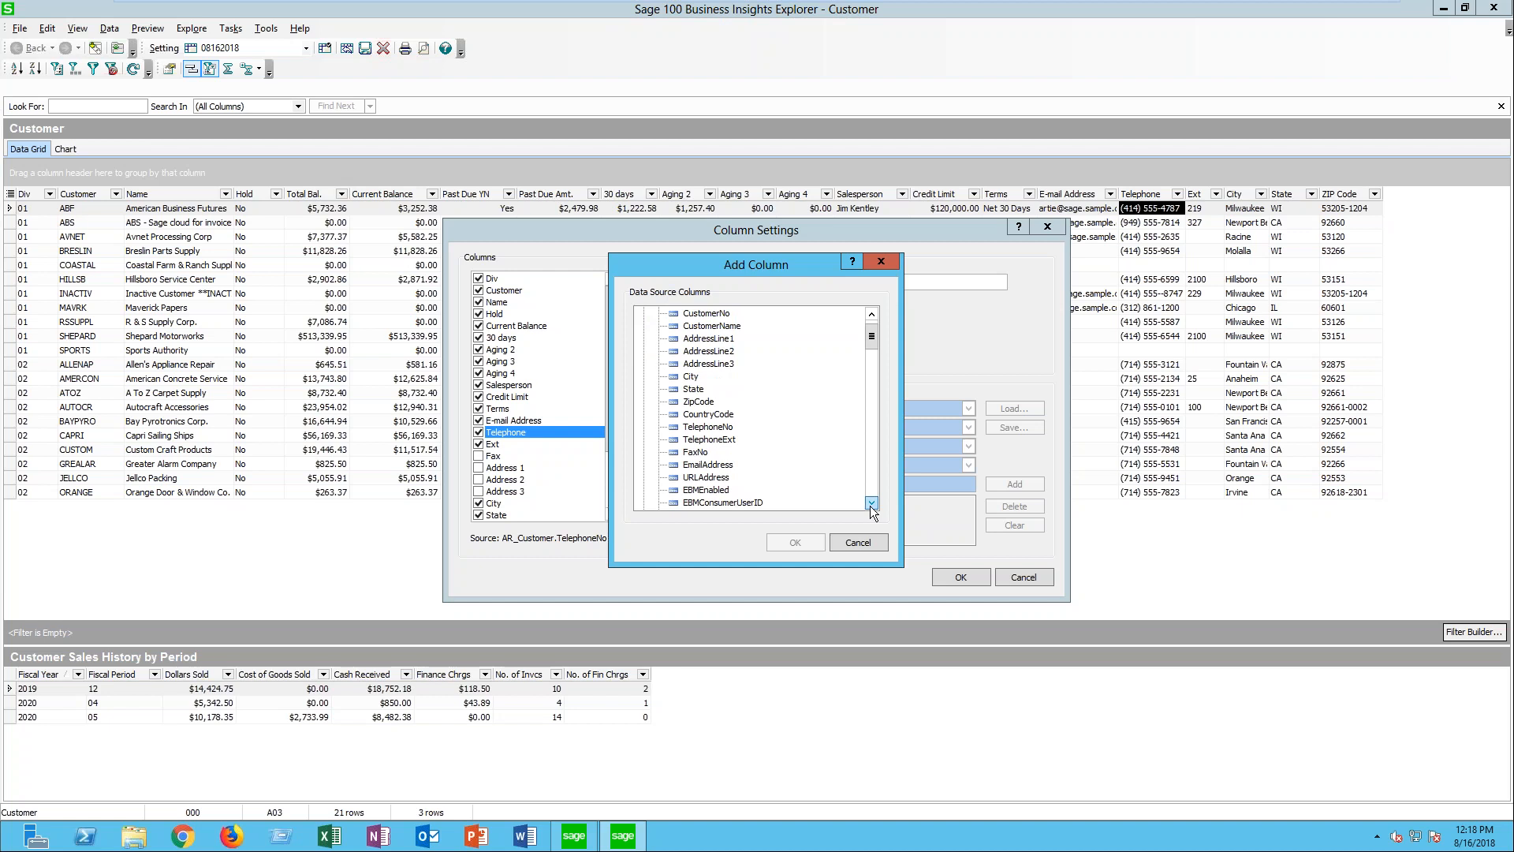
{"action": "left_click", "coordinate": [871, 503]}
{"action": "left_click", "coordinate": [870, 503]}
{"action": "left_click", "coordinate": [870, 503]}
{"action": "left_click", "coordinate": [870, 503]}
{"action": "left_click", "coordinate": [870, 504]}
{"action": "left_click", "coordinate": [870, 503]}
{"action": "left_click", "coordinate": [871, 503]}
{"action": "left_click", "coordinate": [870, 503]}
{"action": "left_click", "coordinate": [871, 503]}
{"action": "left_click", "coordinate": [870, 503]}
{"action": "left_click", "coordinate": [870, 503]}
{"action": "left_click", "coordinate": [713, 477]}
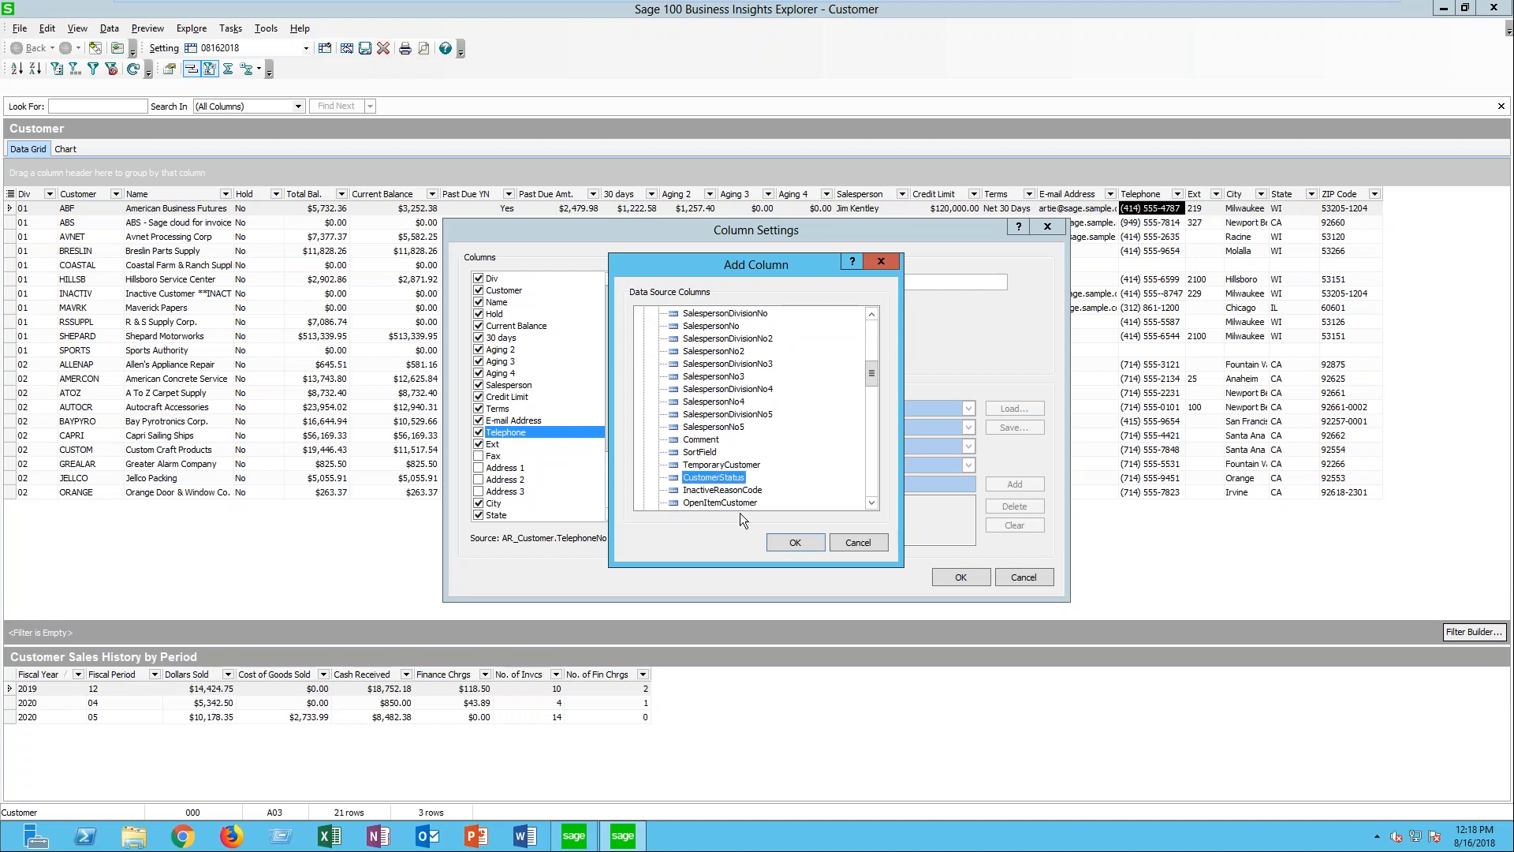
{"action": "left_click", "coordinate": [775, 540]}
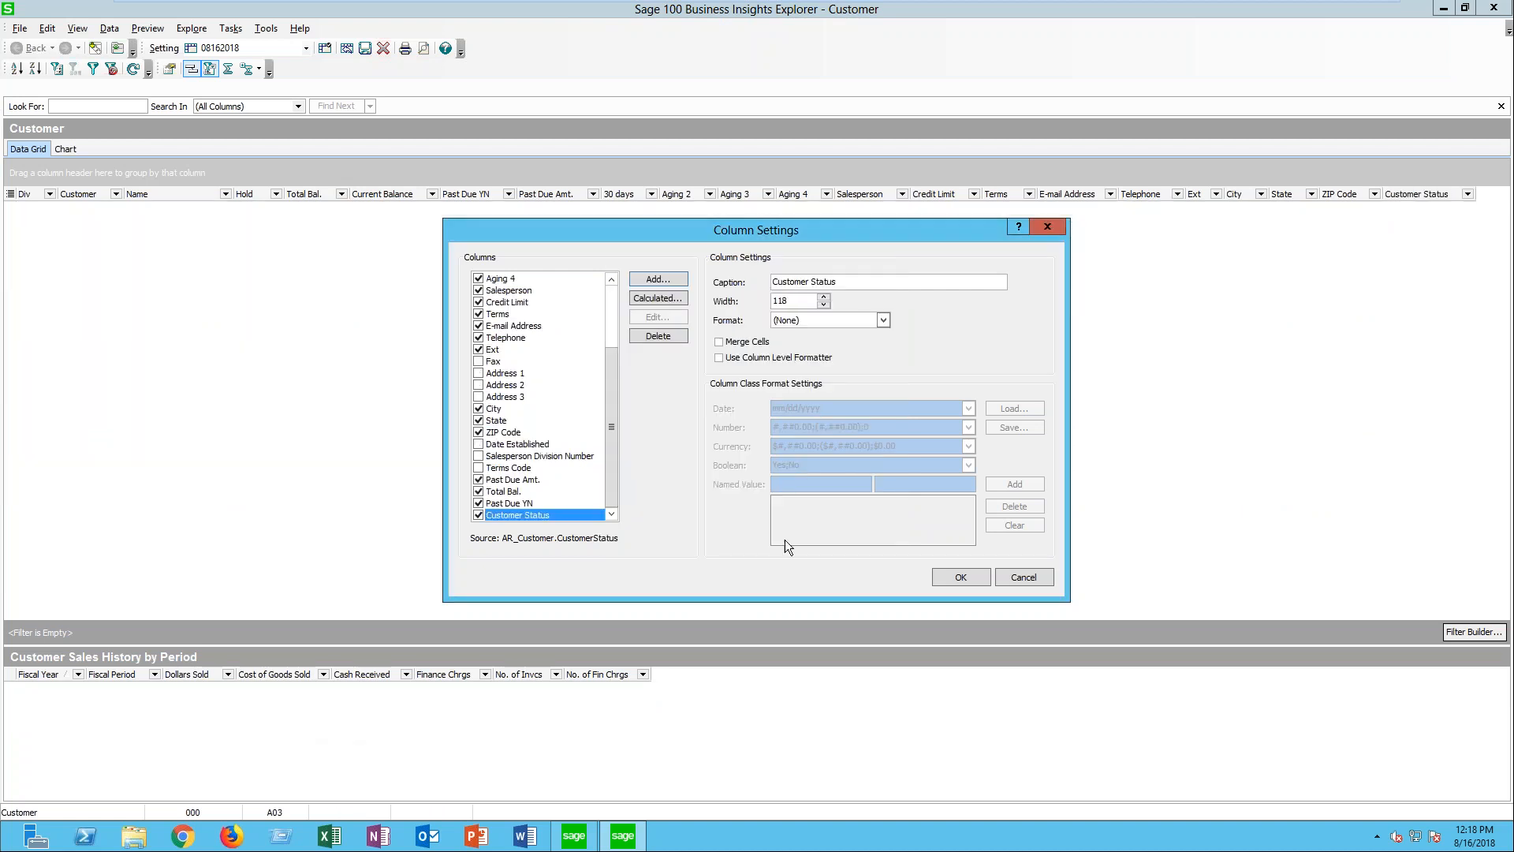
{"action": "left_click", "coordinate": [952, 575]}
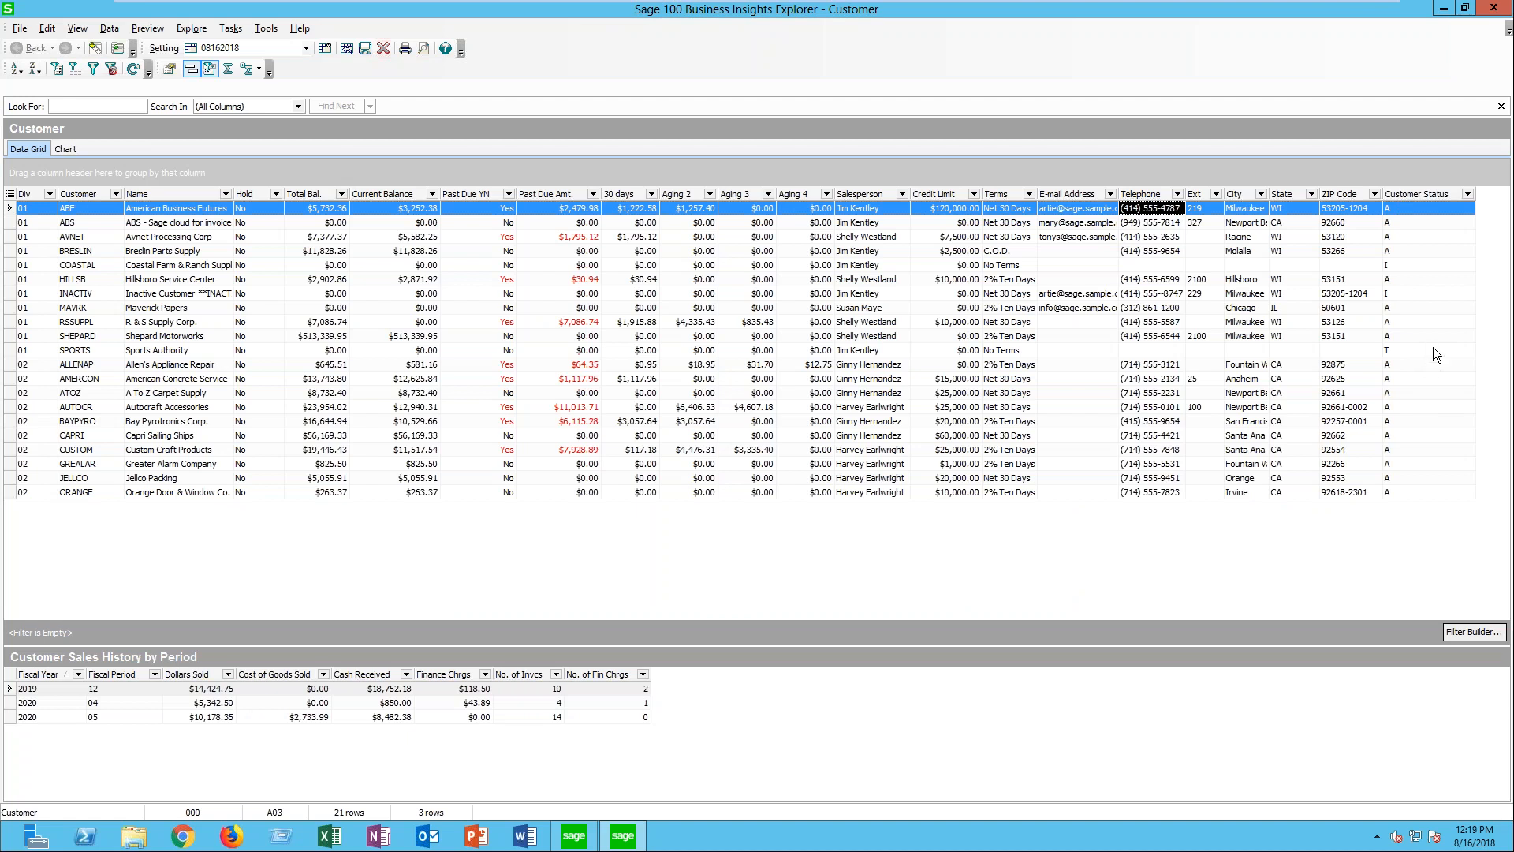
- Set the Customer Status column's format to NamedValue and enable its column-level formatter
{"action": "right_click", "coordinate": [1435, 196]}
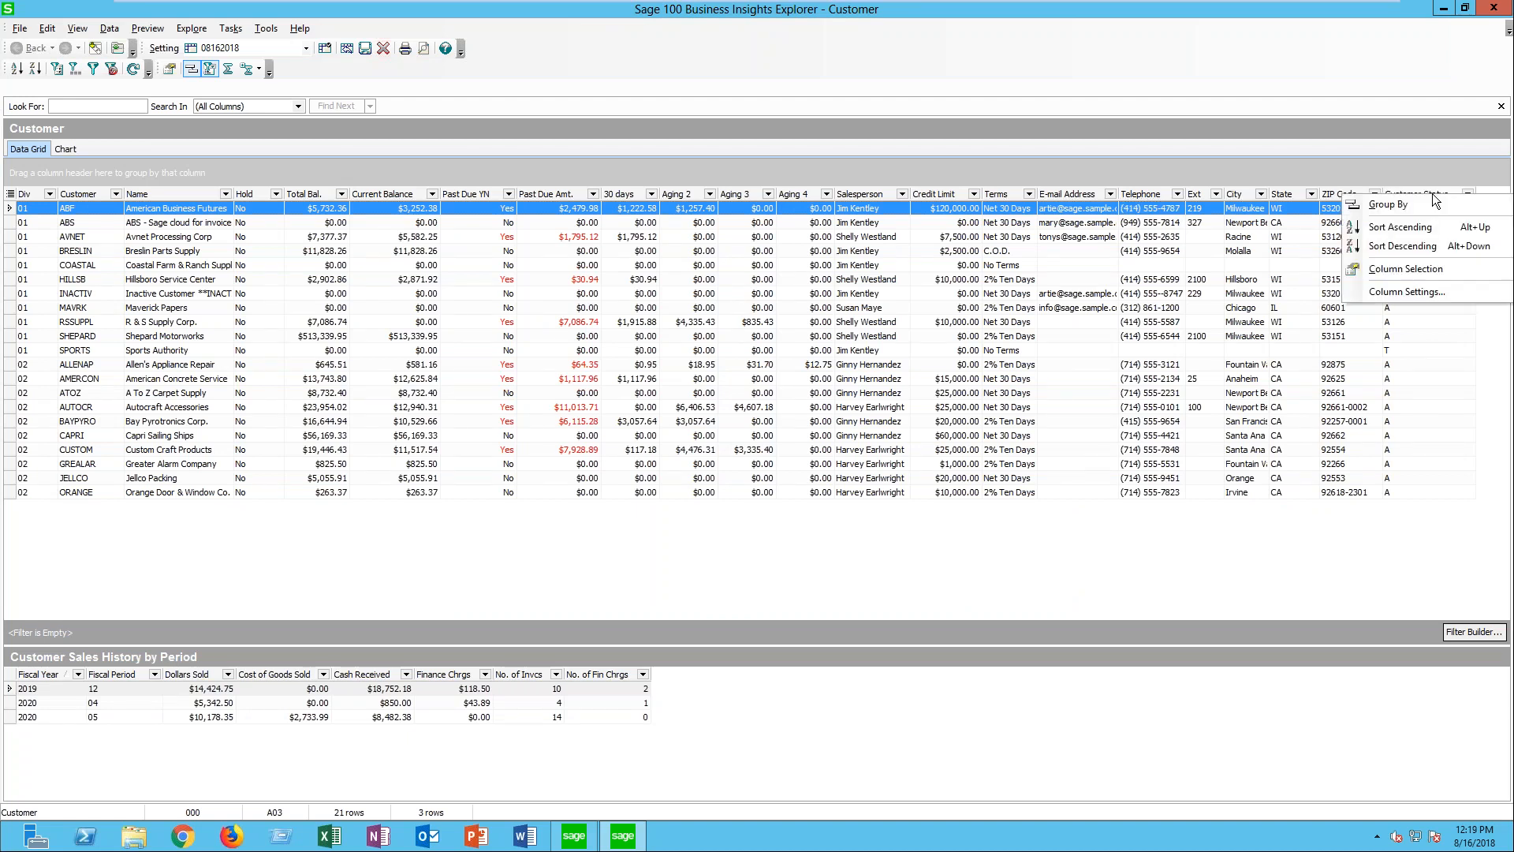
{"action": "left_click", "coordinate": [1376, 290]}
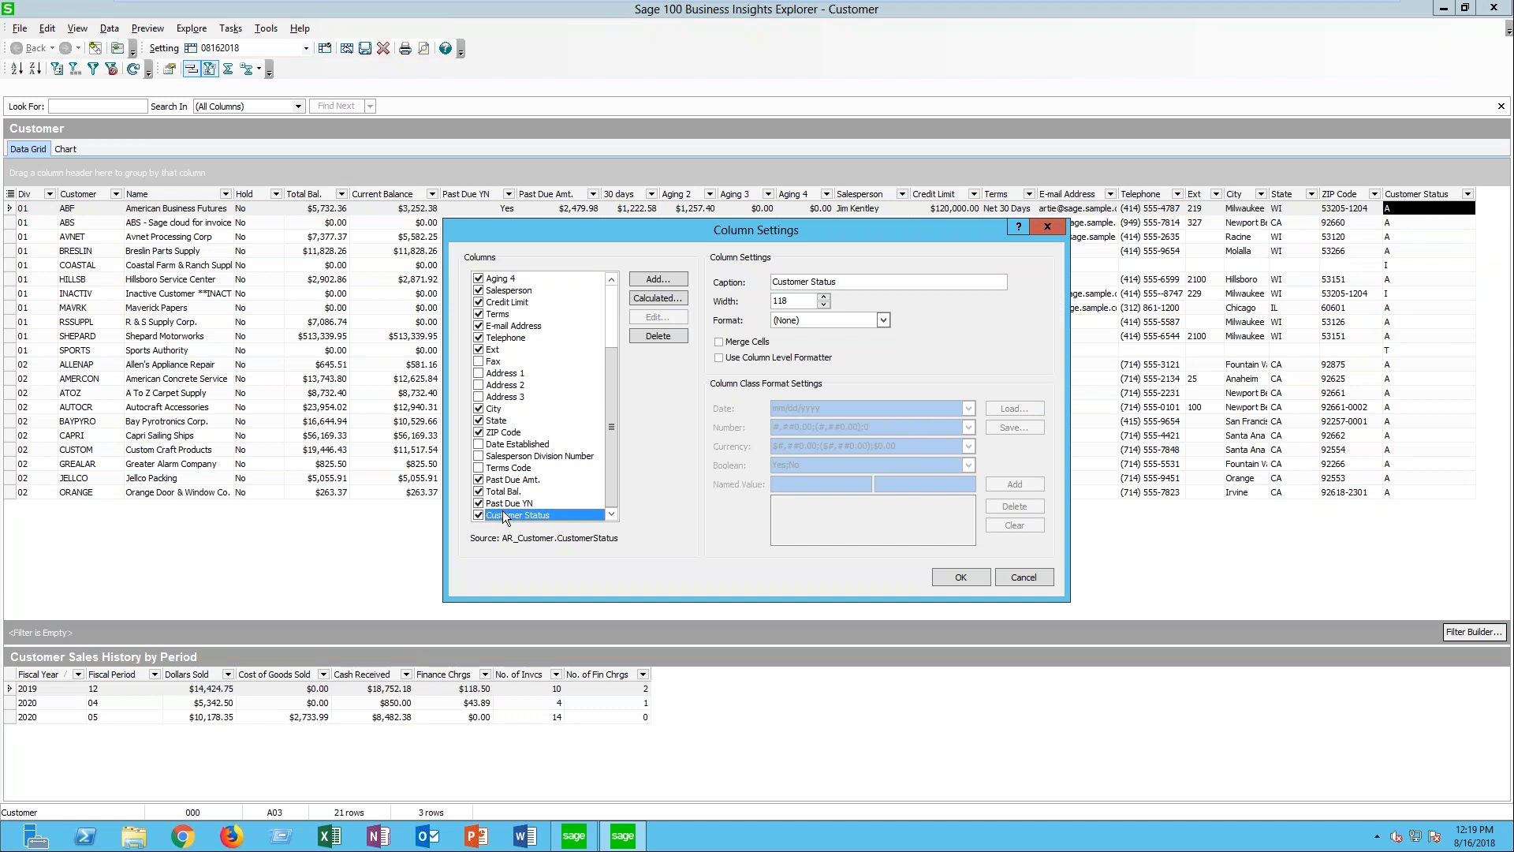
{"action": "left_click", "coordinate": [836, 324]}
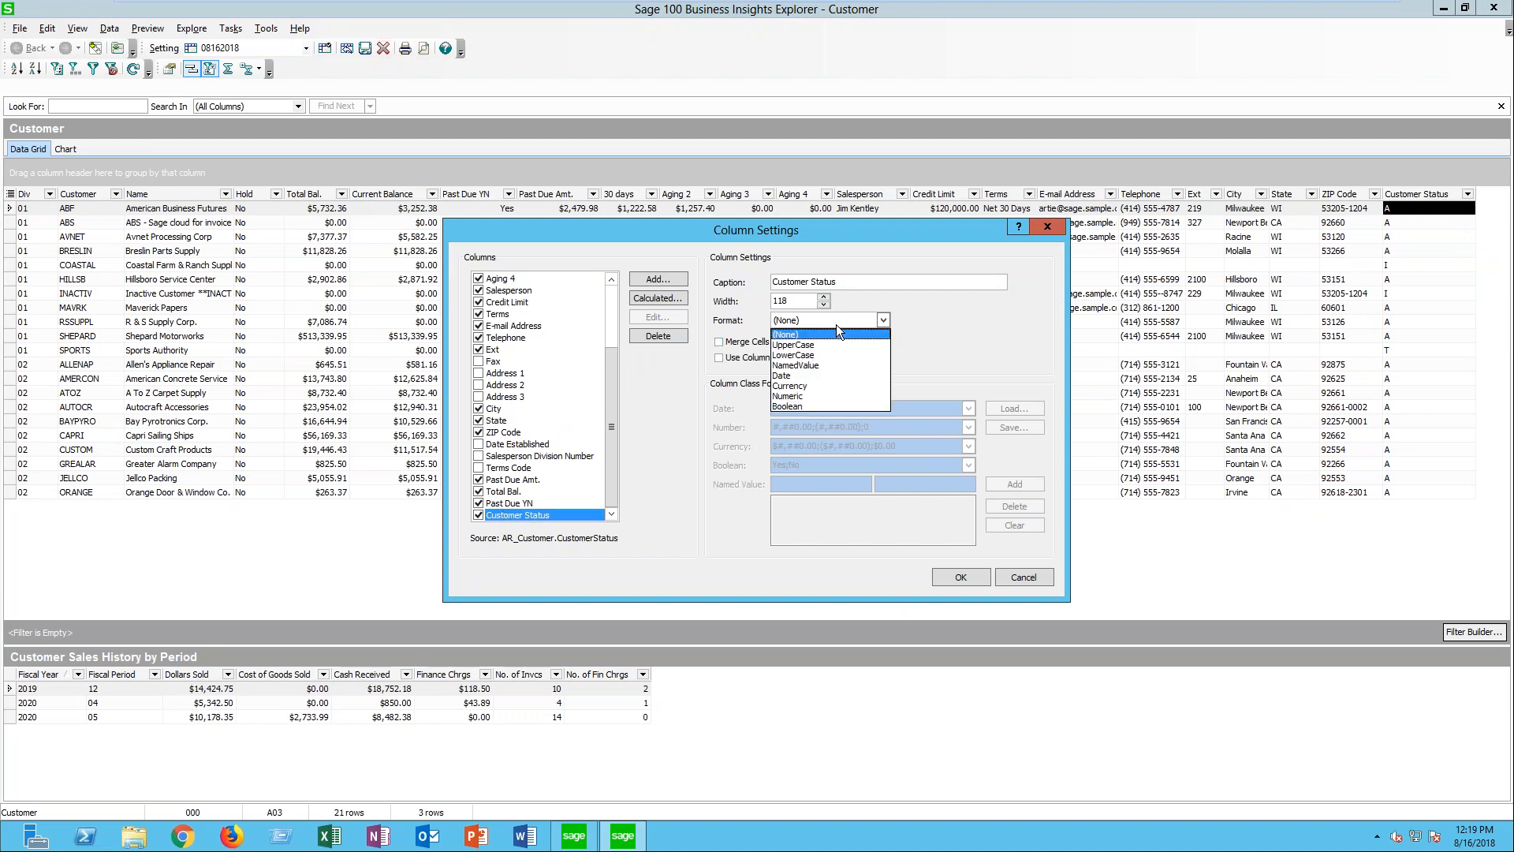
{"action": "left_click", "coordinate": [802, 366]}
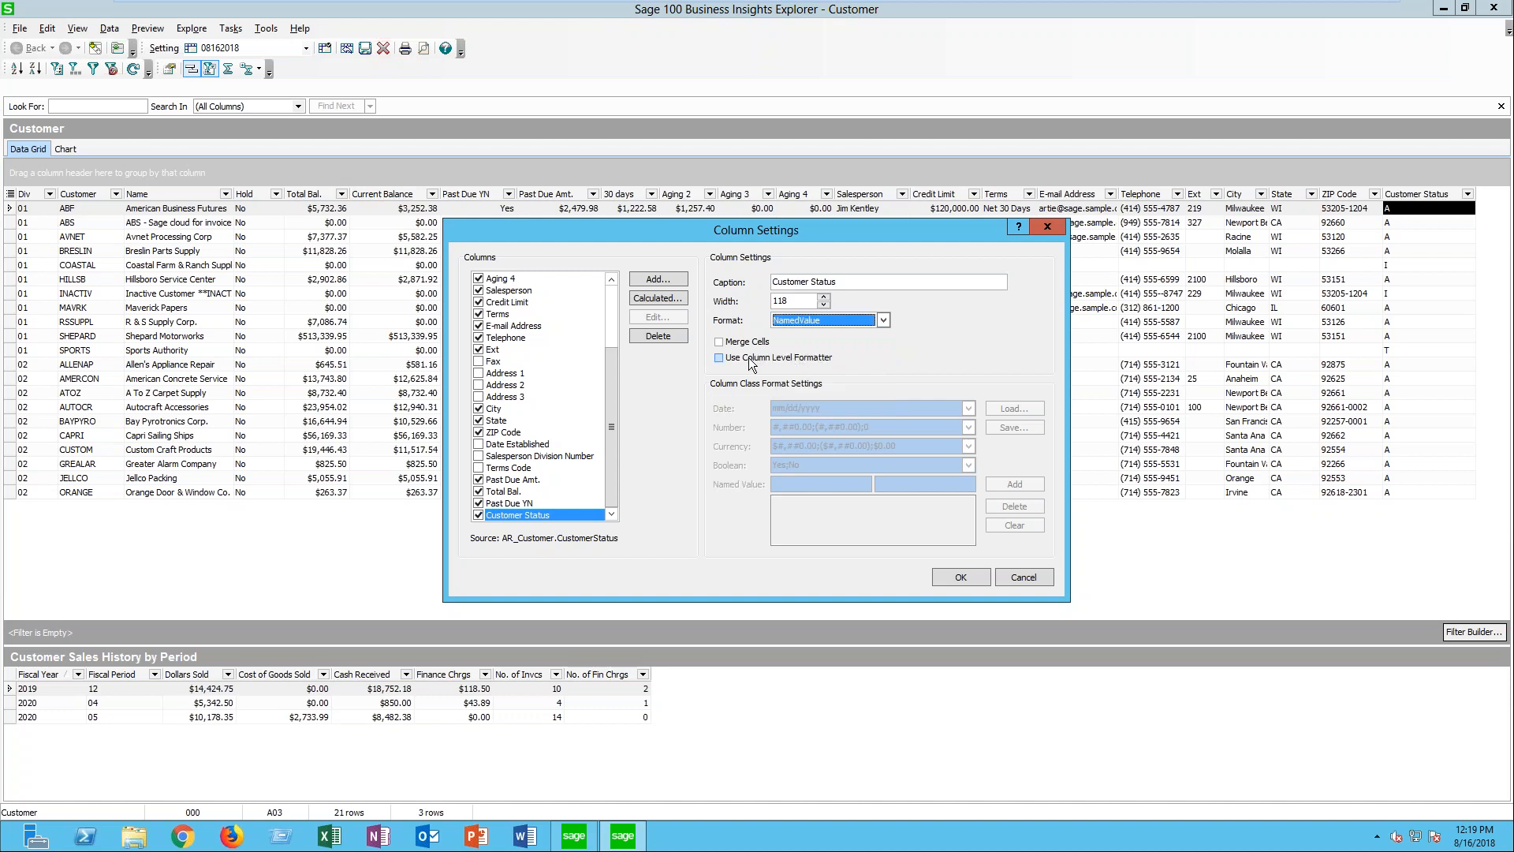
{"action": "left_click", "coordinate": [720, 359]}
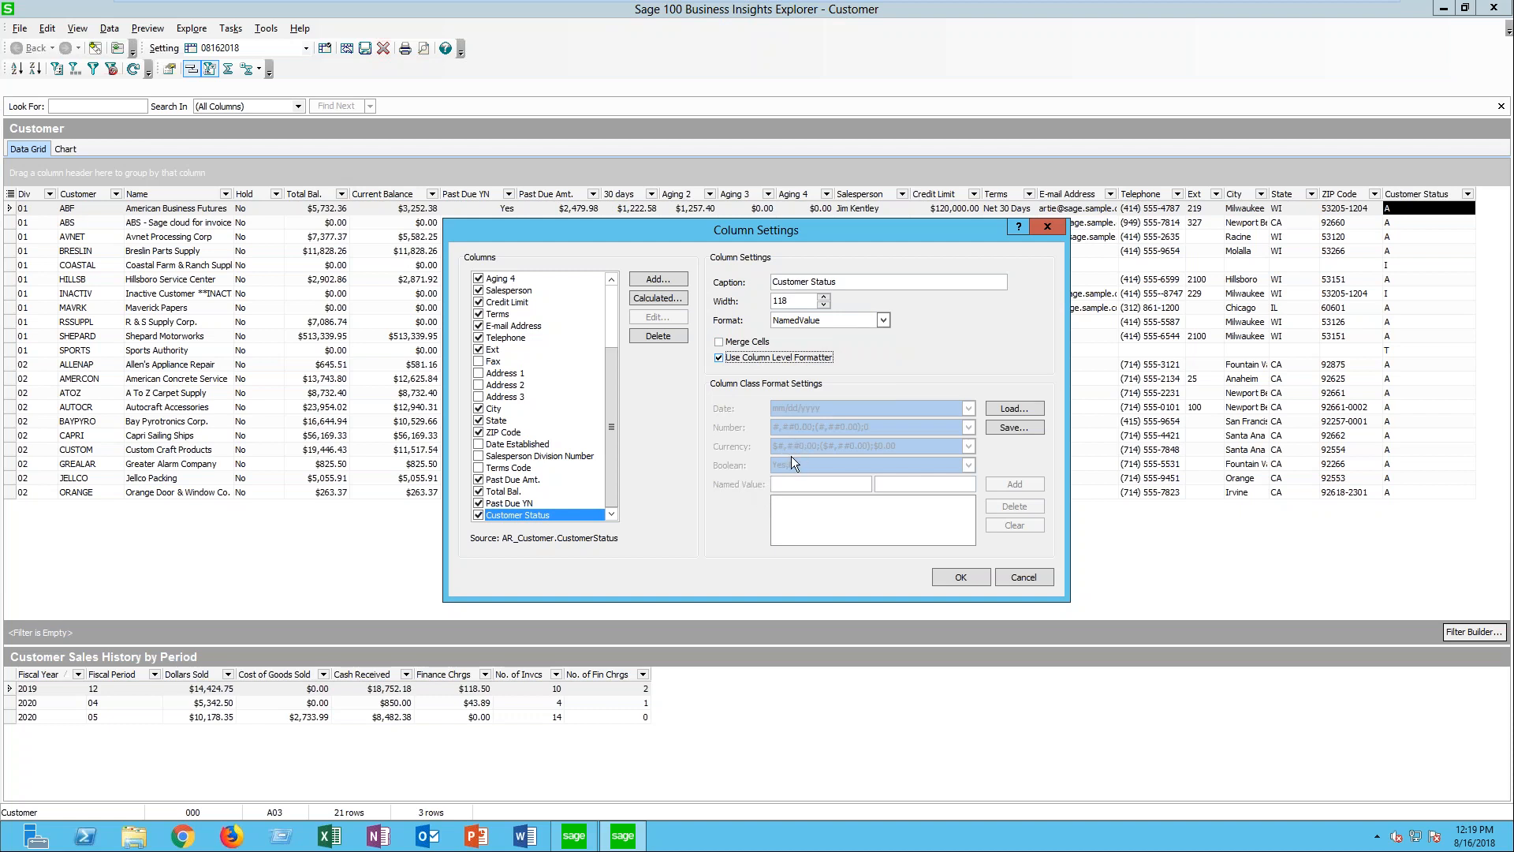
- Add the named values I=Inactive and A=Active to the Customer Status column's format
{"action": "left_click", "coordinate": [796, 487]}
{"action": "type", "text": "I"}
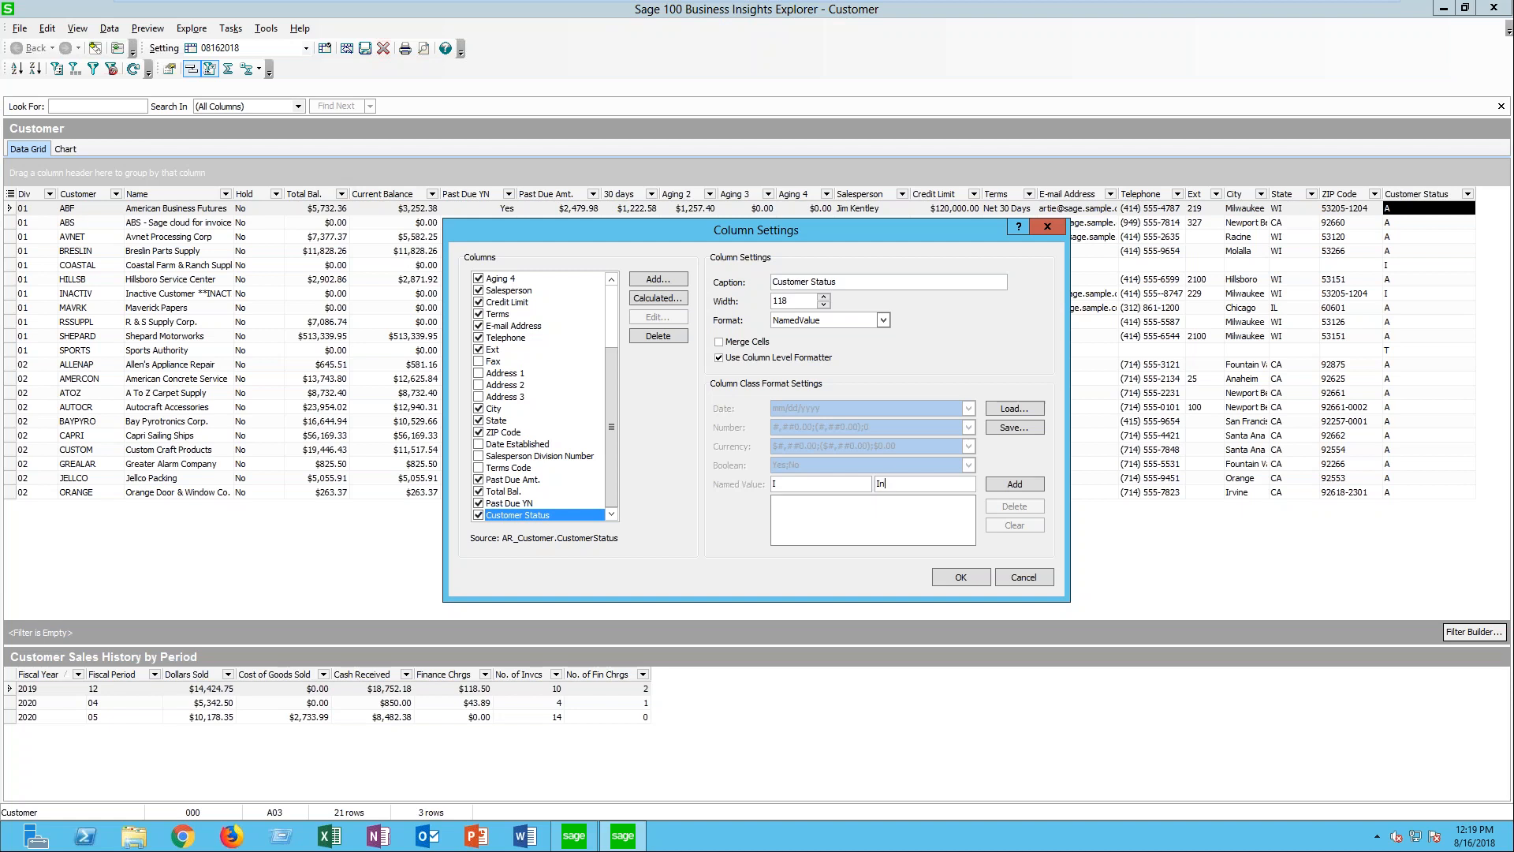
{"action": "type", "text": "nactive"}
{"action": "left_click", "coordinate": [1017, 481]}
{"action": "type", "text": "A"}
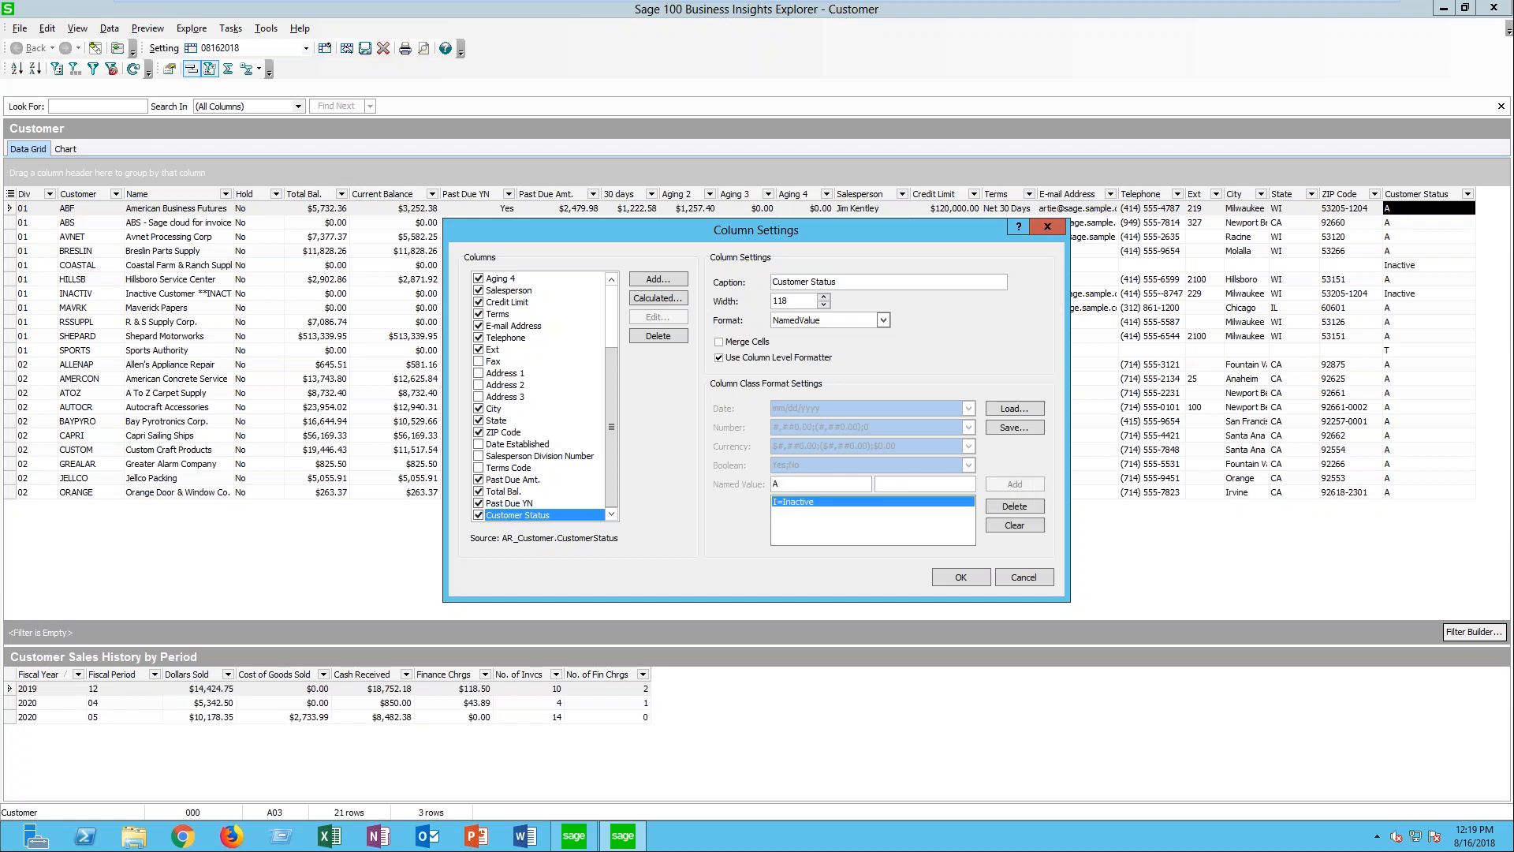
{"action": "left_click", "coordinate": [924, 483]}
{"action": "type", "text": "Active"}
{"action": "left_click", "coordinate": [1014, 484]}
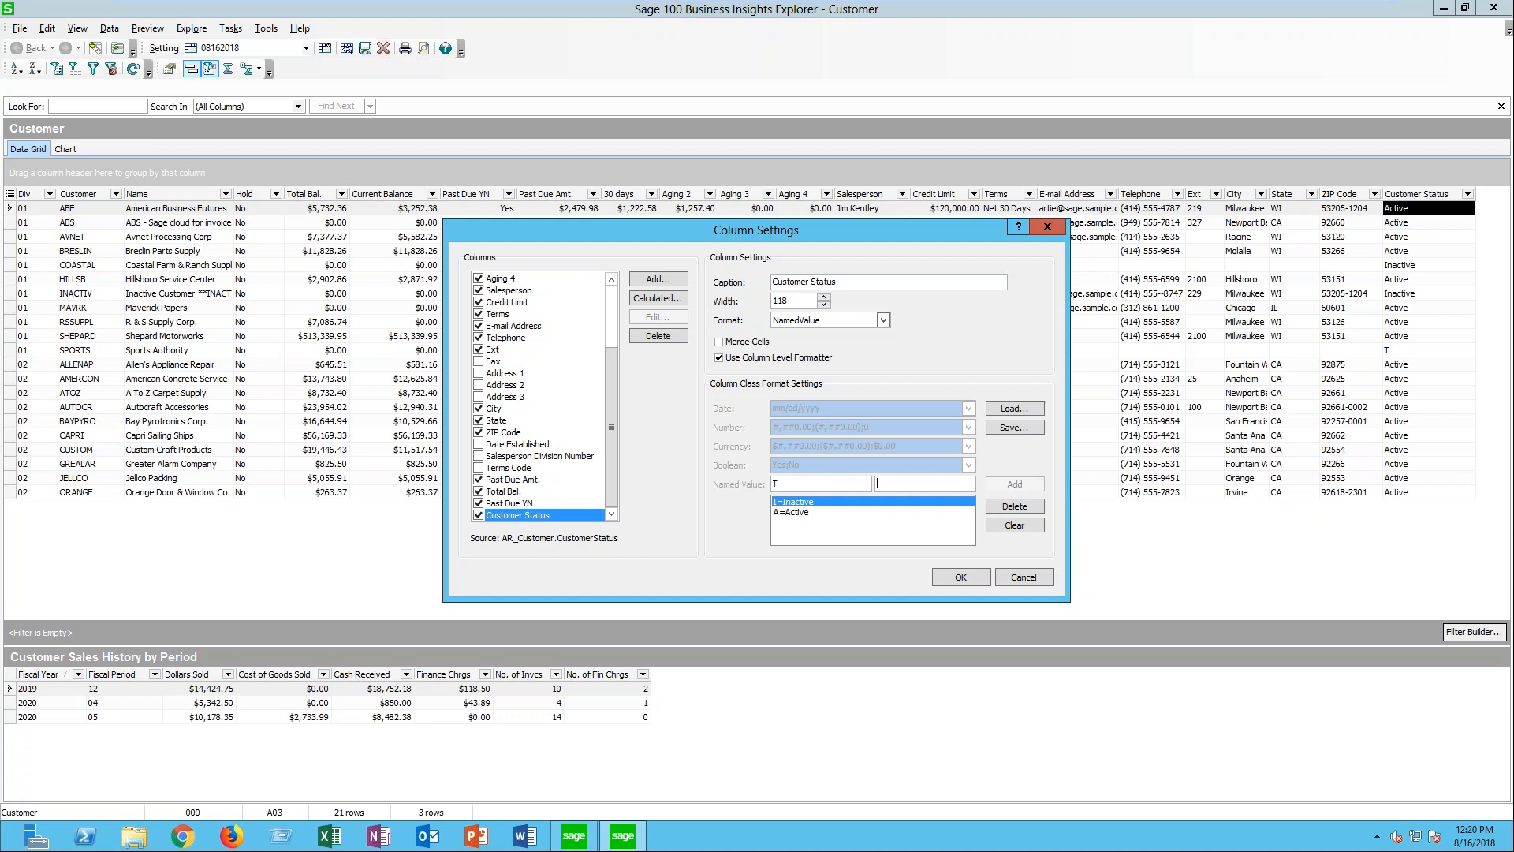
- Add the named value T=Tempoary to the Customer Status column and accept the column settings
{"action": "key", "text": "Tab"}
{"action": "type", "text": "Tepoary"}
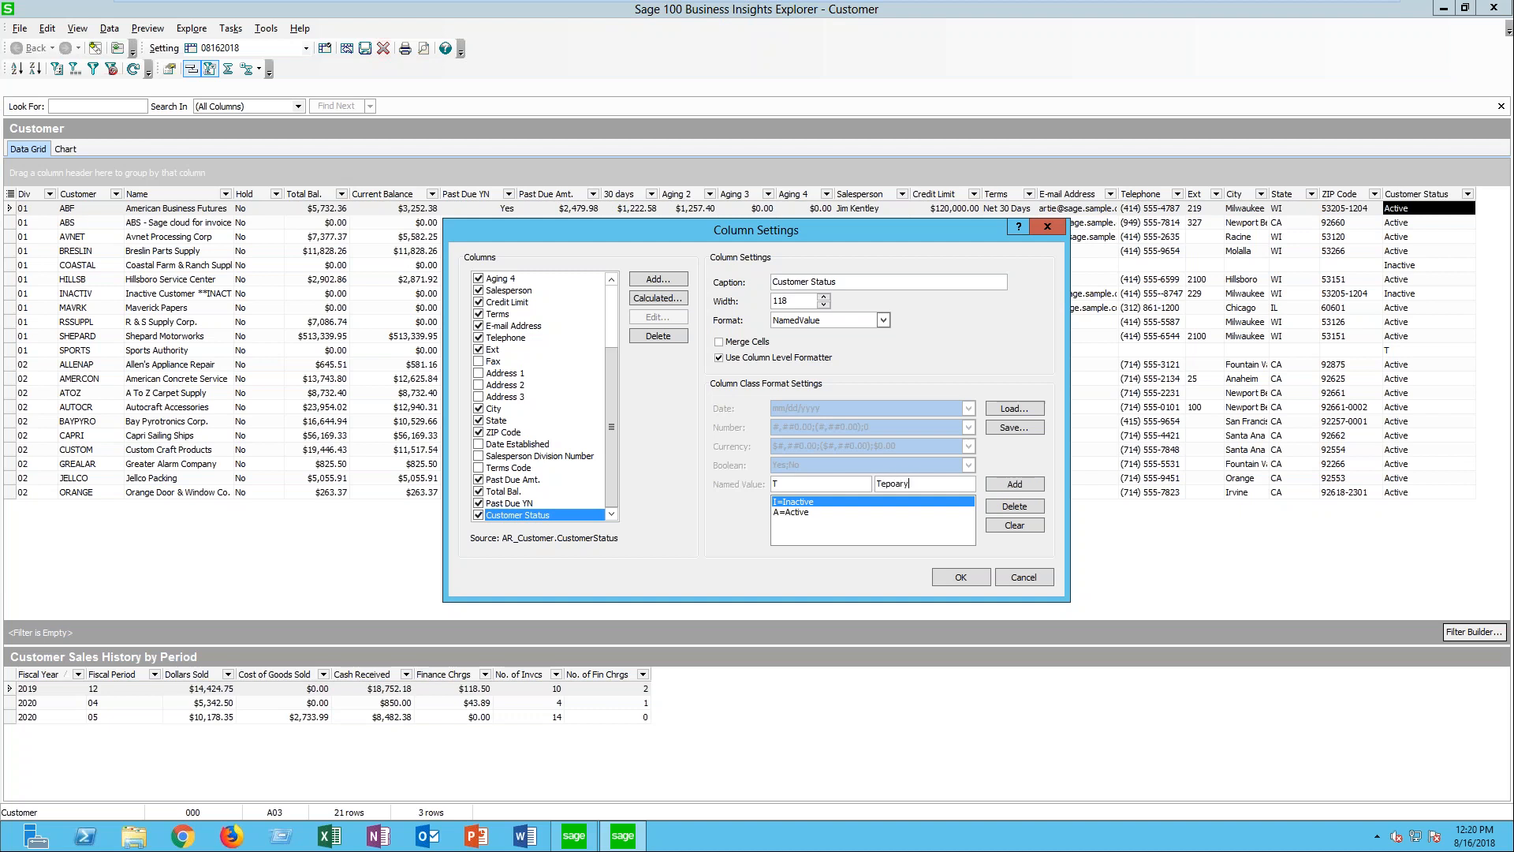
{"action": "key", "text": "BackSpace"}
{"action": "key", "text": "BackSpace"}
{"action": "key", "text": "BackSpace"}
{"action": "key", "text": "BackSpace"}
{"action": "key", "text": "BackSpace"}
{"action": "type", "text": "mpoary"}
{"action": "left_click", "coordinate": [1014, 483]}
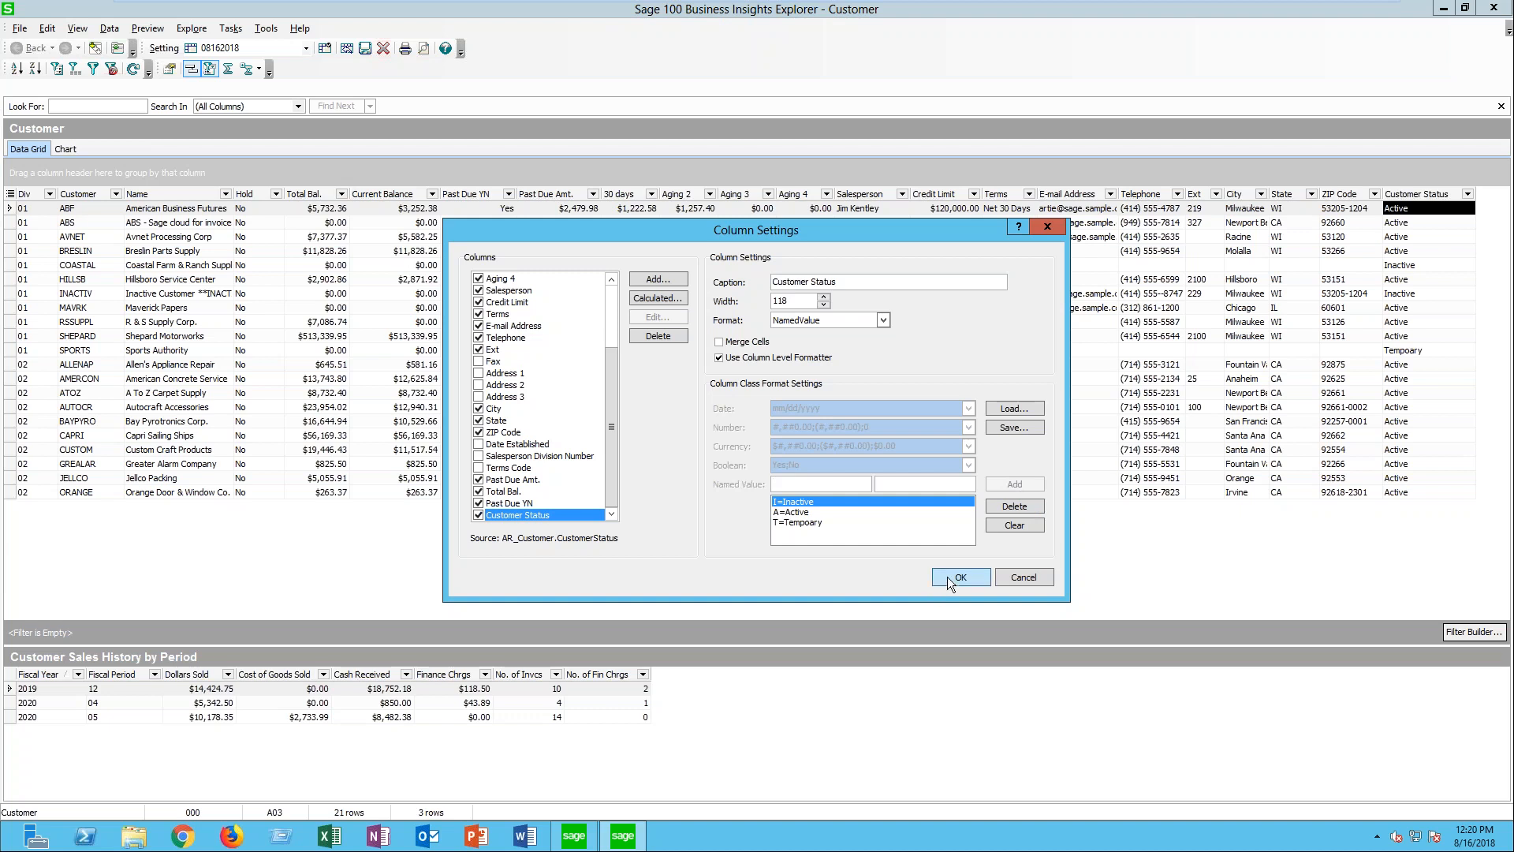
{"action": "left_click", "coordinate": [950, 576]}
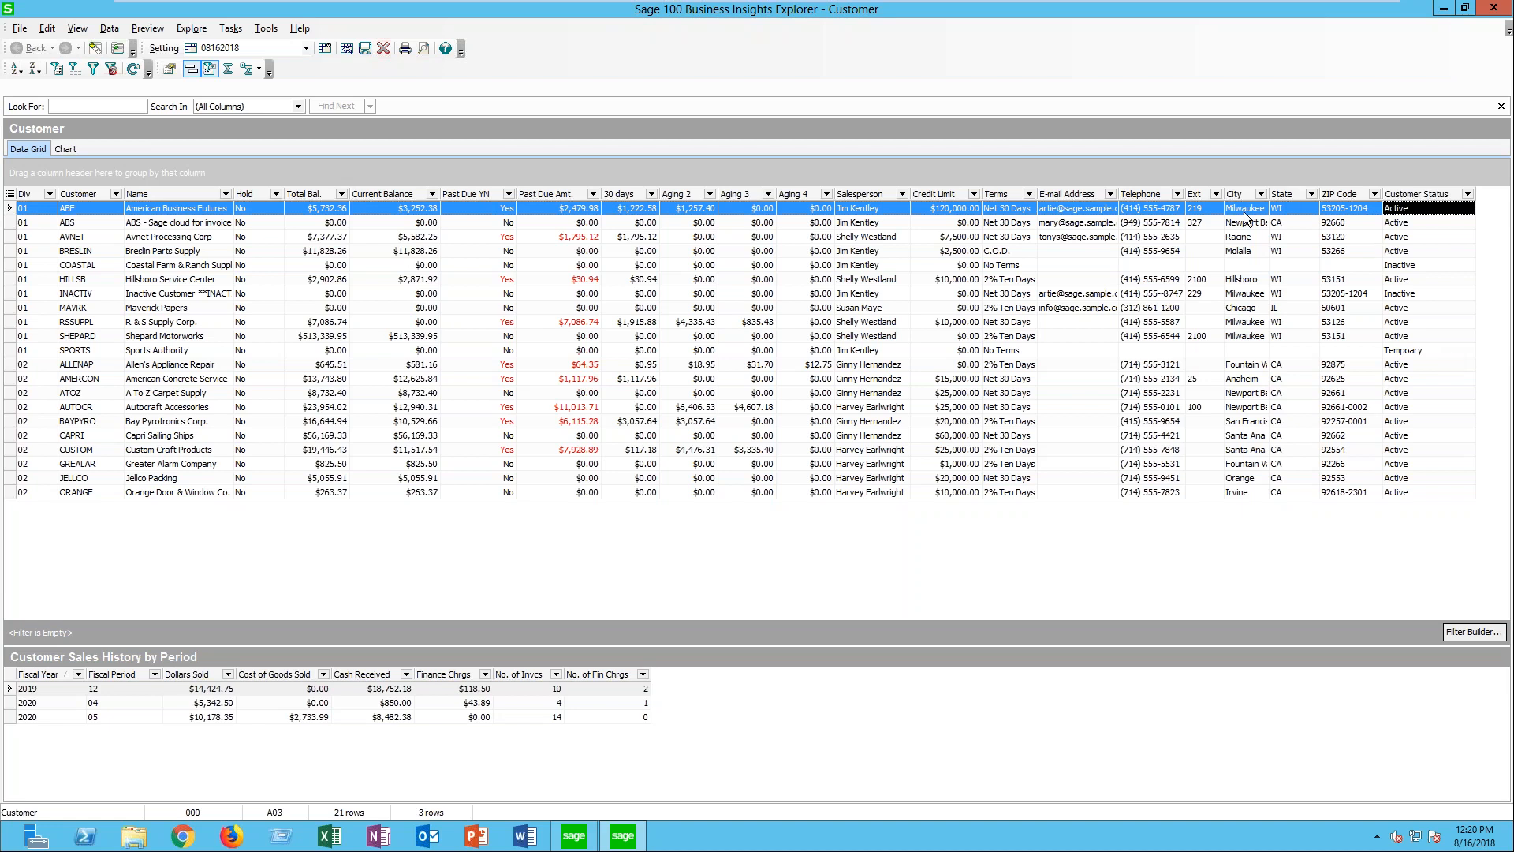
- Start a new calculated field named Cust Name Length from the Customer view's column settings
{"action": "right_click", "coordinate": [1148, 196]}
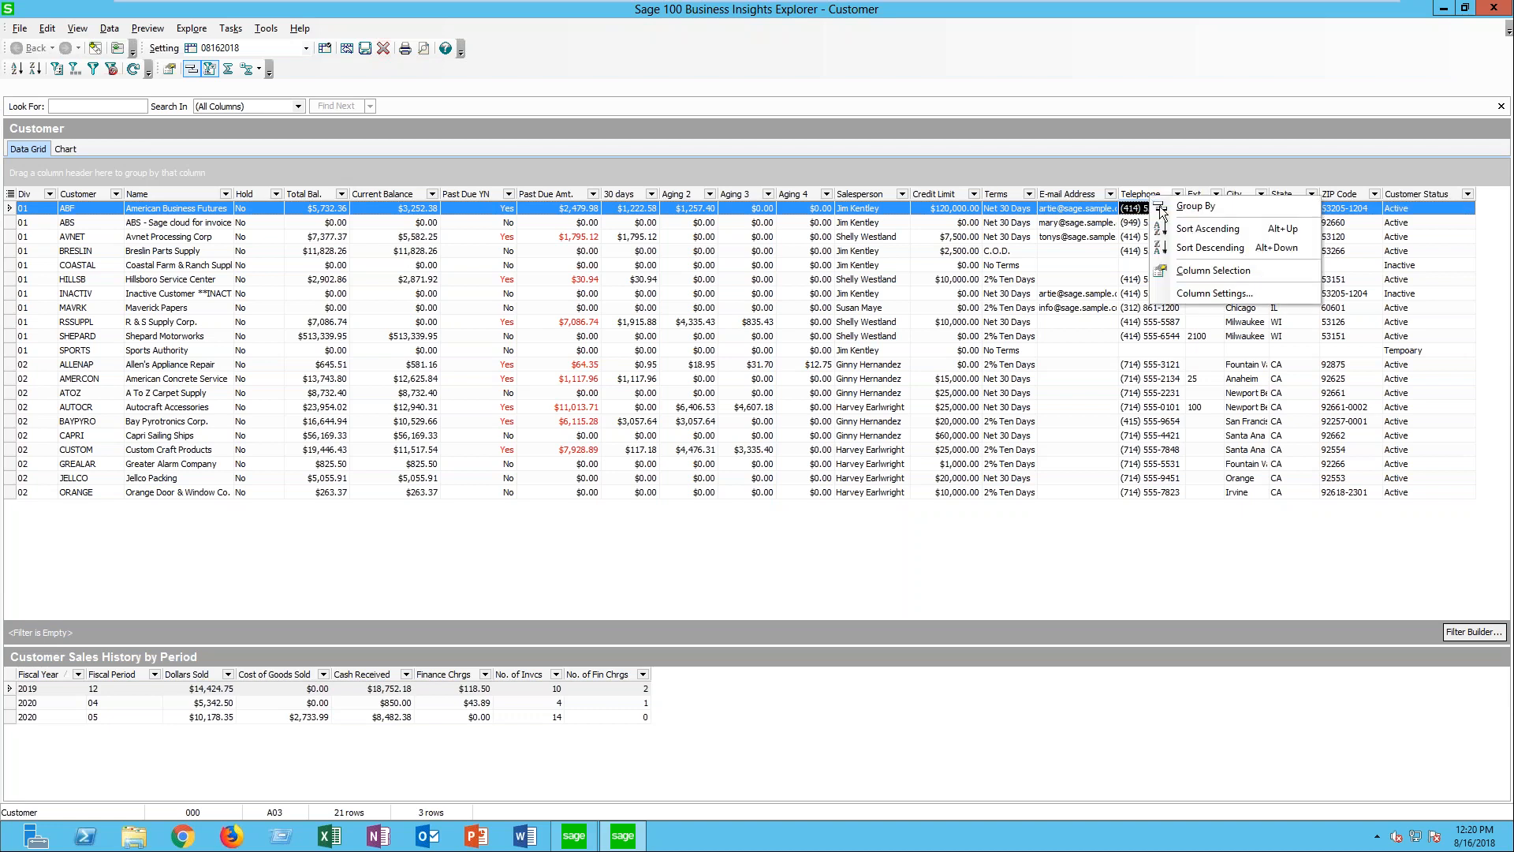
{"action": "left_click", "coordinate": [1214, 294]}
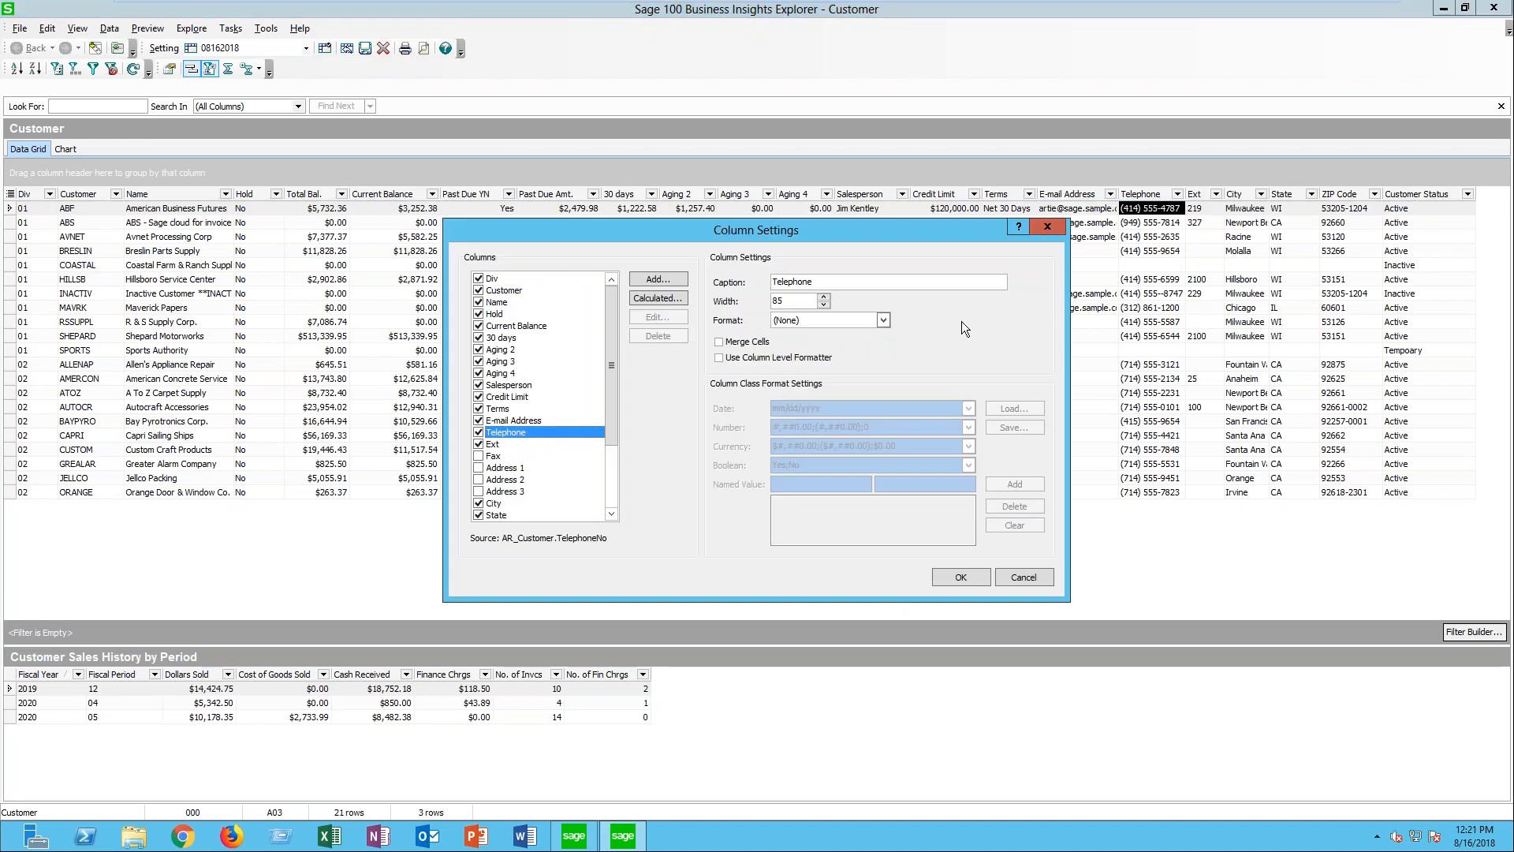
{"action": "double_click", "coordinate": [791, 282]}
{"action": "left_click", "coordinate": [663, 296]}
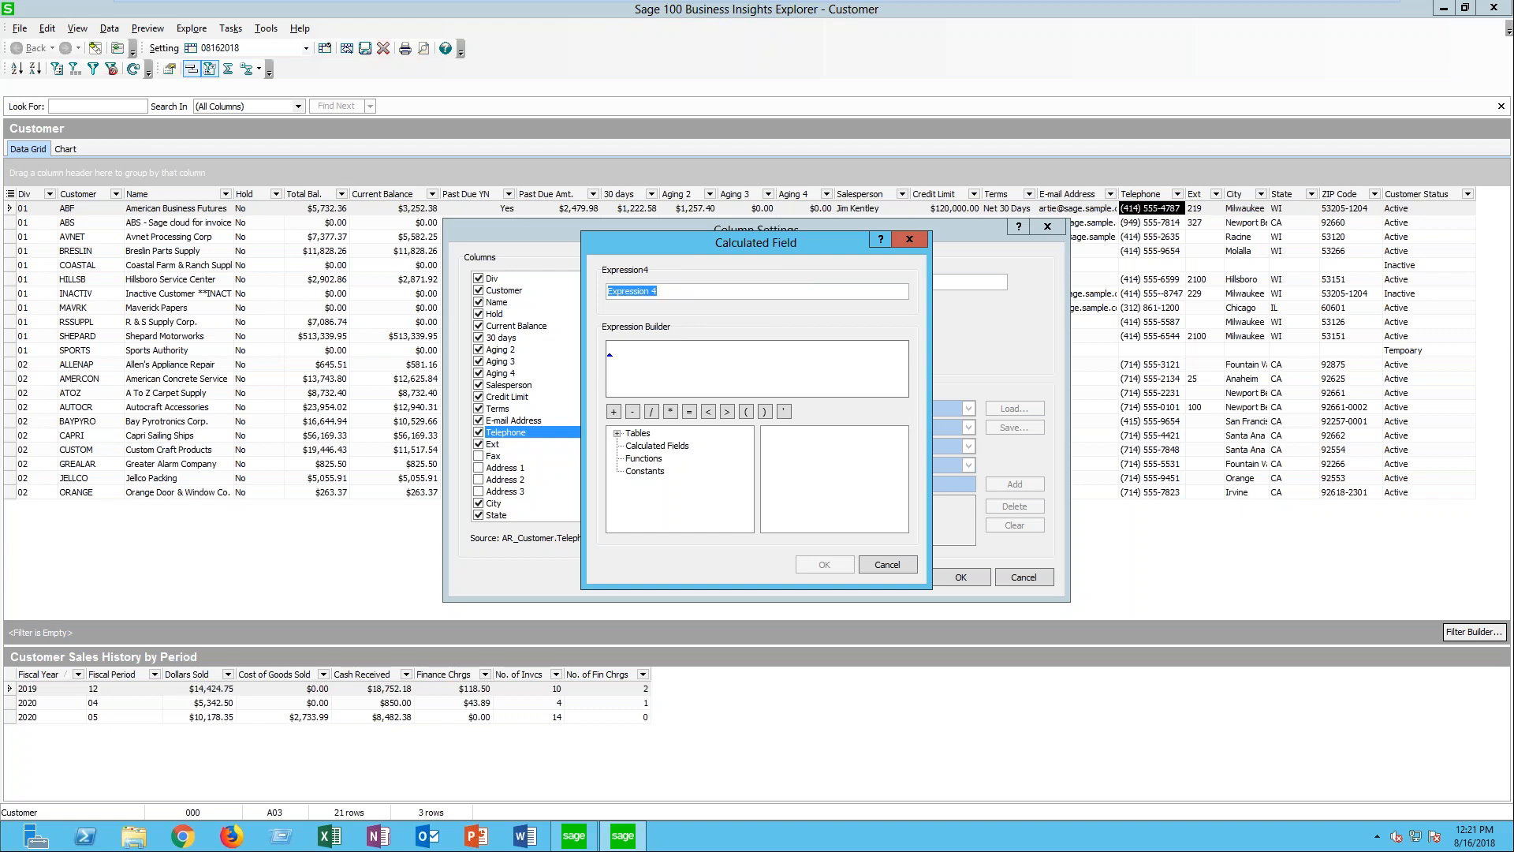
{"action": "type", "text": "Cust Name Length"}
{"action": "left_click", "coordinate": [661, 358]}
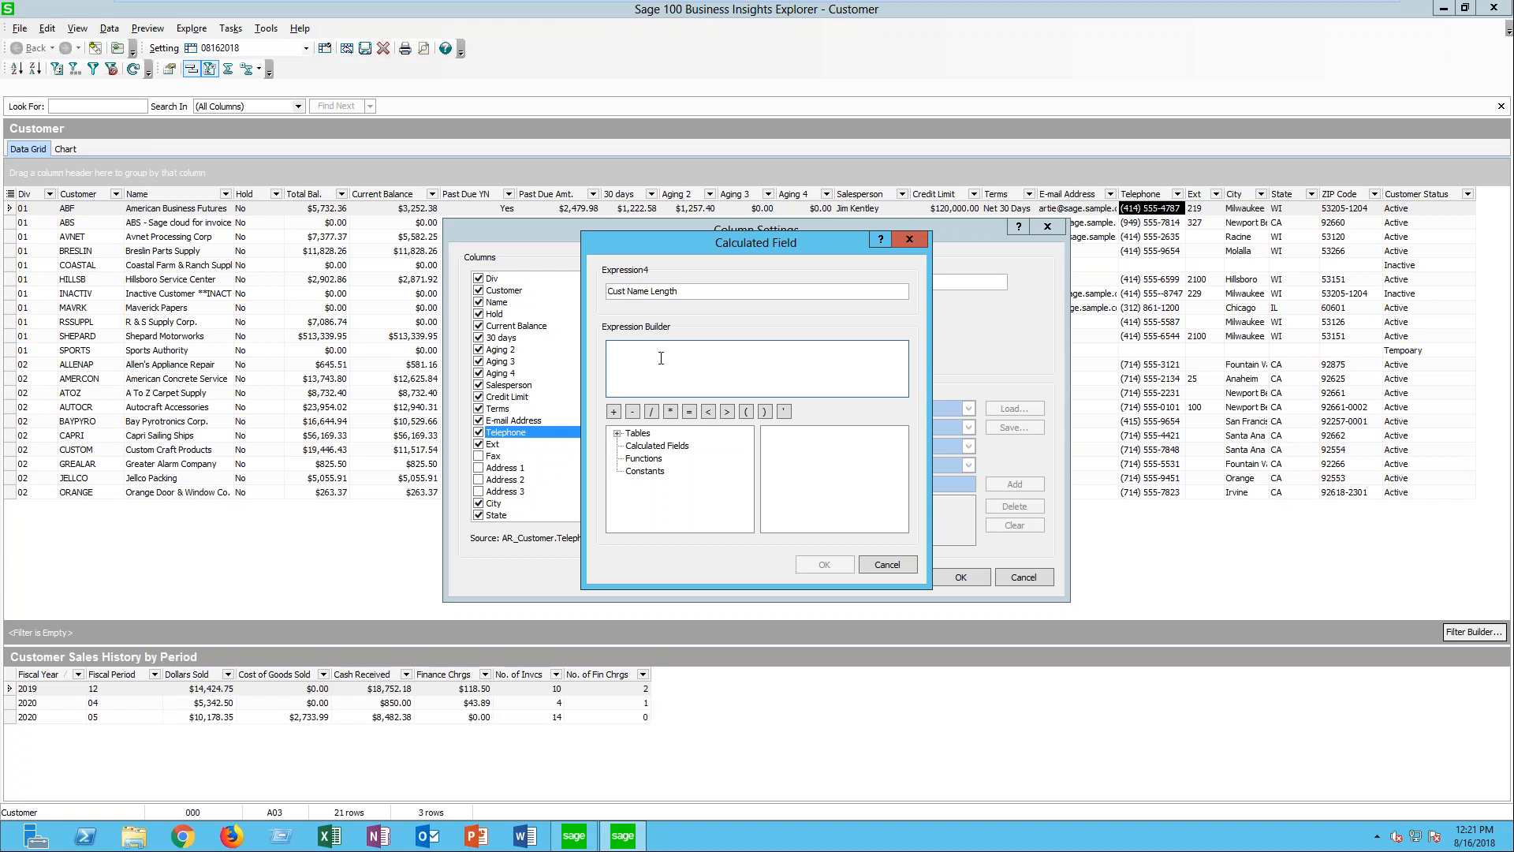
- Insert the CHAR_LENGTH function into the Cust Name Length expression
{"action": "left_click", "coordinate": [656, 459]}
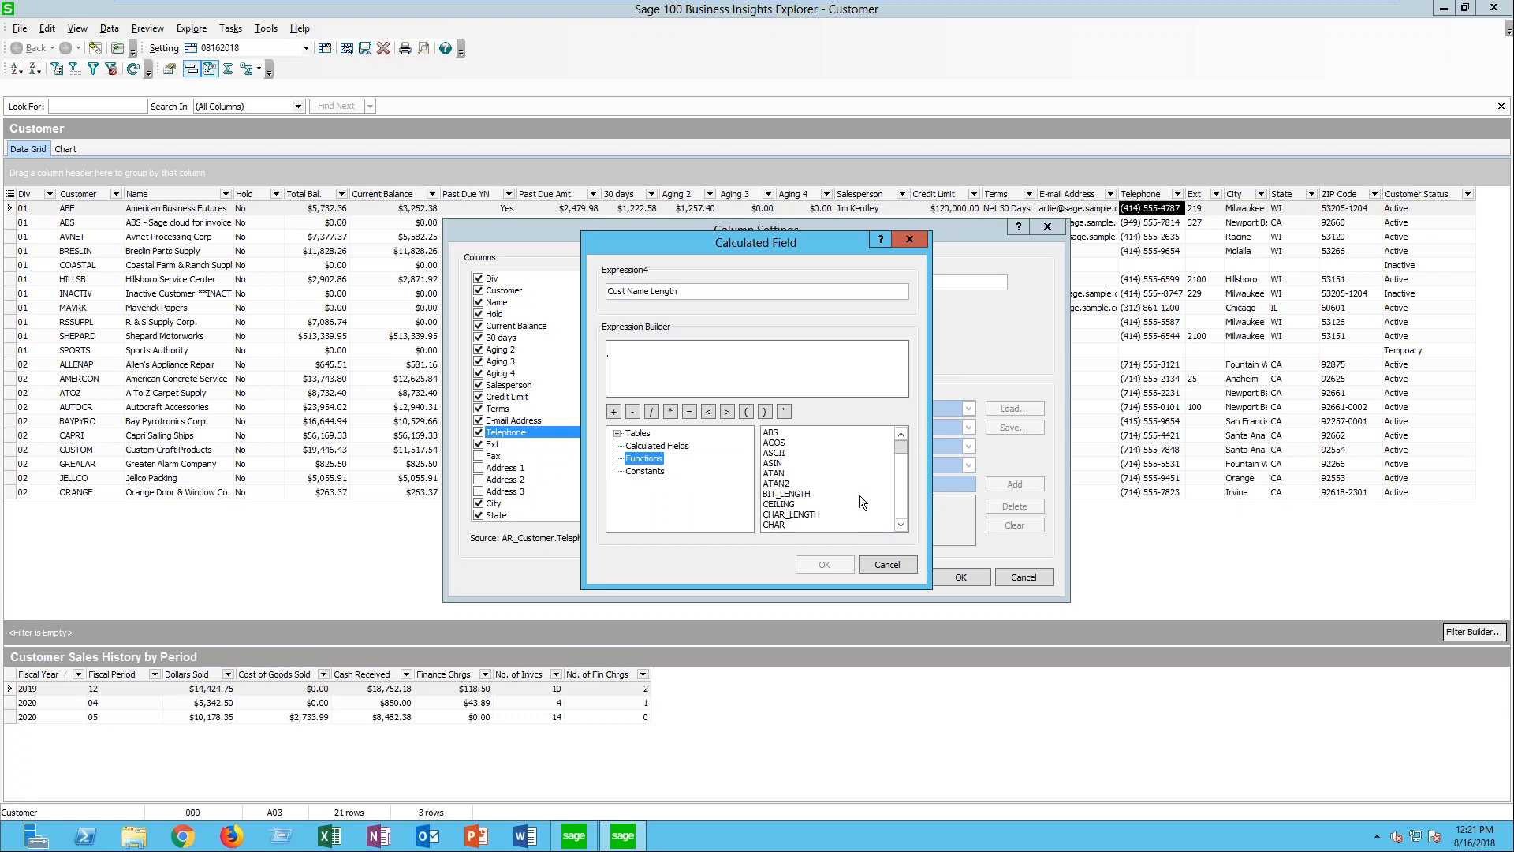
{"action": "left_click", "coordinate": [903, 523]}
{"action": "left_click", "coordinate": [904, 524]}
{"action": "left_click", "coordinate": [904, 524]}
{"action": "left_click", "coordinate": [904, 524]}
{"action": "left_click", "coordinate": [903, 523]}
{"action": "left_click", "coordinate": [904, 523]}
{"action": "left_click", "coordinate": [904, 524]}
{"action": "left_click", "coordinate": [904, 524]}
{"action": "left_click", "coordinate": [903, 523]}
{"action": "left_click", "coordinate": [903, 524]}
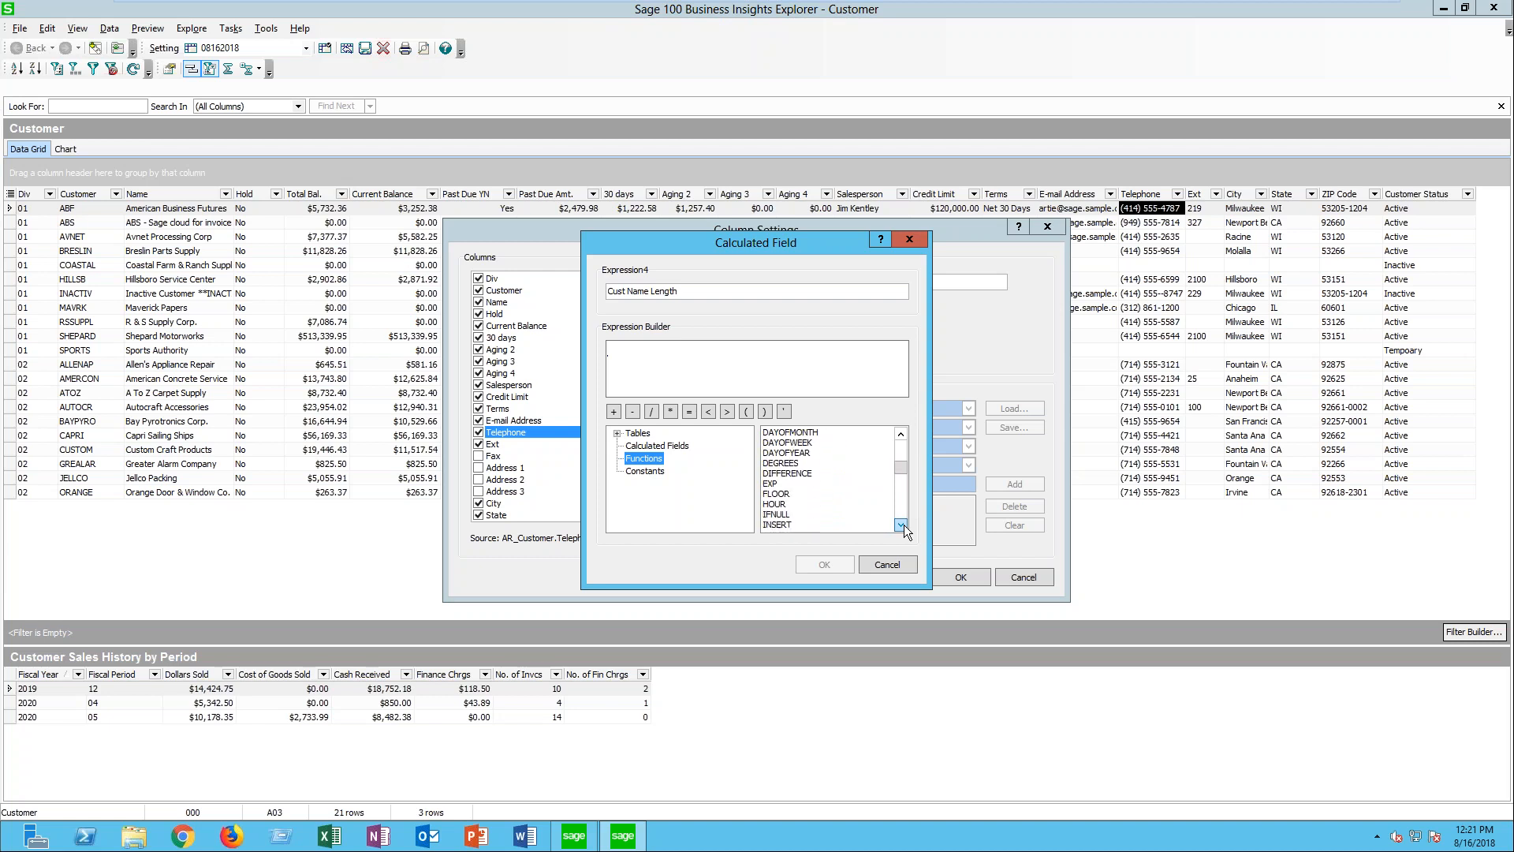
{"action": "scroll", "coordinate": [897, 462], "scroll_direction": "up", "scroll_amount": 3}
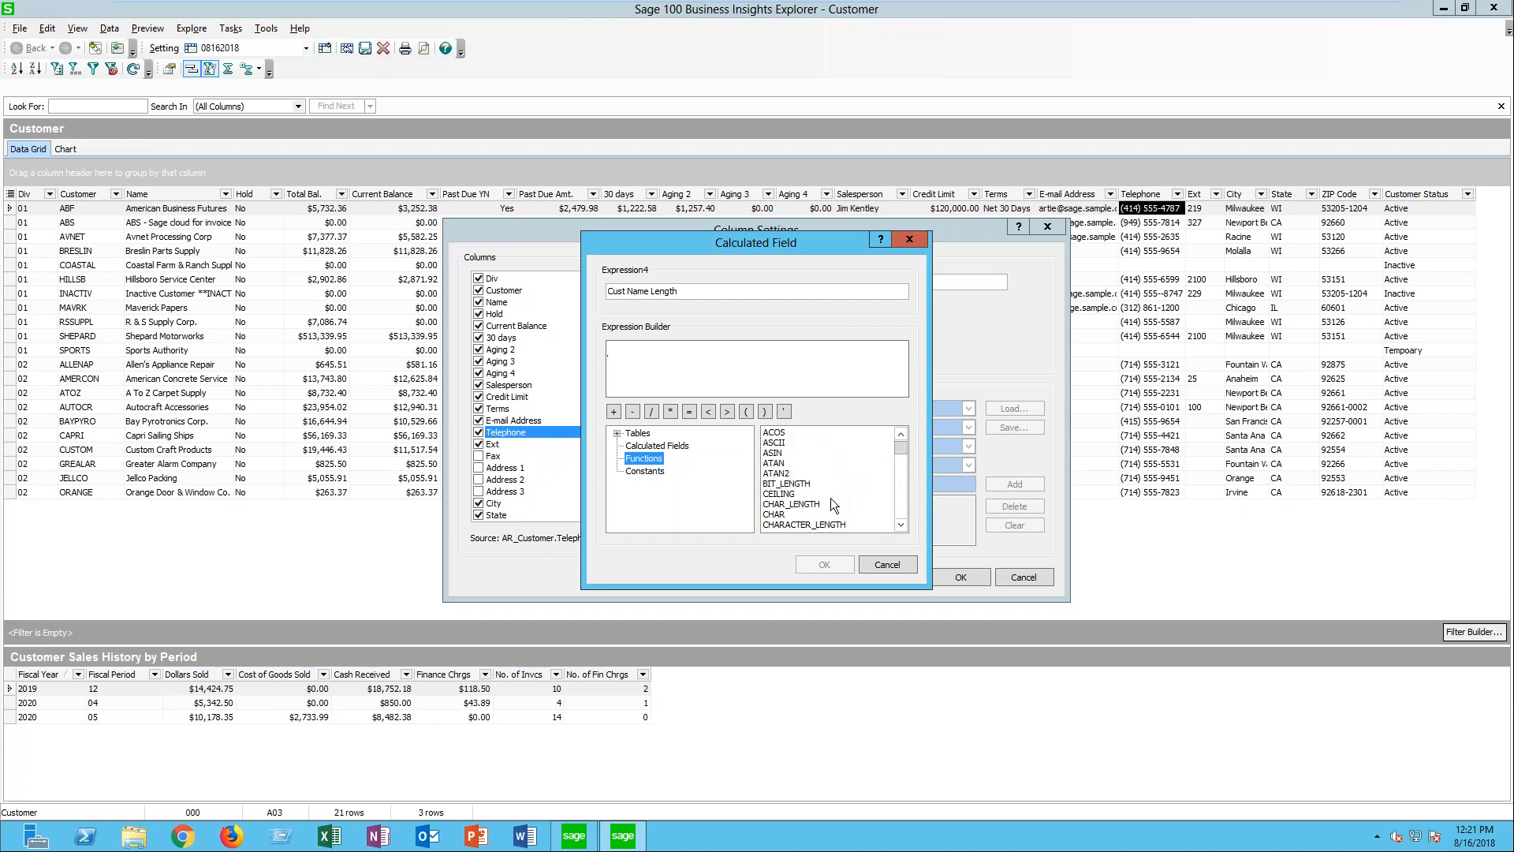
{"action": "left_click", "coordinate": [805, 503]}
{"action": "double_click", "coordinate": [804, 503]}
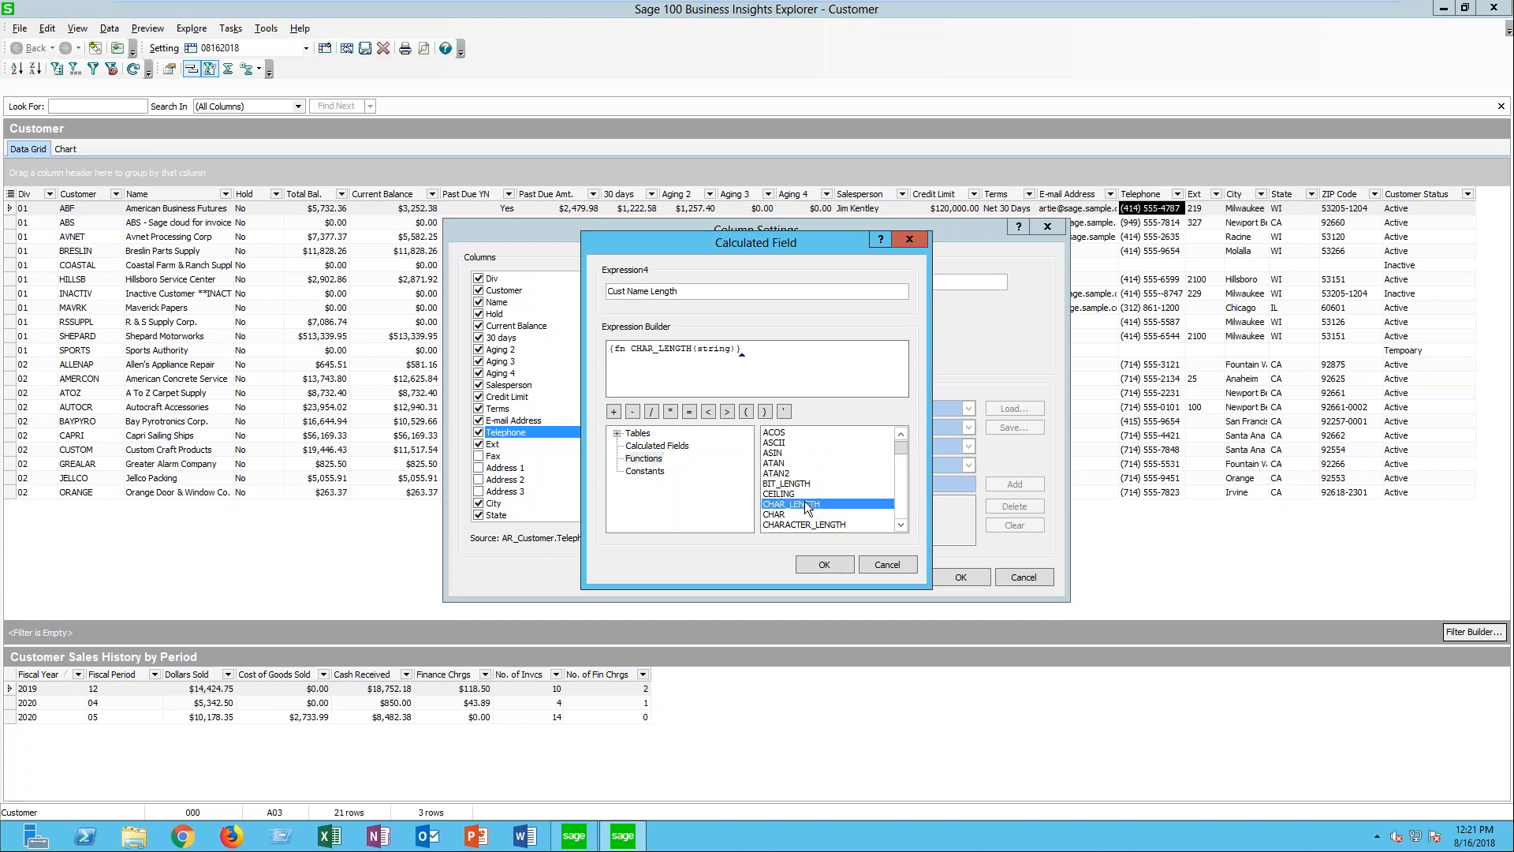
- Replace the string placeholder inside CHAR_LENGTH with AR_Customer's CustomerName field
{"action": "left_click", "coordinate": [731, 354]}
{"action": "left_click_drag", "start_coordinate": [731, 354], "coordinate": [699, 355]}
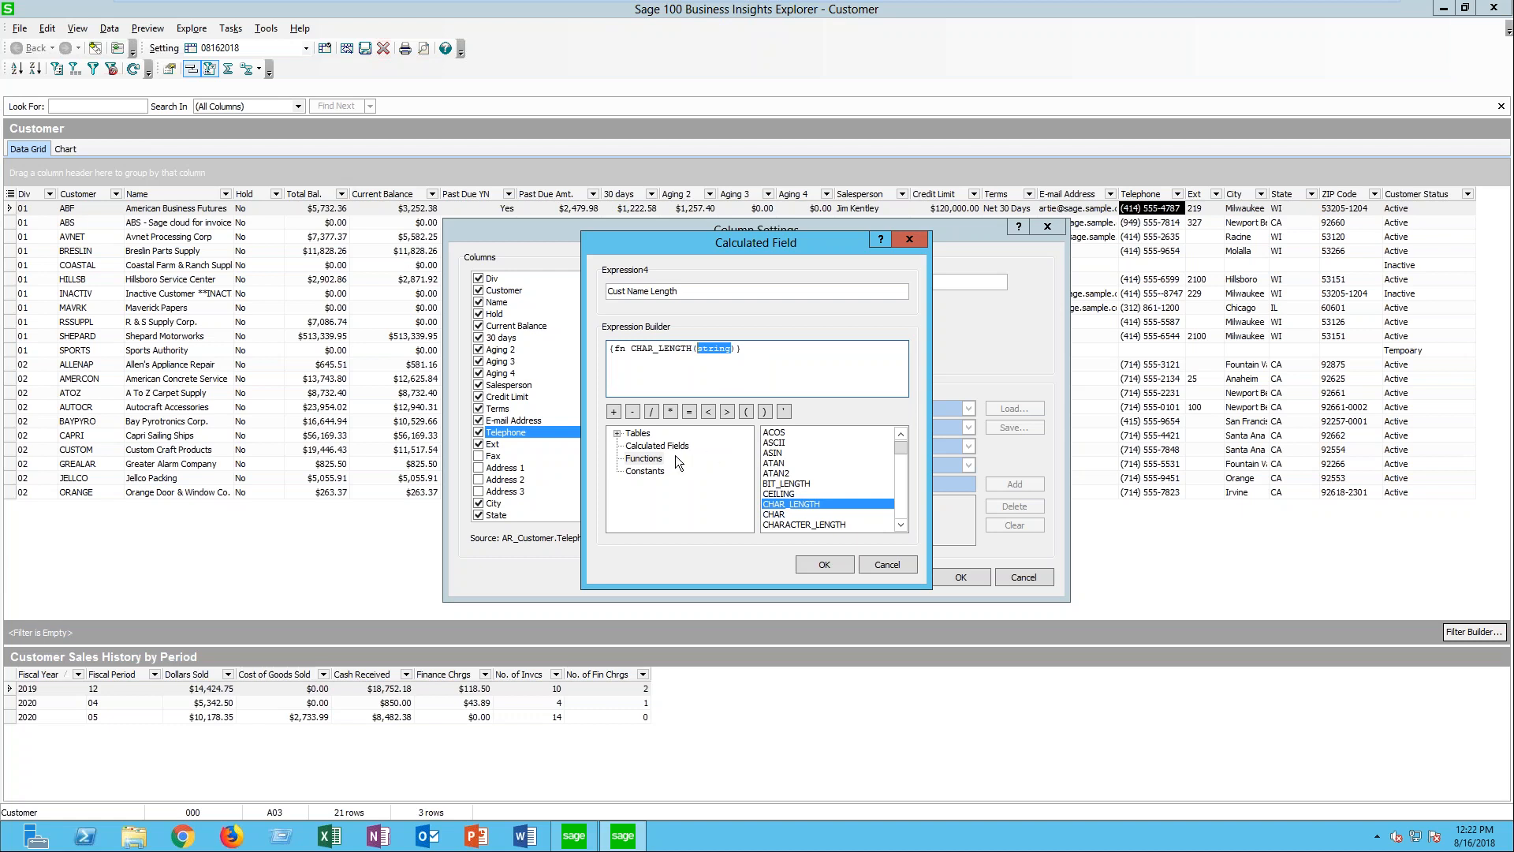
{"action": "left_click", "coordinate": [617, 433]}
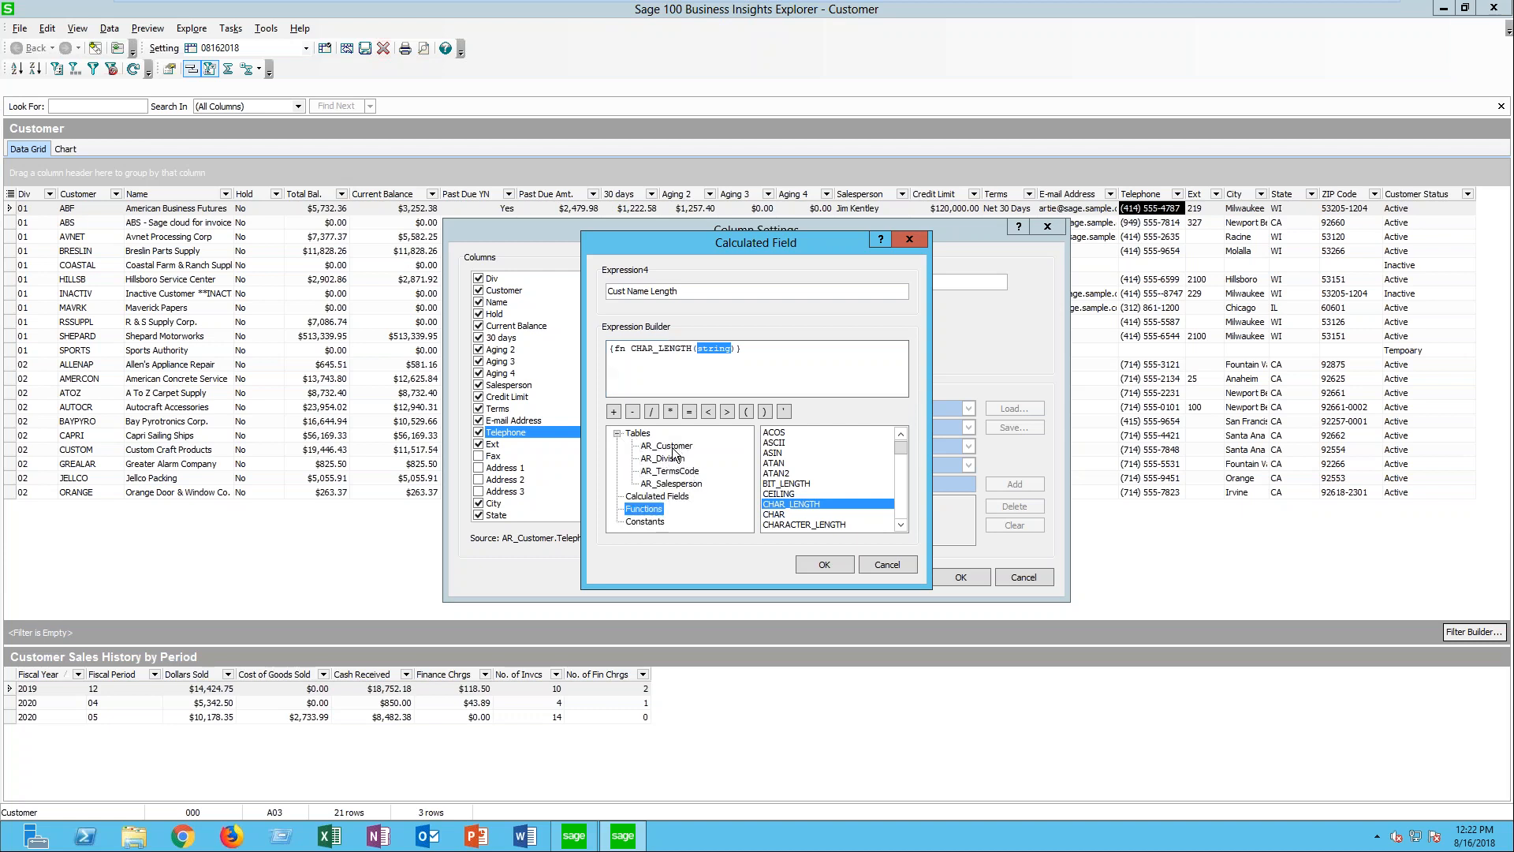
{"action": "left_click", "coordinate": [676, 445]}
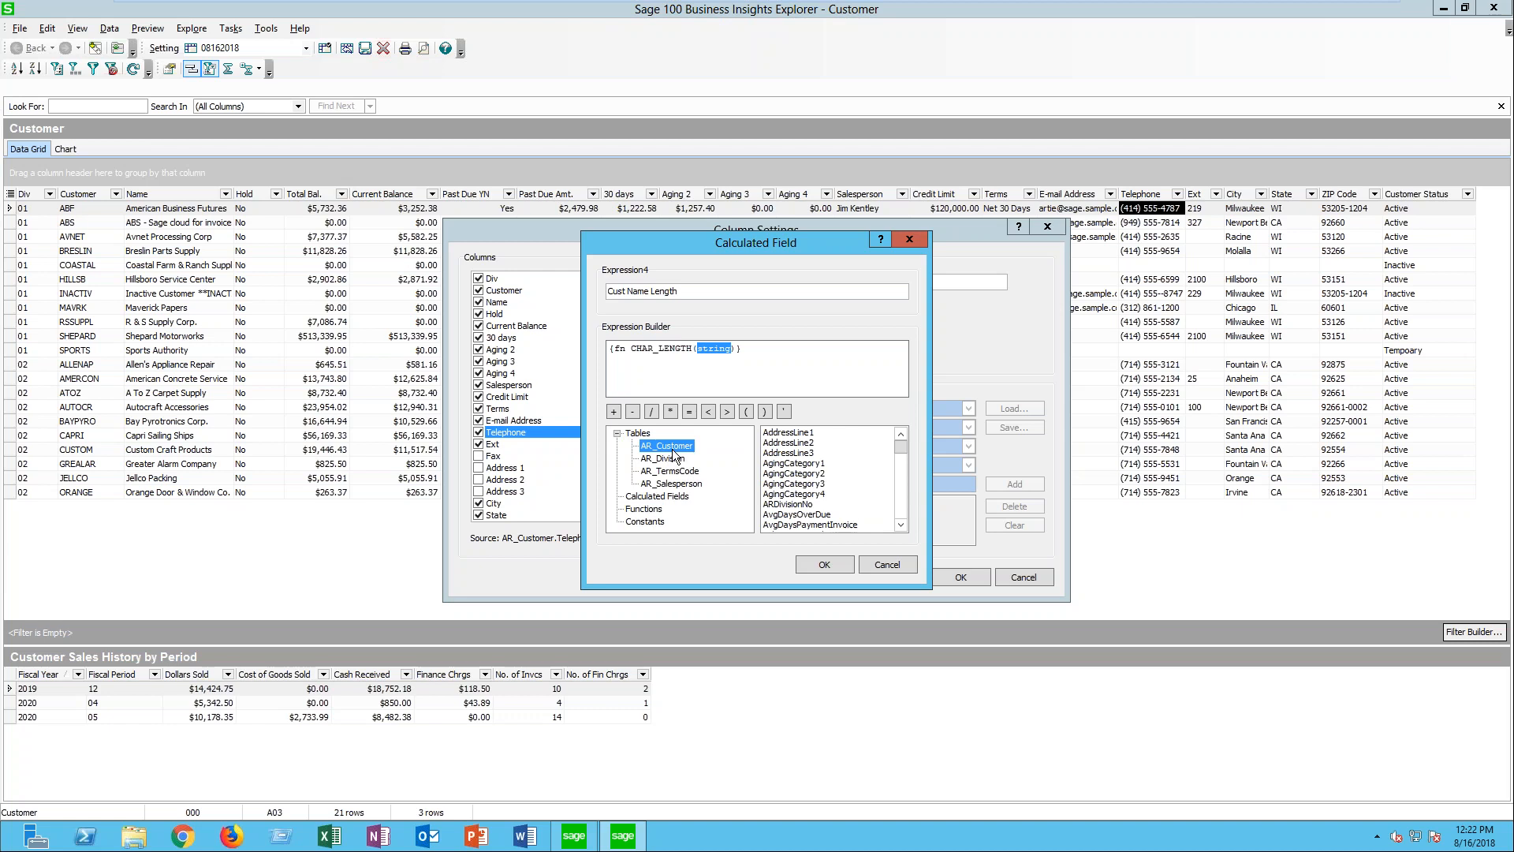
{"action": "left_click", "coordinate": [900, 525]}
{"action": "left_click", "coordinate": [900, 525]}
{"action": "left_click", "coordinate": [900, 525]}
{"action": "left_click", "coordinate": [899, 525]}
{"action": "left_click", "coordinate": [899, 525]}
{"action": "left_click", "coordinate": [899, 525]}
{"action": "left_click", "coordinate": [900, 525]}
{"action": "left_click", "coordinate": [900, 525]}
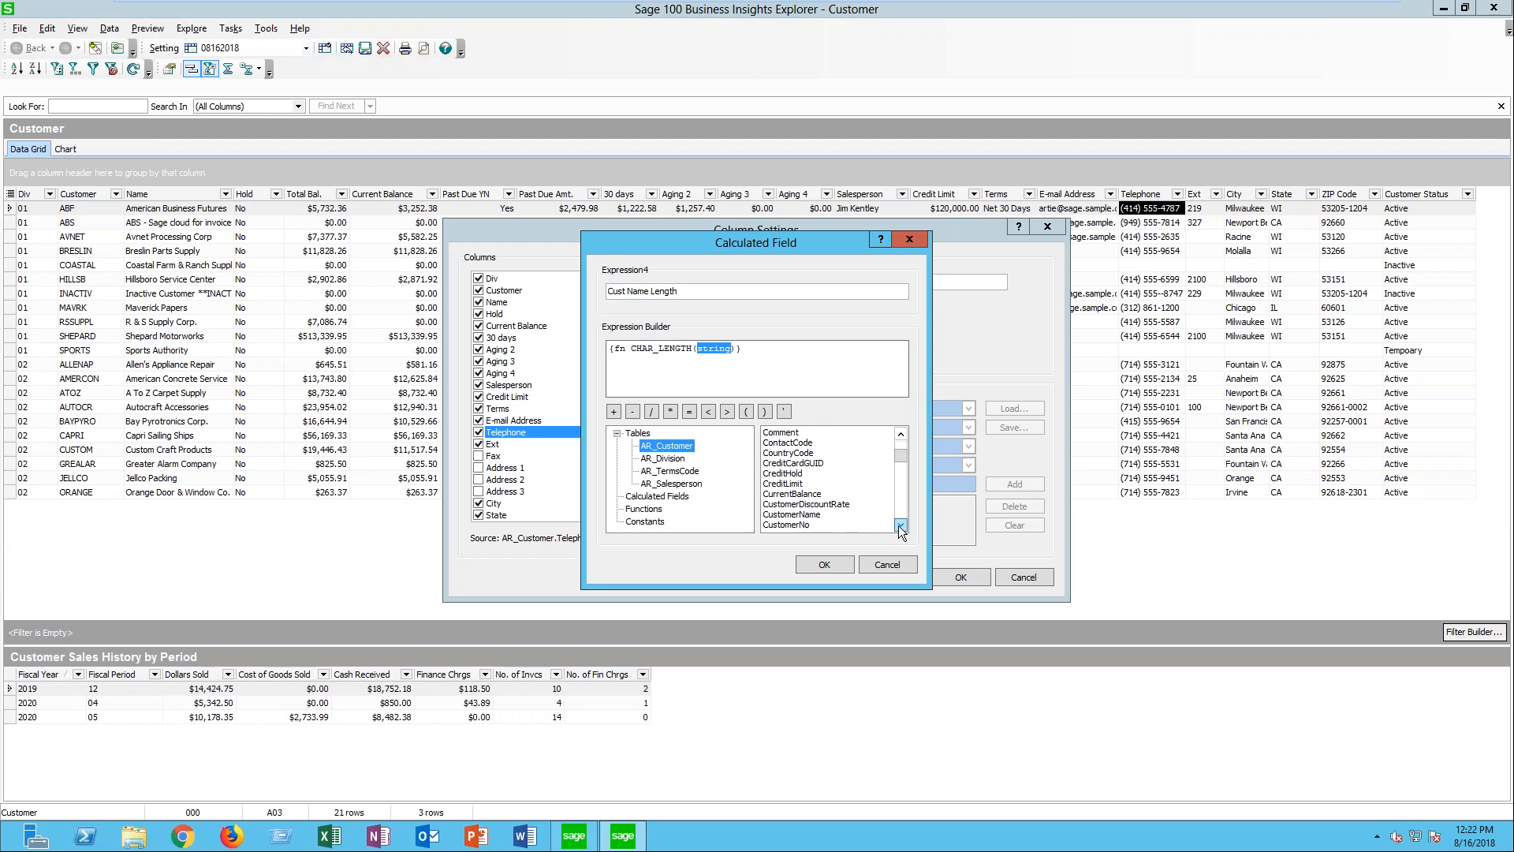
{"action": "left_click", "coordinate": [812, 517]}
{"action": "double_click", "coordinate": [812, 517]}
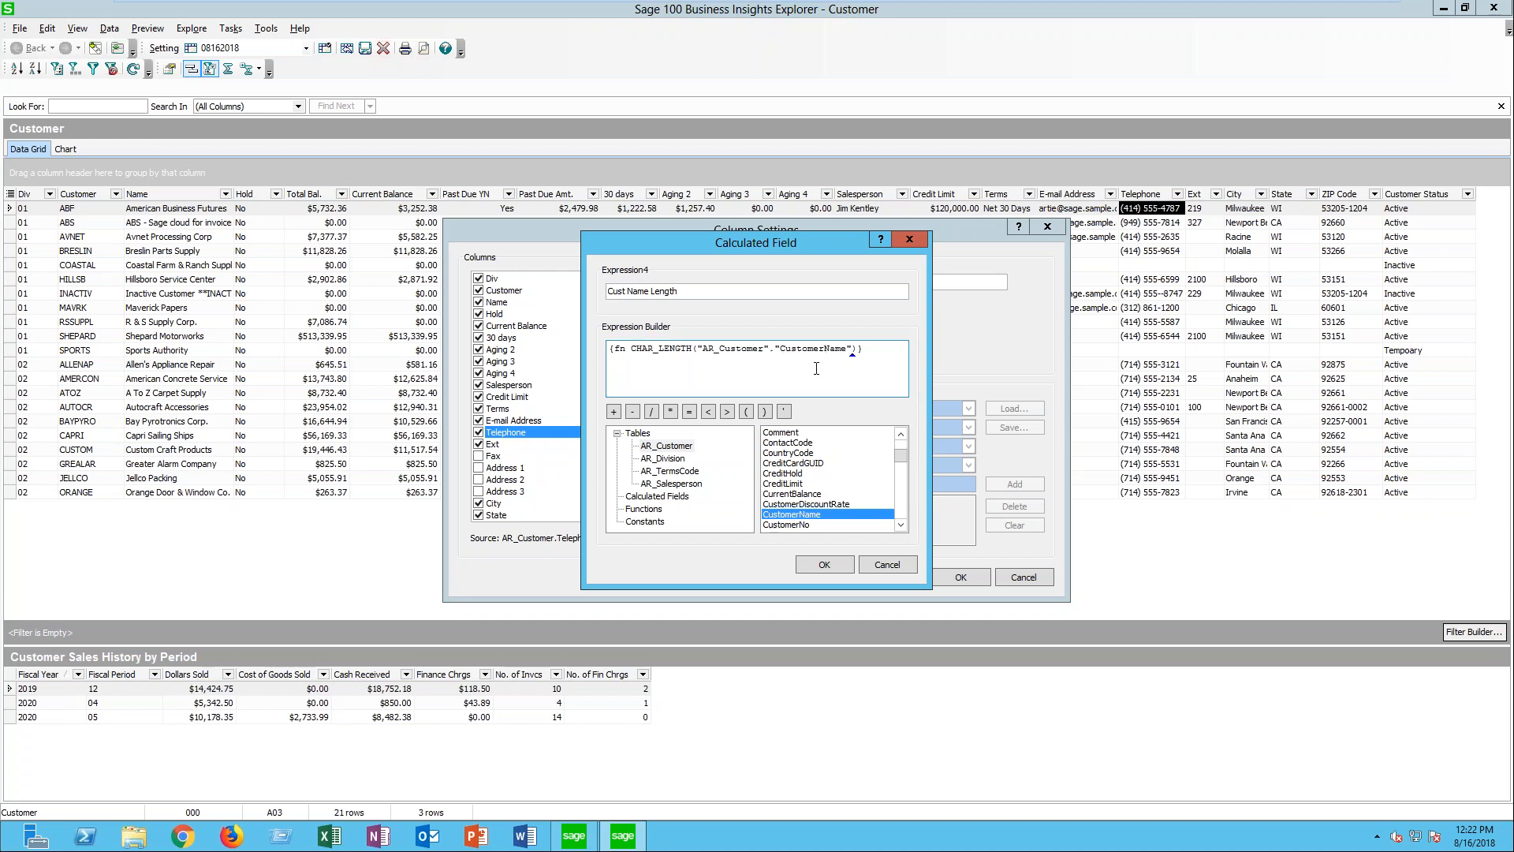
- Accept the Cust Name Length calculated field and apply the column settings to the Customer view
{"action": "left_click_drag", "start_coordinate": [854, 348], "coordinate": [705, 359]}
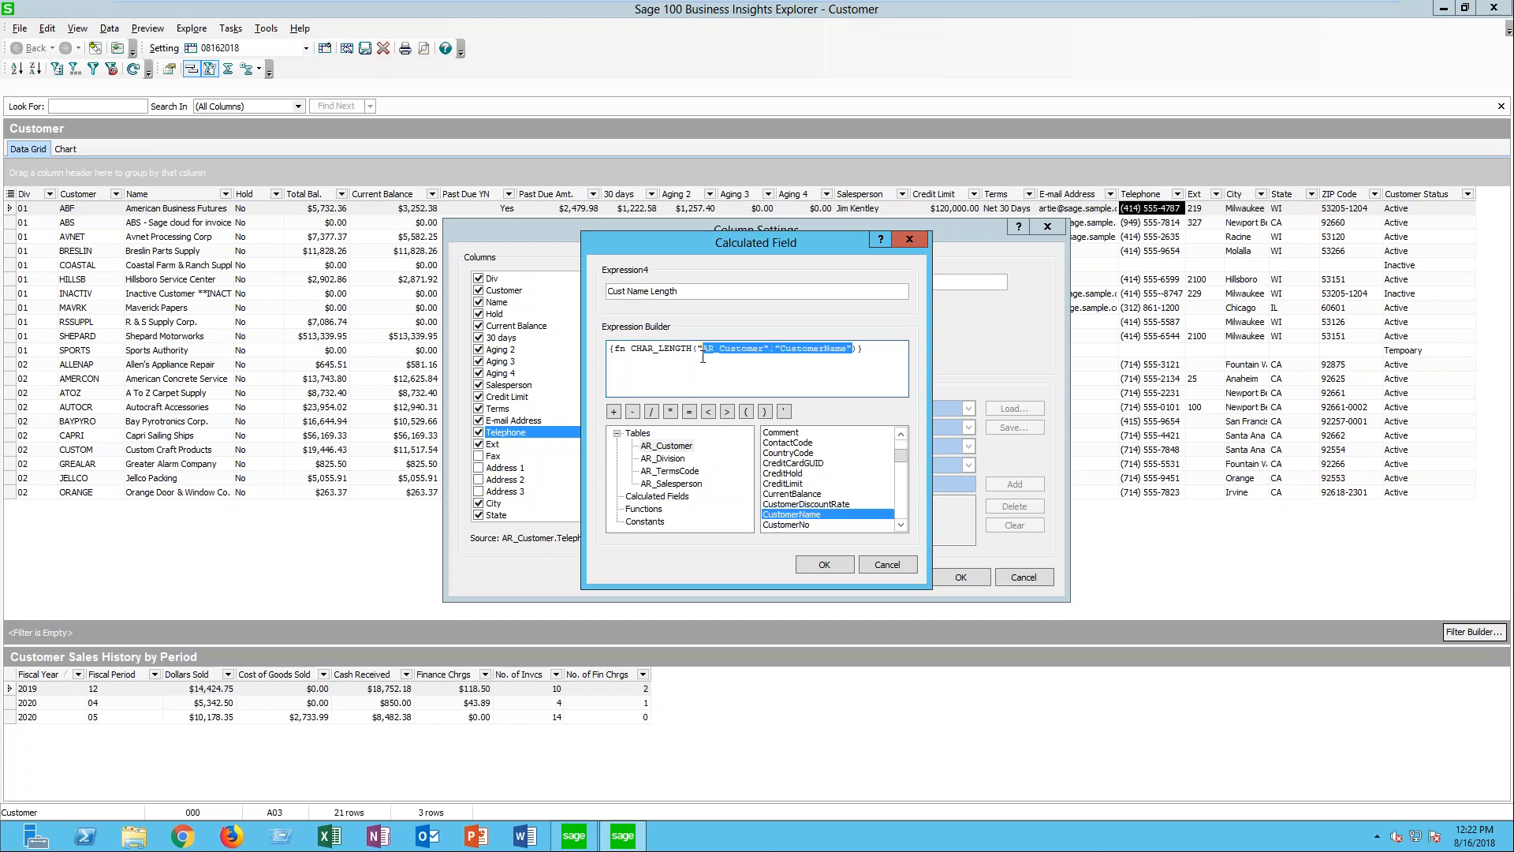
{"action": "left_click", "coordinate": [865, 373]}
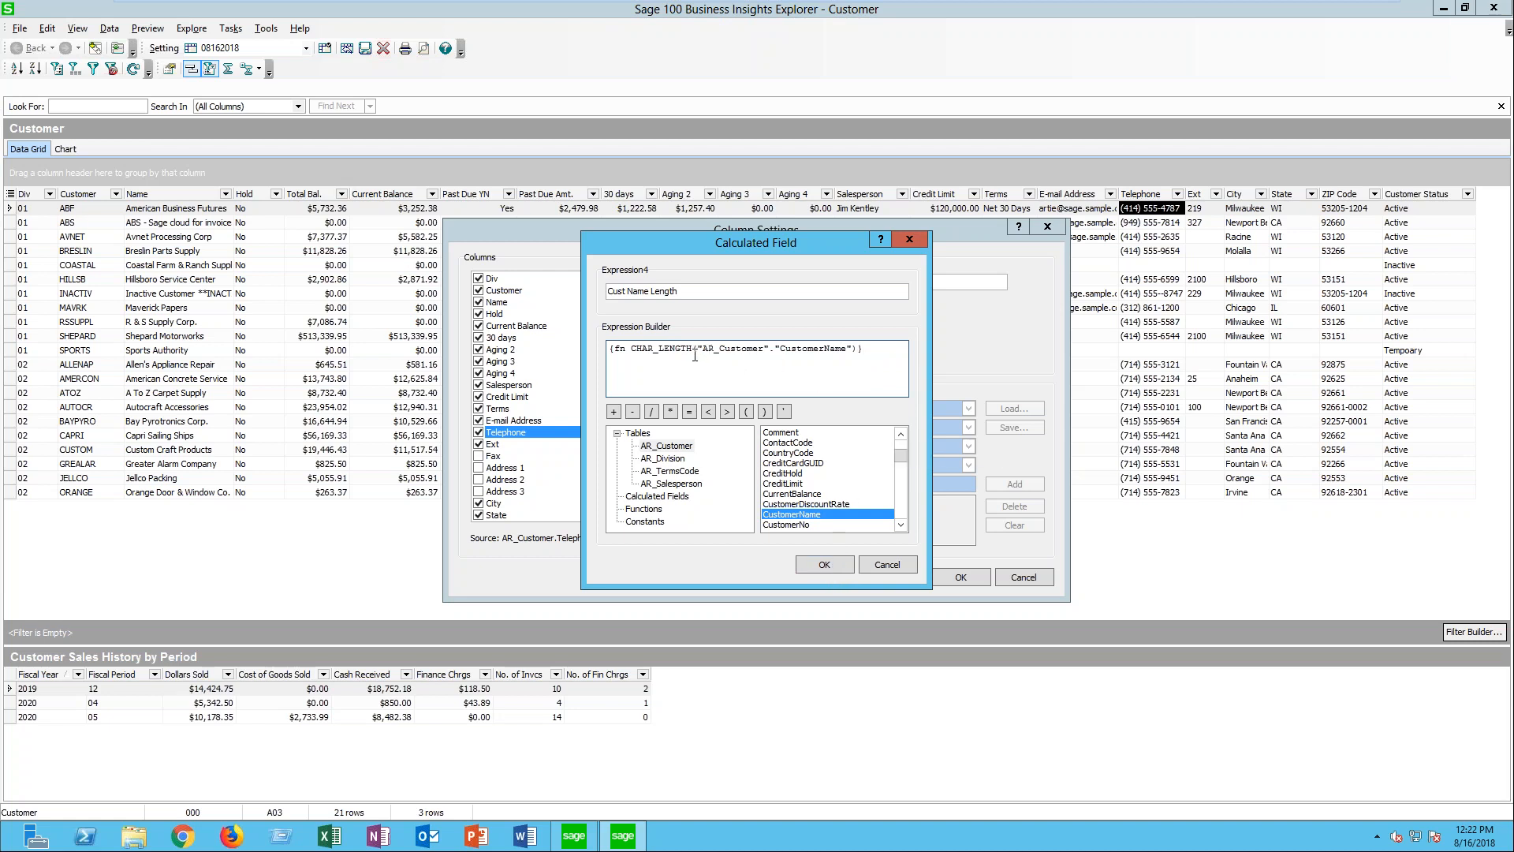
{"action": "left_click", "coordinate": [835, 566]}
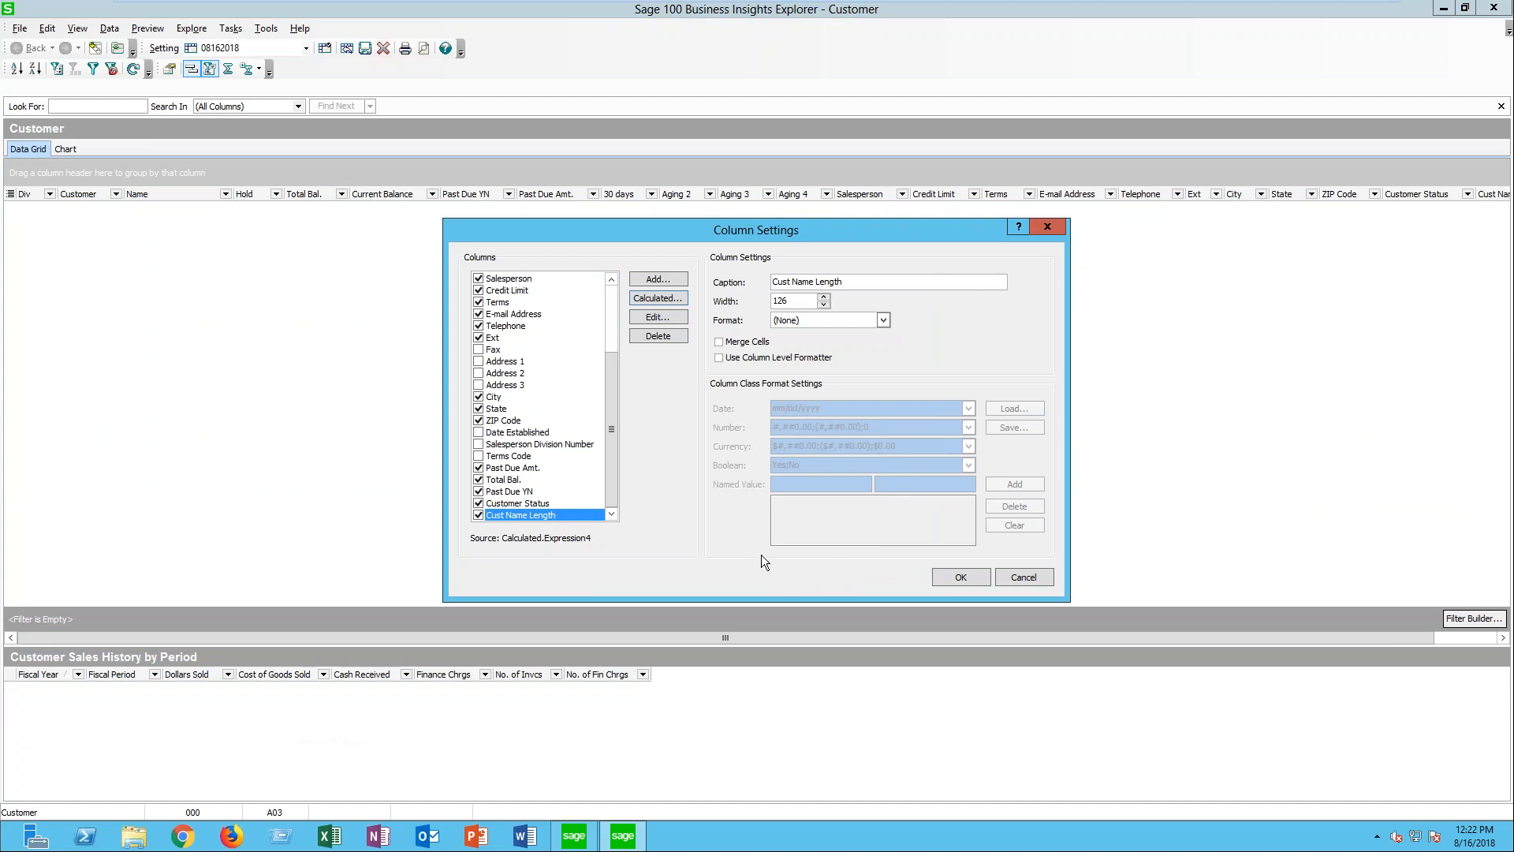
{"action": "left_click", "coordinate": [959, 577]}
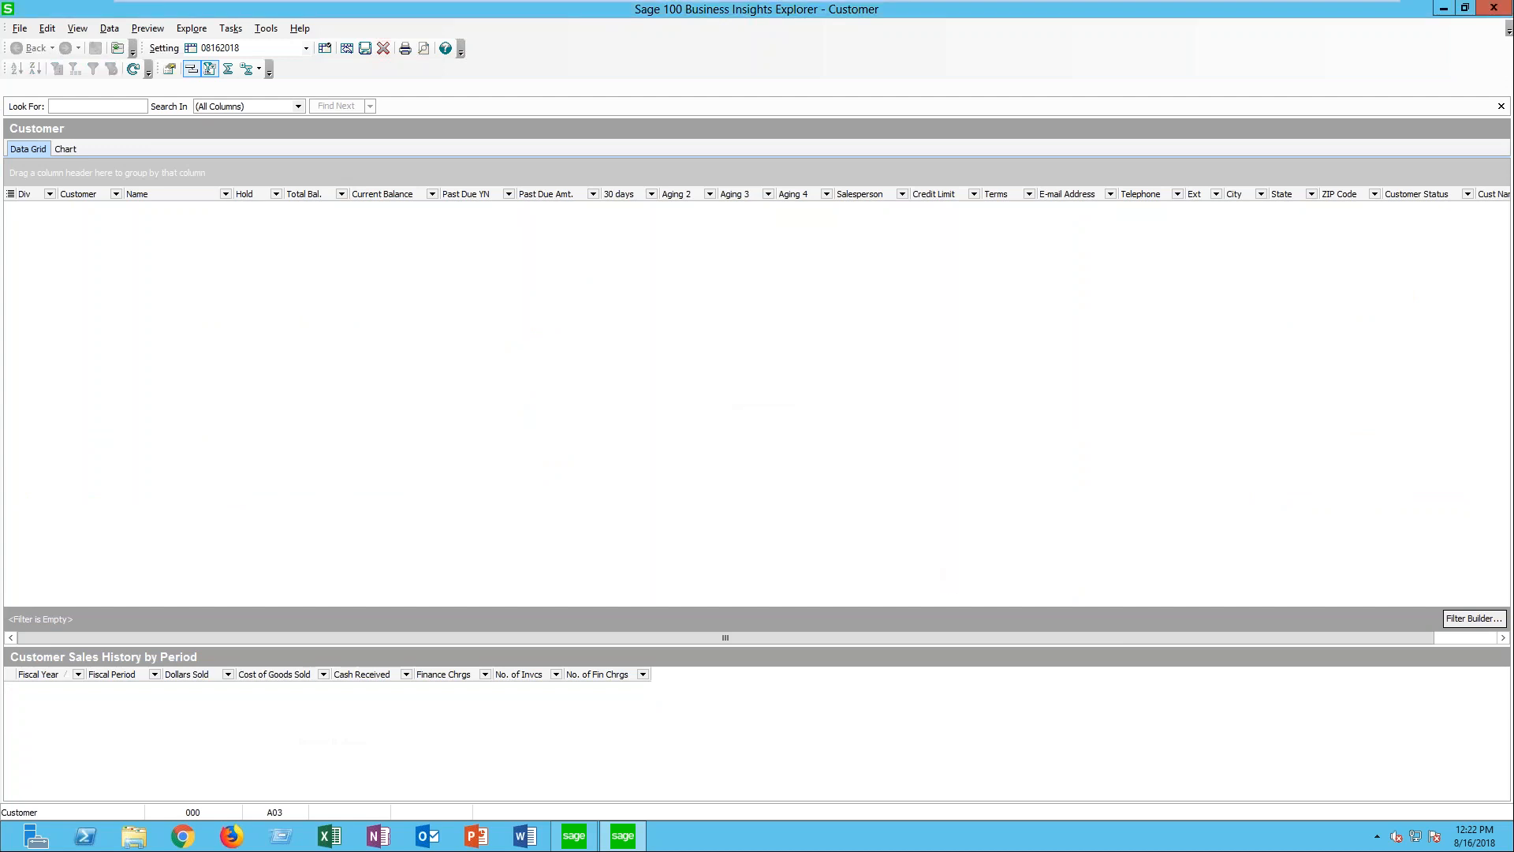
- Move the Cust Name Length column directly after the Name column in the Customer grid
{"action": "left_click_drag", "start_coordinate": [858, 634], "coordinate": [987, 651]}
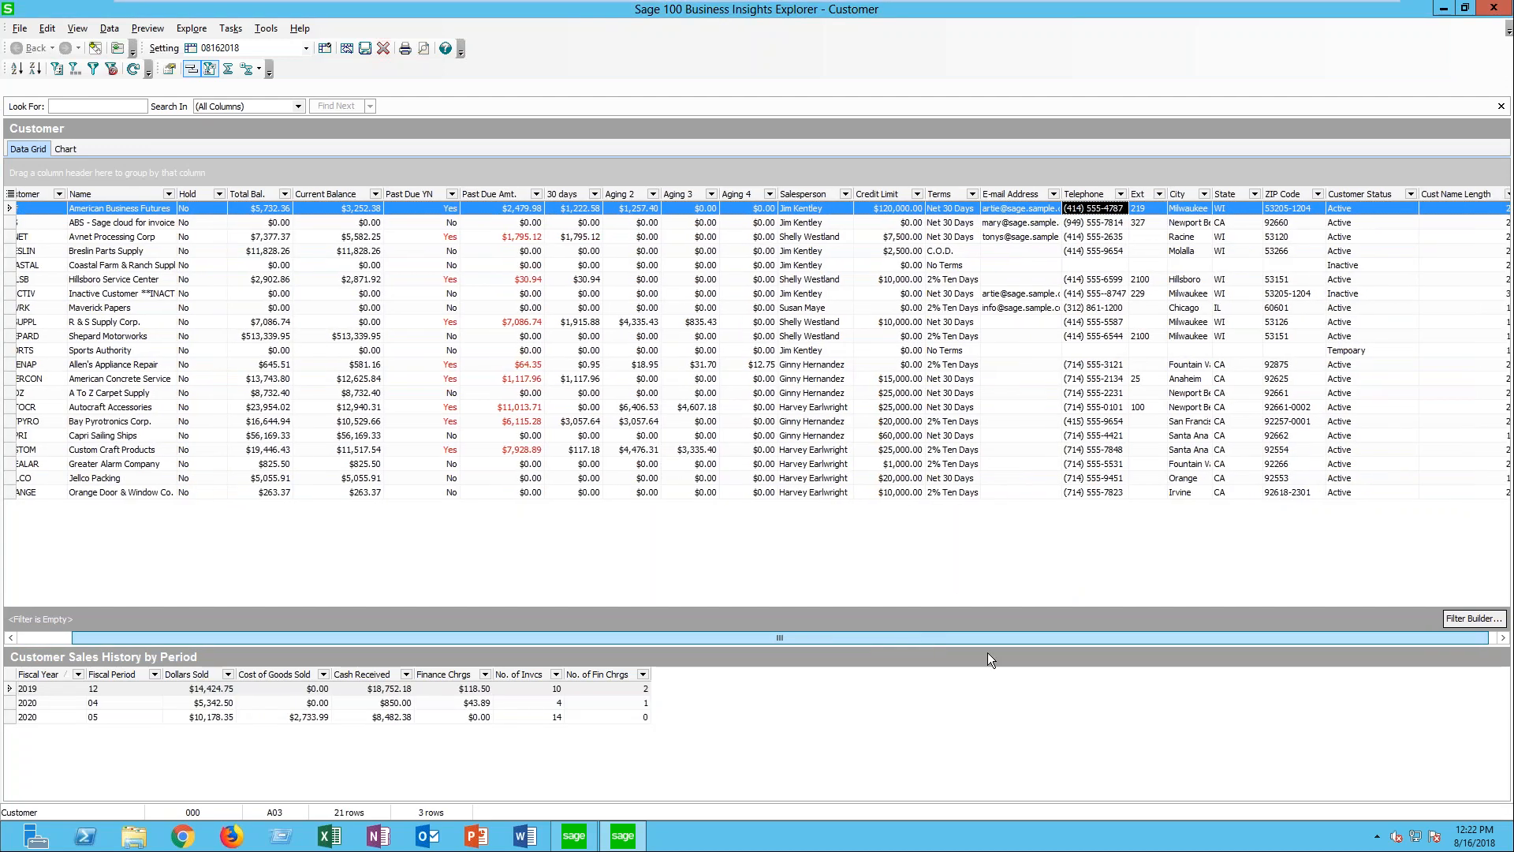
{"action": "left_click_drag", "start_coordinate": [1450, 197], "coordinate": [182, 198]}
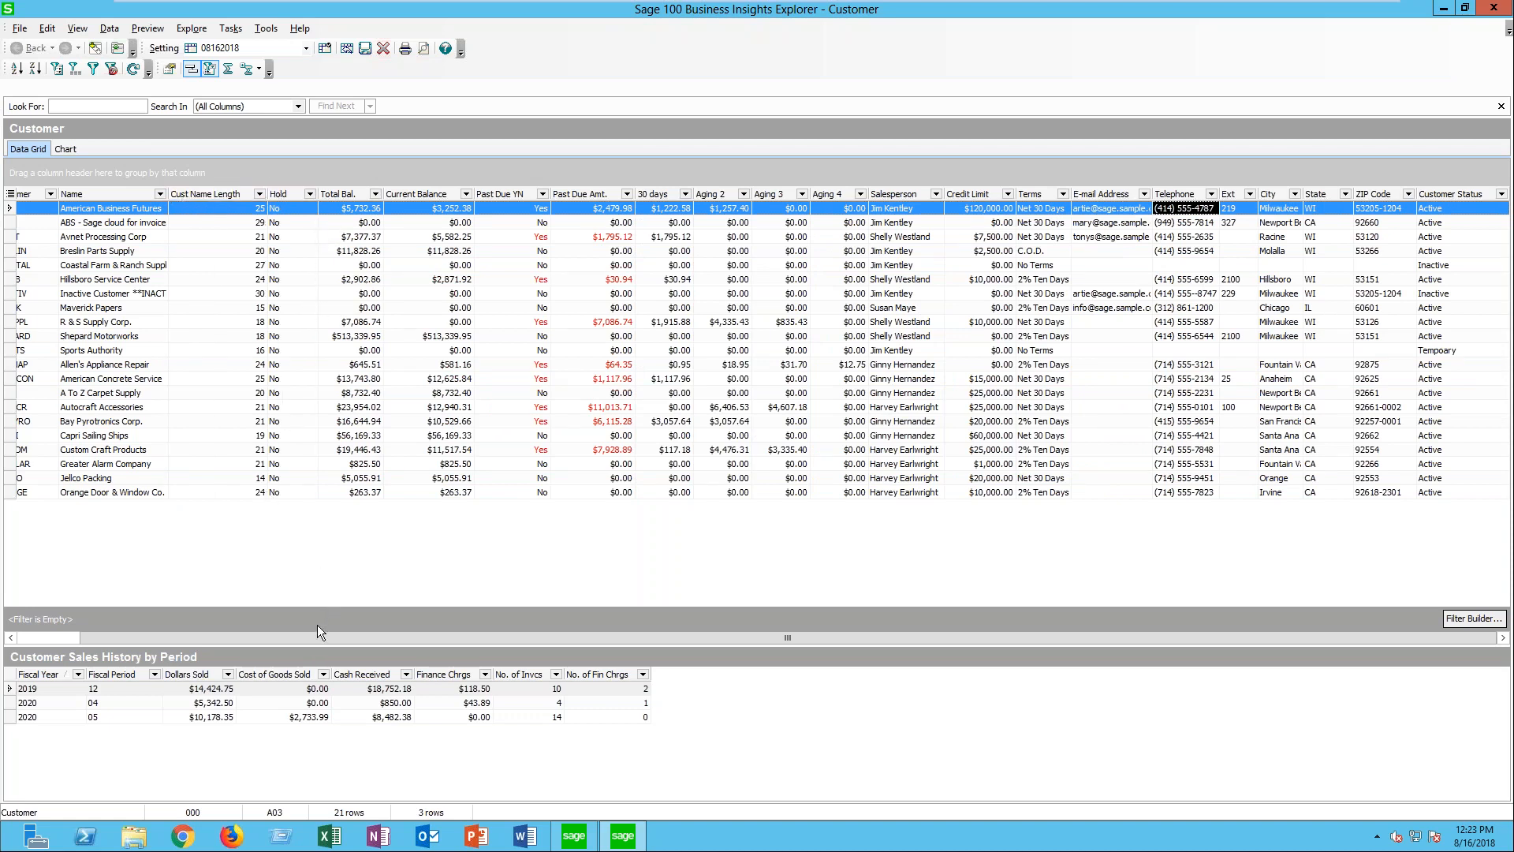
{"action": "left_click_drag", "start_coordinate": [315, 630], "coordinate": [194, 629]}
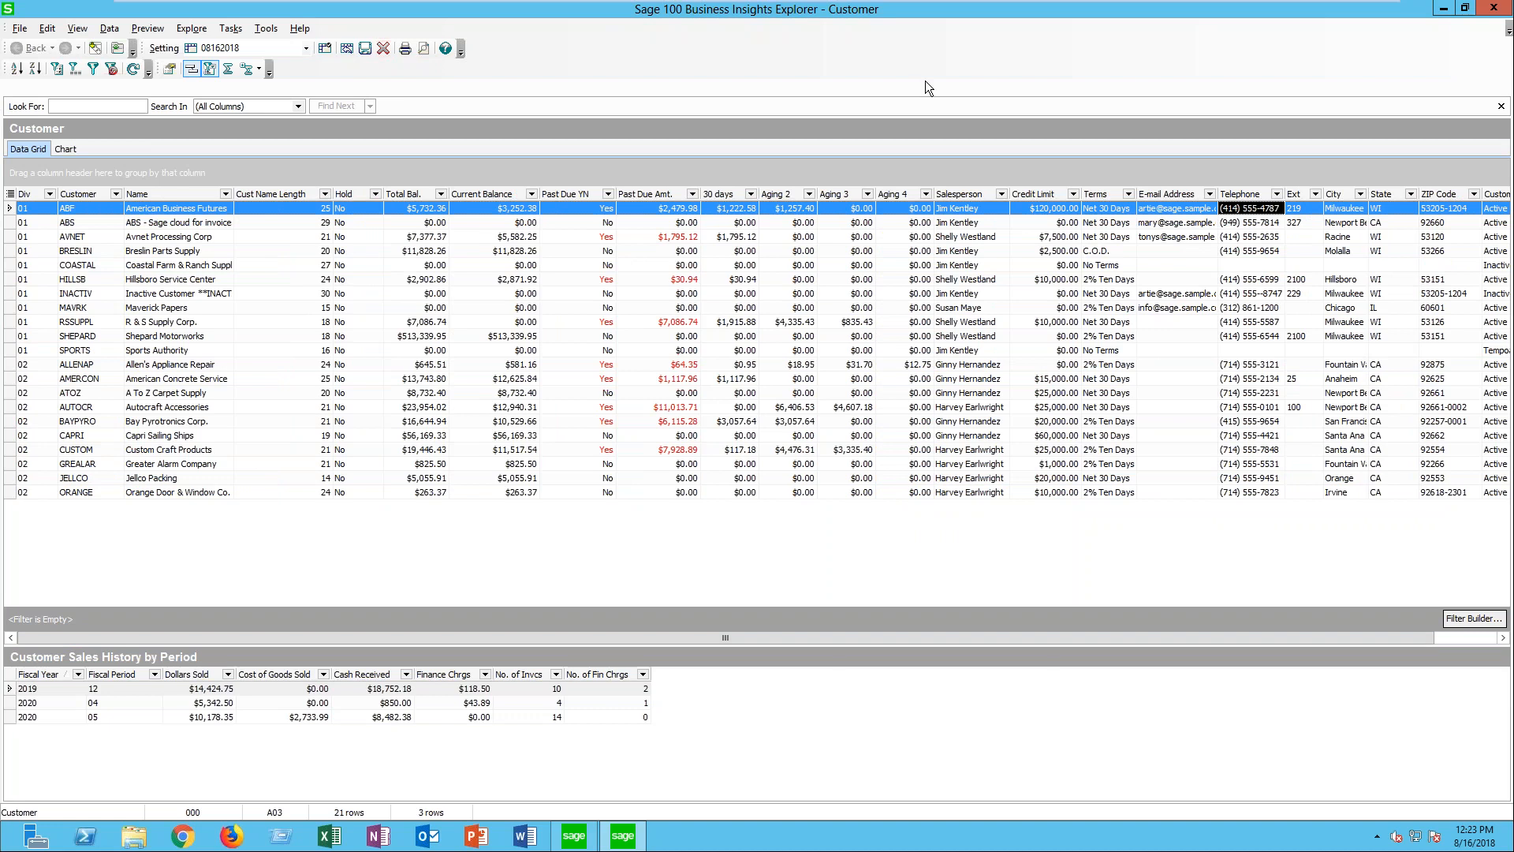
- Close the Customer view and open the Customer Open Invoices View
{"action": "left_click", "coordinate": [1493, 9]}
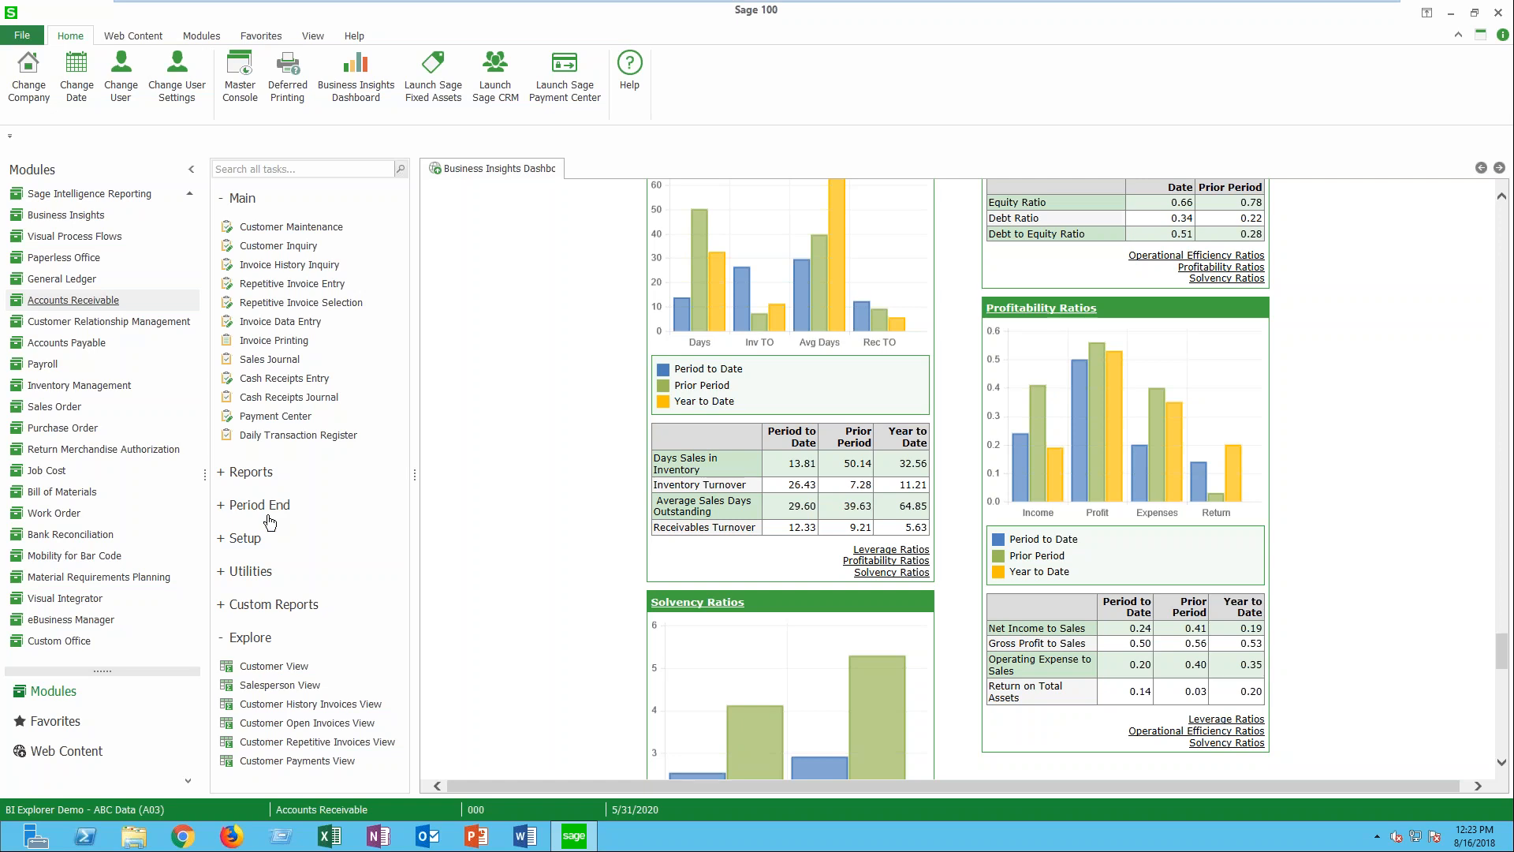
{"action": "left_click", "coordinate": [298, 723]}
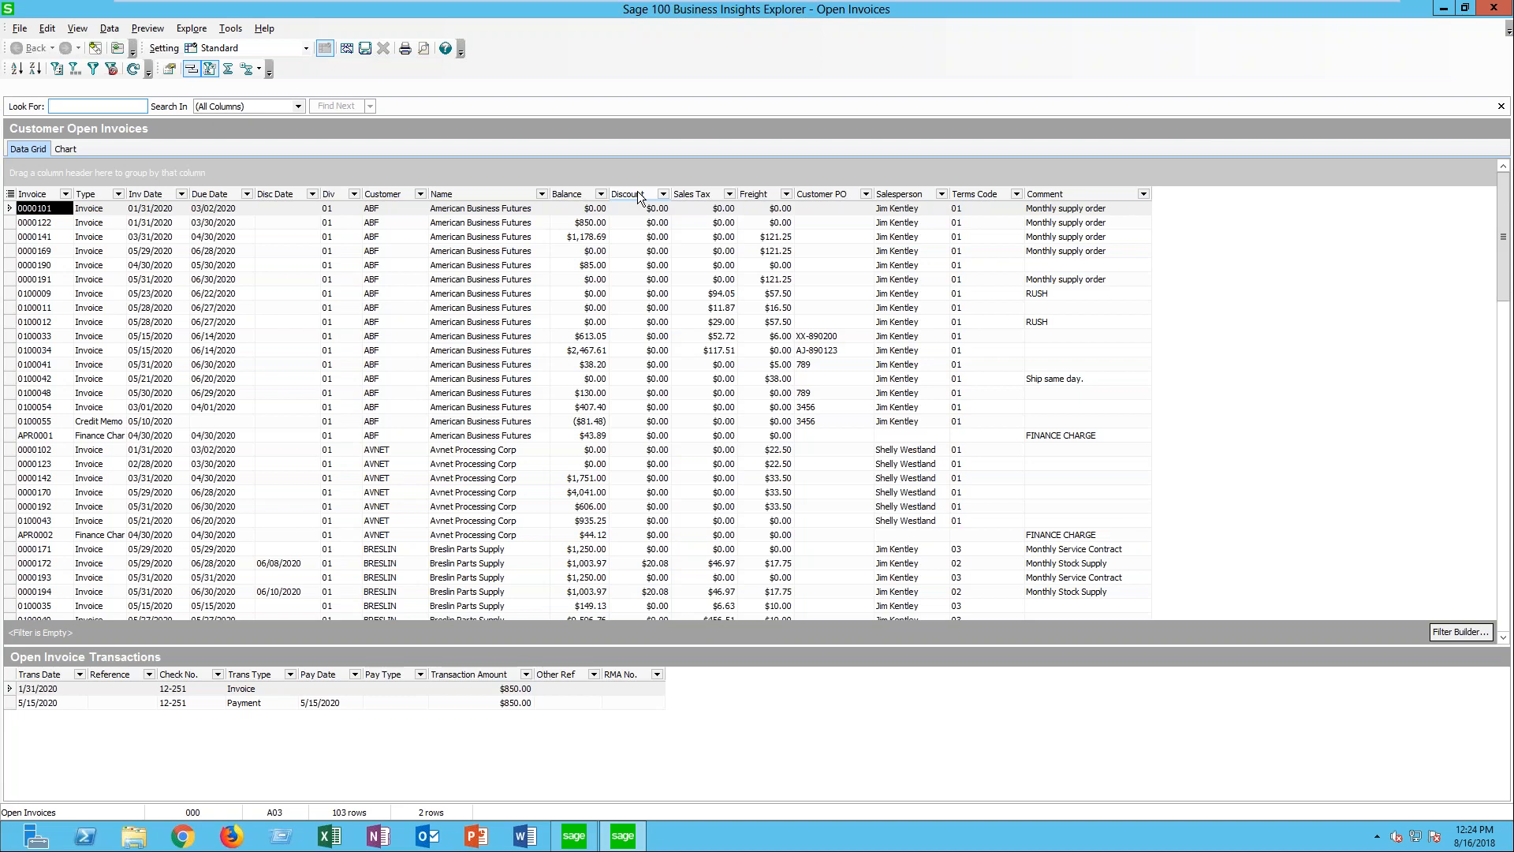
- Start a new calculated field named Wk of Yr from the Open Invoices view's column settings
{"action": "right_click", "coordinate": [747, 195]}
{"action": "left_click", "coordinate": [806, 295]}
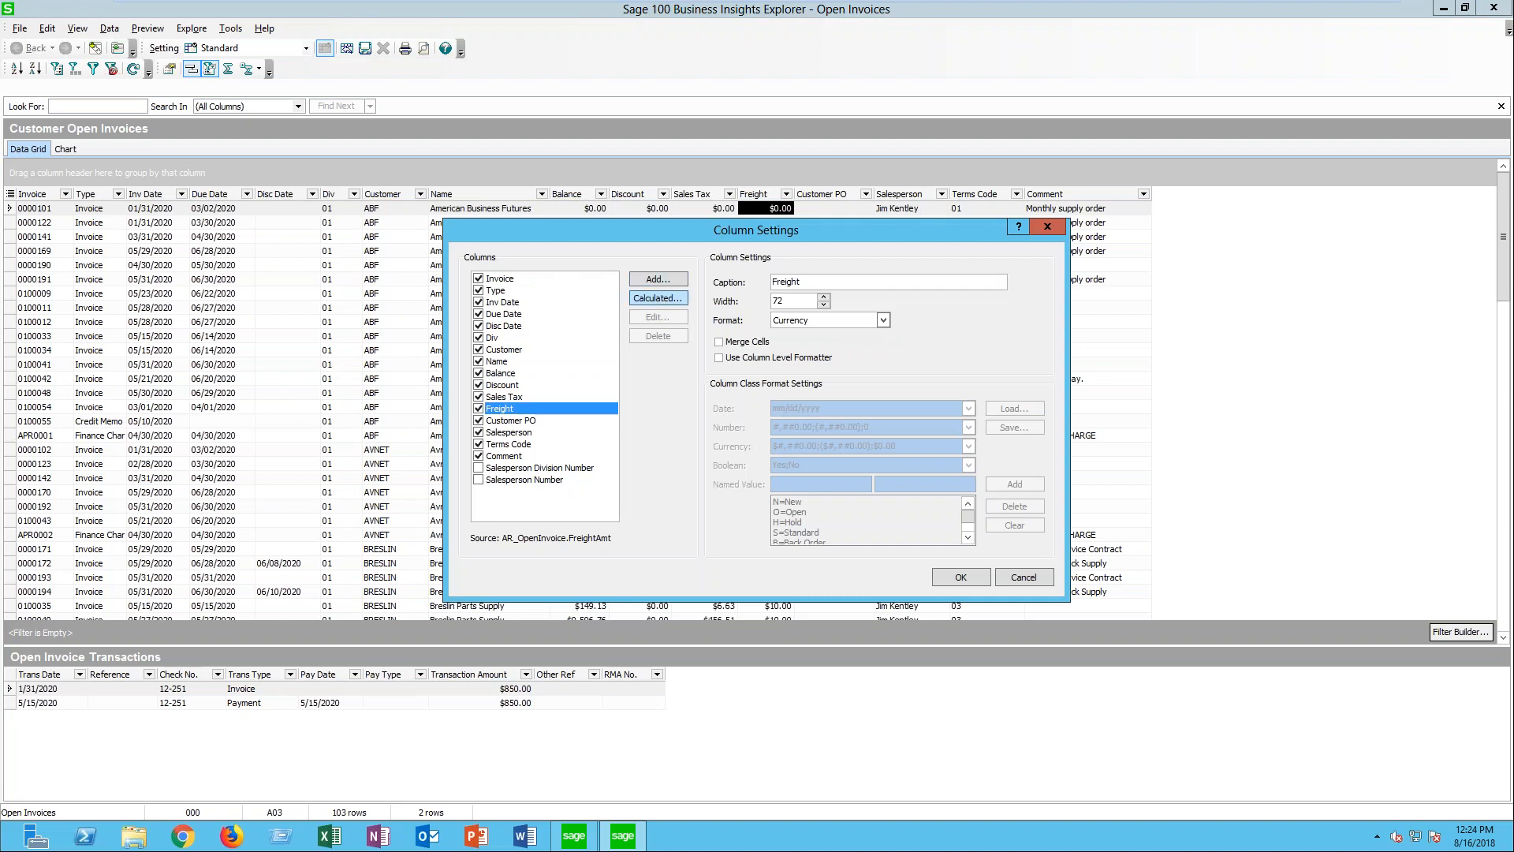
{"action": "left_click", "coordinate": [659, 299]}
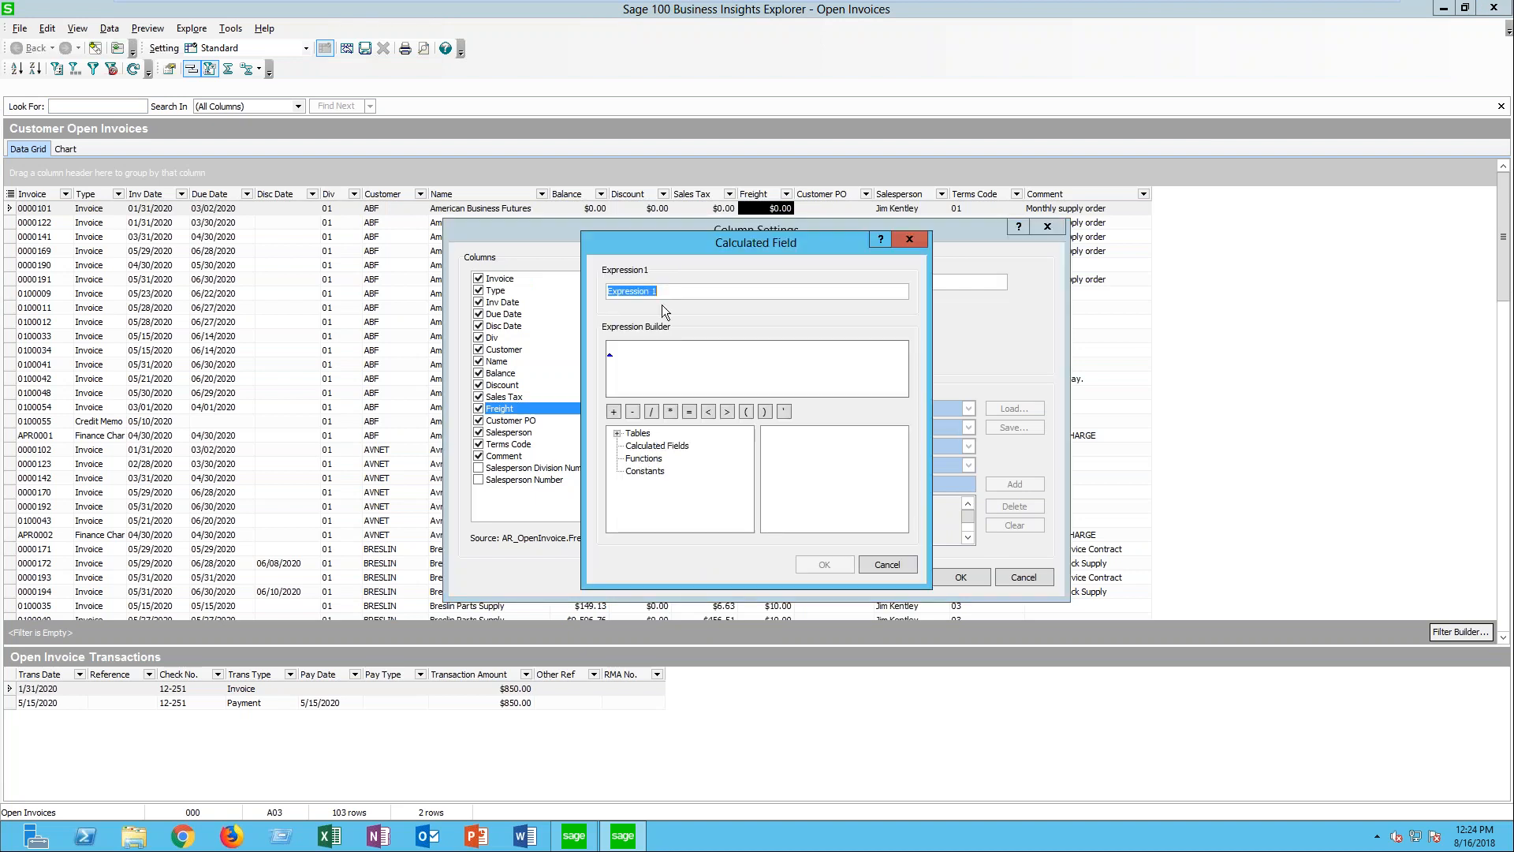
{"action": "type", "text": "Wk of Yr"}
{"action": "left_click", "coordinate": [698, 370]}
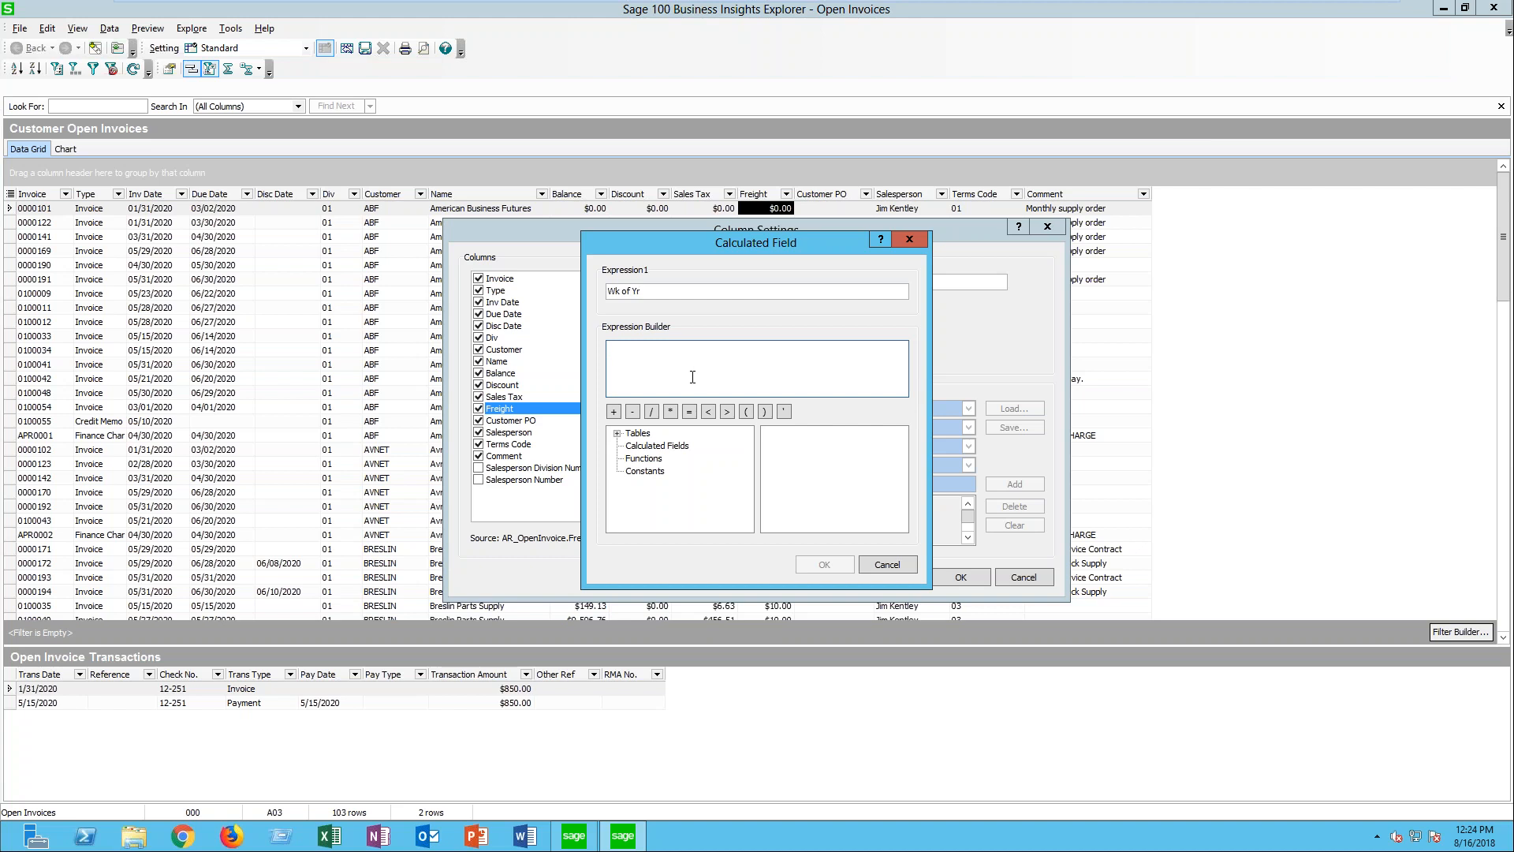
- Insert the WEEK function into the Wk of Yr calculated field's expression
{"action": "left_click", "coordinate": [640, 459]}
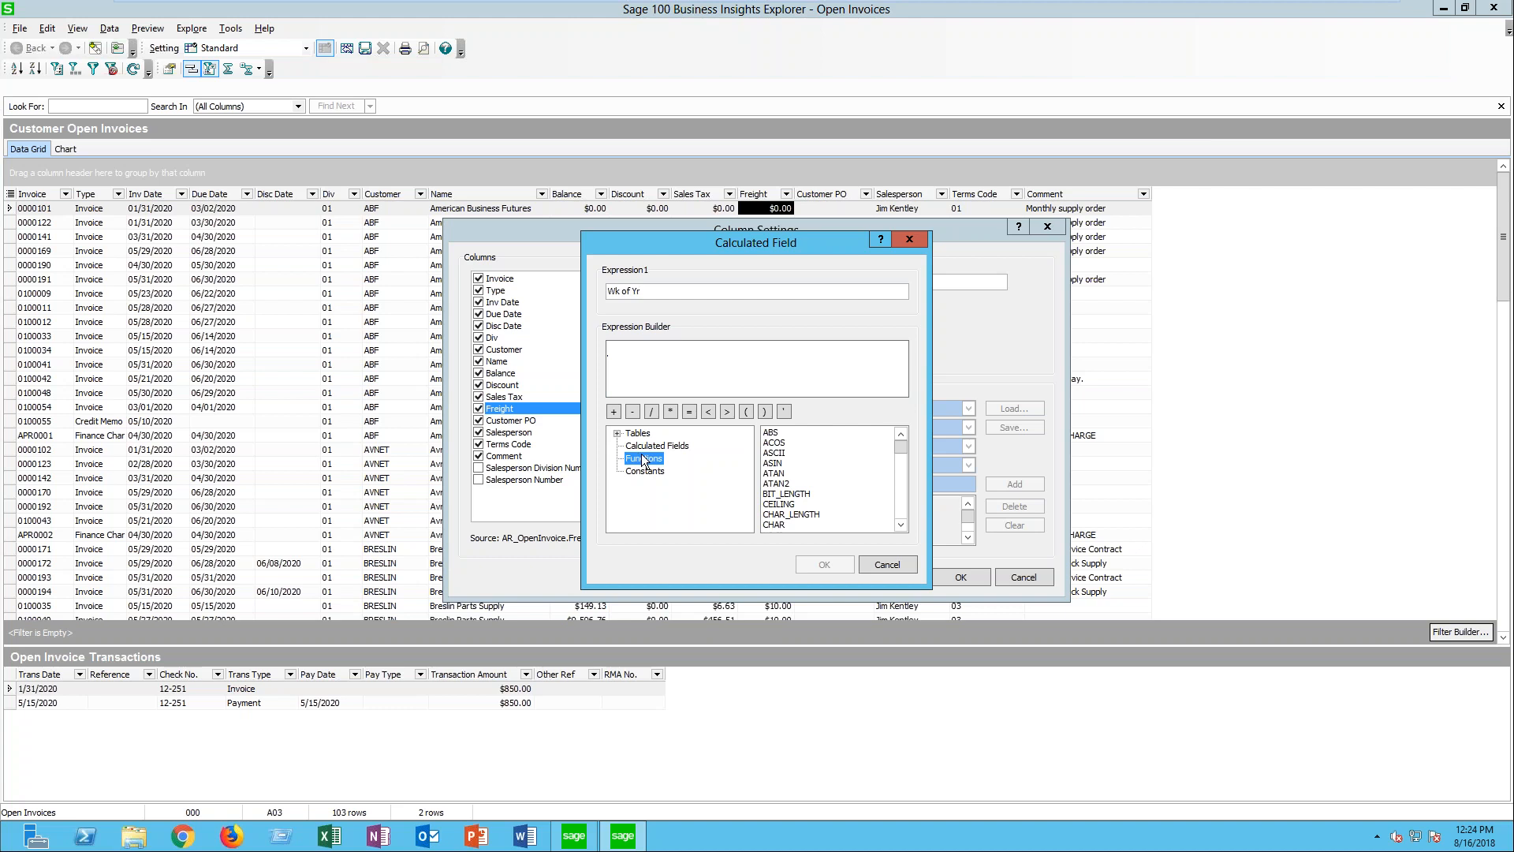
{"action": "left_click", "coordinate": [899, 526]}
{"action": "left_click", "coordinate": [898, 525]}
{"action": "left_click", "coordinate": [898, 525]}
{"action": "left_click", "coordinate": [899, 526]}
{"action": "left_click", "coordinate": [899, 525]}
{"action": "left_click", "coordinate": [899, 525]}
{"action": "left_click", "coordinate": [899, 525]}
{"action": "left_click", "coordinate": [898, 525]}
{"action": "left_click", "coordinate": [898, 525]}
{"action": "left_click", "coordinate": [899, 526]}
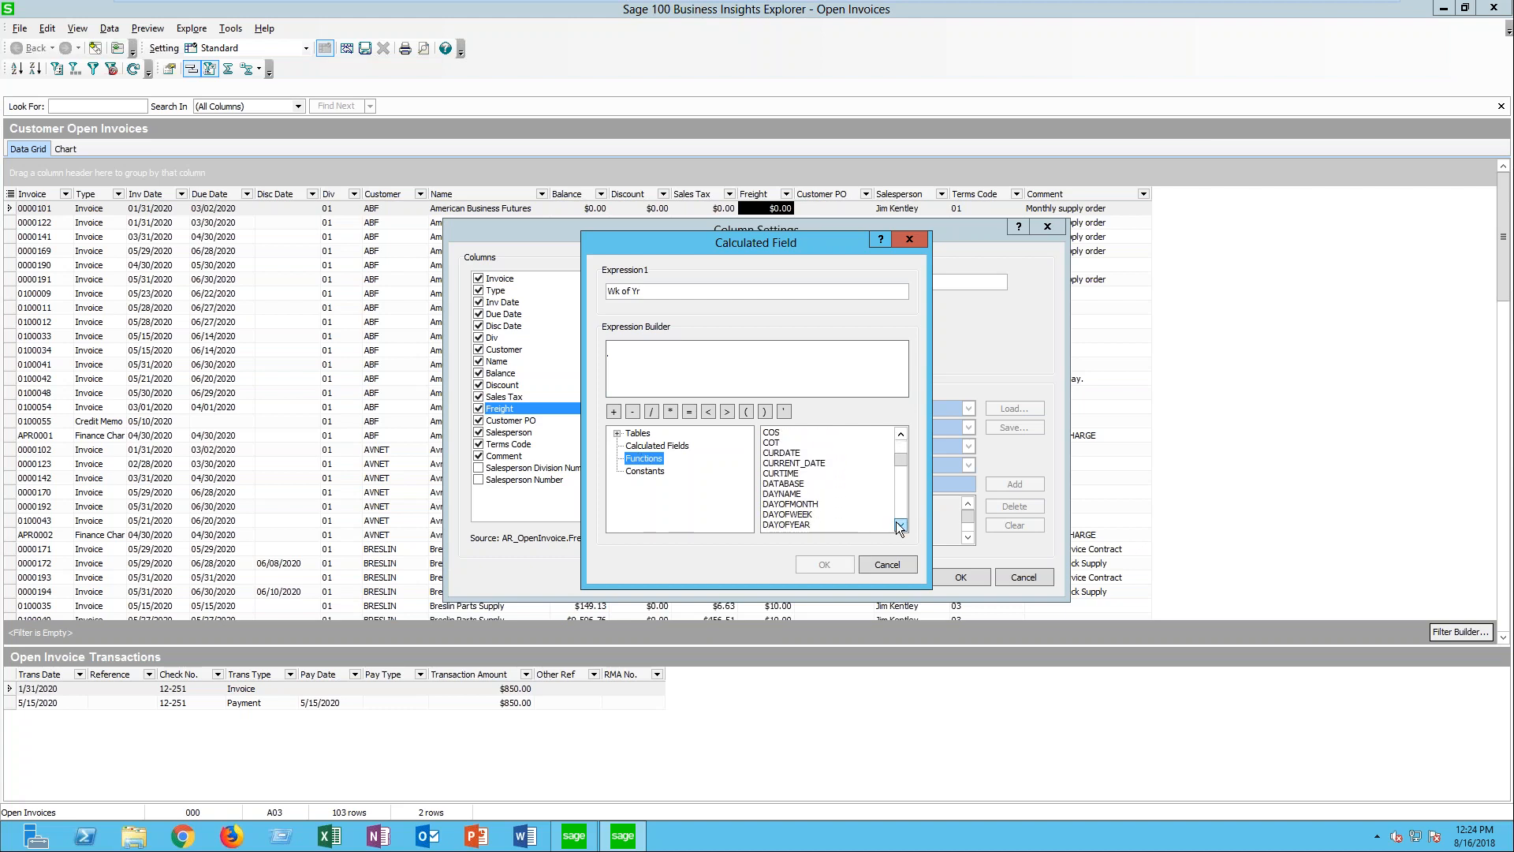
{"action": "left_click", "coordinate": [899, 525]}
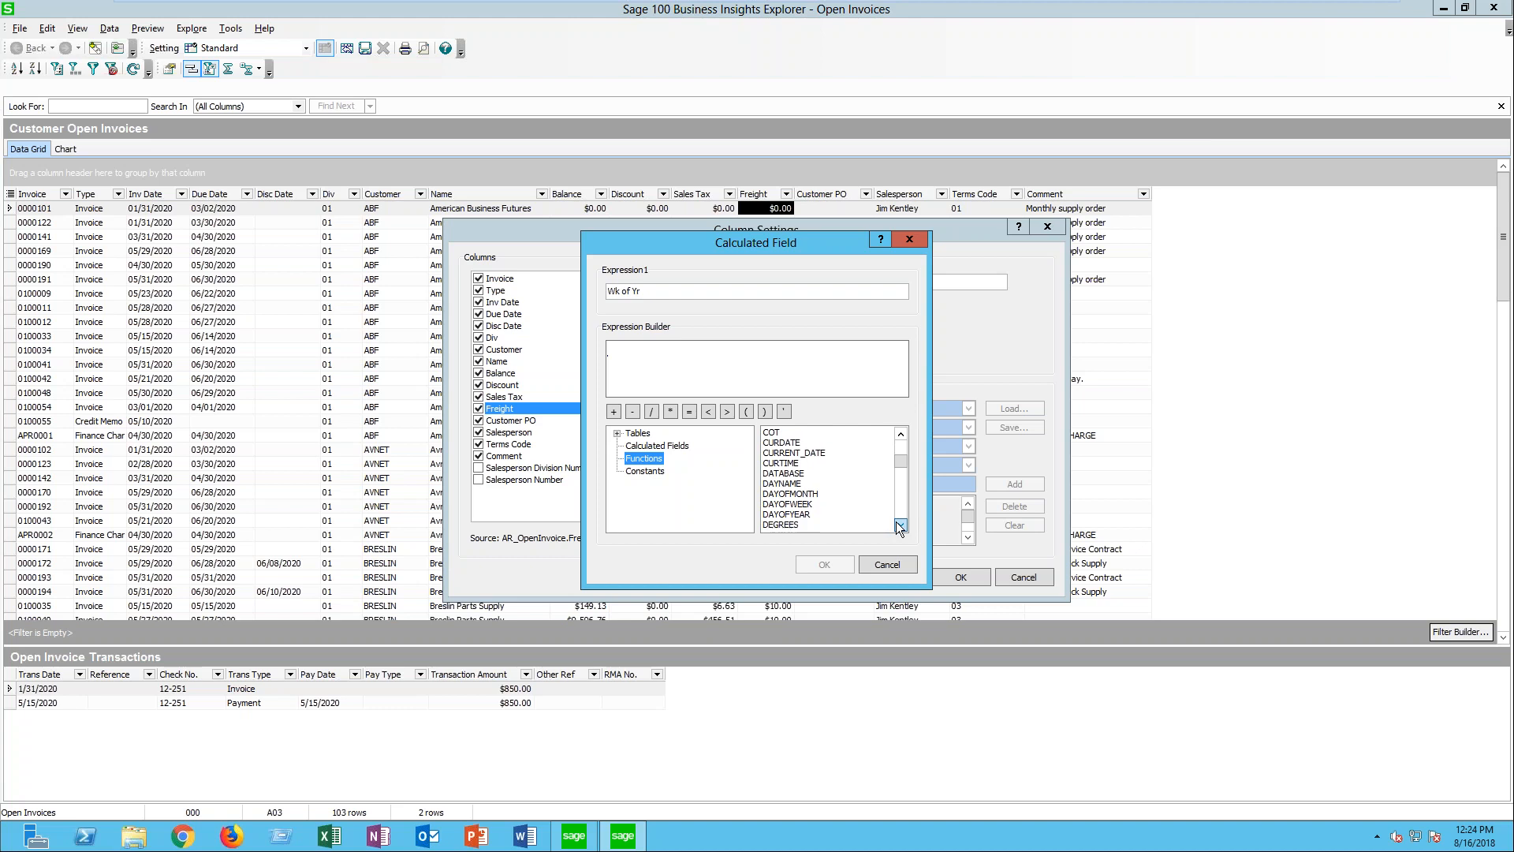
{"action": "left_click", "coordinate": [899, 525]}
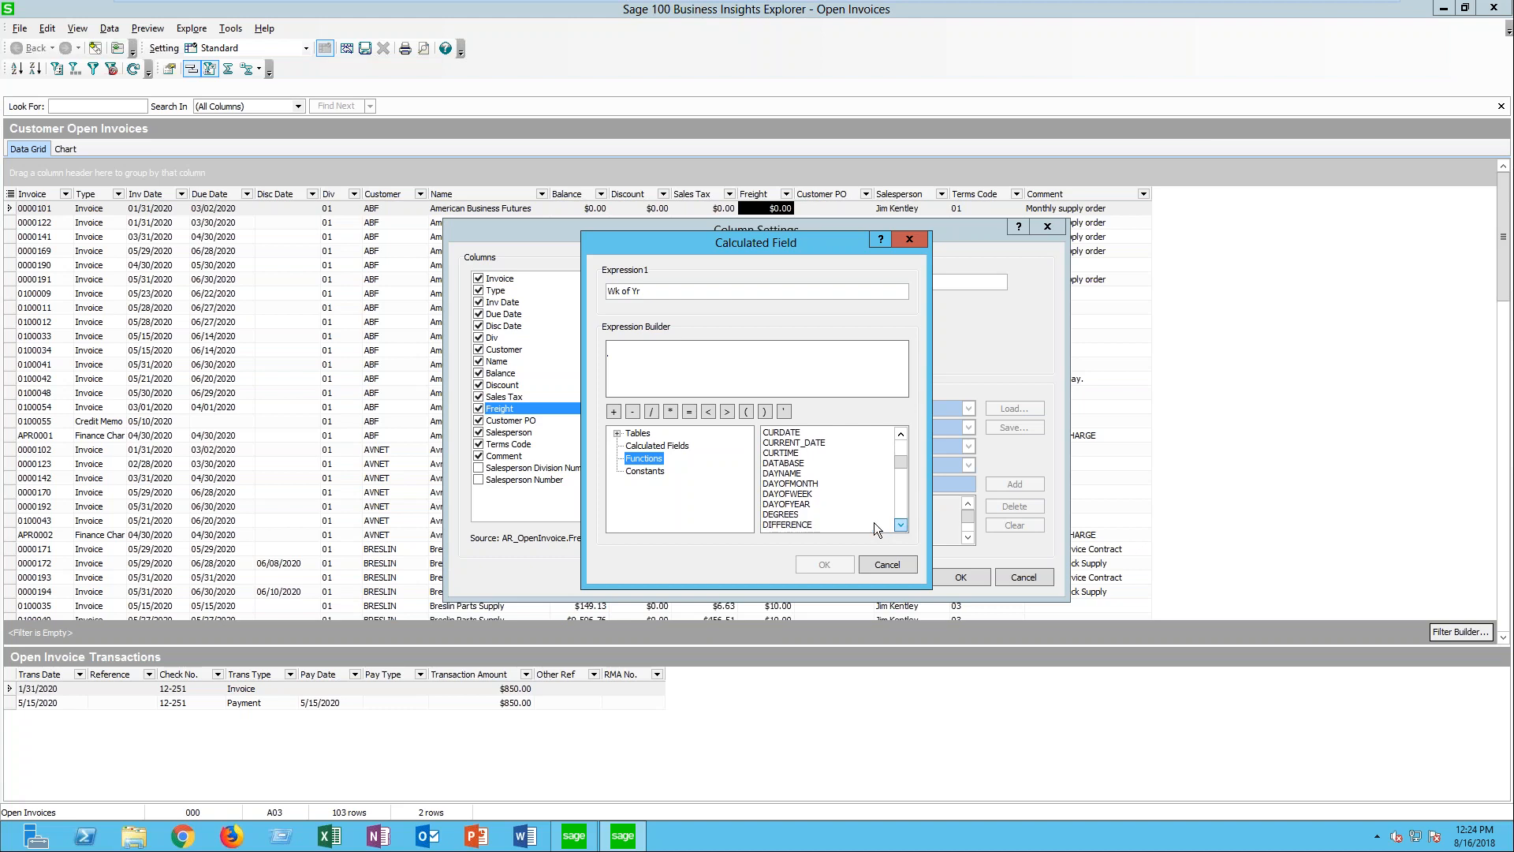
{"action": "left_click", "coordinate": [901, 524]}
{"action": "left_click", "coordinate": [901, 523]}
{"action": "left_click", "coordinate": [901, 524]}
{"action": "left_click", "coordinate": [902, 523]}
{"action": "left_click", "coordinate": [902, 524]}
{"action": "left_click", "coordinate": [902, 524]}
{"action": "left_click", "coordinate": [902, 523]}
{"action": "left_click", "coordinate": [901, 524]}
{"action": "left_click", "coordinate": [901, 524]}
{"action": "left_click", "coordinate": [901, 524]}
{"action": "left_click", "coordinate": [902, 524]}
{"action": "left_click", "coordinate": [901, 524]}
{"action": "left_click", "coordinate": [901, 524]}
{"action": "left_click", "coordinate": [901, 524]}
{"action": "left_click", "coordinate": [901, 524]}
{"action": "left_click", "coordinate": [901, 523]}
{"action": "left_click", "coordinate": [902, 523]}
{"action": "left_click", "coordinate": [902, 524]}
{"action": "left_click", "coordinate": [901, 524]}
{"action": "left_click", "coordinate": [902, 523]}
{"action": "left_click", "coordinate": [901, 524]}
{"action": "left_click", "coordinate": [902, 524]}
{"action": "left_click", "coordinate": [901, 524]}
{"action": "left_click", "coordinate": [902, 524]}
{"action": "left_click", "coordinate": [902, 524]}
{"action": "left_click", "coordinate": [901, 524]}
{"action": "left_click", "coordinate": [902, 523]}
{"action": "left_click", "coordinate": [901, 523]}
{"action": "left_click", "coordinate": [901, 523]}
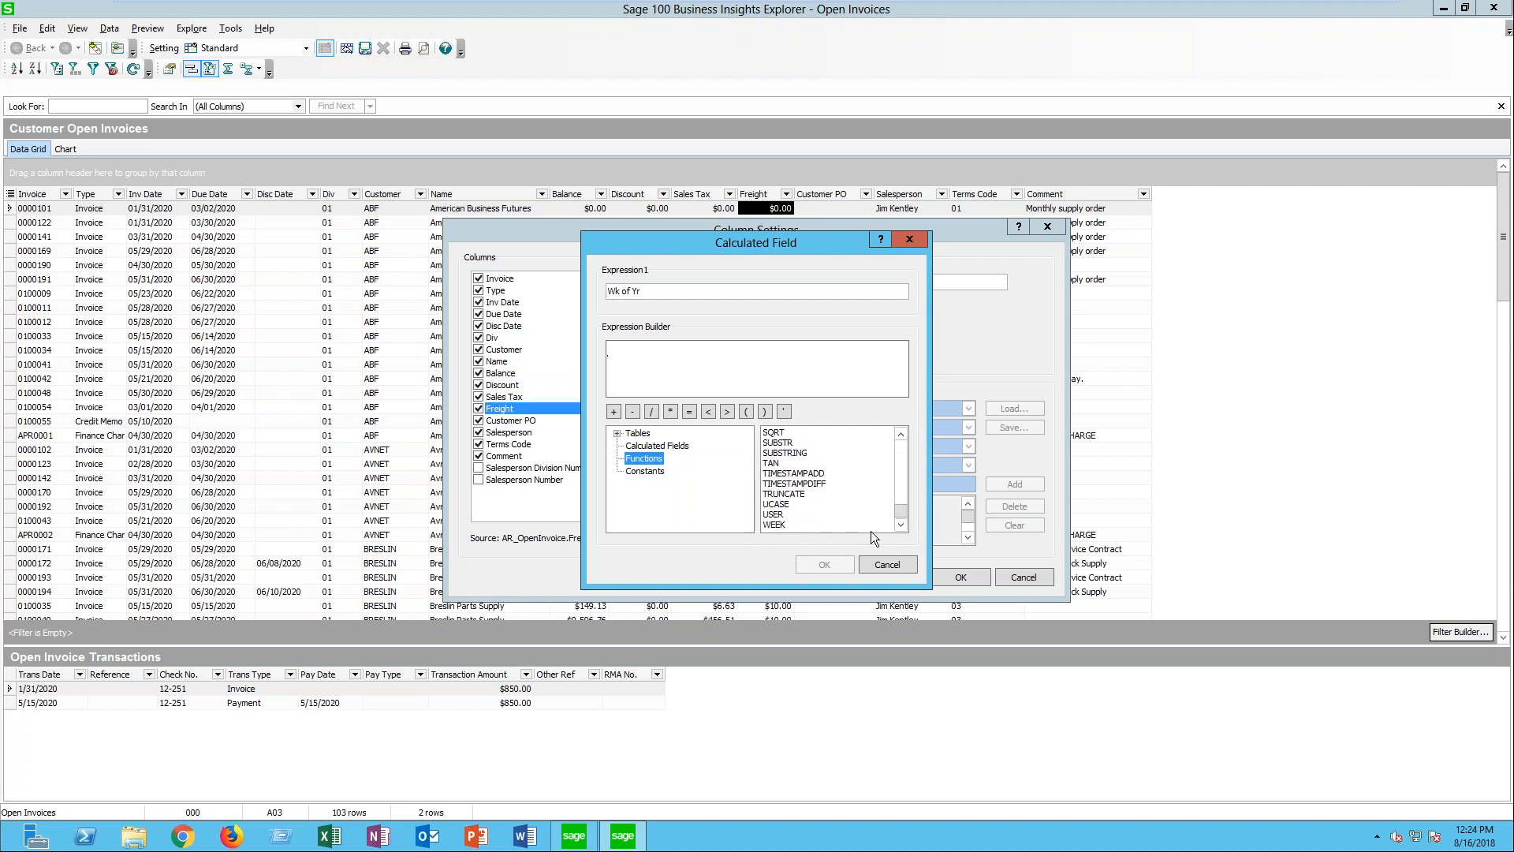
{"action": "left_click", "coordinate": [904, 524]}
{"action": "double_click", "coordinate": [772, 514]}
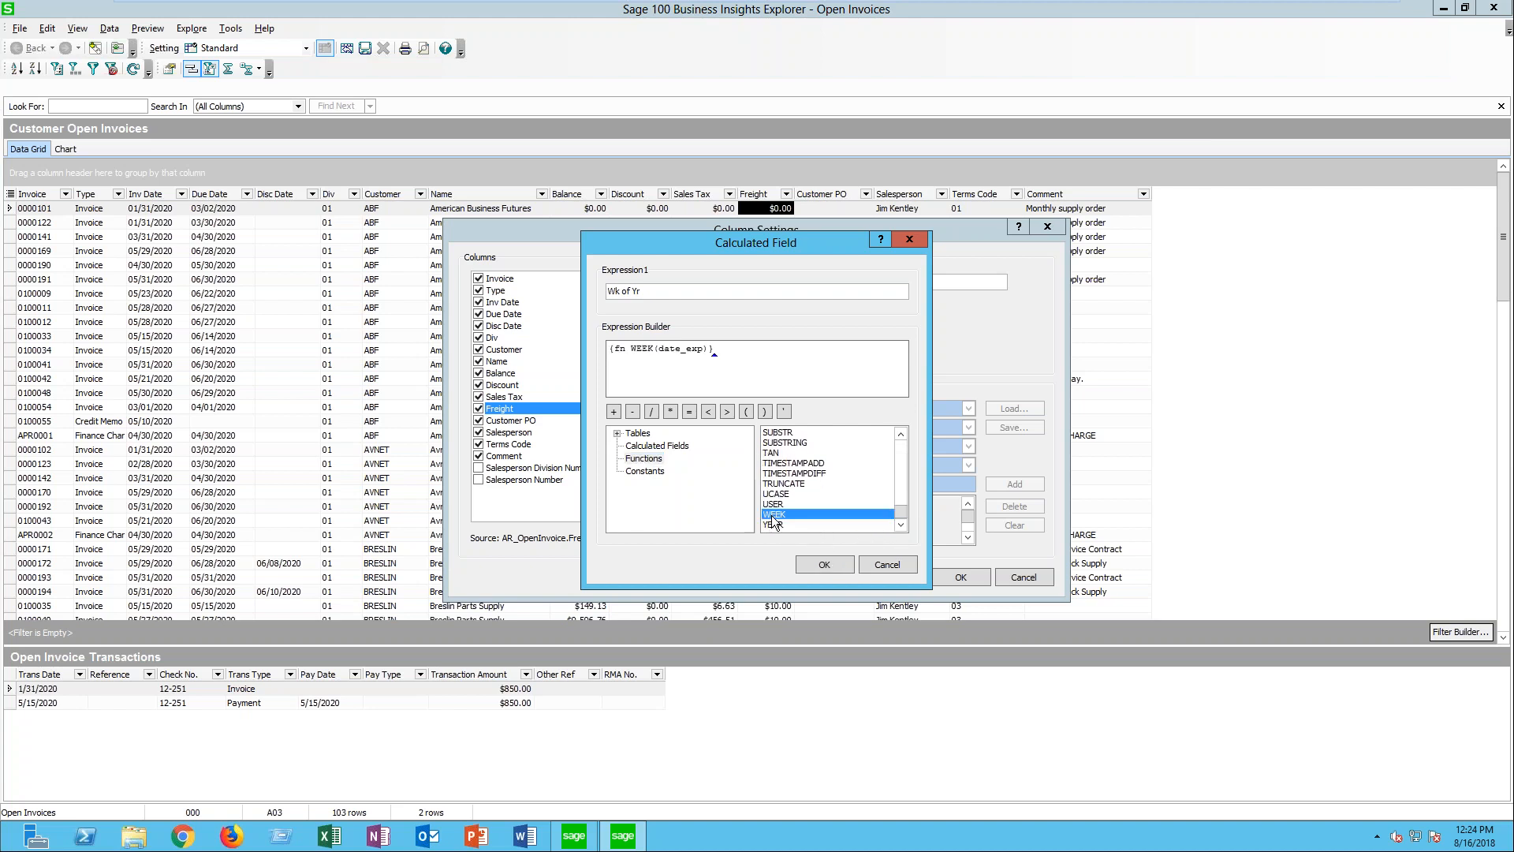
- Replace the date_exp placeholder in the WEEK expression with the InvoiceDate field from the AR_OpenInvoice table
{"action": "left_click", "coordinate": [661, 351]}
{"action": "left_click_drag", "start_coordinate": [670, 351], "coordinate": [701, 356]}
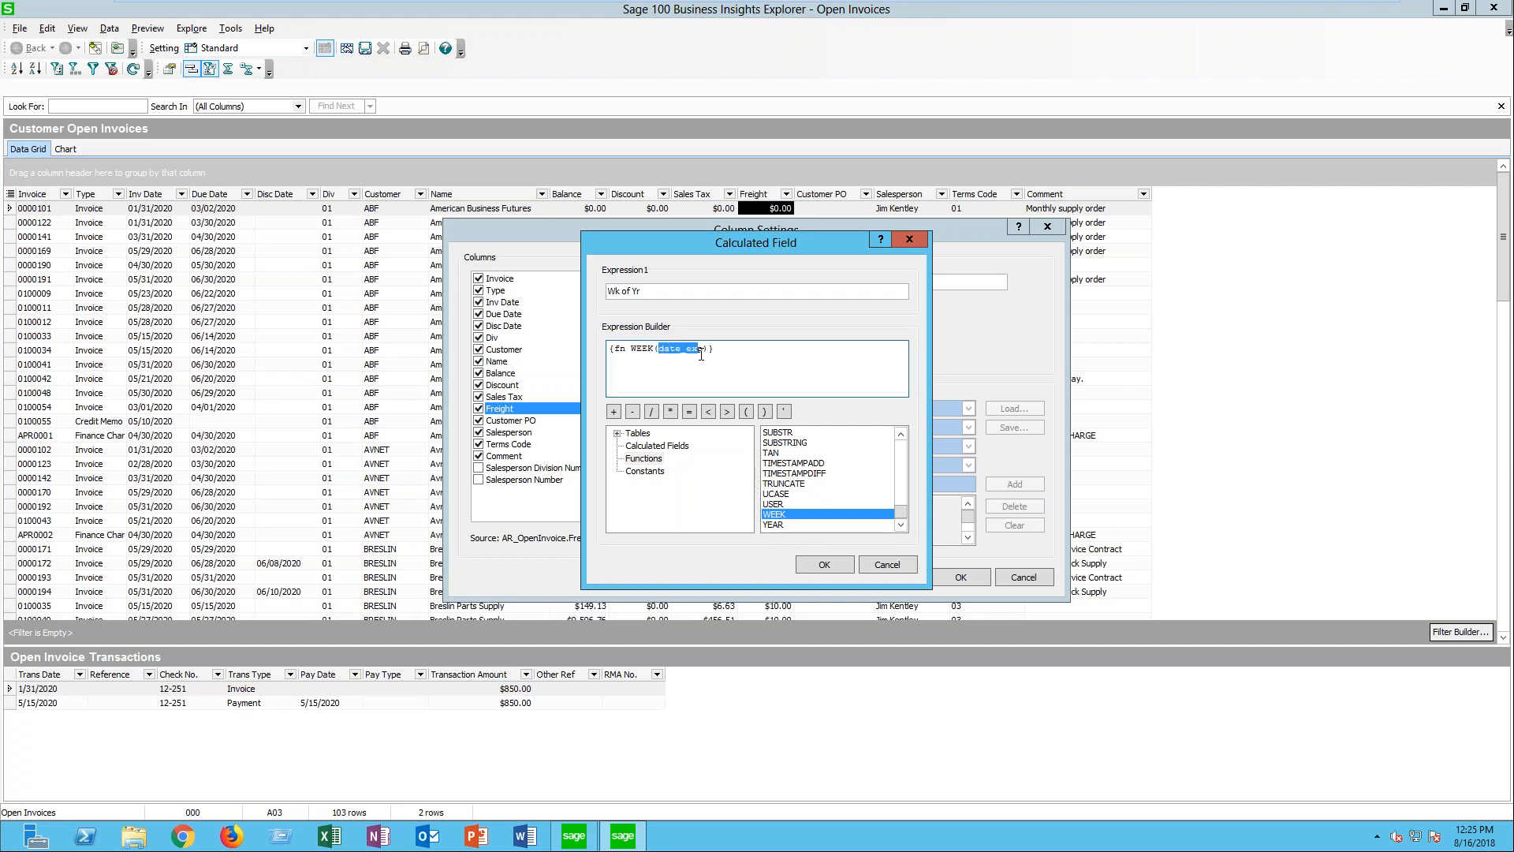
{"action": "left_click_drag", "start_coordinate": [705, 361], "coordinate": [658, 360]}
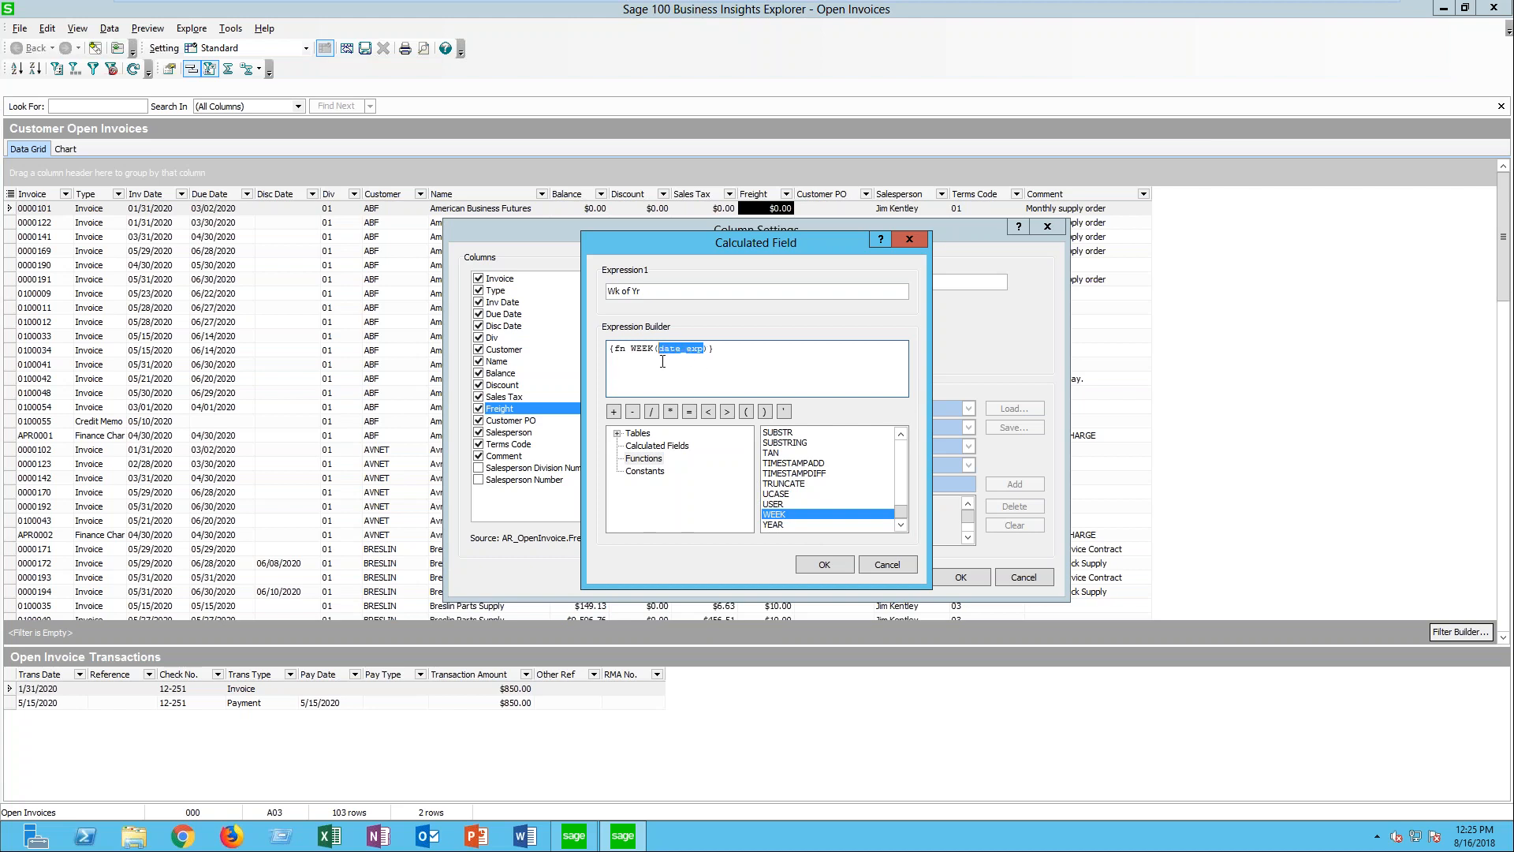
{"action": "left_click", "coordinate": [618, 433]}
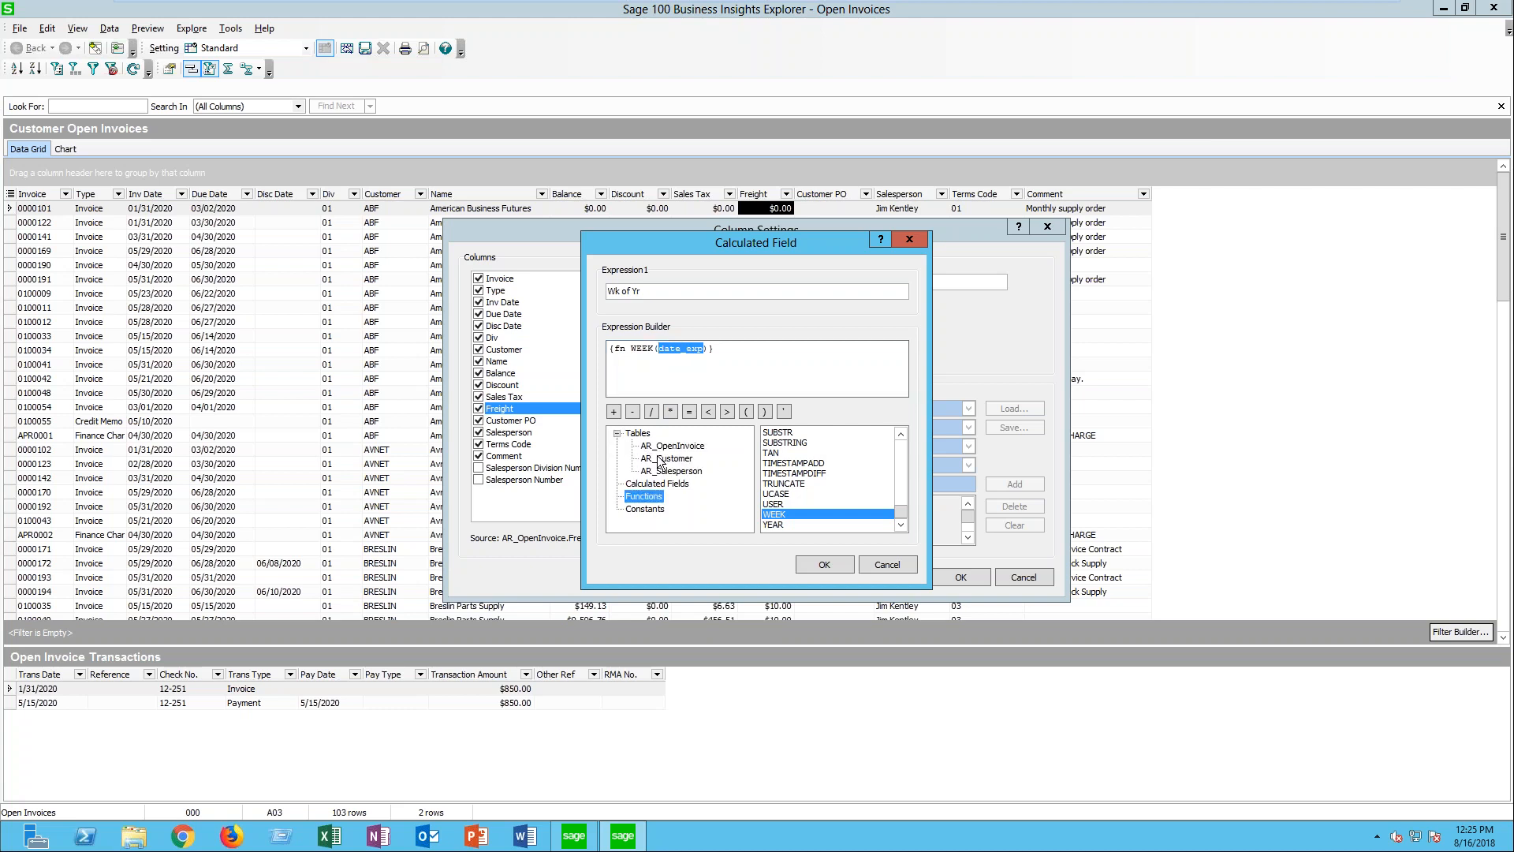
{"action": "left_click", "coordinate": [680, 446]}
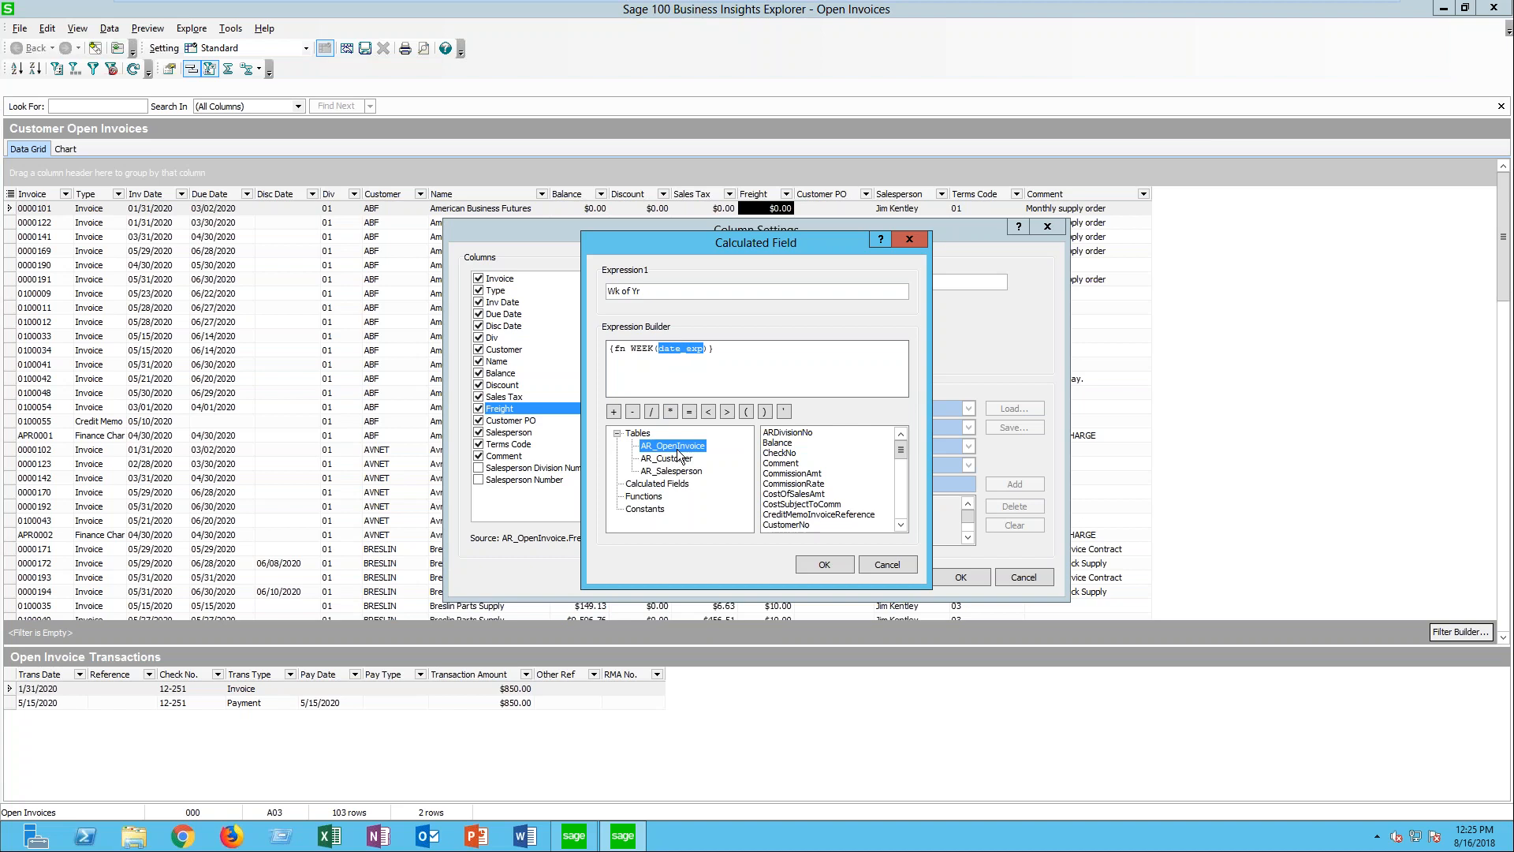
{"action": "left_click", "coordinate": [901, 525]}
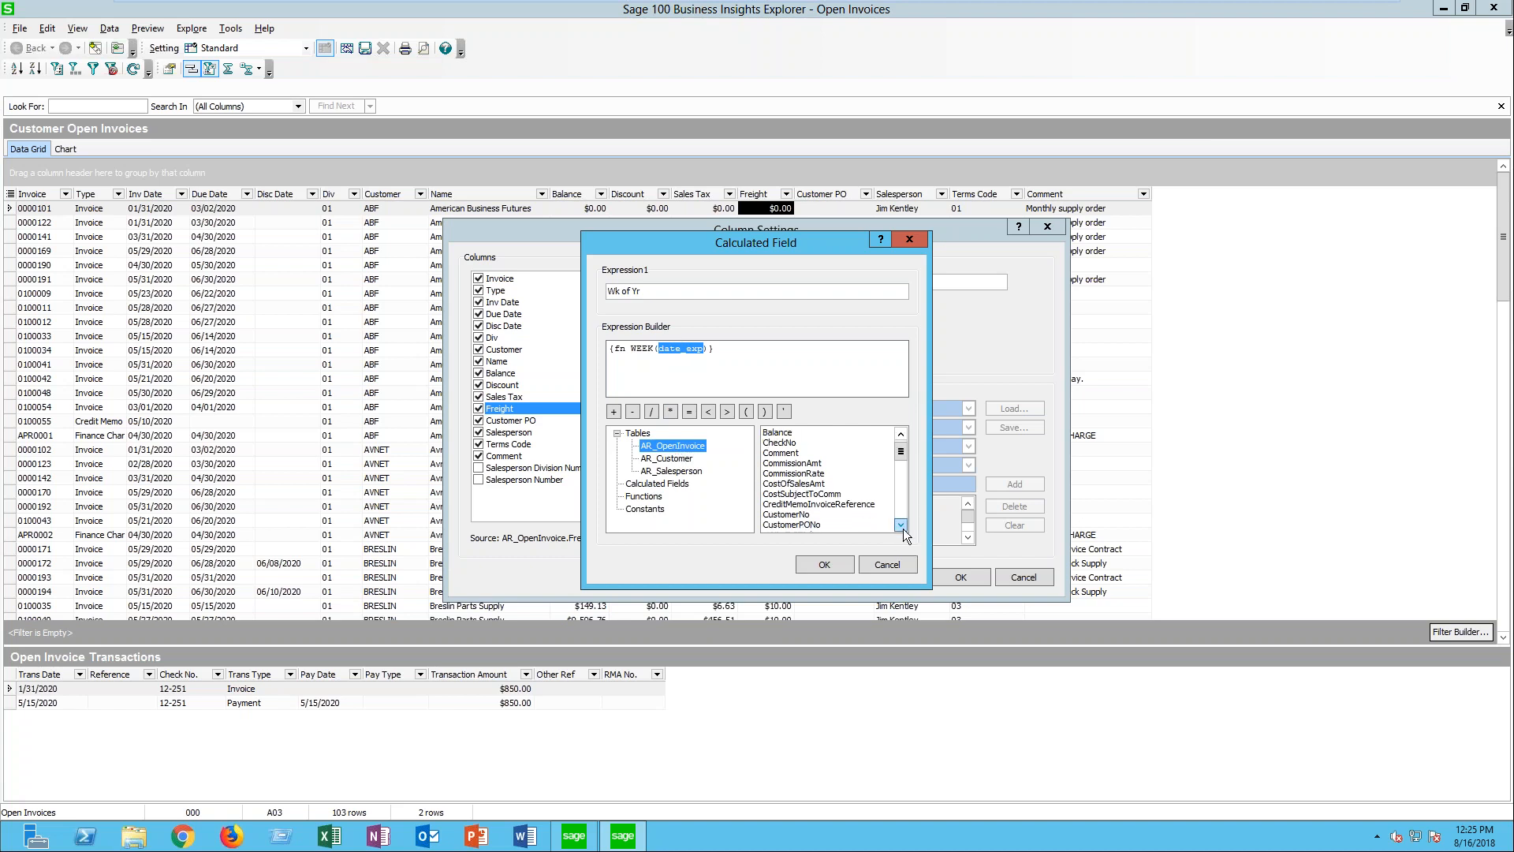
{"action": "left_click", "coordinate": [900, 525]}
{"action": "left_click", "coordinate": [901, 525]}
{"action": "left_click", "coordinate": [900, 525]}
{"action": "left_click", "coordinate": [901, 525]}
{"action": "left_click", "coordinate": [900, 525]}
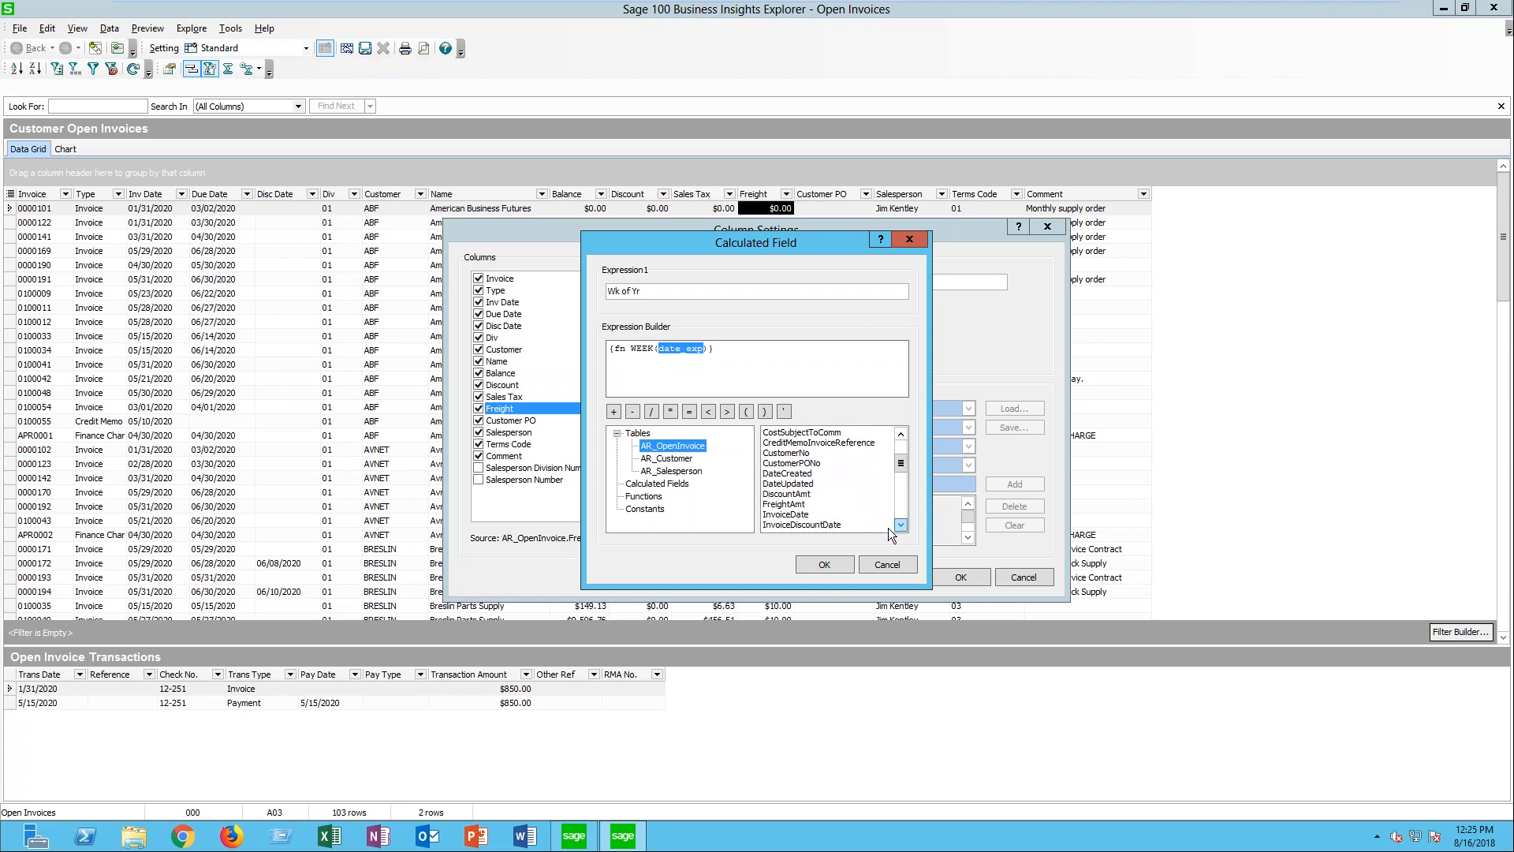
{"action": "double_click", "coordinate": [784, 514]}
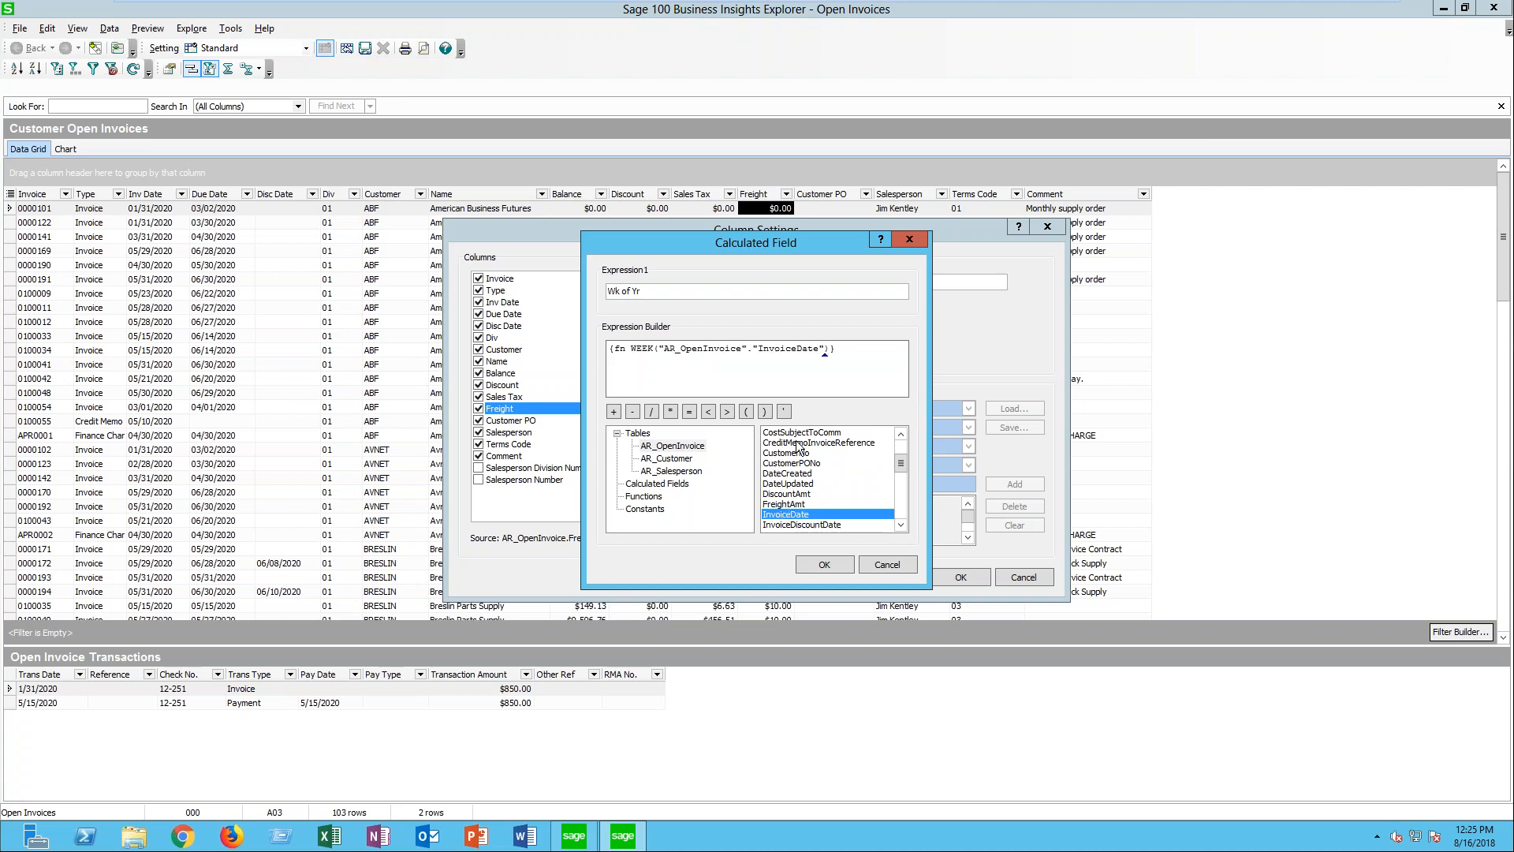
- Apply the Wk of Yr calculated field to the view and move its column directly after Inv Date
{"action": "left_click", "coordinate": [811, 564]}
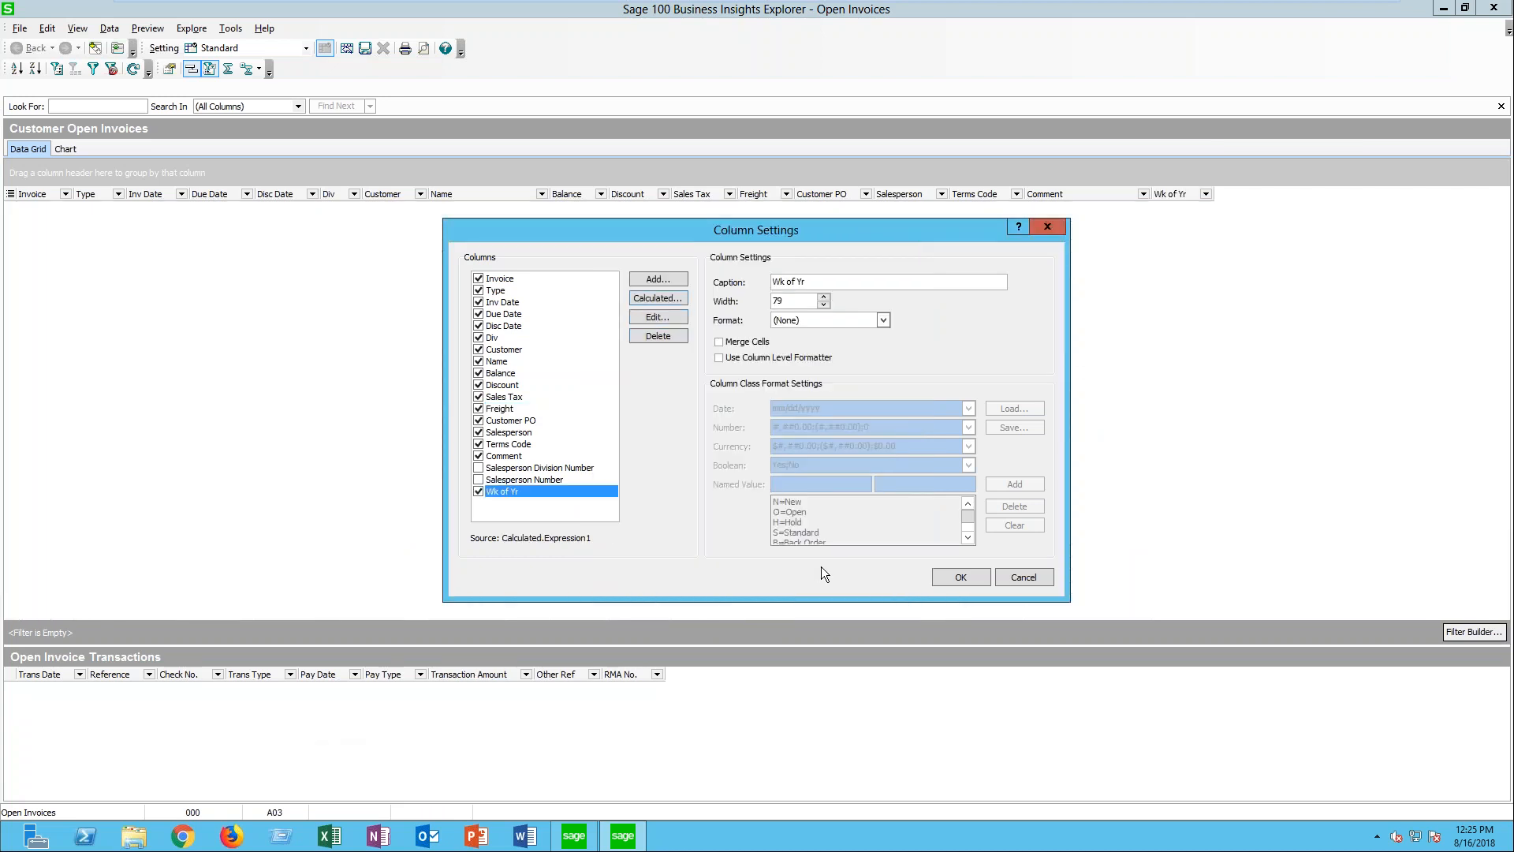
{"action": "left_click", "coordinate": [965, 580]}
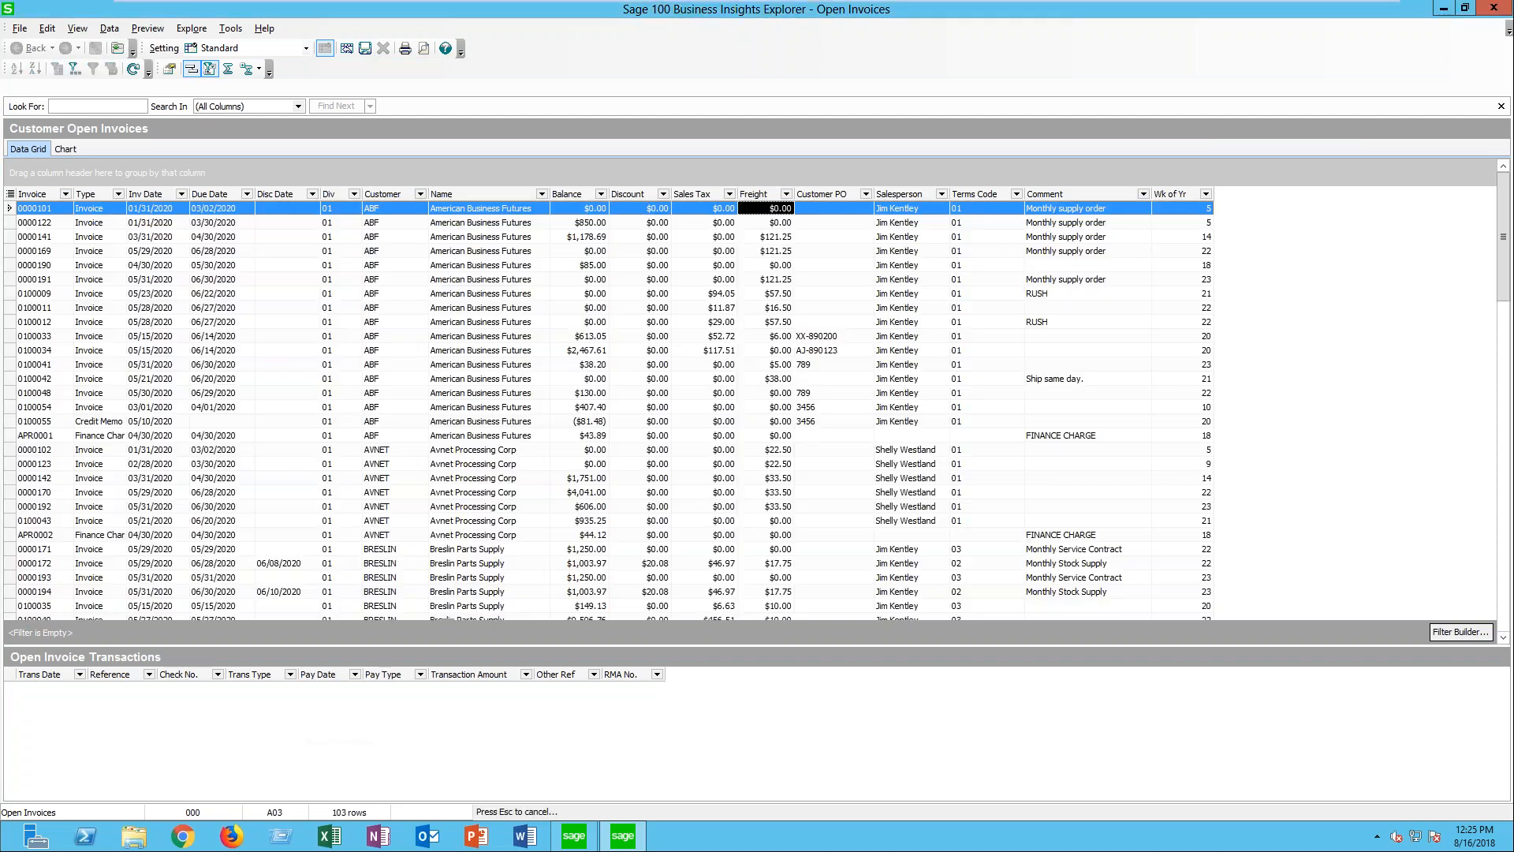
{"action": "left_click_drag", "start_coordinate": [1180, 191], "coordinate": [221, 192]}
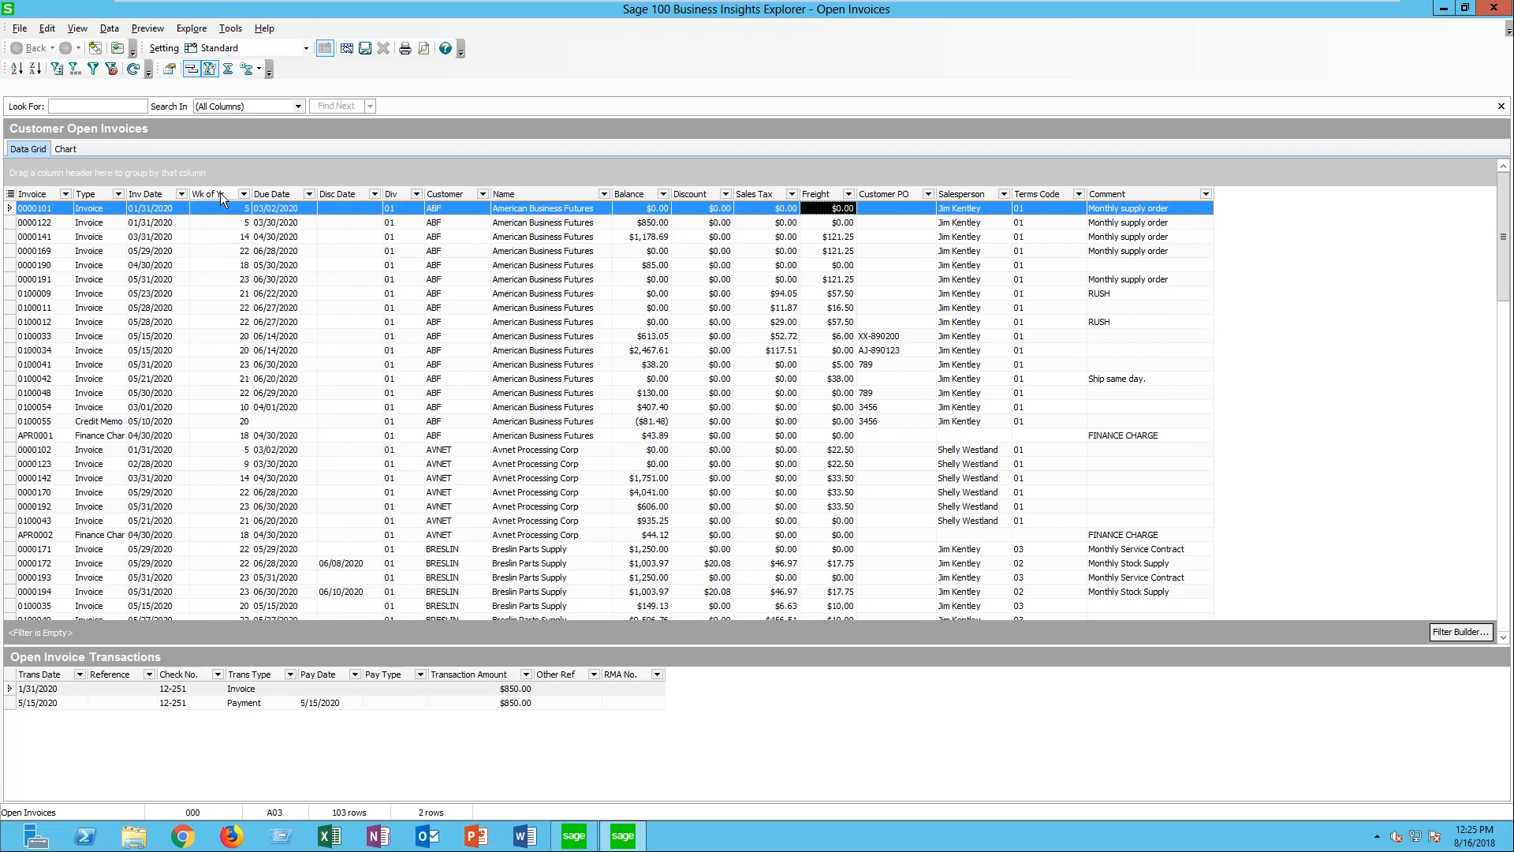
- Group the open invoices by Wk of Yr and show Sum summaries of Balance in the group footers and grand total
{"action": "left_click_drag", "start_coordinate": [216, 194], "coordinate": [208, 173]}
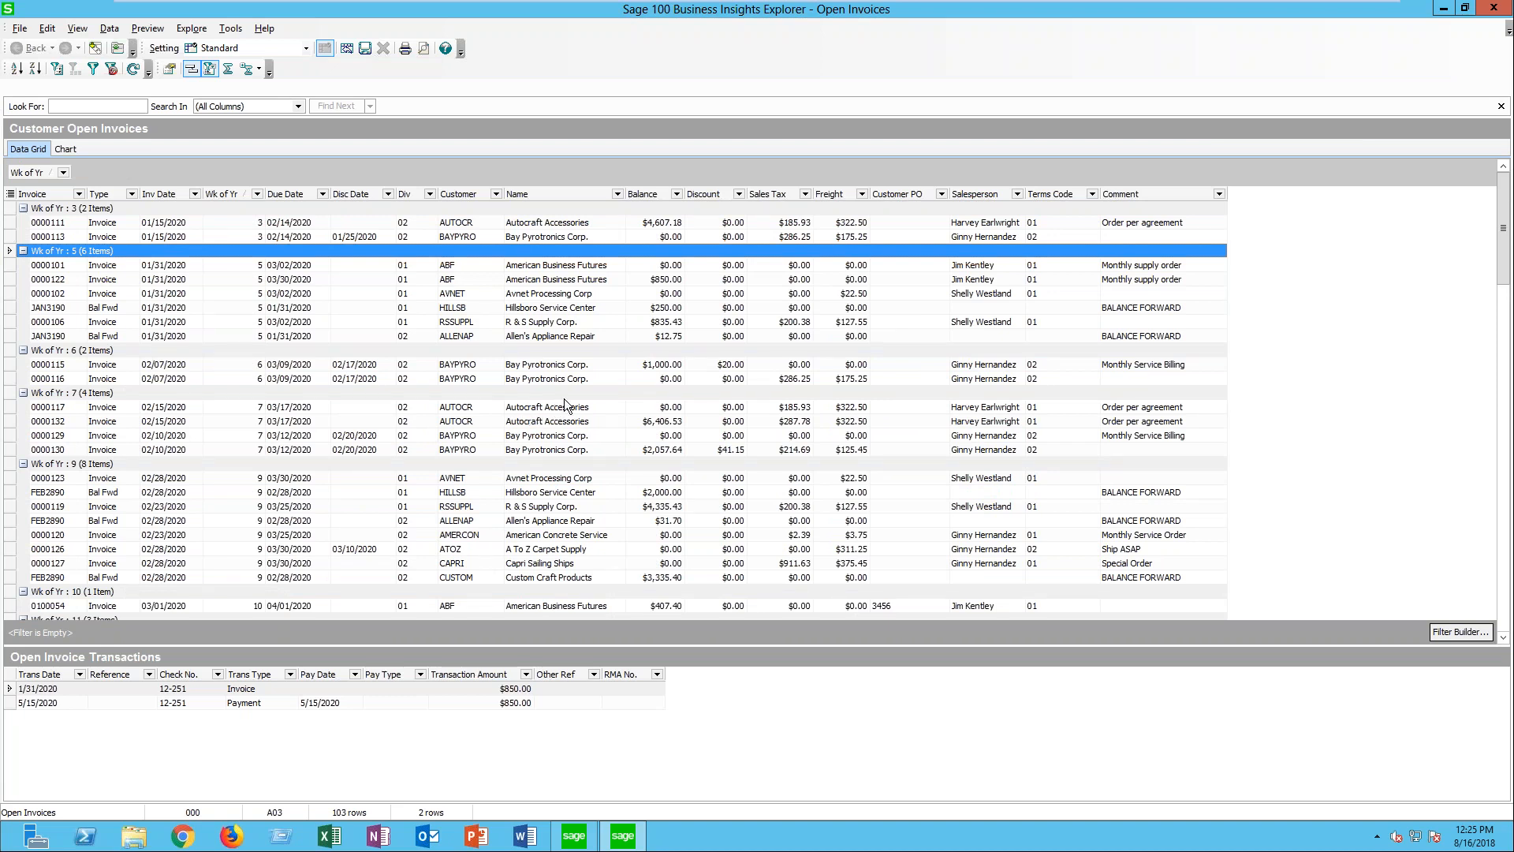
{"action": "left_click", "coordinate": [228, 69]}
{"action": "mouse_move", "coordinate": [596, 376]}
{"action": "right_click", "coordinate": [666, 372]}
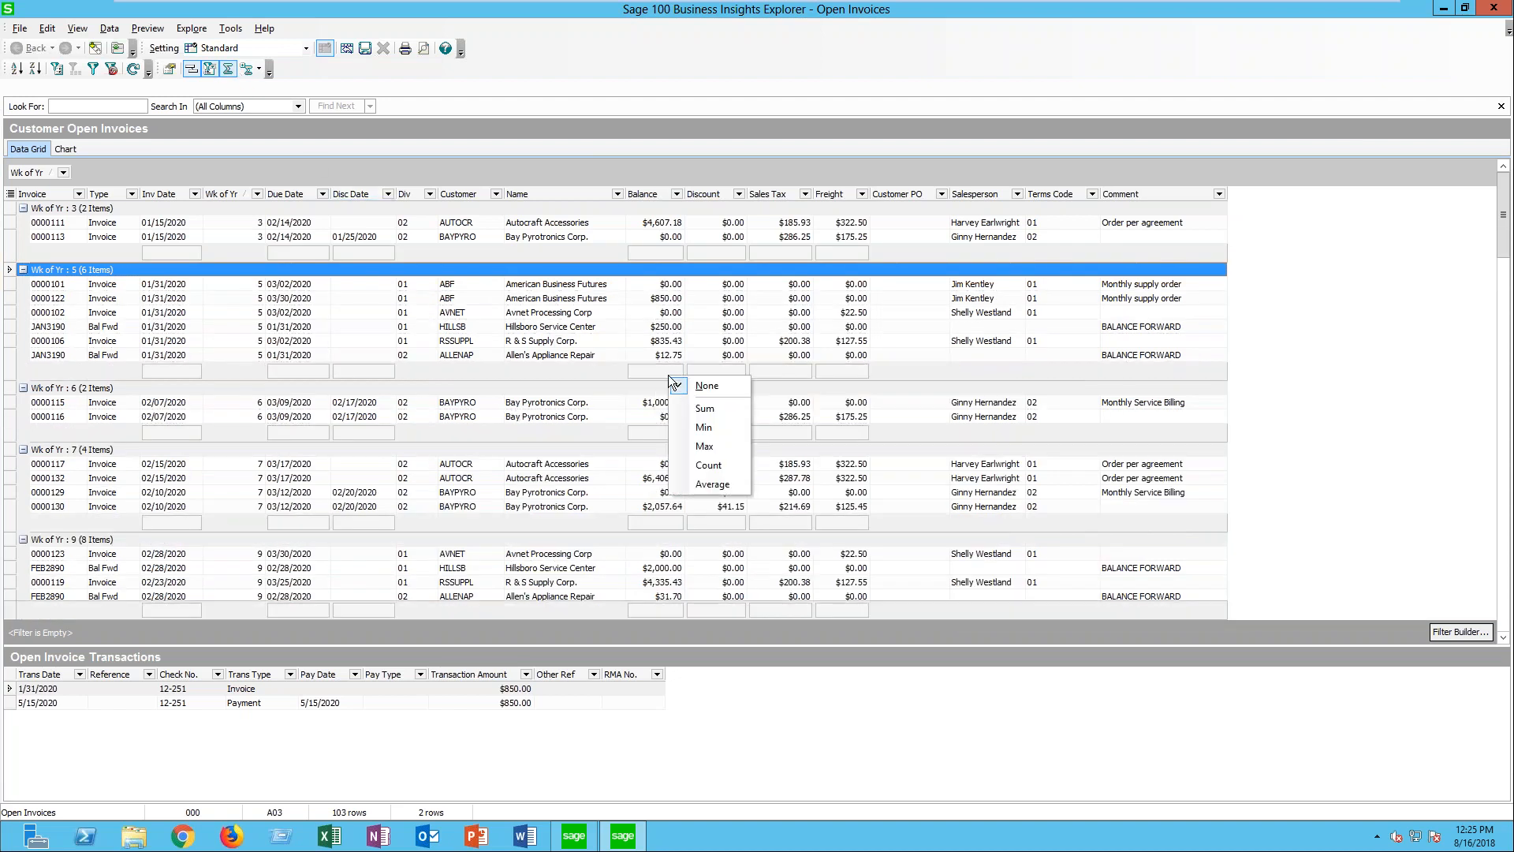
{"action": "left_click", "coordinate": [704, 411]}
{"action": "right_click", "coordinate": [642, 610]}
{"action": "left_click", "coordinate": [663, 620]}
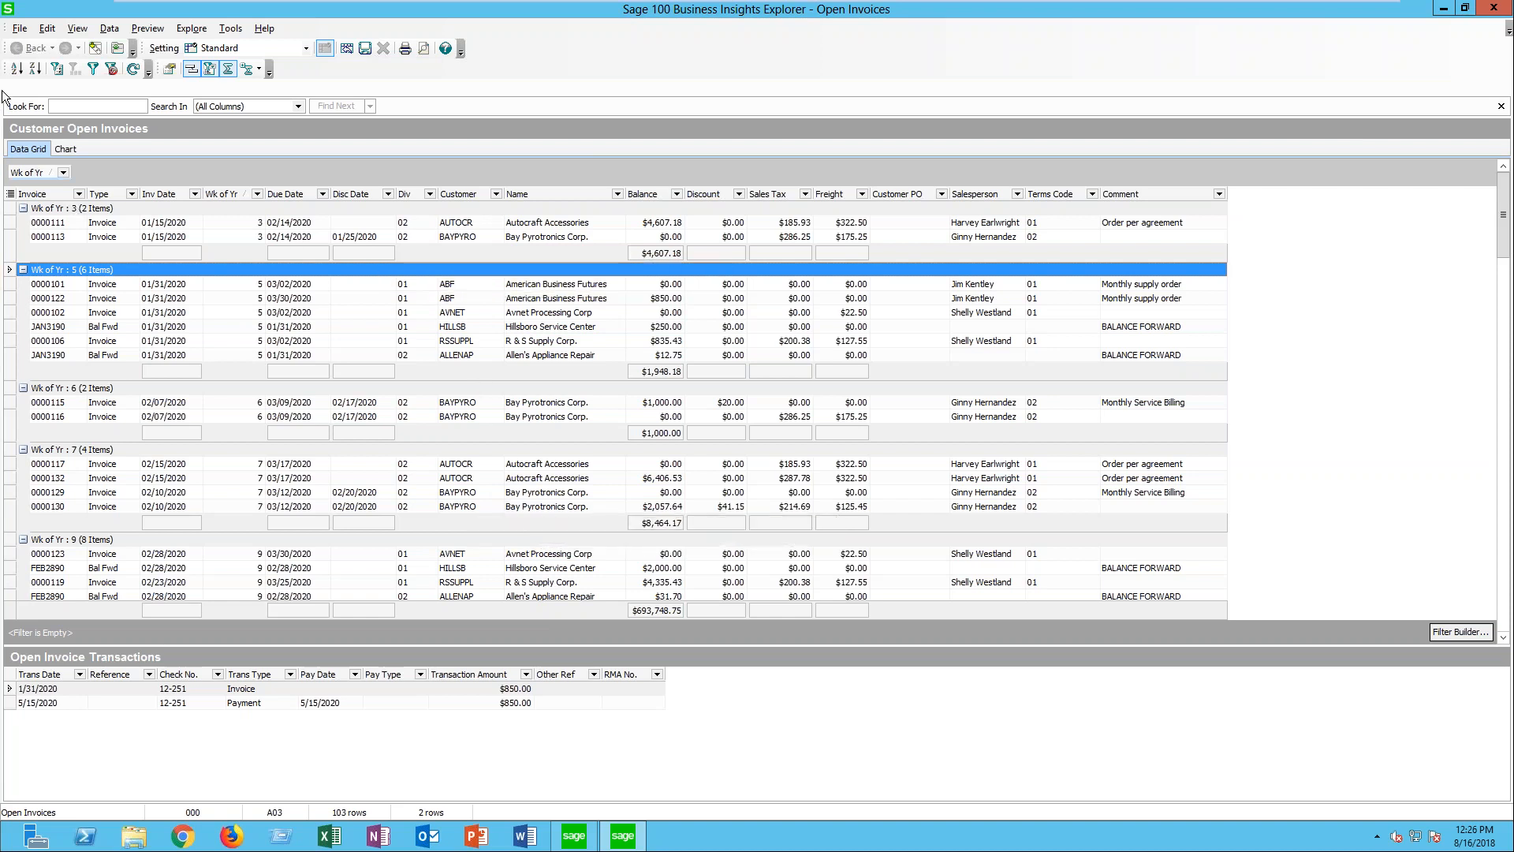
- Replace the Wk of Yr grouping with grouping by Div, and collapse and re-expand the 01 and 02 groups
{"action": "left_click_drag", "start_coordinate": [32, 171], "coordinate": [233, 193]}
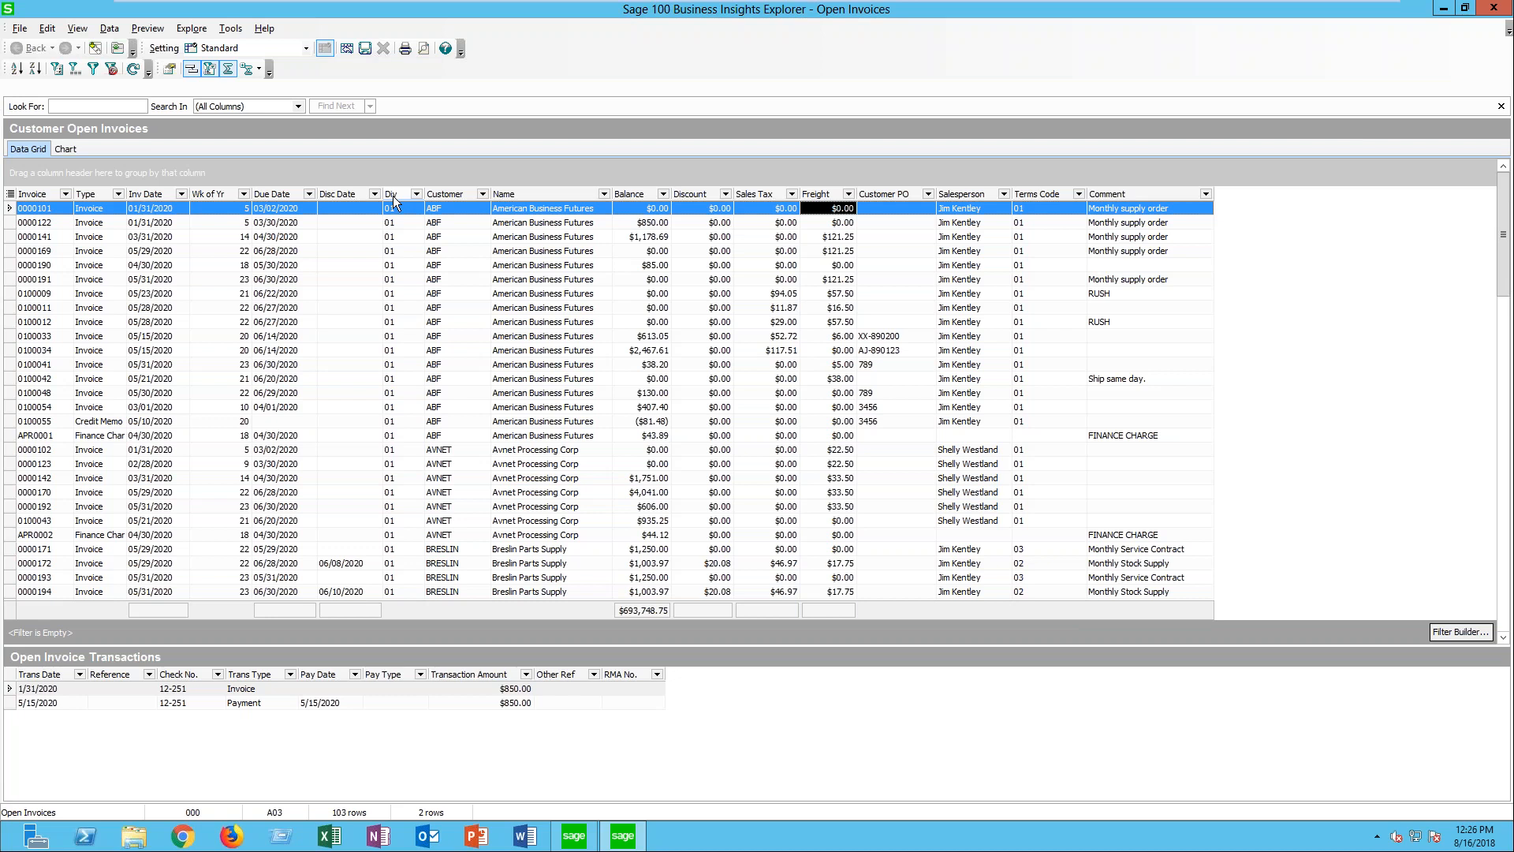
{"action": "left_click_drag", "start_coordinate": [392, 196], "coordinate": [357, 173]}
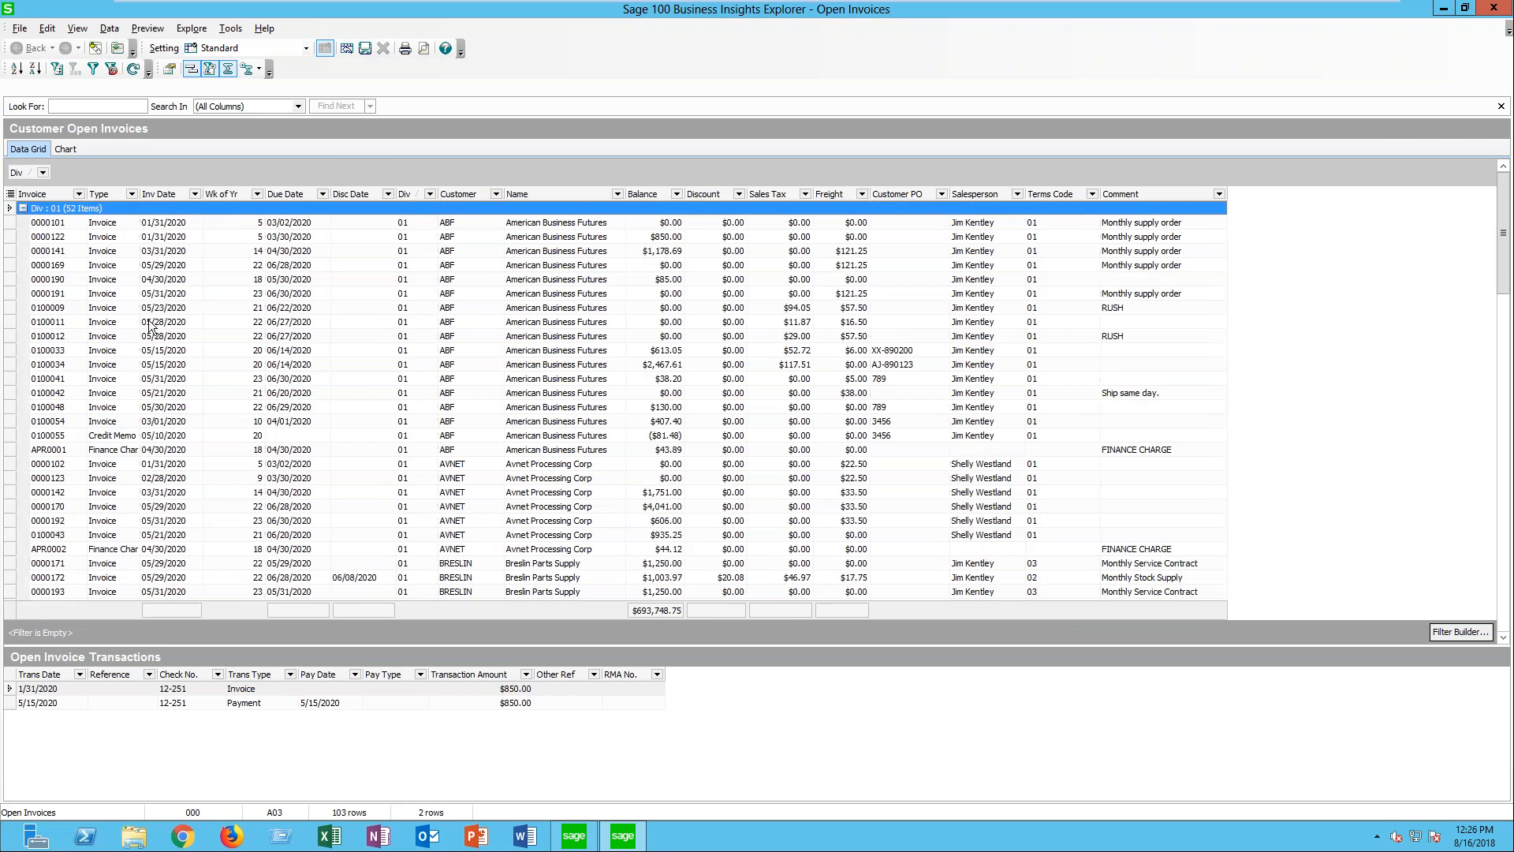
{"action": "left_click", "coordinate": [25, 209]}
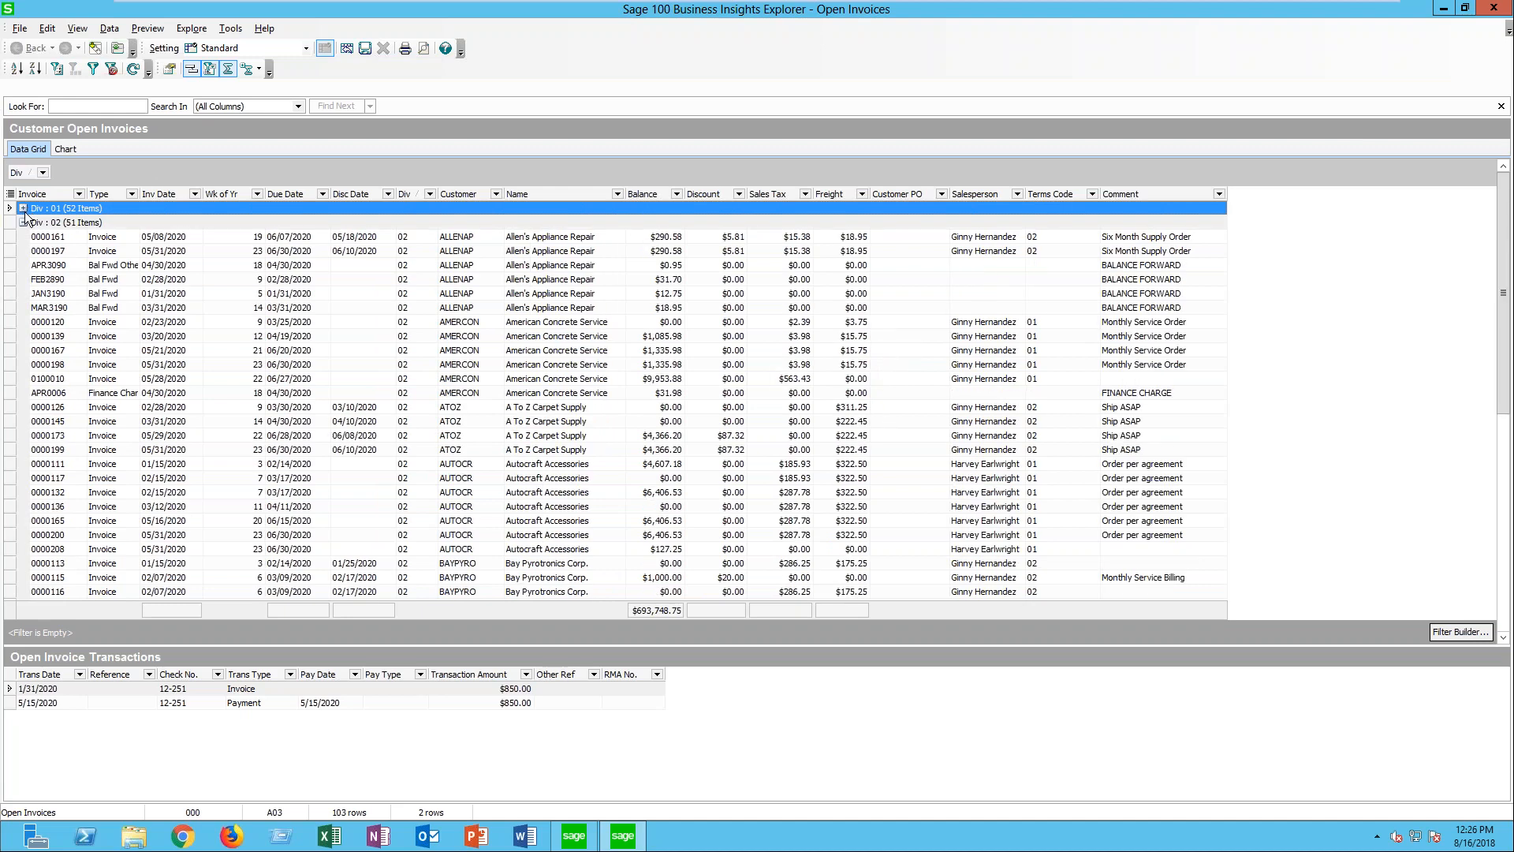
{"action": "left_click", "coordinate": [24, 223]}
{"action": "left_click", "coordinate": [25, 224]}
{"action": "left_click", "coordinate": [25, 209]}
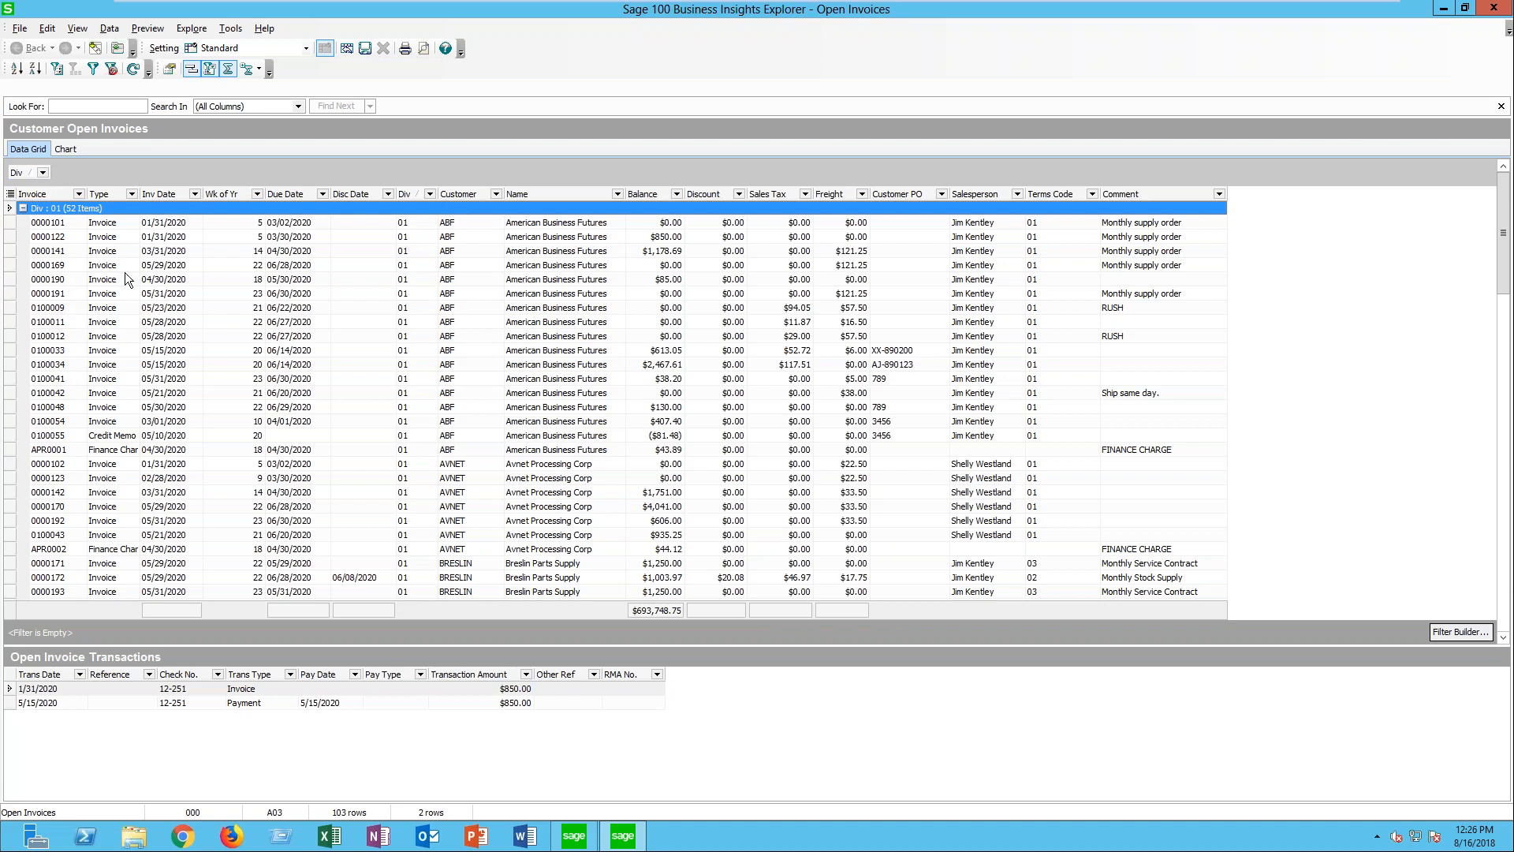
- Add Customer as a second grouping level under Div, collapse the customer groups from ABF through INACTIV, and expand all groups again
{"action": "left_click_drag", "start_coordinate": [456, 197], "coordinate": [89, 177]}
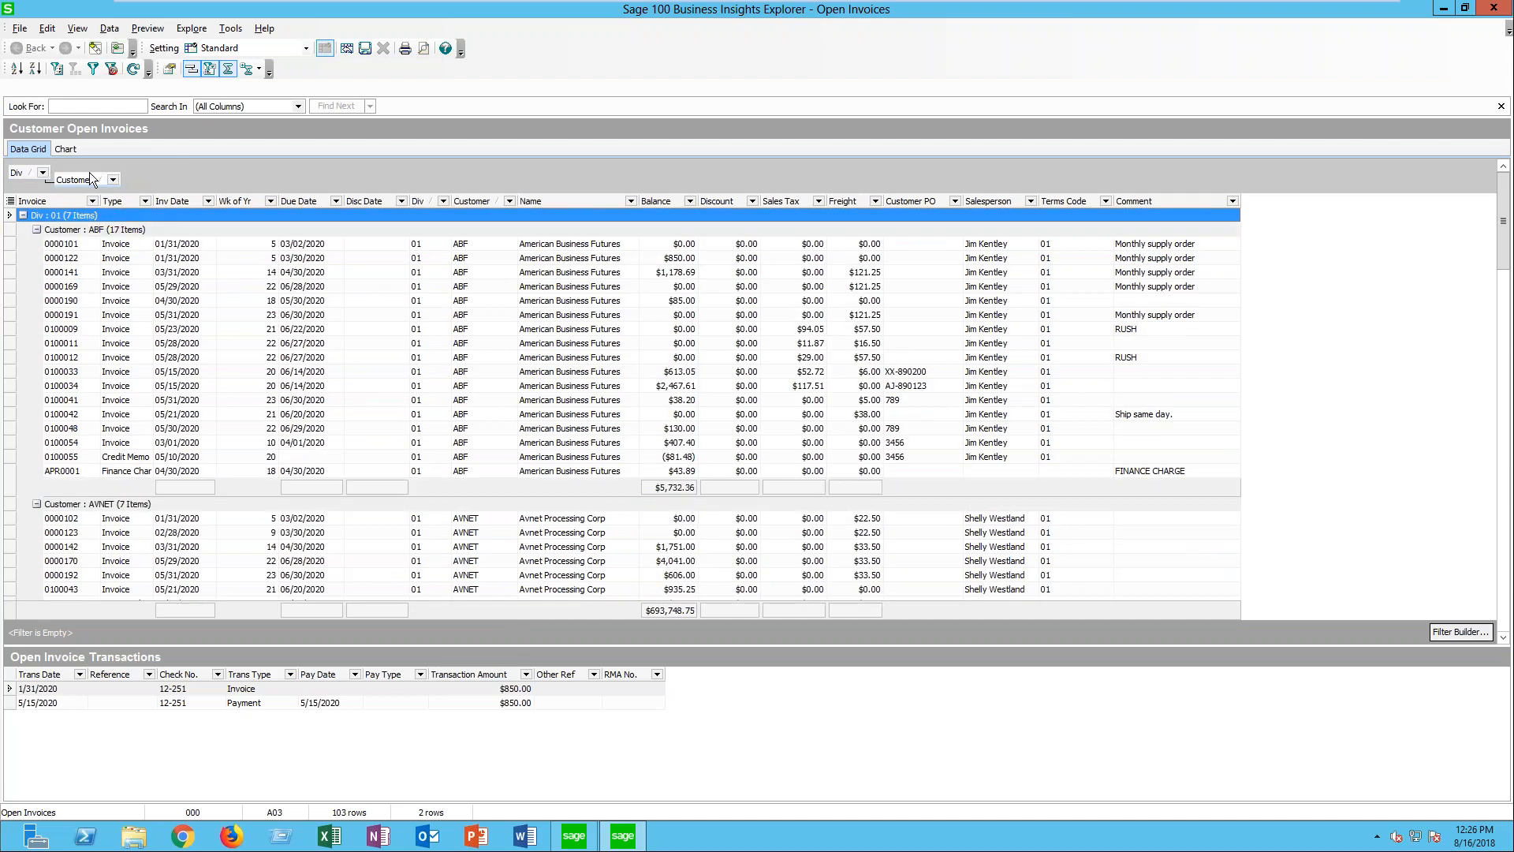
{"action": "left_click", "coordinate": [36, 230]}
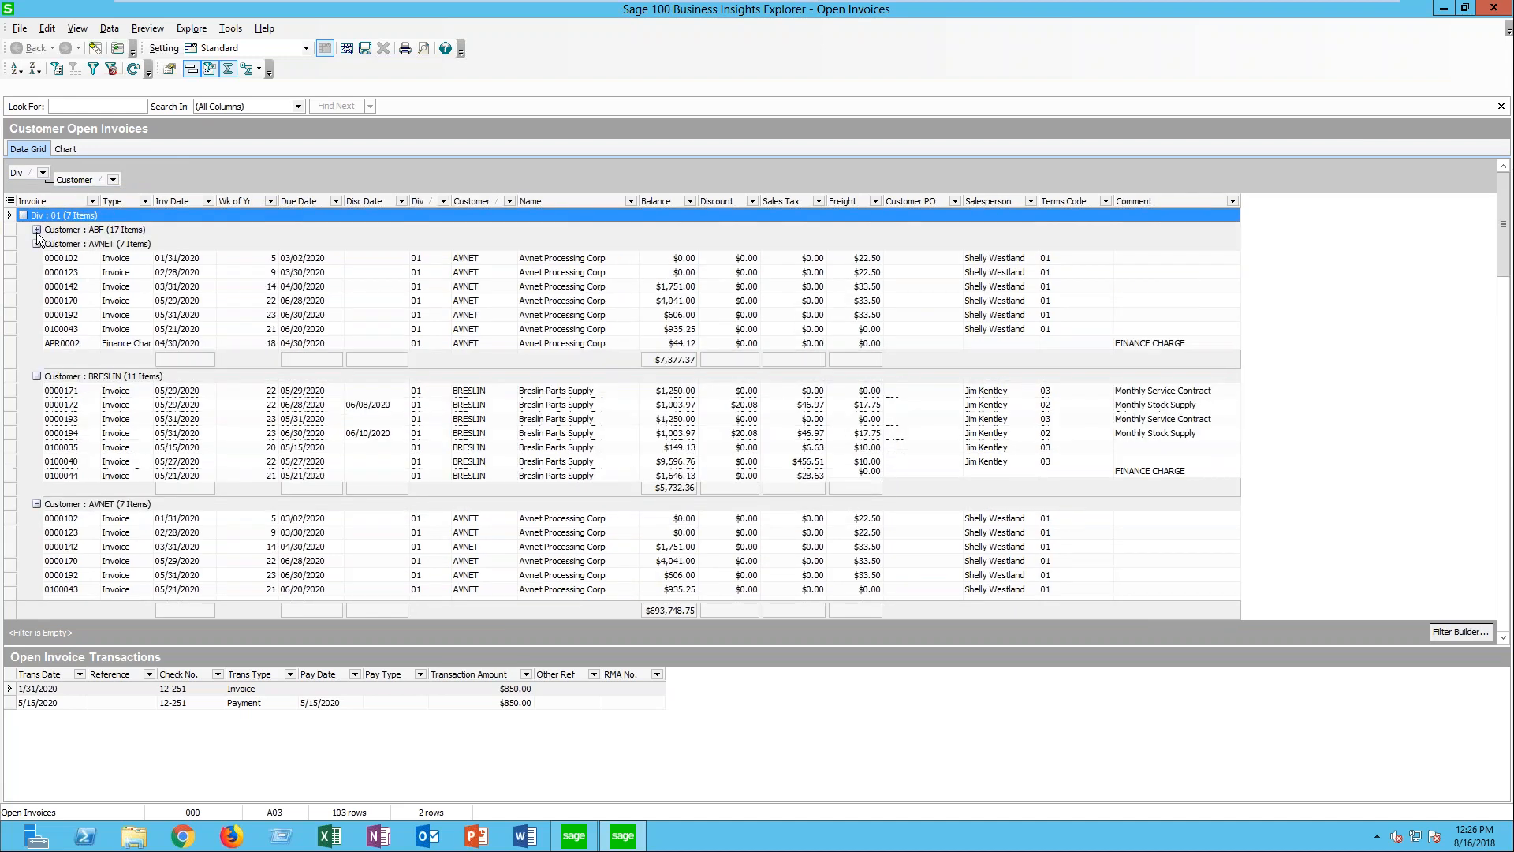
{"action": "left_click", "coordinate": [37, 244]}
{"action": "left_click", "coordinate": [36, 258]}
{"action": "left_click", "coordinate": [36, 272]}
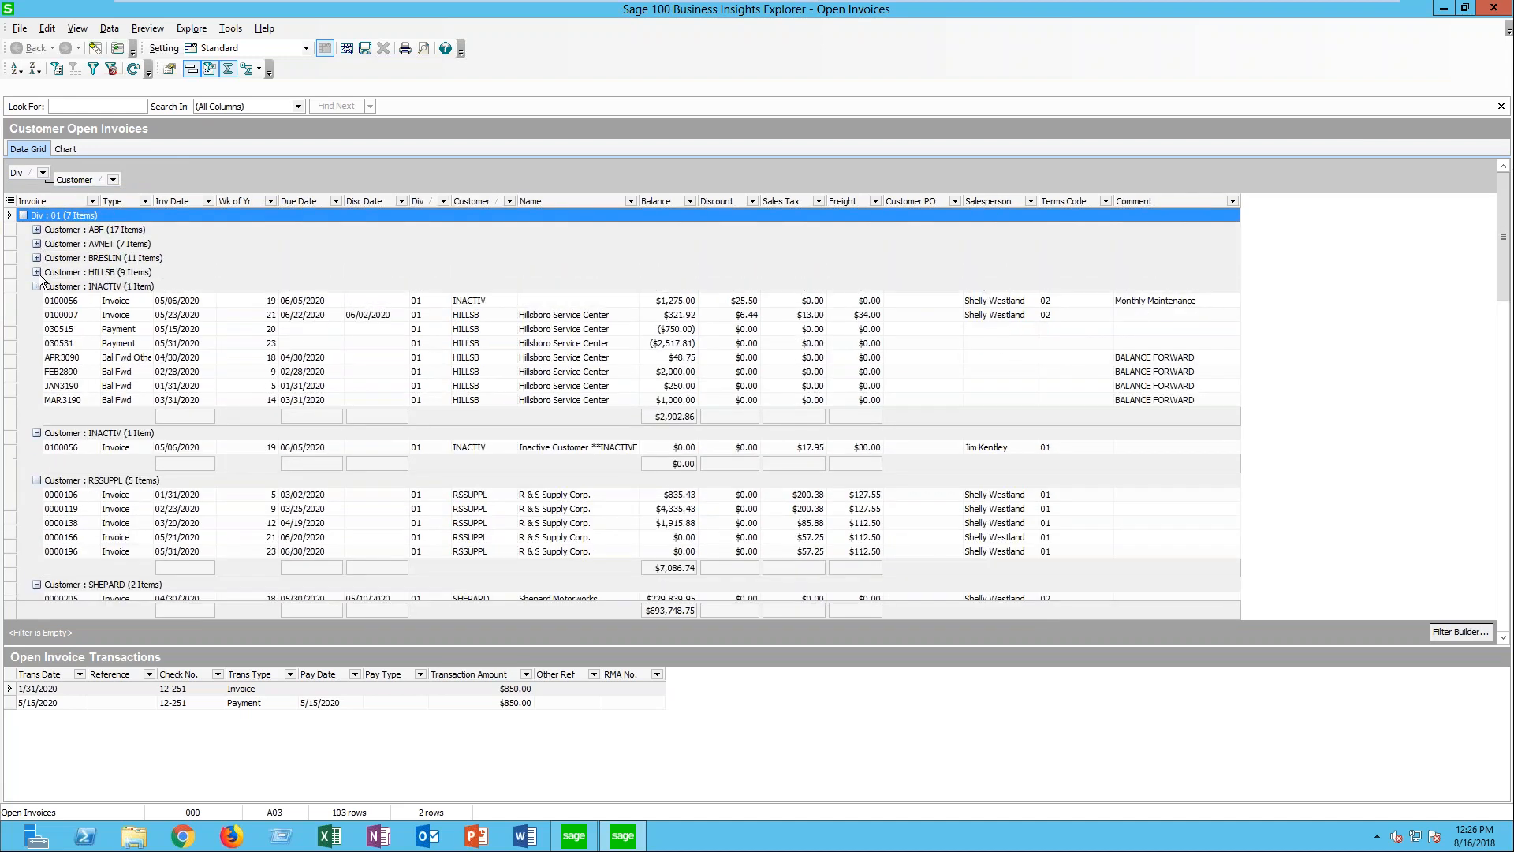
{"action": "left_click", "coordinate": [36, 286]}
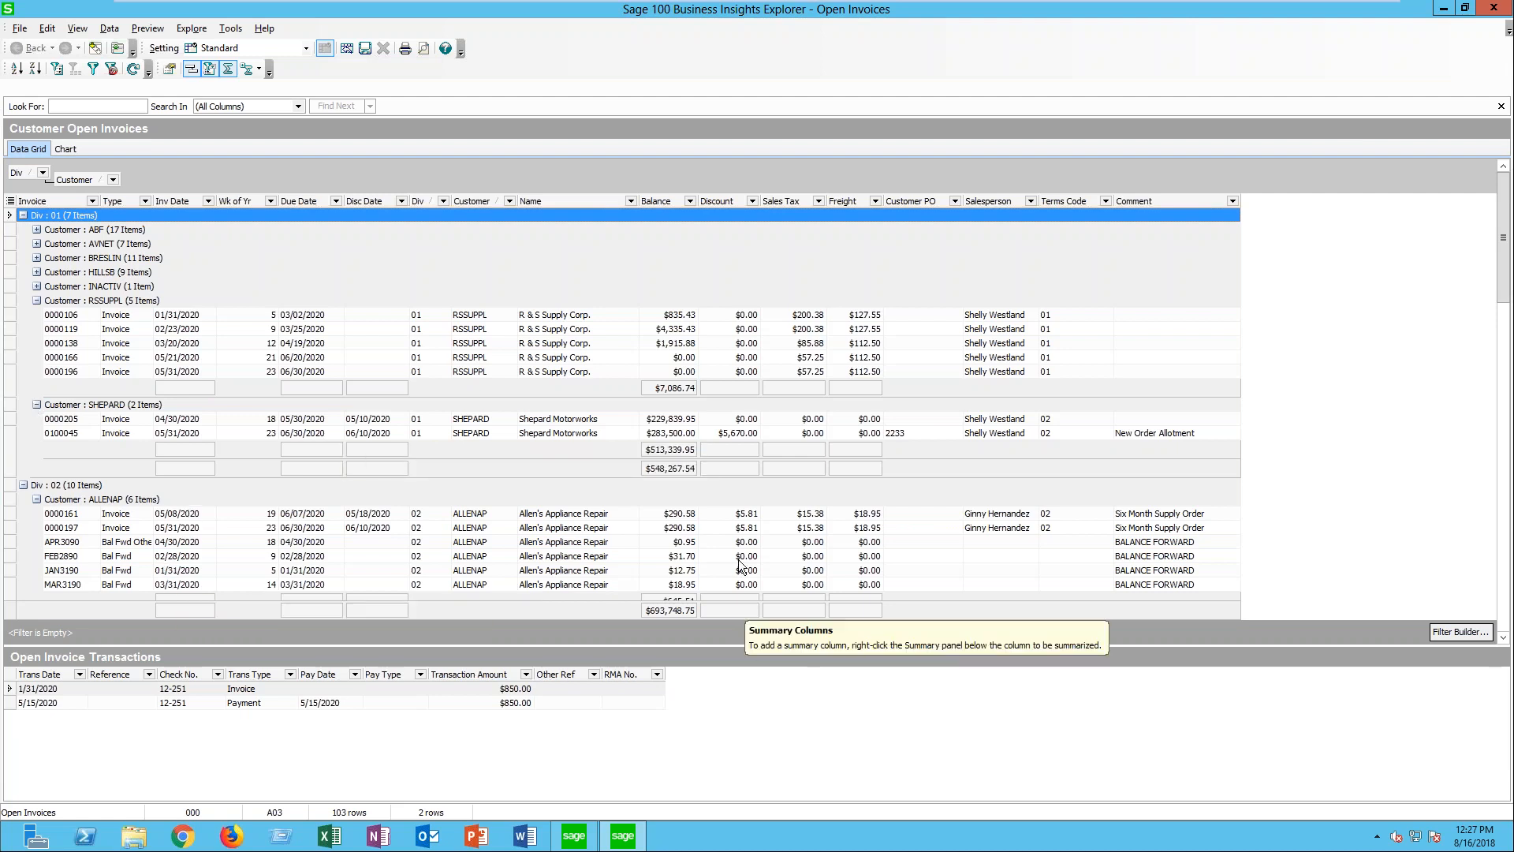
{"action": "right_click", "coordinate": [38, 228]}
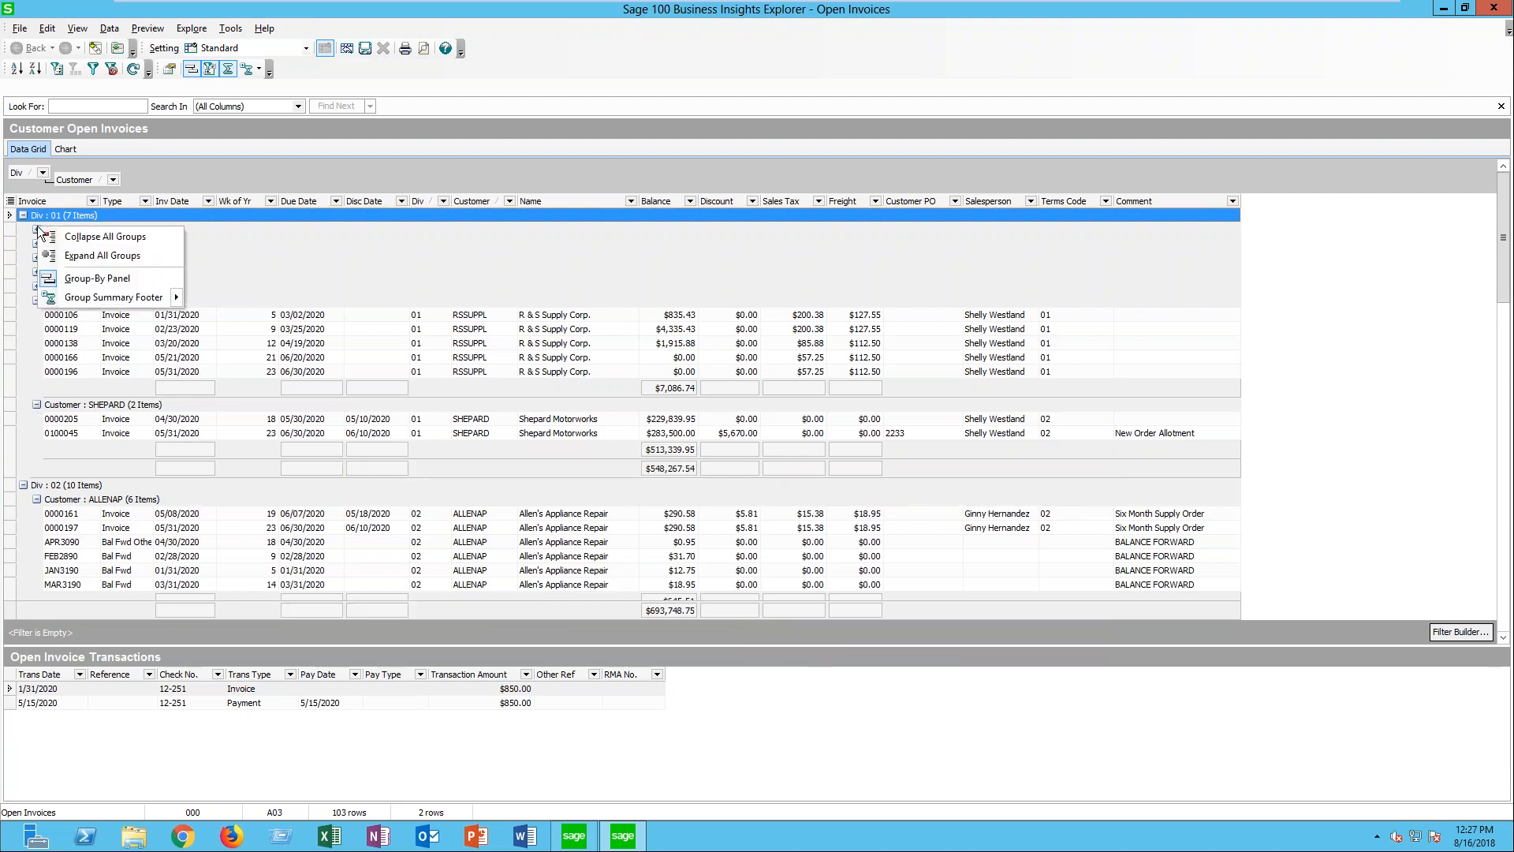
{"action": "left_click", "coordinate": [103, 255]}
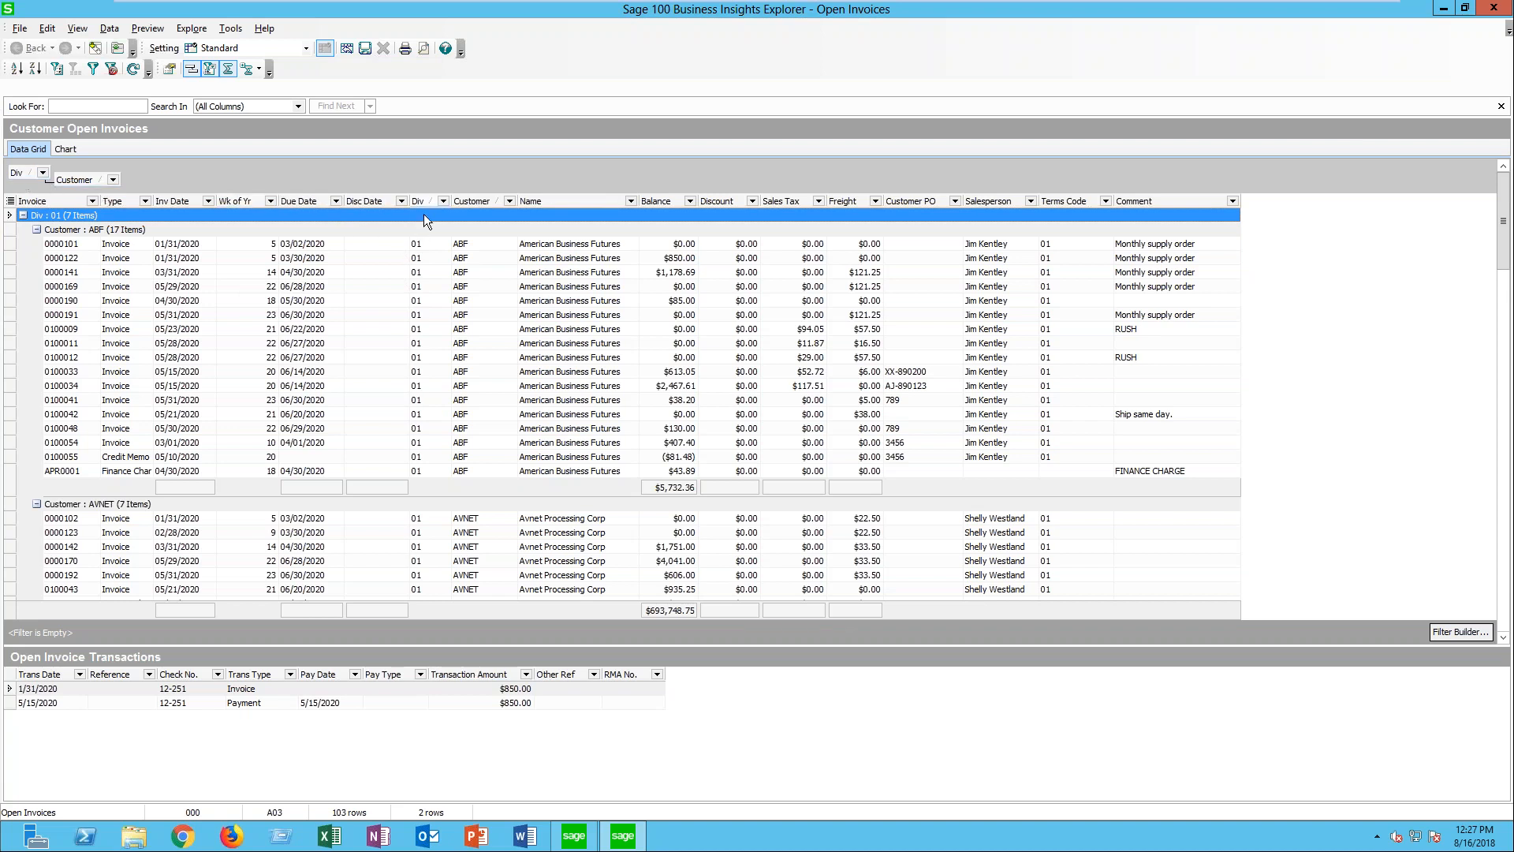
- Remove the Div column from the grid and close the Open Invoices view without saving its changed setting
{"action": "left_click_drag", "start_coordinate": [415, 201], "coordinate": [1014, 8]}
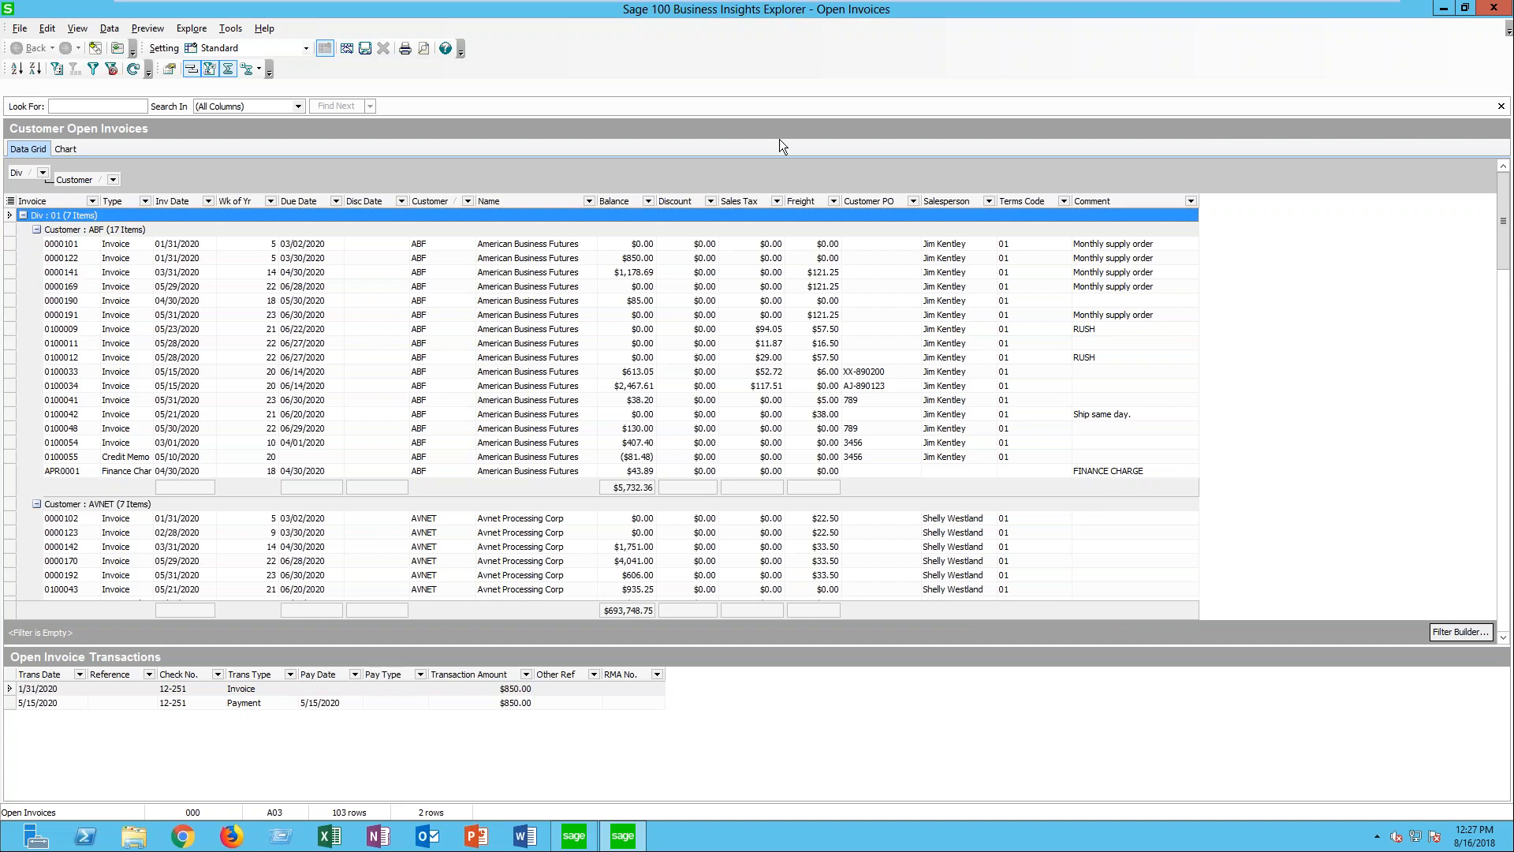
{"action": "left_click", "coordinate": [1493, 8]}
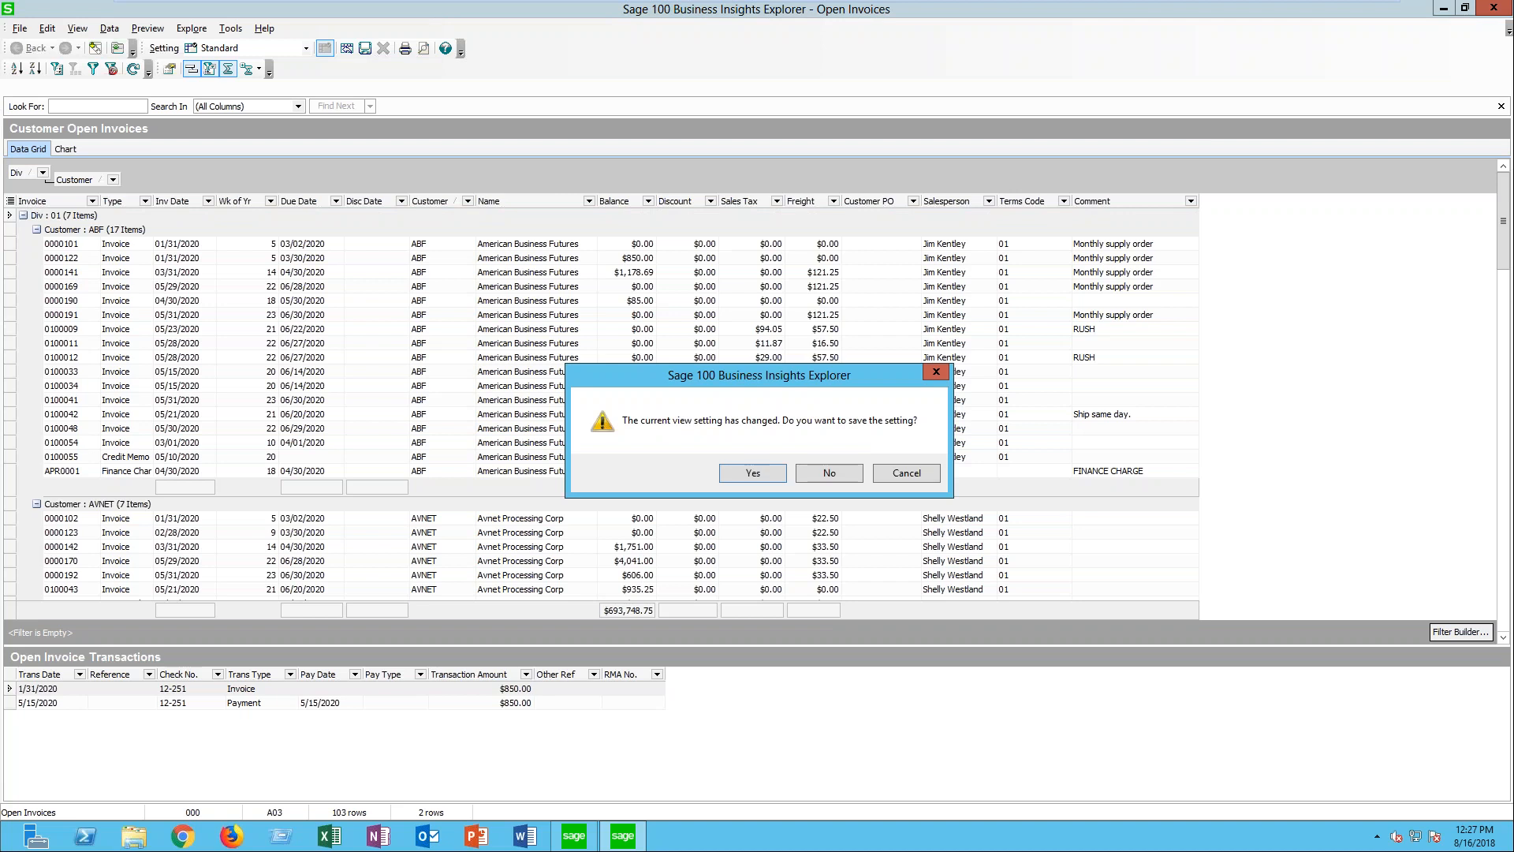
{"action": "left_click", "coordinate": [820, 465]}
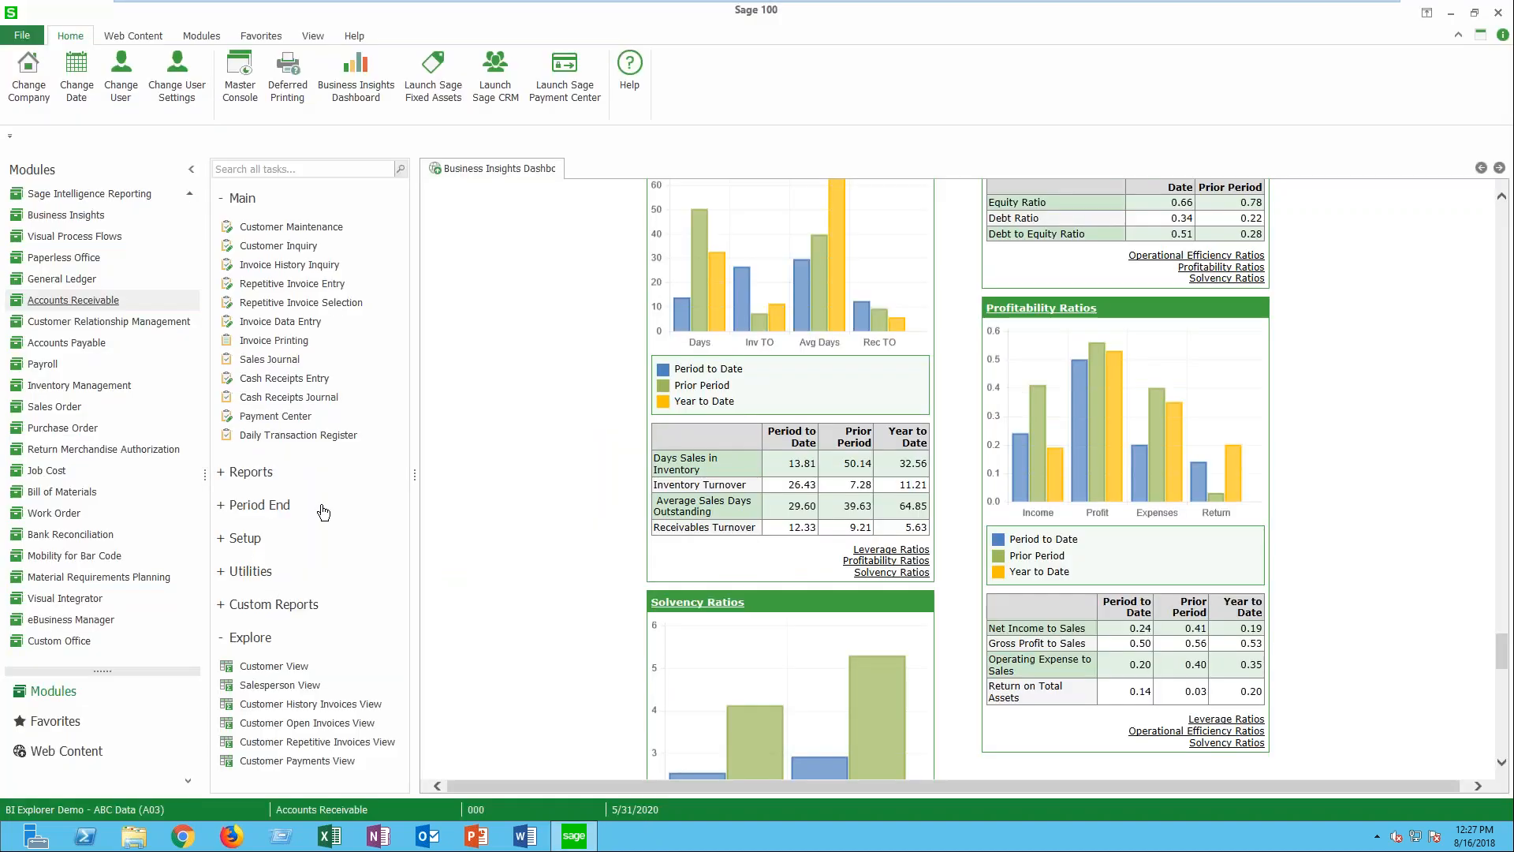
- Open the Accounts Receivable Customer View and load the public view setting 08162018
{"action": "left_click", "coordinate": [267, 667]}
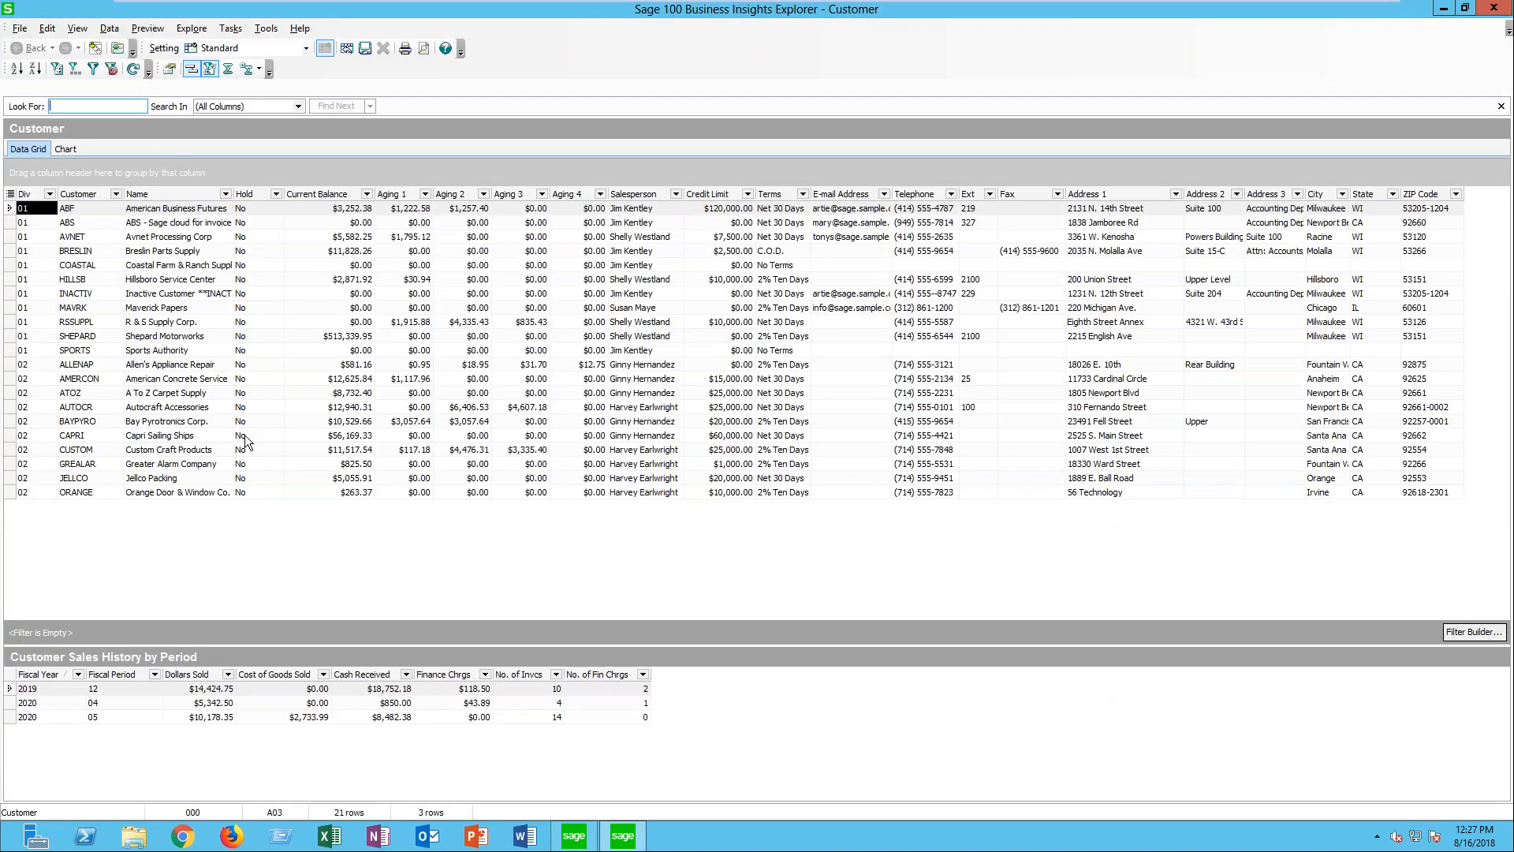
{"action": "left_click", "coordinate": [307, 49]}
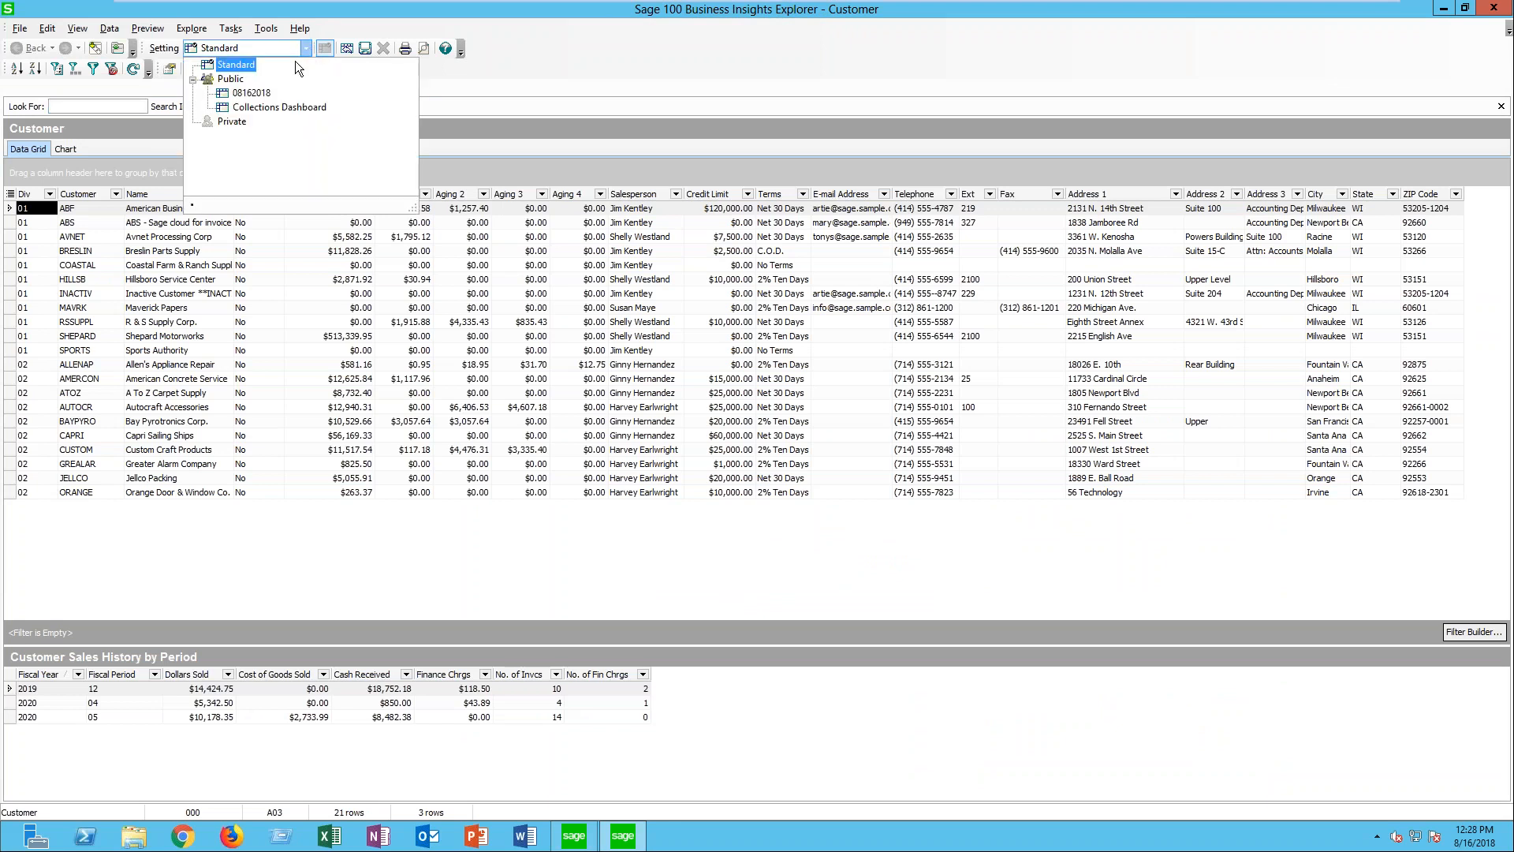
{"action": "left_click", "coordinate": [250, 95]}
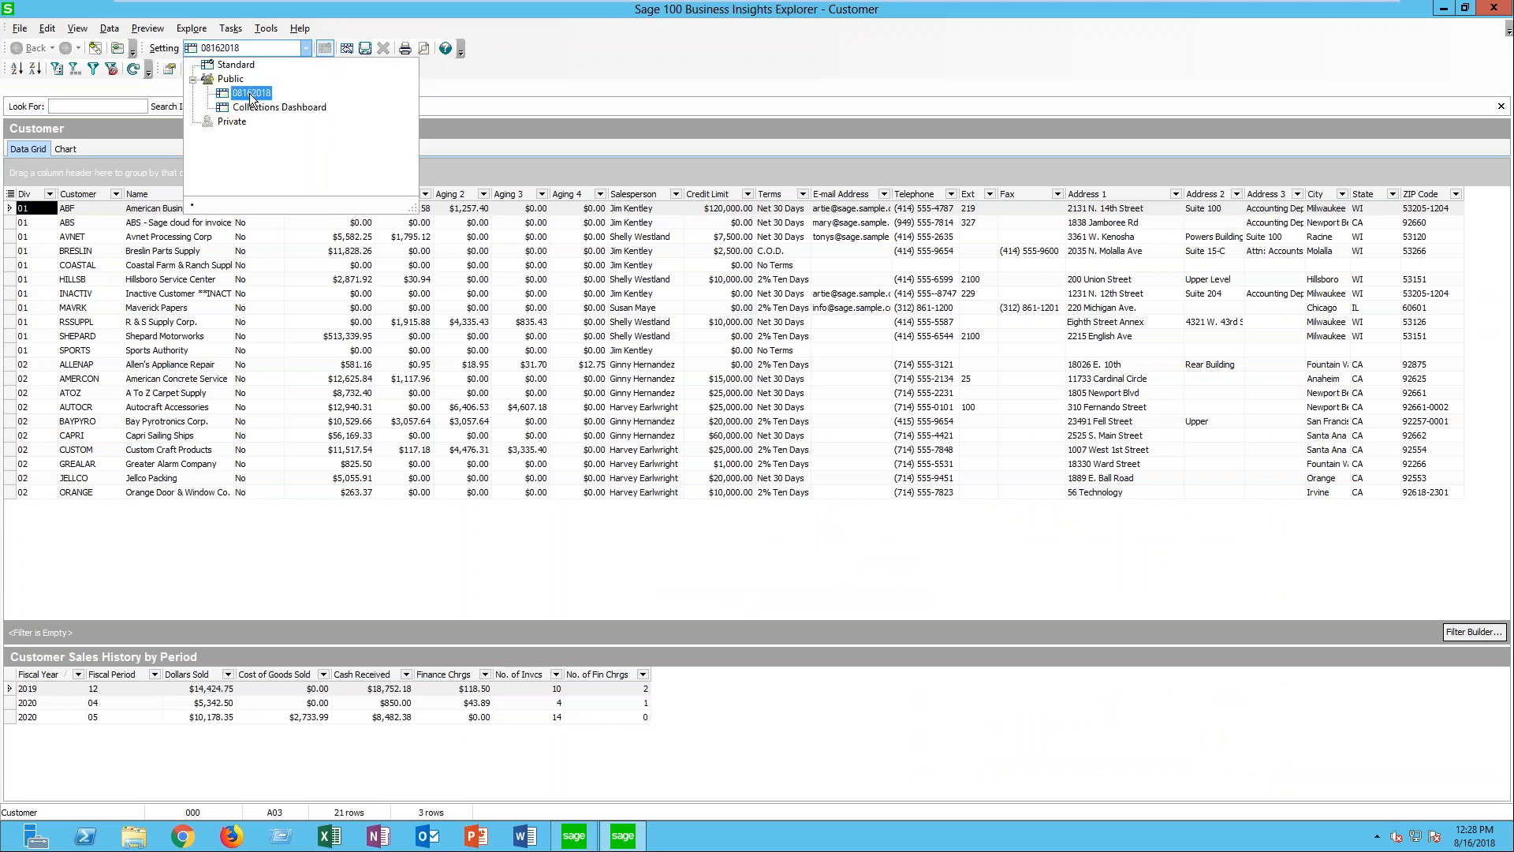
{"action": "left_click", "coordinate": [251, 95]}
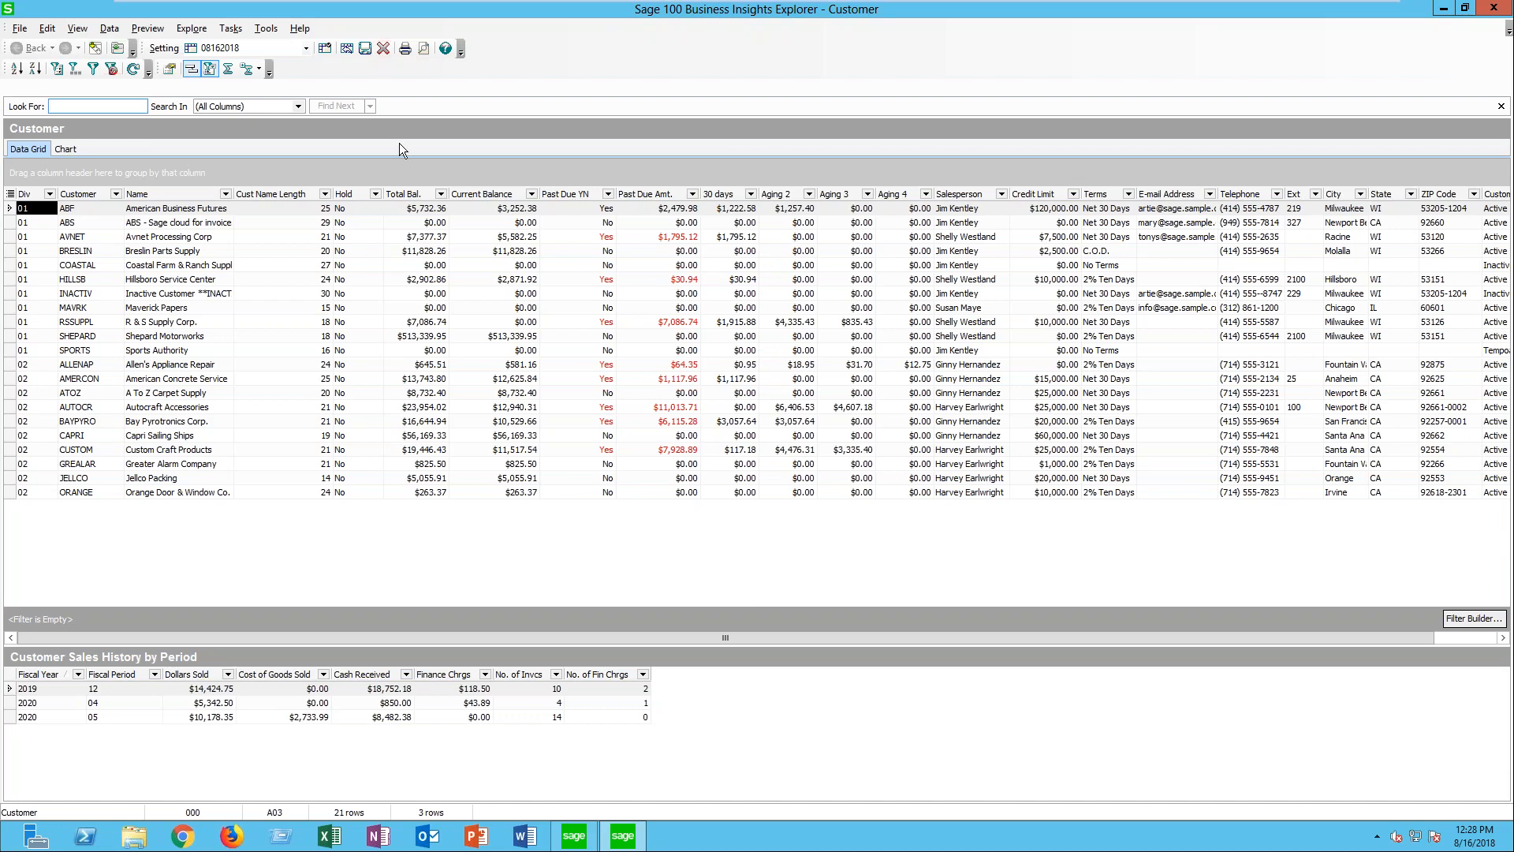
- Add the AvgDaysOverDue field from AR_Customer as a new column through the column settings
{"action": "right_click", "coordinate": [712, 193]}
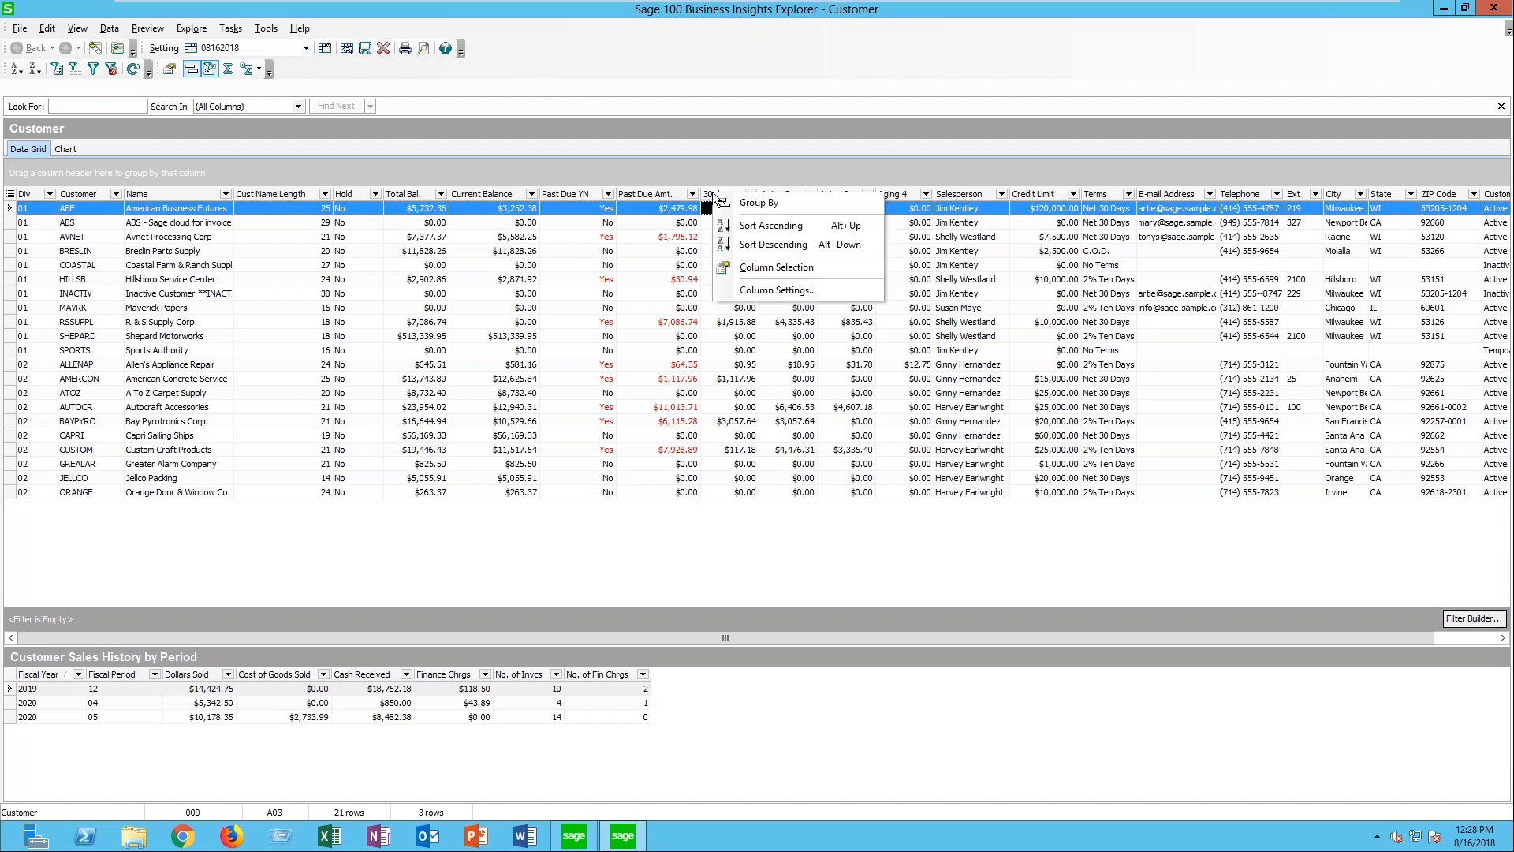
{"action": "left_click", "coordinate": [756, 292]}
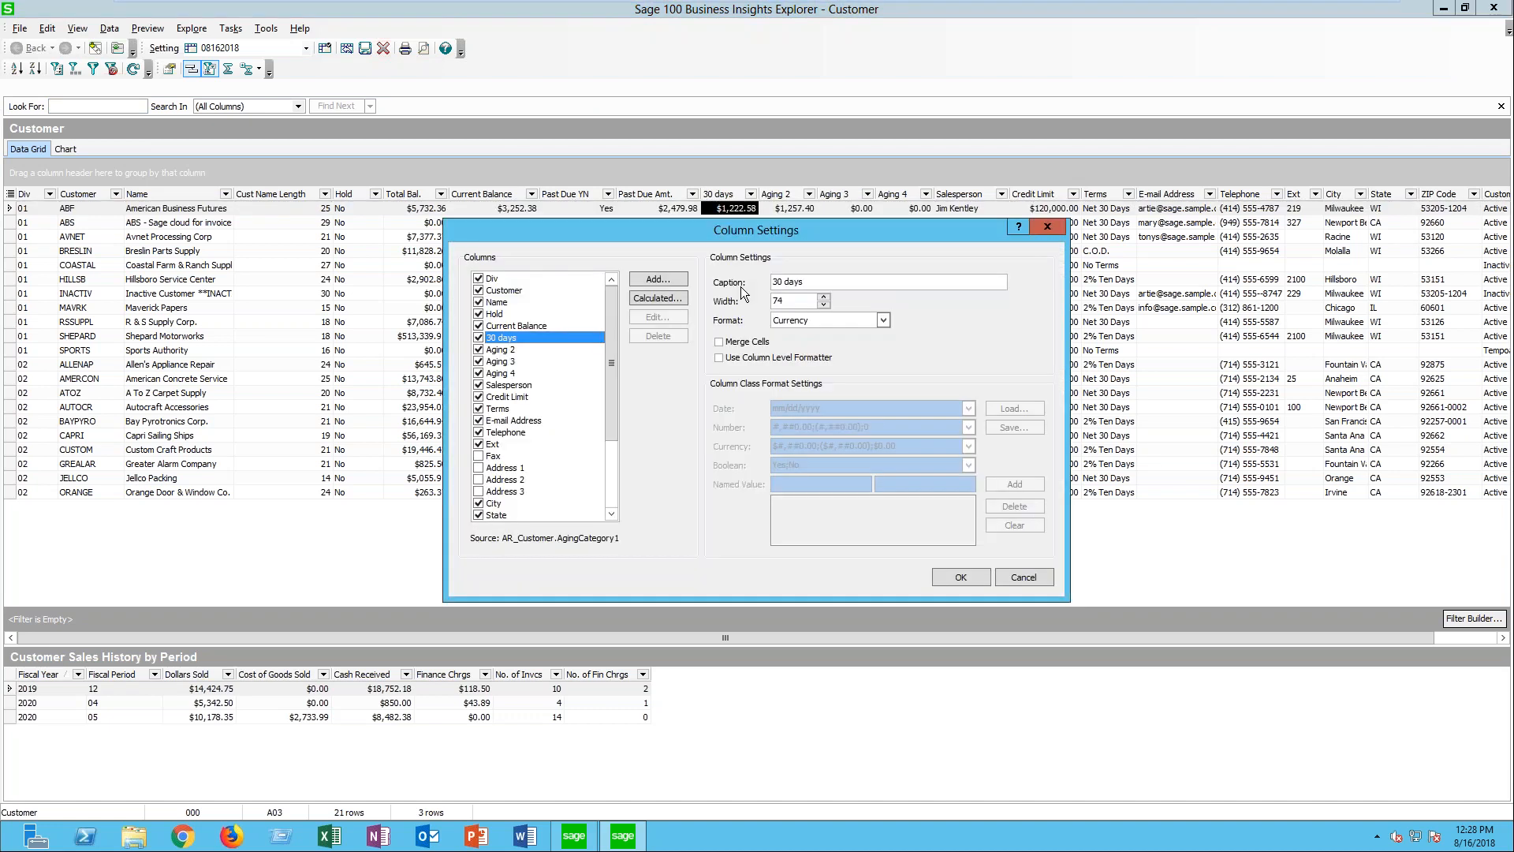
{"action": "left_click", "coordinate": [659, 280]}
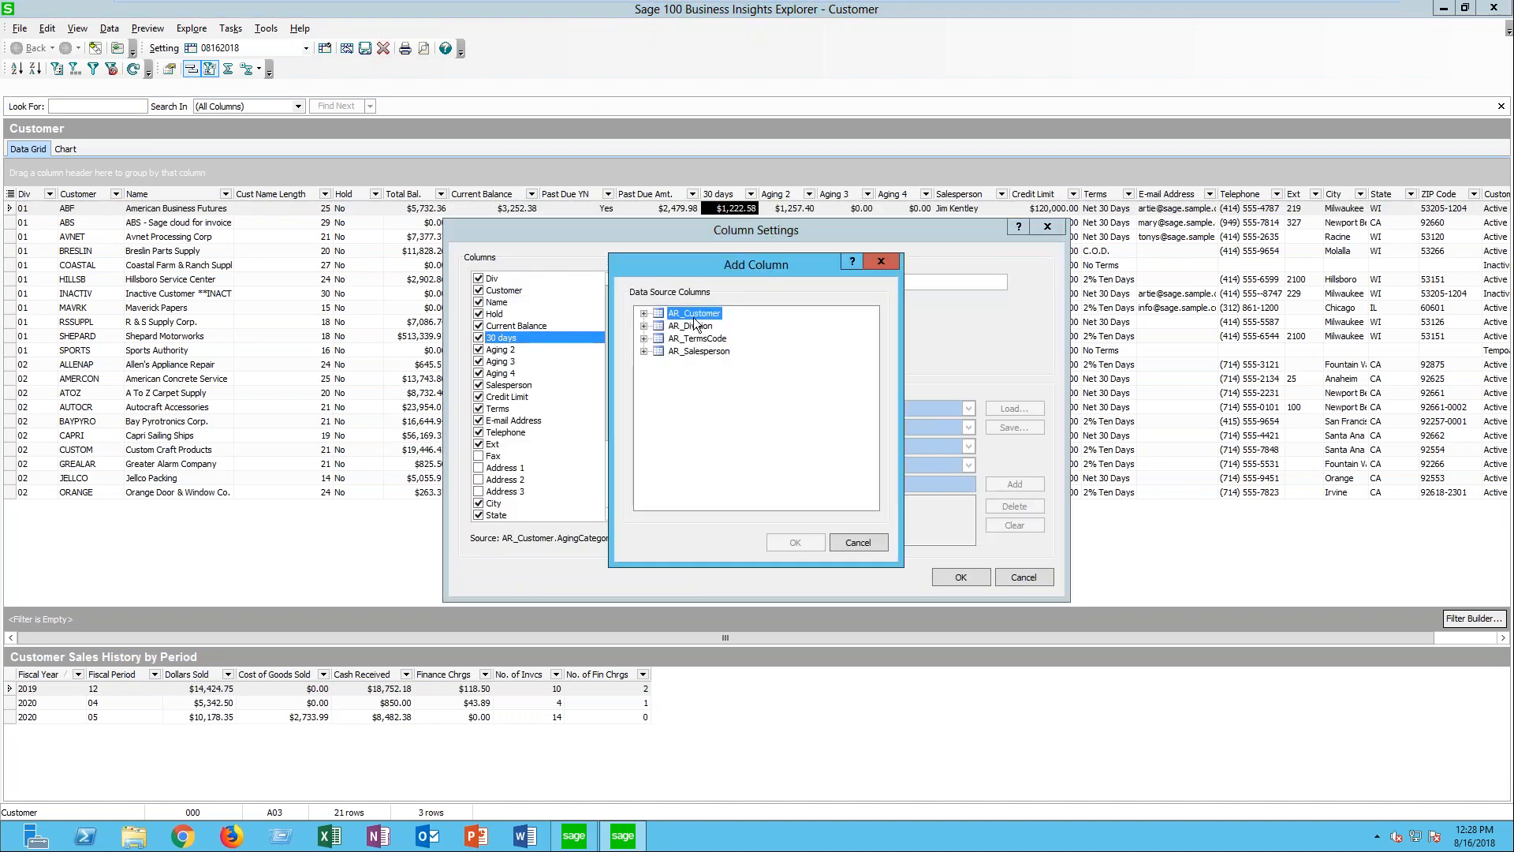
{"action": "left_click", "coordinate": [644, 314]}
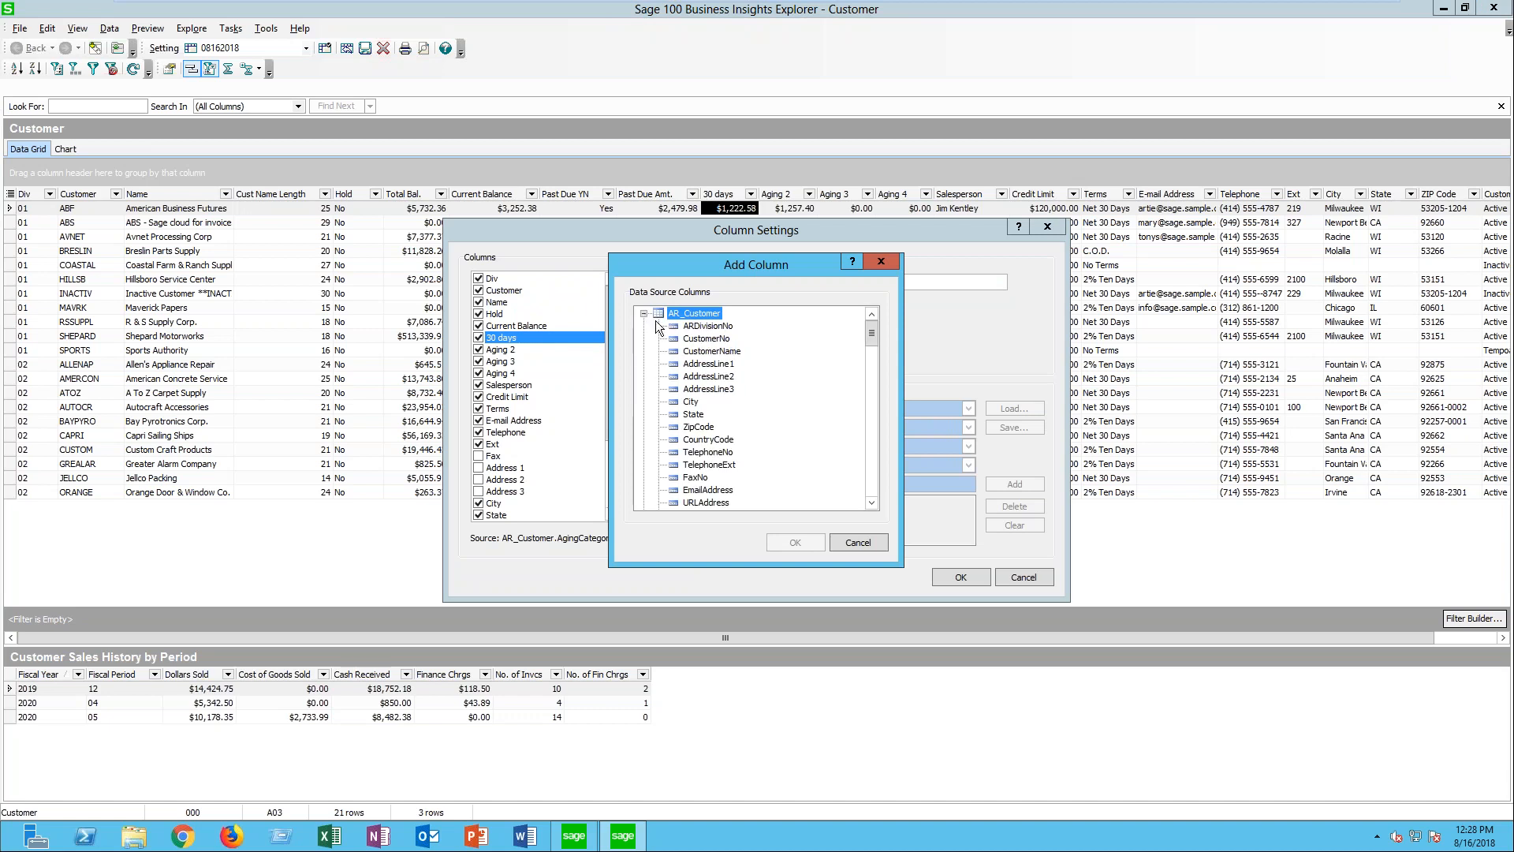
{"action": "left_click", "coordinate": [870, 503]}
{"action": "left_click", "coordinate": [871, 503]}
{"action": "left_click", "coordinate": [870, 503]}
{"action": "left_click", "coordinate": [870, 504]}
{"action": "left_click", "coordinate": [870, 503]}
{"action": "left_click", "coordinate": [870, 503]}
{"action": "left_click", "coordinate": [871, 503]}
{"action": "left_click", "coordinate": [871, 503]}
{"action": "left_click", "coordinate": [871, 503]}
{"action": "left_click", "coordinate": [870, 503]}
{"action": "left_click", "coordinate": [871, 503]}
{"action": "left_click", "coordinate": [870, 503]}
{"action": "left_click", "coordinate": [871, 503]}
{"action": "left_click", "coordinate": [870, 503]}
{"action": "left_click", "coordinate": [871, 503]}
{"action": "left_click", "coordinate": [870, 503]}
{"action": "left_click", "coordinate": [871, 503]}
{"action": "left_click", "coordinate": [871, 503]}
{"action": "left_click", "coordinate": [870, 503]}
{"action": "left_click", "coordinate": [871, 503]}
{"action": "left_click", "coordinate": [870, 503]}
{"action": "left_click", "coordinate": [870, 503]}
{"action": "left_click", "coordinate": [871, 503]}
{"action": "left_click", "coordinate": [871, 504]}
{"action": "left_click", "coordinate": [871, 503]}
{"action": "left_click", "coordinate": [870, 504]}
{"action": "left_click", "coordinate": [871, 503]}
{"action": "left_click", "coordinate": [870, 503]}
{"action": "left_click", "coordinate": [871, 503]}
{"action": "left_click", "coordinate": [871, 503]}
{"action": "left_click", "coordinate": [871, 503]}
{"action": "left_click", "coordinate": [870, 503]}
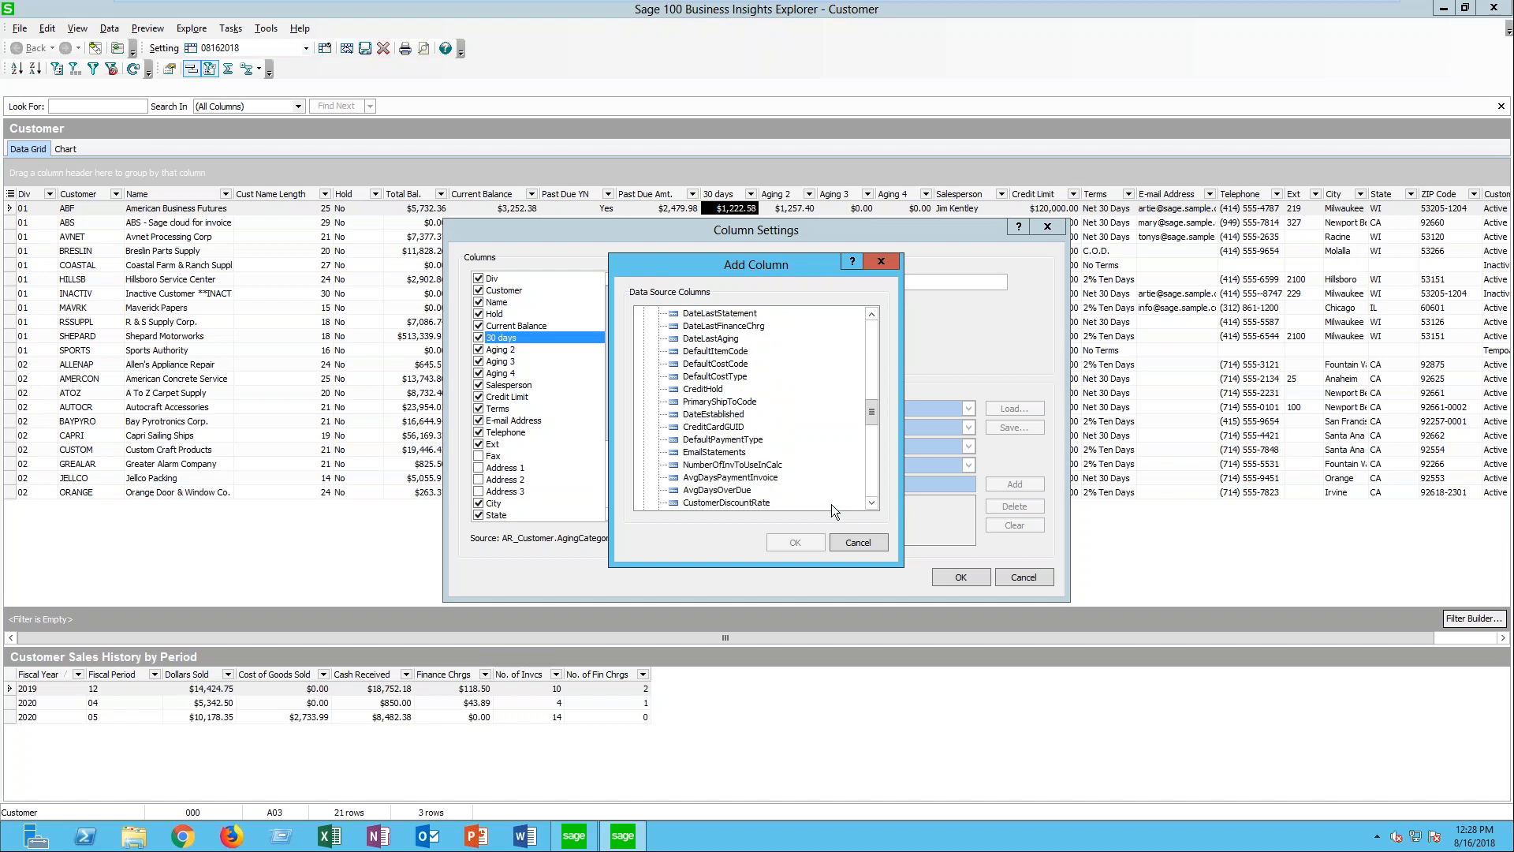
{"action": "double_click", "coordinate": [717, 489]}
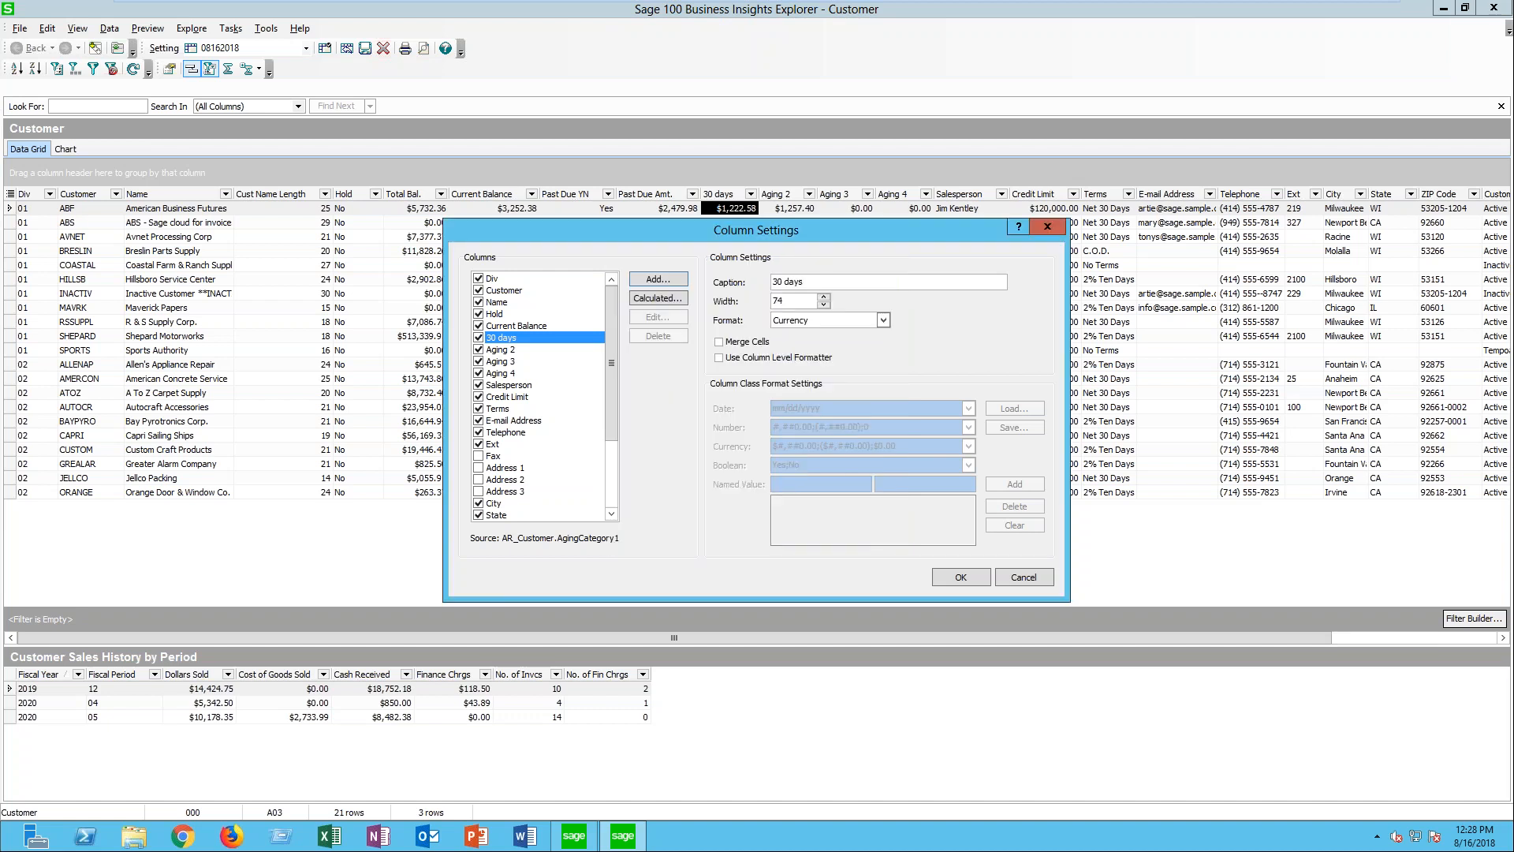
- Shorten the new column's caption to Avg Days Over Due and apply the column settings
{"action": "key", "text": "BackSpace"}
{"action": "key", "text": "BackSpace"}
{"action": "key", "text": "BackSpace"}
{"action": "key", "text": "BackSpace"}
{"action": "key", "text": "BackSpace"}
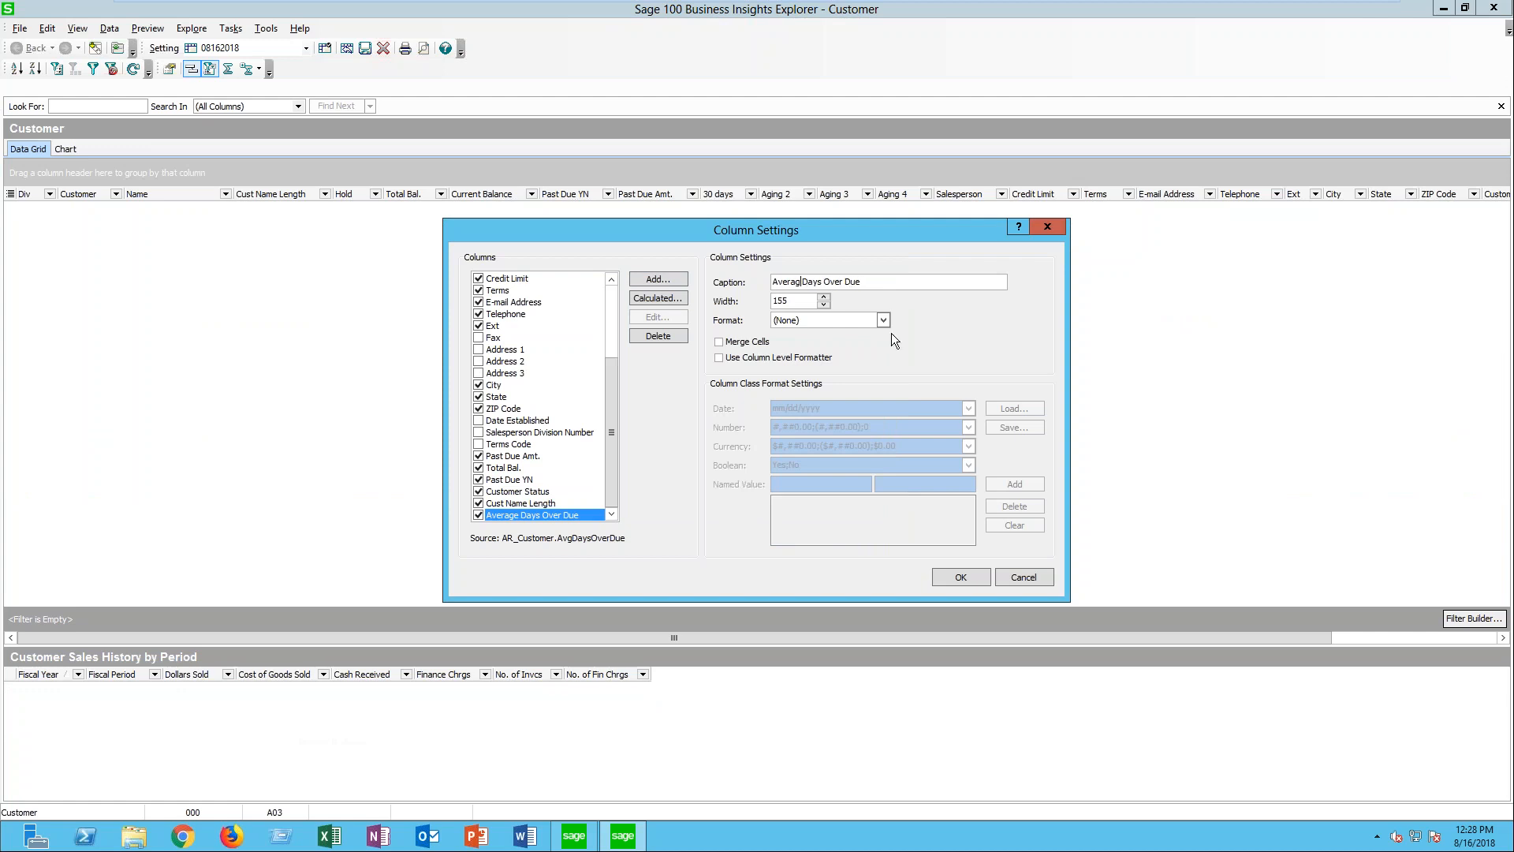
{"action": "type", "text": "g"}
{"action": "left_click", "coordinate": [961, 576]}
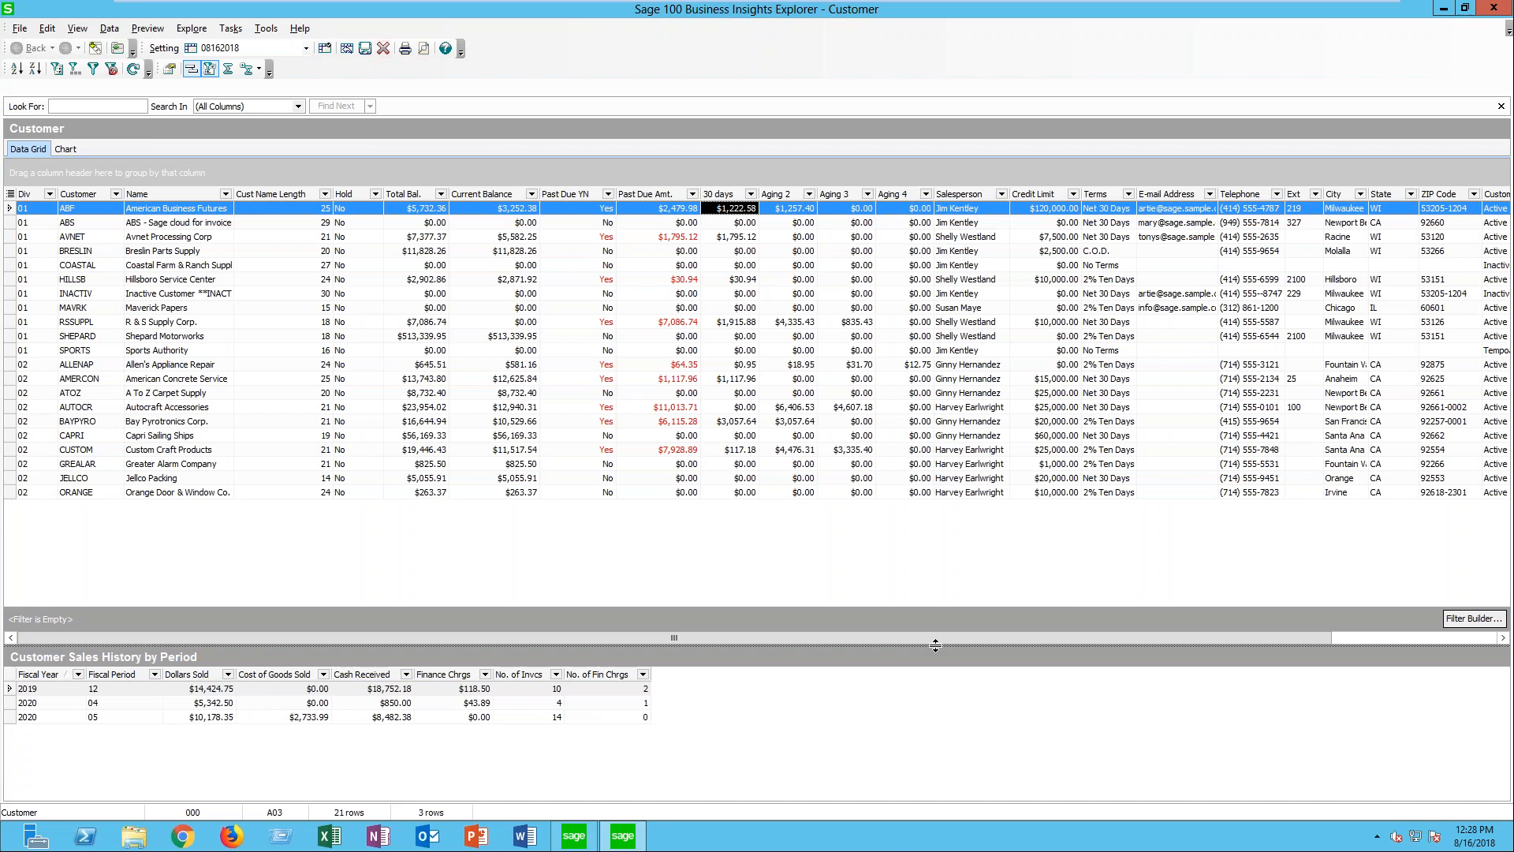
- Move the Avg Days Over Due column from the end of the grid to between Hold and Total Bal
{"action": "left_click_drag", "start_coordinate": [938, 638], "coordinate": [1384, 319]}
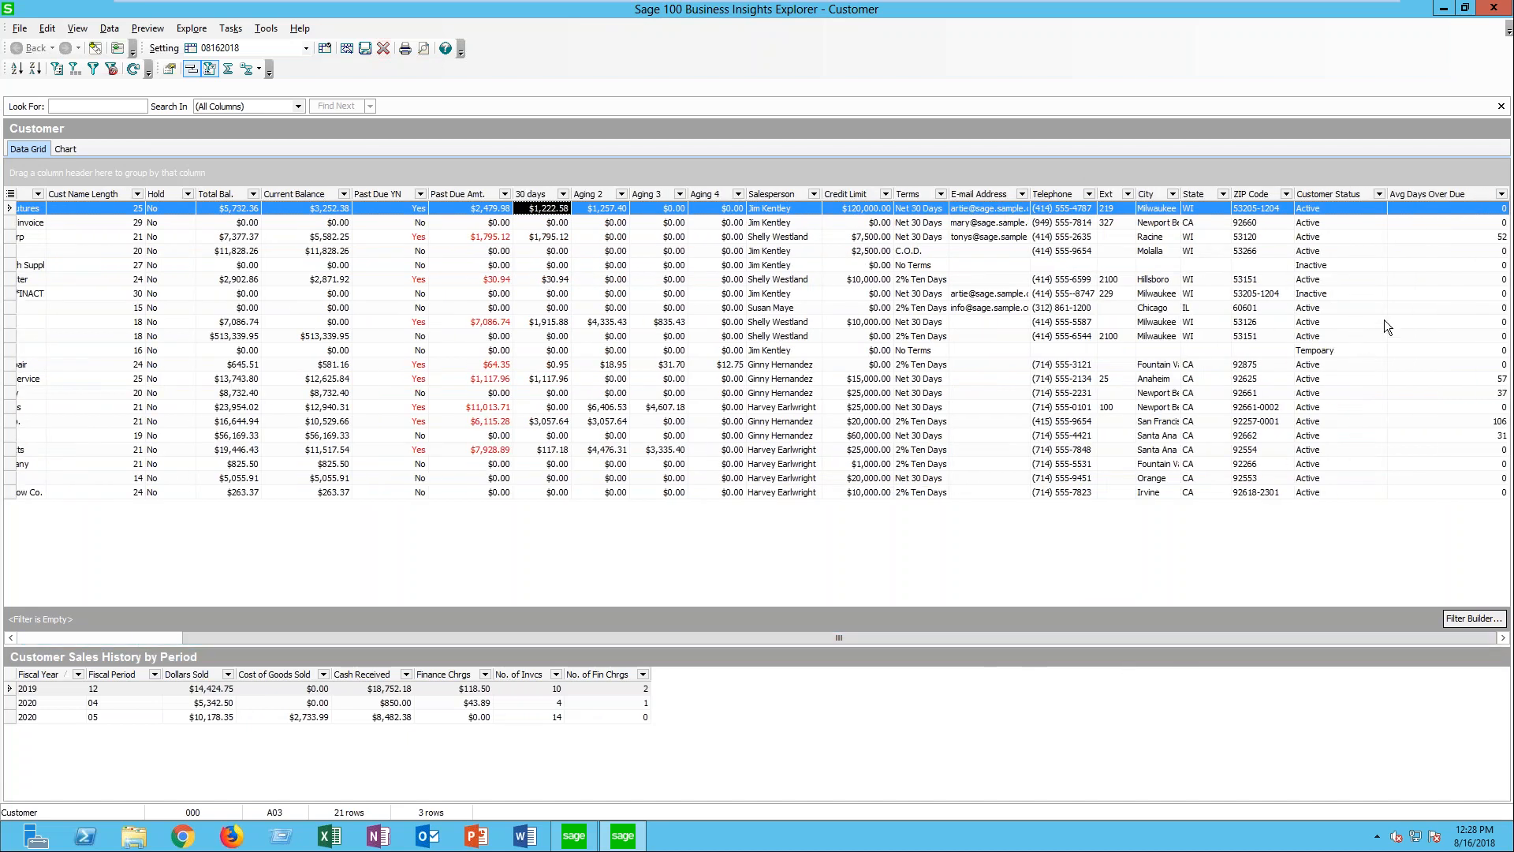
{"action": "mouse_move", "coordinate": [1424, 195]}
{"action": "left_mouse_down"}
{"action": "mouse_move", "coordinate": [789, 229]}
{"action": "mouse_move", "coordinate": [185, 199]}
{"action": "mouse_move", "coordinate": [295, 193]}
{"action": "mouse_move", "coordinate": [215, 197]}
{"action": "left_mouse_up"}
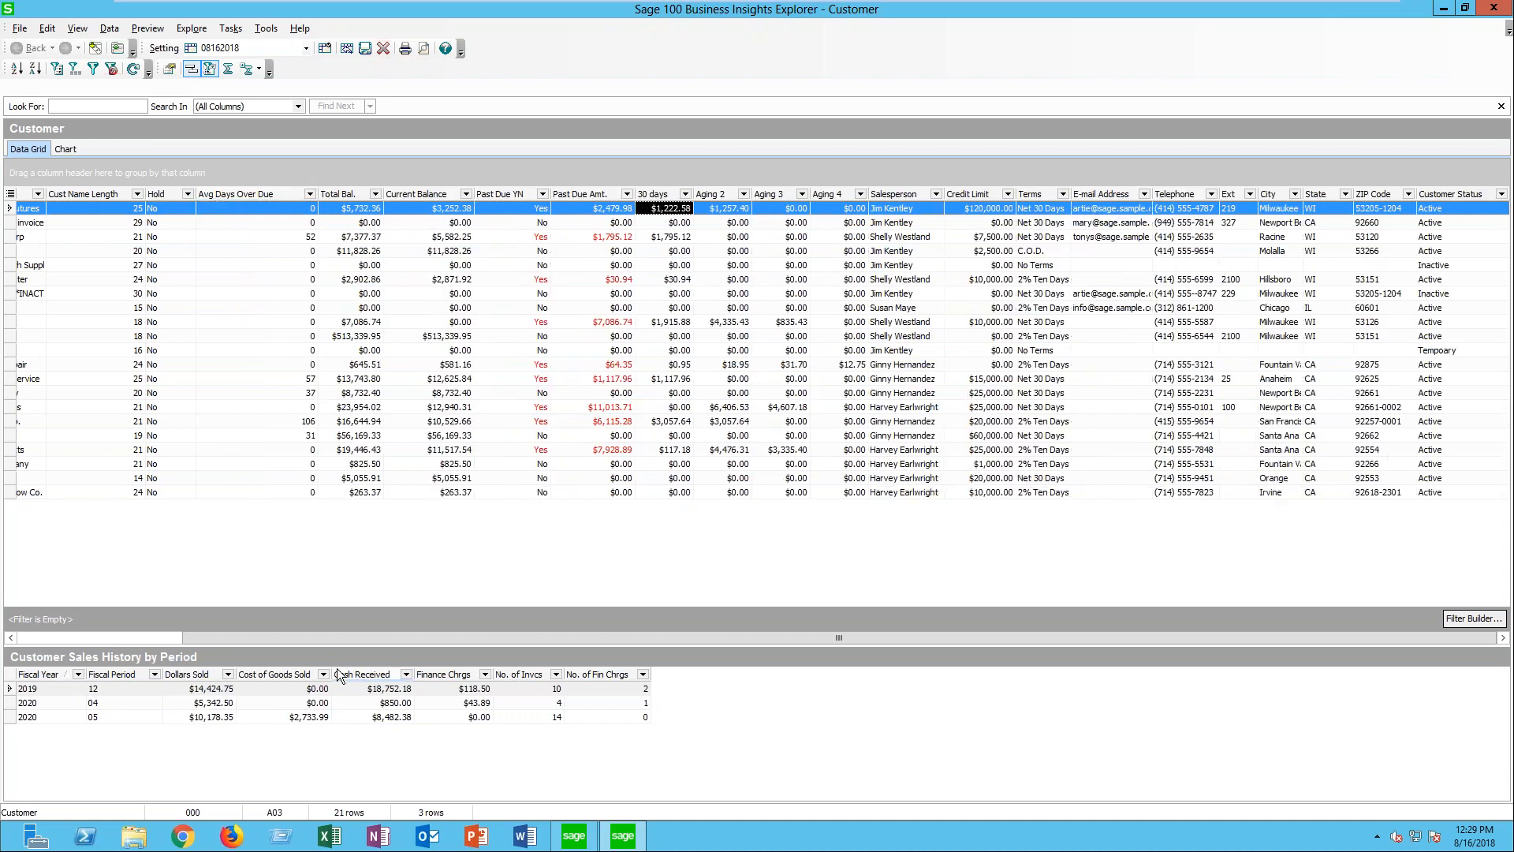
{"action": "left_click_drag", "start_coordinate": [363, 641], "coordinate": [182, 646]}
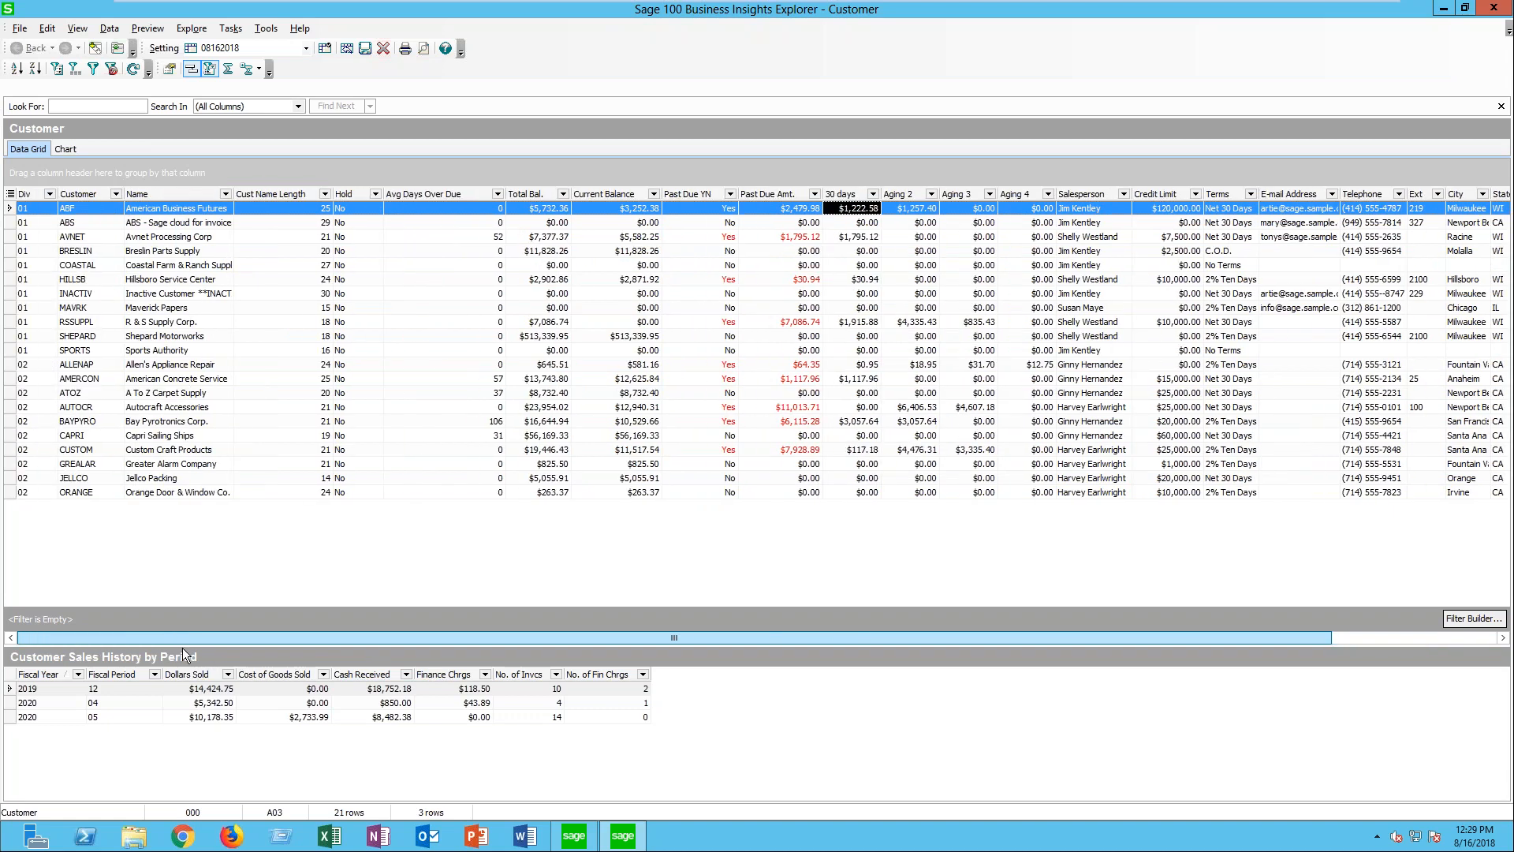
- Adjust the width of the Avg Days Over Due column and sort the customers by it, first ascending and finally descending
{"action": "mouse_move", "coordinate": [506, 201]}
{"action": "left_mouse_down"}
{"action": "mouse_move", "coordinate": [470, 201]}
{"action": "mouse_move", "coordinate": [483, 201]}
{"action": "left_mouse_up"}
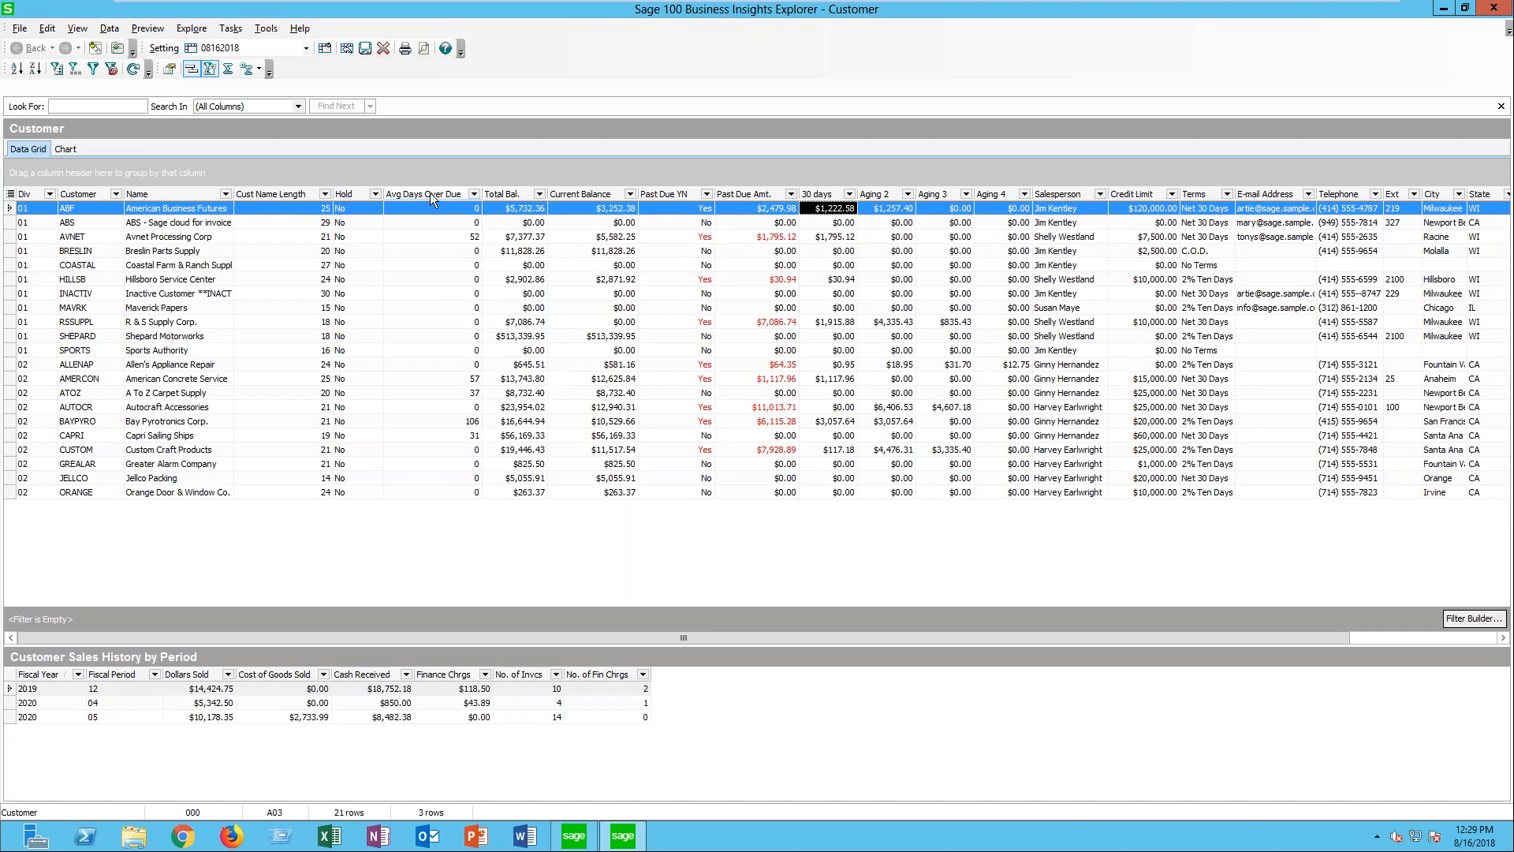
{"action": "left_click_drag", "start_coordinate": [480, 195], "coordinate": [528, 204]}
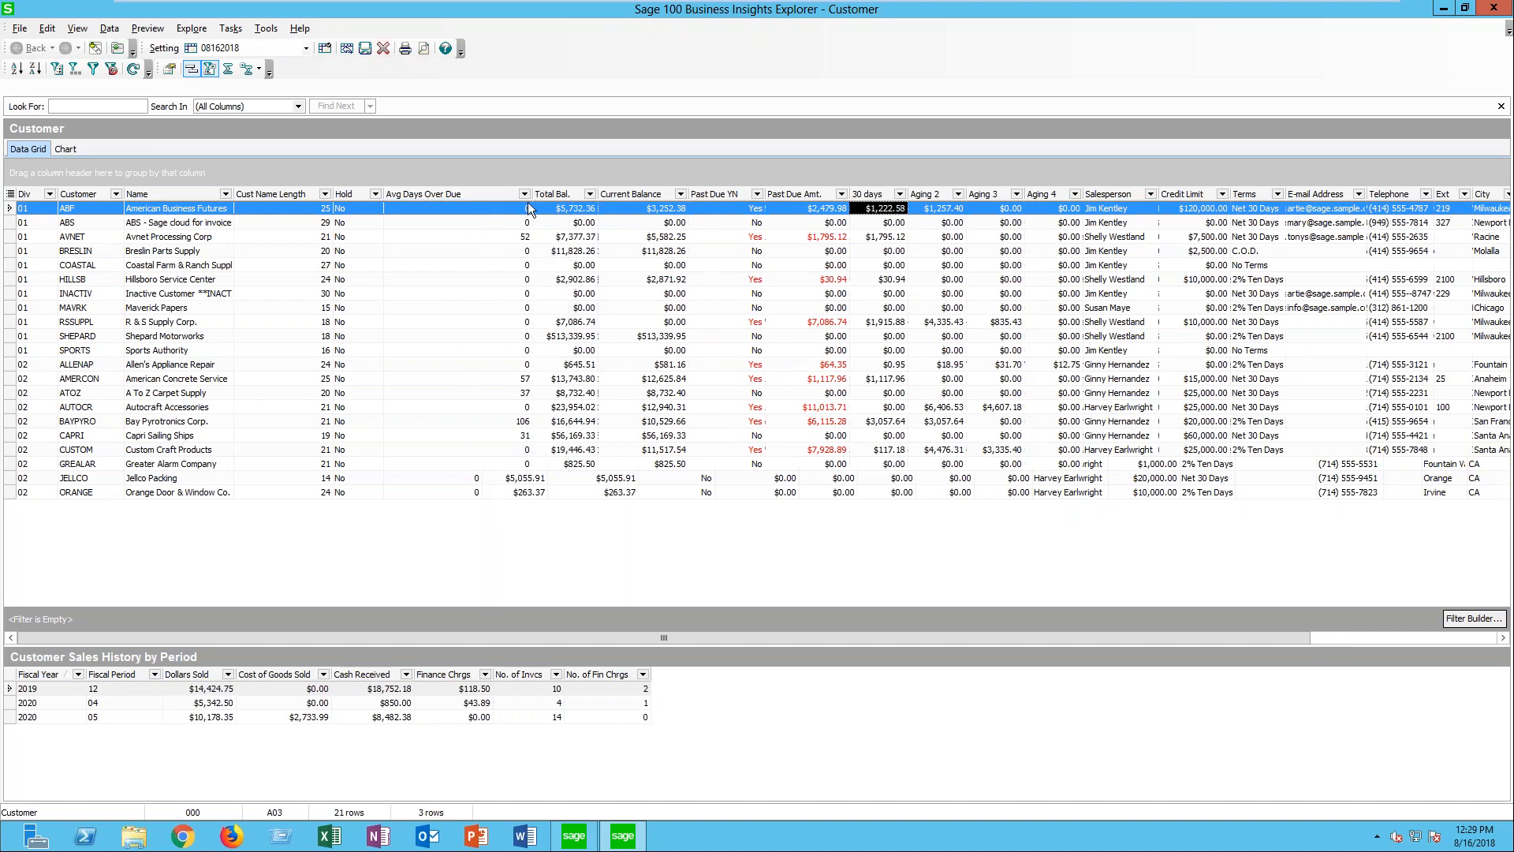
{"action": "left_click", "coordinate": [470, 195]}
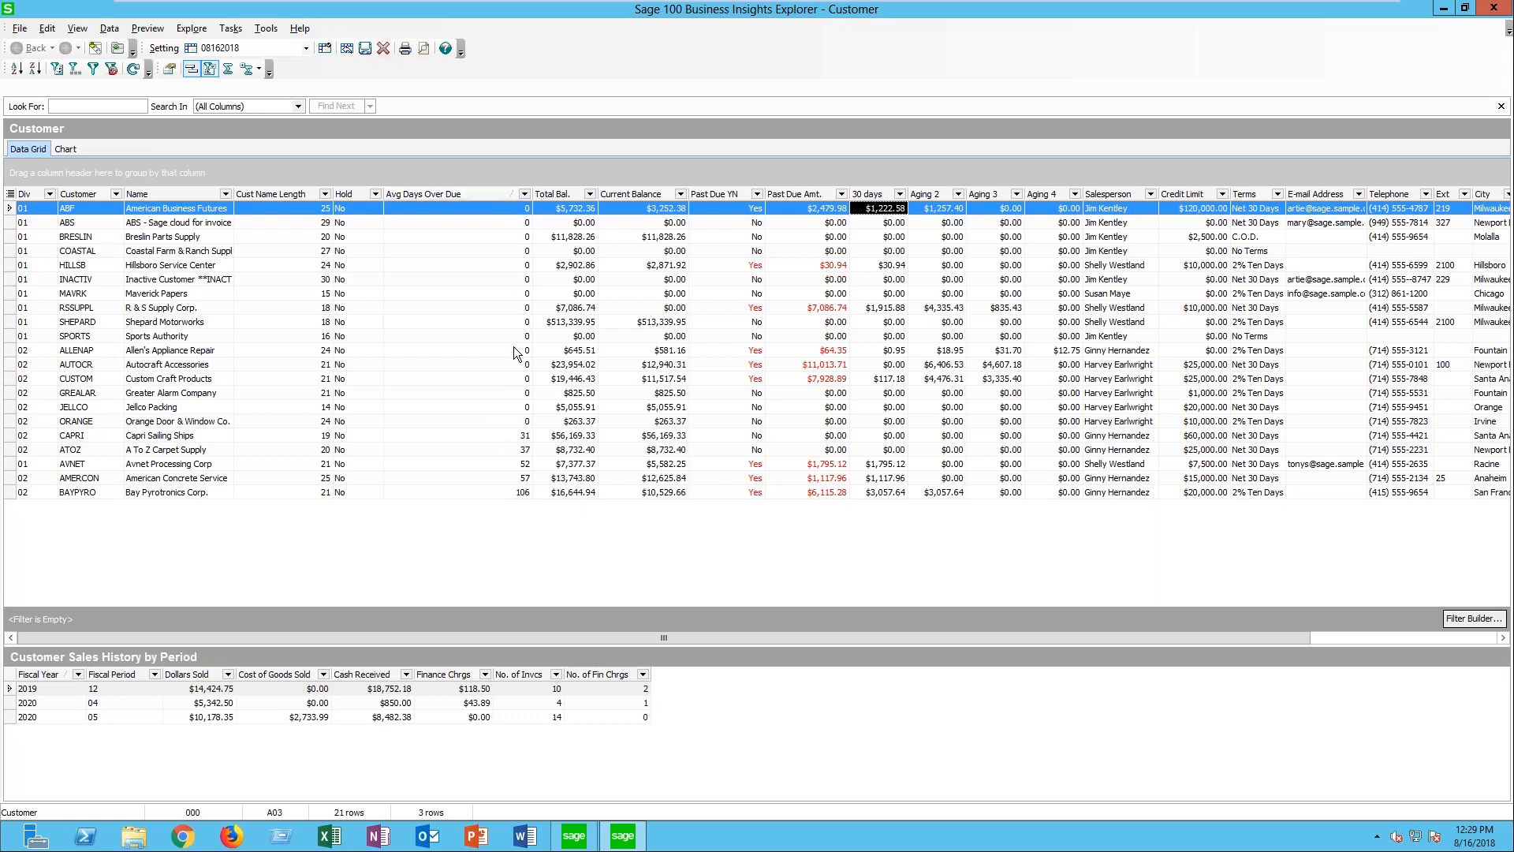
{"action": "left_click", "coordinate": [495, 193]}
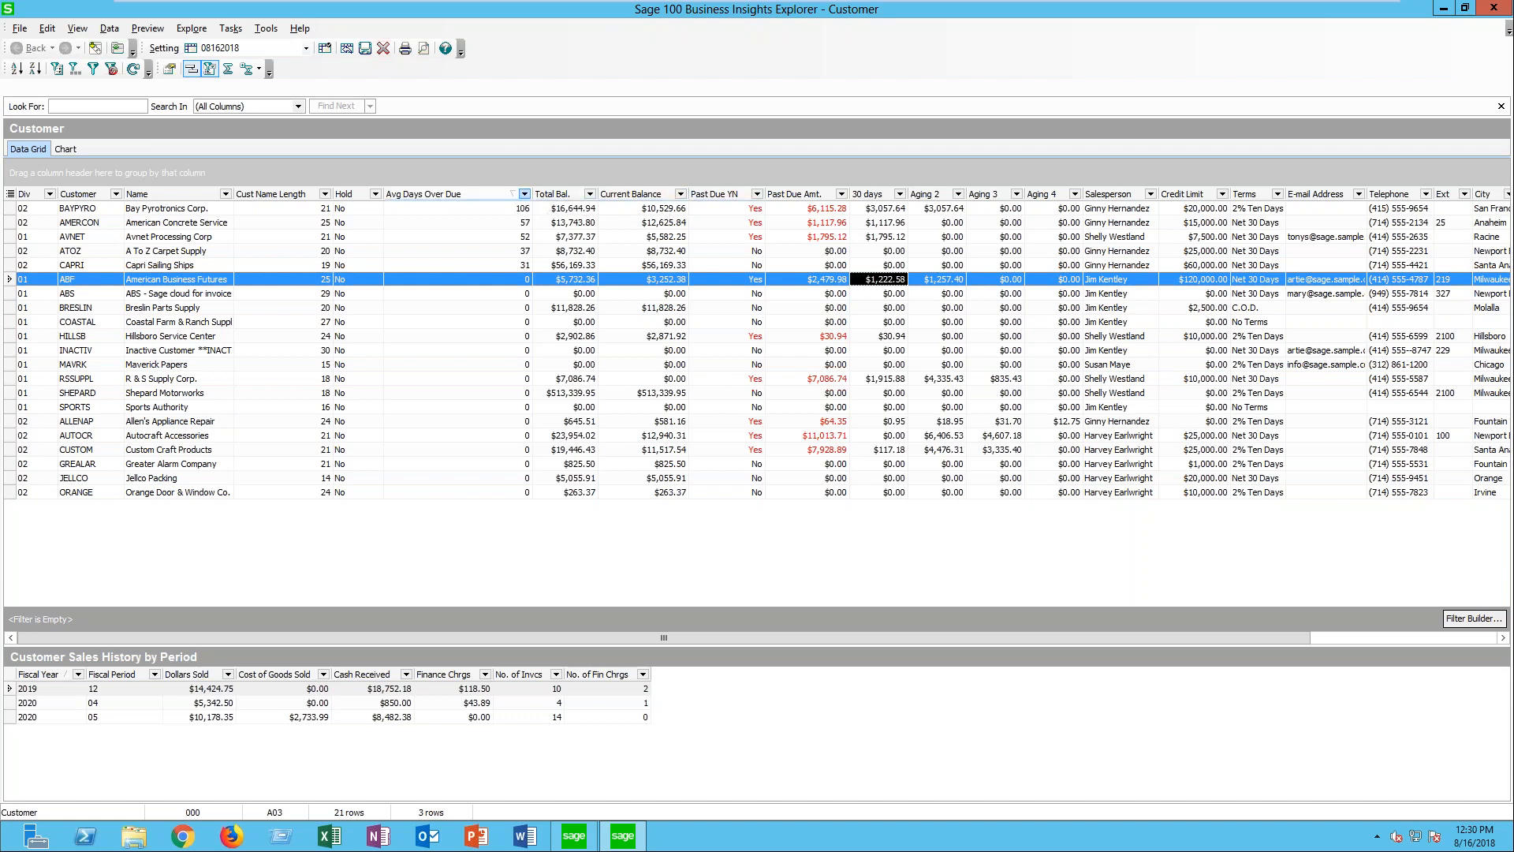
{"action": "left_click", "coordinate": [525, 195]}
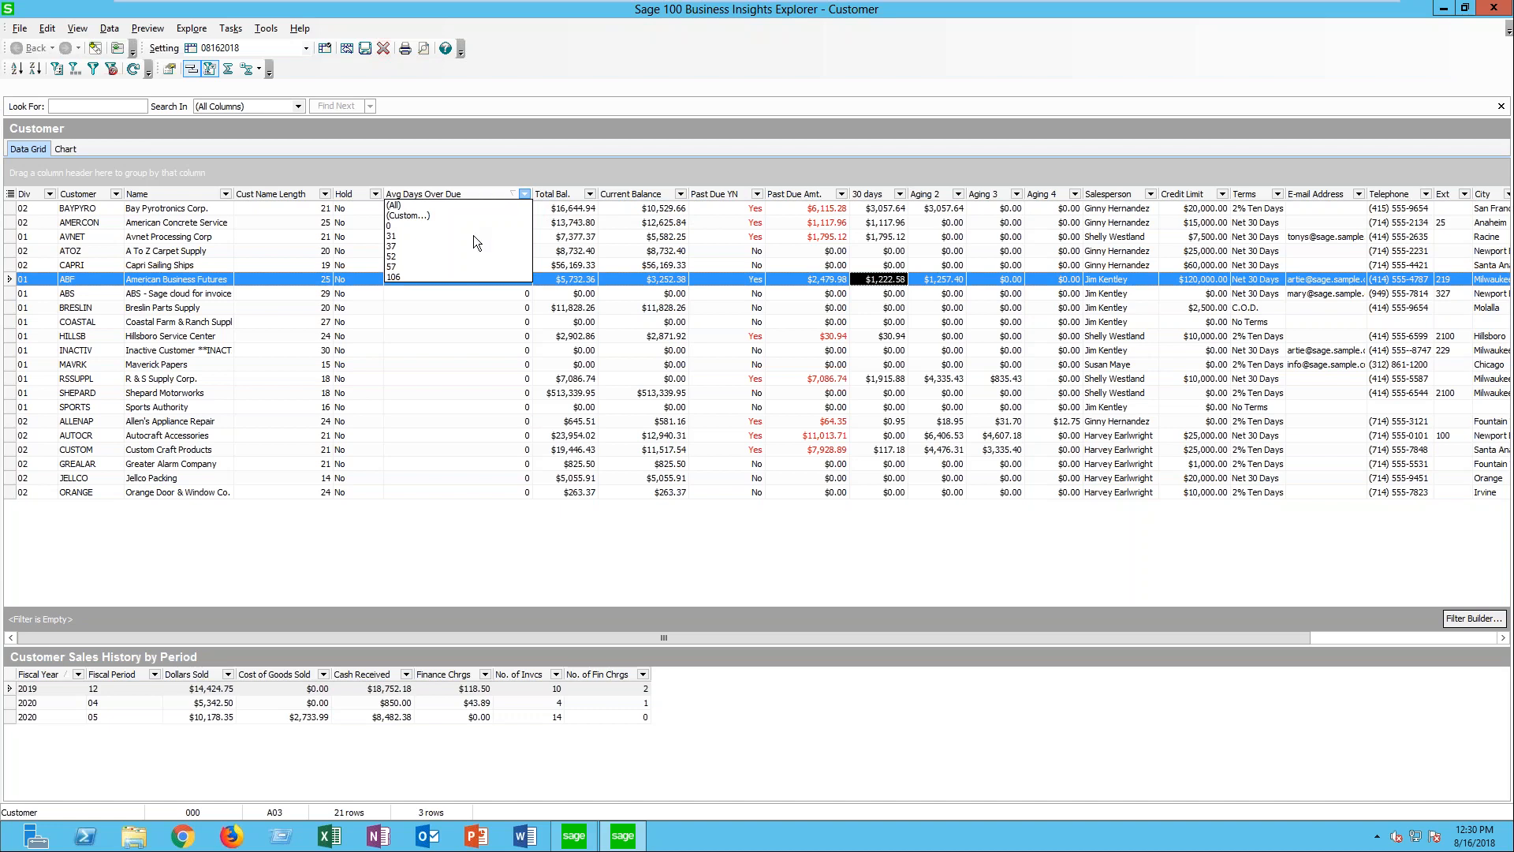
{"action": "left_click", "coordinate": [424, 212]}
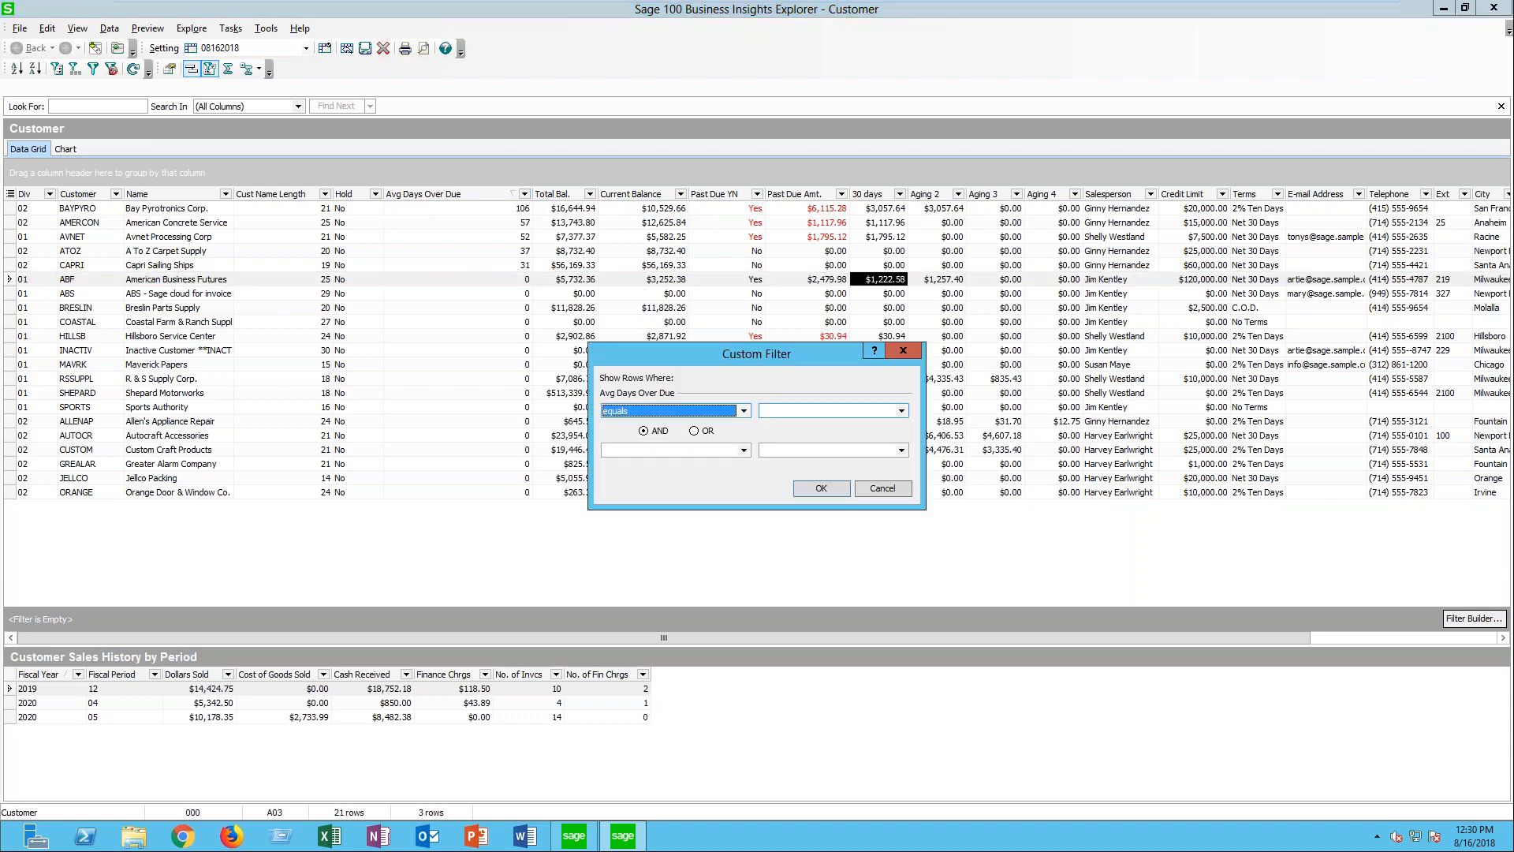
{"action": "left_click", "coordinate": [916, 355]}
- Filter the customer grid to rows whose Avg Days Over Due is 31
{"action": "left_click", "coordinate": [524, 195]}
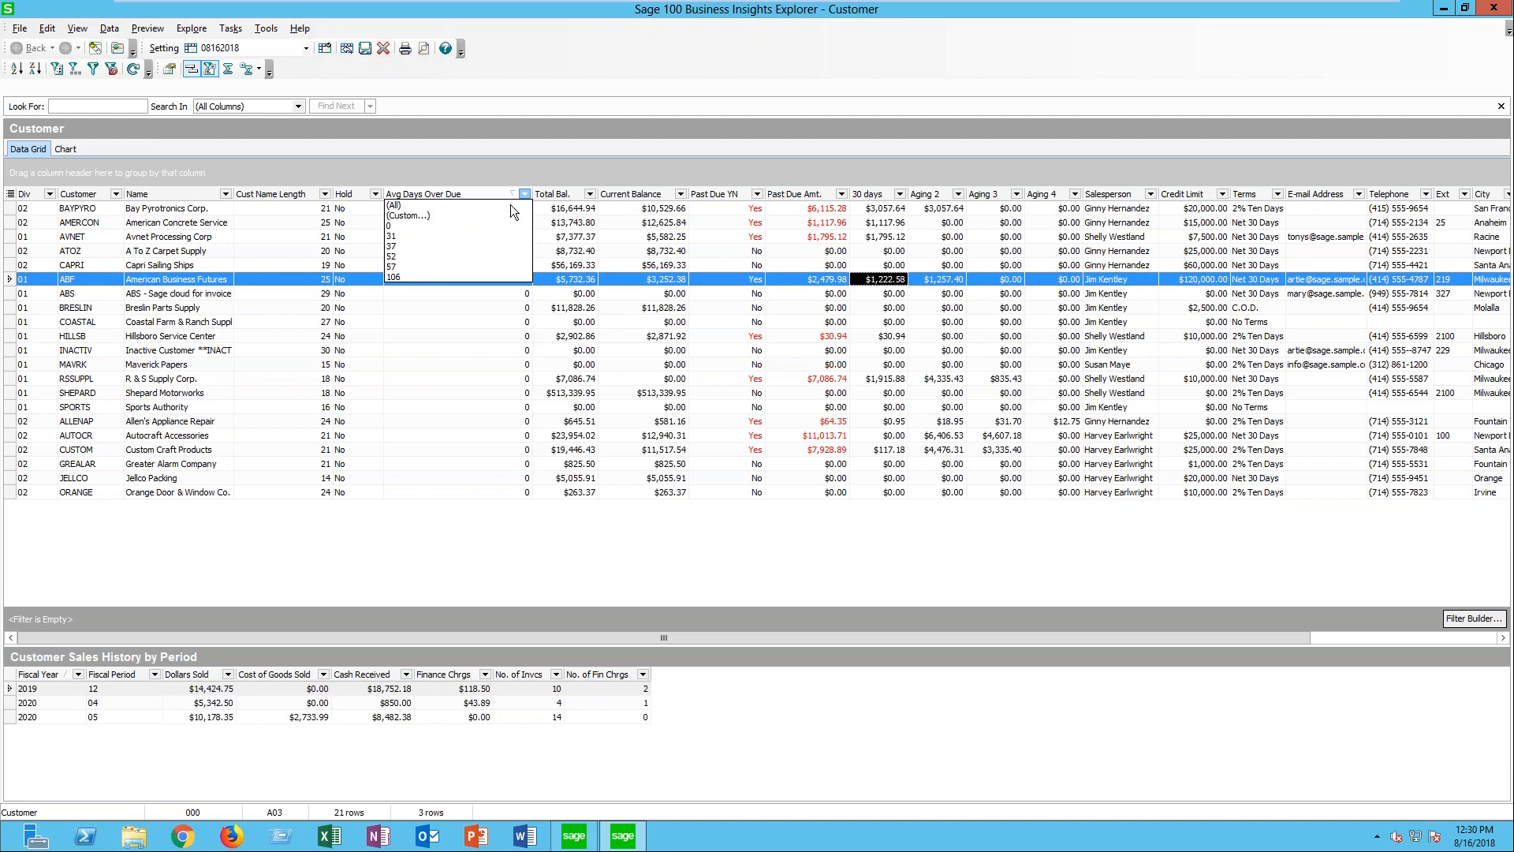
{"action": "left_click", "coordinate": [426, 235]}
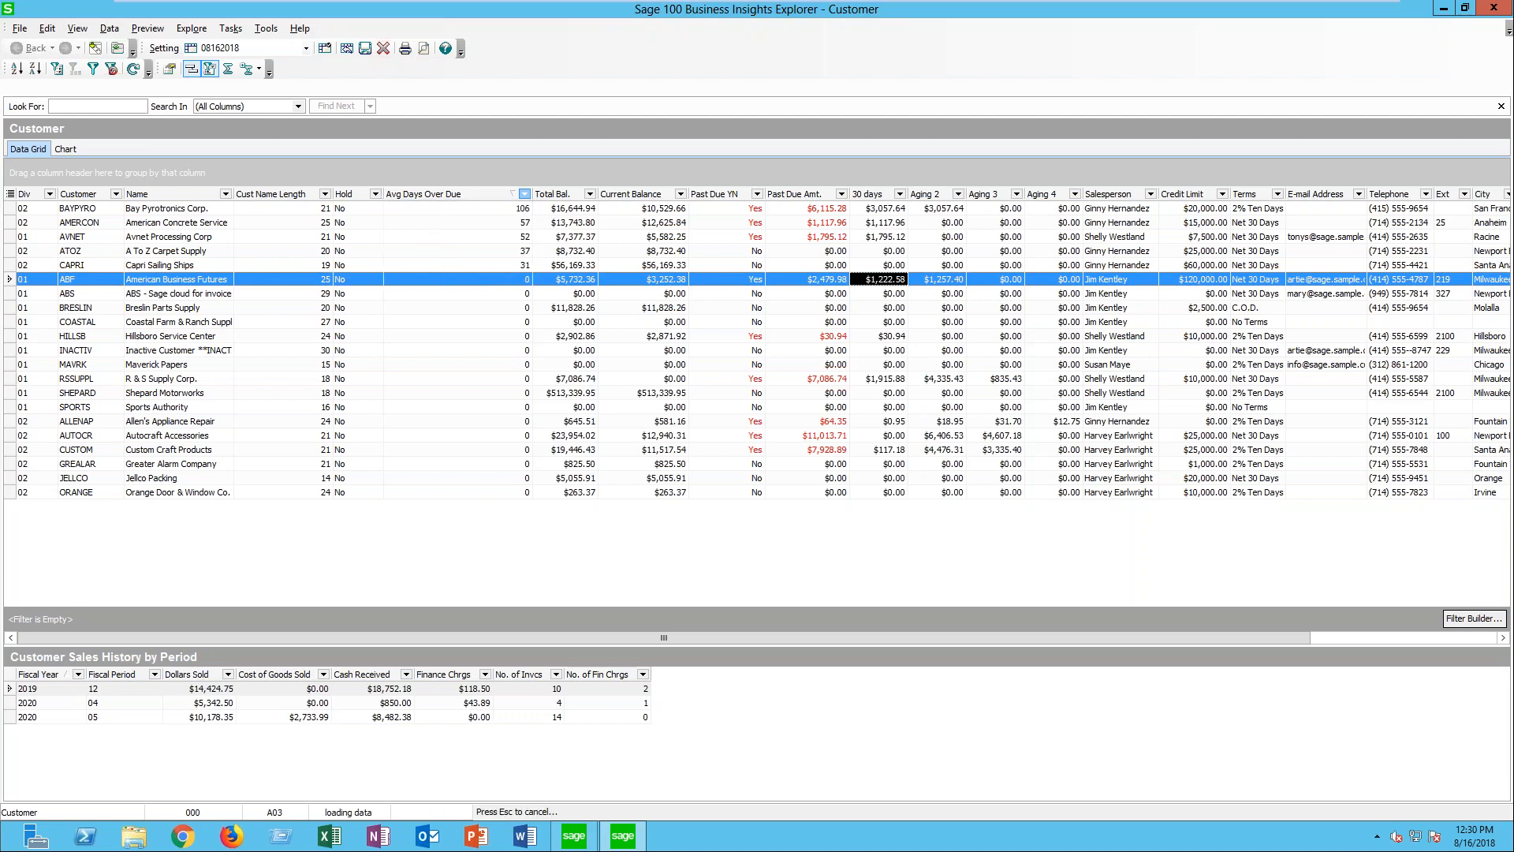
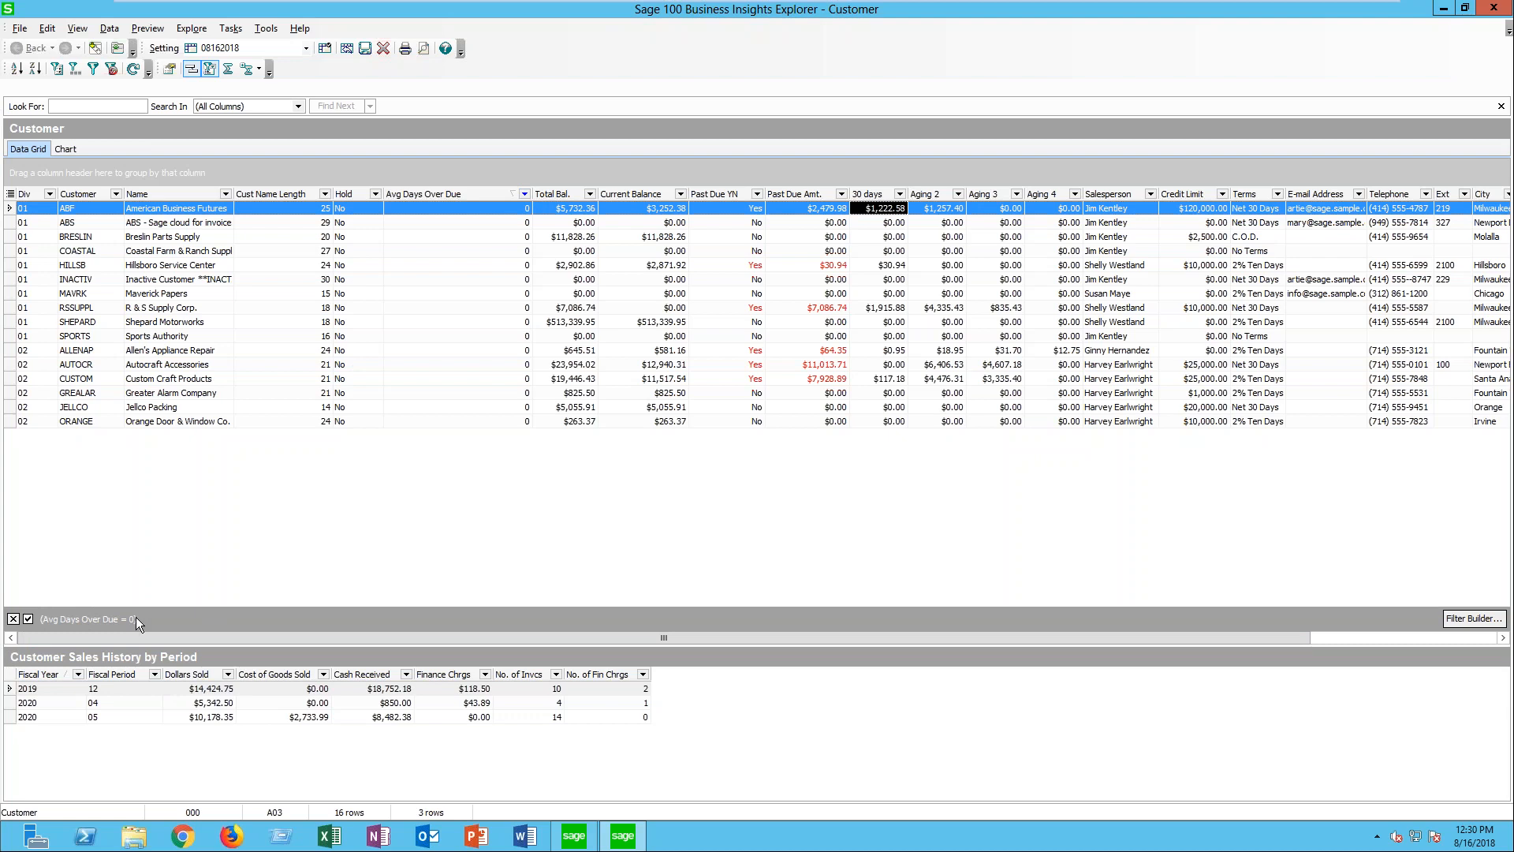
- Clear the Avg Days Over Due filter, and filter the customer grid again to rows whose value is 0
{"action": "left_click", "coordinate": [524, 194]}
{"action": "left_click", "coordinate": [428, 225]}
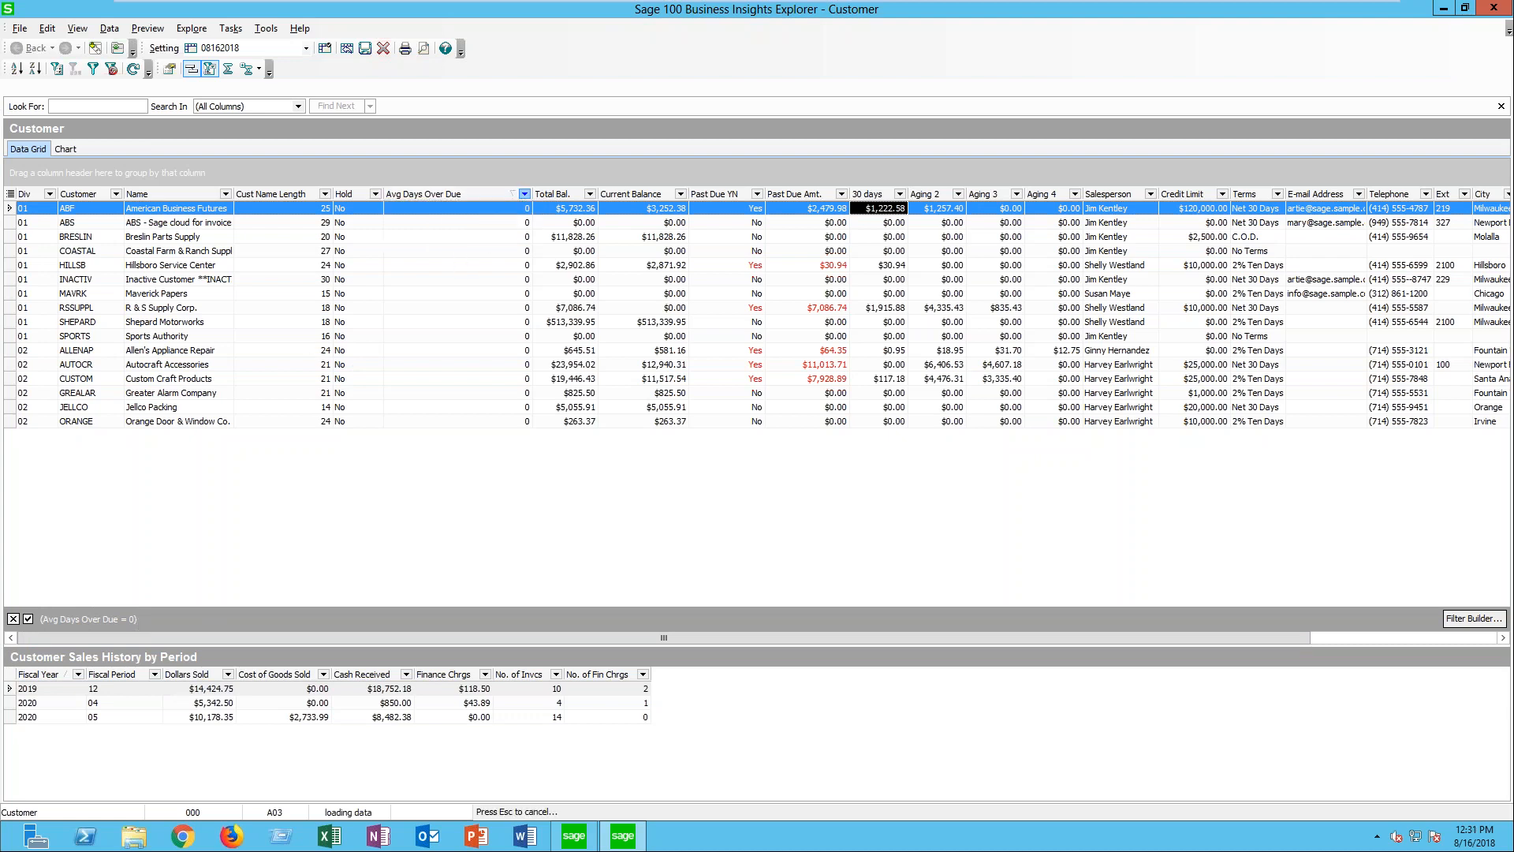
{"action": "left_click", "coordinate": [524, 194]}
{"action": "left_click", "coordinate": [430, 246]}
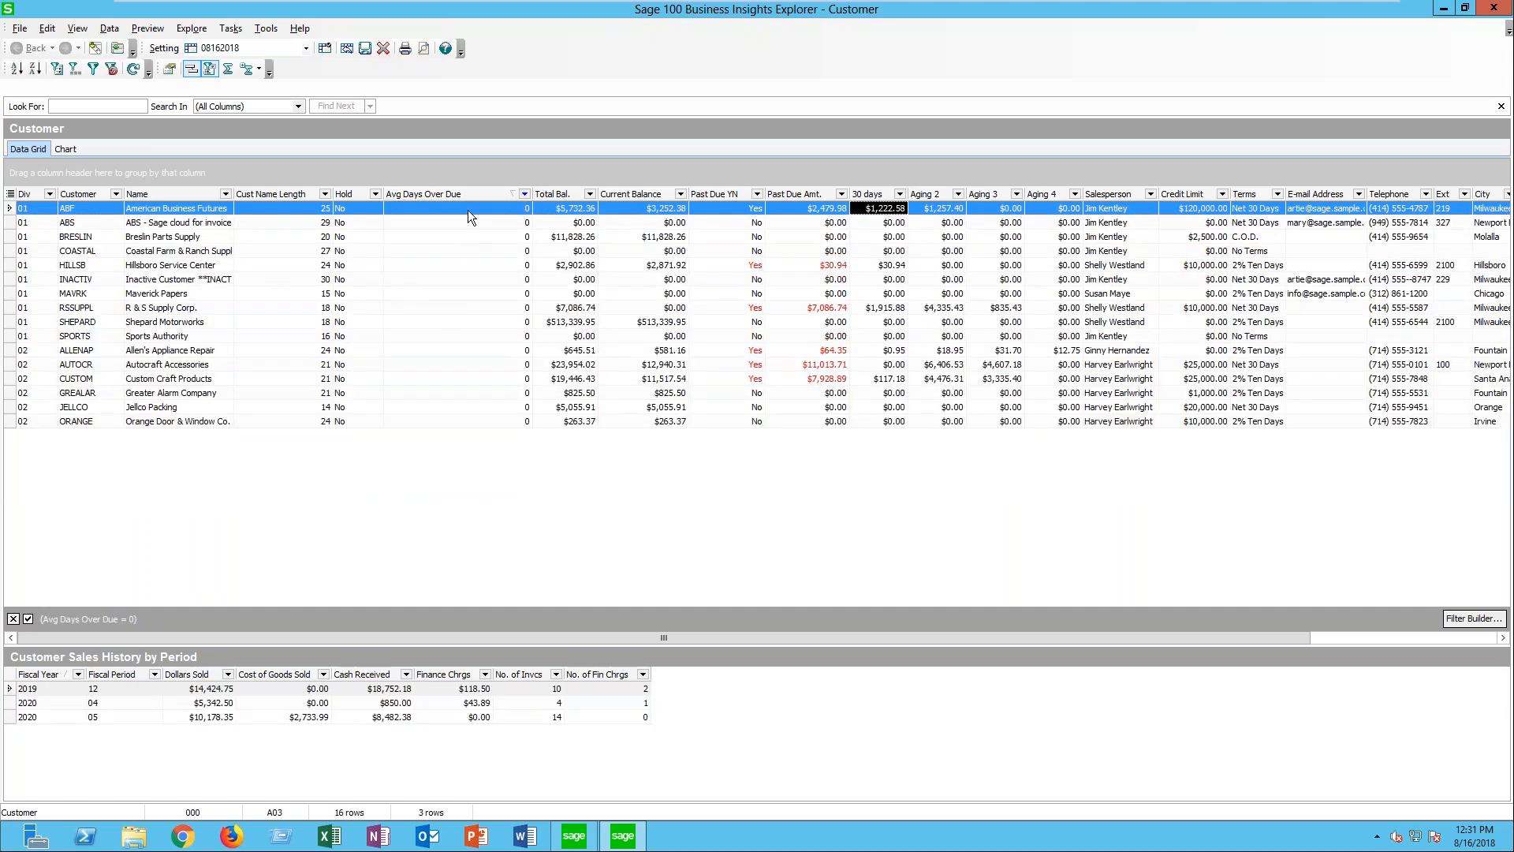
- Switch the Avg Days Over Due filter off, on and off again, and remove it so all customers are included
{"action": "left_click", "coordinate": [28, 619]}
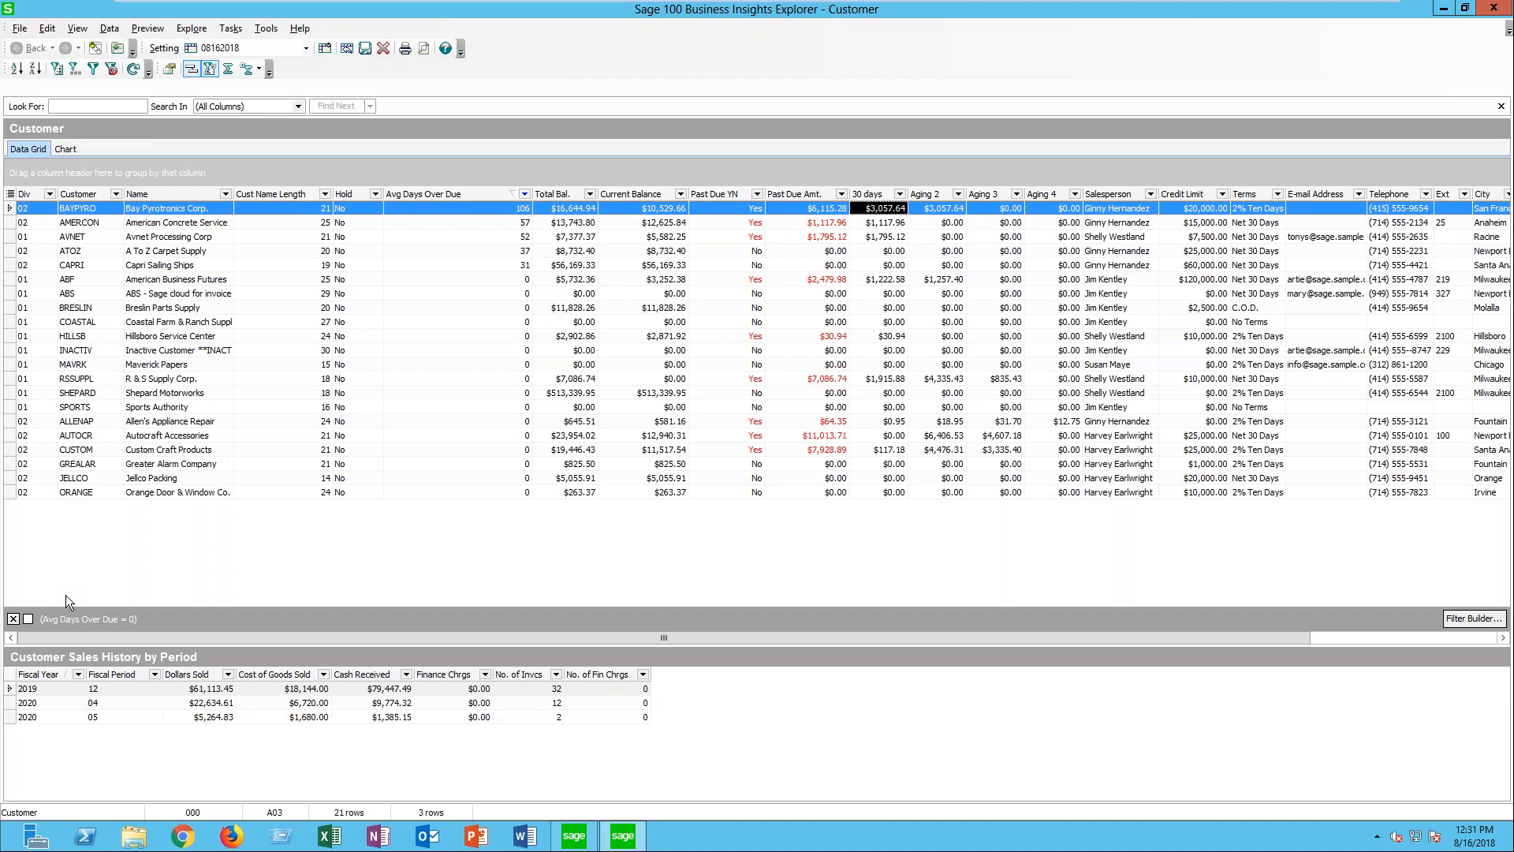
{"action": "left_click", "coordinate": [28, 619]}
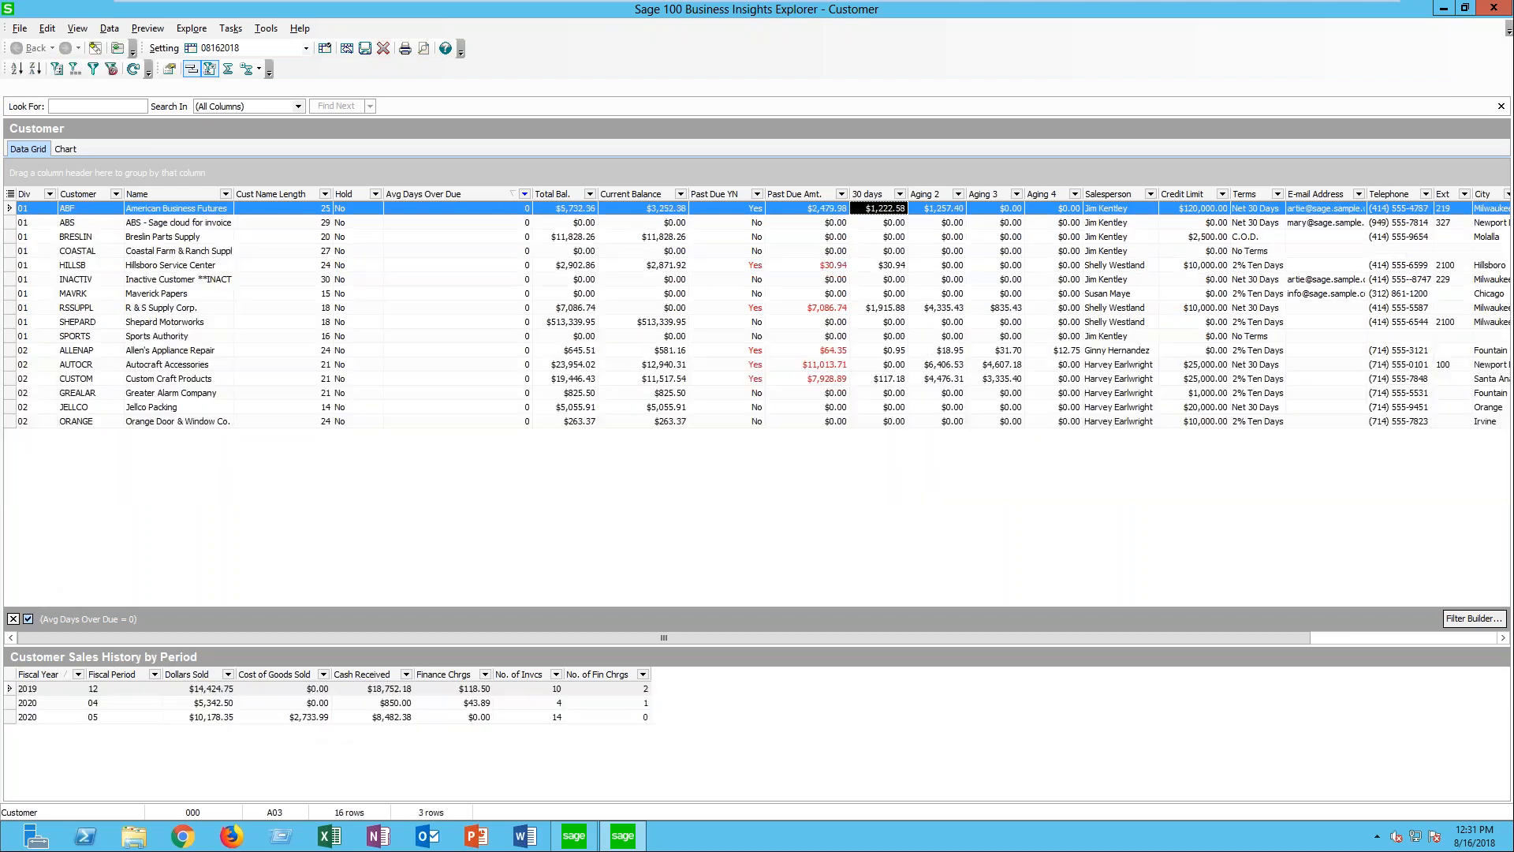
{"action": "left_click", "coordinate": [28, 619]}
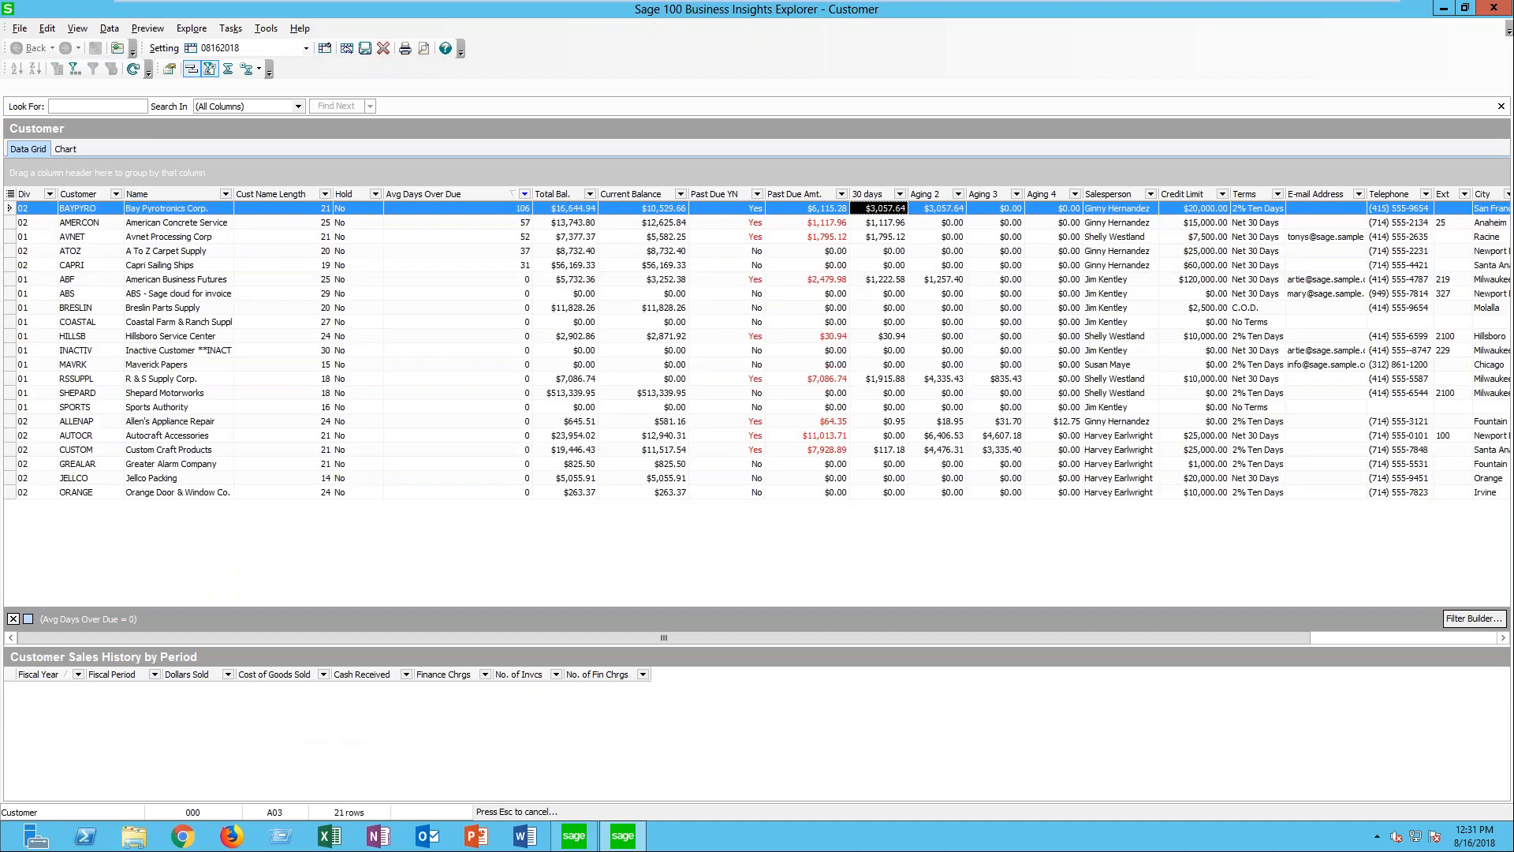
{"action": "left_click", "coordinate": [524, 195]}
{"action": "left_click", "coordinate": [437, 225]}
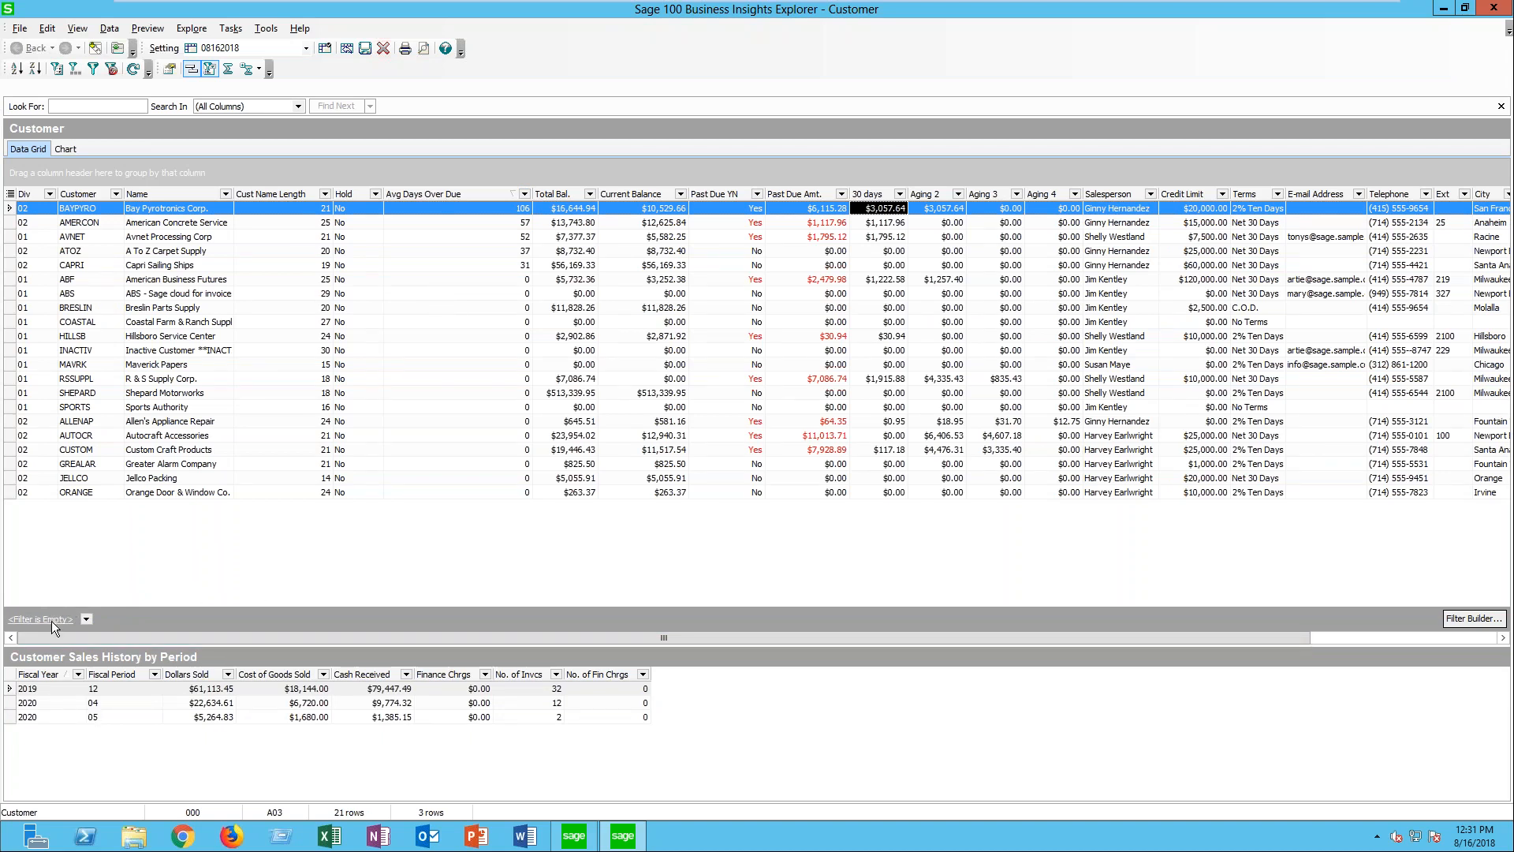
- Start a custom filter in the Filter Builder with AND as the root operator and add a first condition
{"action": "left_click", "coordinate": [86, 619]}
{"action": "left_click", "coordinate": [178, 562]}
{"action": "left_click", "coordinate": [1455, 621]}
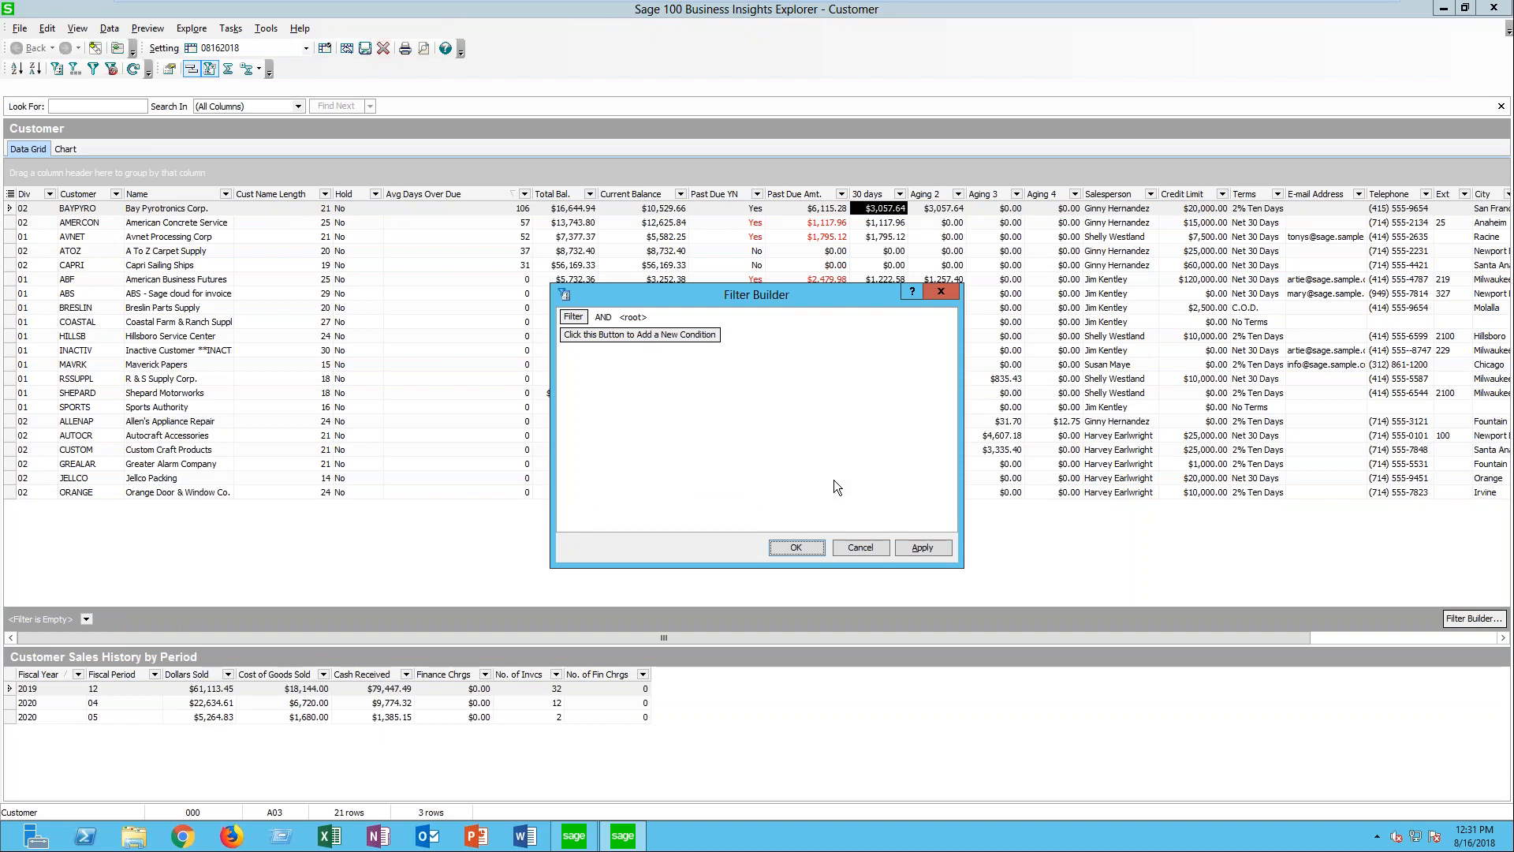
{"action": "left_click", "coordinate": [632, 322]}
{"action": "left_click", "coordinate": [603, 317]}
{"action": "left_click", "coordinate": [607, 328]}
{"action": "left_click", "coordinate": [617, 337]}
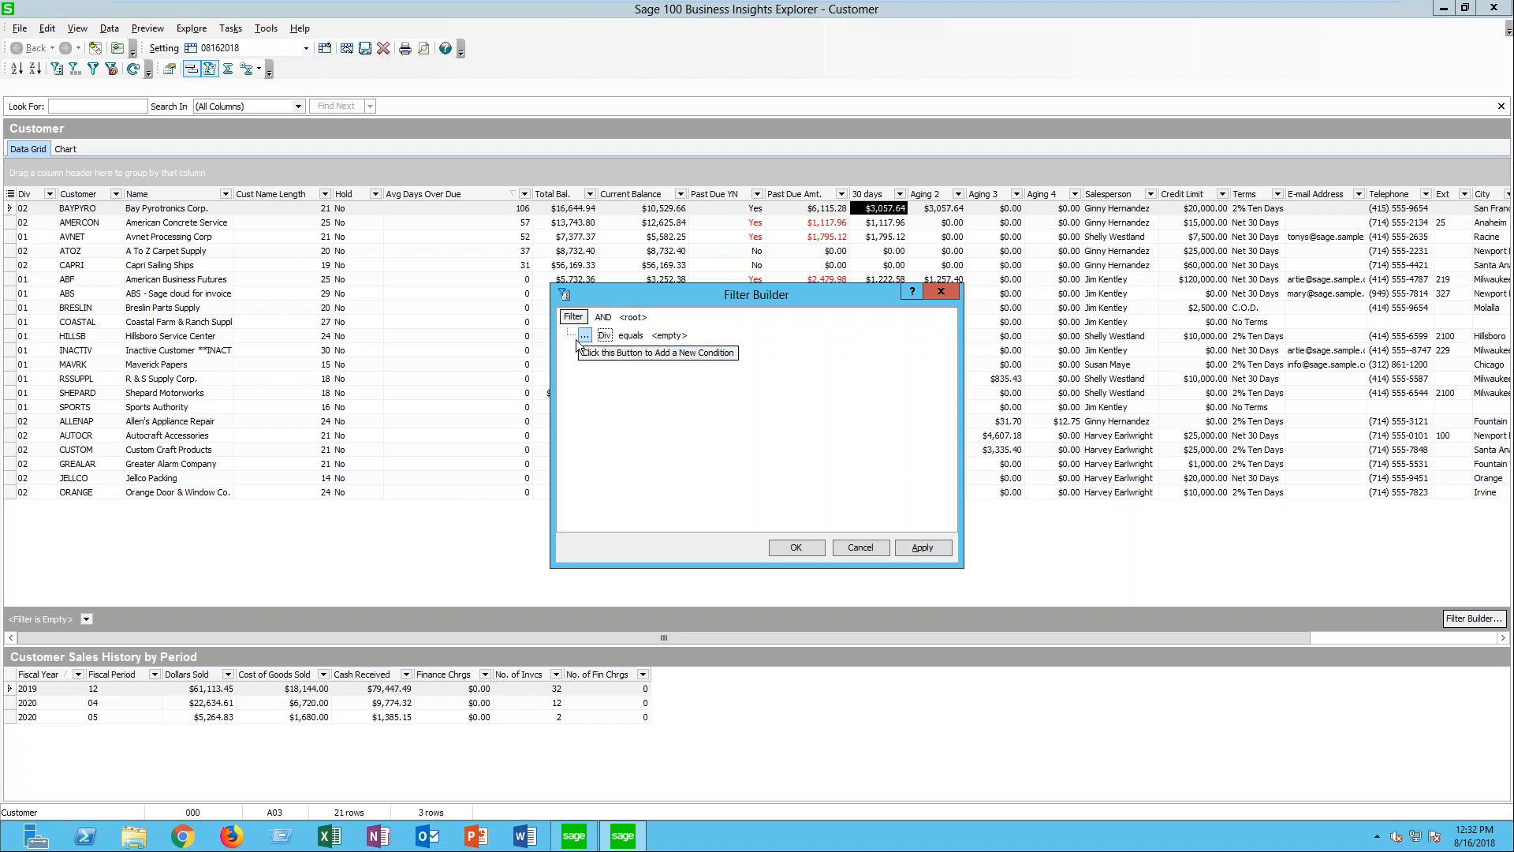
- Define the first filter condition as Avg Days Over Due is greater than 45
{"action": "left_click", "coordinate": [605, 336]}
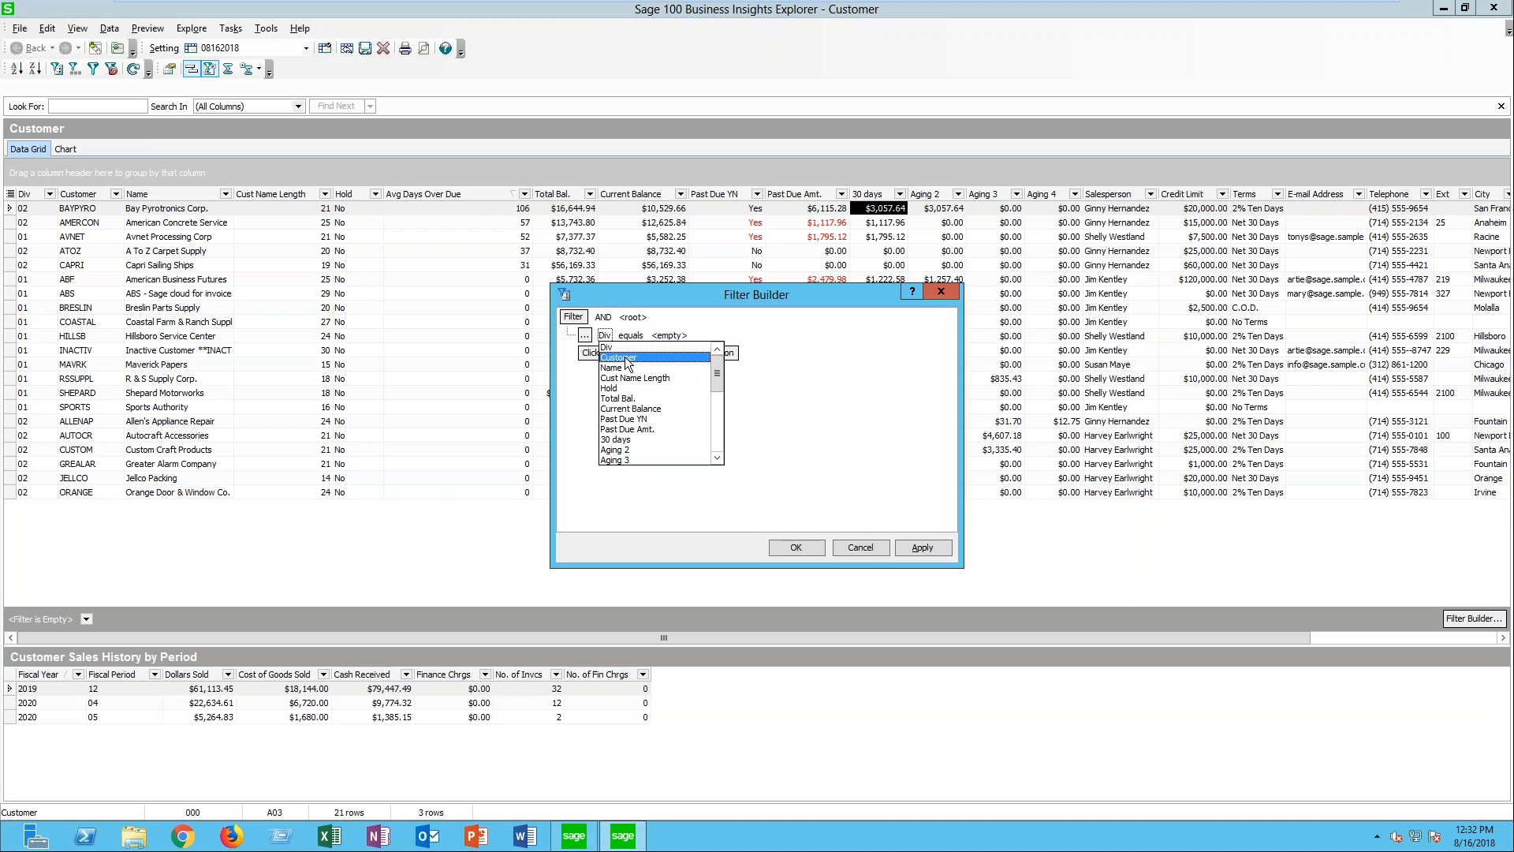
{"action": "scroll", "coordinate": [639, 380], "scroll_direction": "down", "scroll_amount": 1}
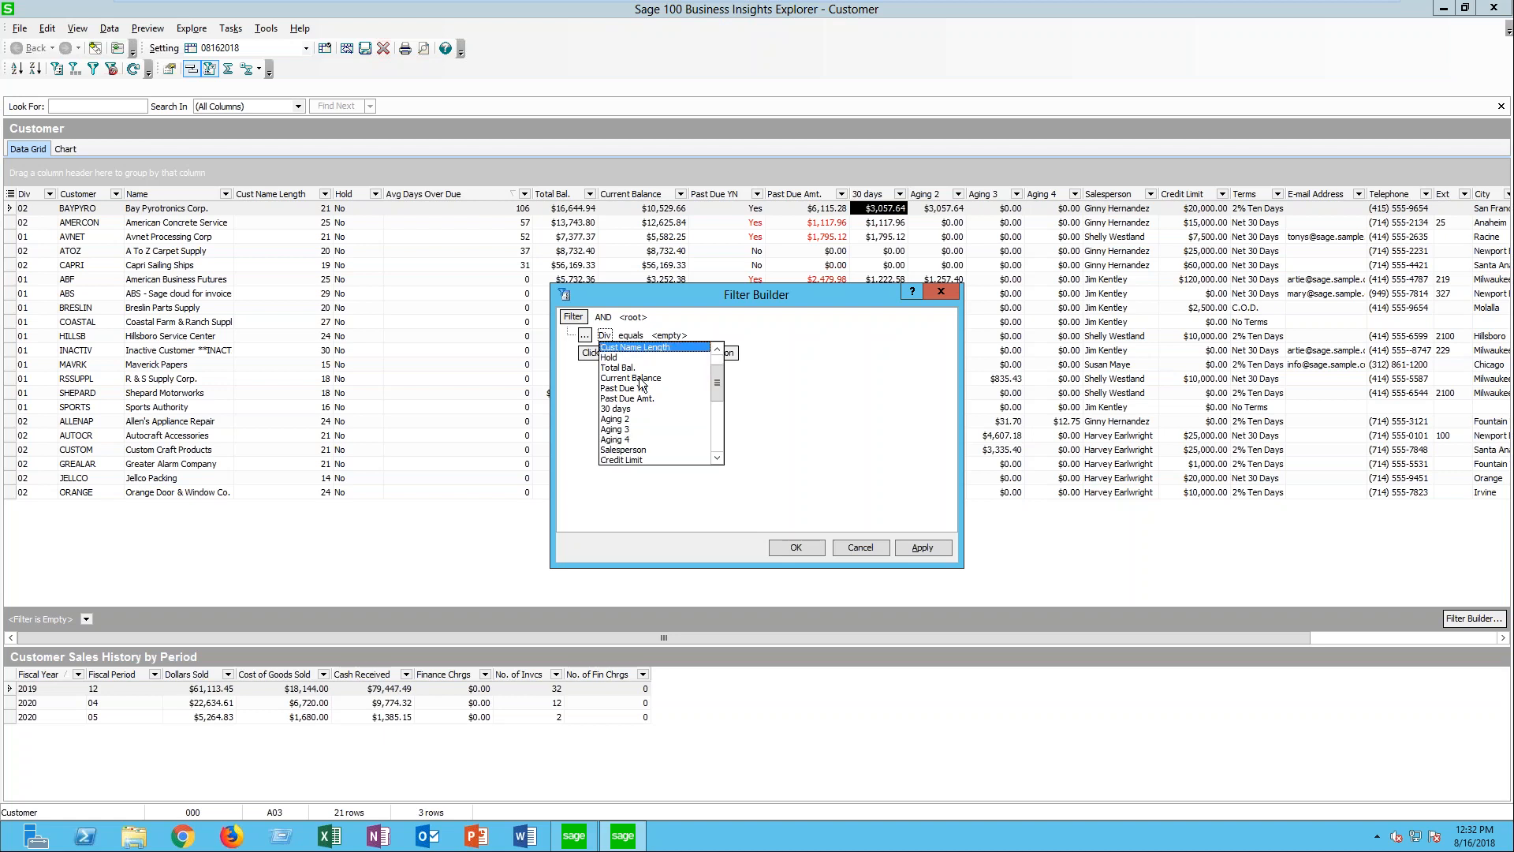
{"action": "scroll", "coordinate": [640, 384], "scroll_direction": "down", "scroll_amount": 3}
{"action": "scroll", "coordinate": [640, 379], "scroll_direction": "down", "scroll_amount": 3}
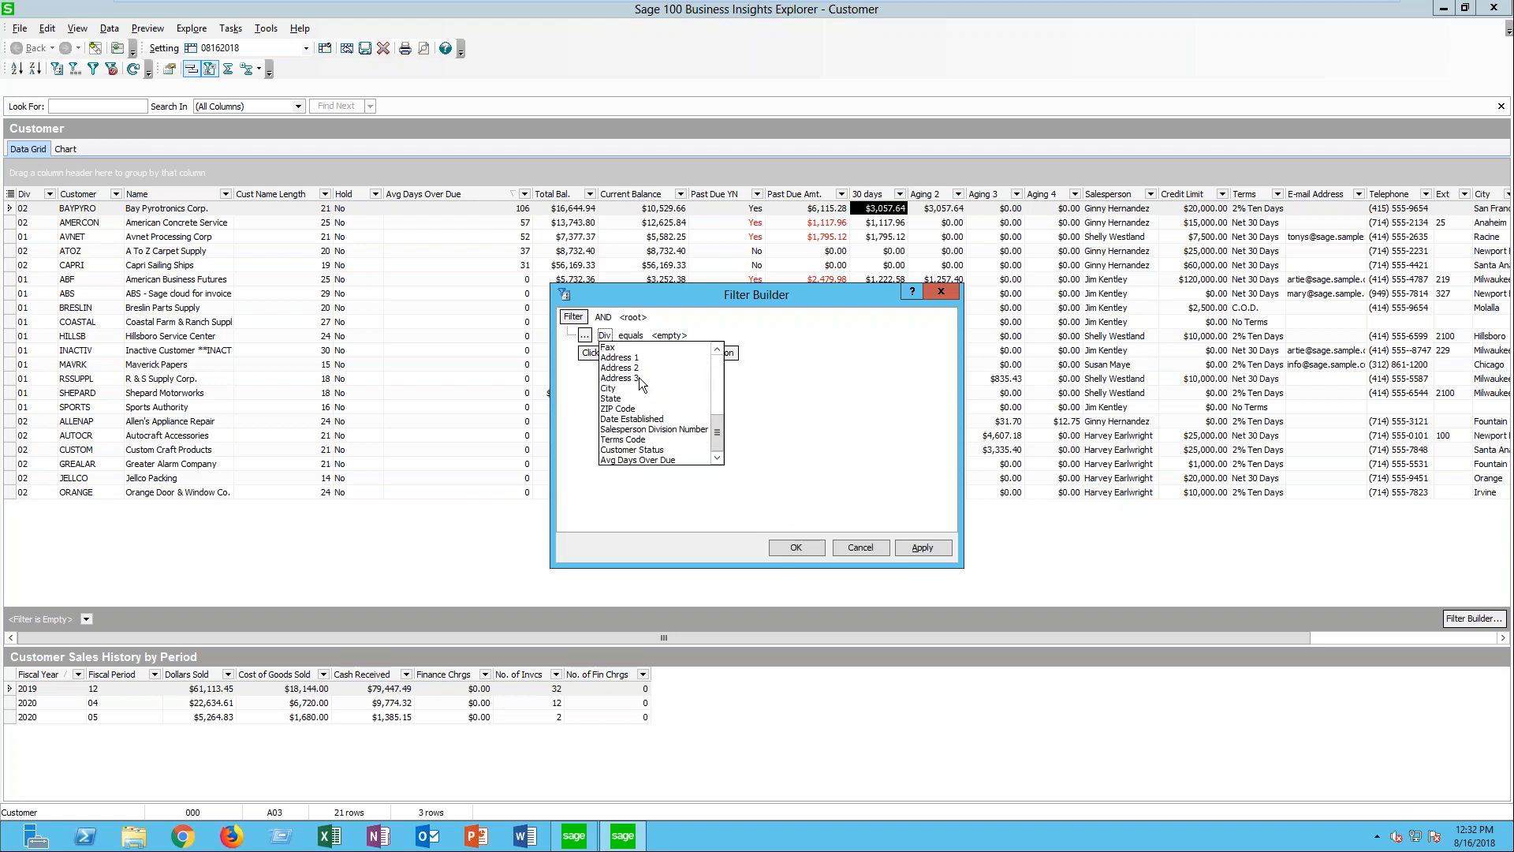
{"action": "left_click", "coordinate": [645, 458]}
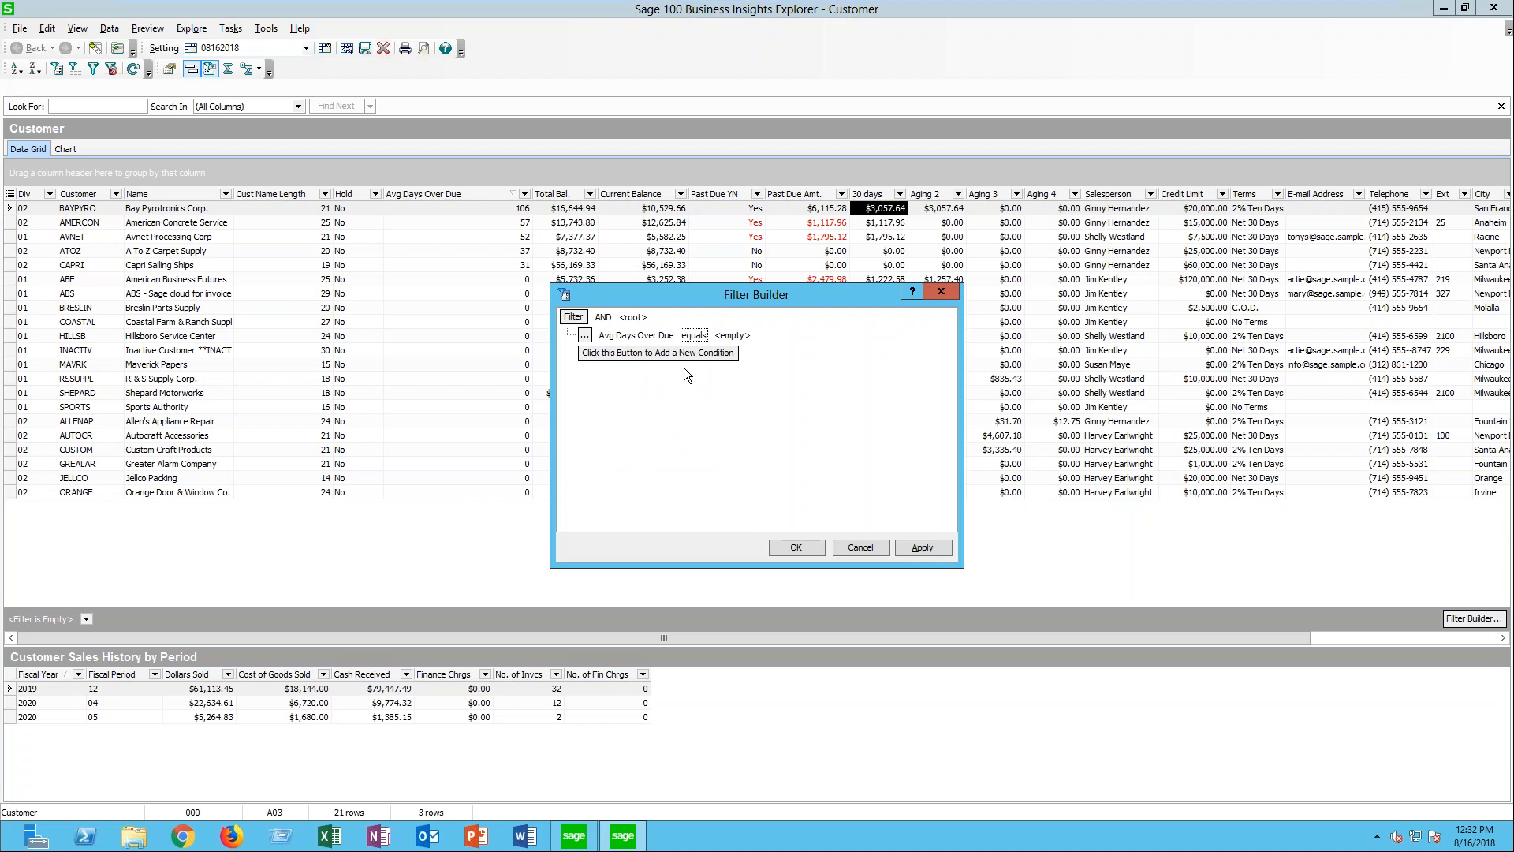
{"action": "left_click", "coordinate": [693, 335]}
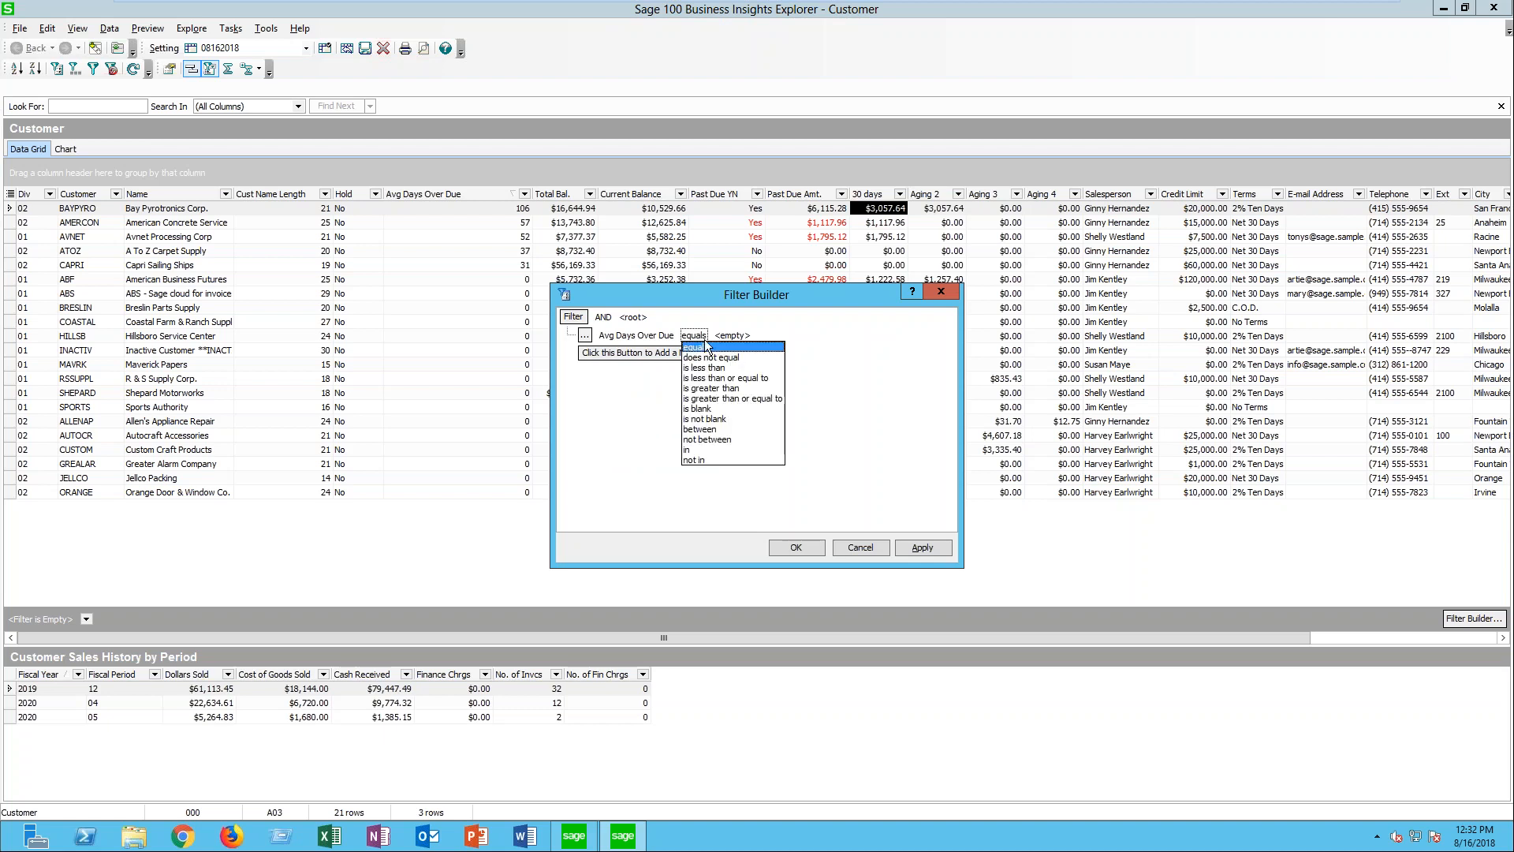
{"action": "left_click", "coordinate": [714, 388]}
{"action": "left_click", "coordinate": [774, 337]}
{"action": "left_click", "coordinate": [795, 336]}
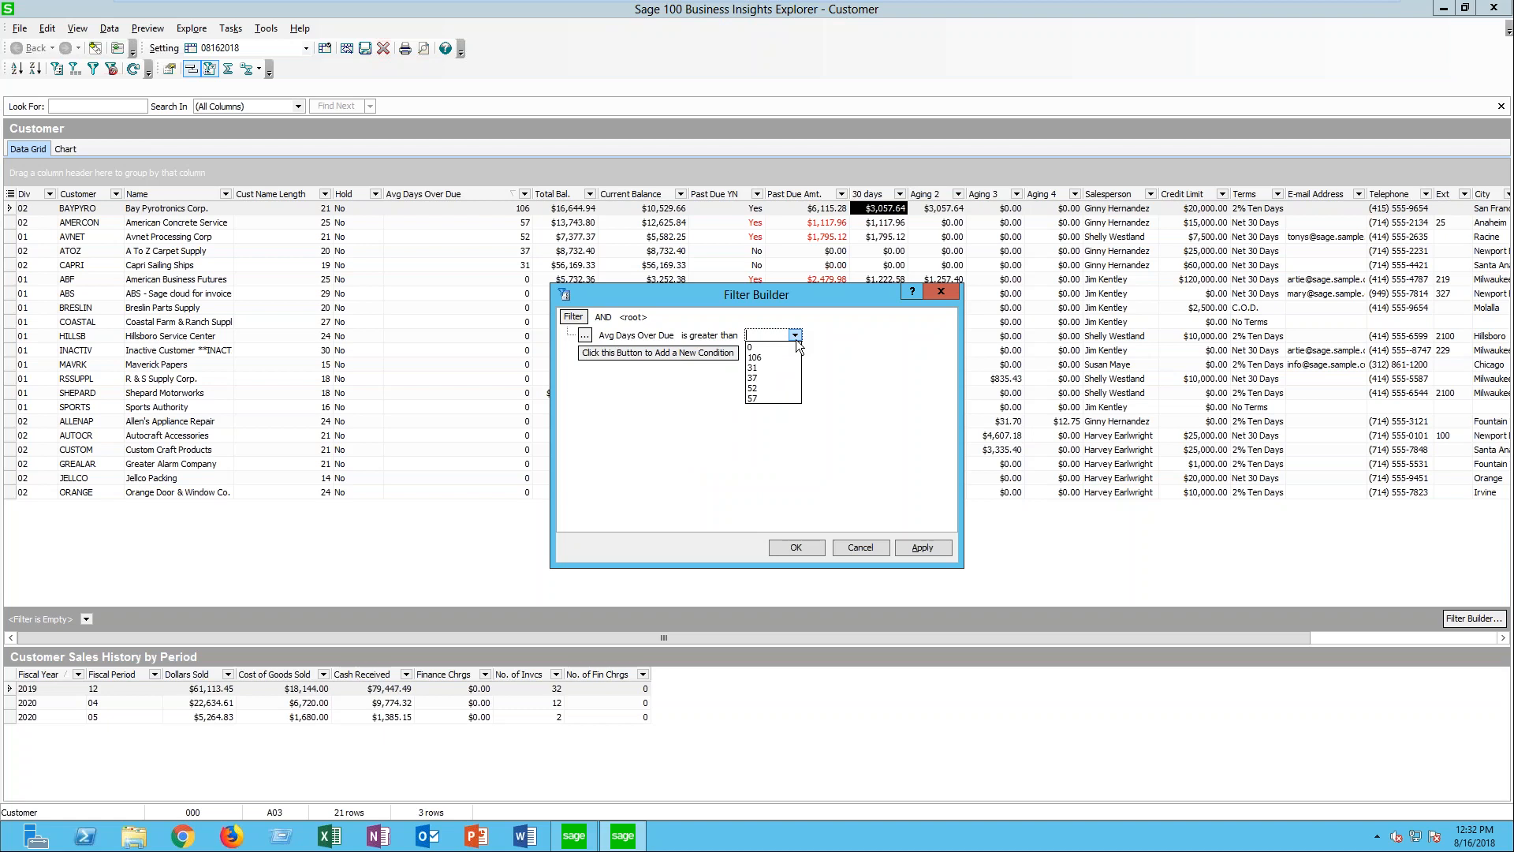
{"action": "left_click", "coordinate": [793, 337]}
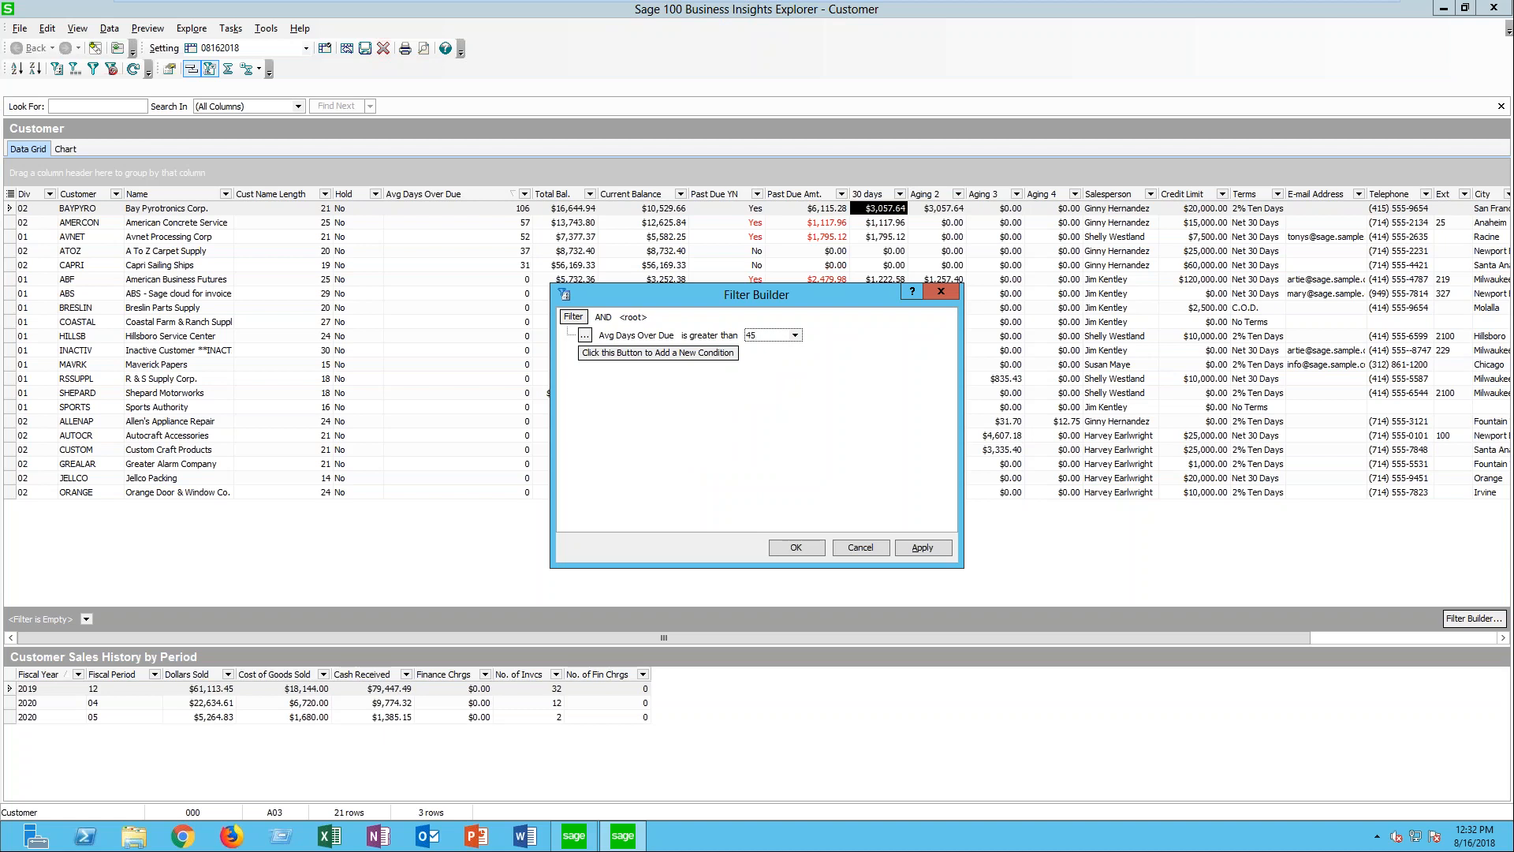
- Add a second condition, Past Due Amt. is less than or equal to 2000, and apply the filter to the grid
{"action": "left_click", "coordinate": [592, 353]}
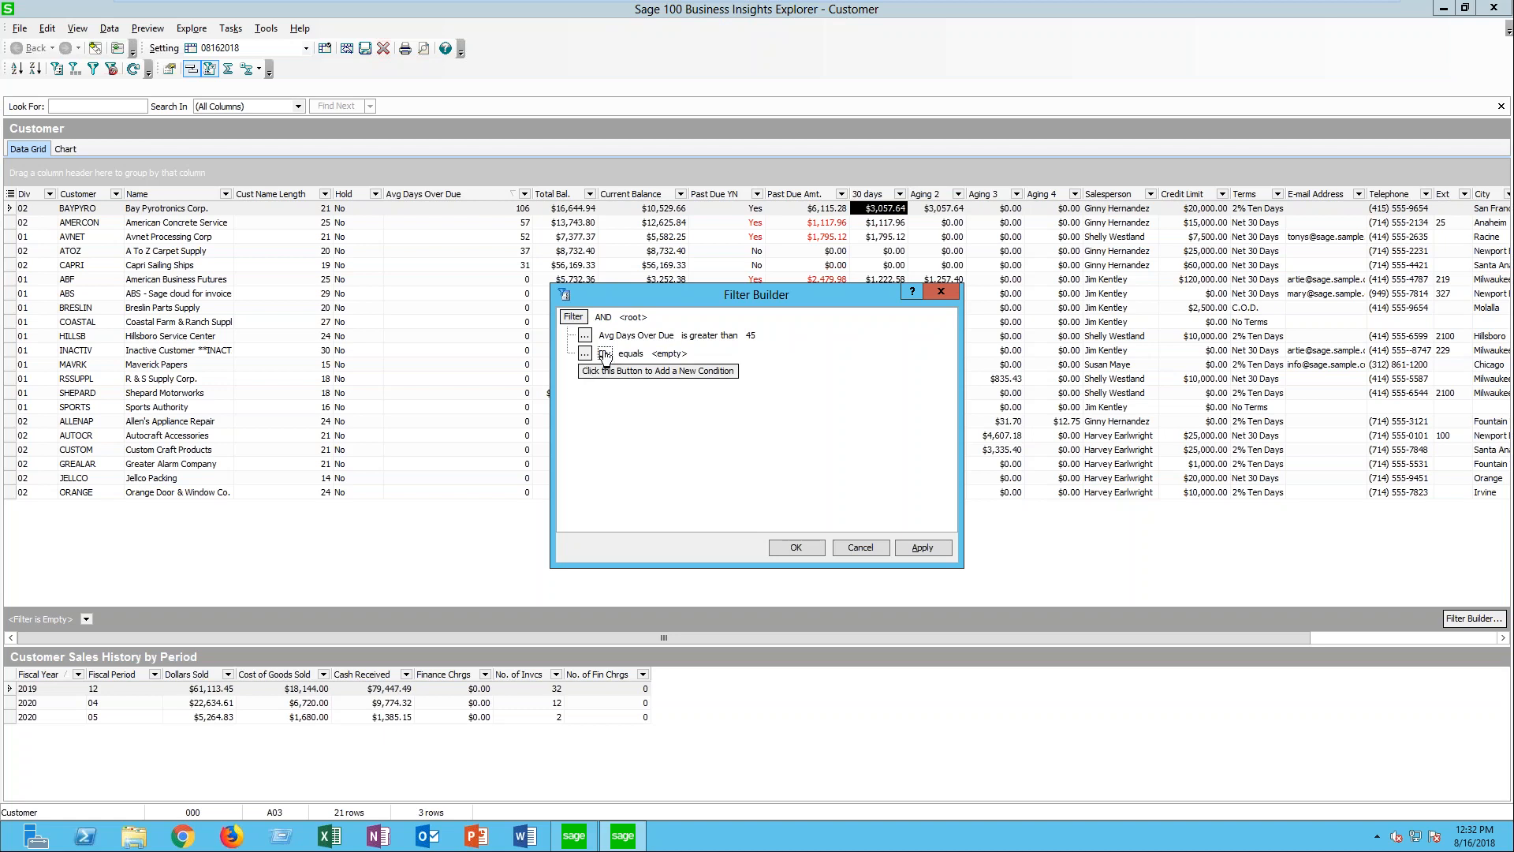
{"action": "left_click", "coordinate": [605, 354]}
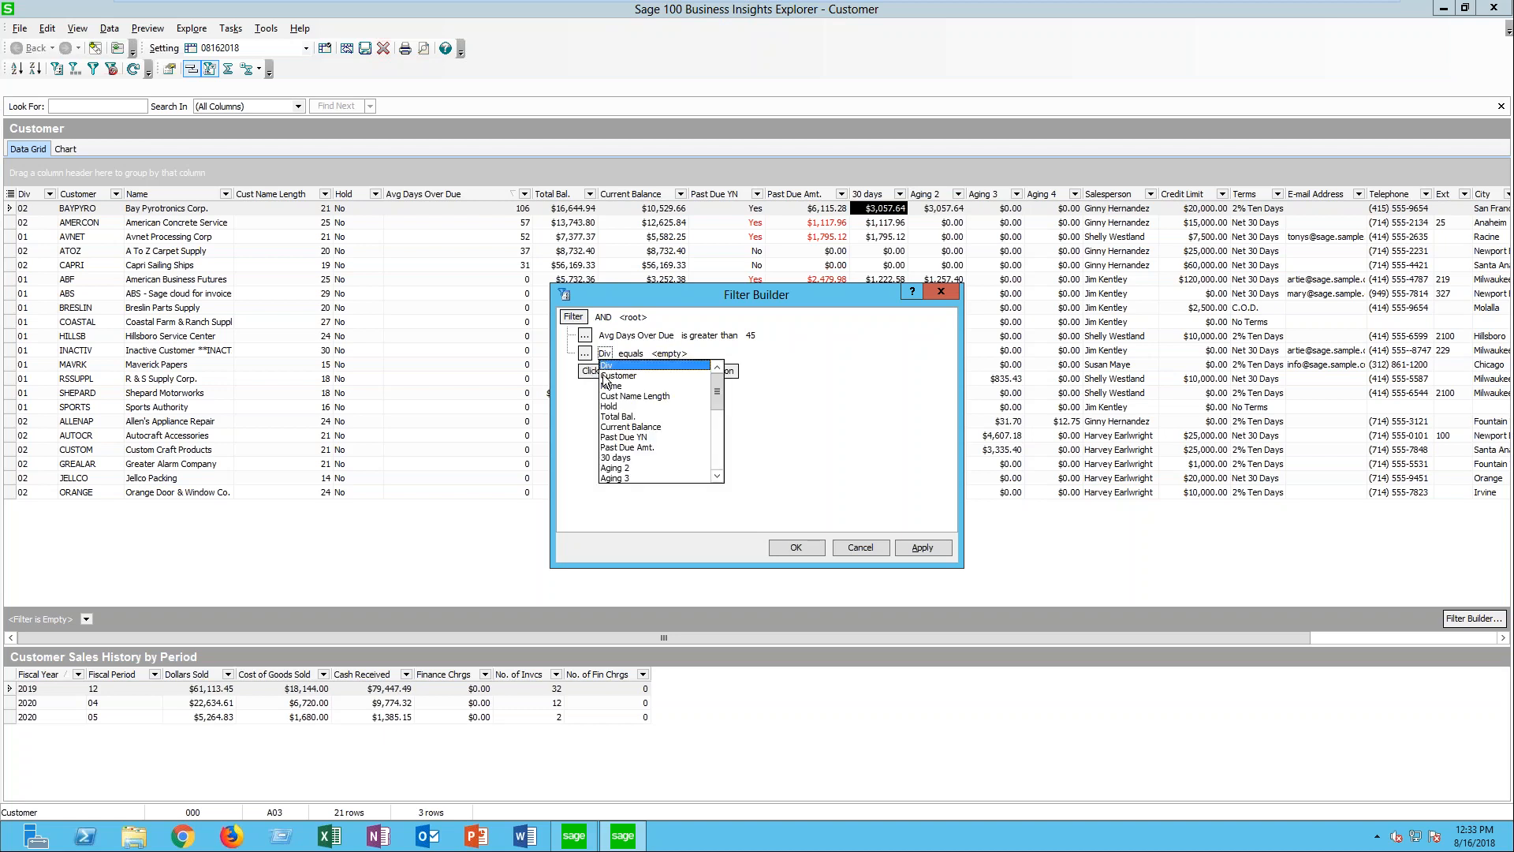
{"action": "left_click", "coordinate": [640, 447]}
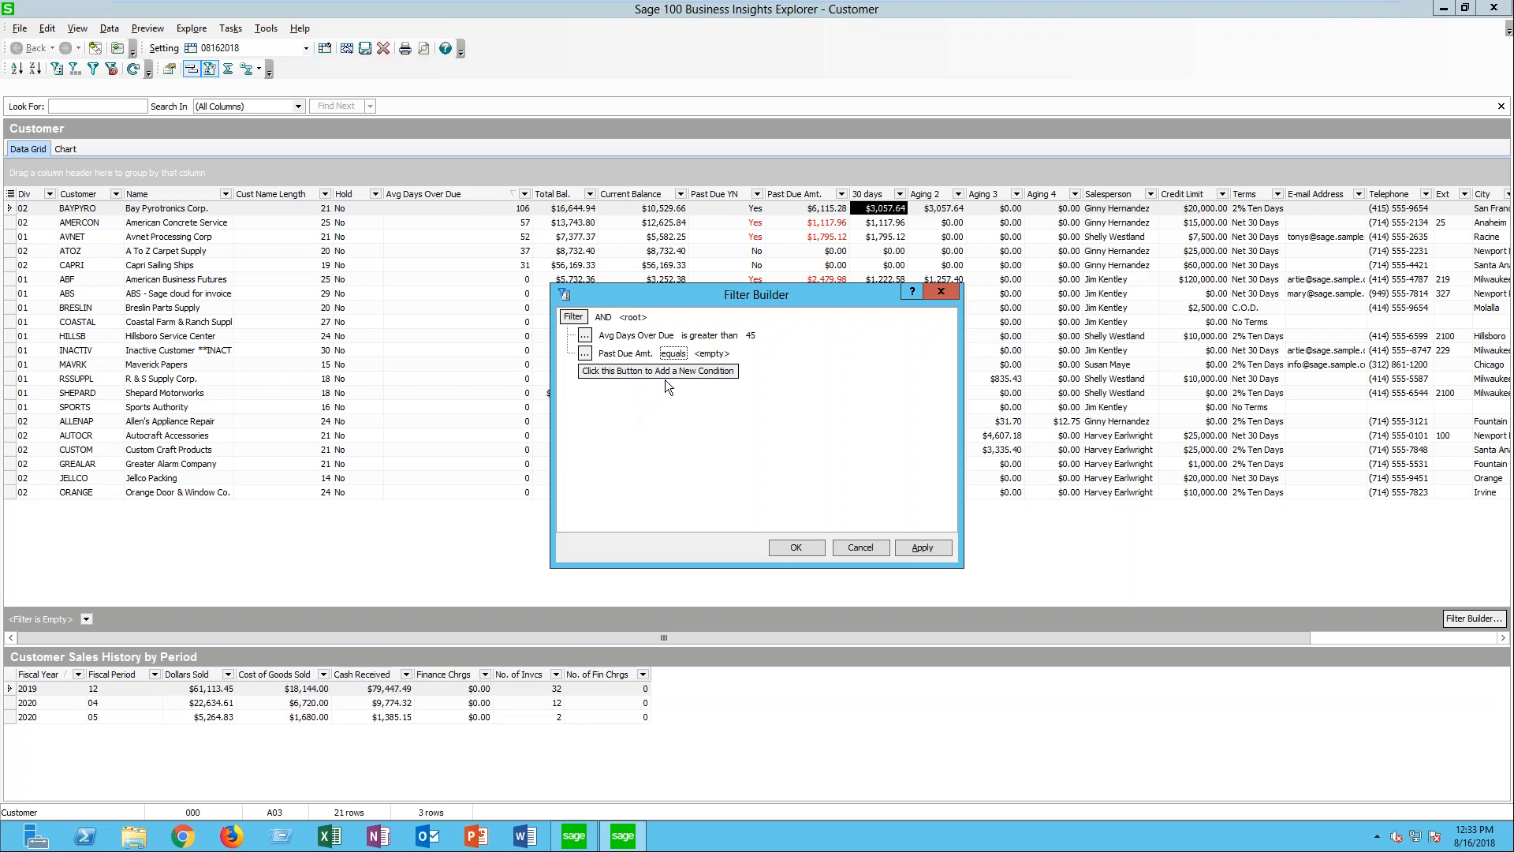
{"action": "left_click", "coordinate": [673, 353]}
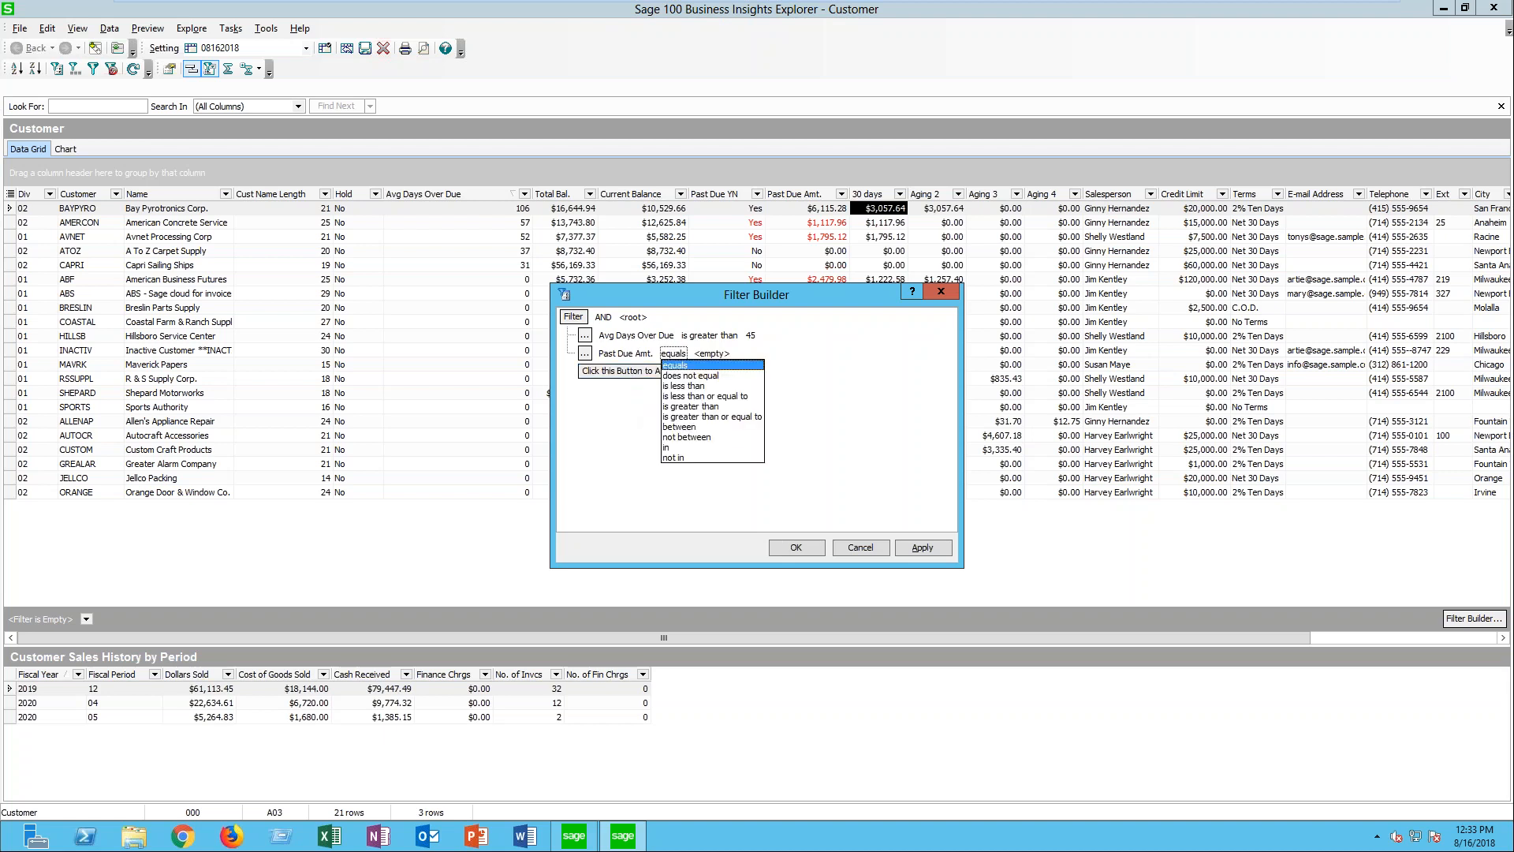
{"action": "left_click", "coordinate": [691, 396]}
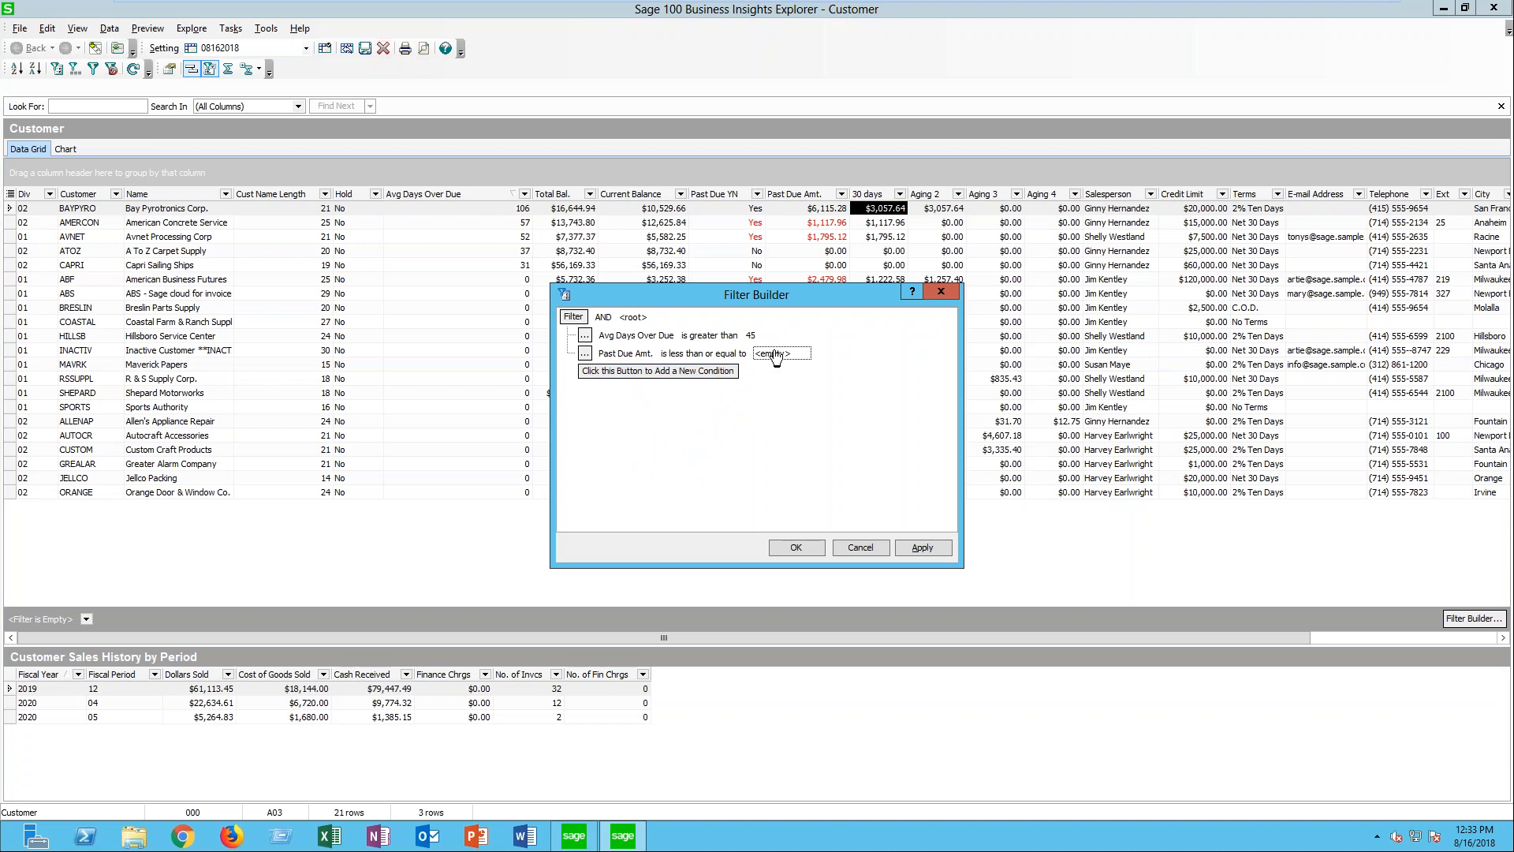
{"action": "type", "text": "2000"}
{"action": "left_click", "coordinate": [934, 551]}
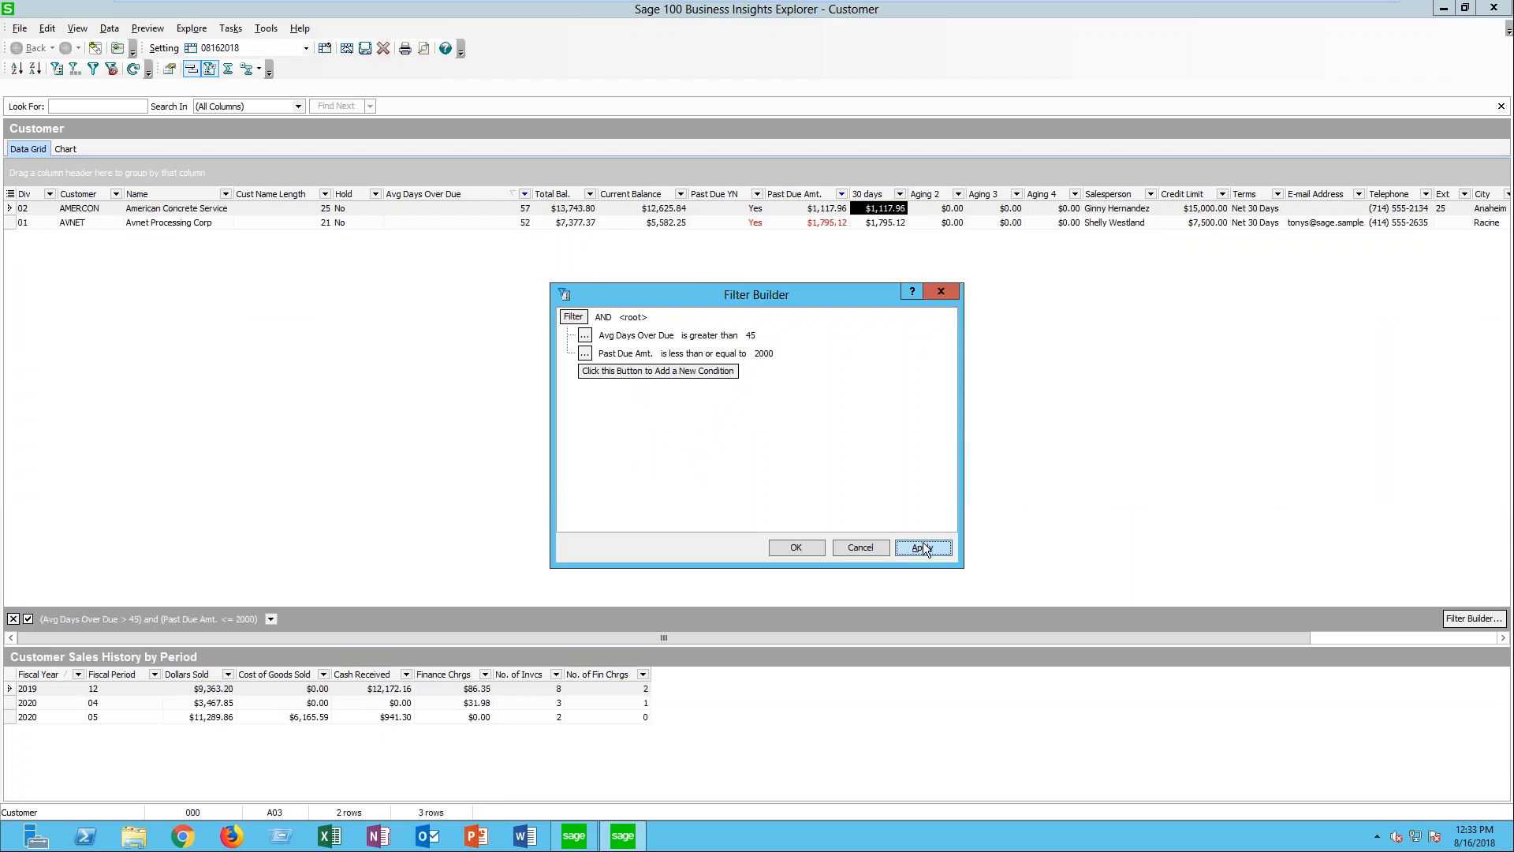
{"action": "left_click", "coordinate": [803, 549]}
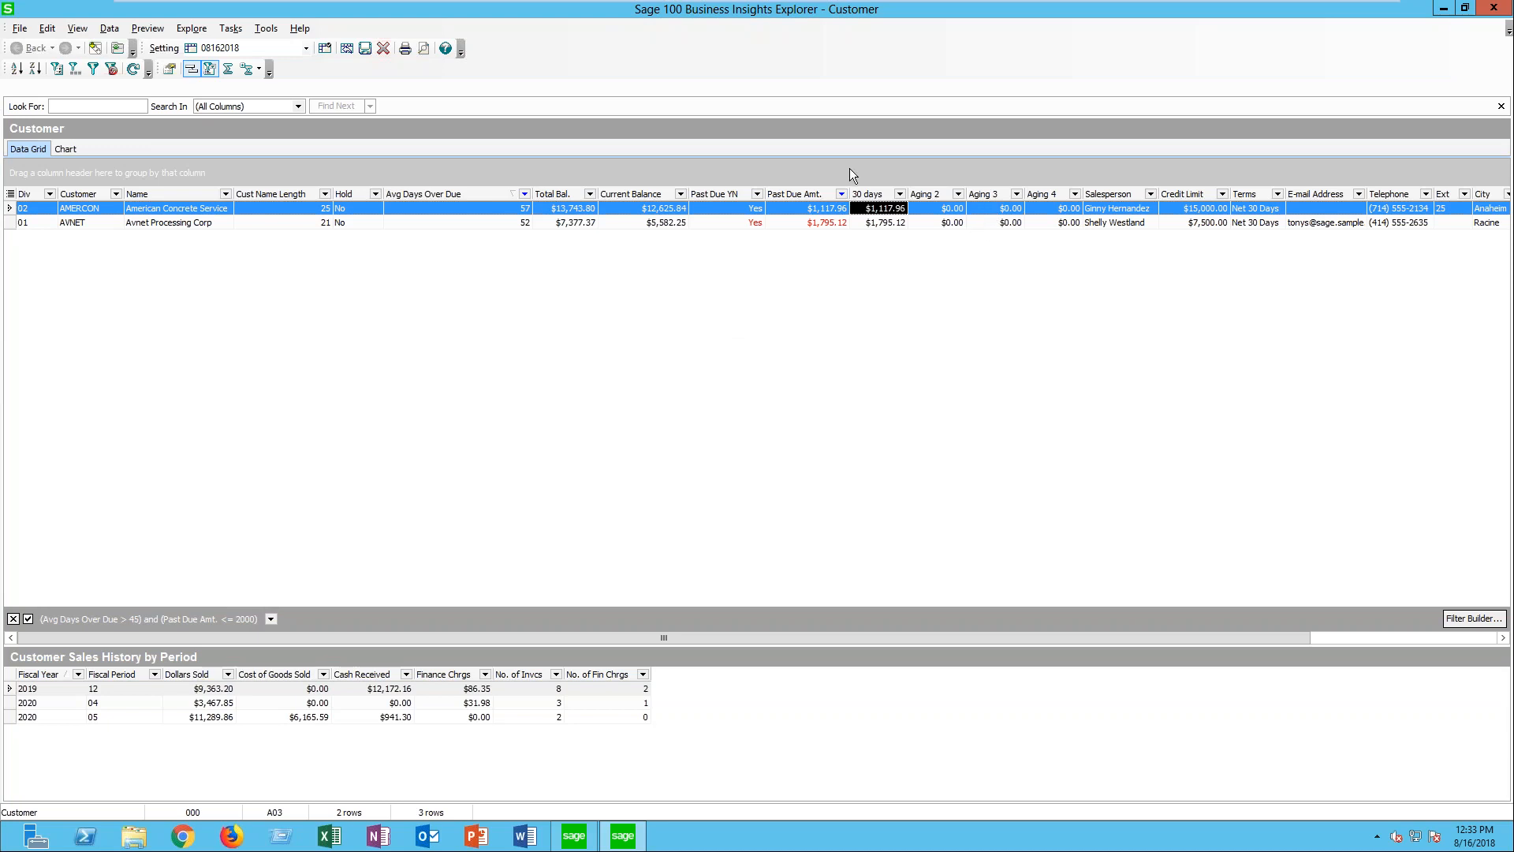
- Disable the custom filter and remove its Avg Days Over Due condition, keeping only the Past Due Amt. condition
{"action": "left_click", "coordinate": [28, 618]}
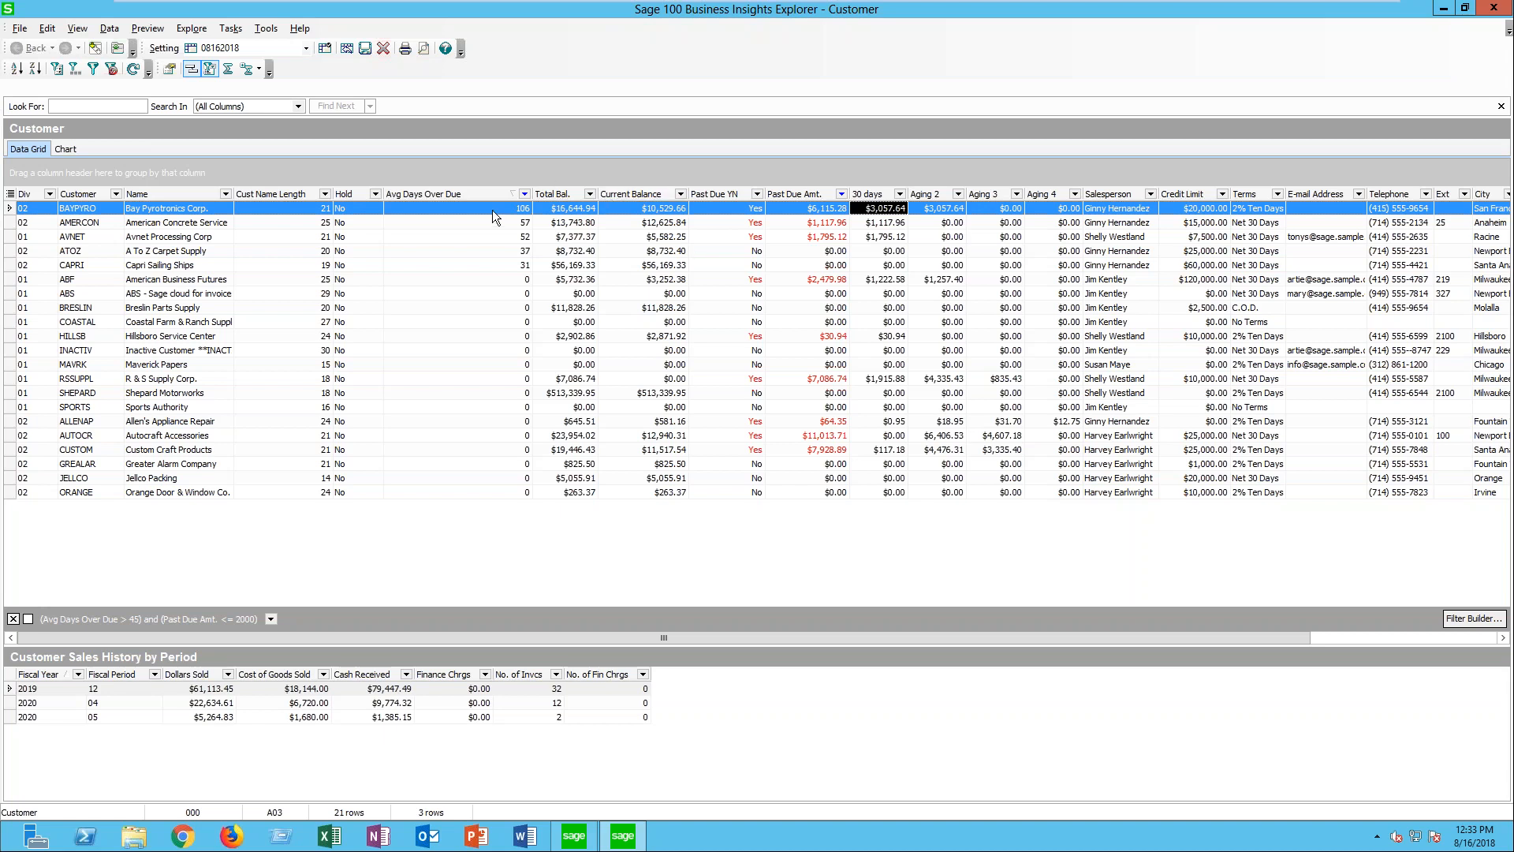
{"action": "left_click", "coordinate": [524, 194]}
{"action": "left_click", "coordinate": [400, 226]}
- Sort the customers by the 30 days column, first descending and finally ascending
{"action": "left_click", "coordinate": [35, 69]}
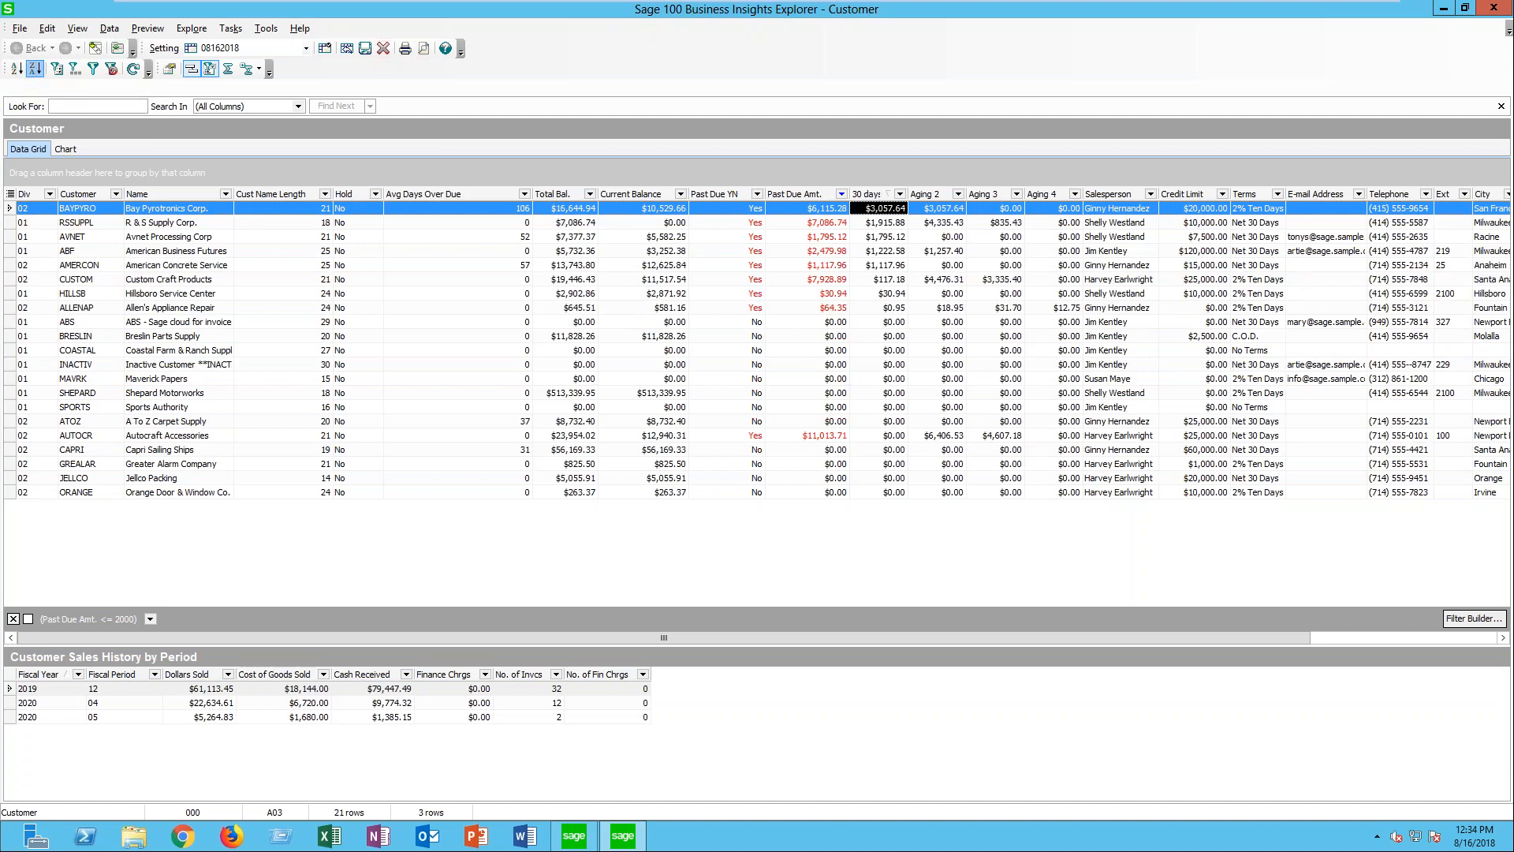
{"action": "left_click", "coordinate": [15, 68]}
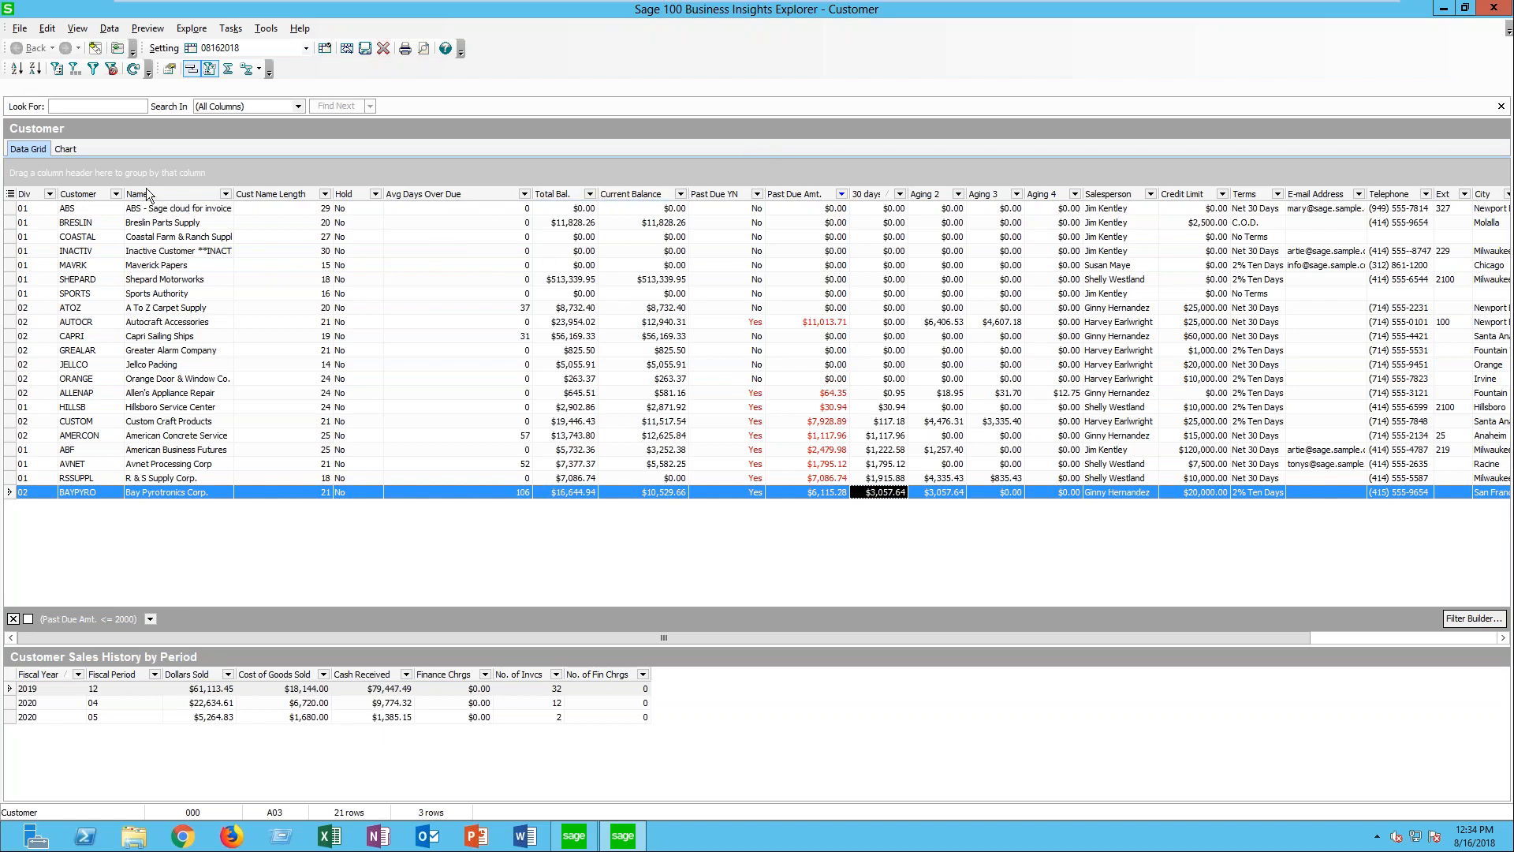
- Temporarily group the grid by Customer, and narrow the Avg Days Over Due column
{"action": "left_click_drag", "start_coordinate": [99, 197], "coordinate": [100, 174]}
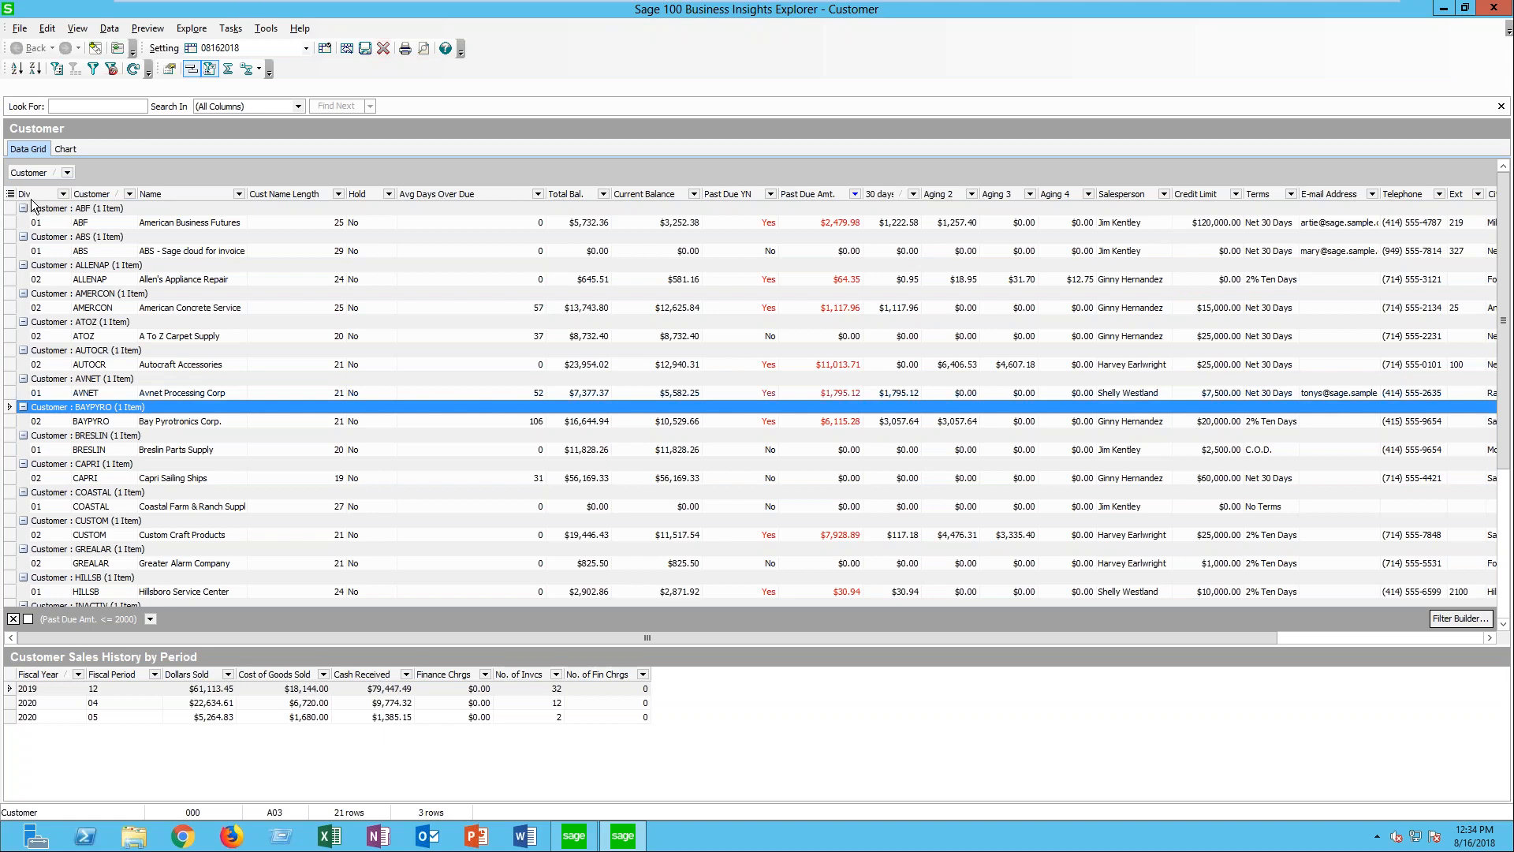
{"action": "left_click_drag", "start_coordinate": [31, 173], "coordinate": [20, 193]}
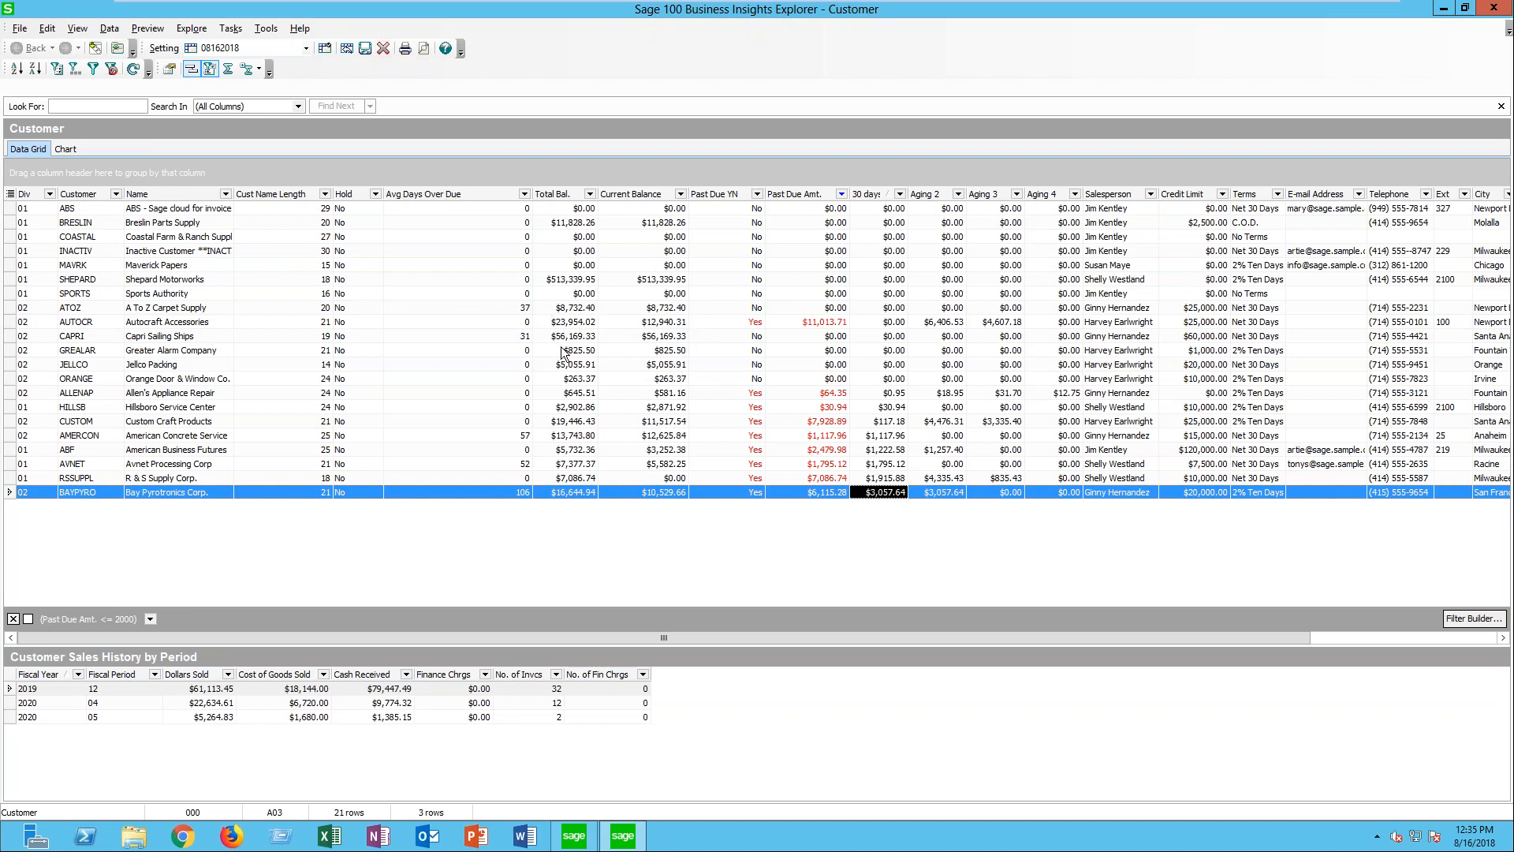
{"action": "left_click_drag", "start_coordinate": [532, 189], "coordinate": [470, 190]}
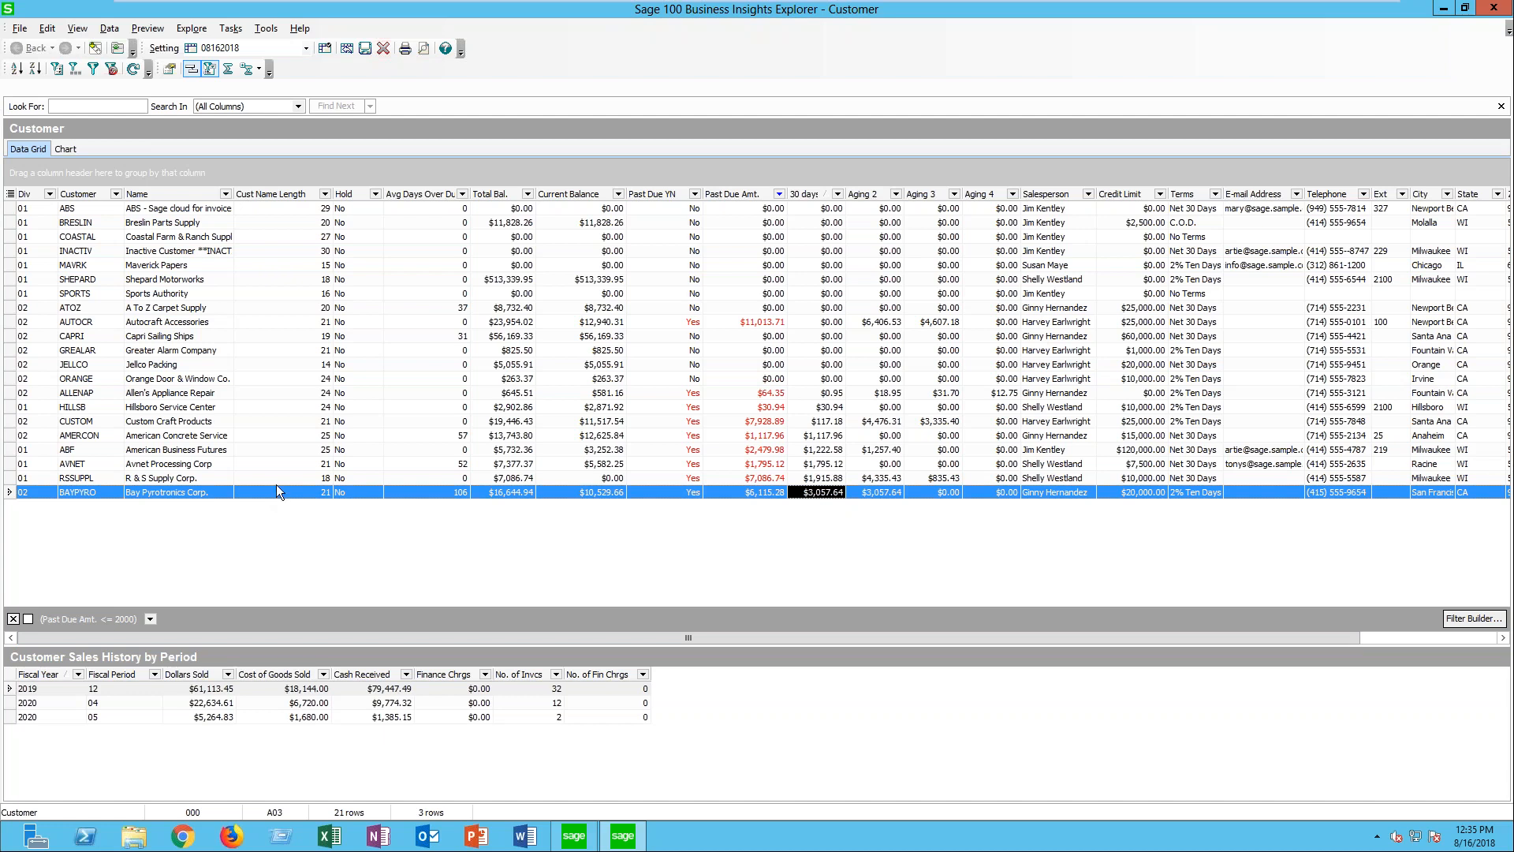
- Turn on Selected Records Only for exports and review the available export formats
{"action": "left_click", "coordinate": [20, 29]}
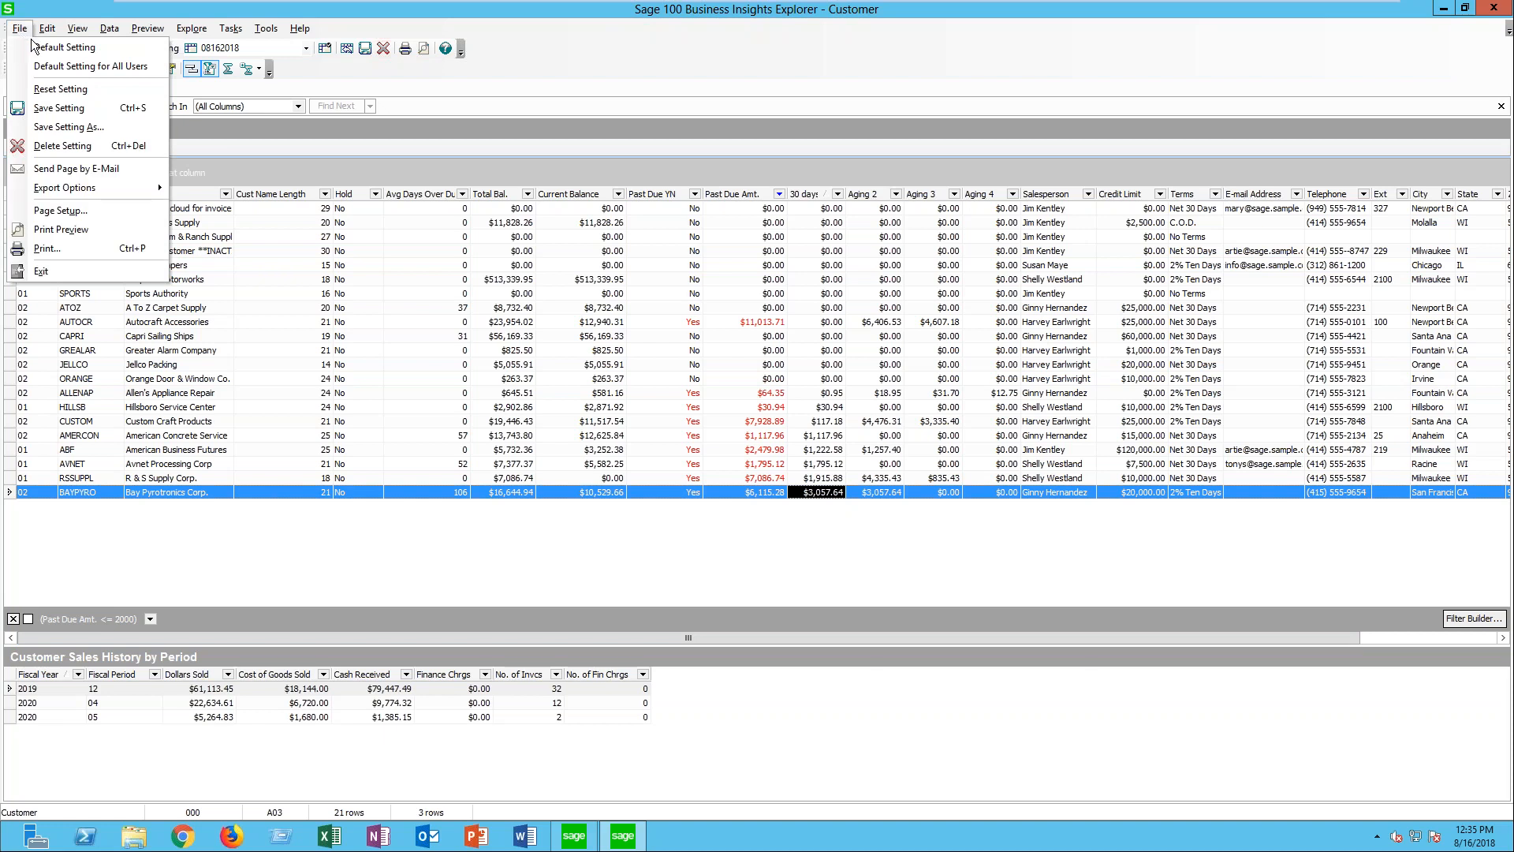
{"action": "mouse_move", "coordinate": [75, 198]}
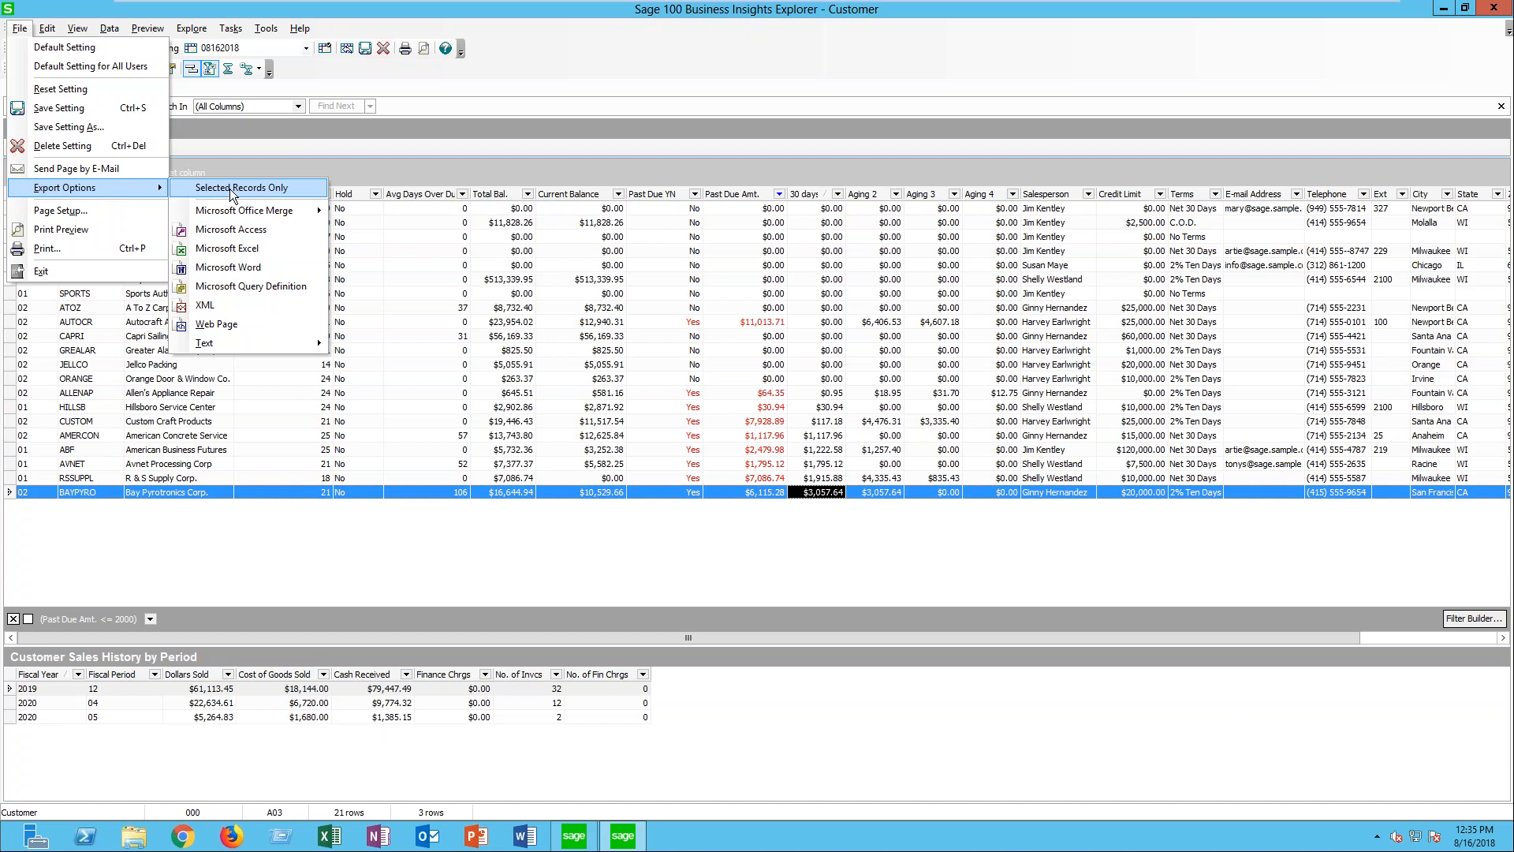
{"action": "left_click", "coordinate": [189, 197]}
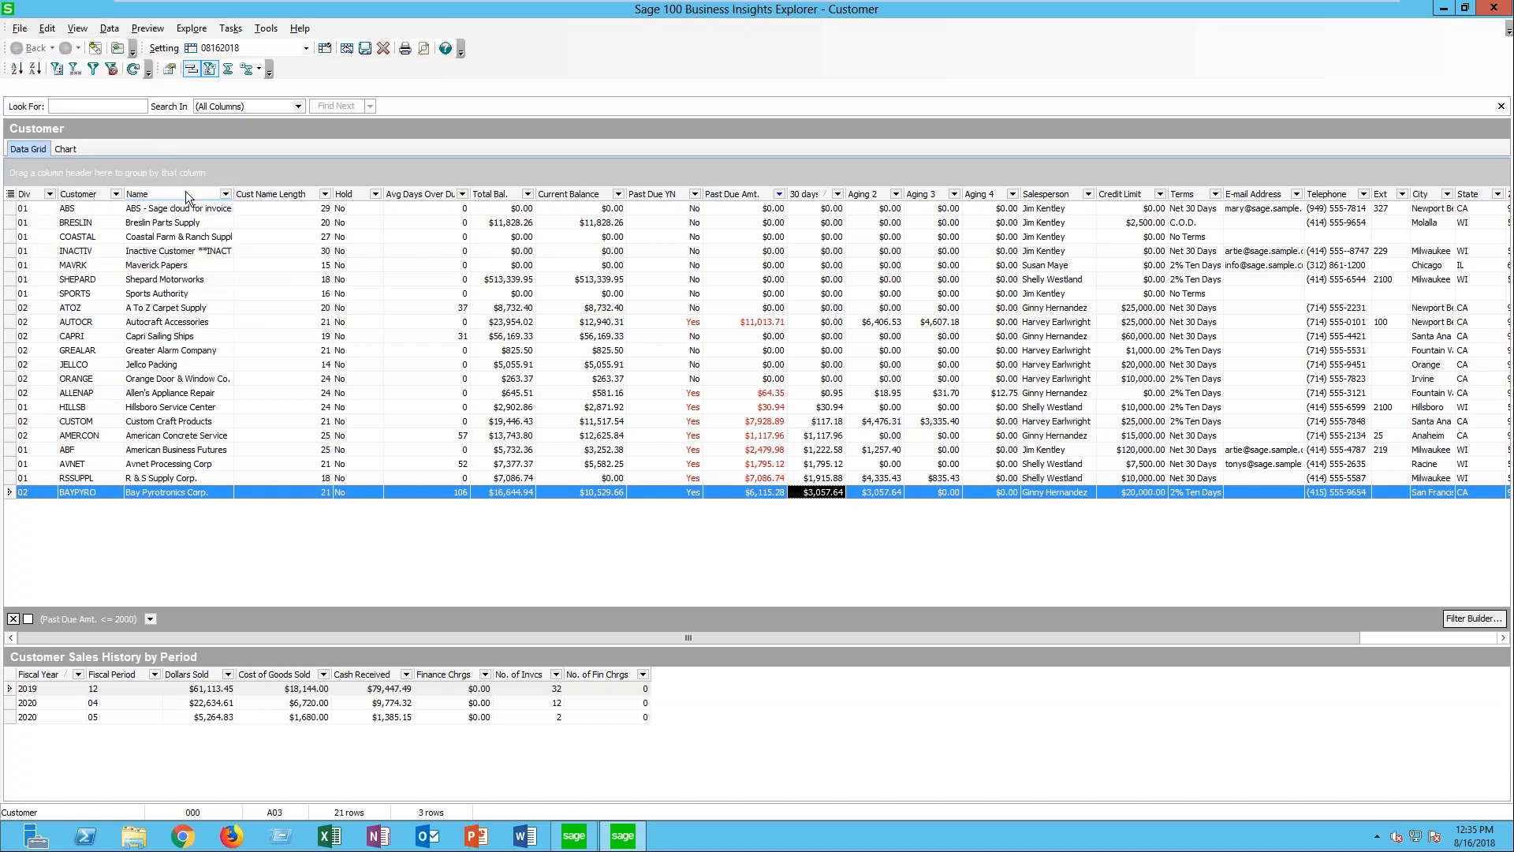
{"action": "left_click", "coordinate": [22, 31]}
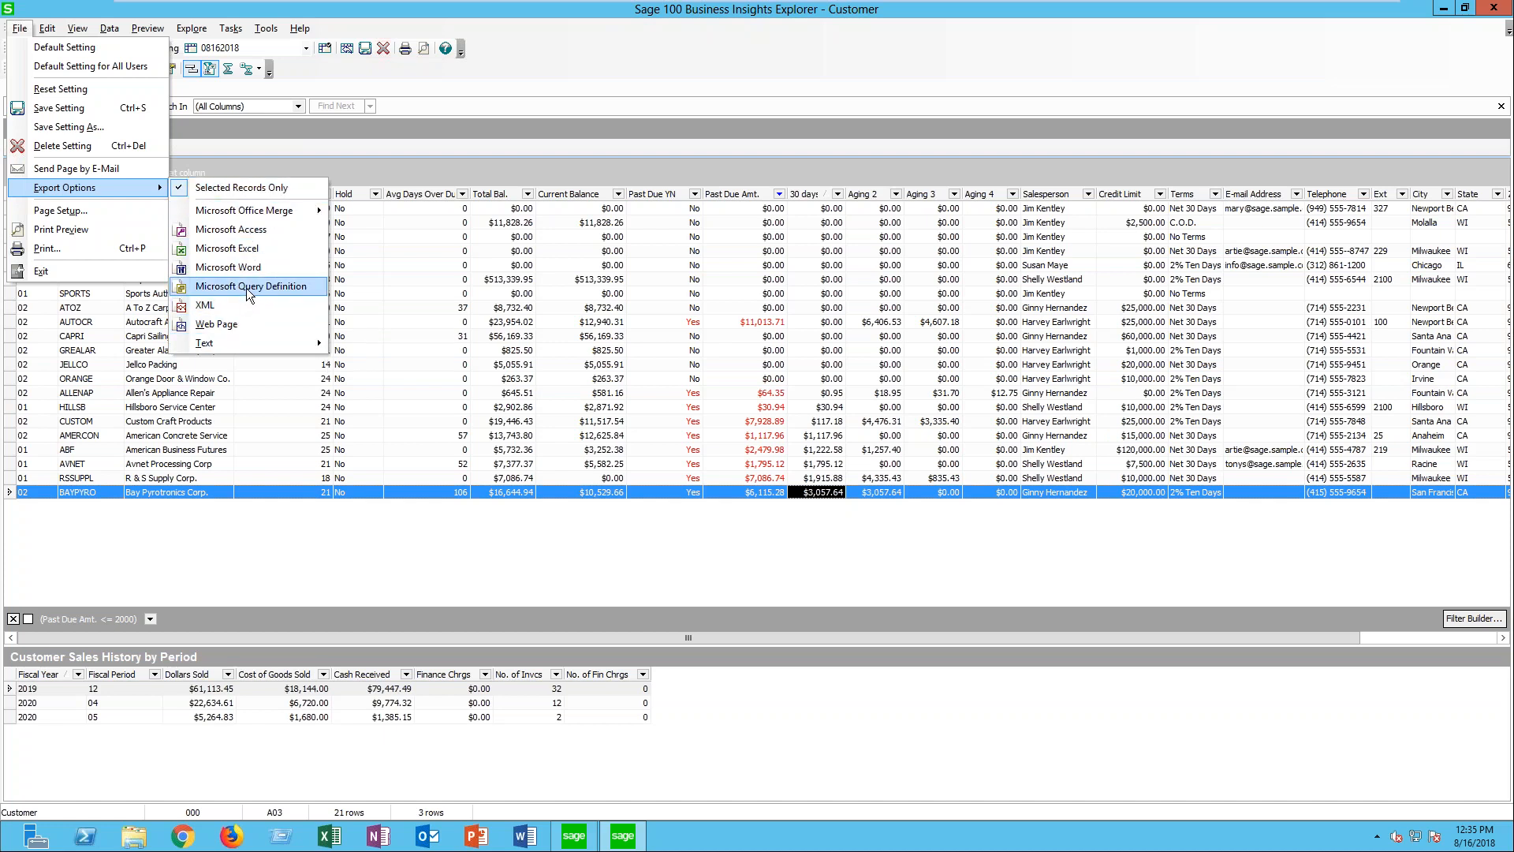
{"action": "mouse_move", "coordinate": [256, 215]}
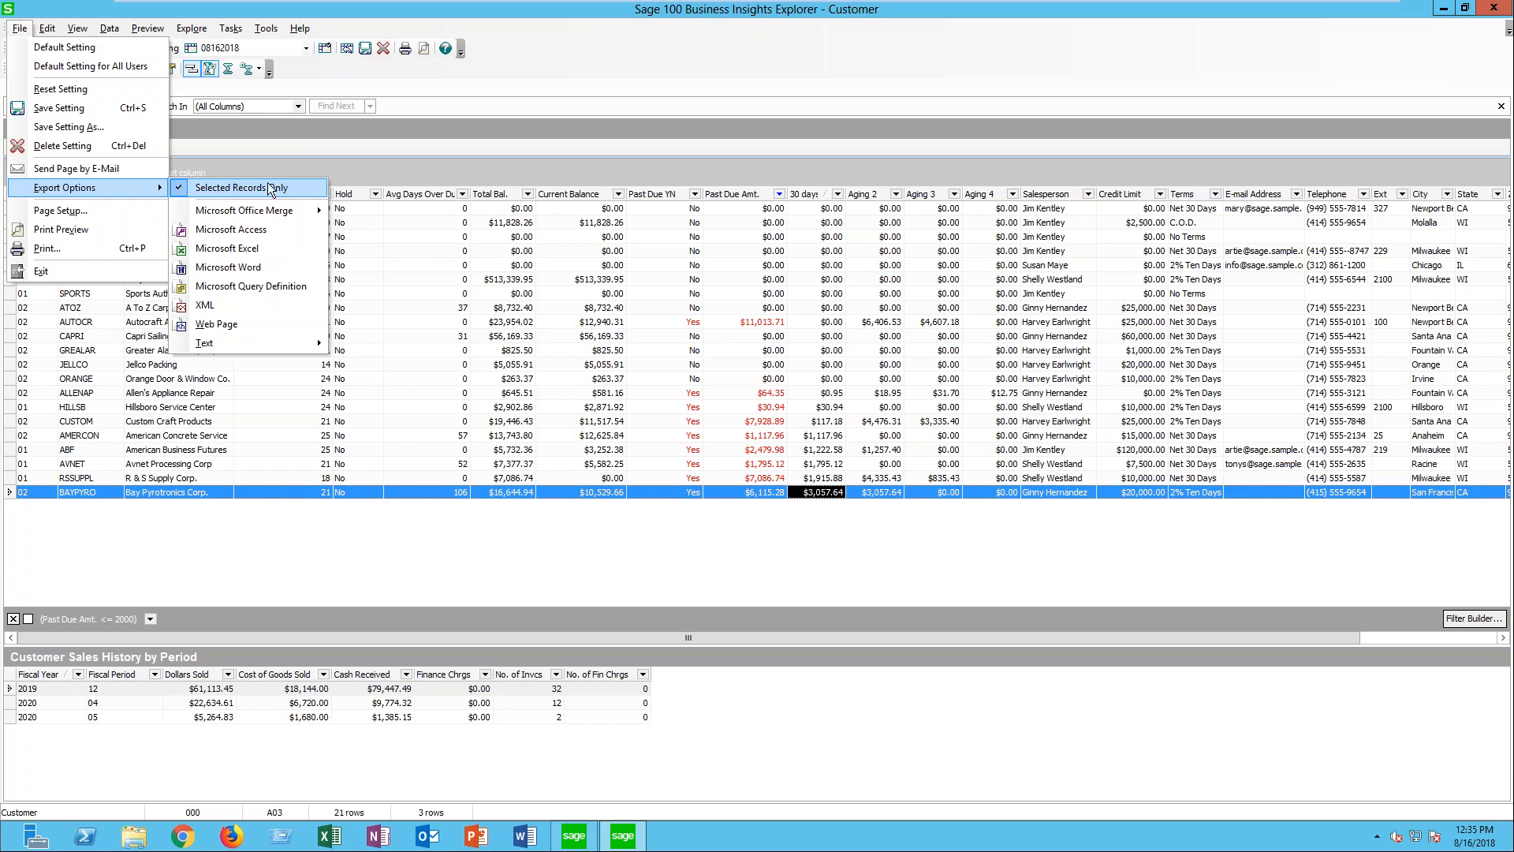
{"action": "left_click", "coordinate": [603, 66]}
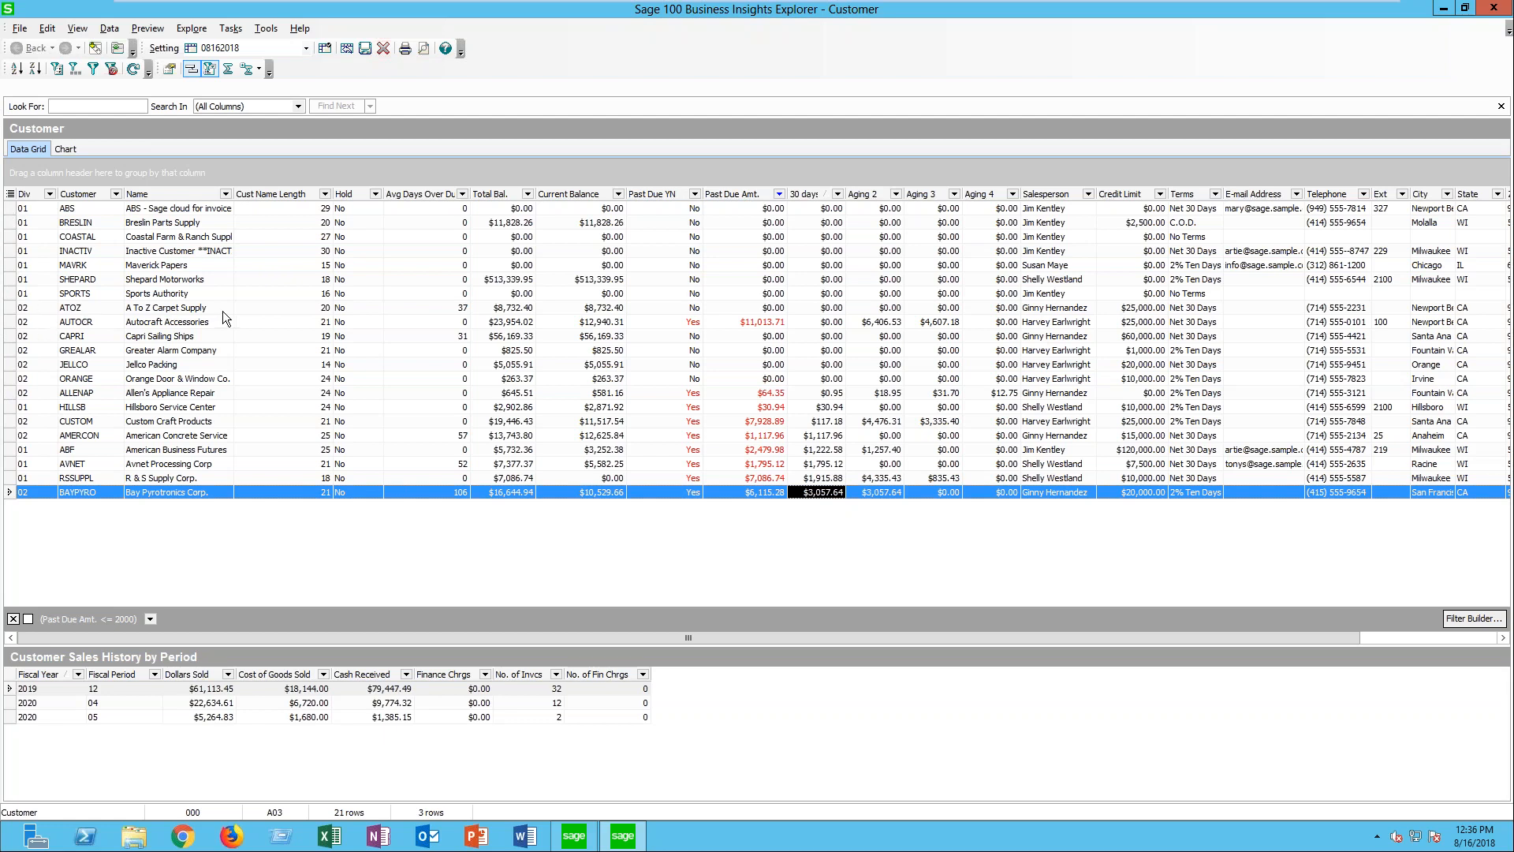
- Select the Autocraft Accessories, Hillsboro Service Center, Avnet Processing Corp and Bay Pyrotronics Corp. rows together and export them to Microsoft Excel
{"action": "left_click", "coordinate": [45, 323]}
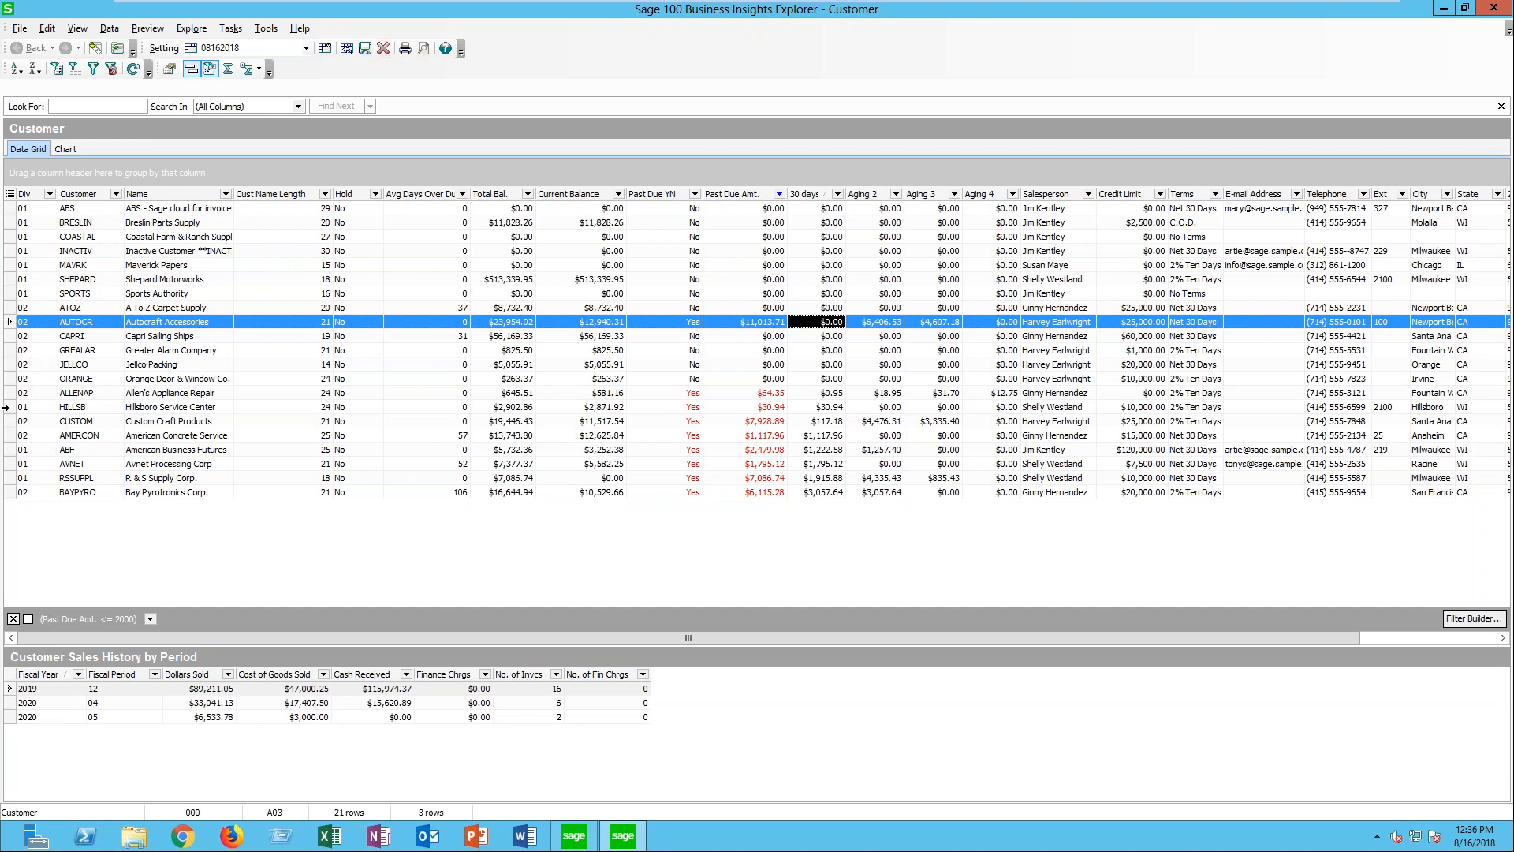
{"action": "left_click", "coordinate": [8, 407]}
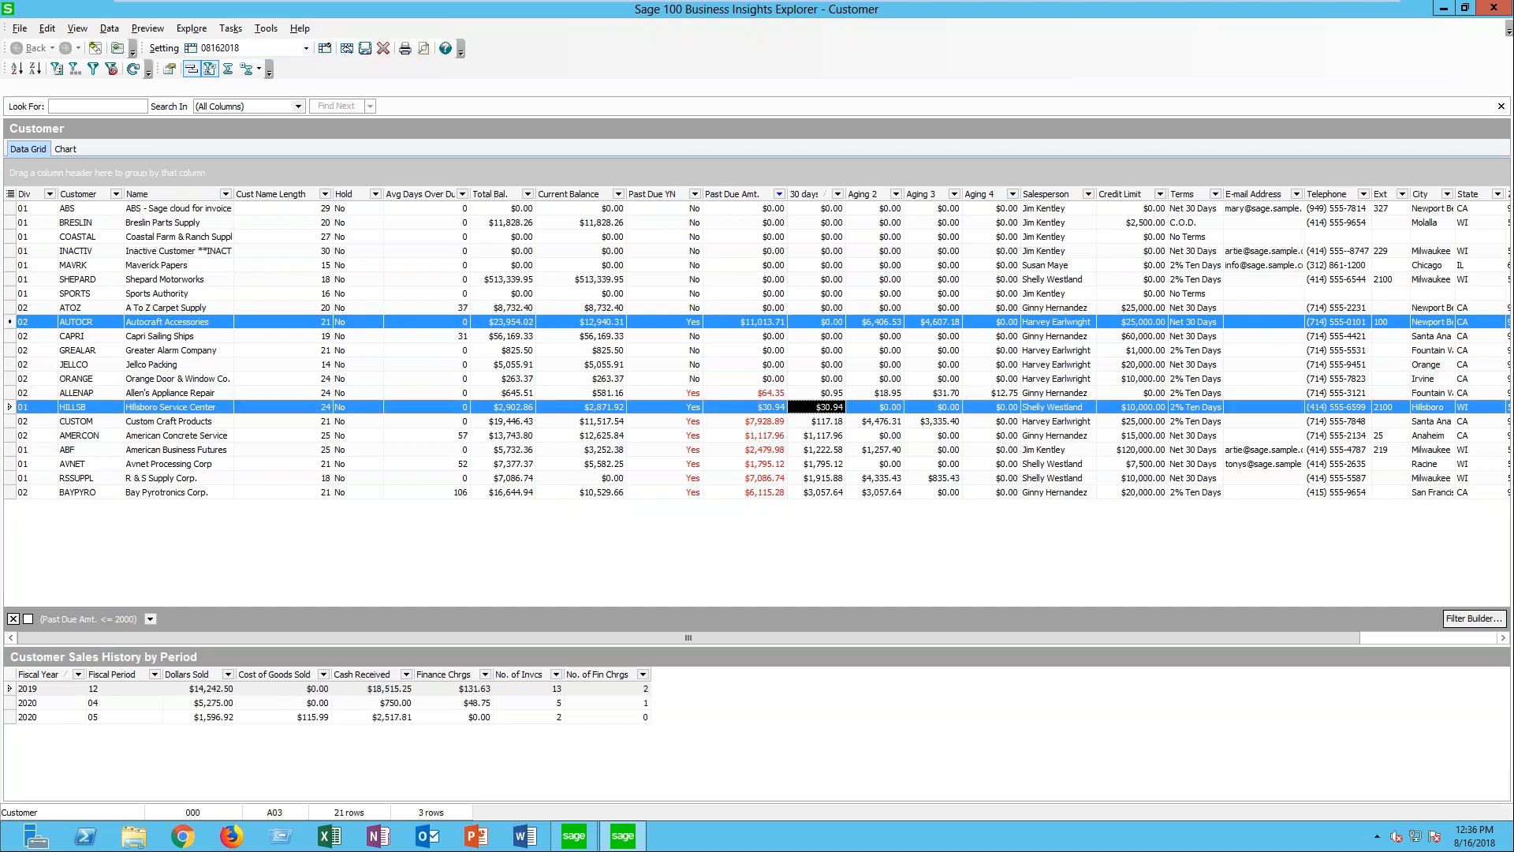
{"action": "left_click", "coordinate": [9, 464], "text": "ctrl"}
{"action": "left_click", "coordinate": [8, 492], "text": "ctrl"}
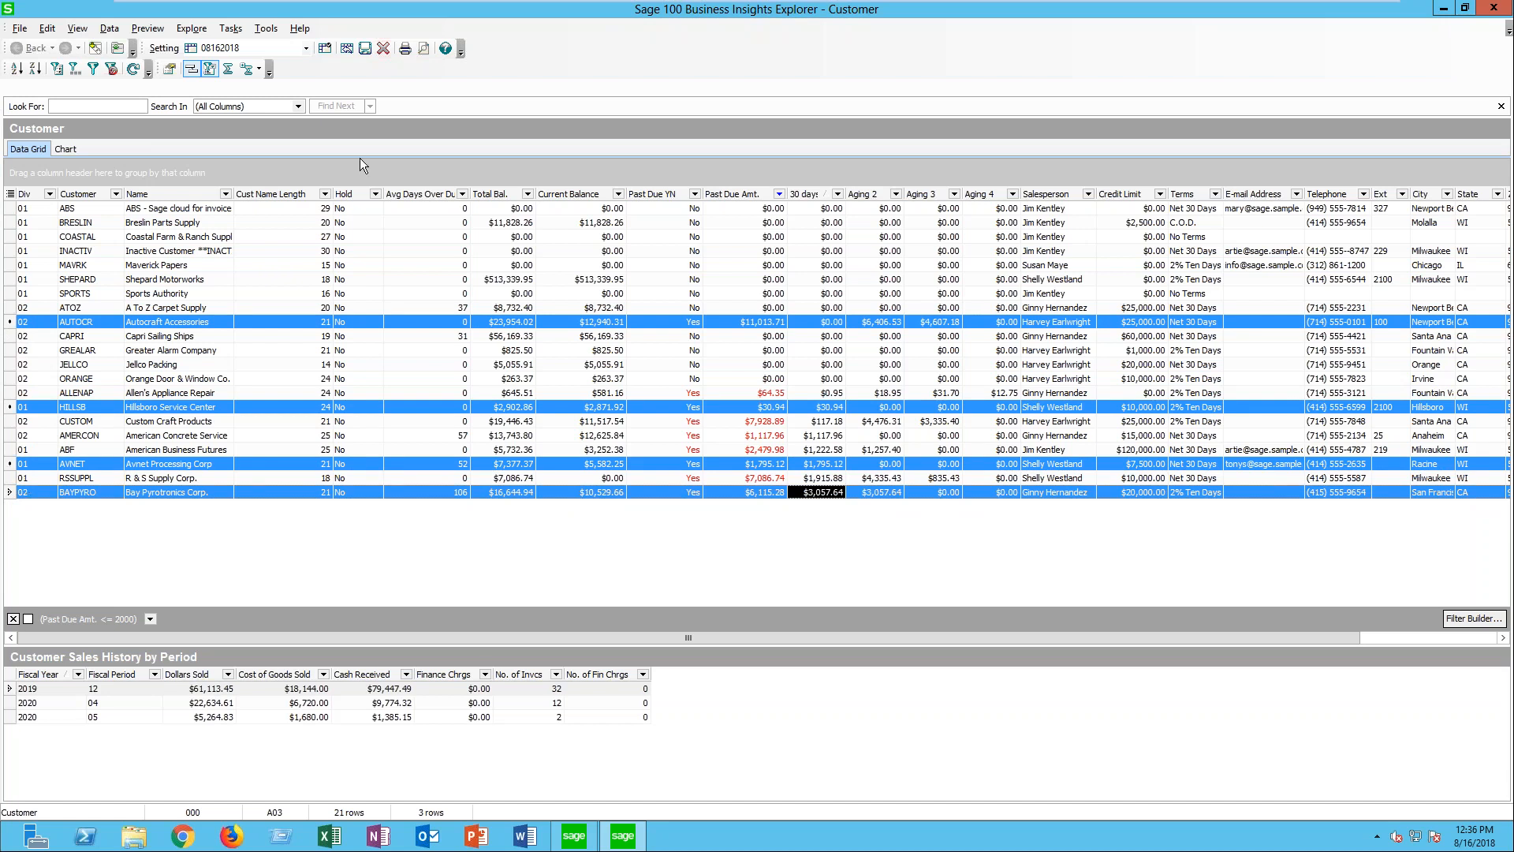
{"action": "left_click", "coordinate": [20, 30]}
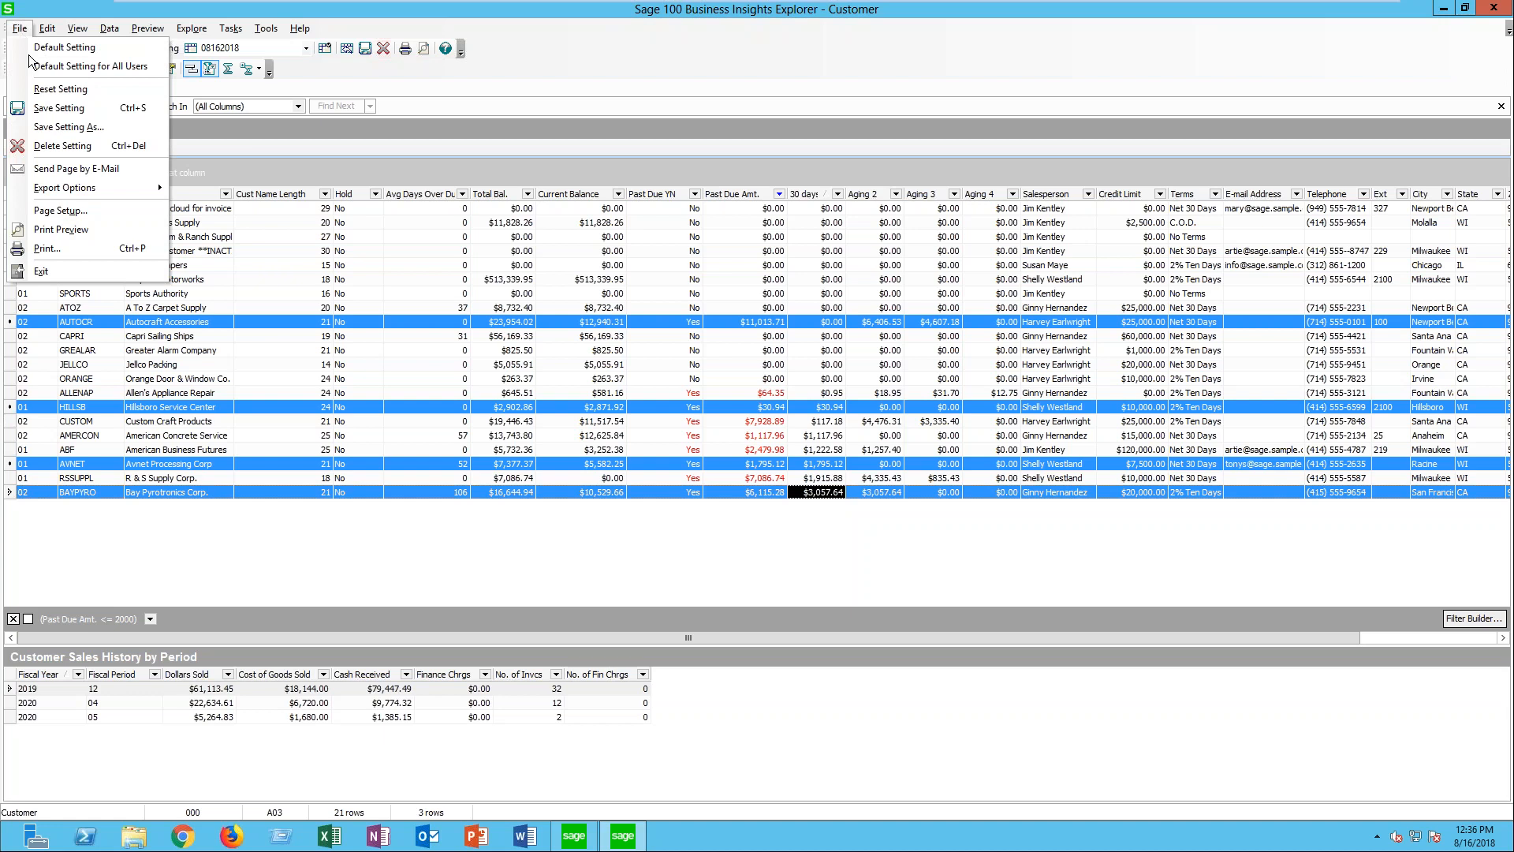
{"action": "mouse_move", "coordinate": [67, 187]}
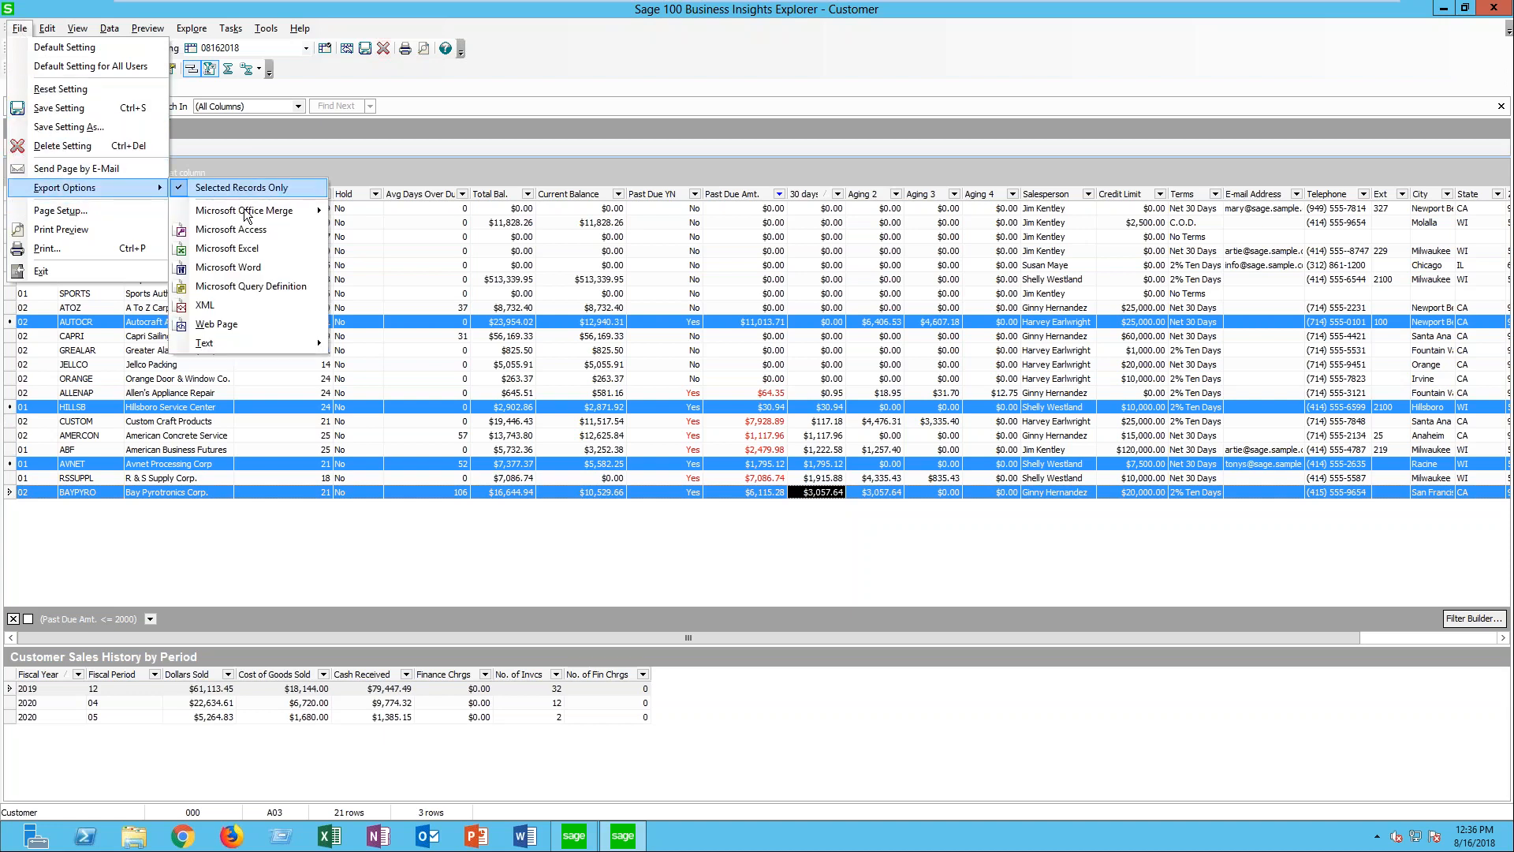
{"action": "left_click", "coordinate": [214, 256]}
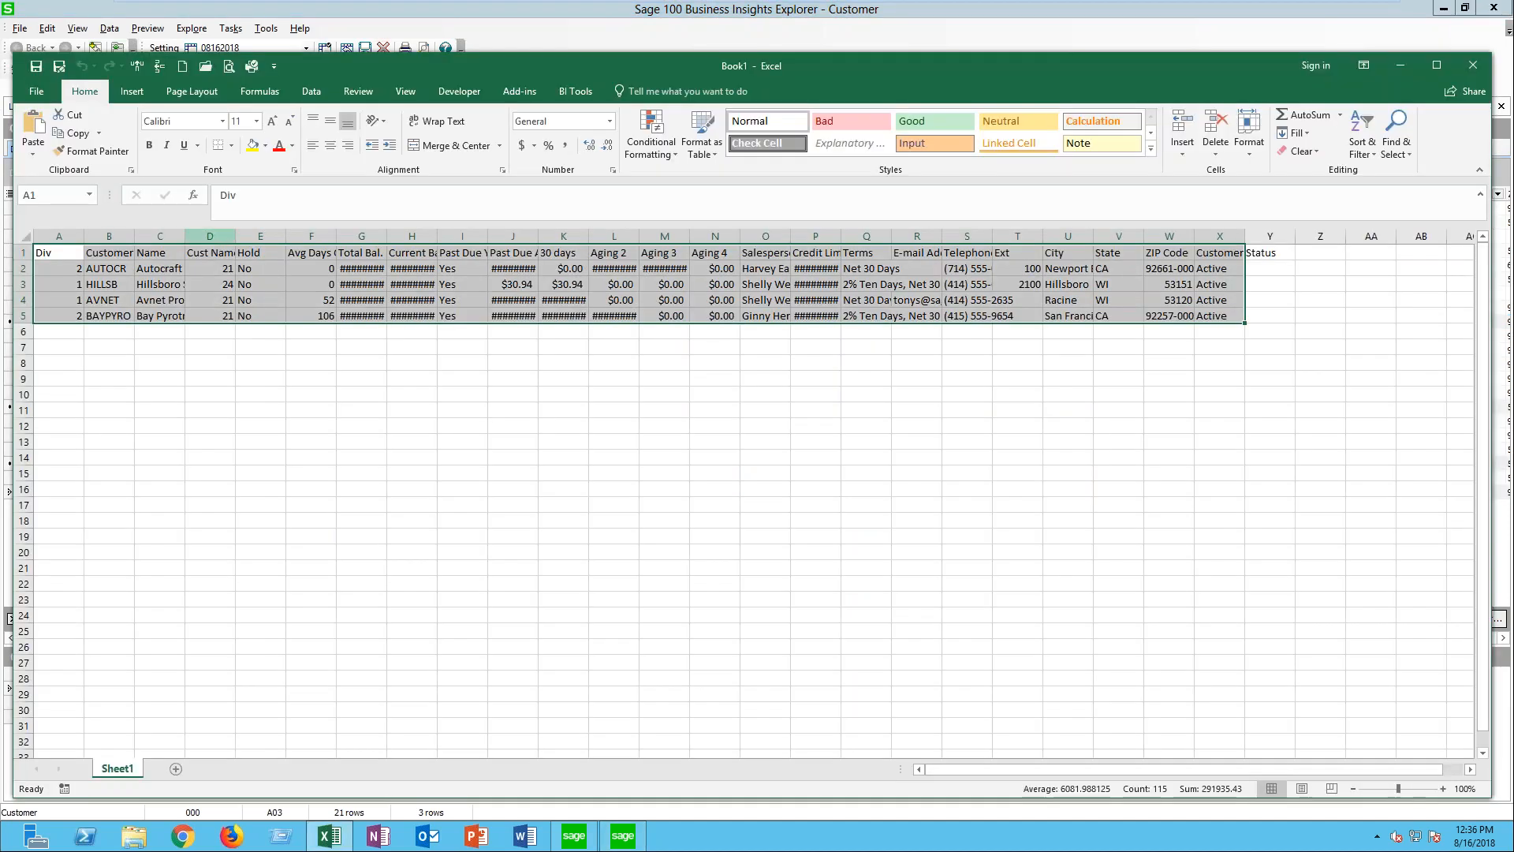
- Autofit the columns from Total Bal. through State in the exported sheet, and close the workbook without saving
{"action": "left_click", "coordinate": [361, 237]}
{"action": "left_click_drag", "start_coordinate": [902, 291], "coordinate": [1107, 280]}
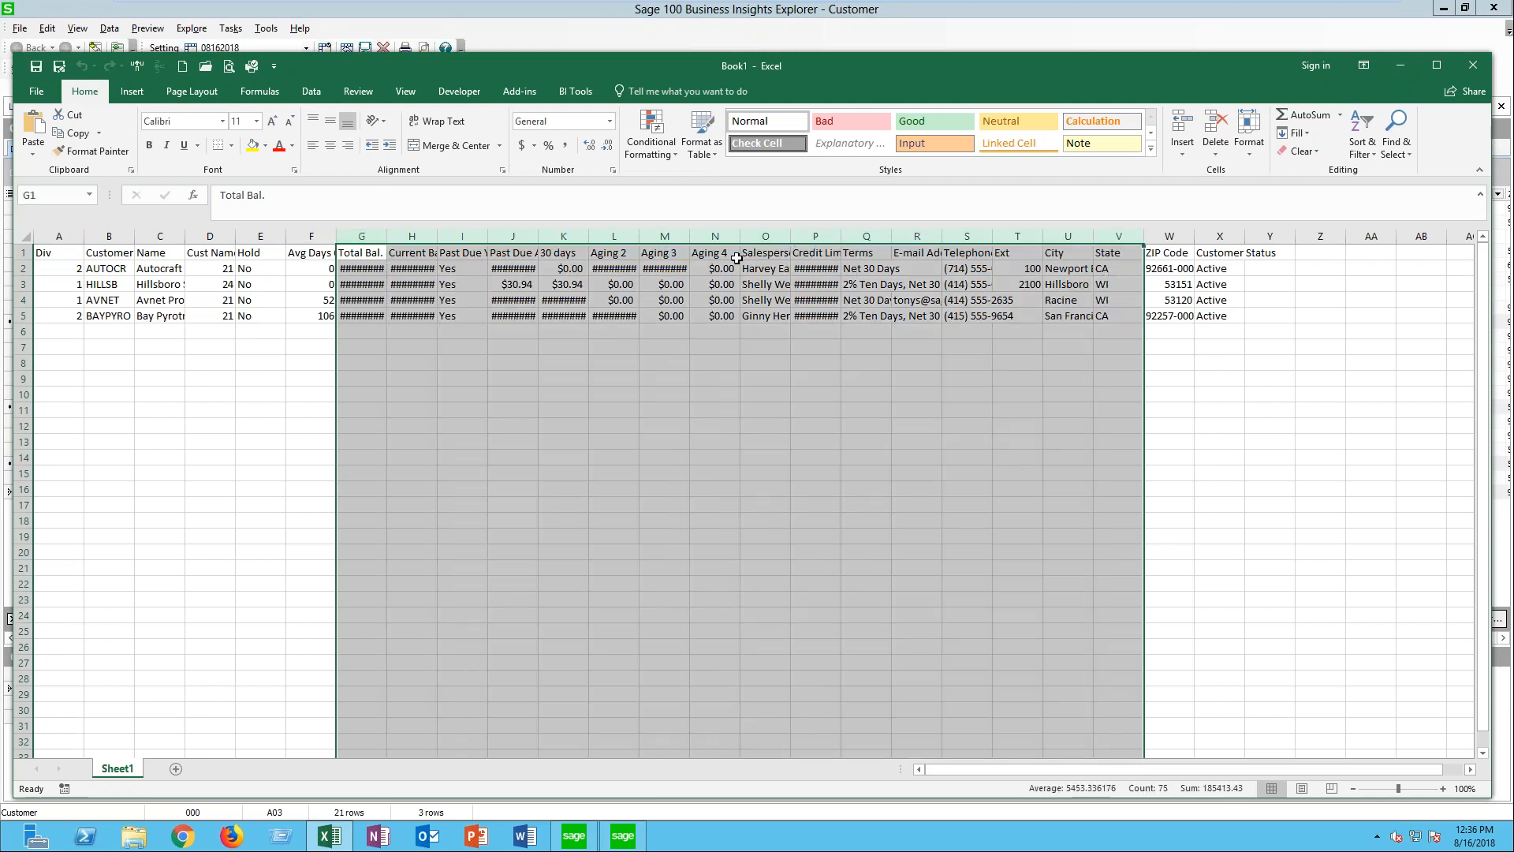
{"action": "double_click", "coordinate": [842, 238]}
{"action": "left_click", "coordinate": [695, 409]}
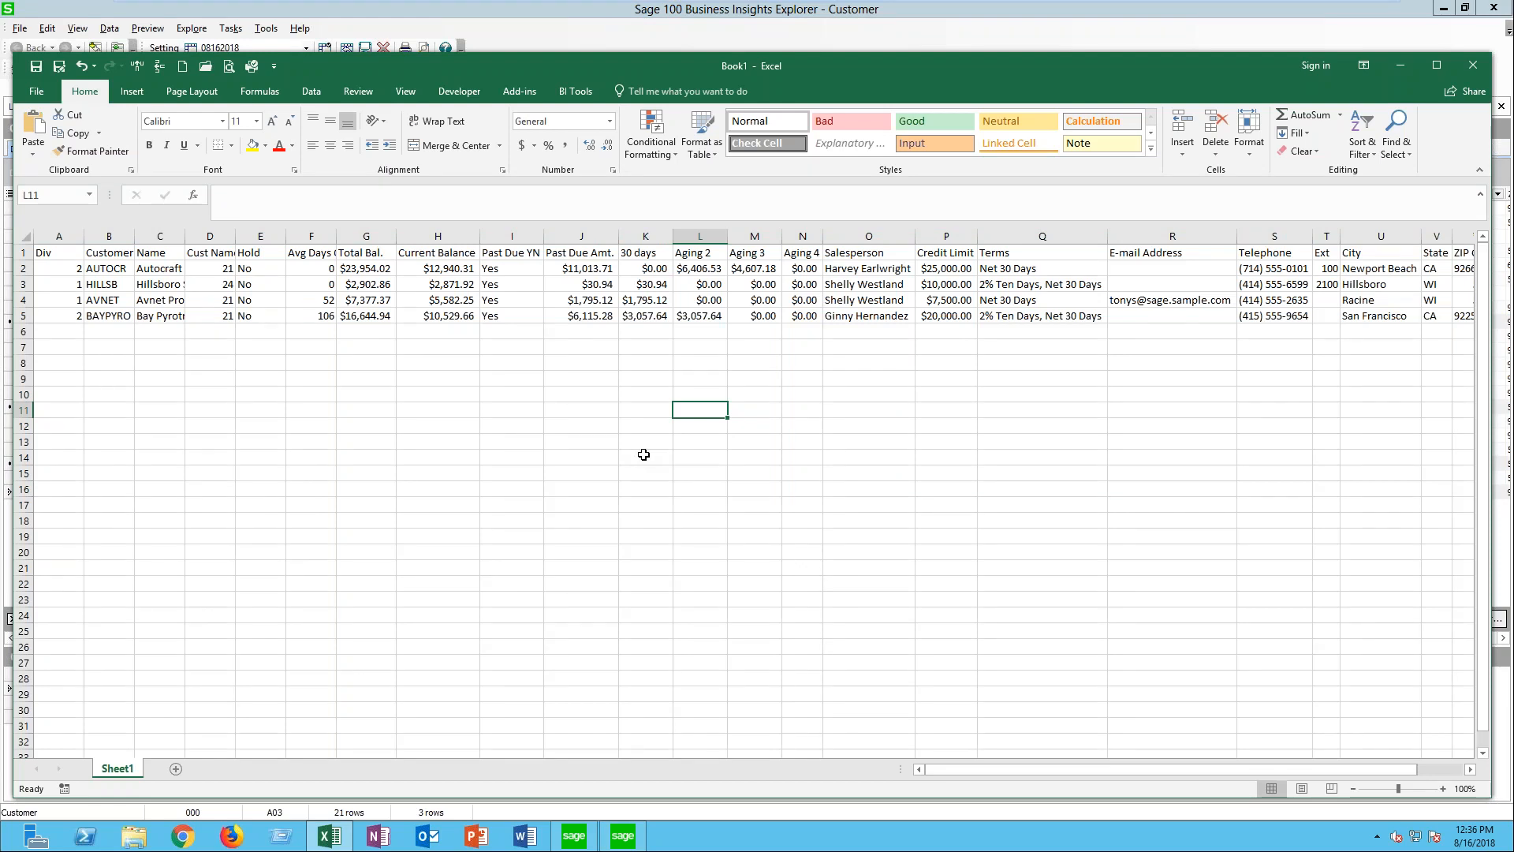
{"action": "left_click", "coordinate": [1473, 72]}
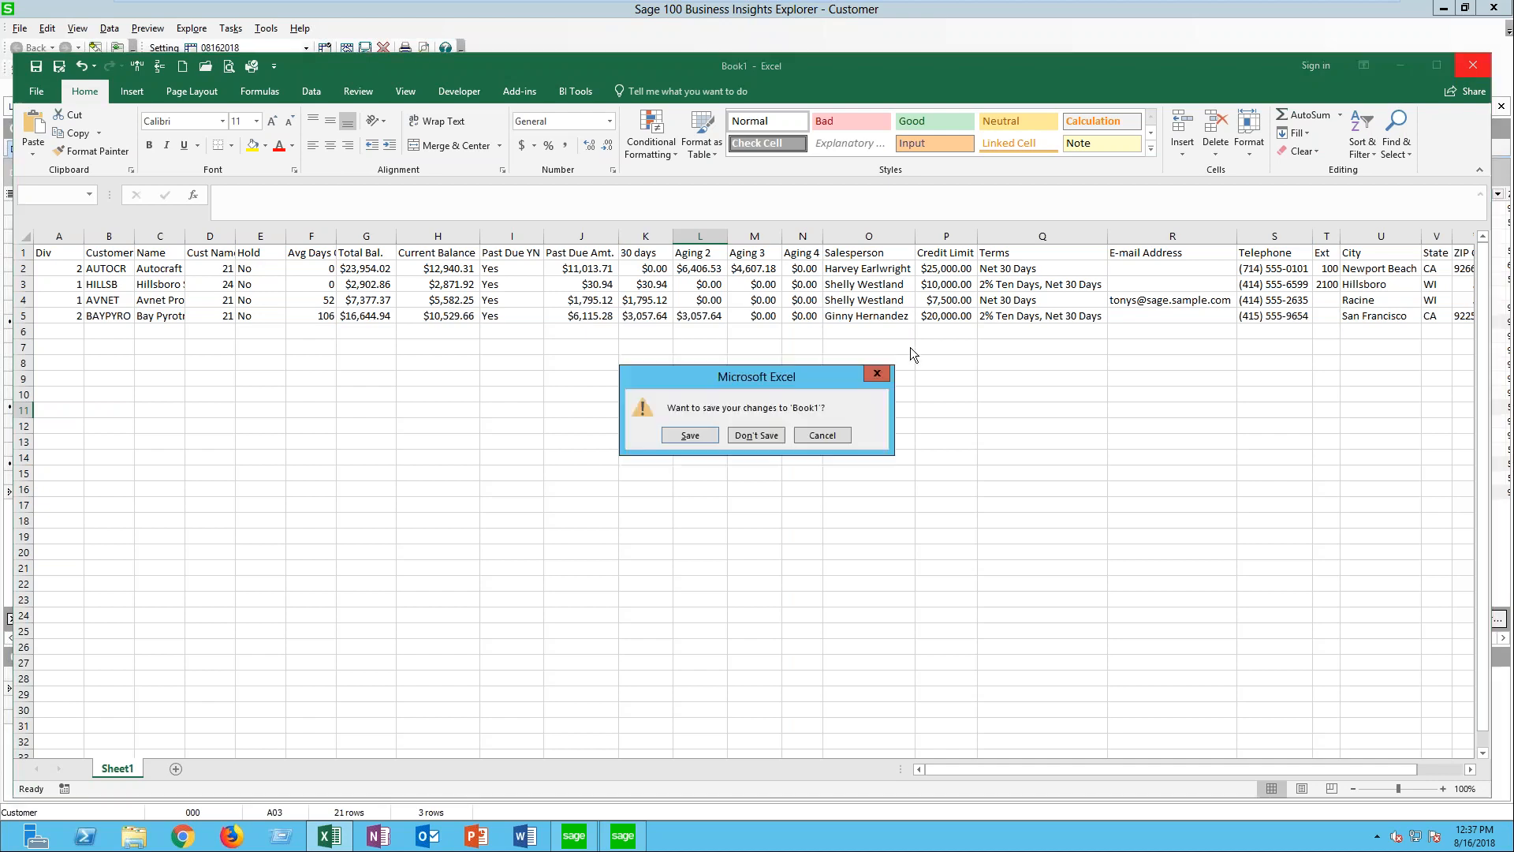
{"action": "left_click", "coordinate": [747, 435]}
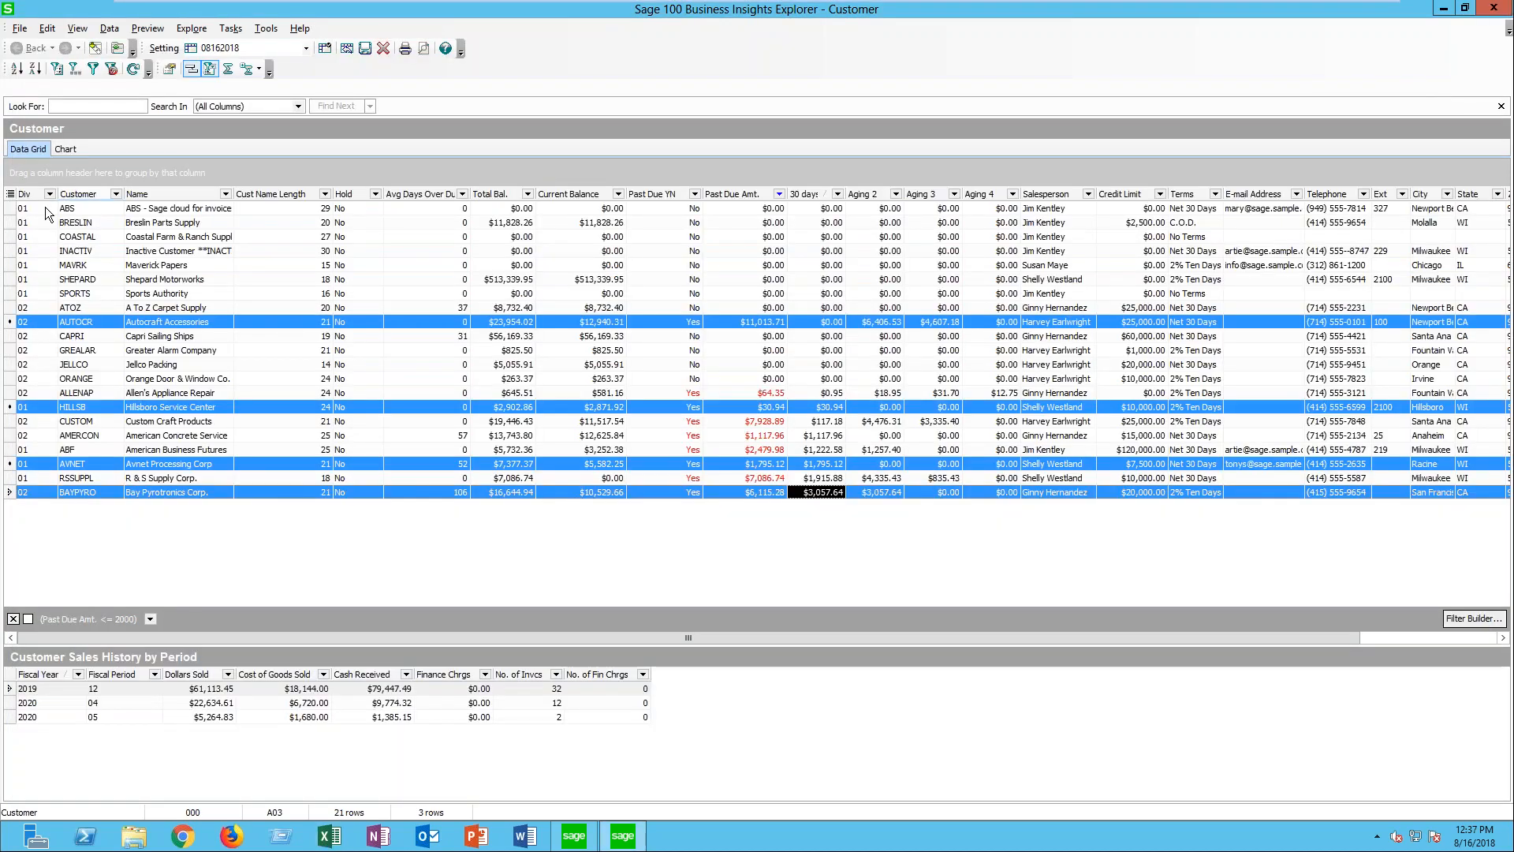
- Turn off Selected Records Only for exports, and reduce the selection to the Custom Craft Products row
{"action": "left_click", "coordinate": [20, 28]}
{"action": "mouse_move", "coordinate": [17, 28]}
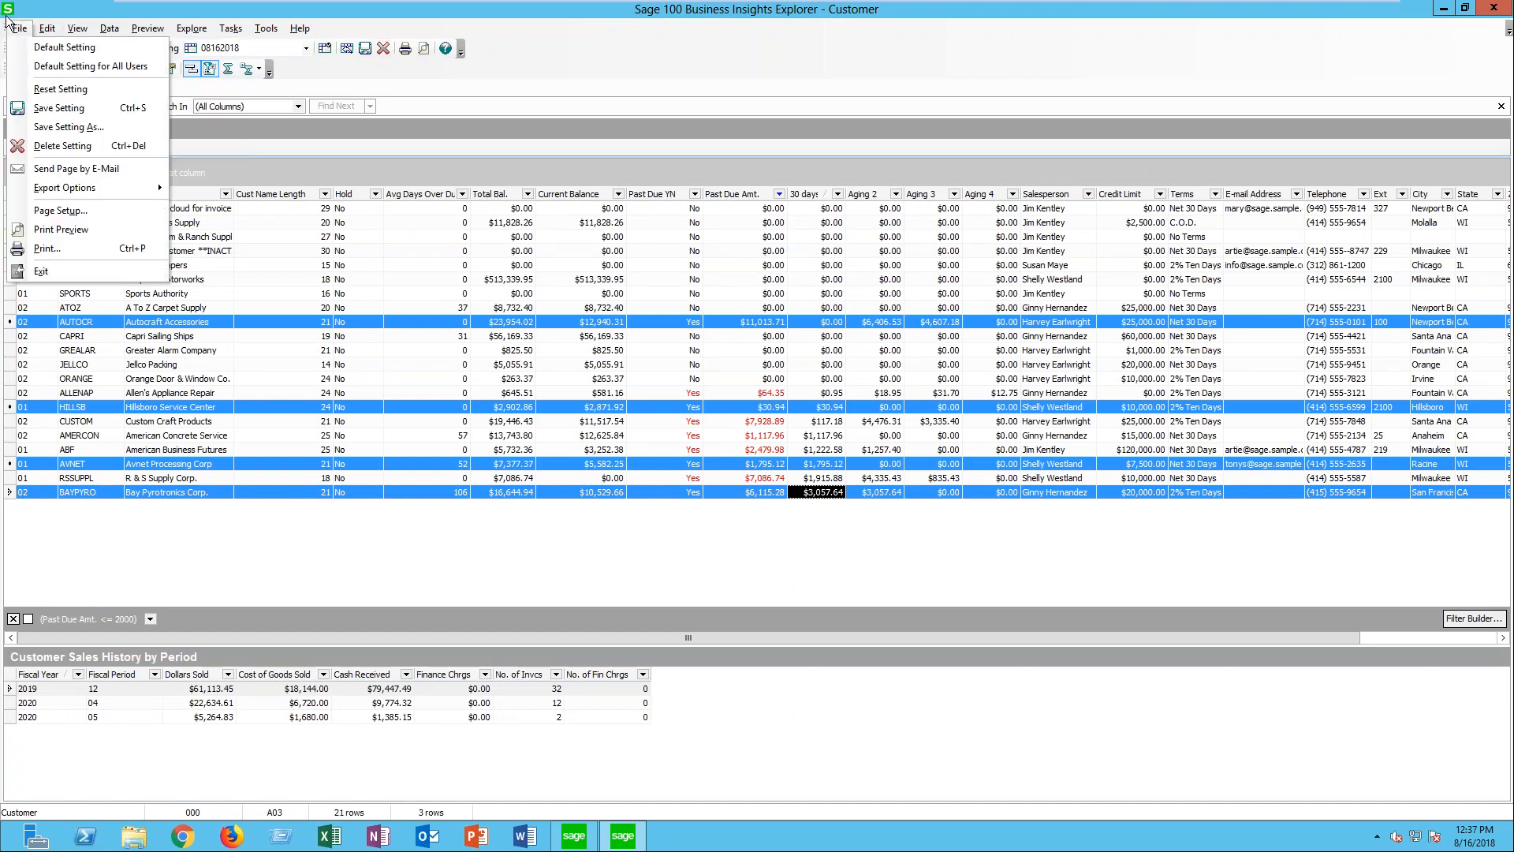
{"action": "mouse_move", "coordinate": [118, 188]}
{"action": "left_click", "coordinate": [236, 188]}
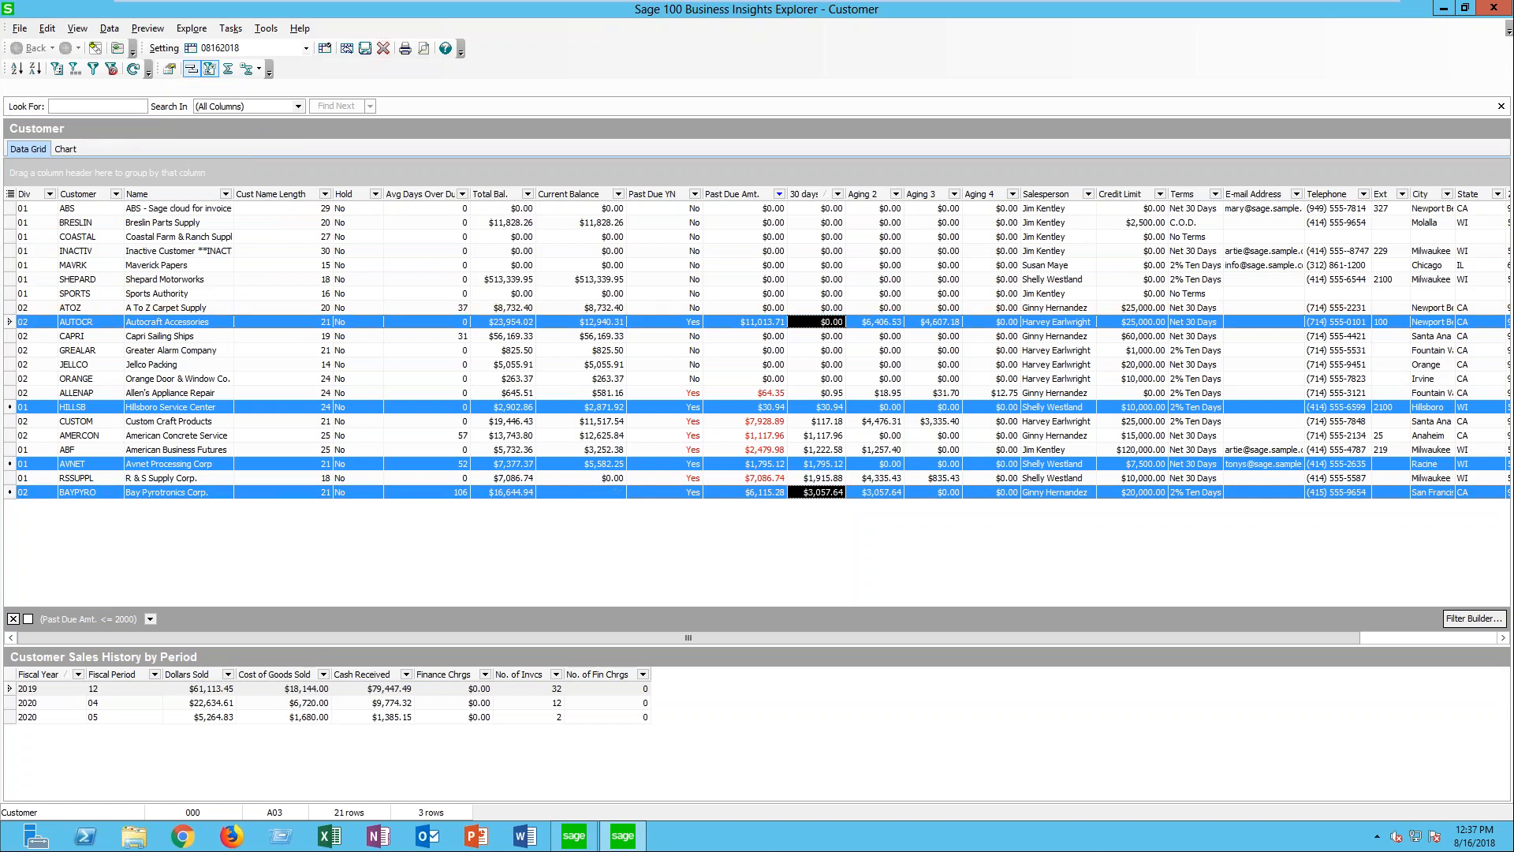
{"action": "left_click", "coordinate": [10, 421]}
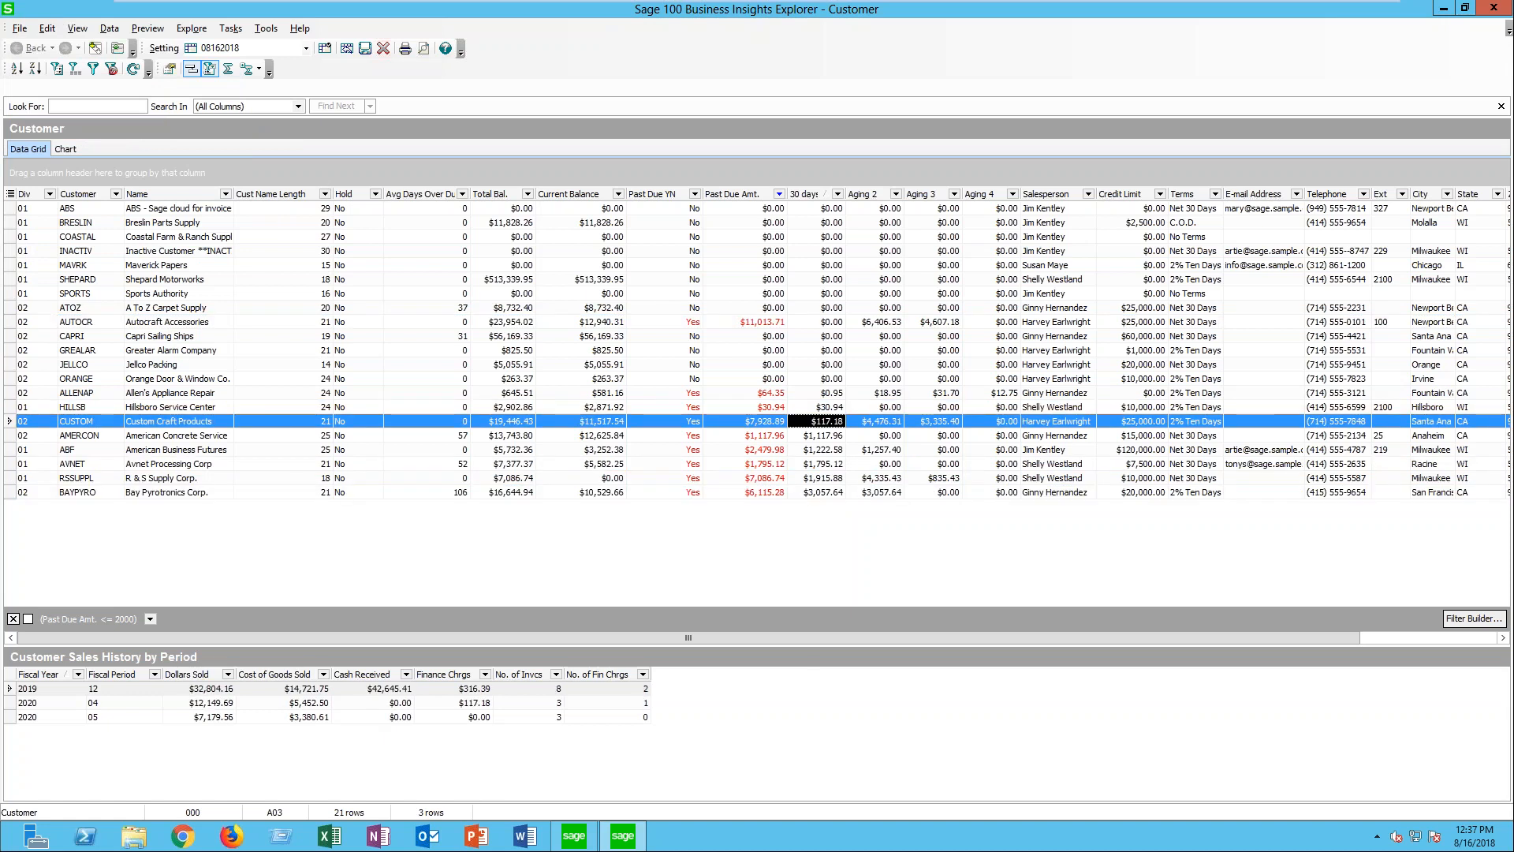
- Export the whole customer grid to Microsoft Excel, and close the resulting workbook without saving
{"action": "left_click", "coordinate": [18, 29]}
{"action": "mouse_move", "coordinate": [67, 192]}
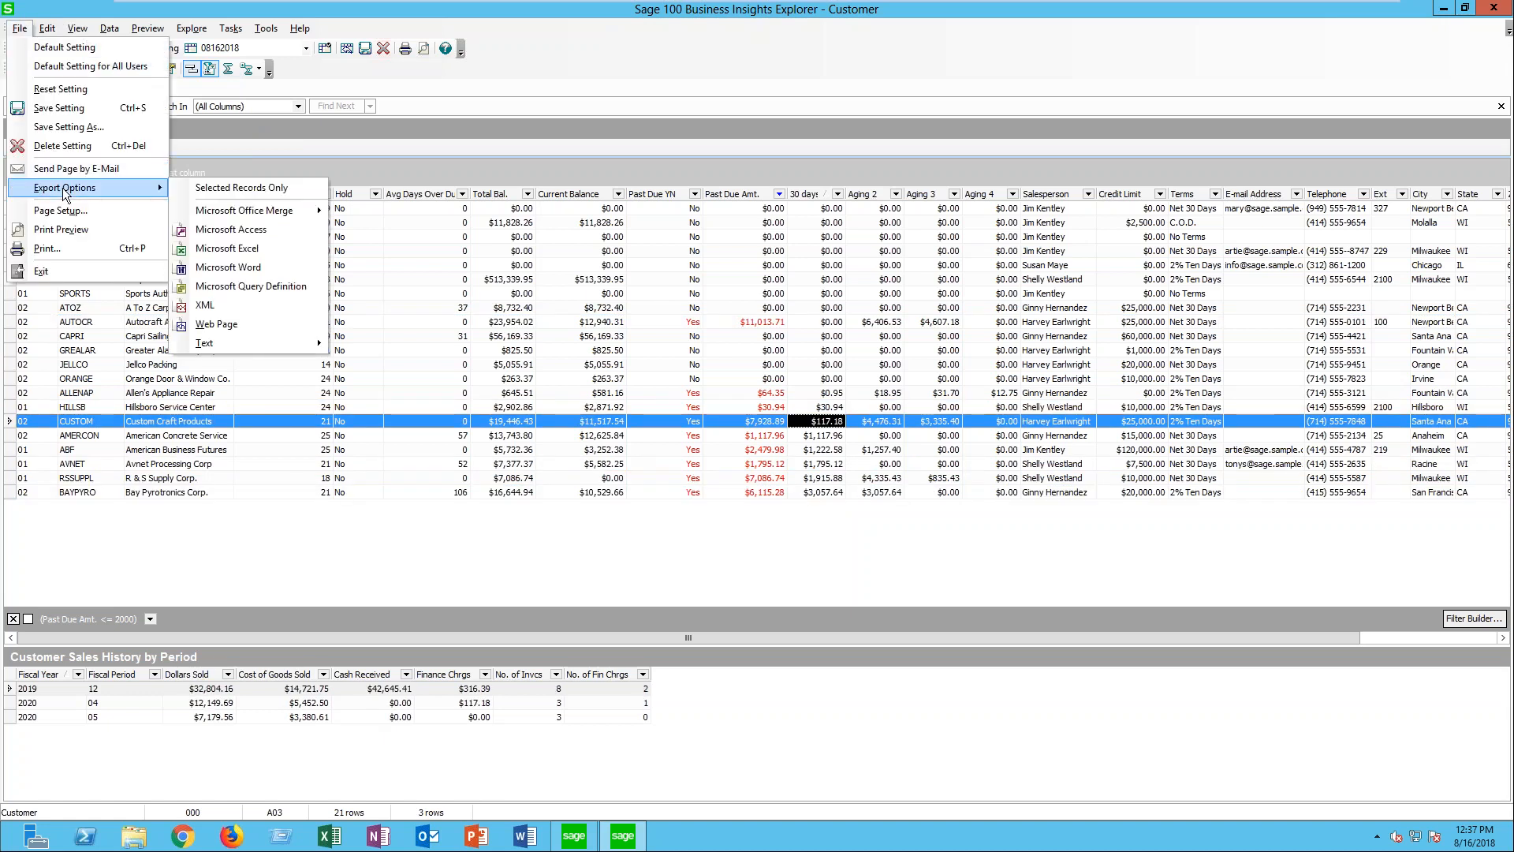
{"action": "left_click", "coordinate": [277, 250]}
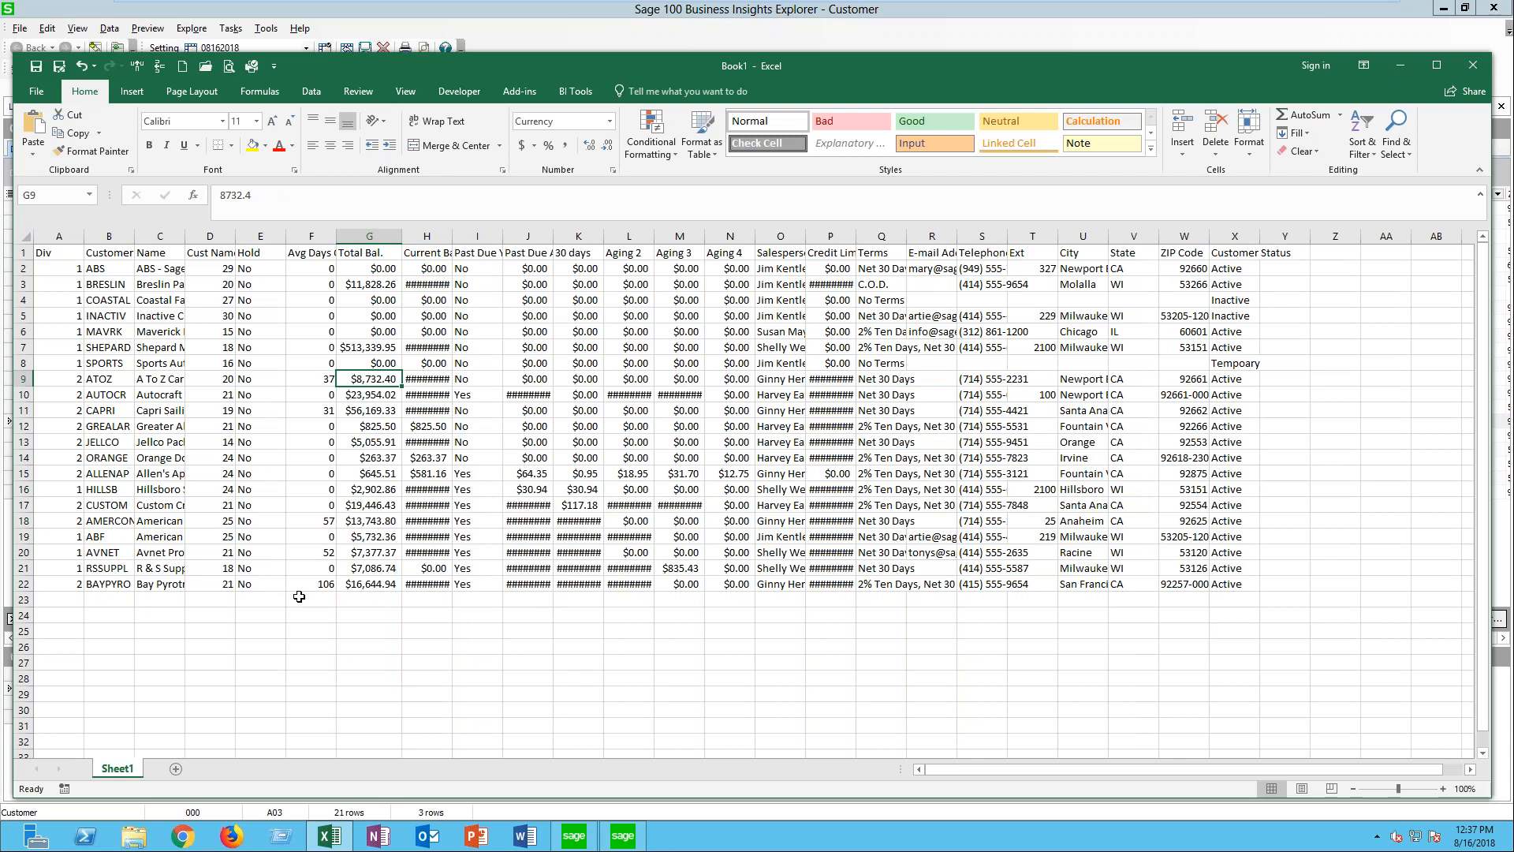
{"action": "left_click", "coordinate": [1477, 70]}
{"action": "left_click", "coordinate": [776, 437]}
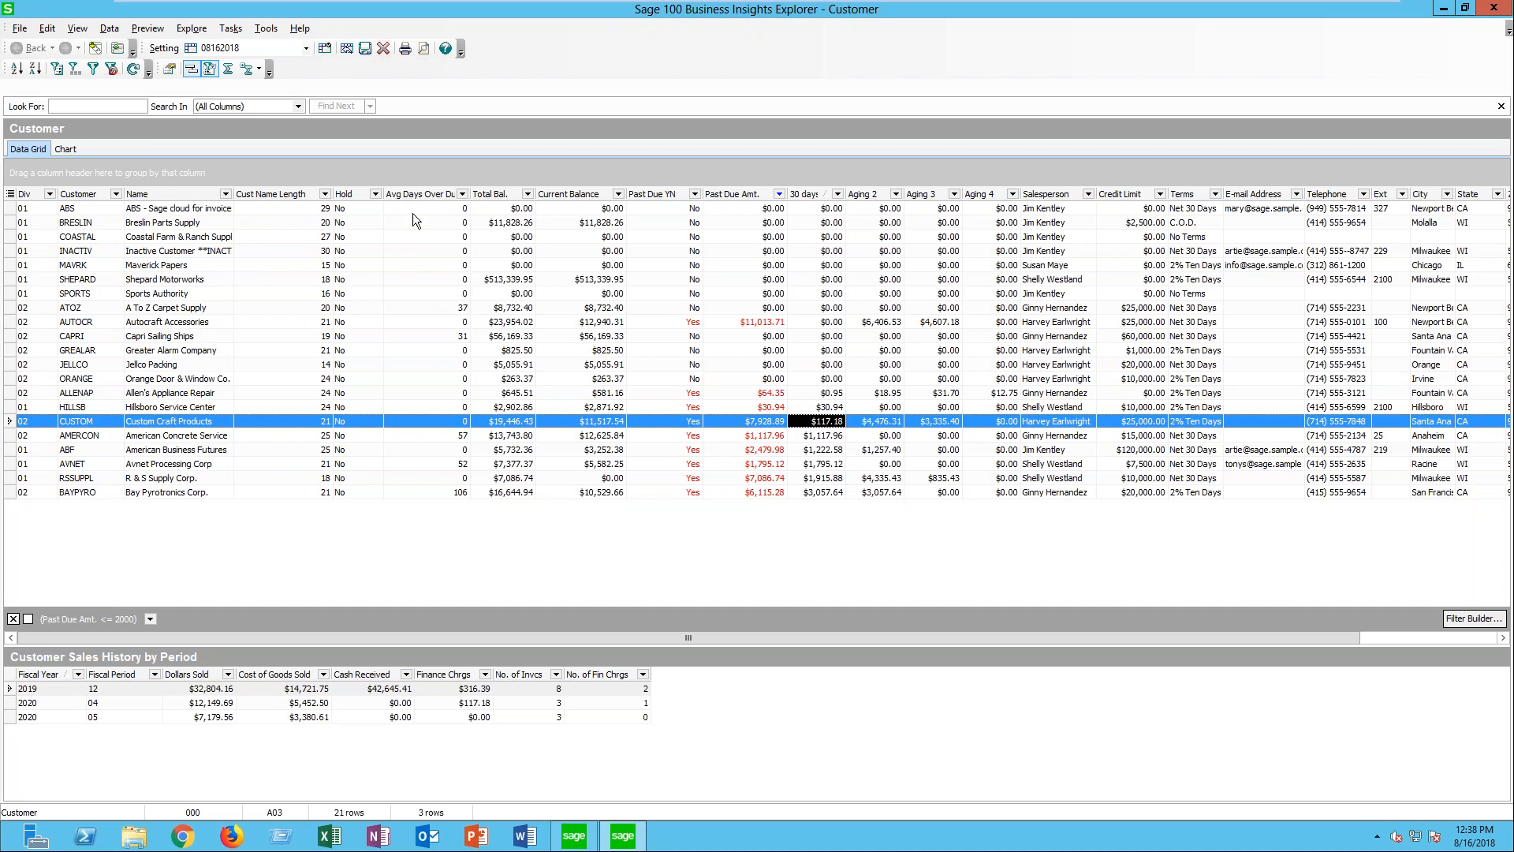
- Switch the Customer view to the public Collections Dashboard setting without saving the changes to the current setting
{"action": "left_click", "coordinate": [309, 48]}
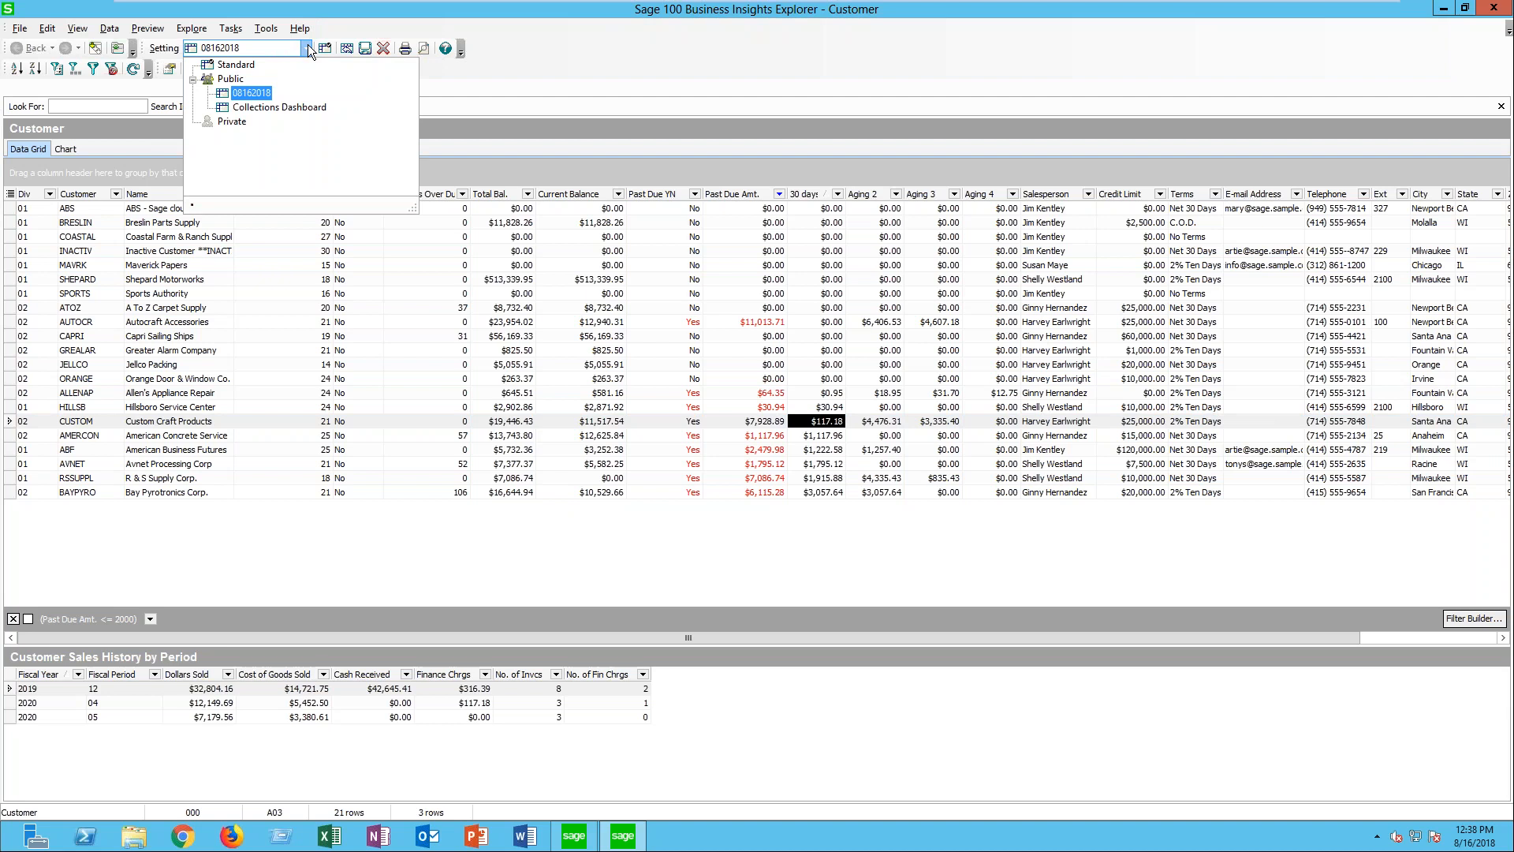
{"action": "left_click", "coordinate": [283, 106]}
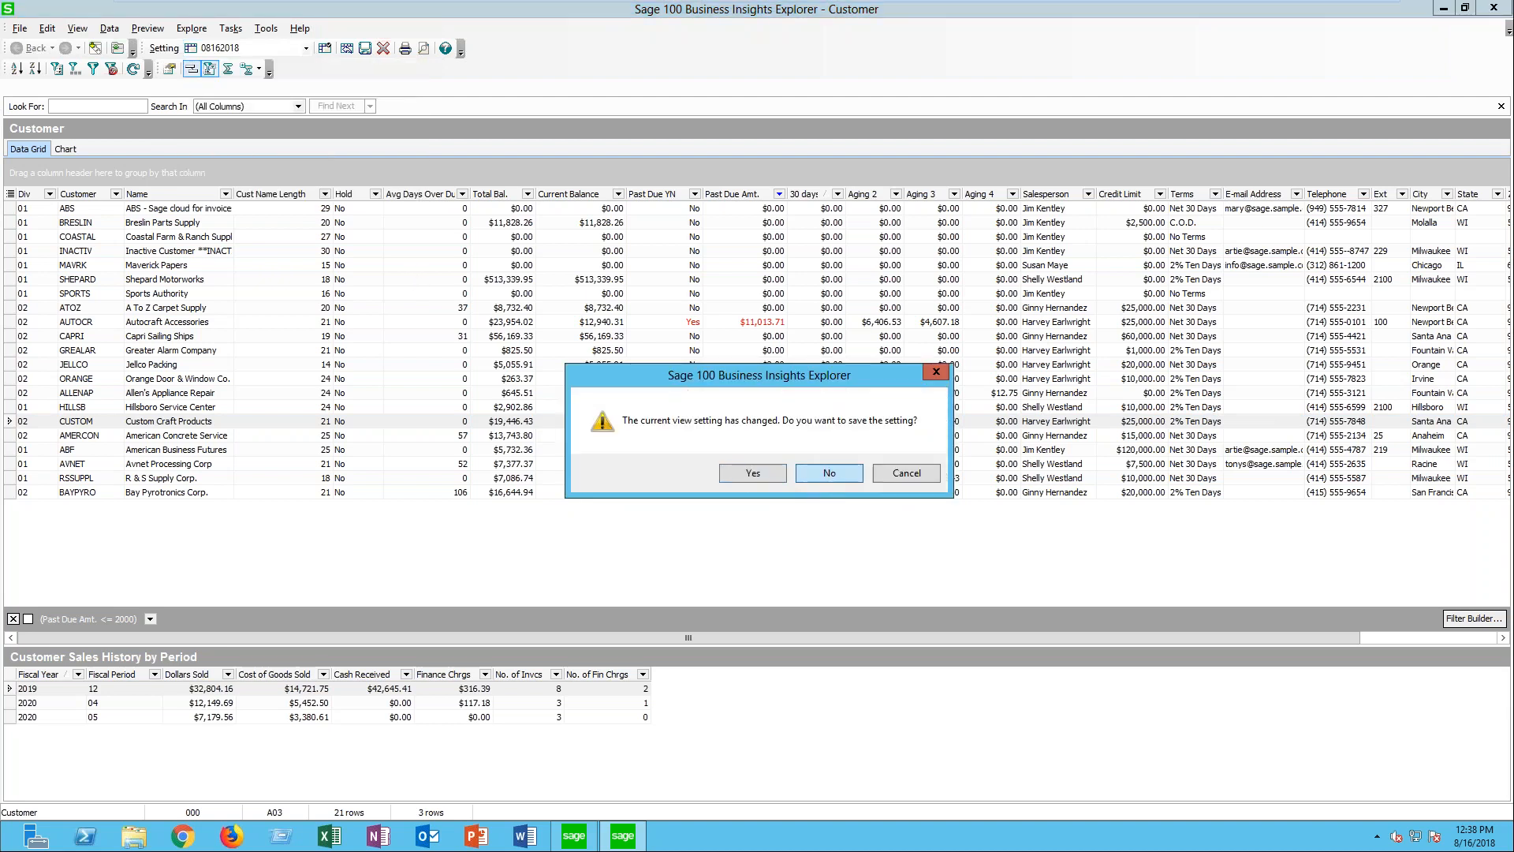
{"action": "left_click", "coordinate": [828, 472]}
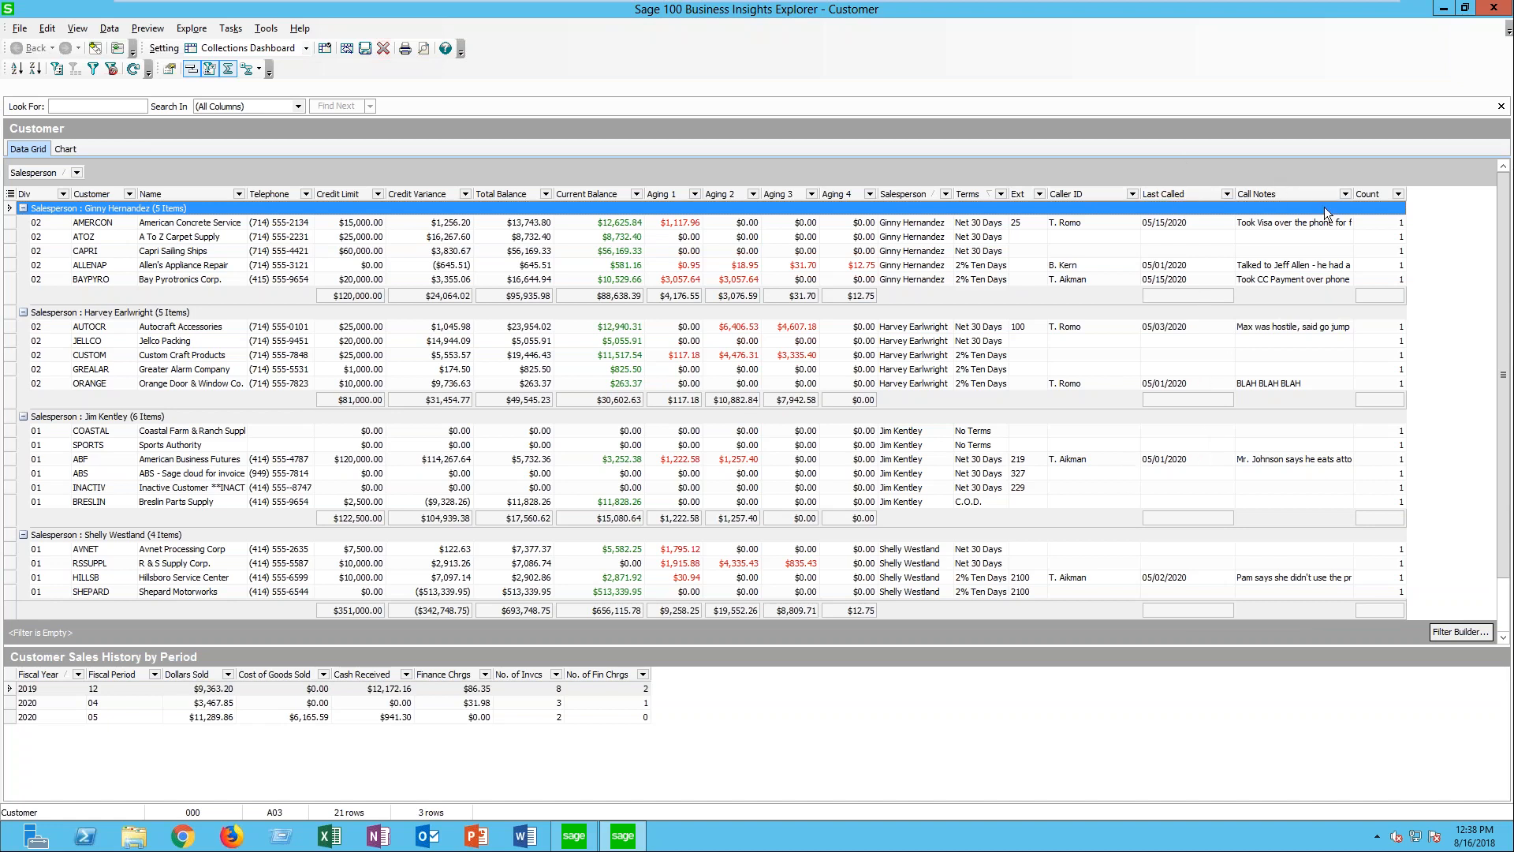
- Narrow the Call Notes column, and add a group summary beneath the Count column
{"action": "left_click_drag", "start_coordinate": [1353, 193], "coordinate": [1417, 189]}
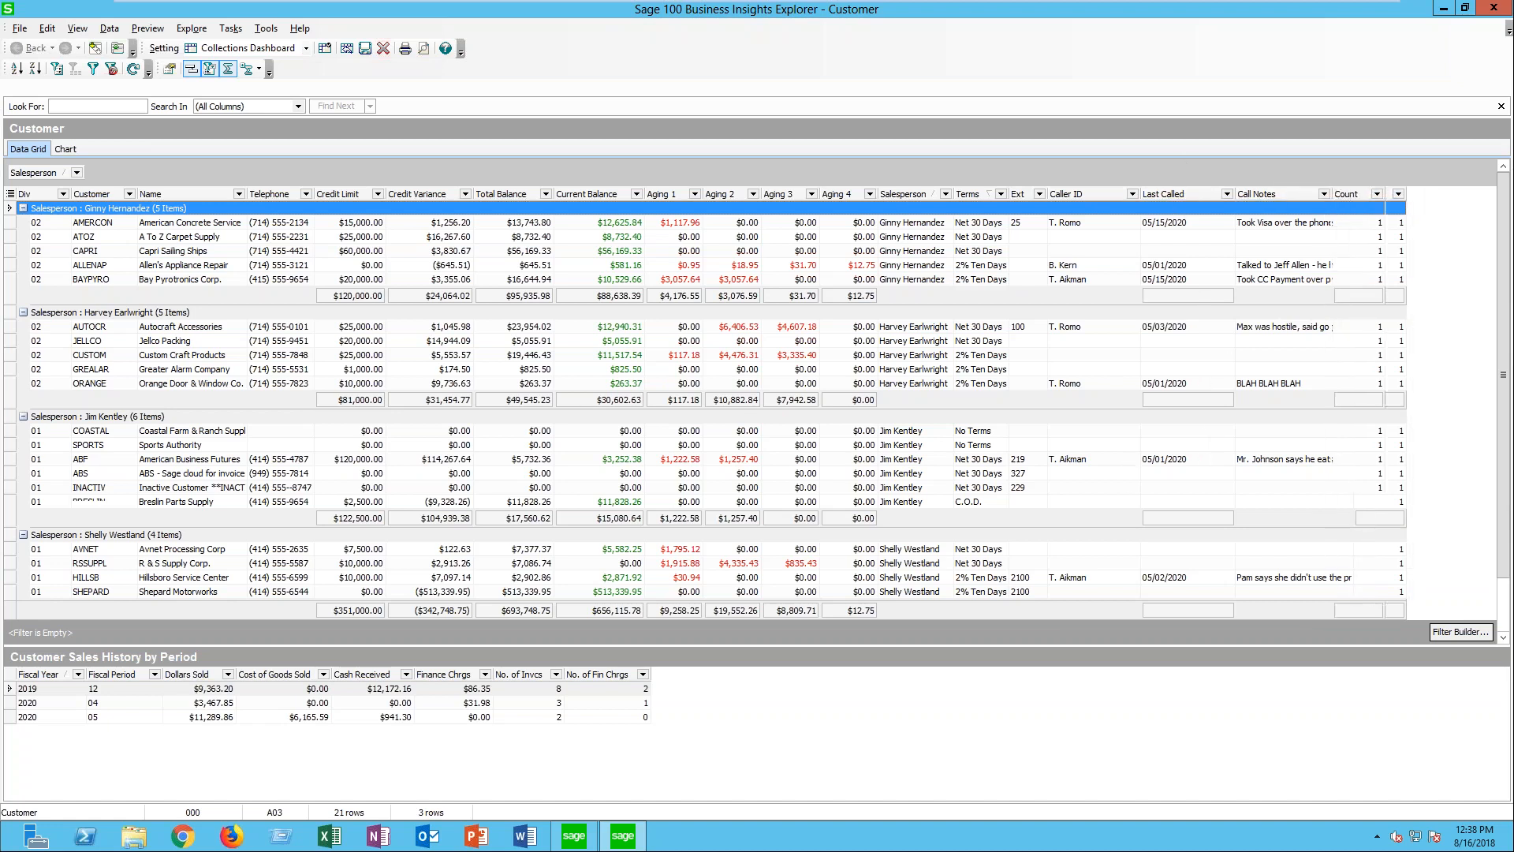
{"action": "right_click", "coordinate": [1355, 298]}
{"action": "left_click", "coordinate": [1407, 334]}
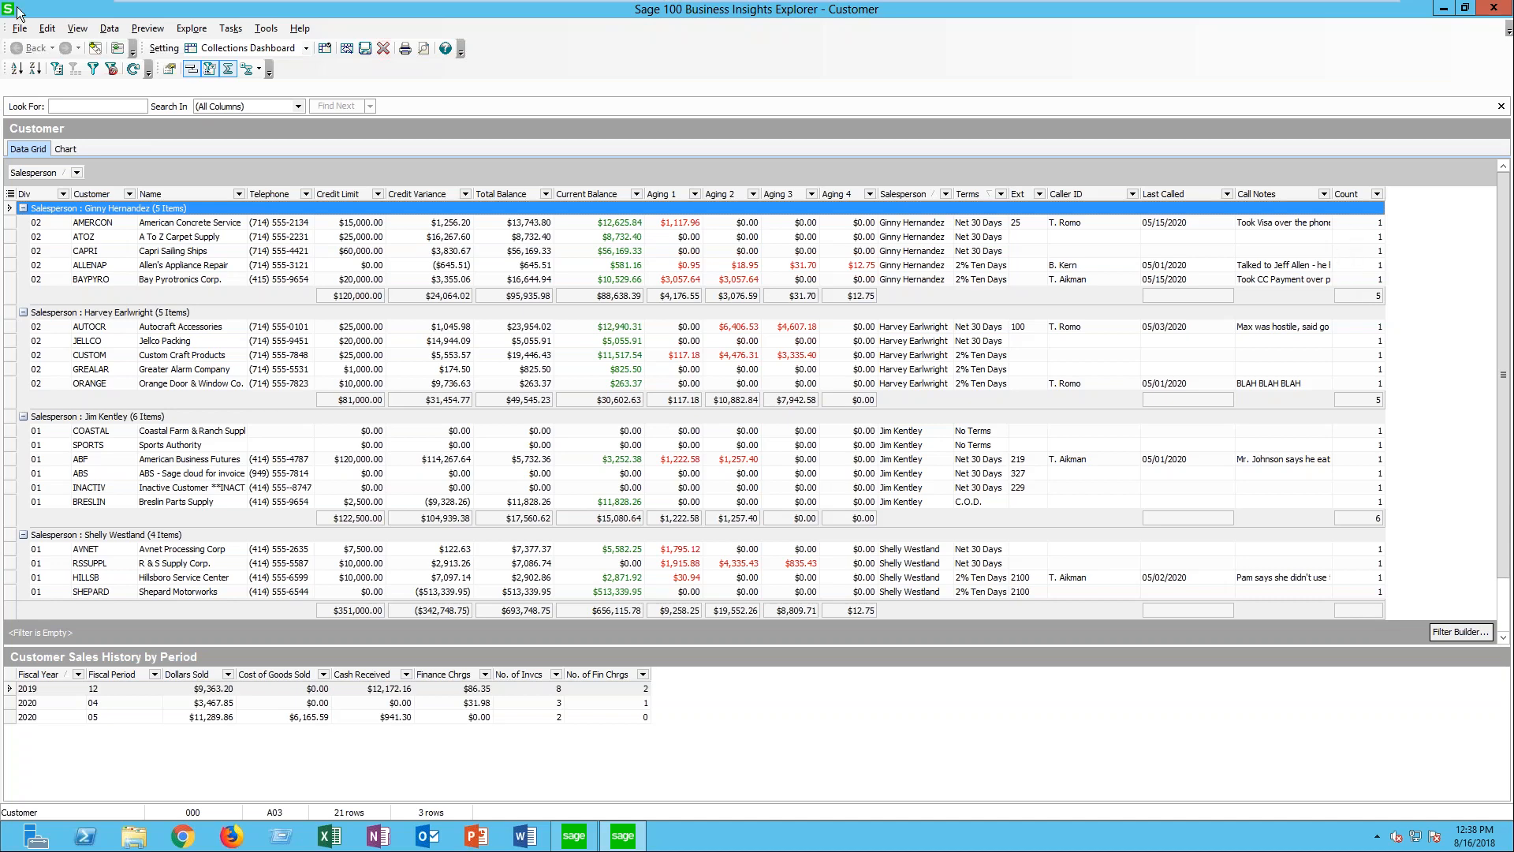
- Show the Navigation Pane, and select the Bay Pyrotronics Corp. customer row
{"action": "left_click", "coordinate": [77, 29]}
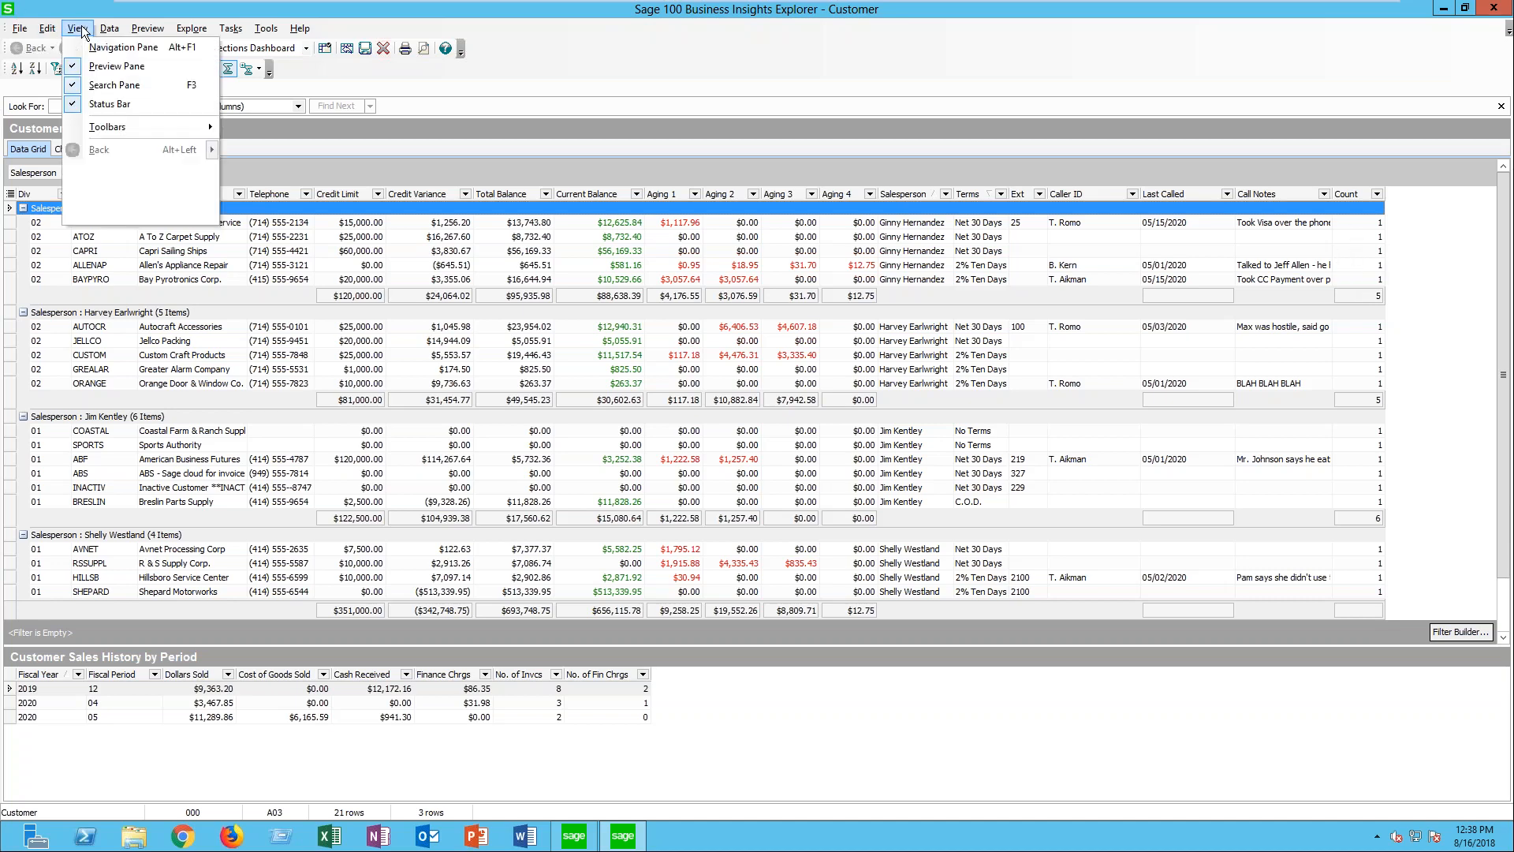
{"action": "left_click", "coordinate": [118, 47]}
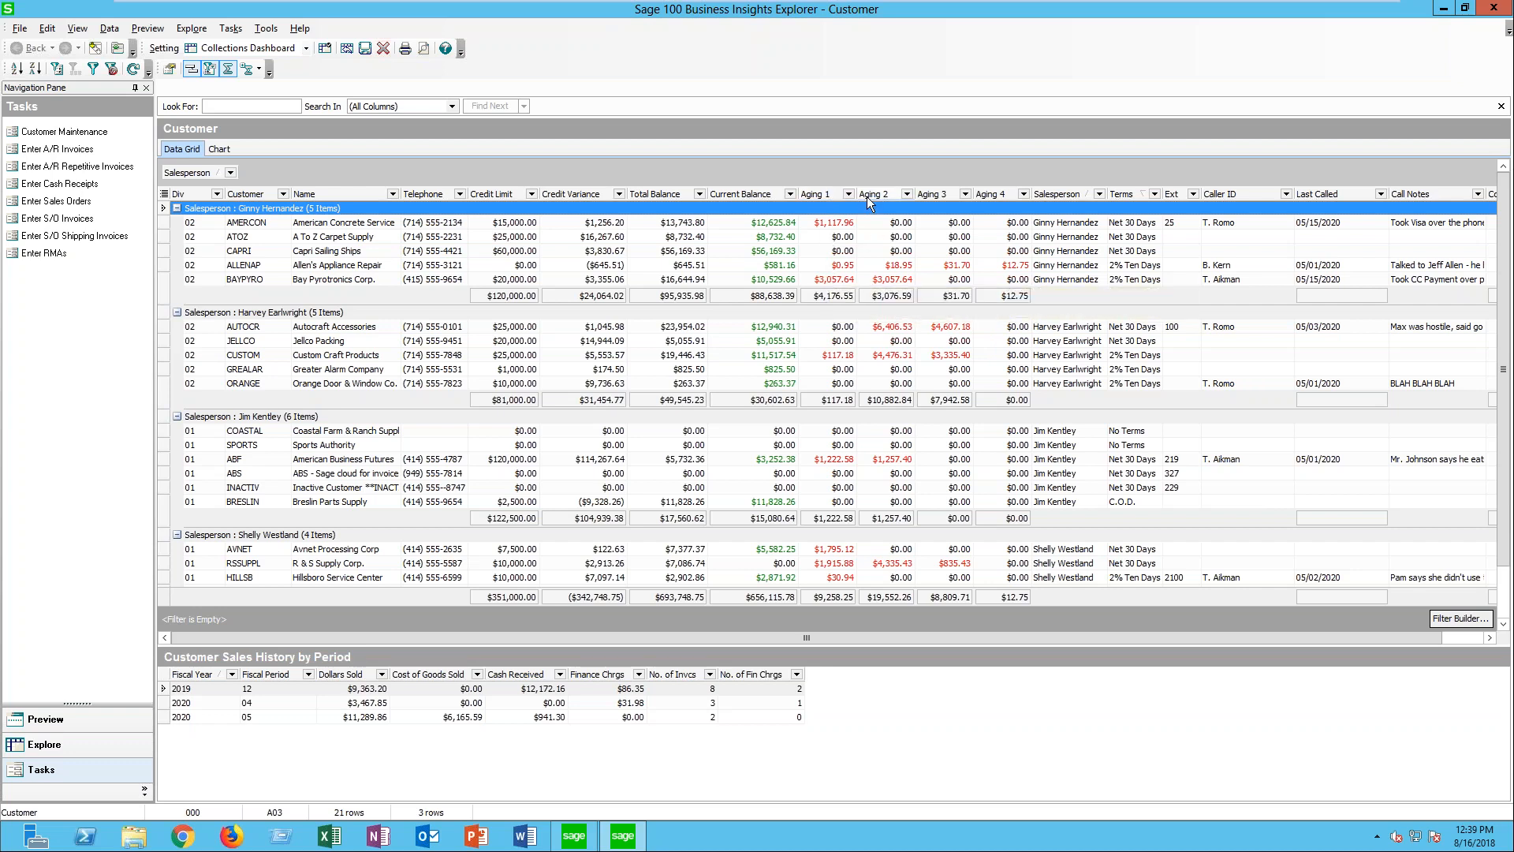
{"action": "left_click", "coordinate": [888, 281]}
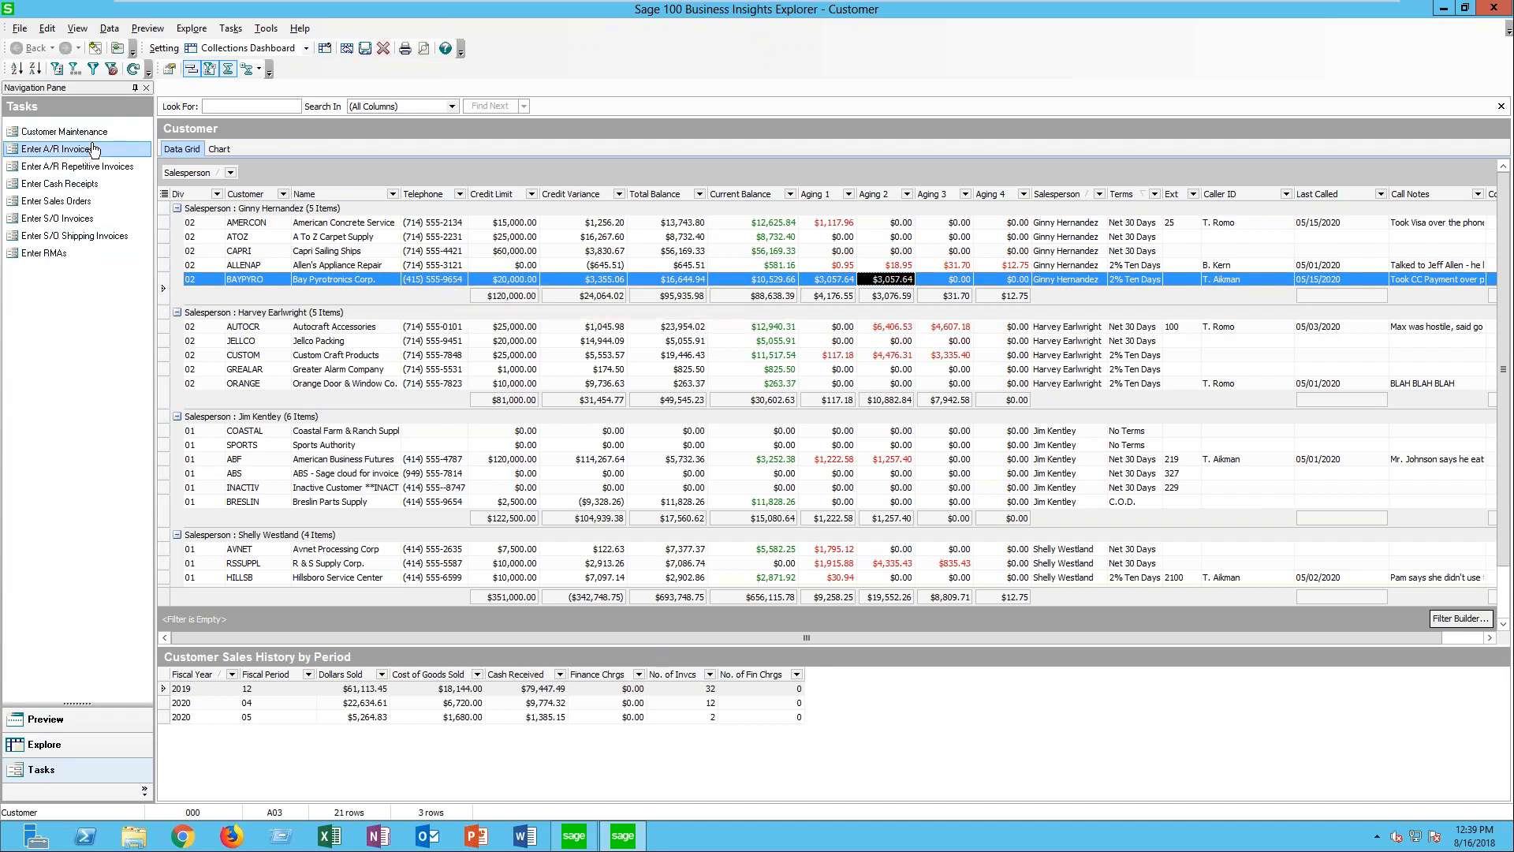
- Launch the Enter Cash Receipts task for the selected customer, and accept a new batch with the next batch number
{"action": "left_click", "coordinate": [78, 183]}
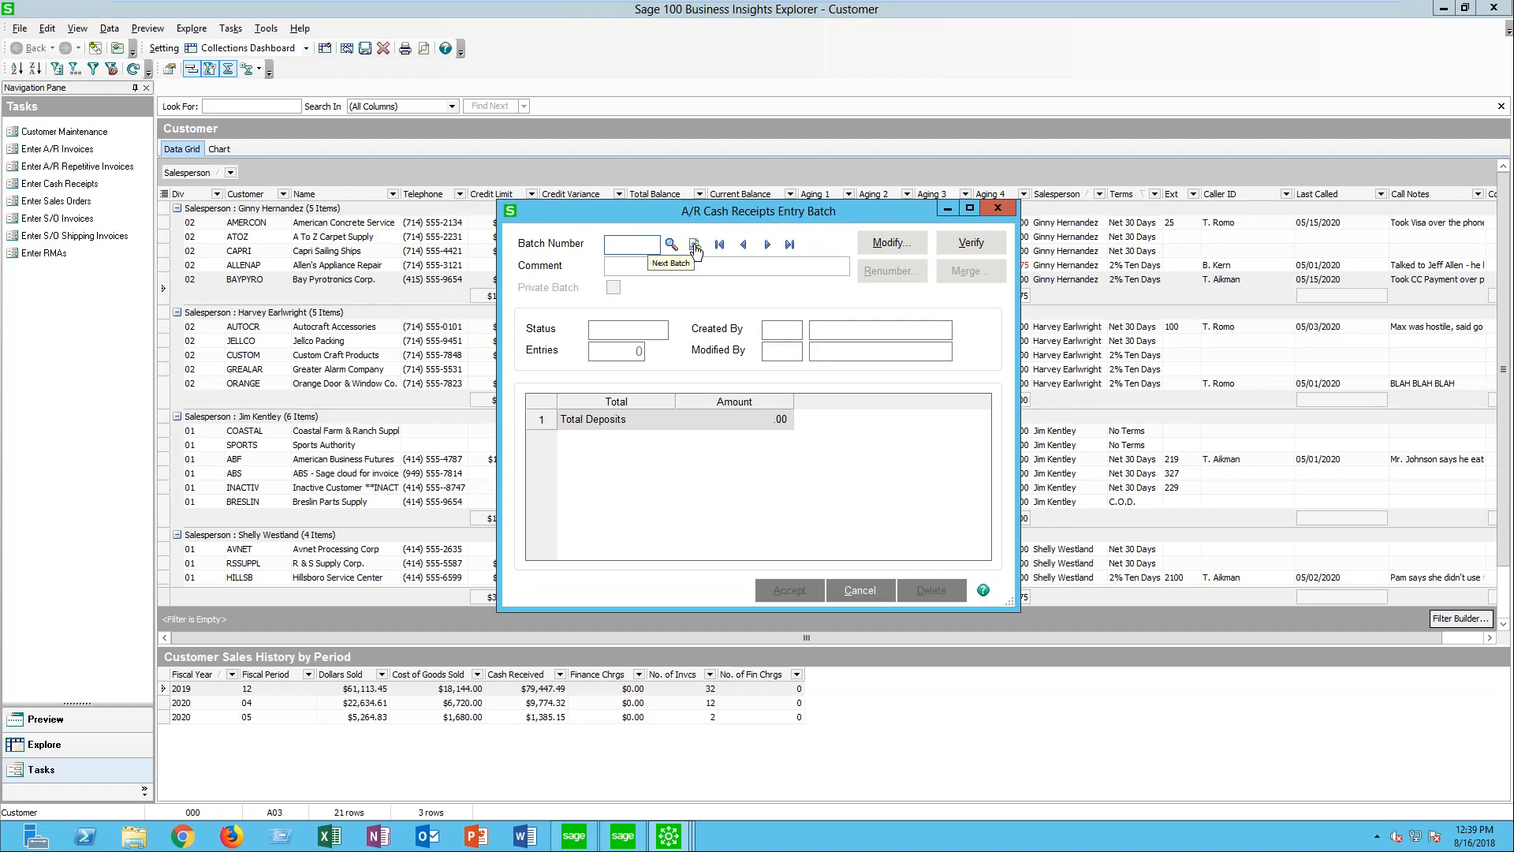
{"action": "left_click", "coordinate": [694, 251]}
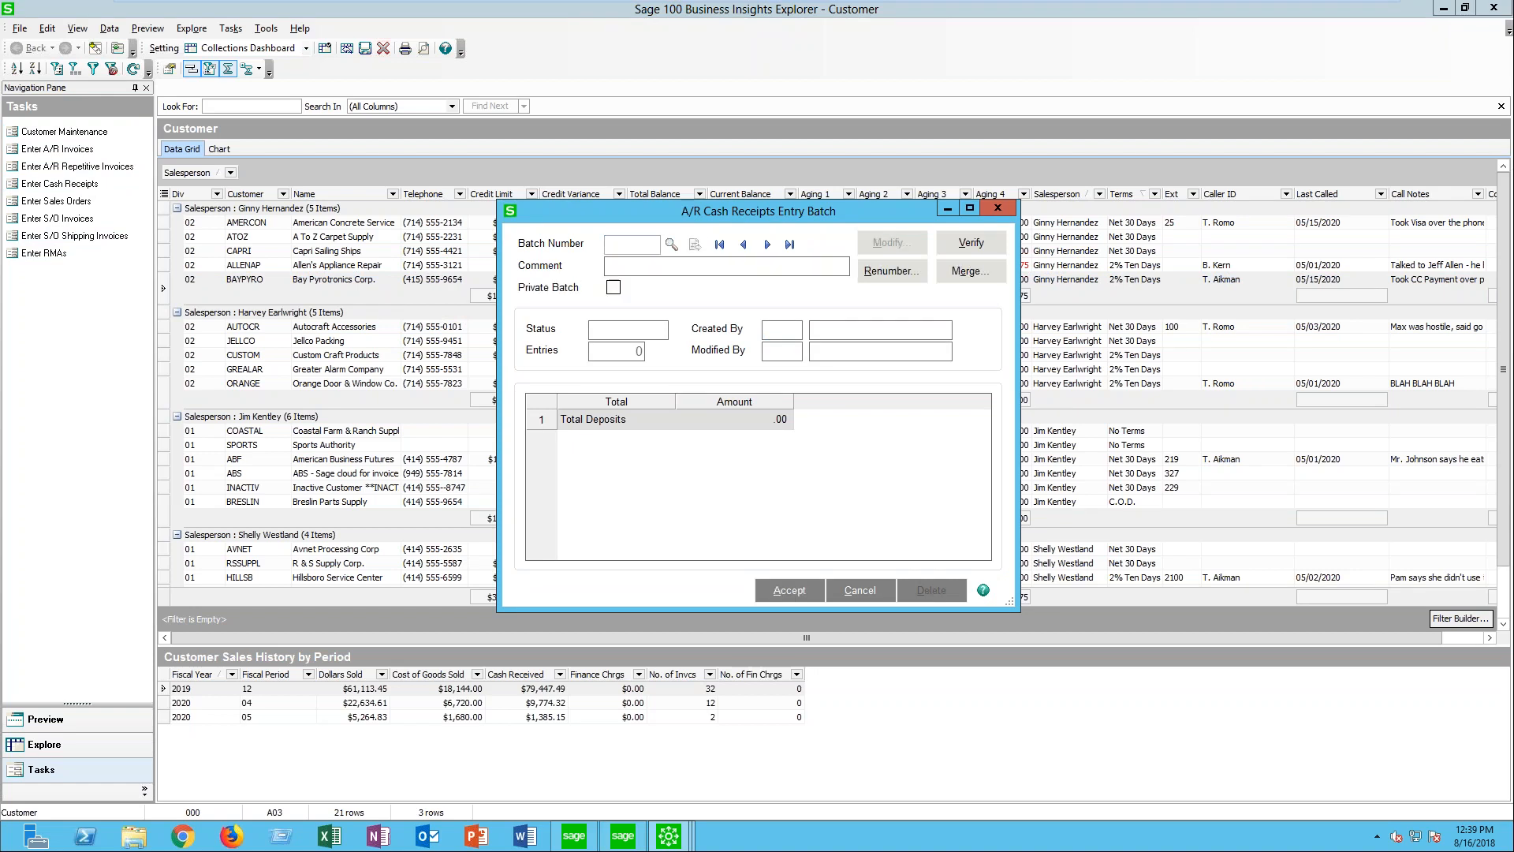
{"action": "left_click", "coordinate": [776, 589]}
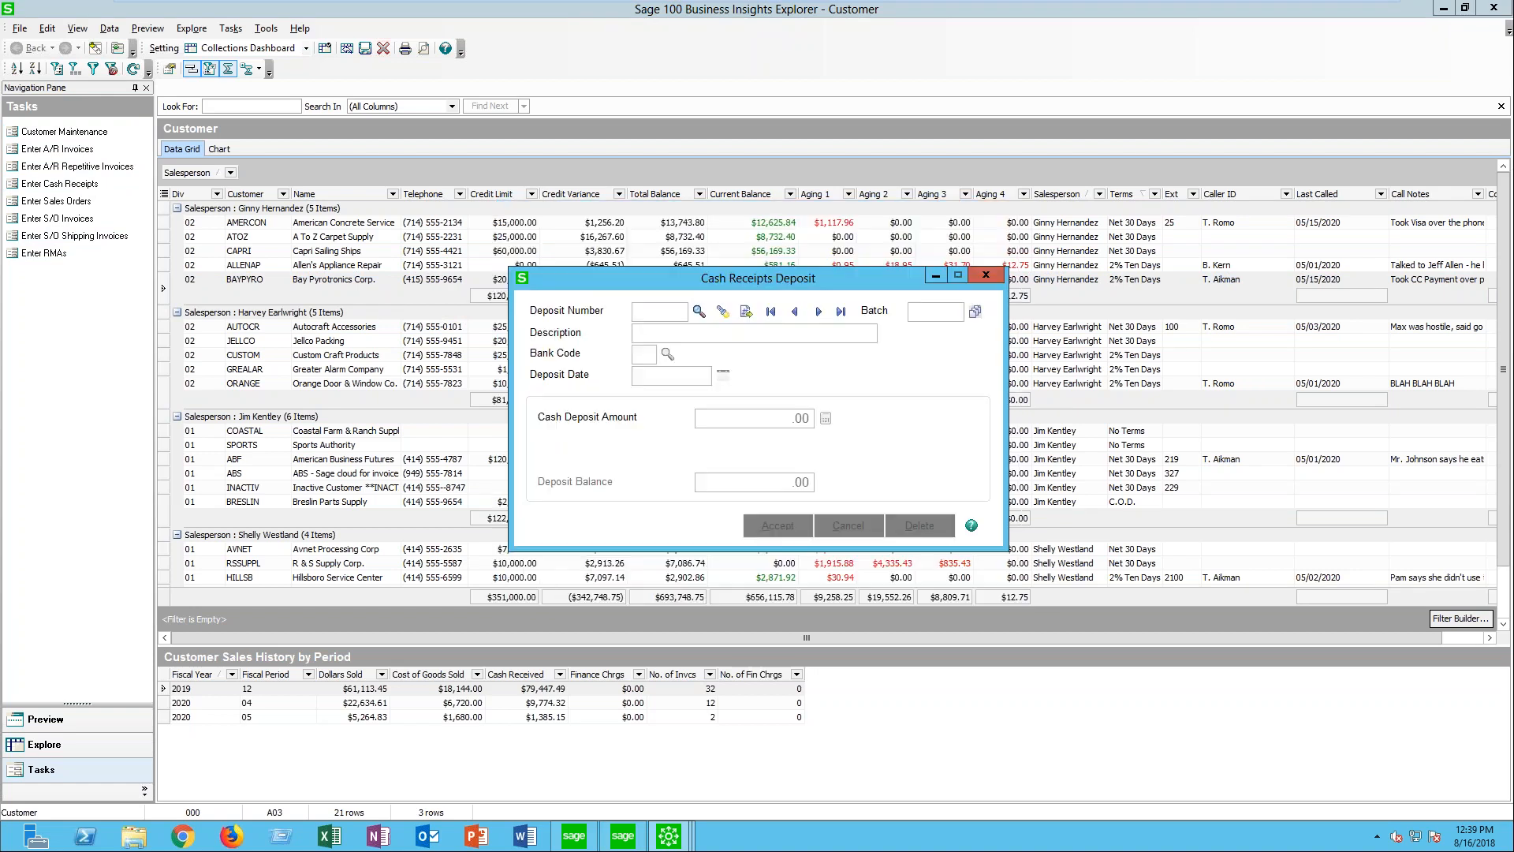
- Start the next cash receipts deposit, enter a credit card deposit amount of 1000, and close the entry window
{"action": "left_click", "coordinate": [734, 314]}
{"action": "key", "text": "Tab"}
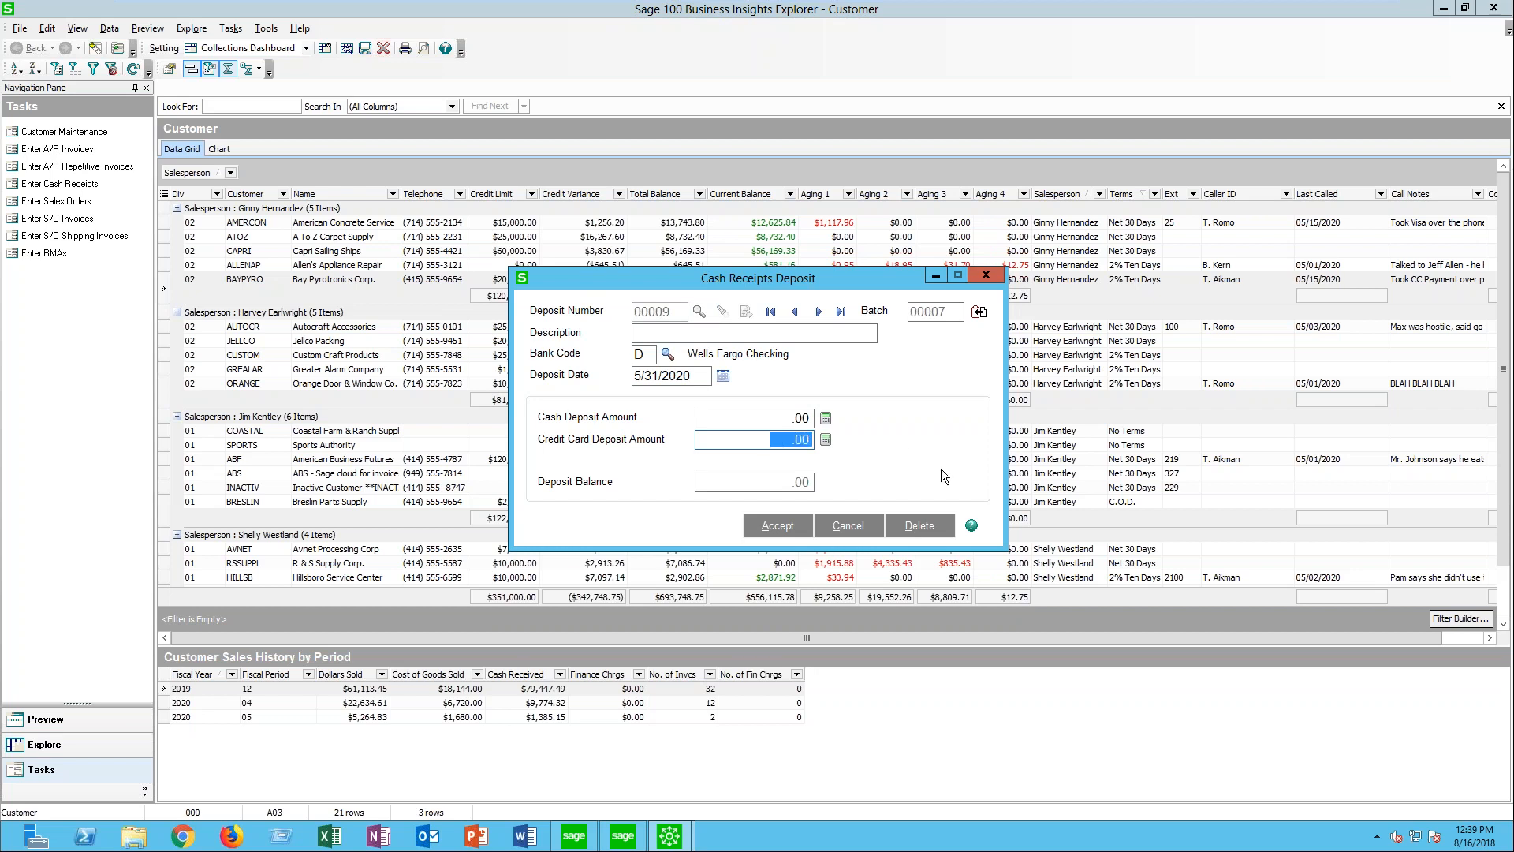
{"action": "type", "text": "1000"}
{"action": "left_click", "coordinate": [986, 274]}
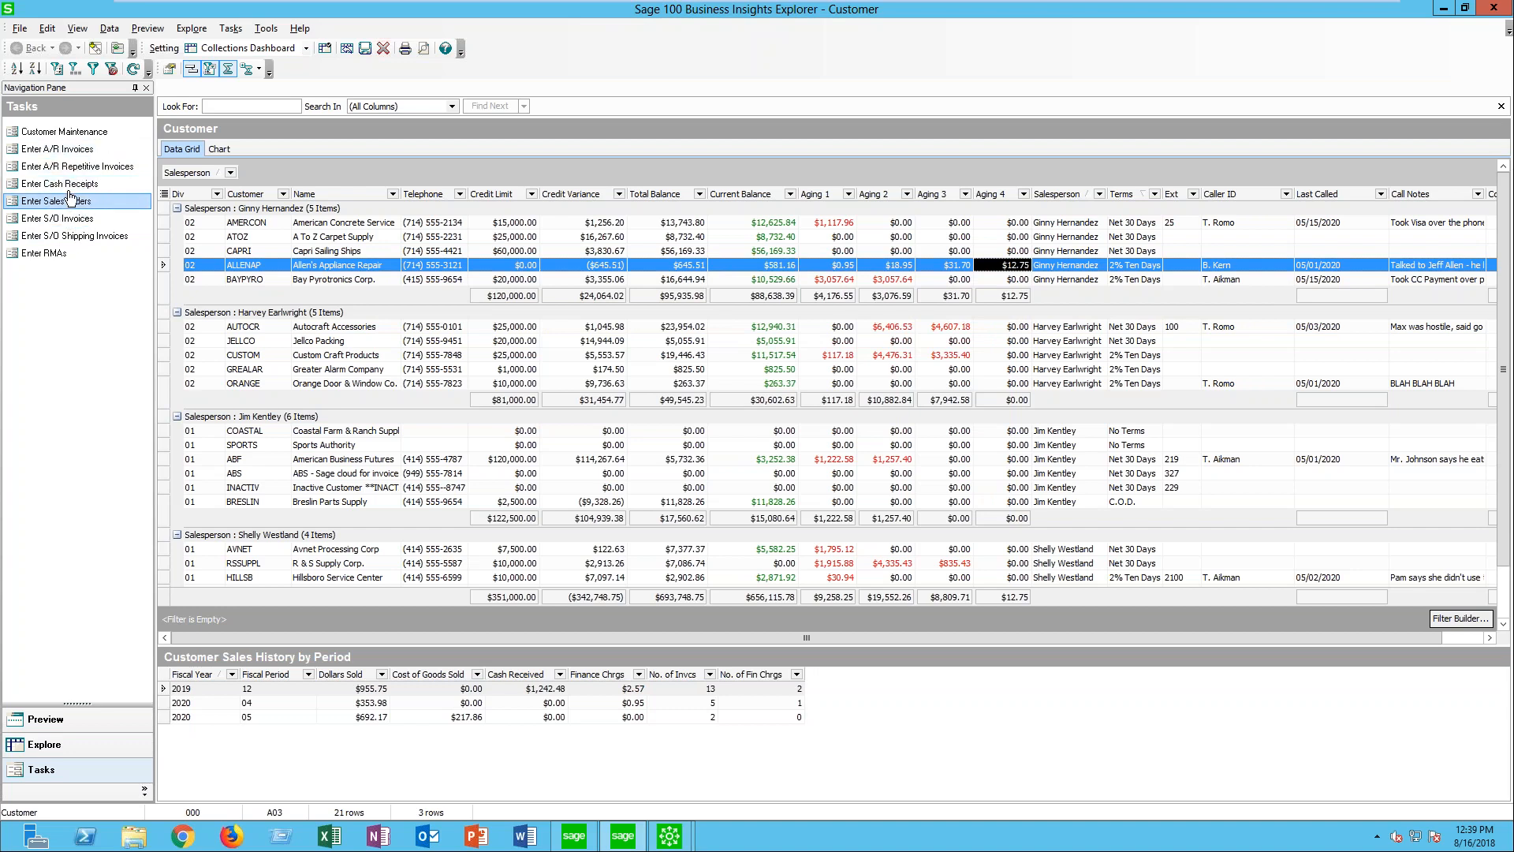
- Open Allen's Appliance Repair in Customer Maintenance, review its collections call date, caller, notes and status choices, and close the record
{"action": "left_click", "coordinate": [65, 132]}
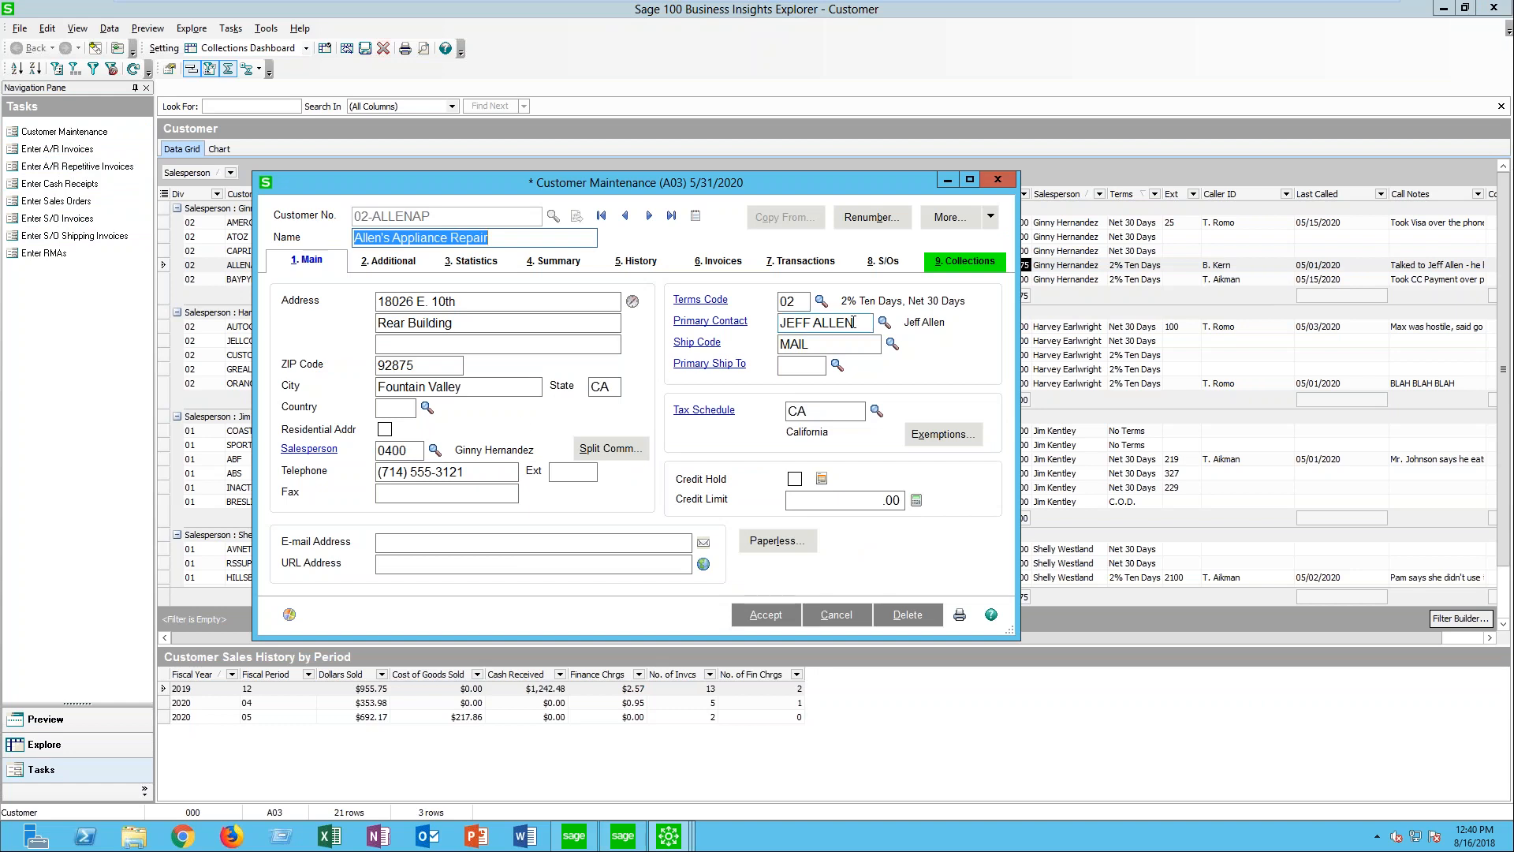
{"action": "left_click", "coordinate": [949, 263]}
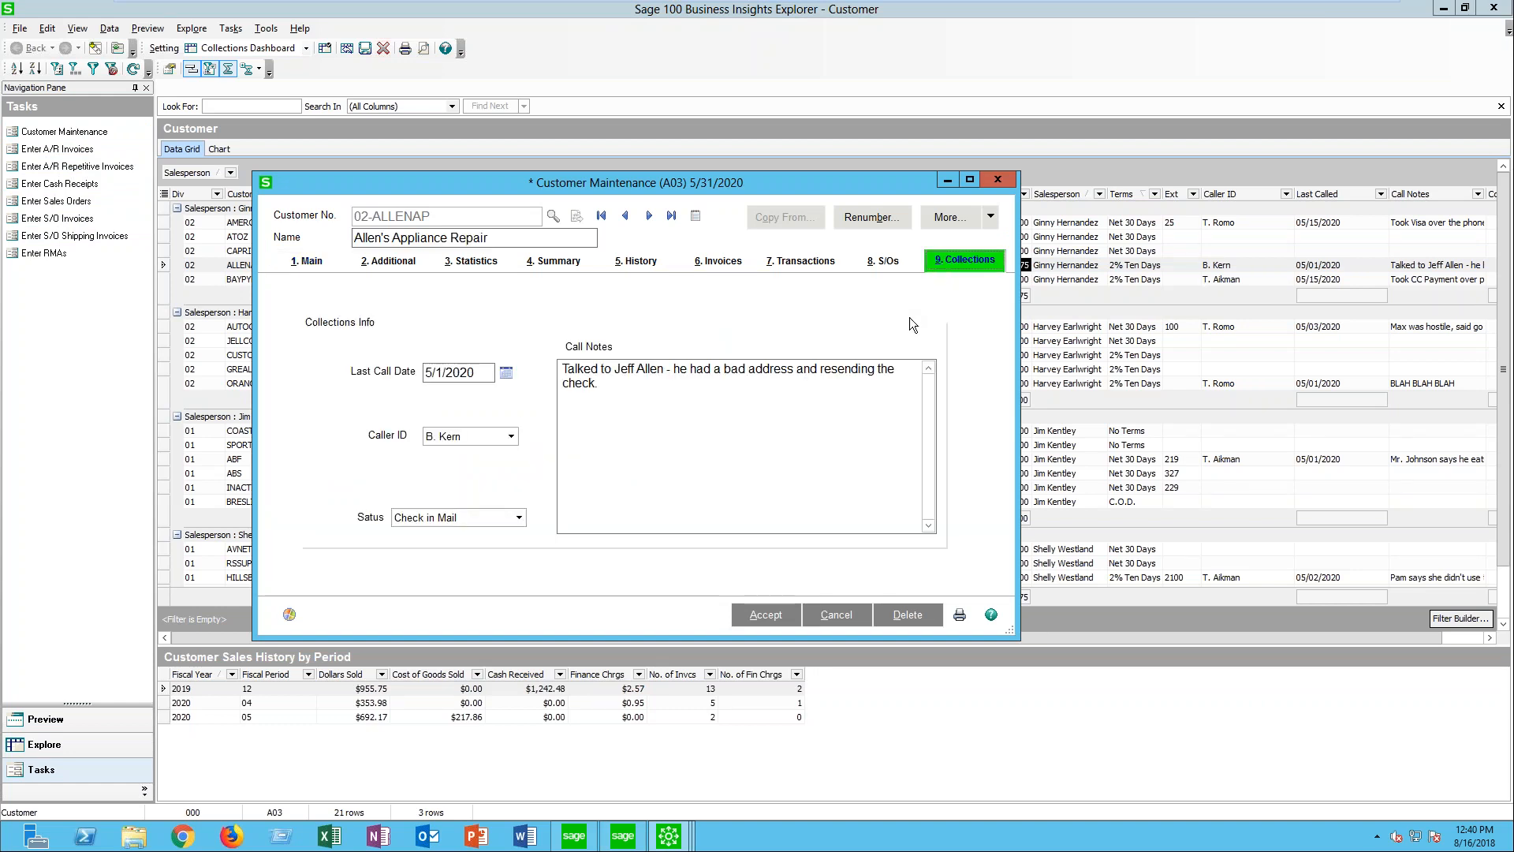
{"action": "left_click", "coordinate": [460, 378]}
{"action": "left_click", "coordinate": [512, 440]}
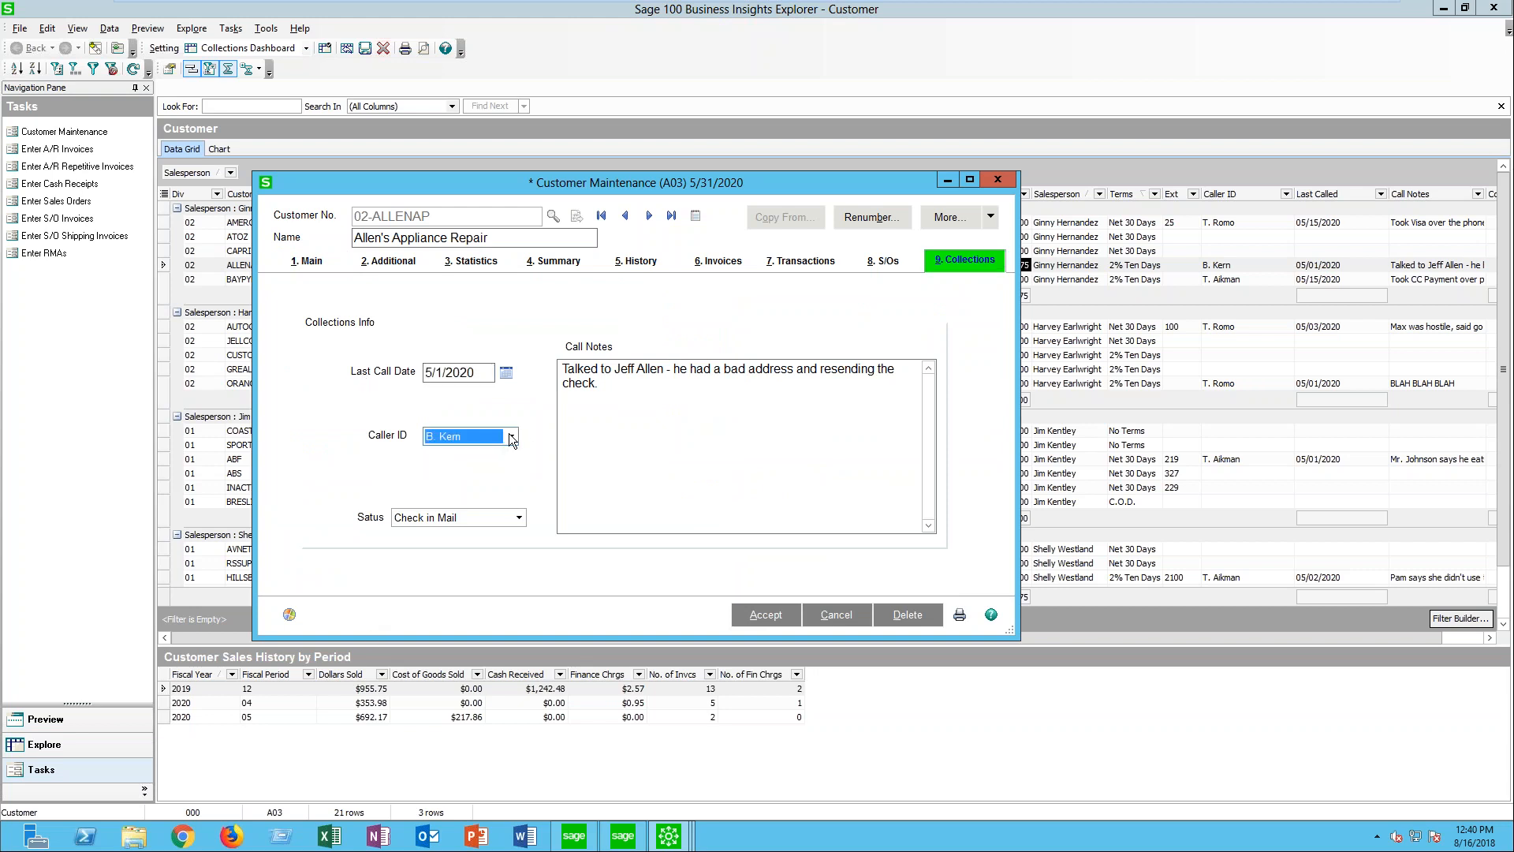
{"action": "left_click", "coordinate": [495, 521]}
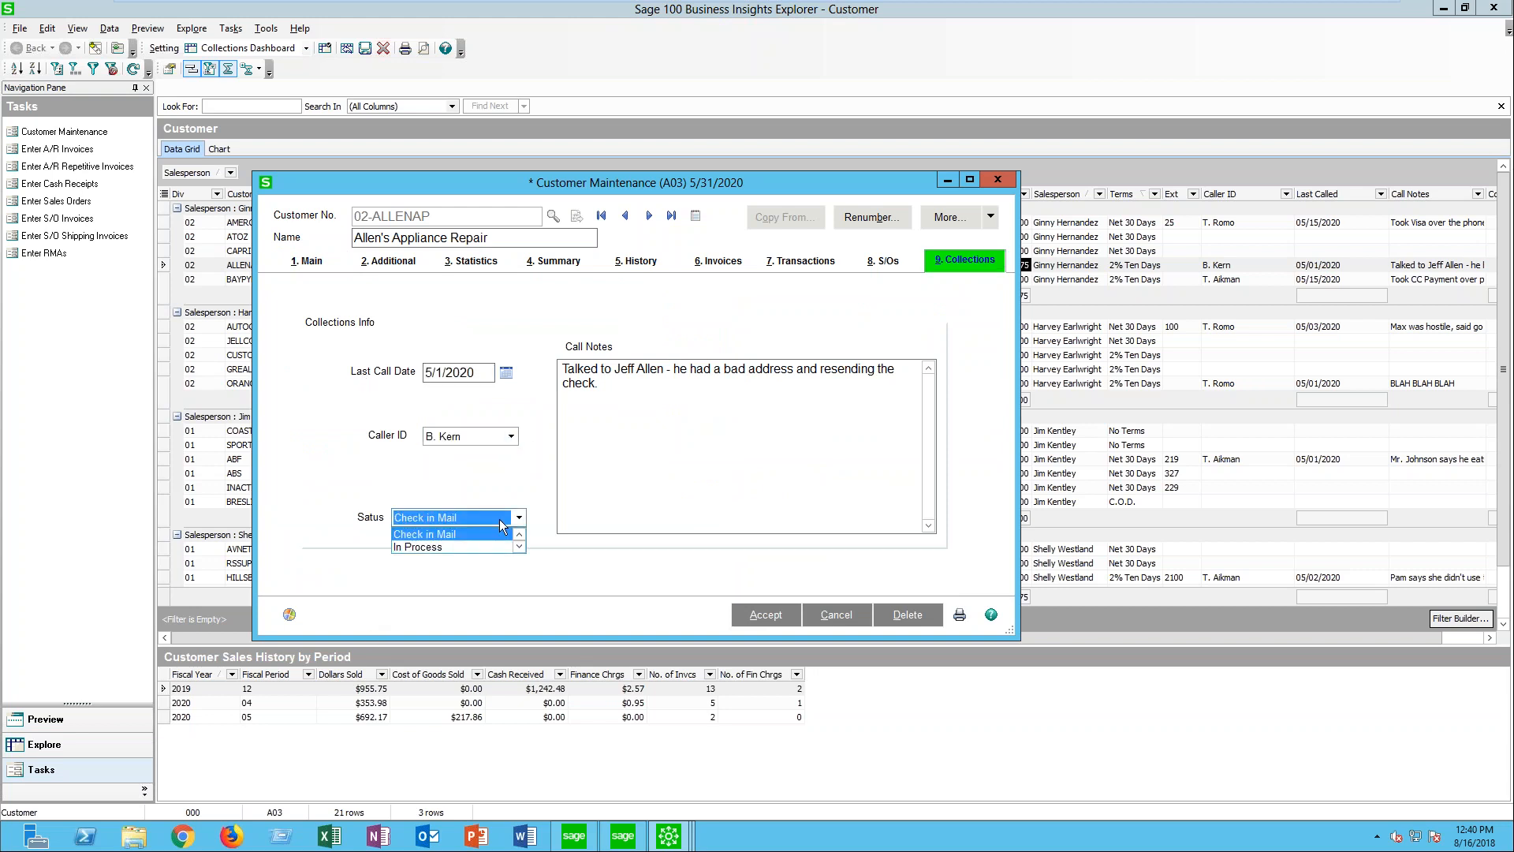
{"action": "left_click", "coordinate": [520, 547]}
{"action": "left_click", "coordinate": [519, 547]}
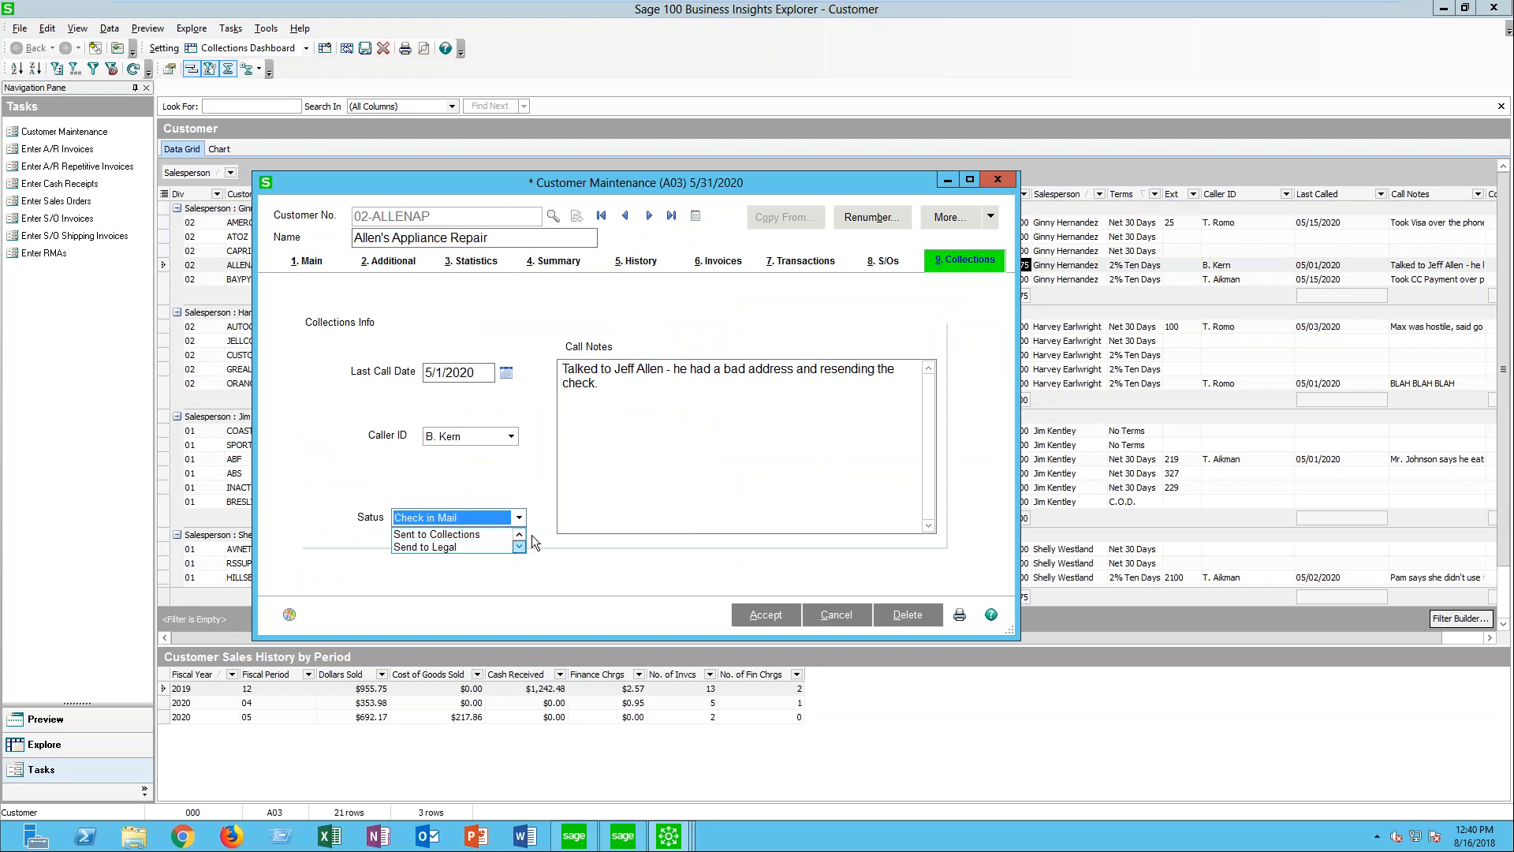
{"action": "key", "text": "Escape"}
{"action": "left_click", "coordinate": [644, 381]}
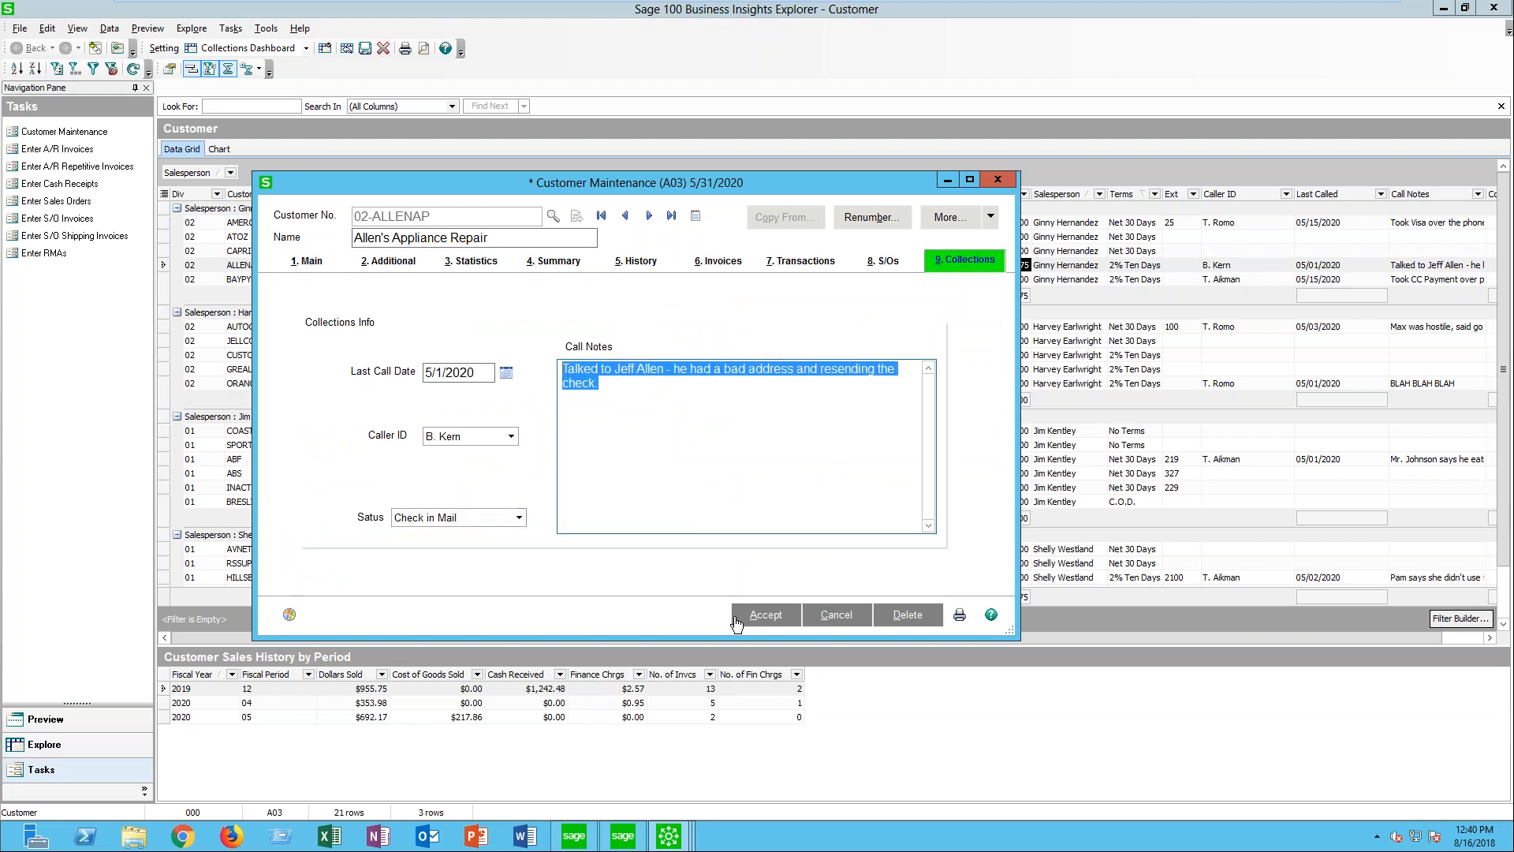
{"action": "left_click", "coordinate": [997, 181]}
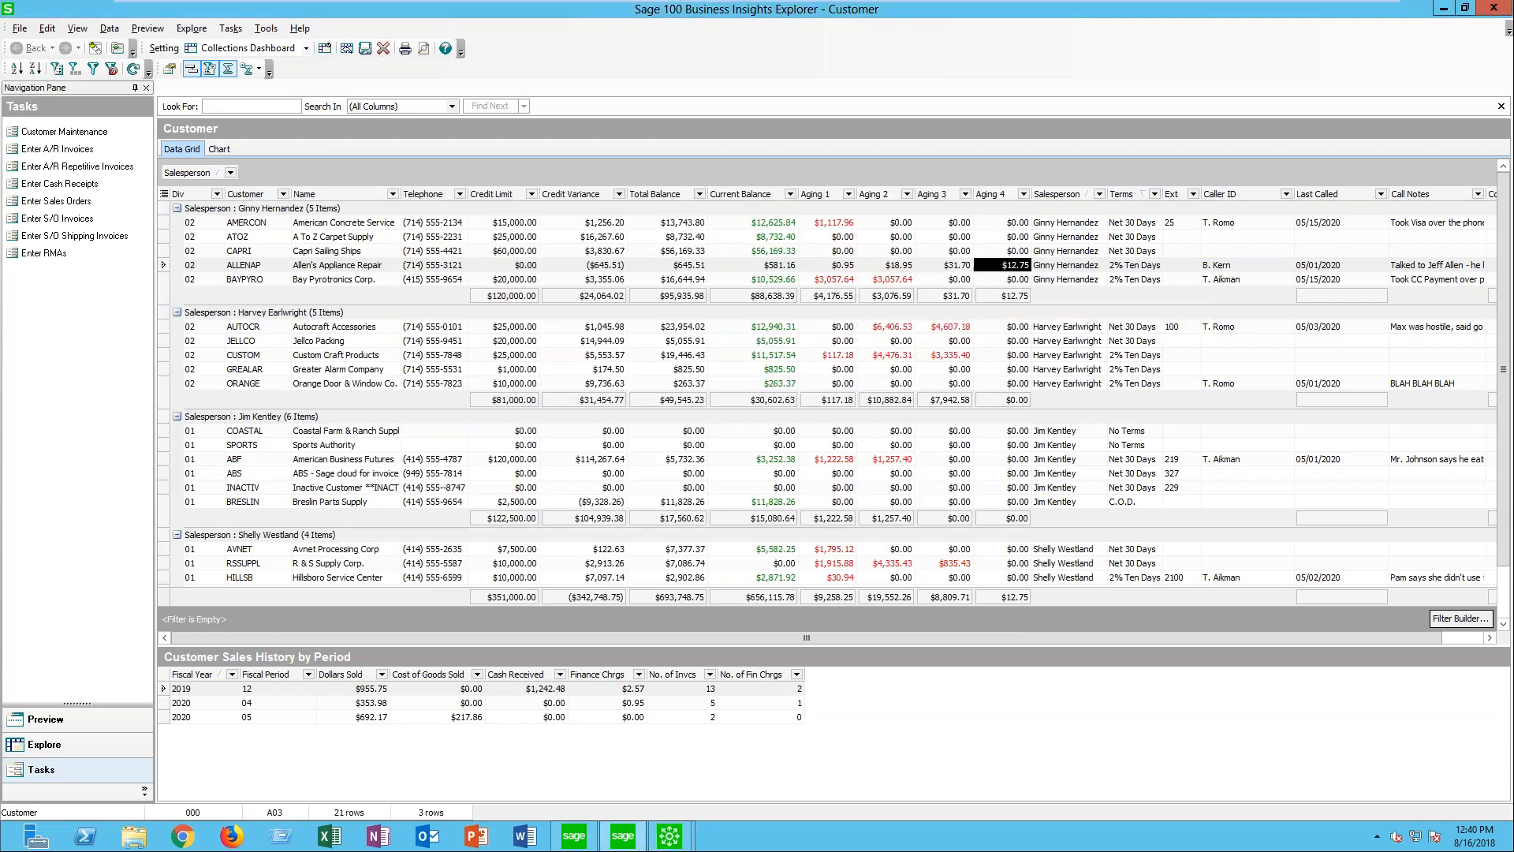
- Select the Custom Craft Products row and review the available Standard, Public and Private view settings, keeping Collections Dashboard active
{"action": "left_click", "coordinate": [828, 355]}
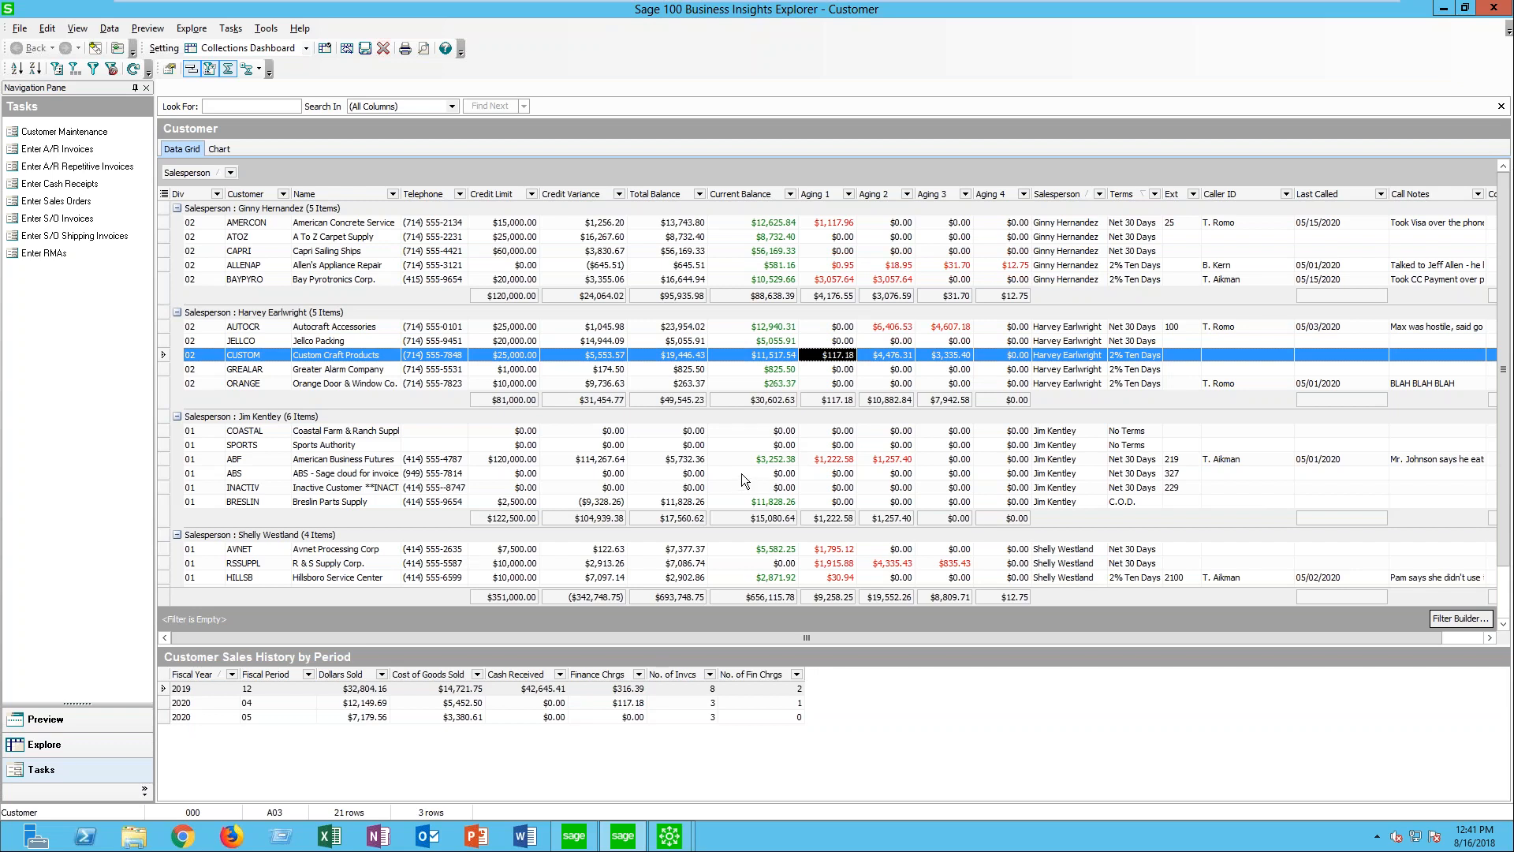
{"action": "left_click", "coordinate": [307, 48]}
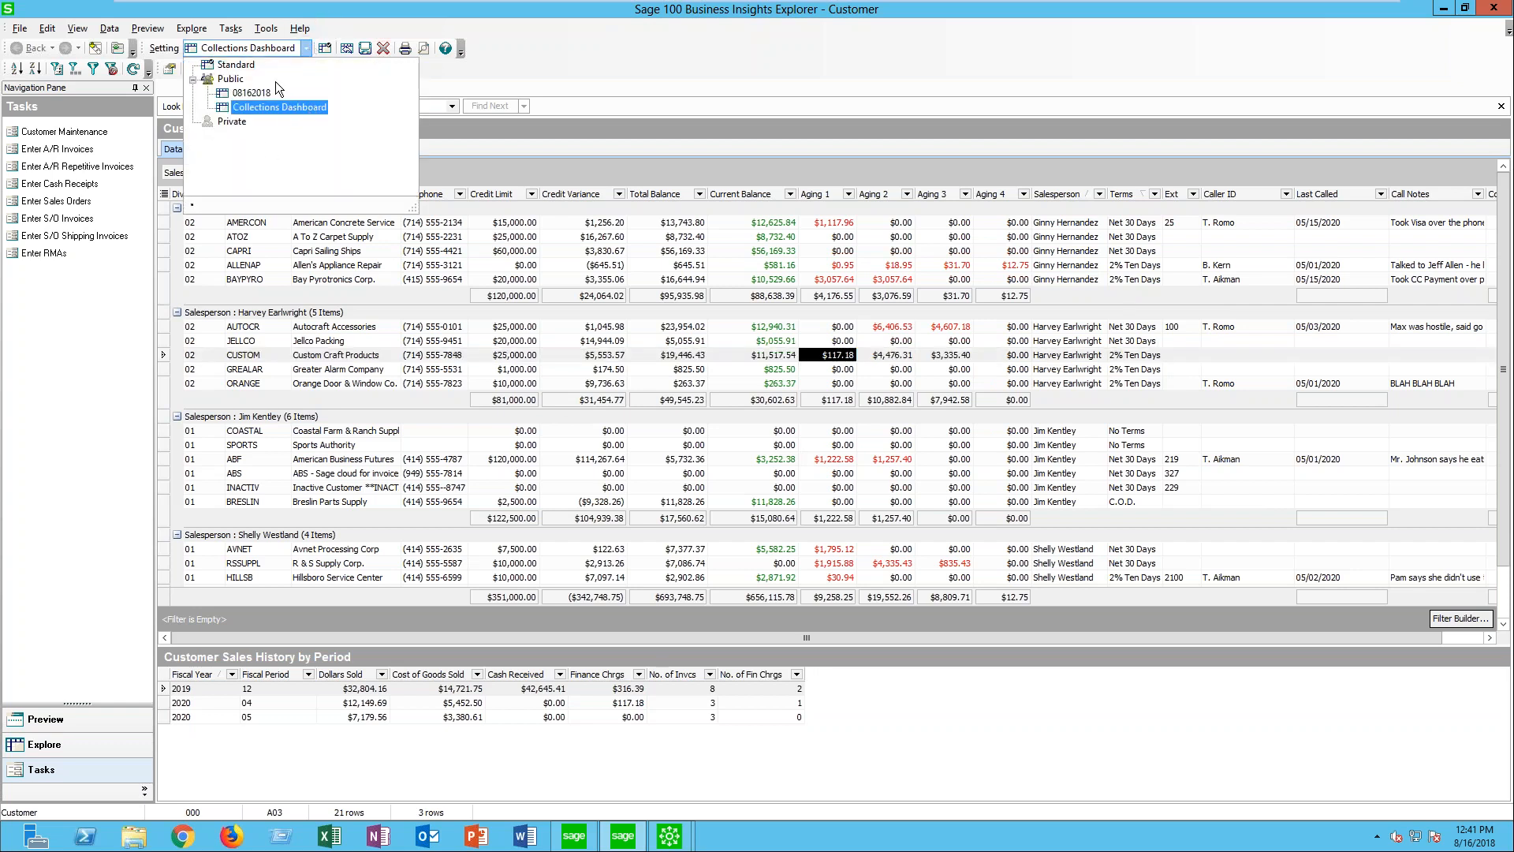
{"action": "left_click", "coordinate": [237, 67]}
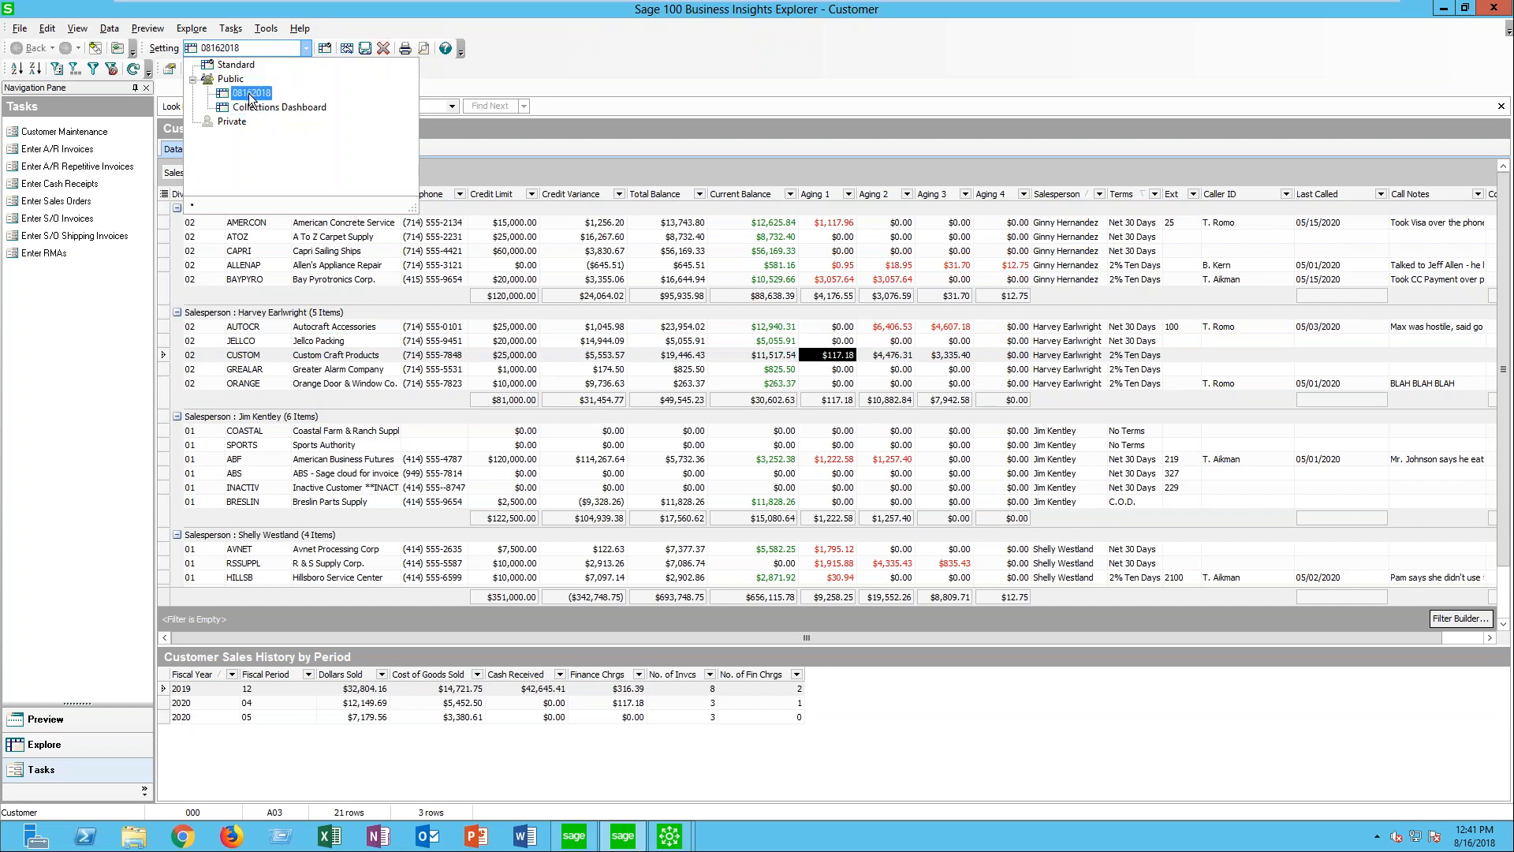
{"action": "left_click", "coordinate": [259, 108]}
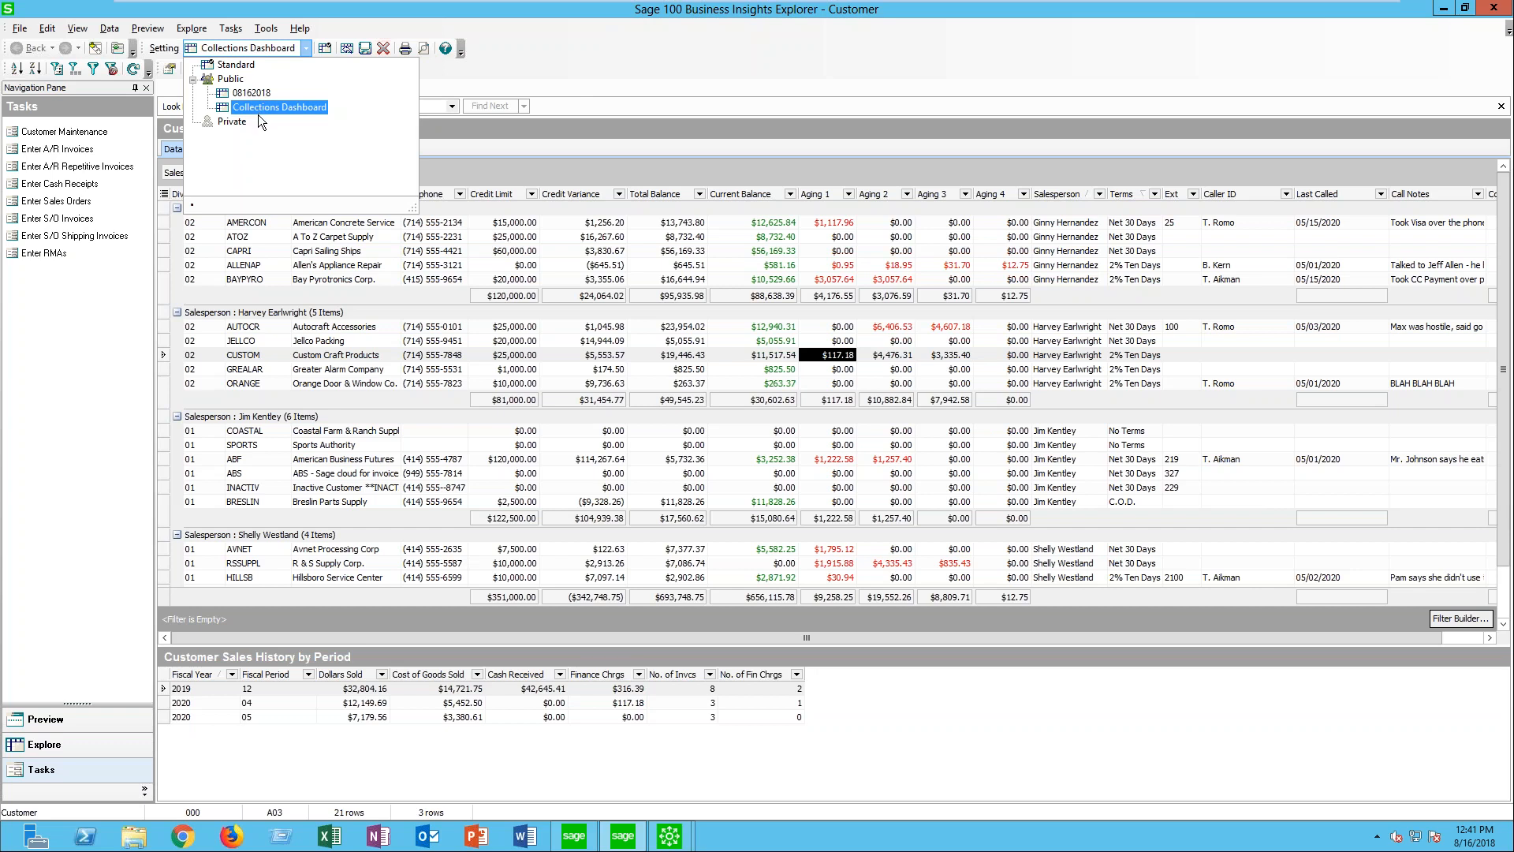
{"action": "left_click", "coordinate": [234, 123]}
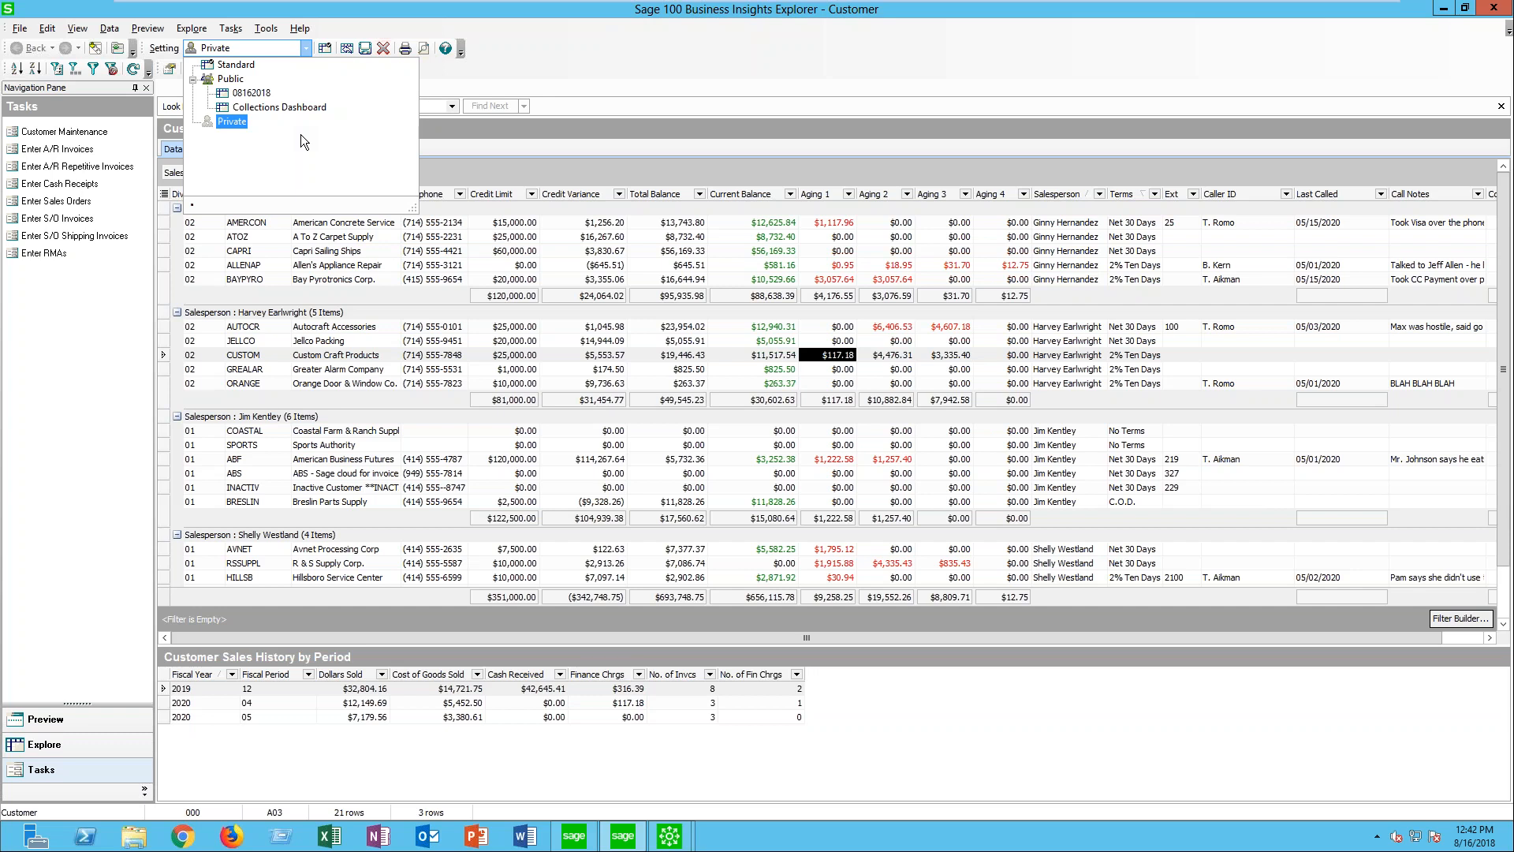
{"action": "left_click", "coordinate": [532, 82]}
{"action": "left_click", "coordinate": [533, 81]}
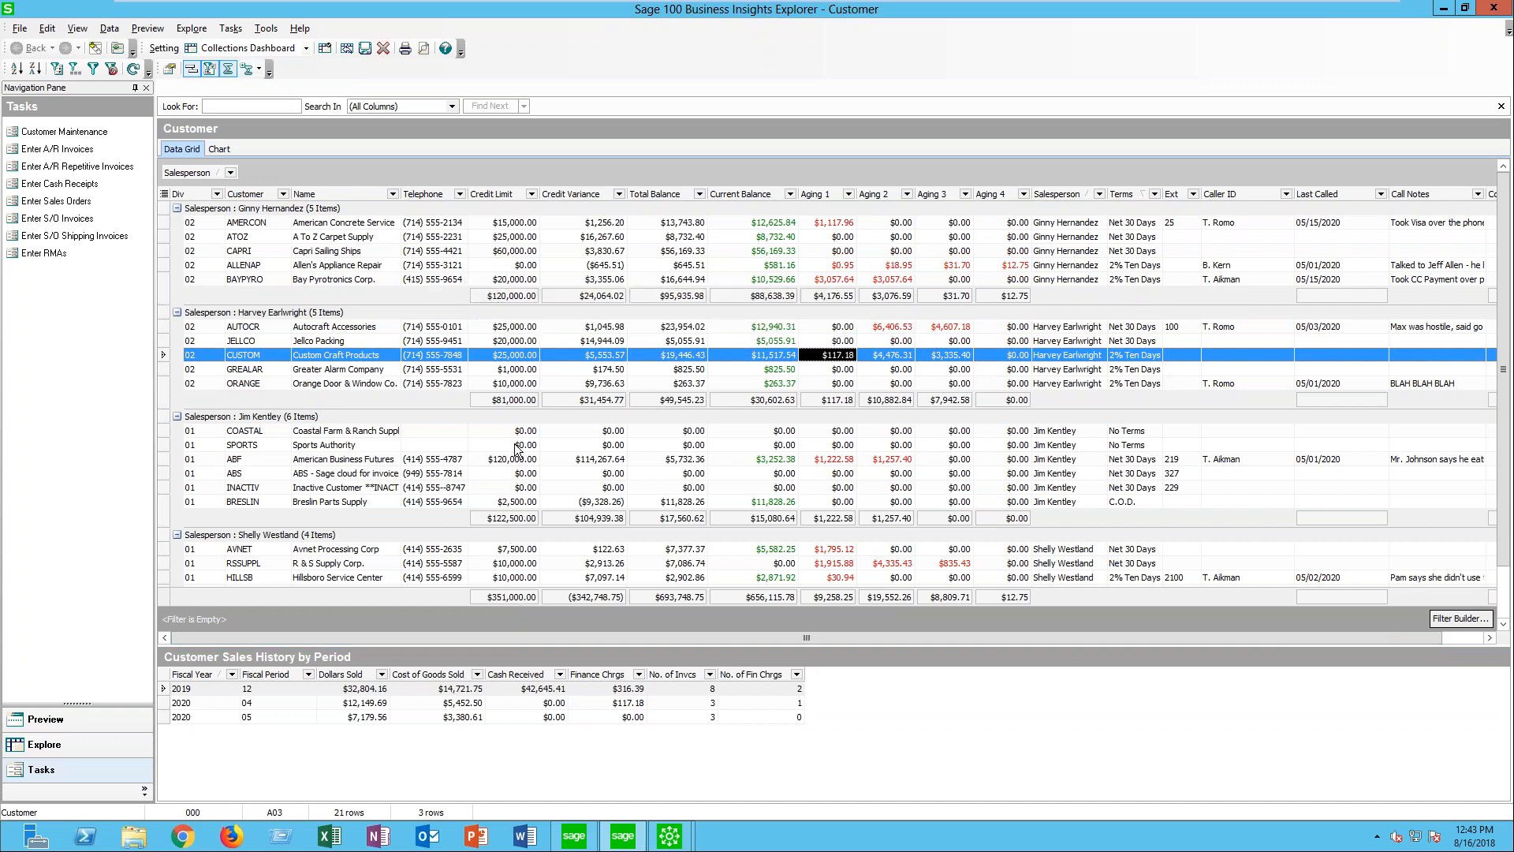
- Try the Count and Min functions for the Credit Limit group summary
{"action": "right_click", "coordinate": [477, 297]}
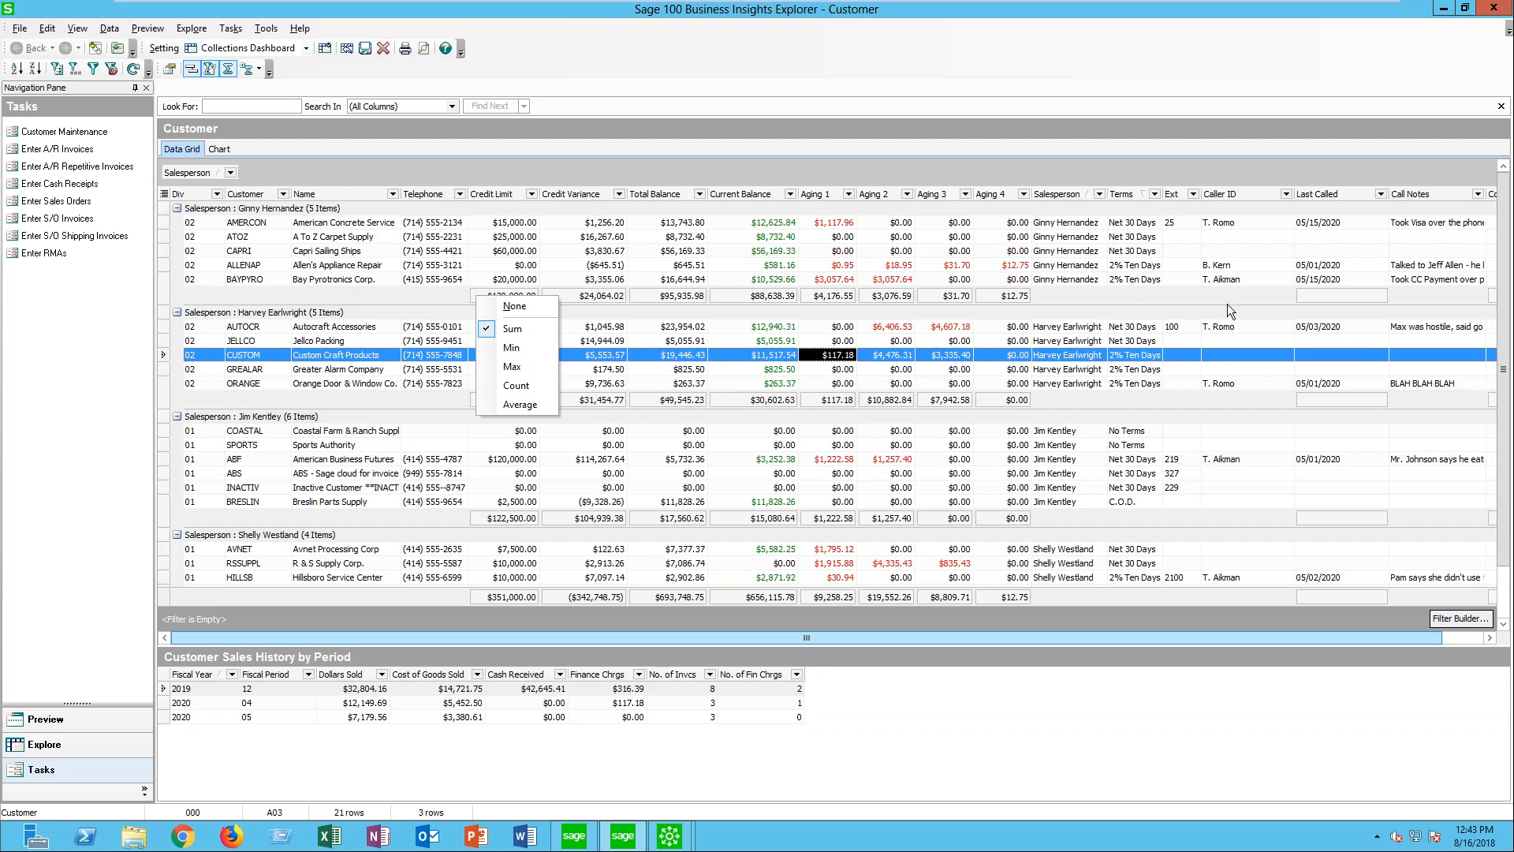
{"action": "left_click", "coordinate": [591, 286]}
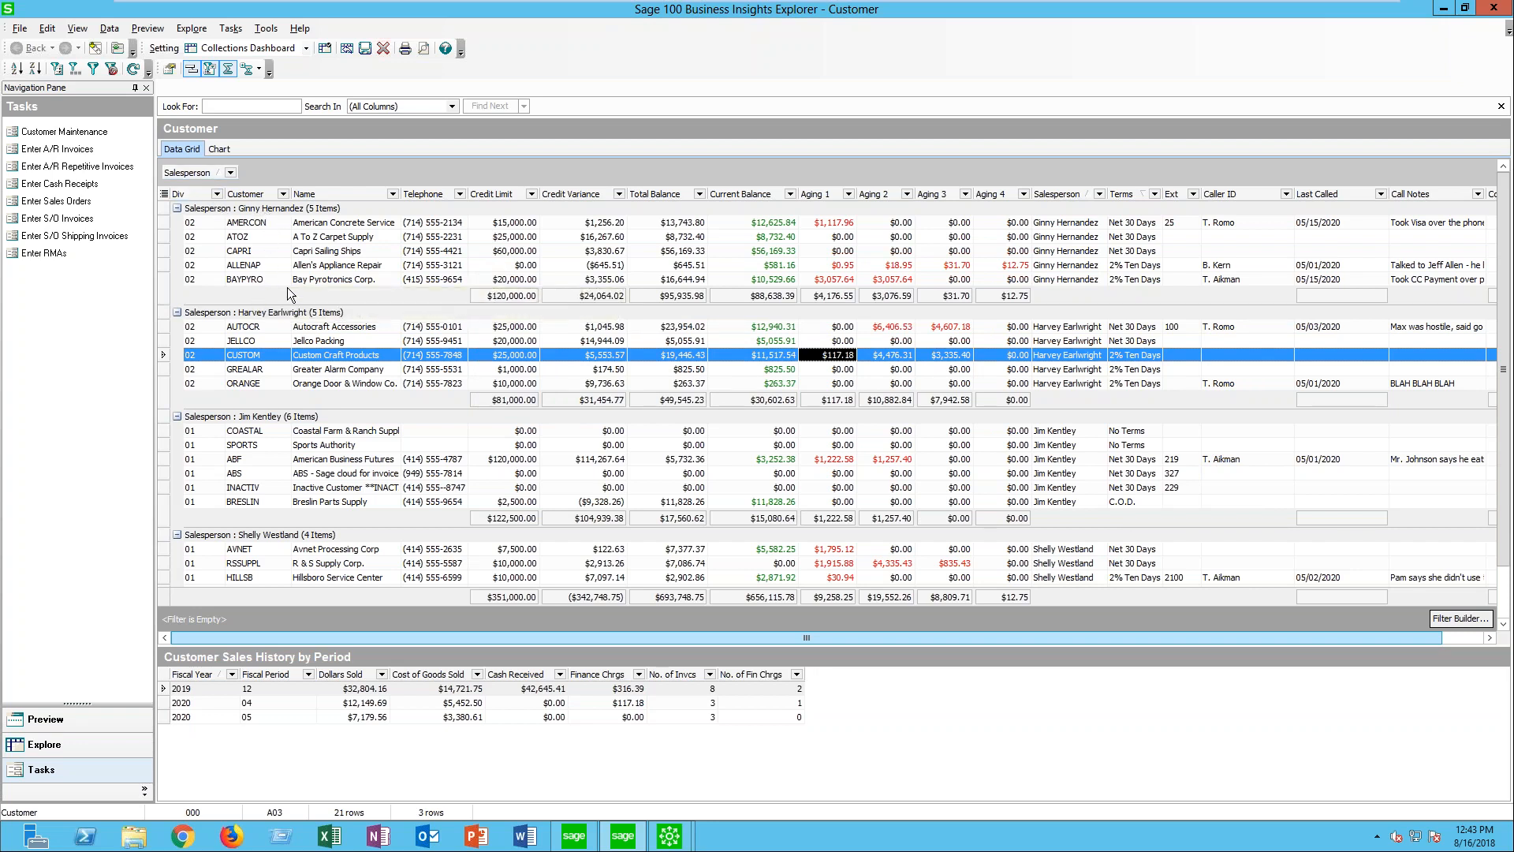
{"action": "right_click", "coordinate": [483, 298]}
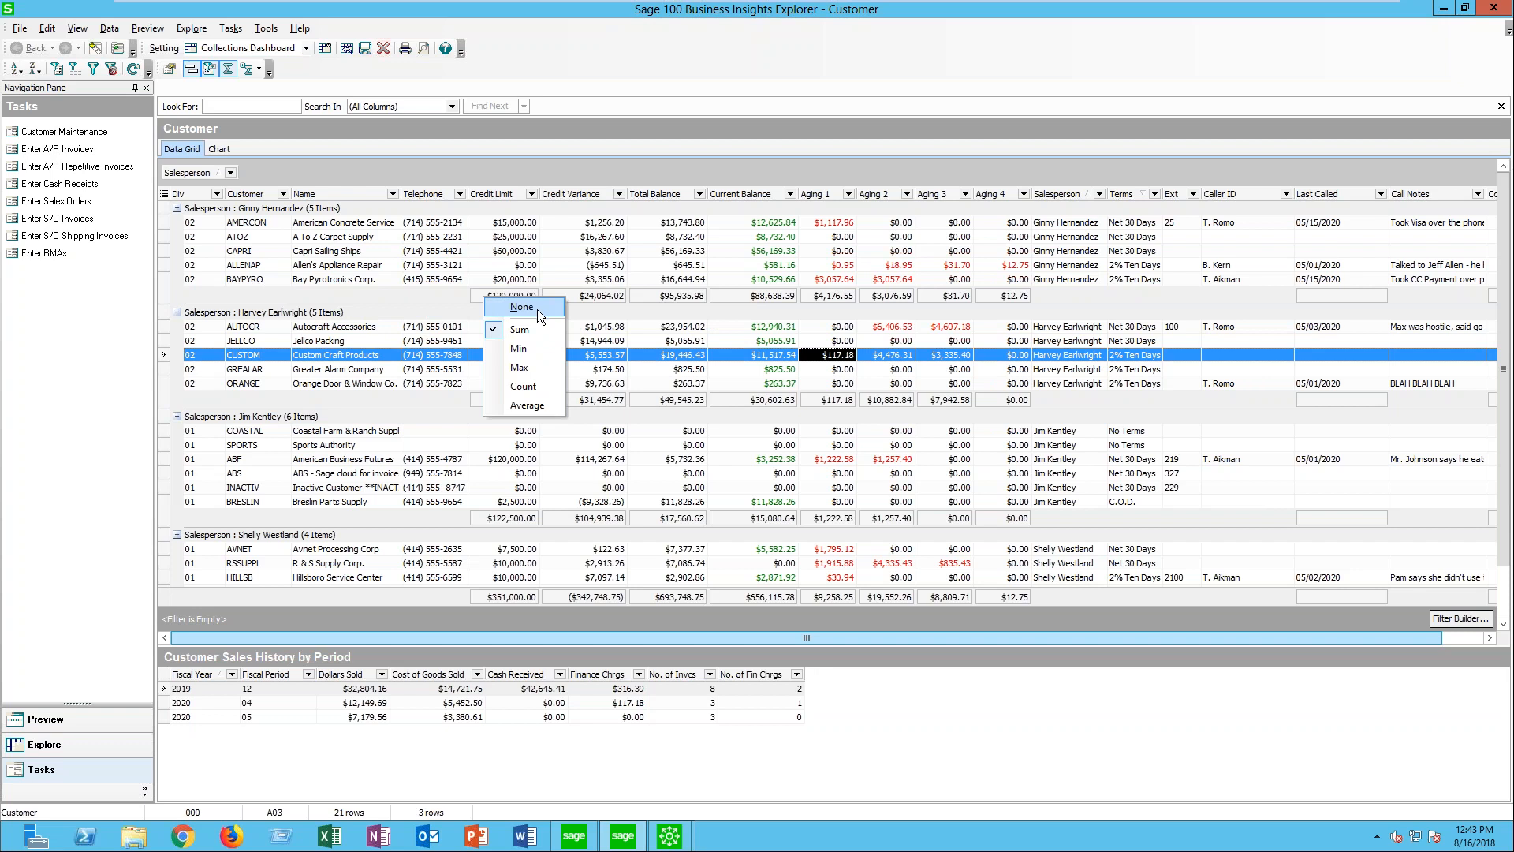
{"action": "left_click", "coordinate": [524, 385]}
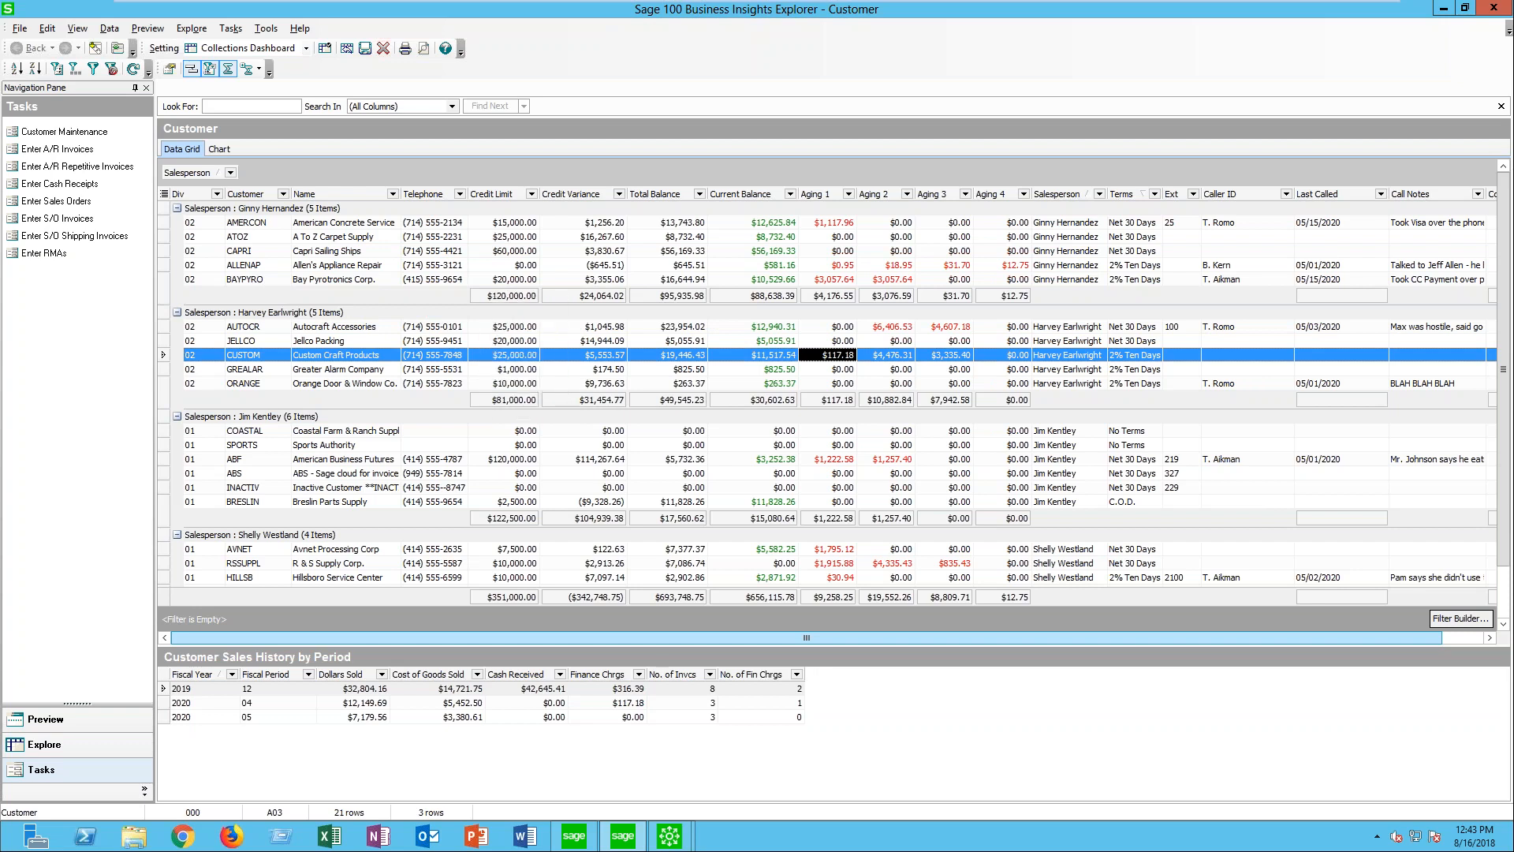
{"action": "right_click", "coordinate": [528, 302]}
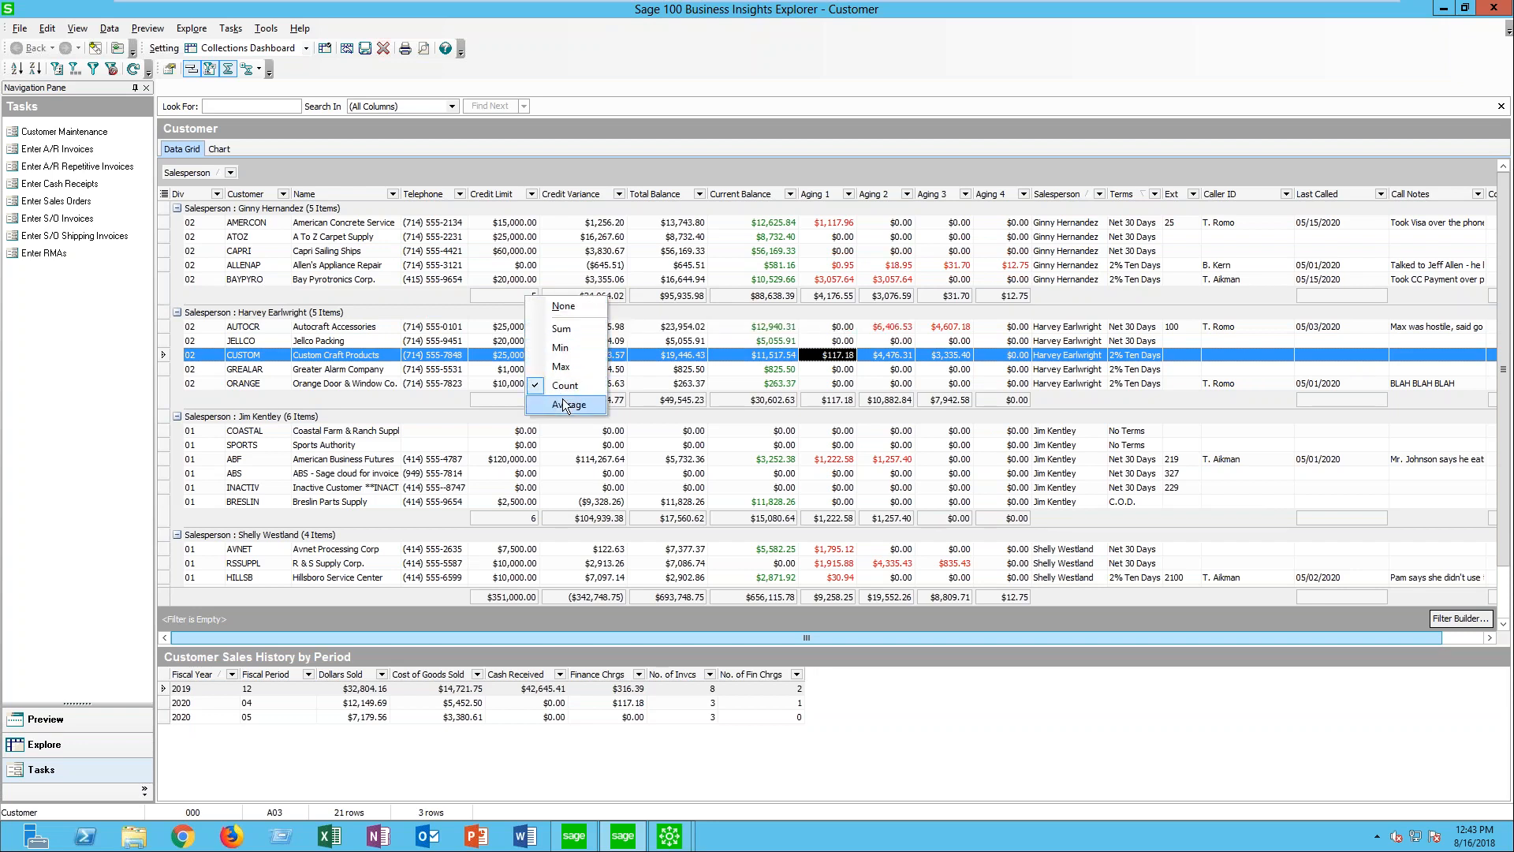
{"action": "left_click", "coordinate": [561, 348]}
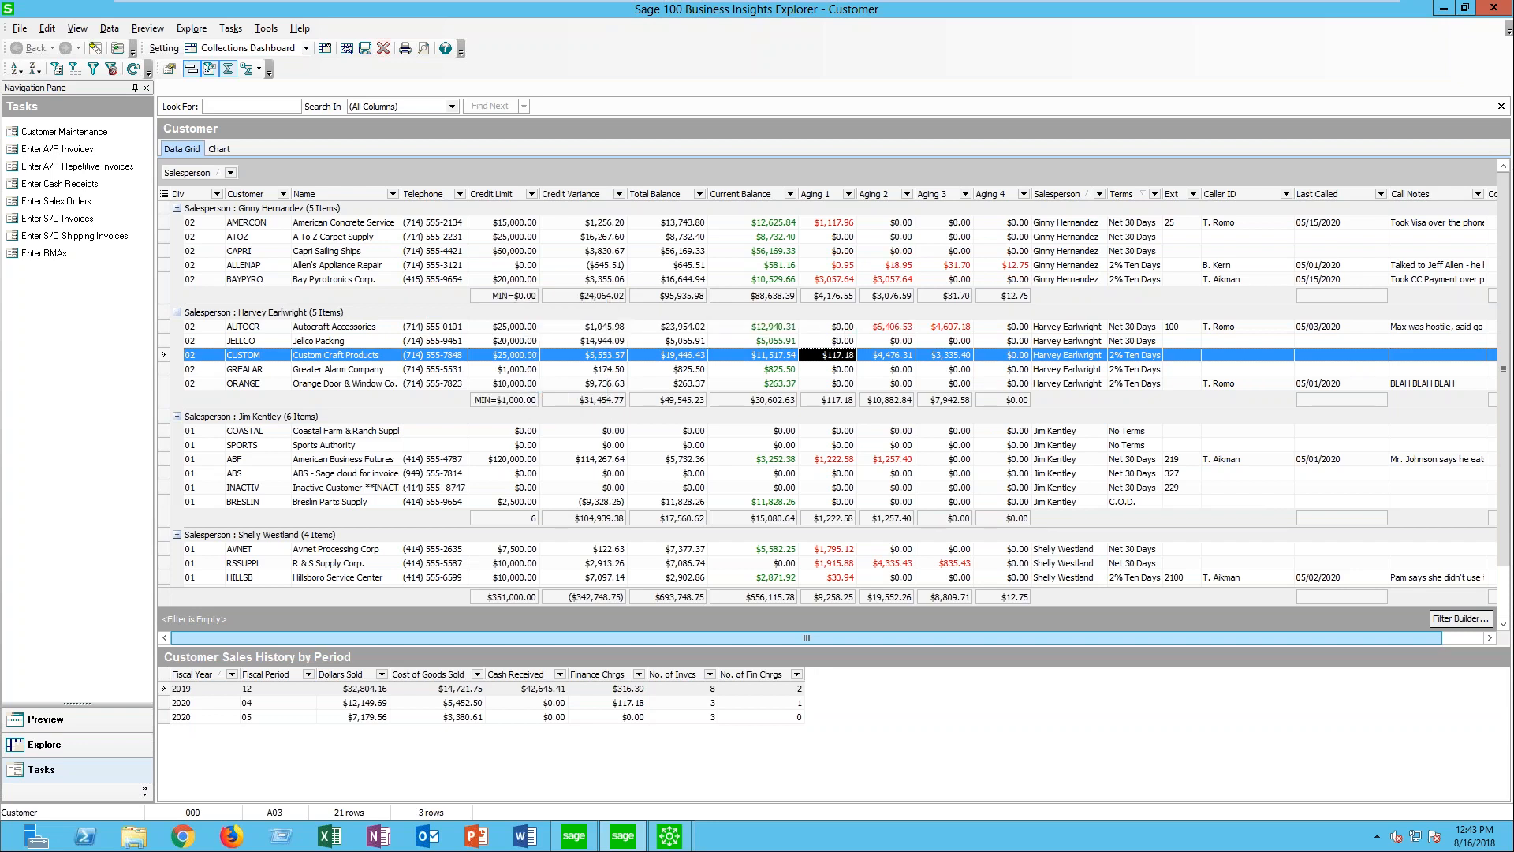
- Try the Max function for the Credit Limit group summary, and set it back to Sum
{"action": "right_click", "coordinate": [527, 301]}
{"action": "left_click", "coordinate": [561, 332]}
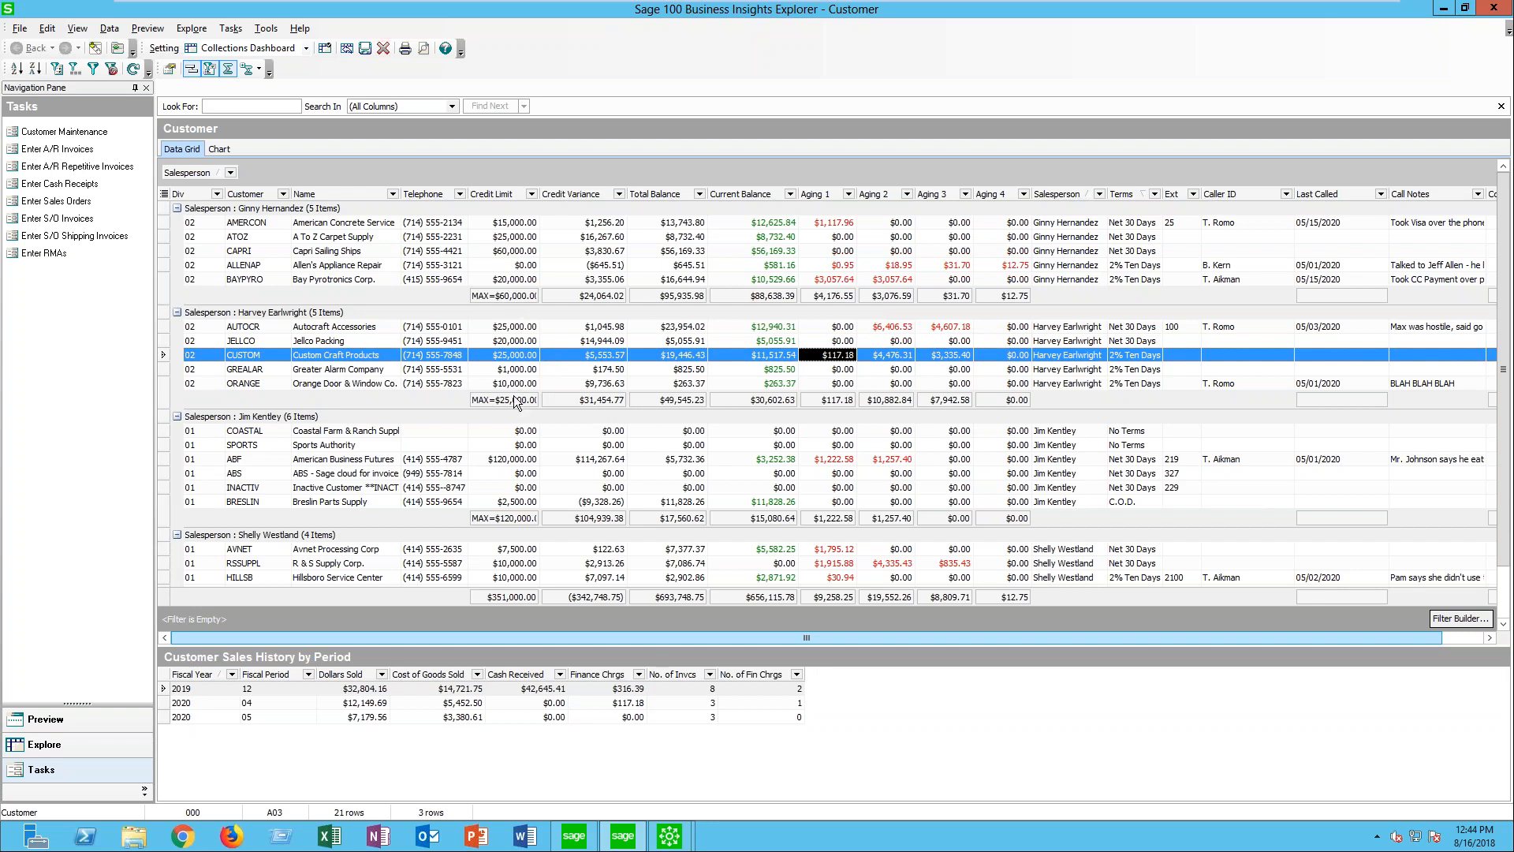
{"action": "right_click", "coordinate": [481, 297]}
{"action": "left_click", "coordinate": [517, 328]}
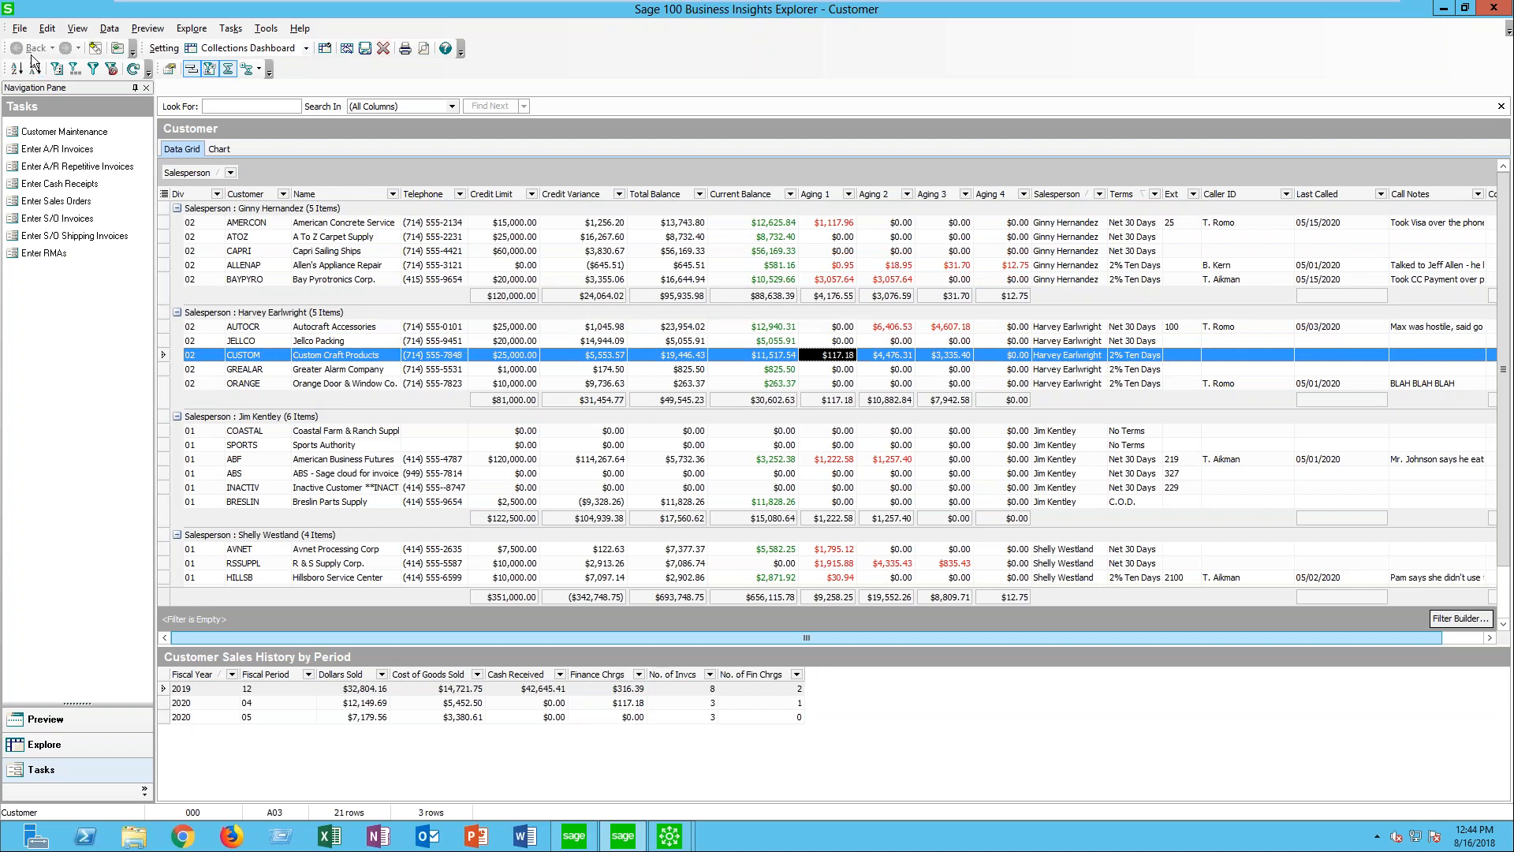
- Review the export formats offered for the Customer view, including the comma and tab delimited text options, without exporting
{"action": "left_click", "coordinate": [18, 33]}
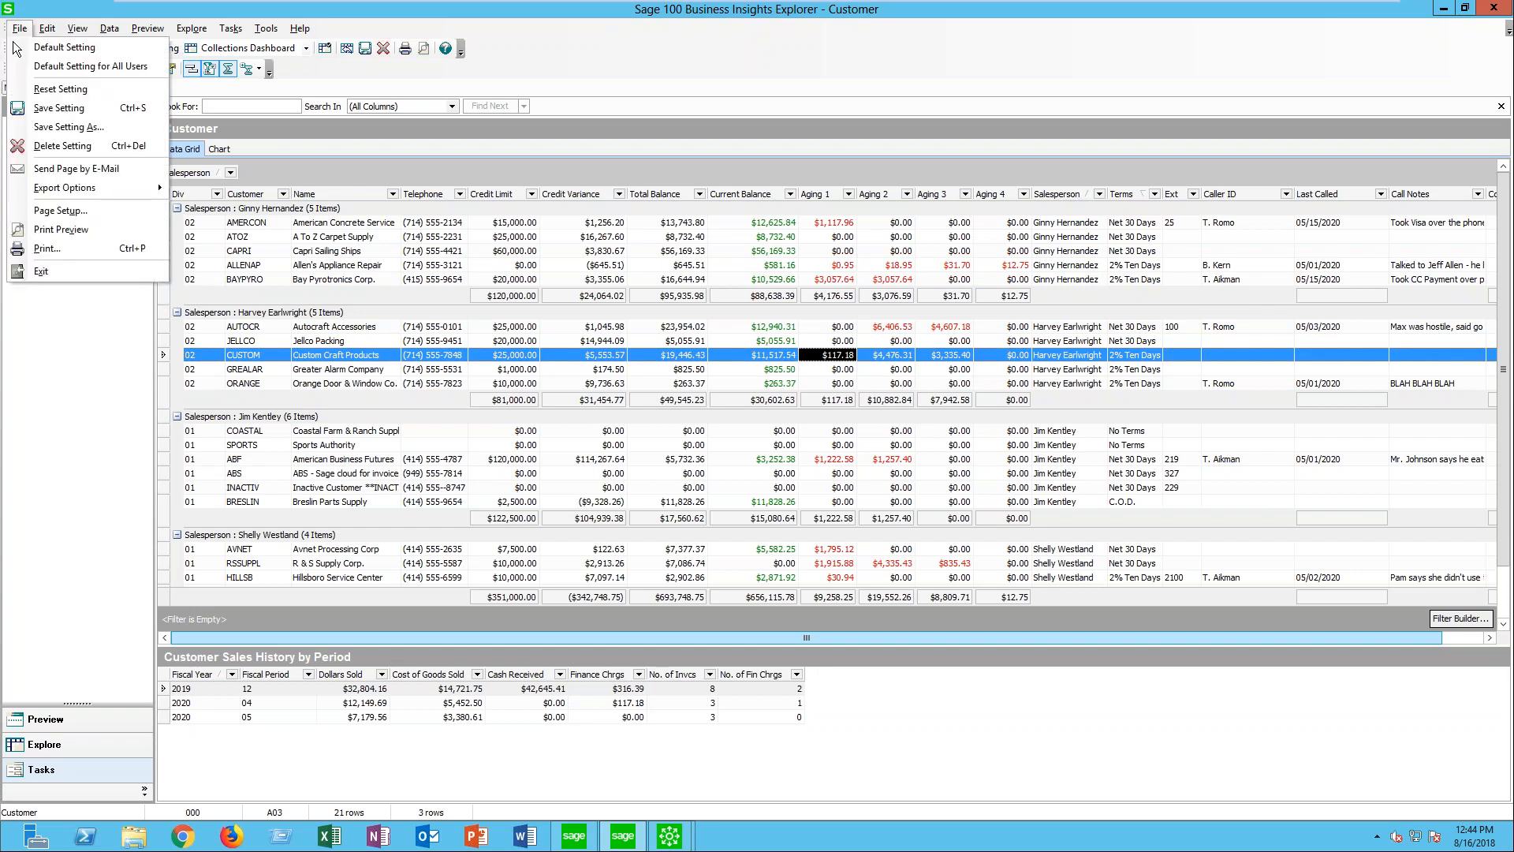
{"action": "mouse_move", "coordinate": [95, 187]}
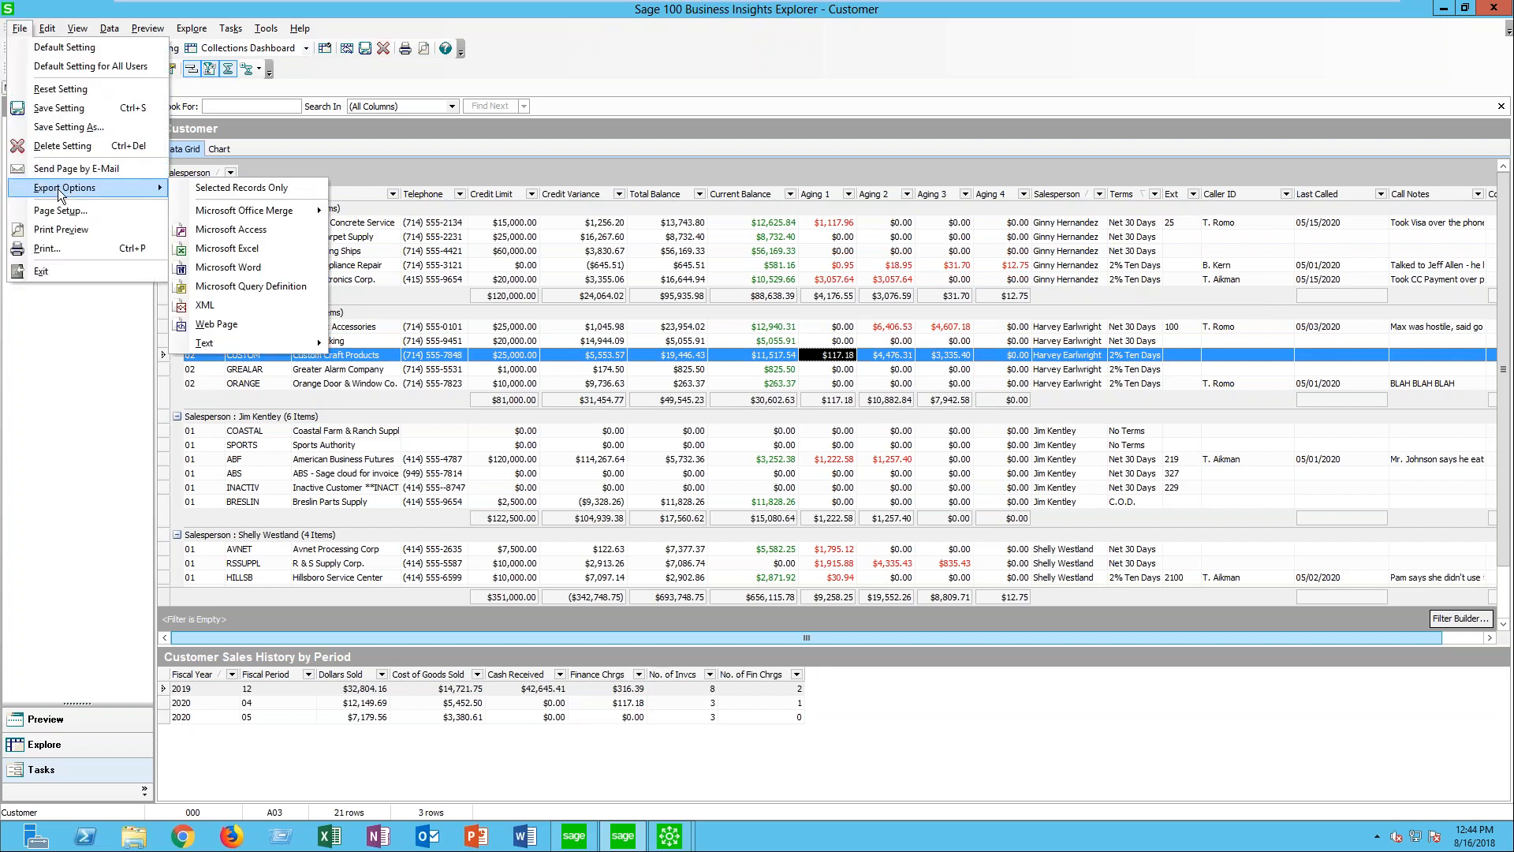
{"action": "mouse_move", "coordinate": [237, 220]}
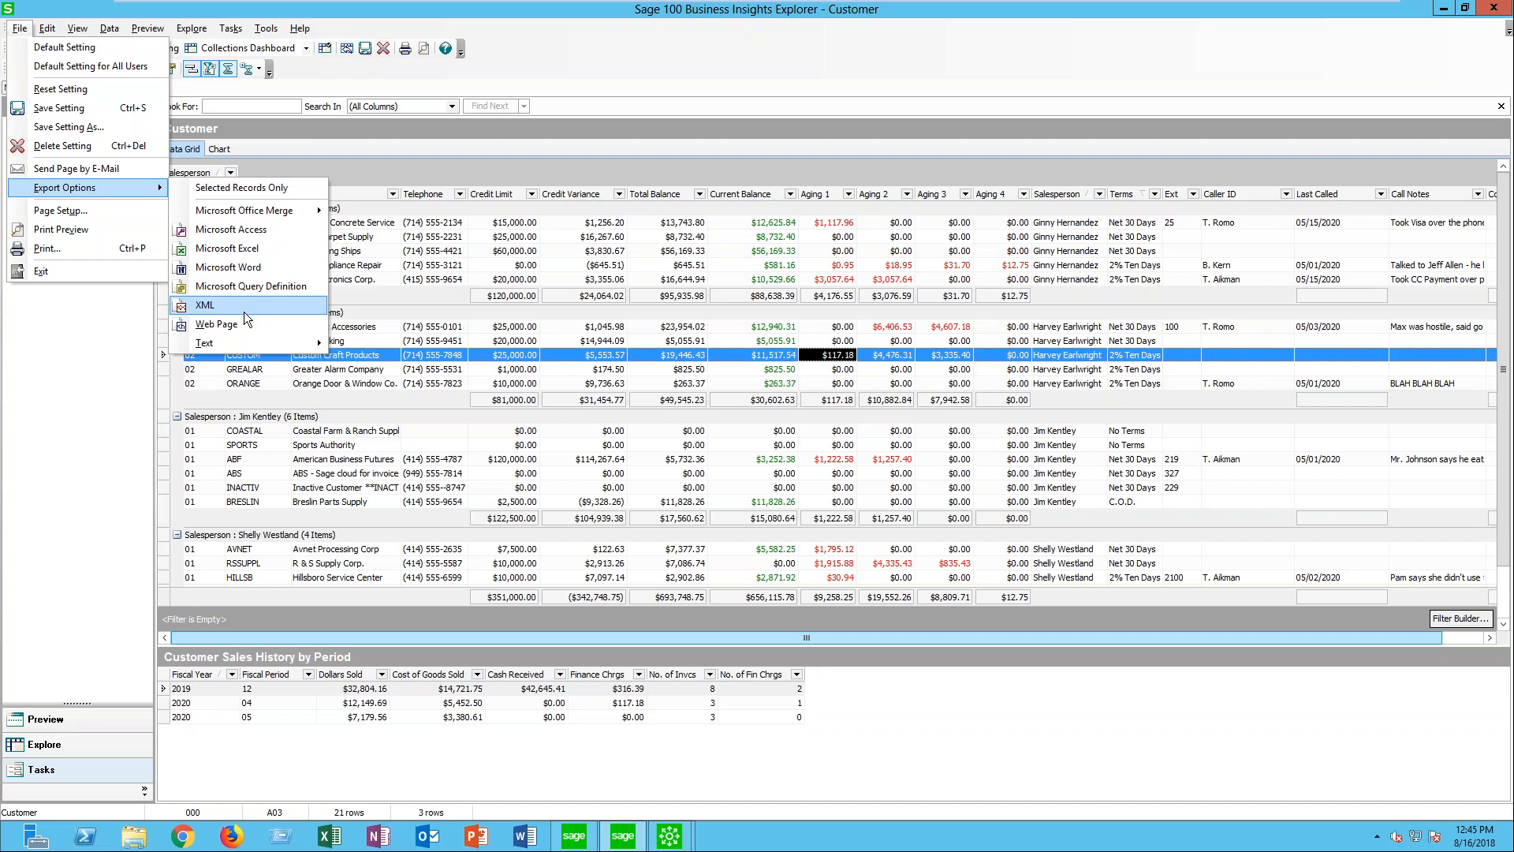
{"action": "mouse_move", "coordinate": [233, 345]}
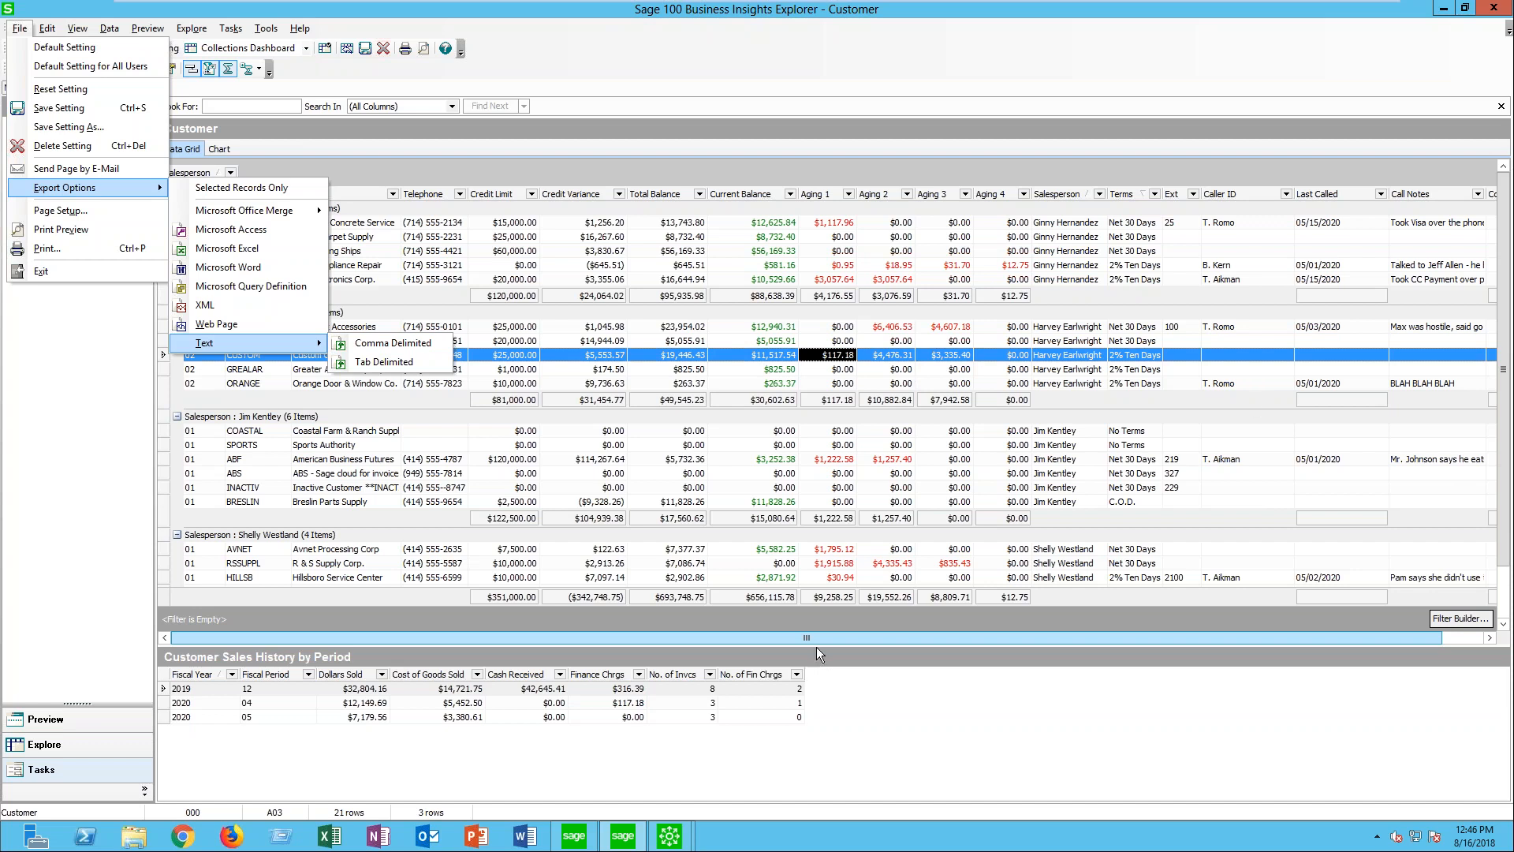
{"action": "left_click", "coordinate": [893, 725]}
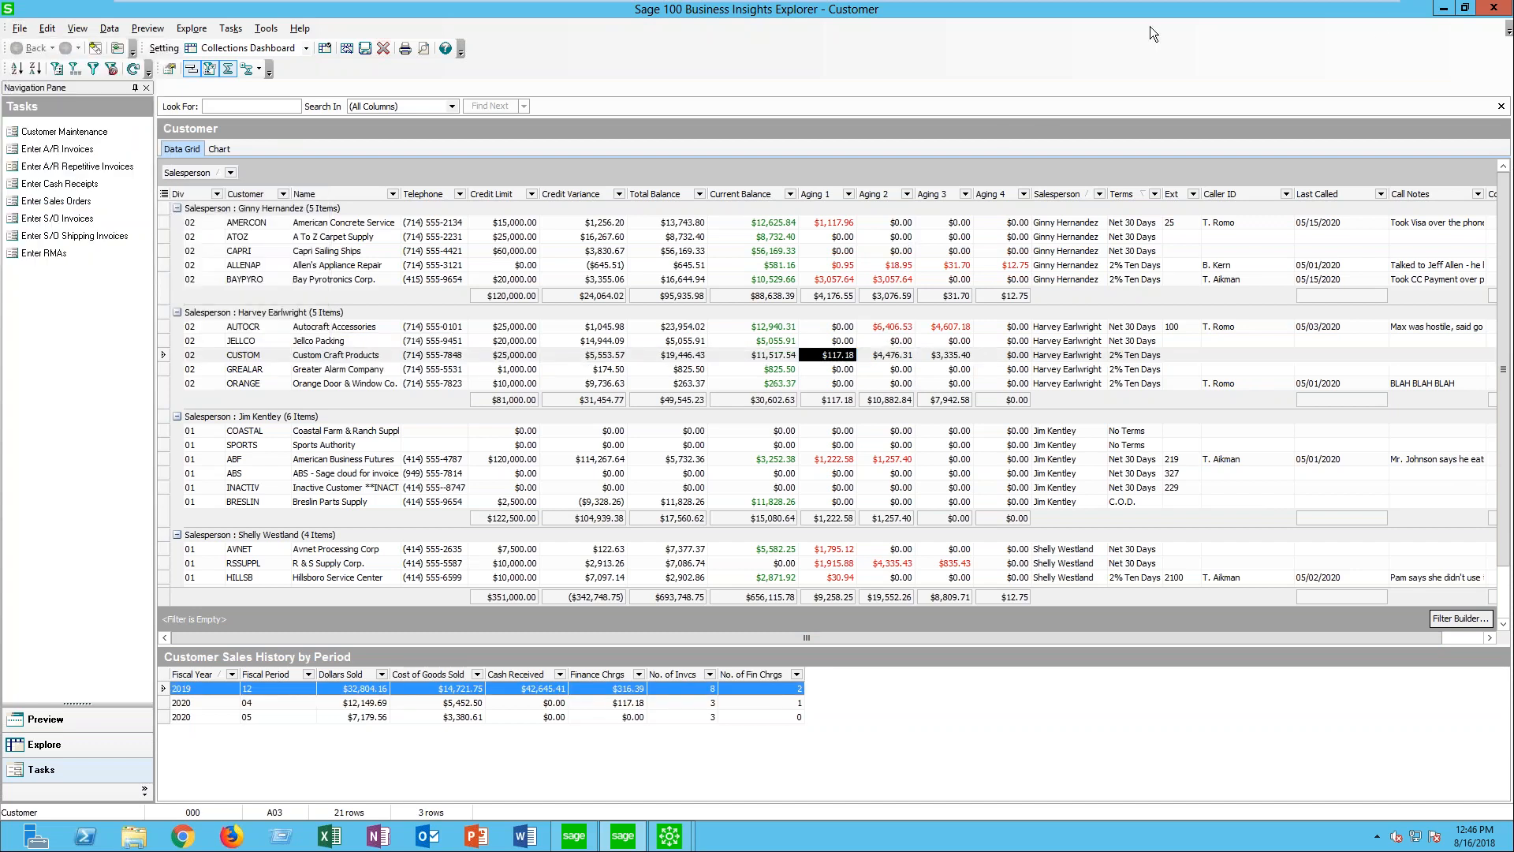